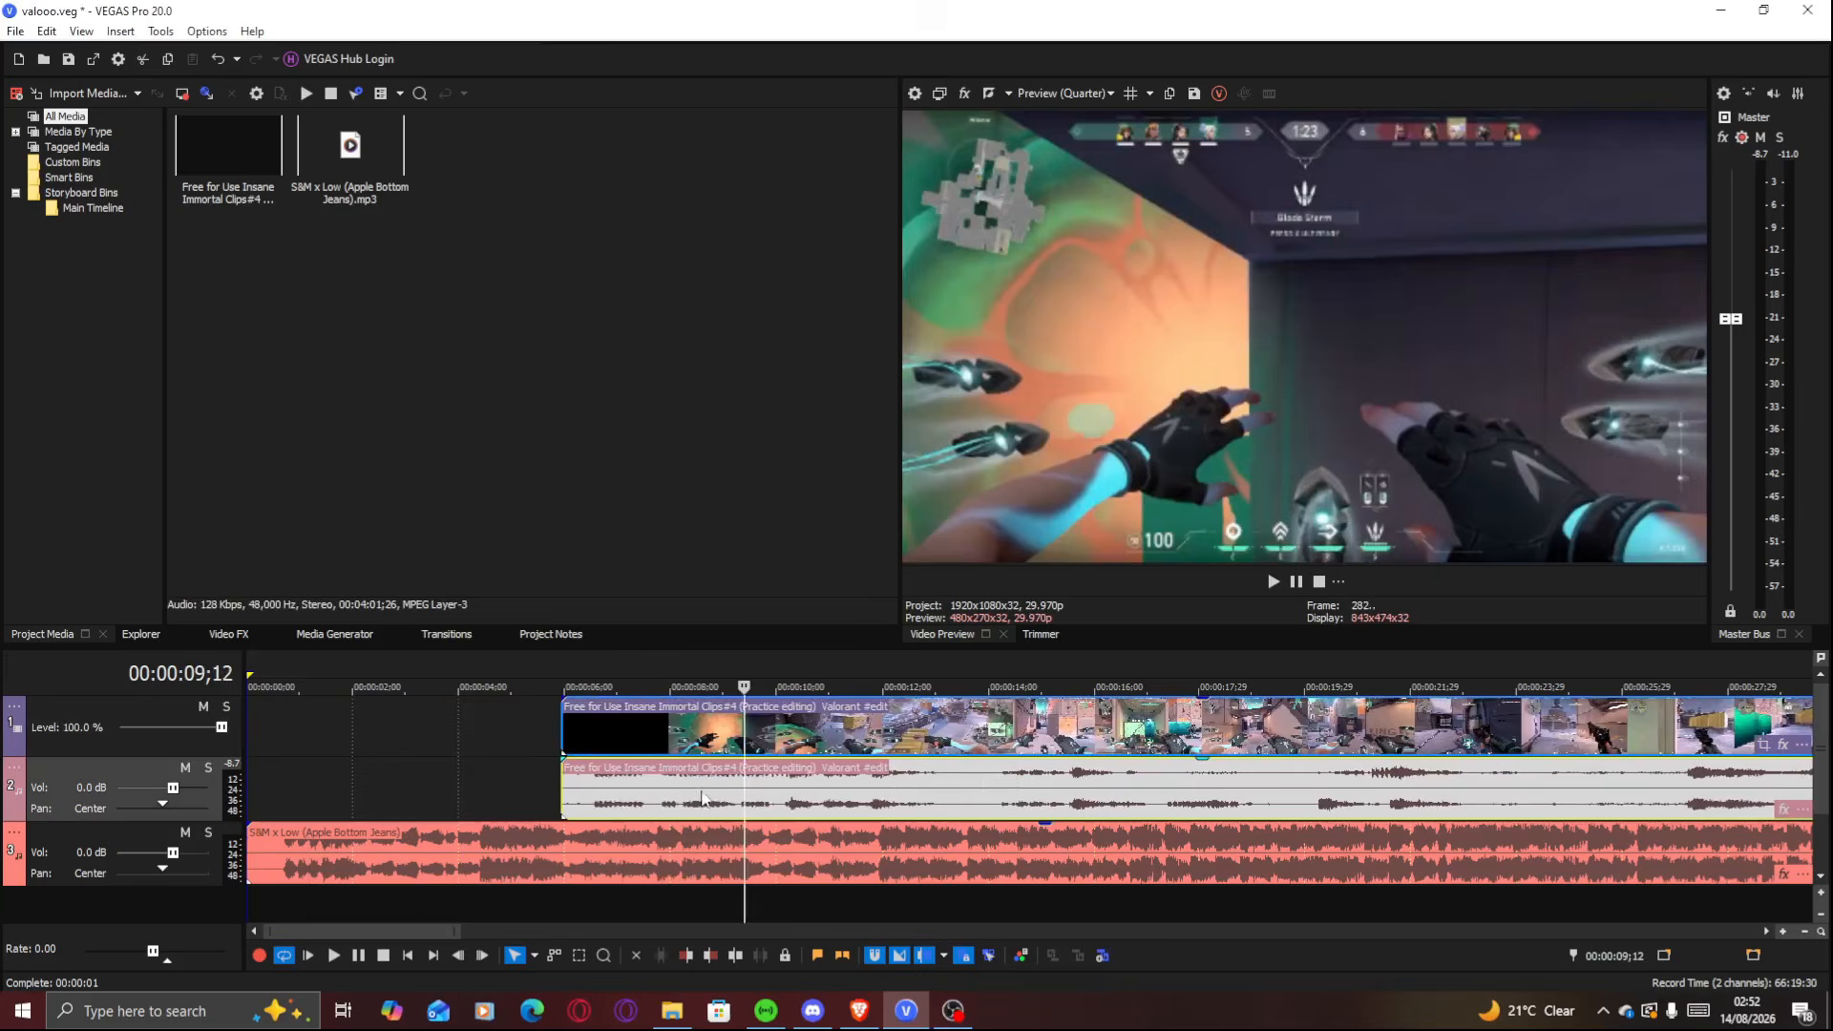
Move the gameplay clip further along the timeline so it starts at about 18.7 seconds
{"action": "left_click", "coordinate": [921, 954]}
{"action": "left_click", "coordinate": [783, 847]}
{"action": "left_click", "coordinate": [1371, 800]}
{"action": "left_click", "coordinate": [1488, 794]}
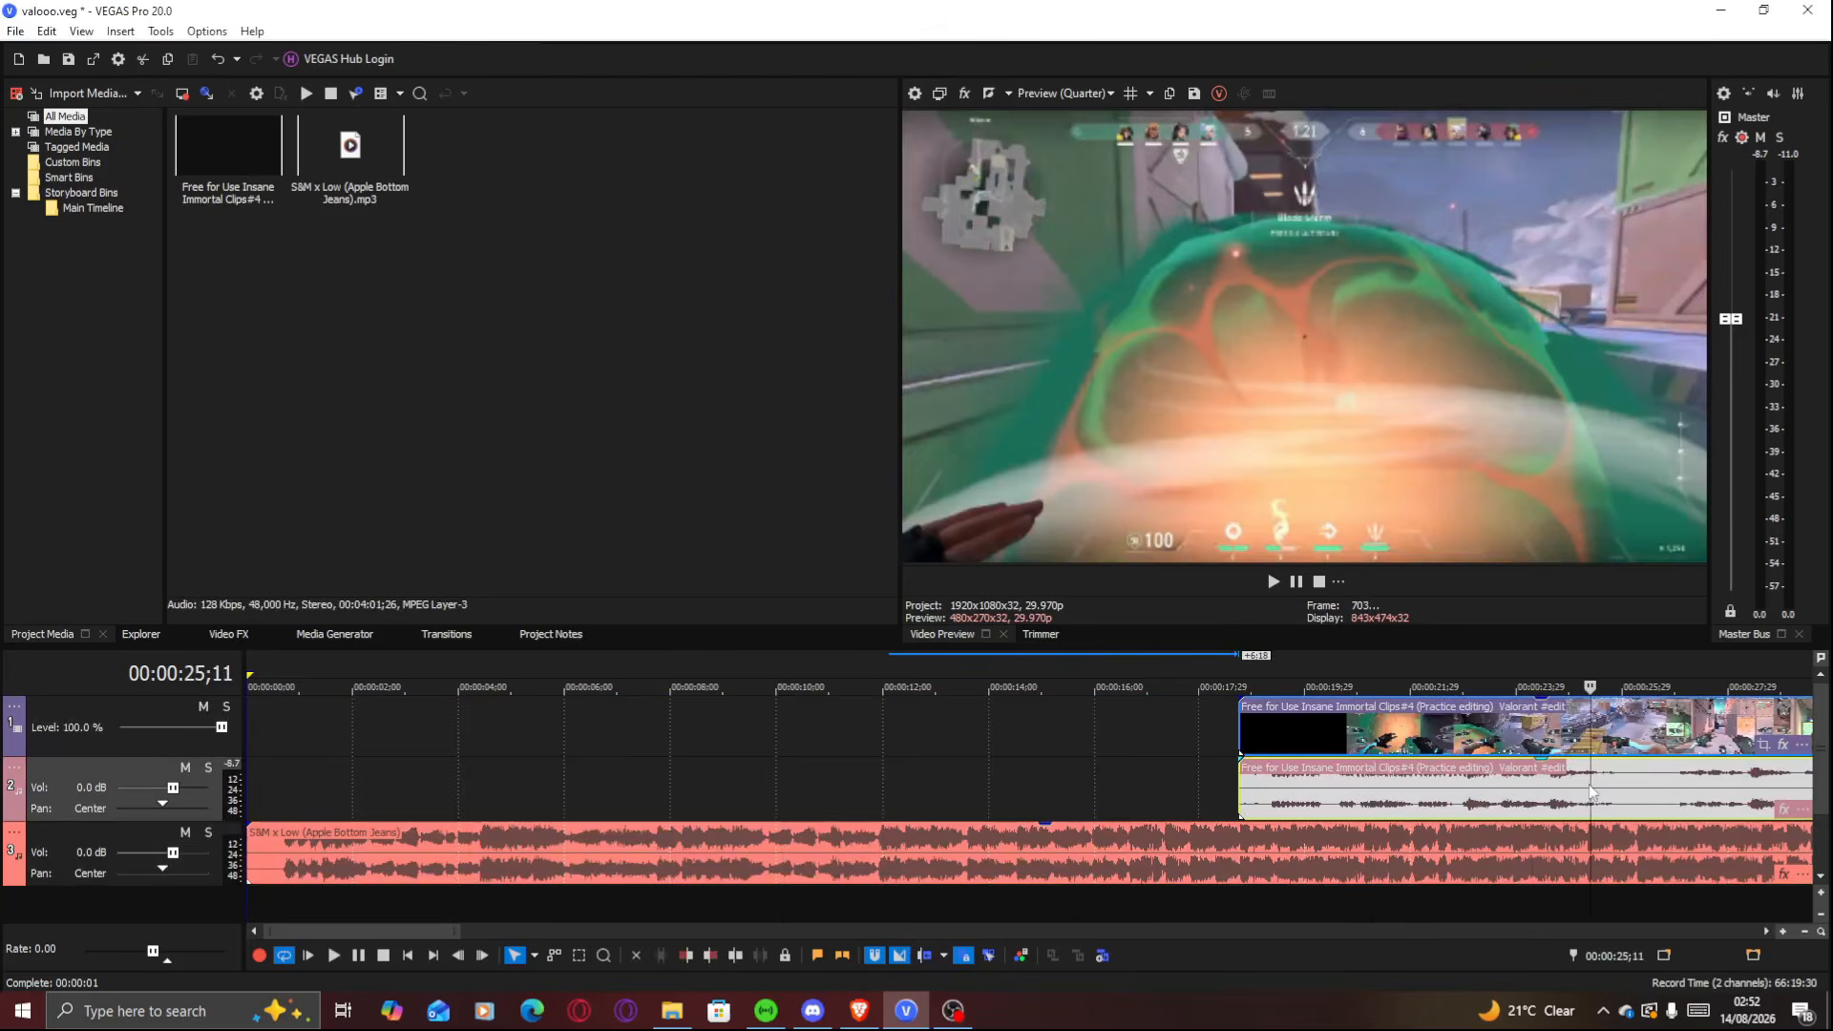
Lower the music track volume to -26.5 dB and play the song to find the section wanted
{"action": "left_click", "coordinate": [667, 866]}
{"action": "scroll", "coordinate": [666, 865], "scroll_direction": "down", "scroll_amount": 2}
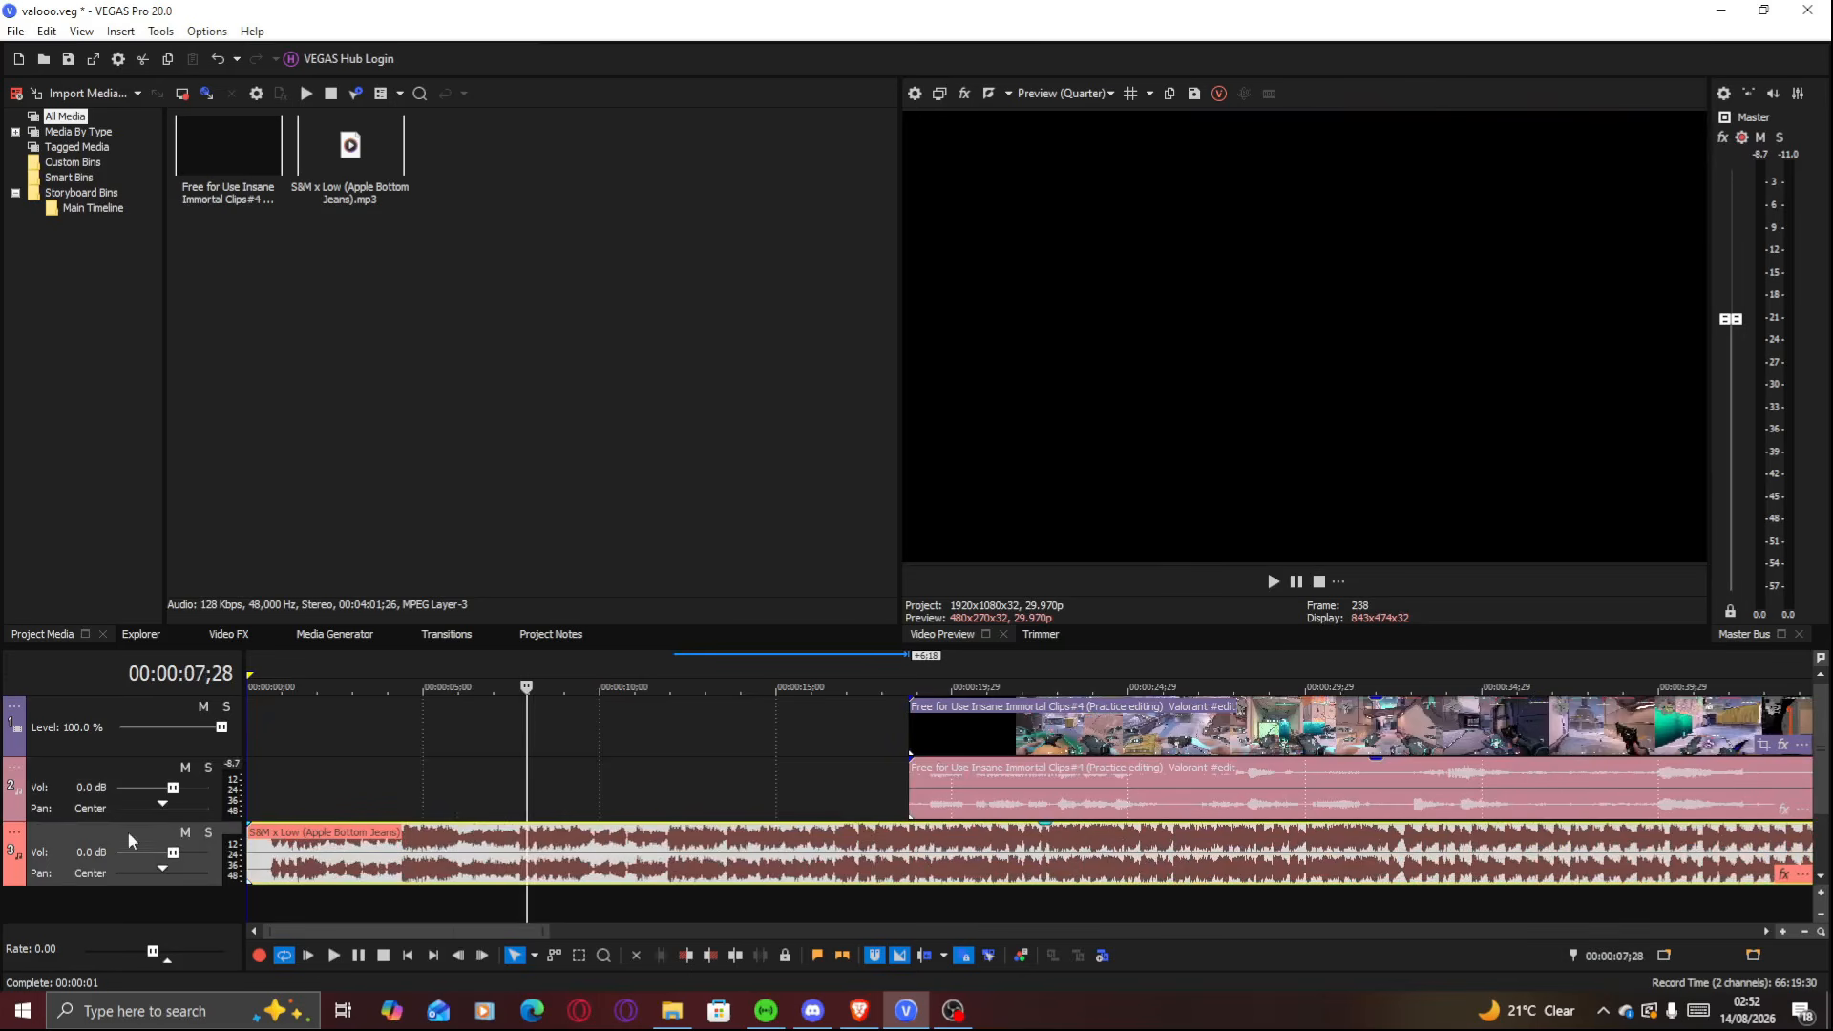
{"action": "left_click", "coordinate": [607, 850]}
{"action": "key", "text": "space"}
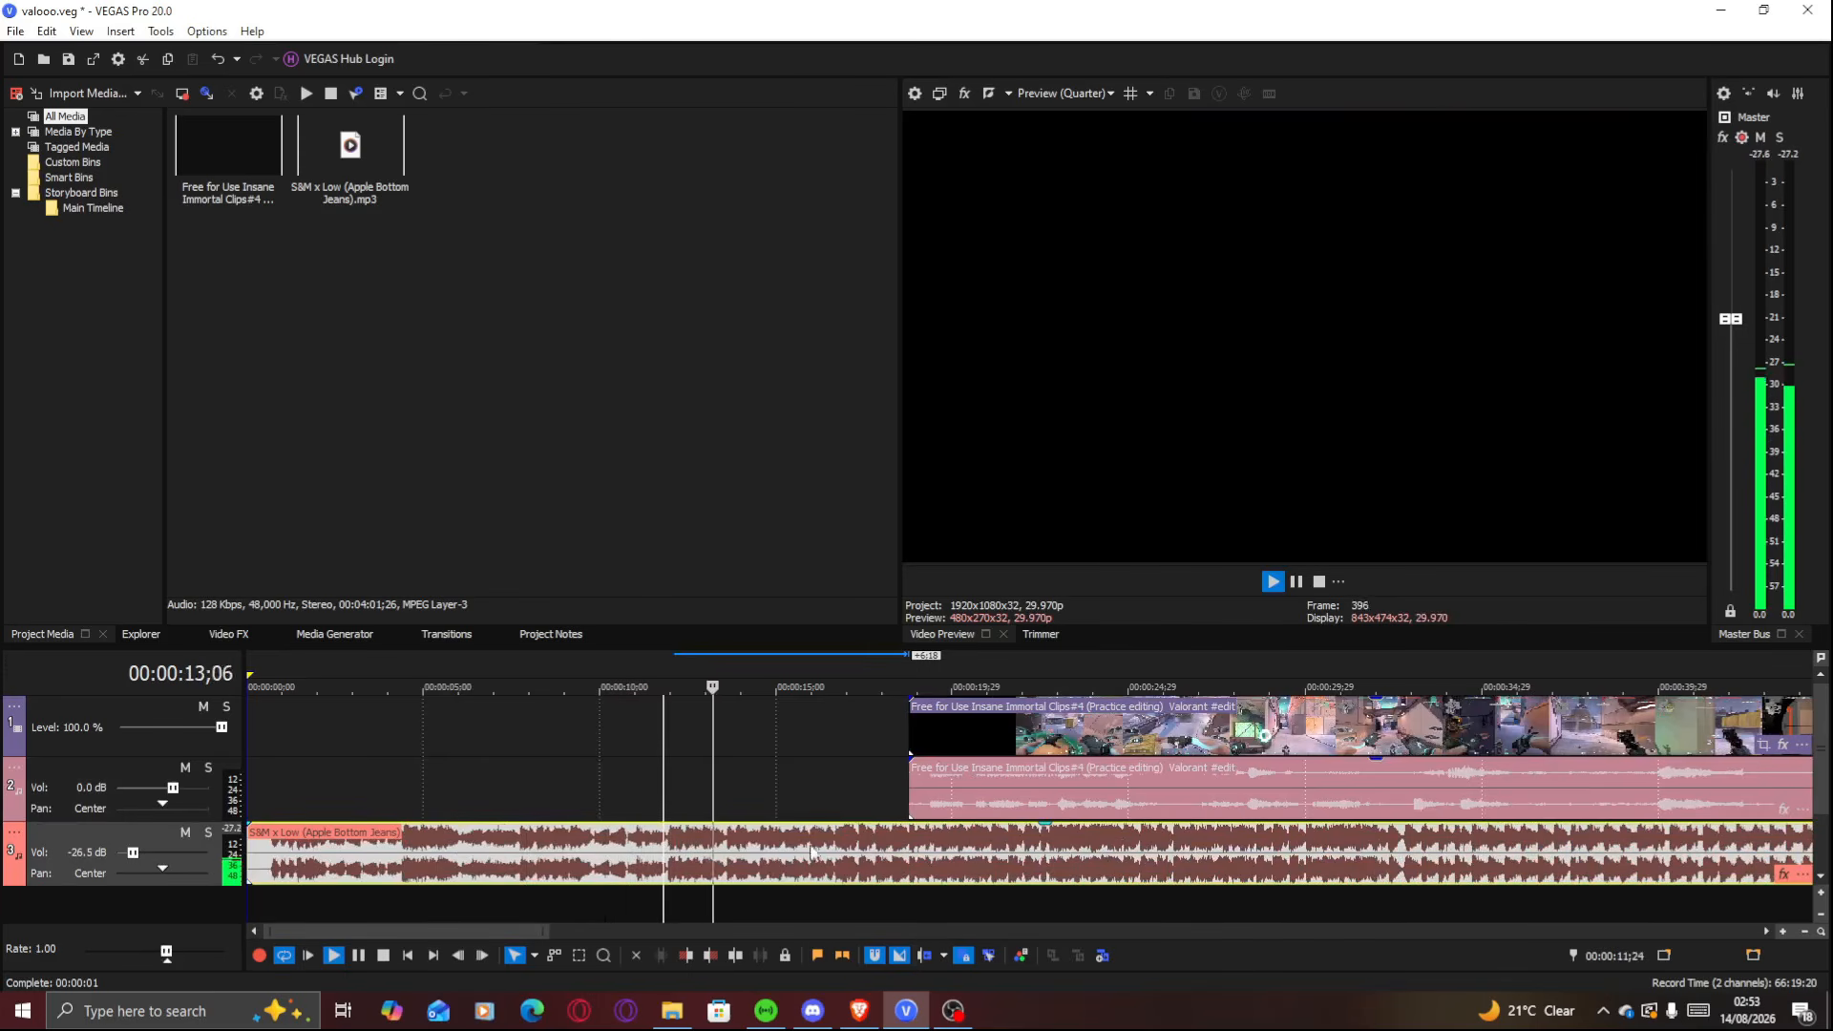
Trim the song's start at 00:00:13;24 and move the remaining song to the beginning of the timeline
{"action": "left_click", "coordinate": [734, 852]}
{"action": "key", "text": "alt+["}
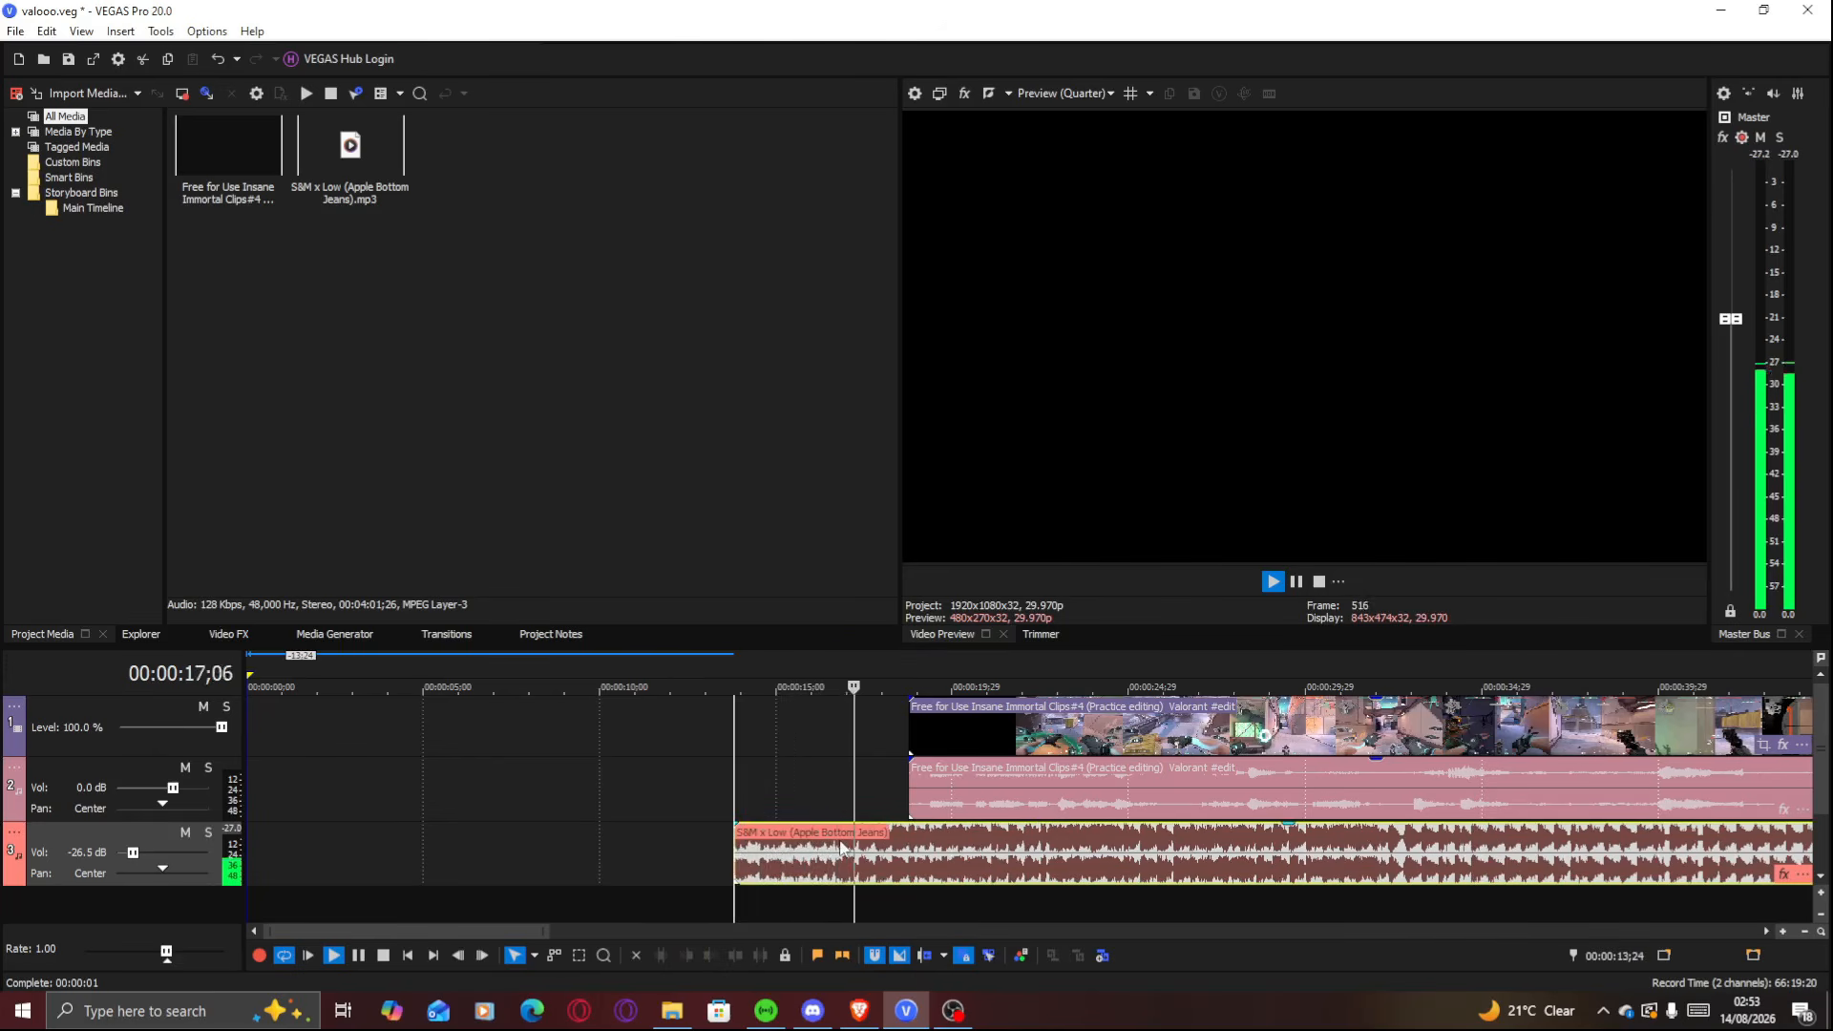
{"action": "key", "text": "space"}
{"action": "left_click_drag", "start_coordinate": [838, 848], "coordinate": [214, 847]}
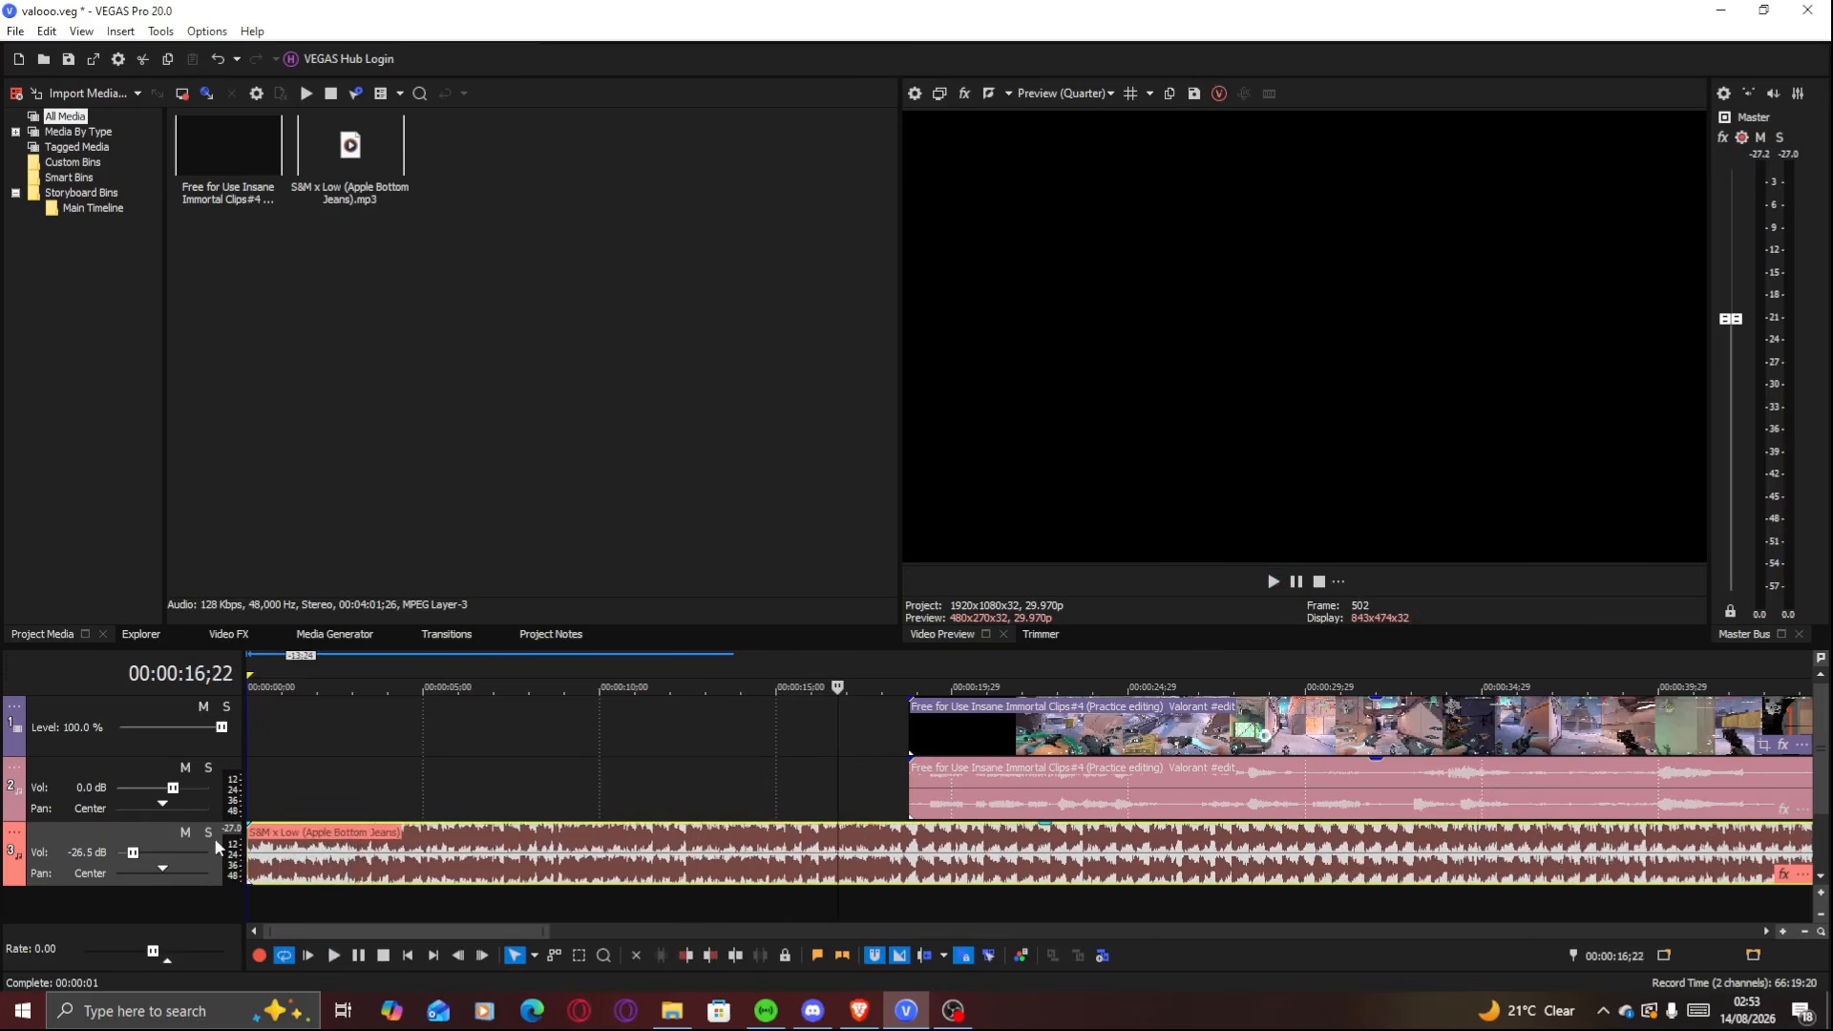
Play the trimmed song near its start and raise the music track volume to -3.0 dB
{"action": "left_click", "coordinate": [342, 848]}
{"action": "key", "text": "space"}
{"action": "scroll", "coordinate": [342, 847], "scroll_direction": "up", "scroll_amount": 4}
{"action": "key", "text": "space"}
{"action": "key", "text": "space"}
{"action": "key", "text": "space"}
{"action": "left_click_drag", "start_coordinate": [133, 852], "coordinate": [156, 852]}
{"action": "key", "text": "space"}
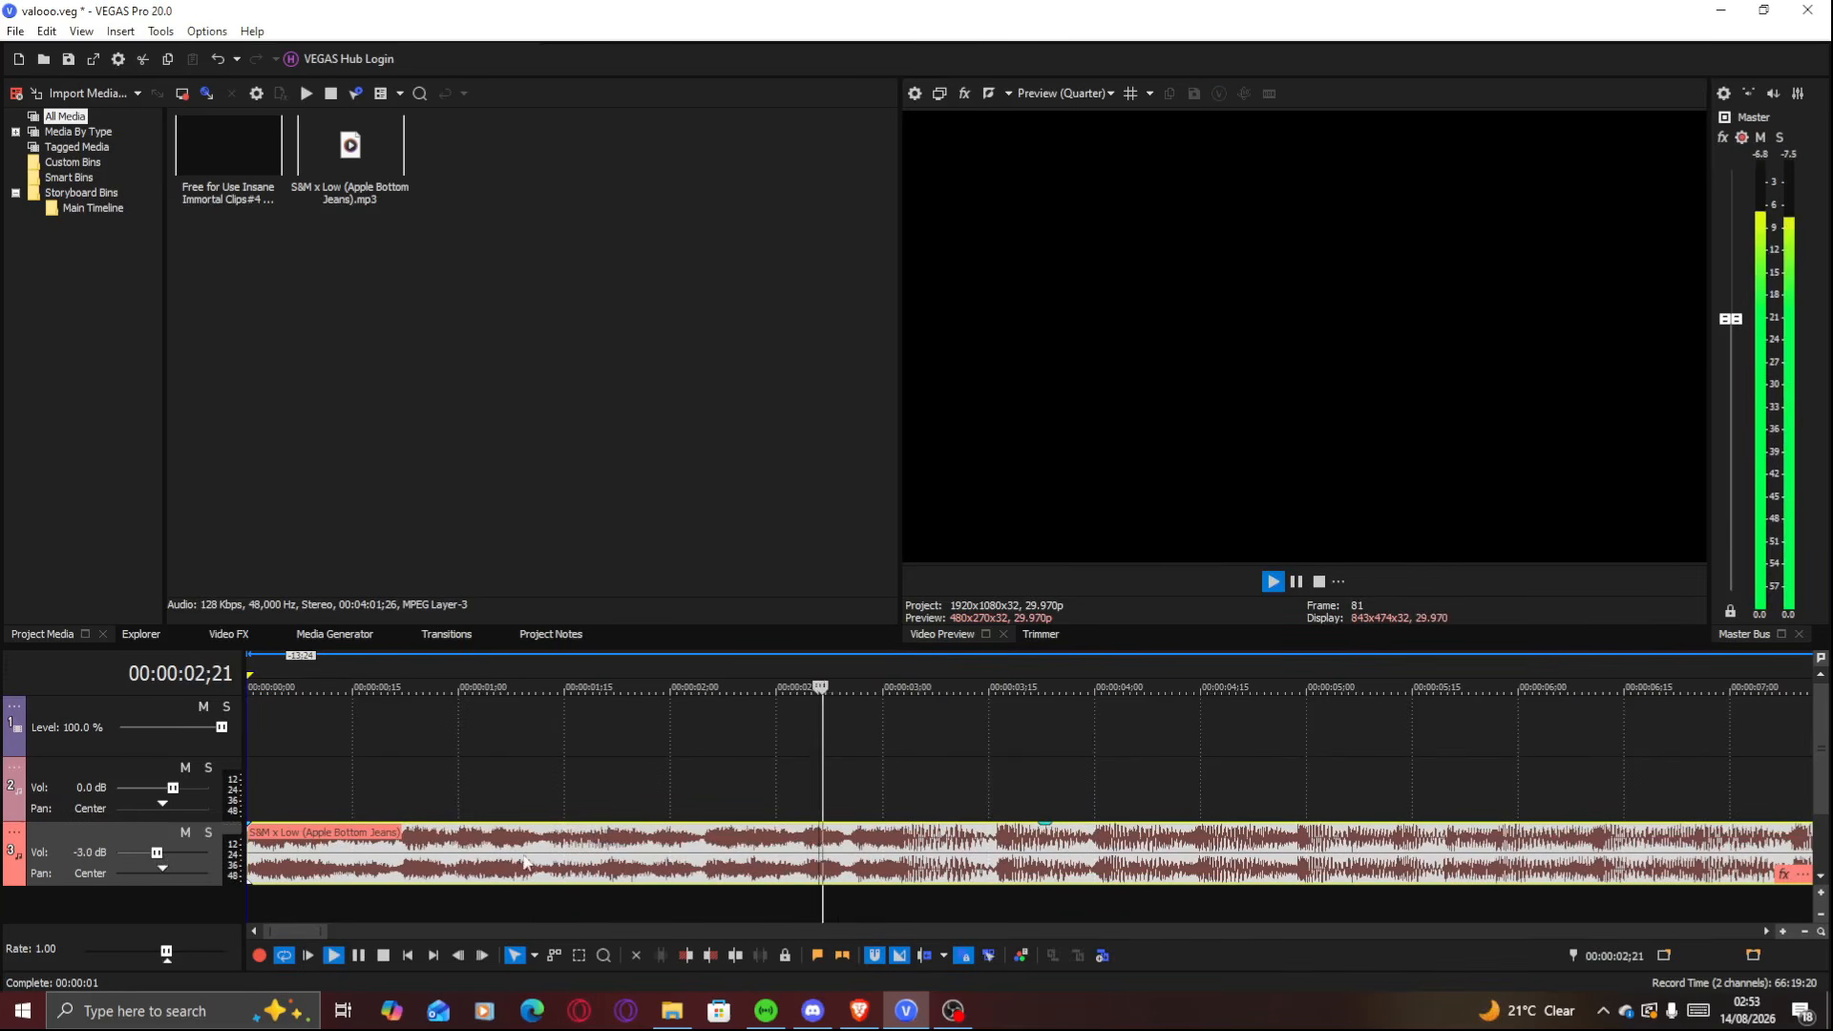
Add a timeline marker on the song's beat at 00:00:03;02
{"action": "key", "text": "space"}
{"action": "left_click", "coordinate": [894, 853]}
{"action": "key", "text": "m"}
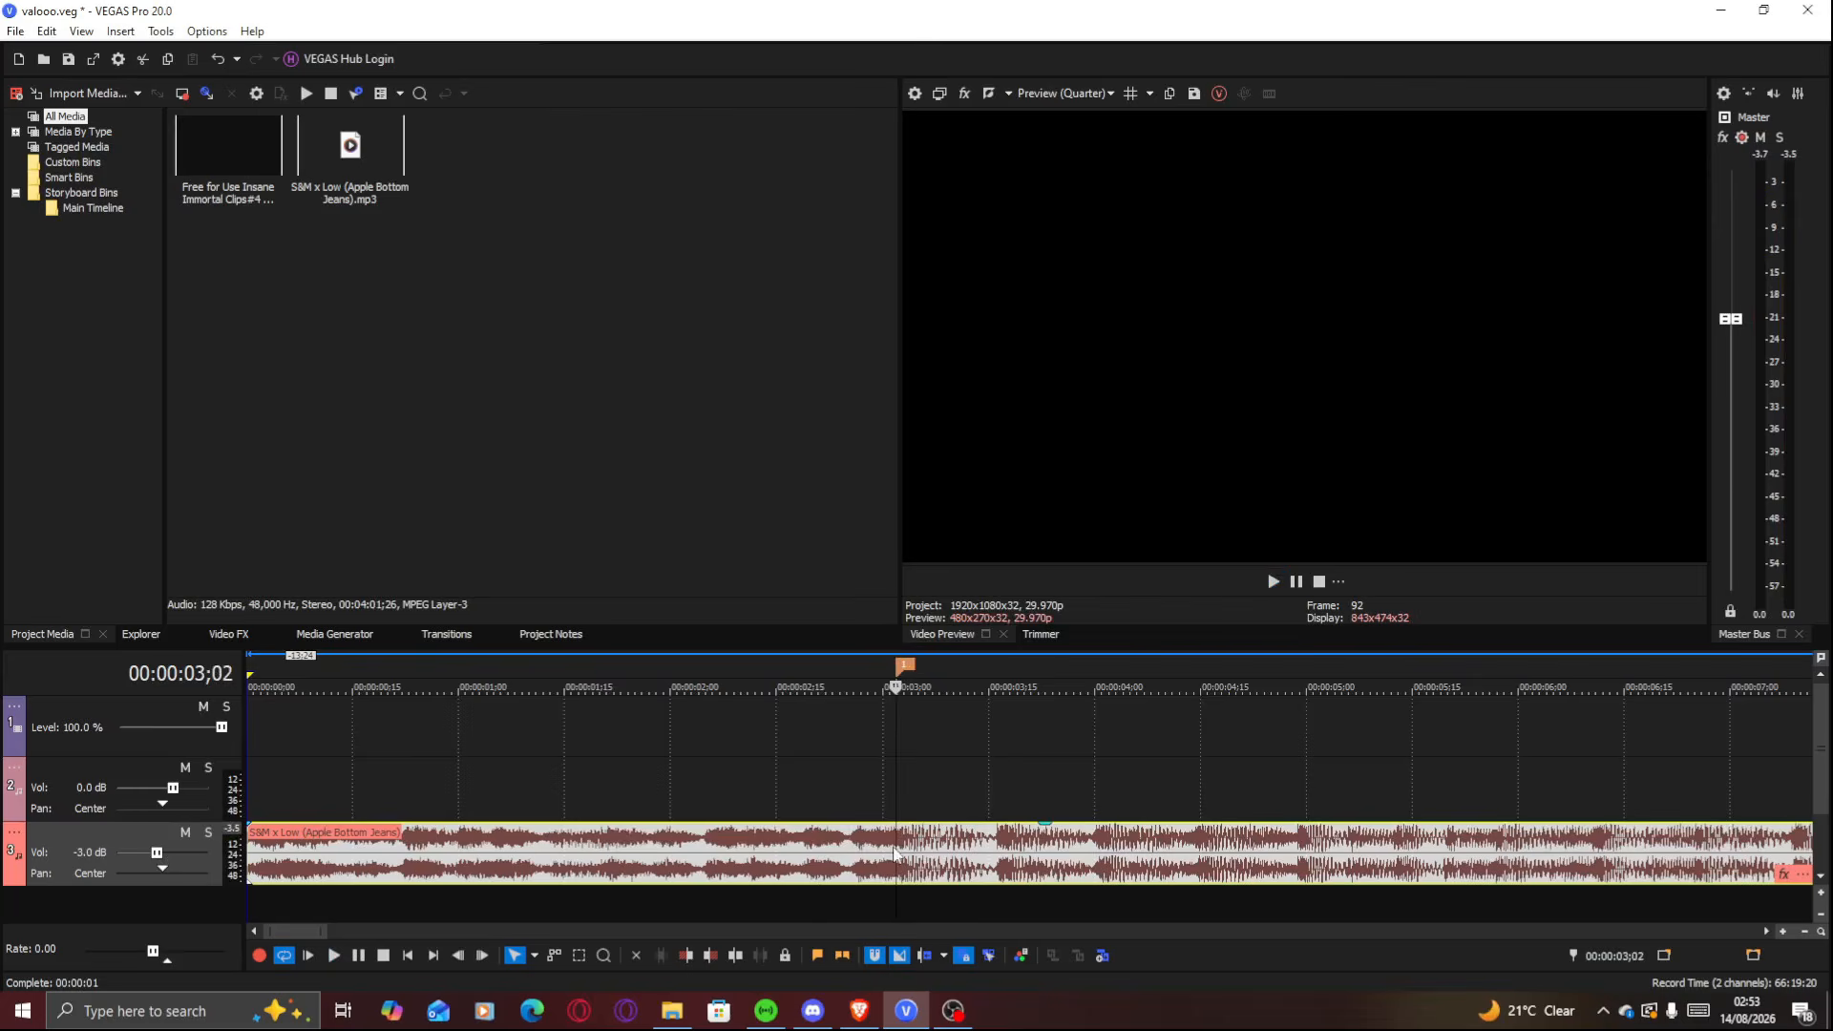
Set the music track volume to -10.4 dB and play the song around the first marker
{"action": "left_click_drag", "start_coordinate": [145, 855], "coordinate": [141, 856]}
{"action": "key", "text": "space"}
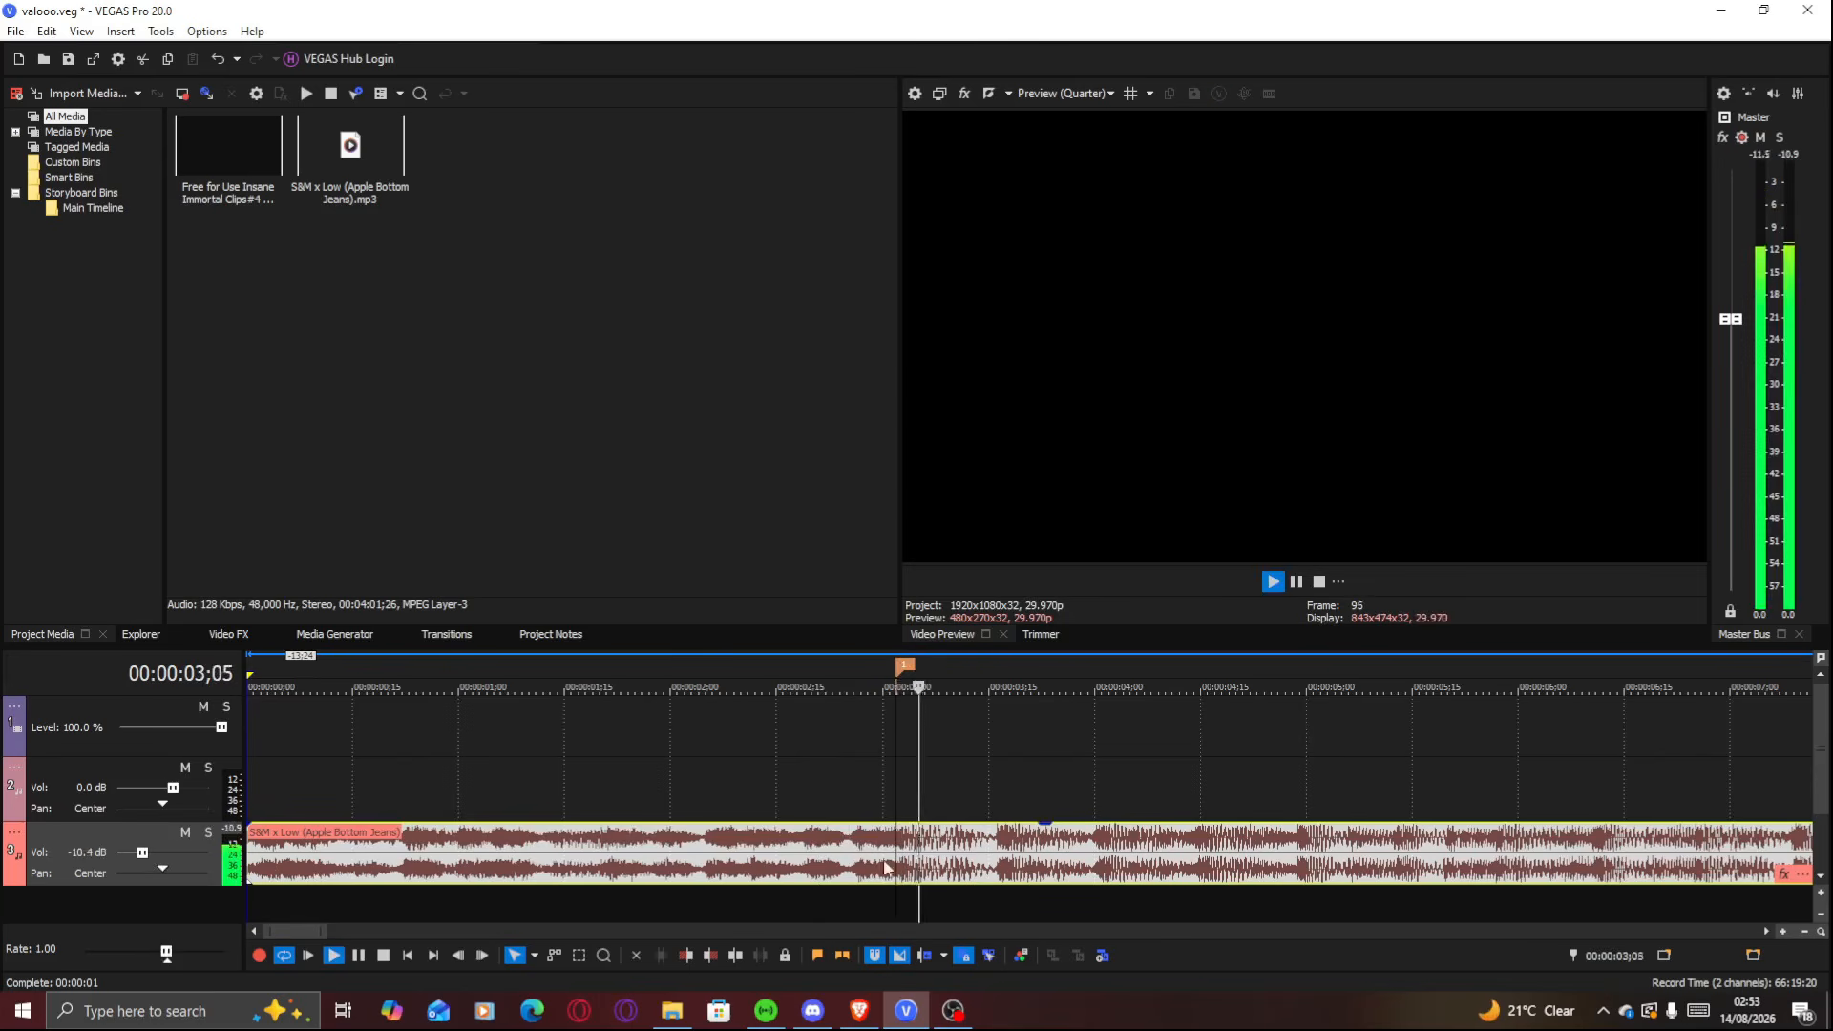
{"action": "scroll", "coordinate": [884, 865], "scroll_direction": "down", "scroll_amount": 1}
{"action": "key", "text": "space"}
{"action": "key", "text": "space"}
{"action": "scroll", "coordinate": [897, 865], "scroll_direction": "up", "scroll_amount": 2}
{"action": "key", "text": "space"}
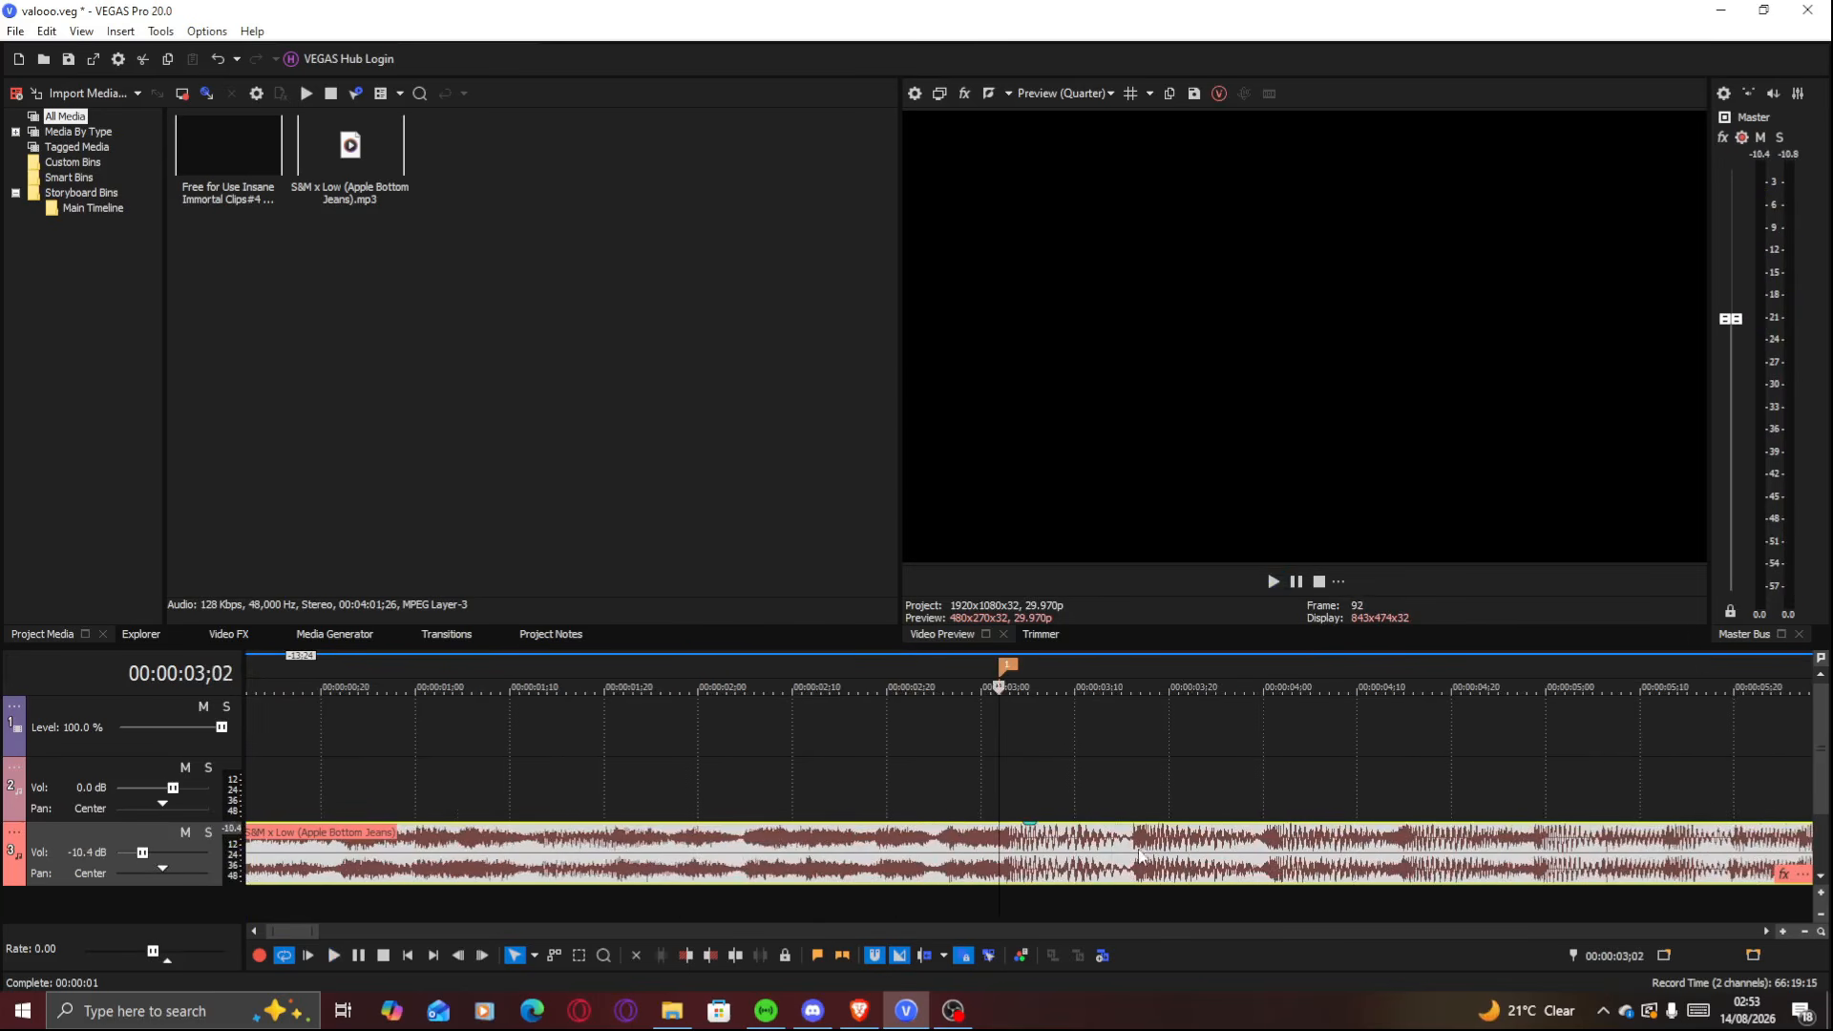
Add markers on the song's next three beats at 00:00:03;16, 00:00:04;00 and 00:00:04;14
{"action": "left_click", "coordinate": [1129, 853]}
{"action": "key", "text": "m"}
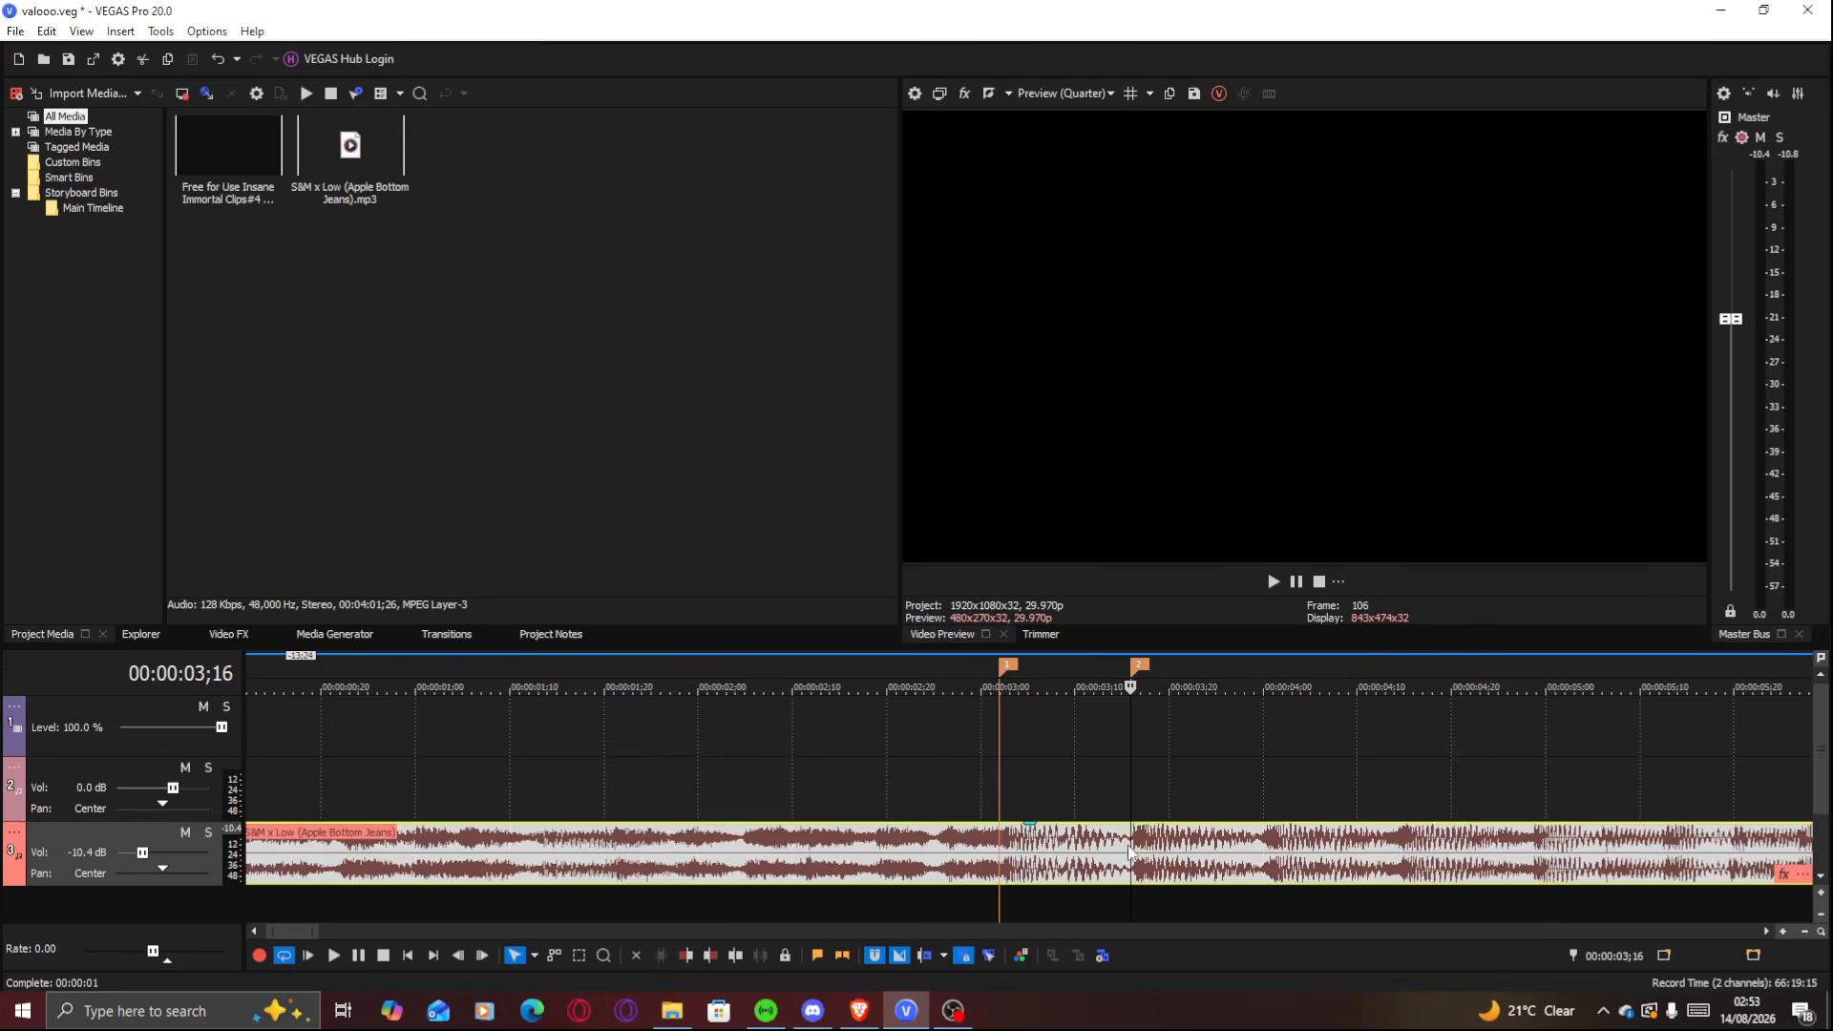
{"action": "key", "text": "space"}
{"action": "key", "text": "space"}
{"action": "key", "text": "space"}
{"action": "left_click", "coordinate": [1267, 840]}
{"action": "key", "text": "space"}
{"action": "key", "text": "m"}
{"action": "left_click", "coordinate": [1396, 845]}
{"action": "key", "text": "m"}
{"action": "key", "text": "space"}
{"action": "key", "text": "space"}
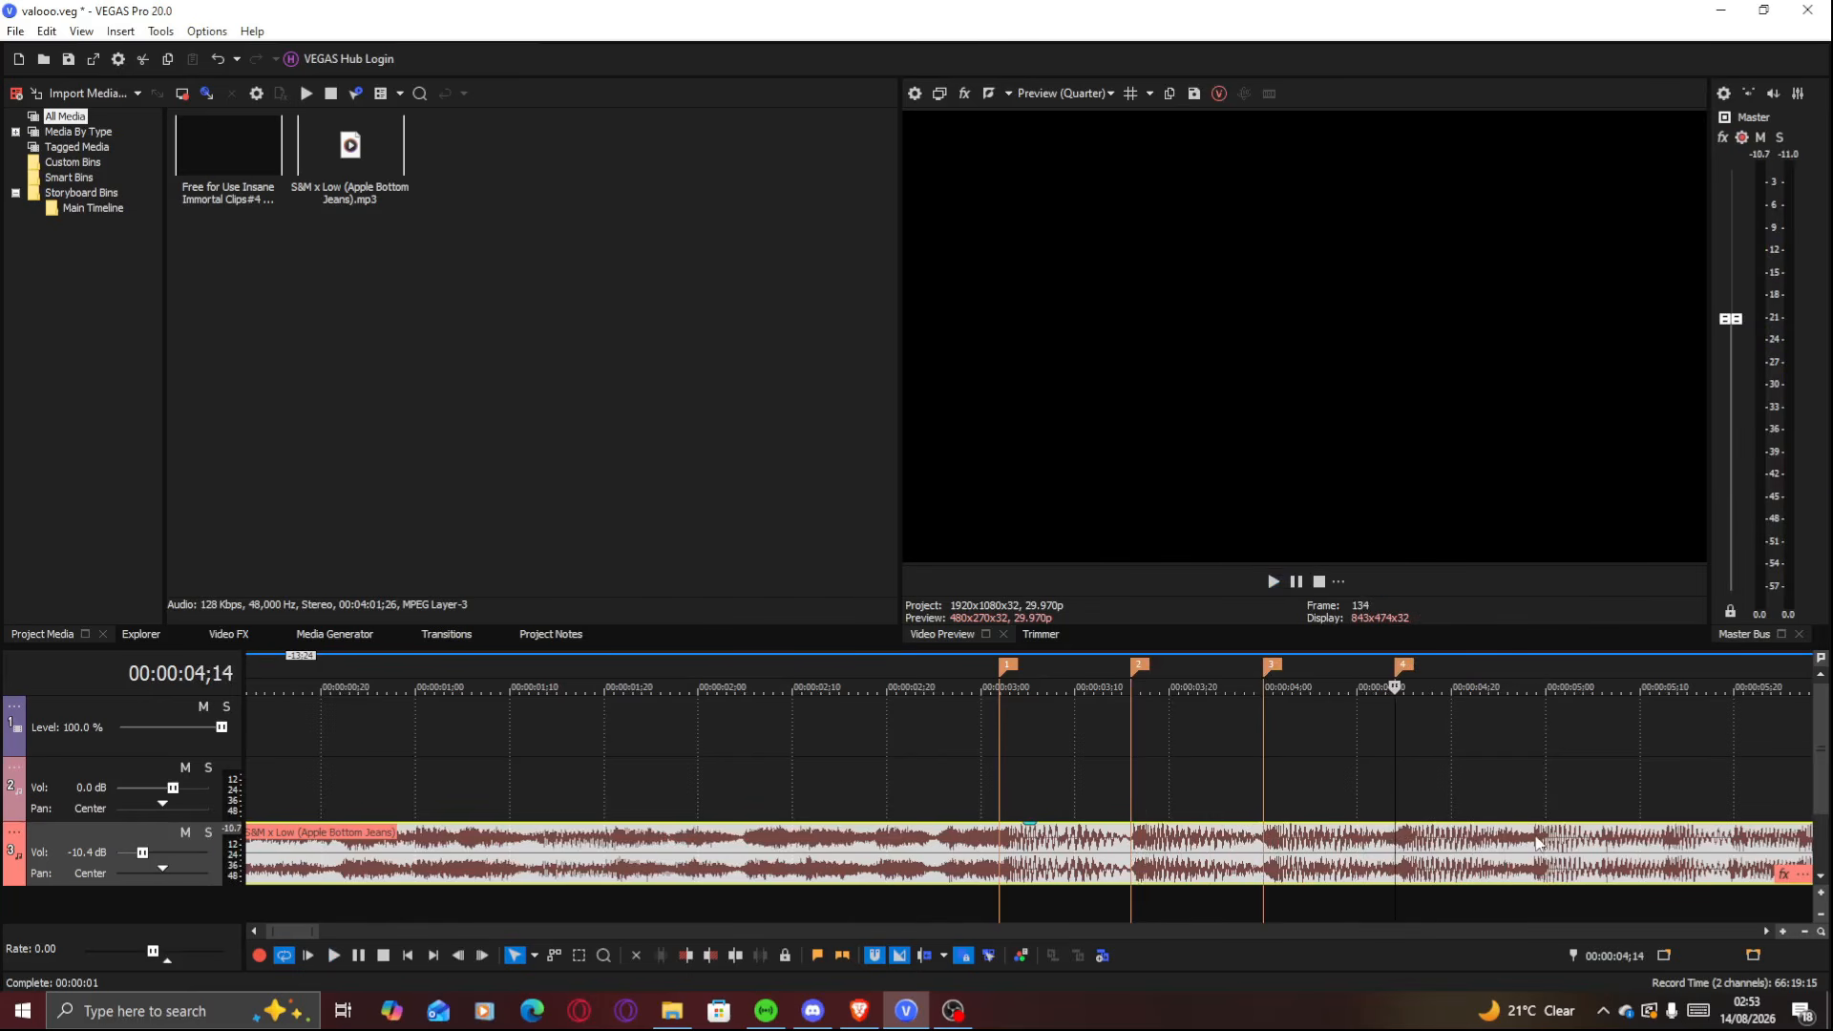
Trim the song's end to 00:00:05;13 and fade it out from about the fourth marker
{"action": "left_click", "coordinate": [1530, 842]}
{"action": "left_click", "coordinate": [1666, 848]}
{"action": "key", "text": "alt+]"}
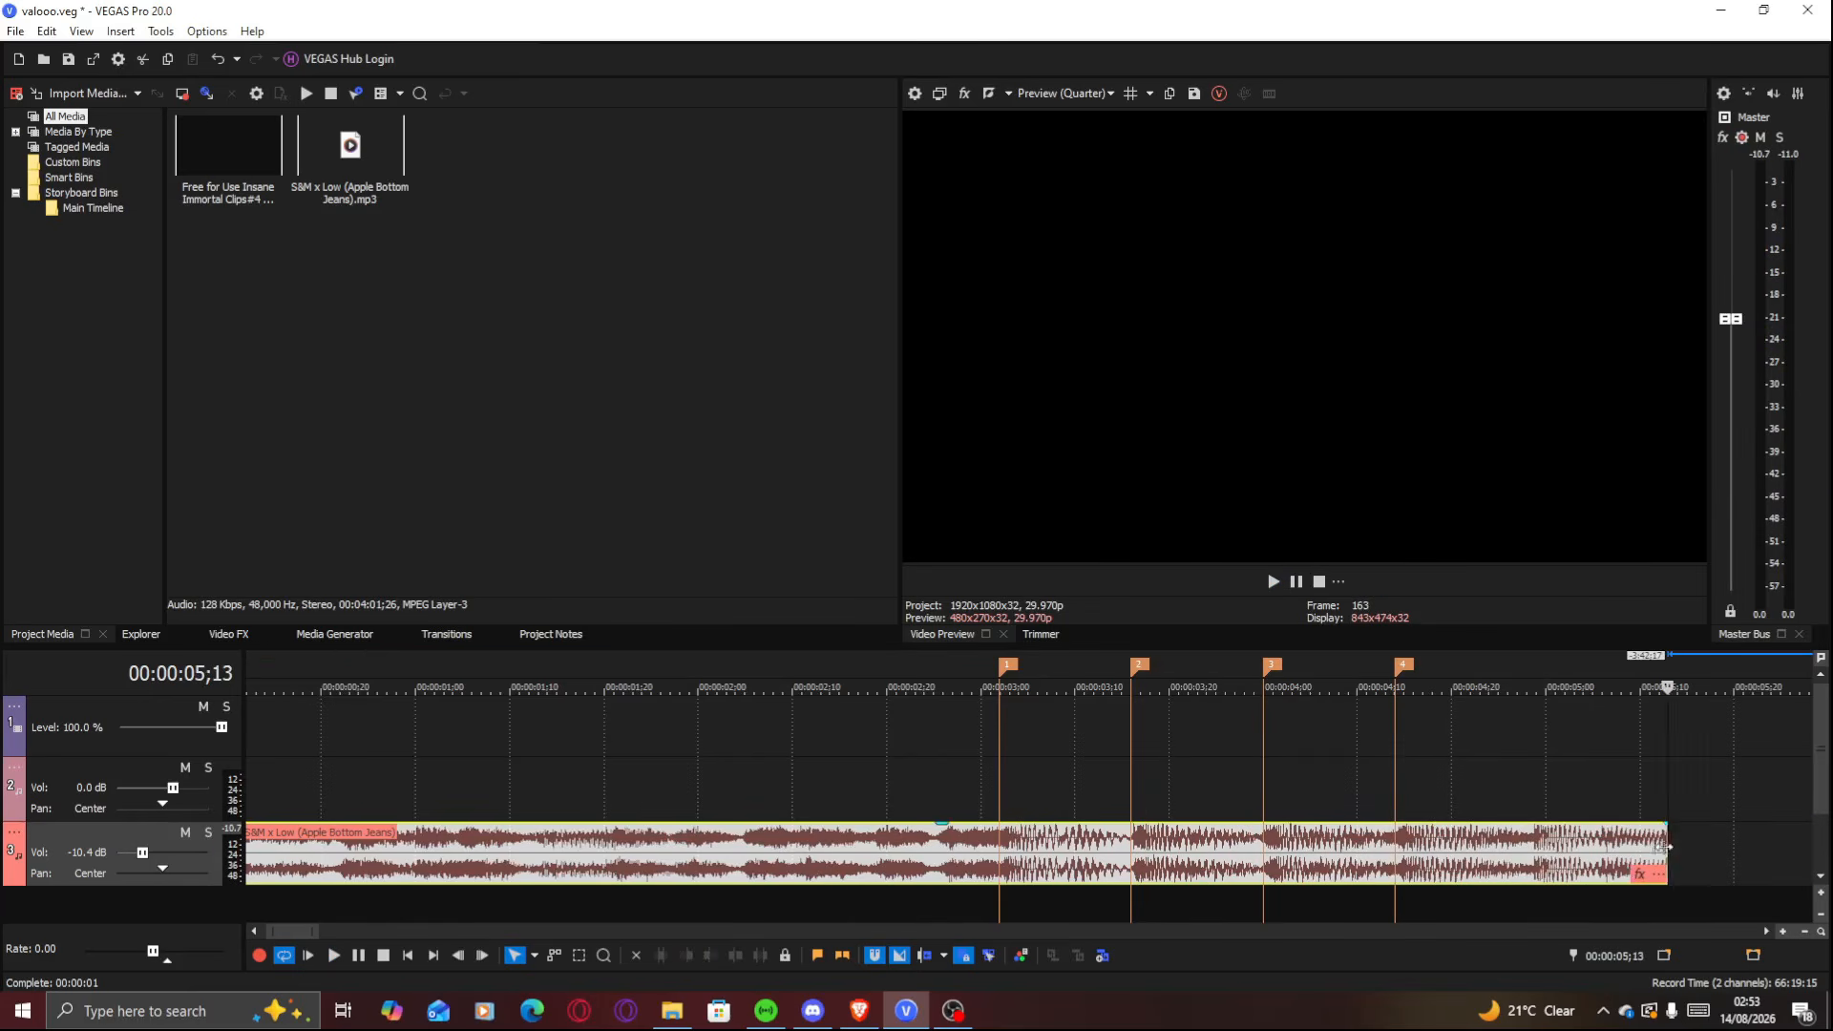
{"action": "scroll", "coordinate": [1380, 813], "scroll_direction": "down", "scroll_amount": 10}
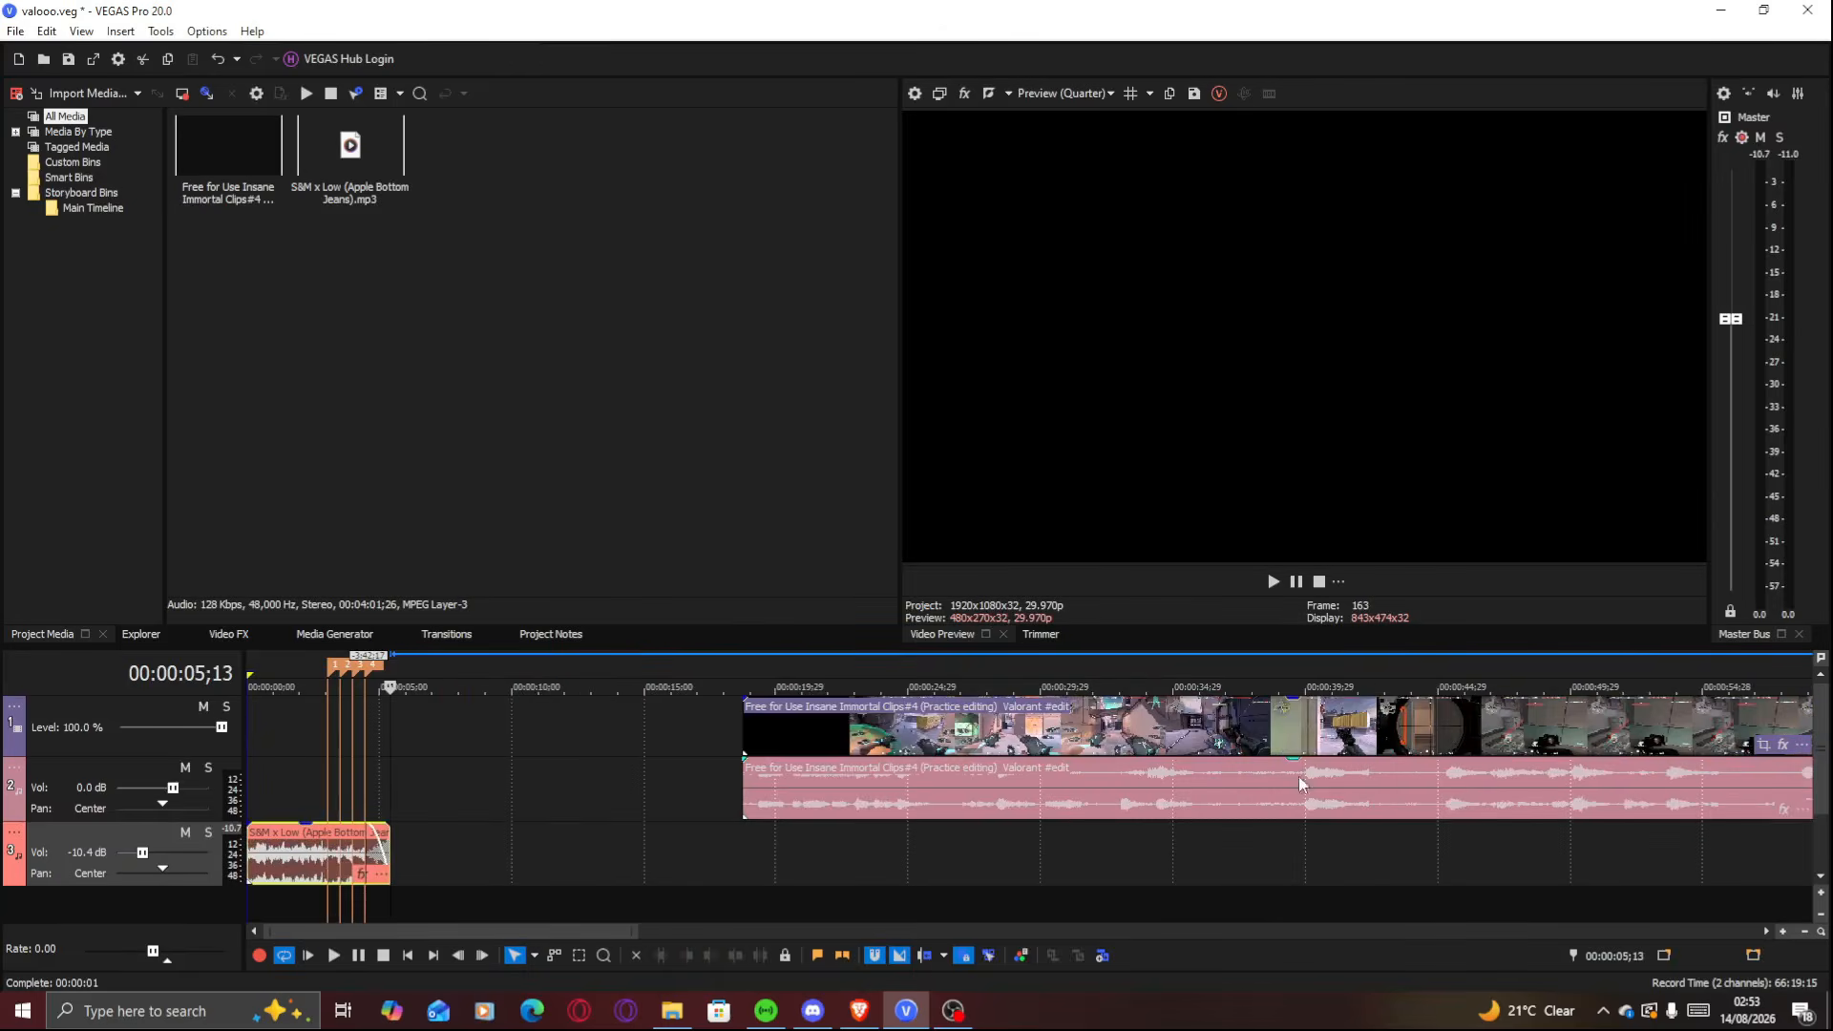
Move the gameplay audio to a new track below the music and bring the trimmed gameplay clip to the timeline start
{"action": "left_click_drag", "start_coordinate": [902, 806], "coordinate": [603, 907]}
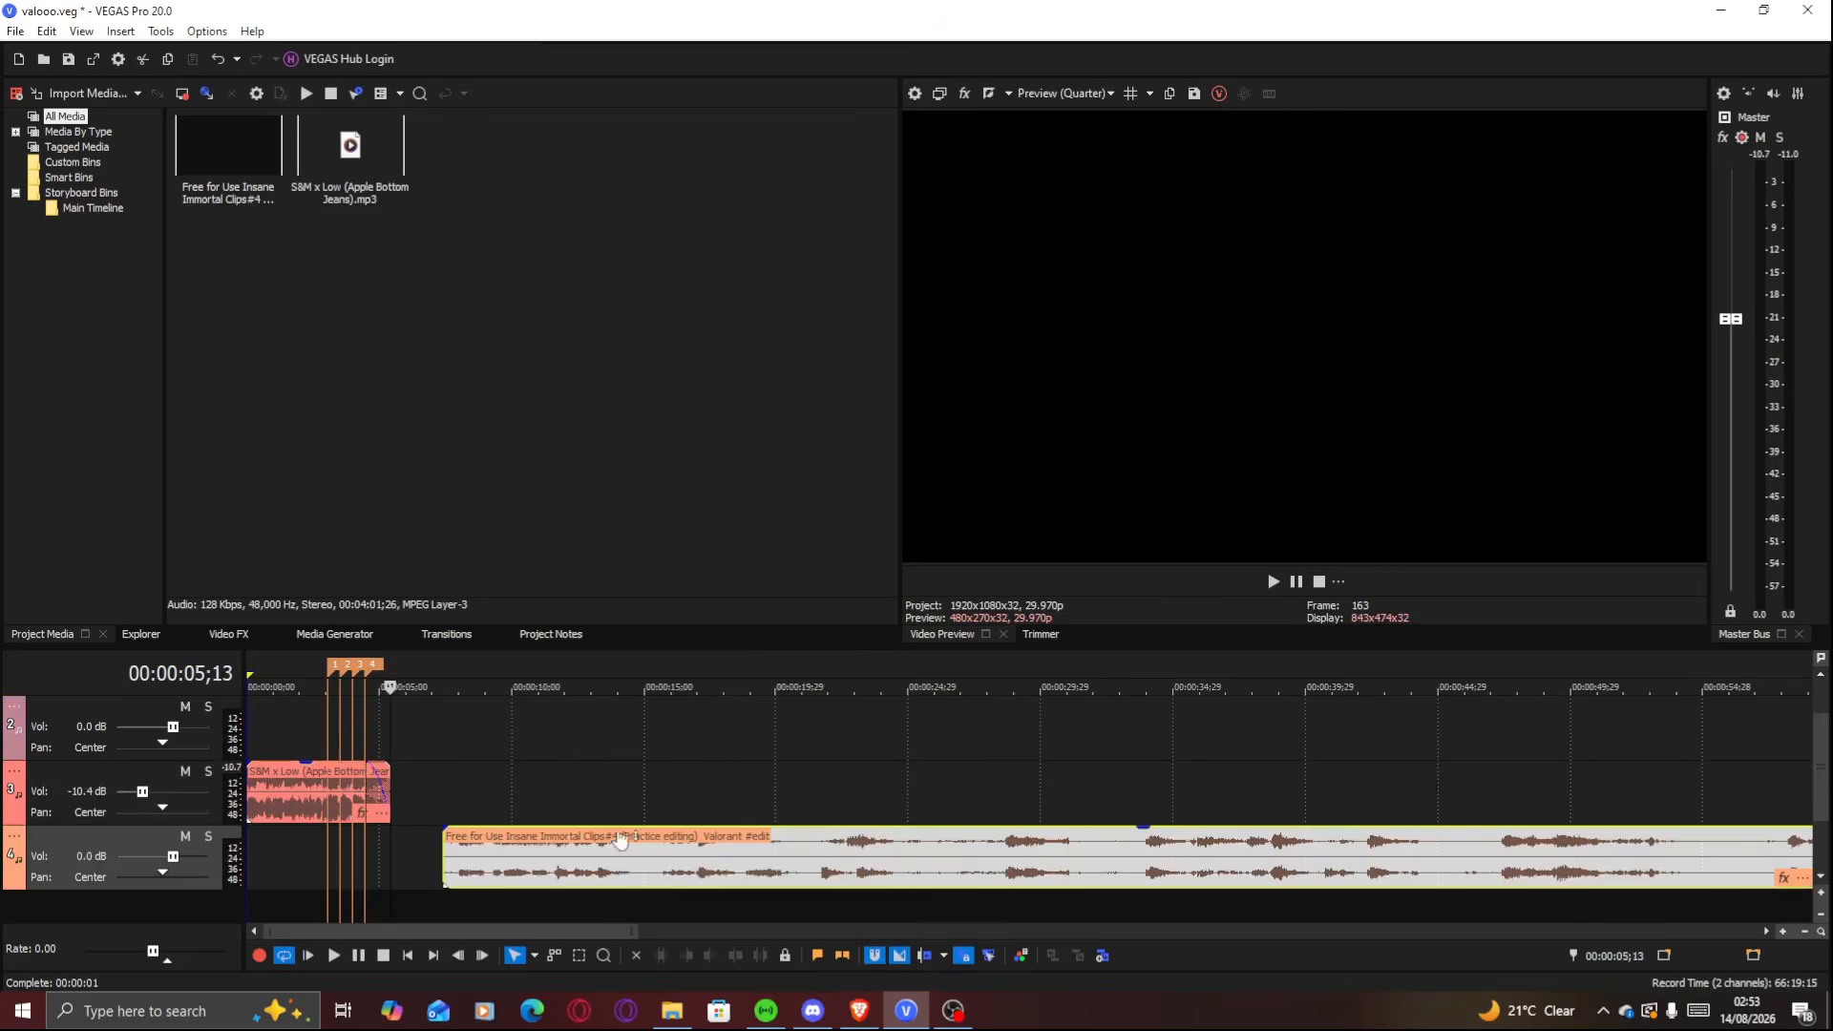
{"action": "scroll", "coordinate": [758, 821], "scroll_direction": "up", "scroll_amount": 1}
{"action": "left_click", "coordinate": [630, 736]}
{"action": "left_click_drag", "start_coordinate": [629, 720], "coordinate": [376, 725]}
{"action": "left_click", "coordinate": [313, 725]}
{"action": "scroll", "coordinate": [329, 727], "scroll_direction": "up", "scroll_amount": 3}
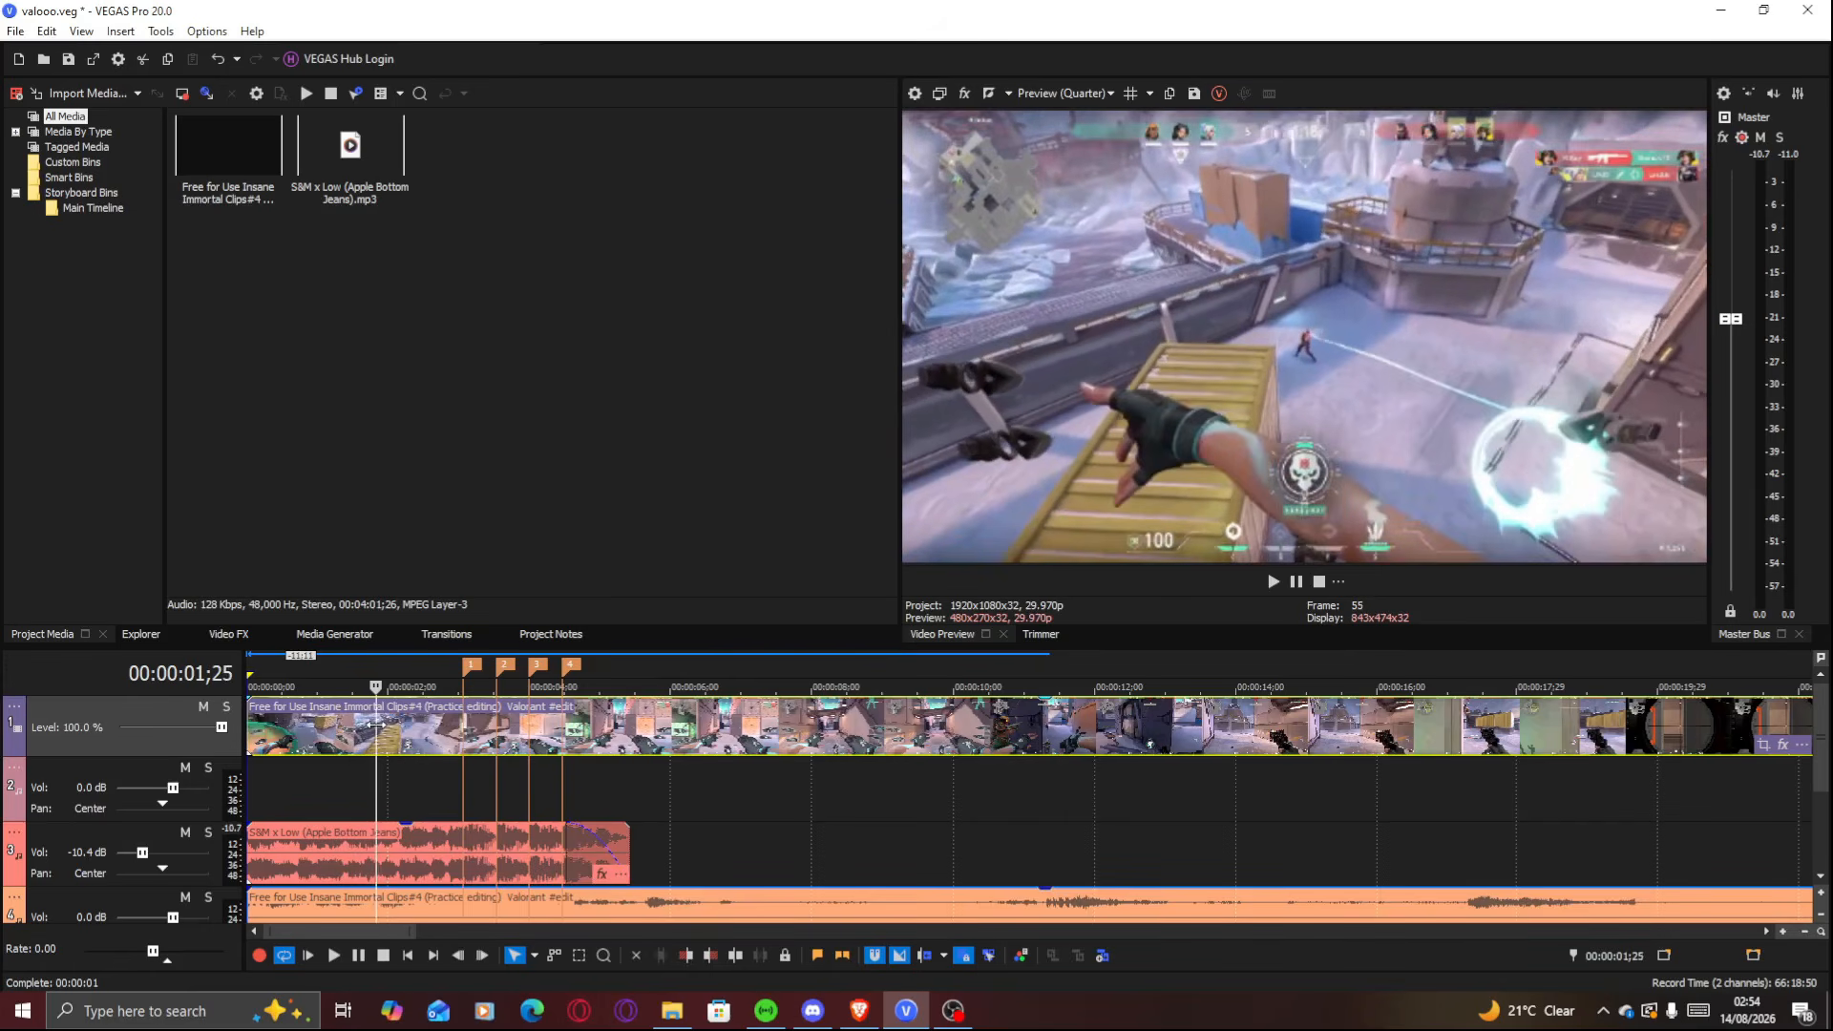
Split the gameplay clip at 00:00:01;25 and shift both parts so the cut falls on the first marker
{"action": "scroll", "coordinate": [496, 716], "scroll_direction": "up", "scroll_amount": 2}
{"action": "key", "text": "s"}
{"action": "key", "text": "Right"}
{"action": "key", "text": "Right"}
{"action": "key", "text": "Right"}
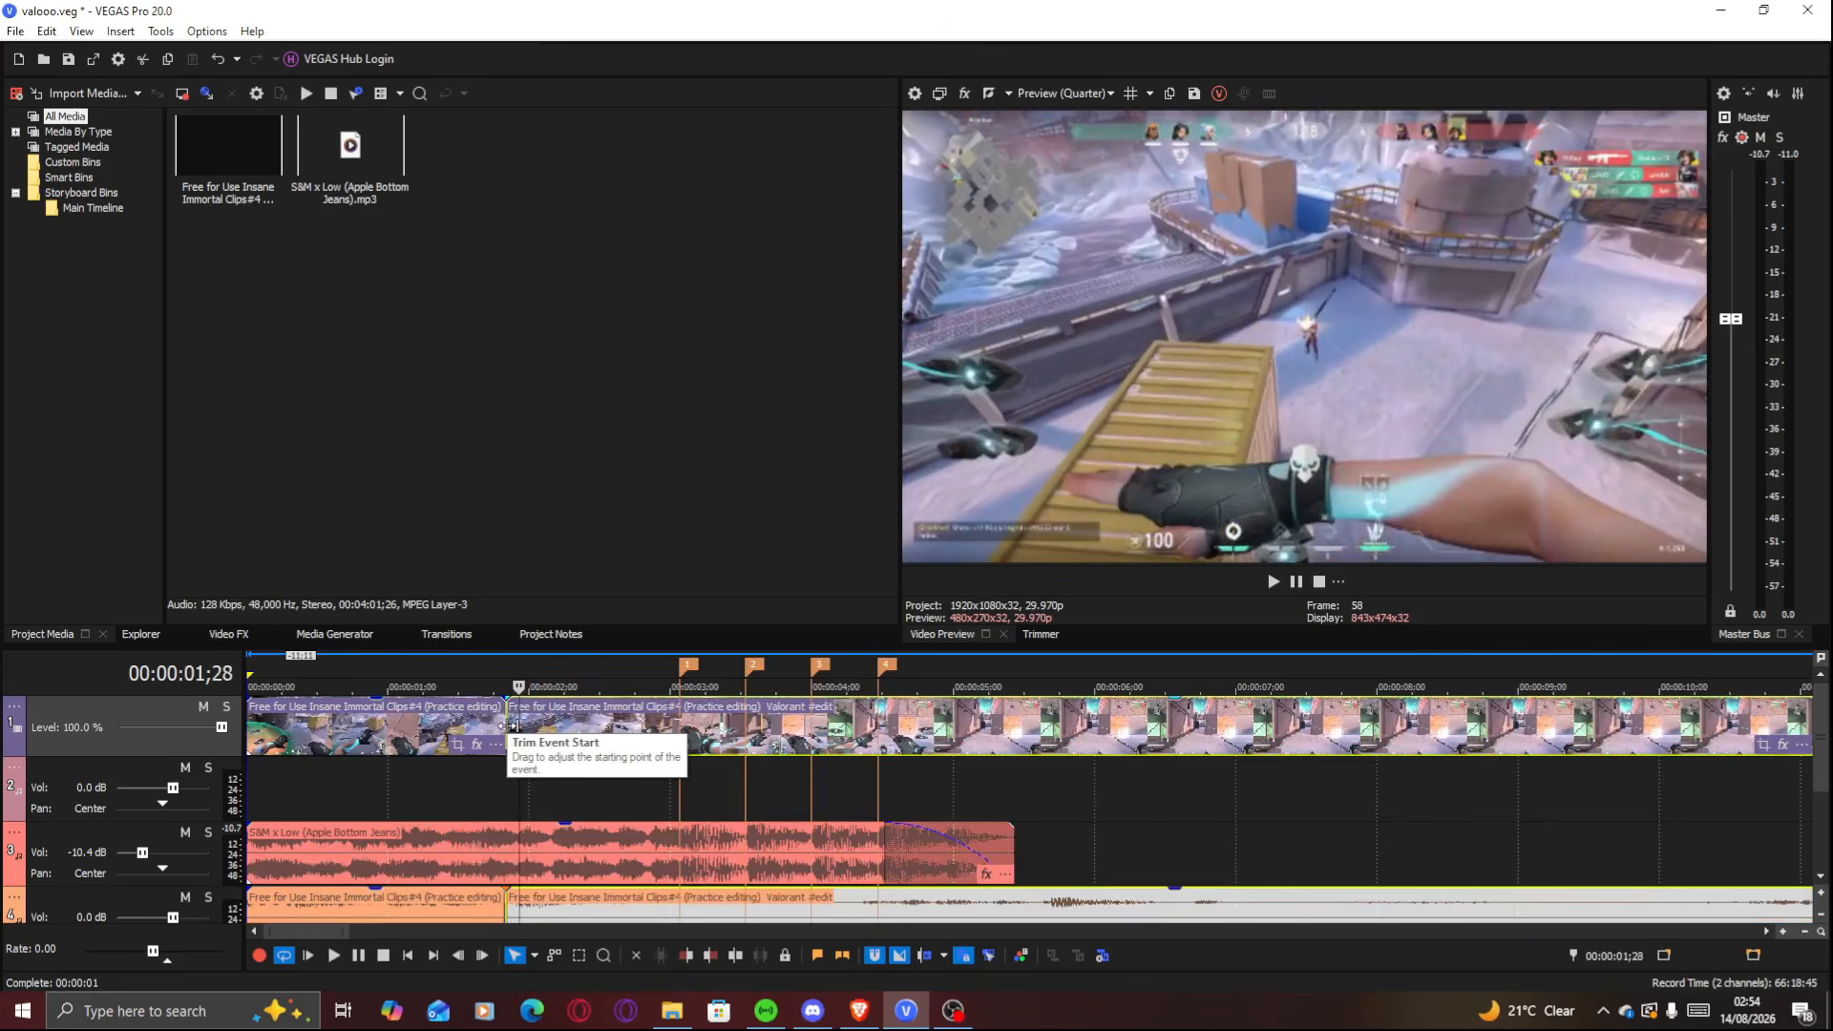
{"action": "left_click_drag", "start_coordinate": [506, 726], "coordinate": [629, 726]}
Play across the cut at the first marker to check its sync with the beat
{"action": "key", "text": "space"}
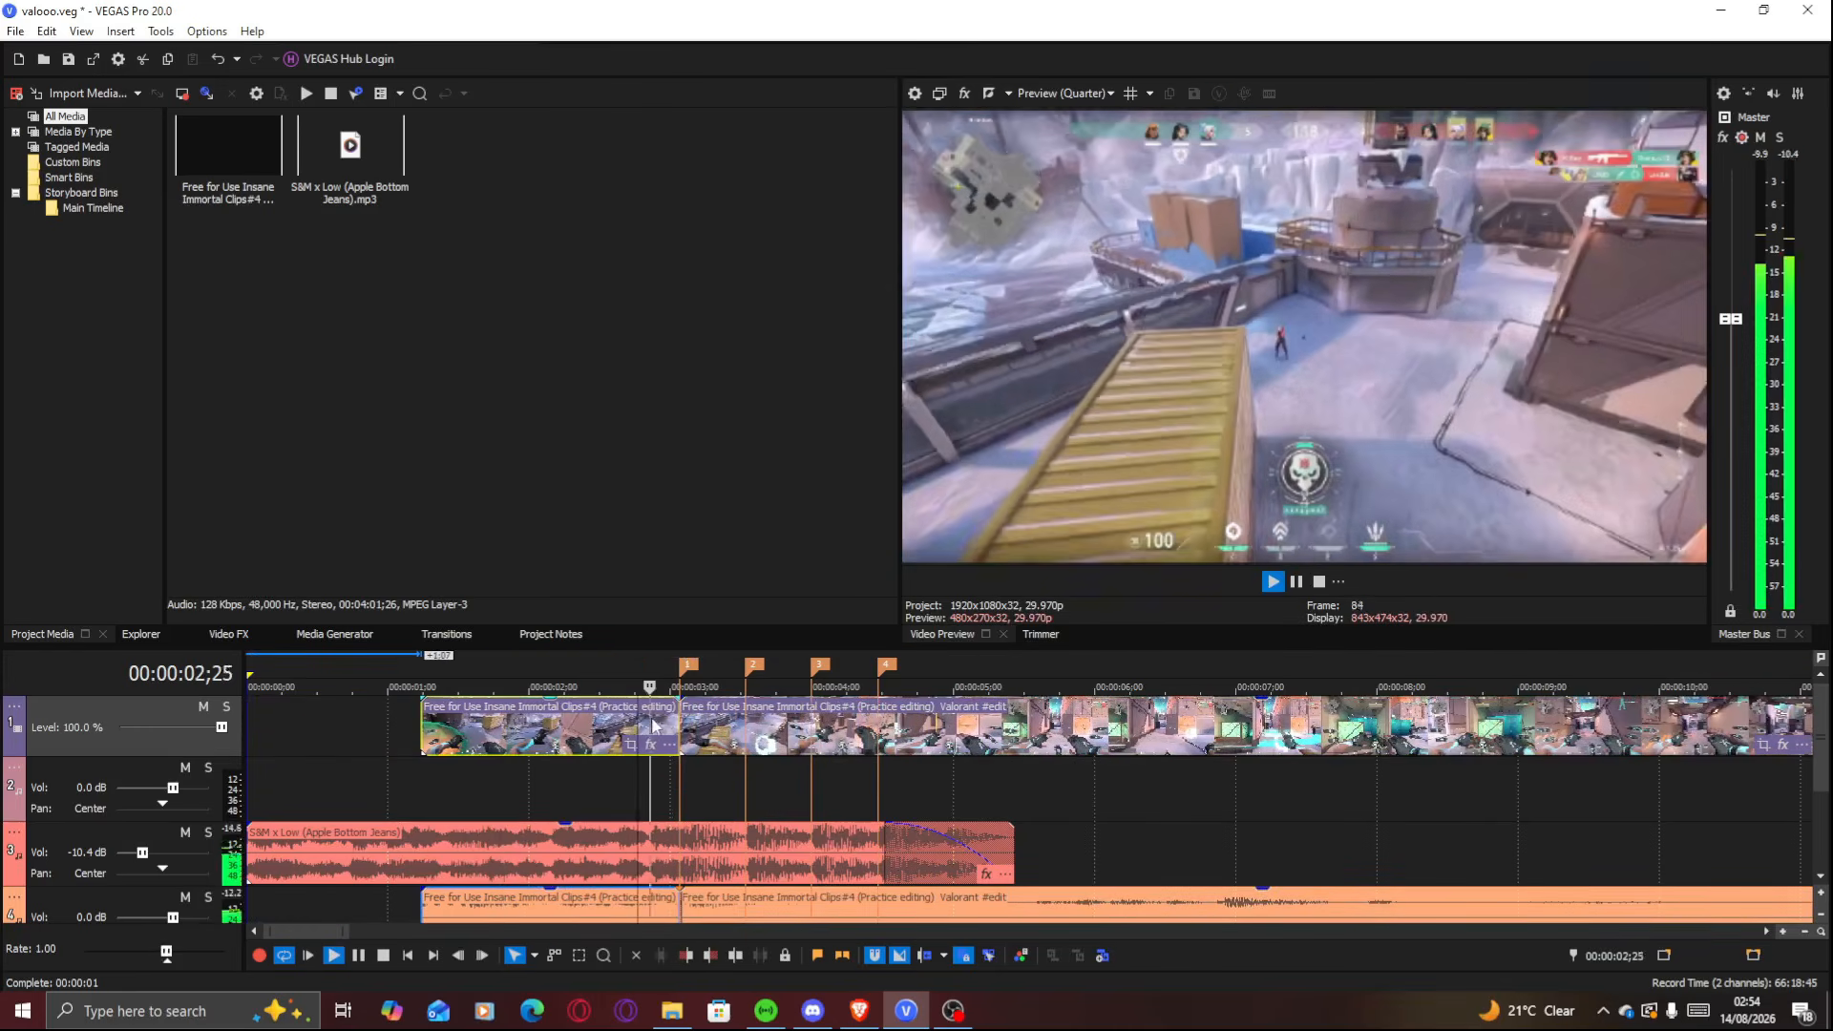
{"action": "key", "text": "space"}
{"action": "key", "text": "space"}
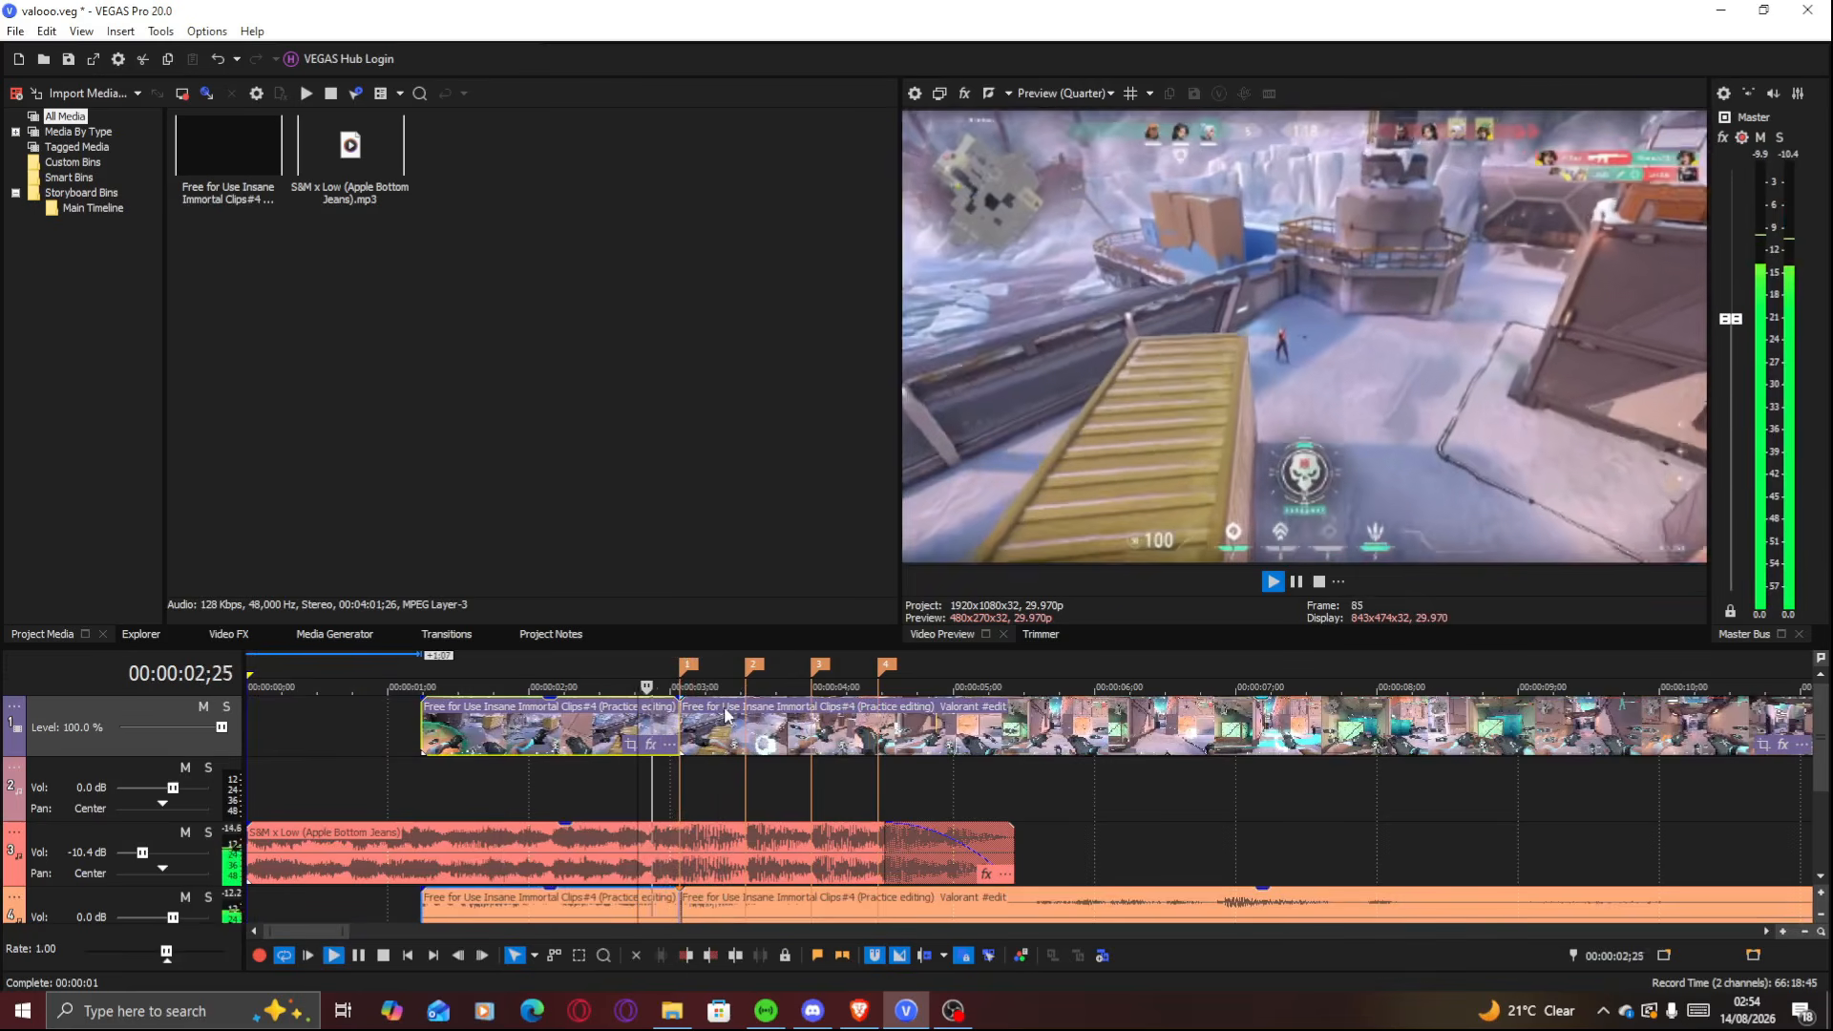
{"action": "key", "text": "space"}
{"action": "left_click", "coordinate": [711, 731]}
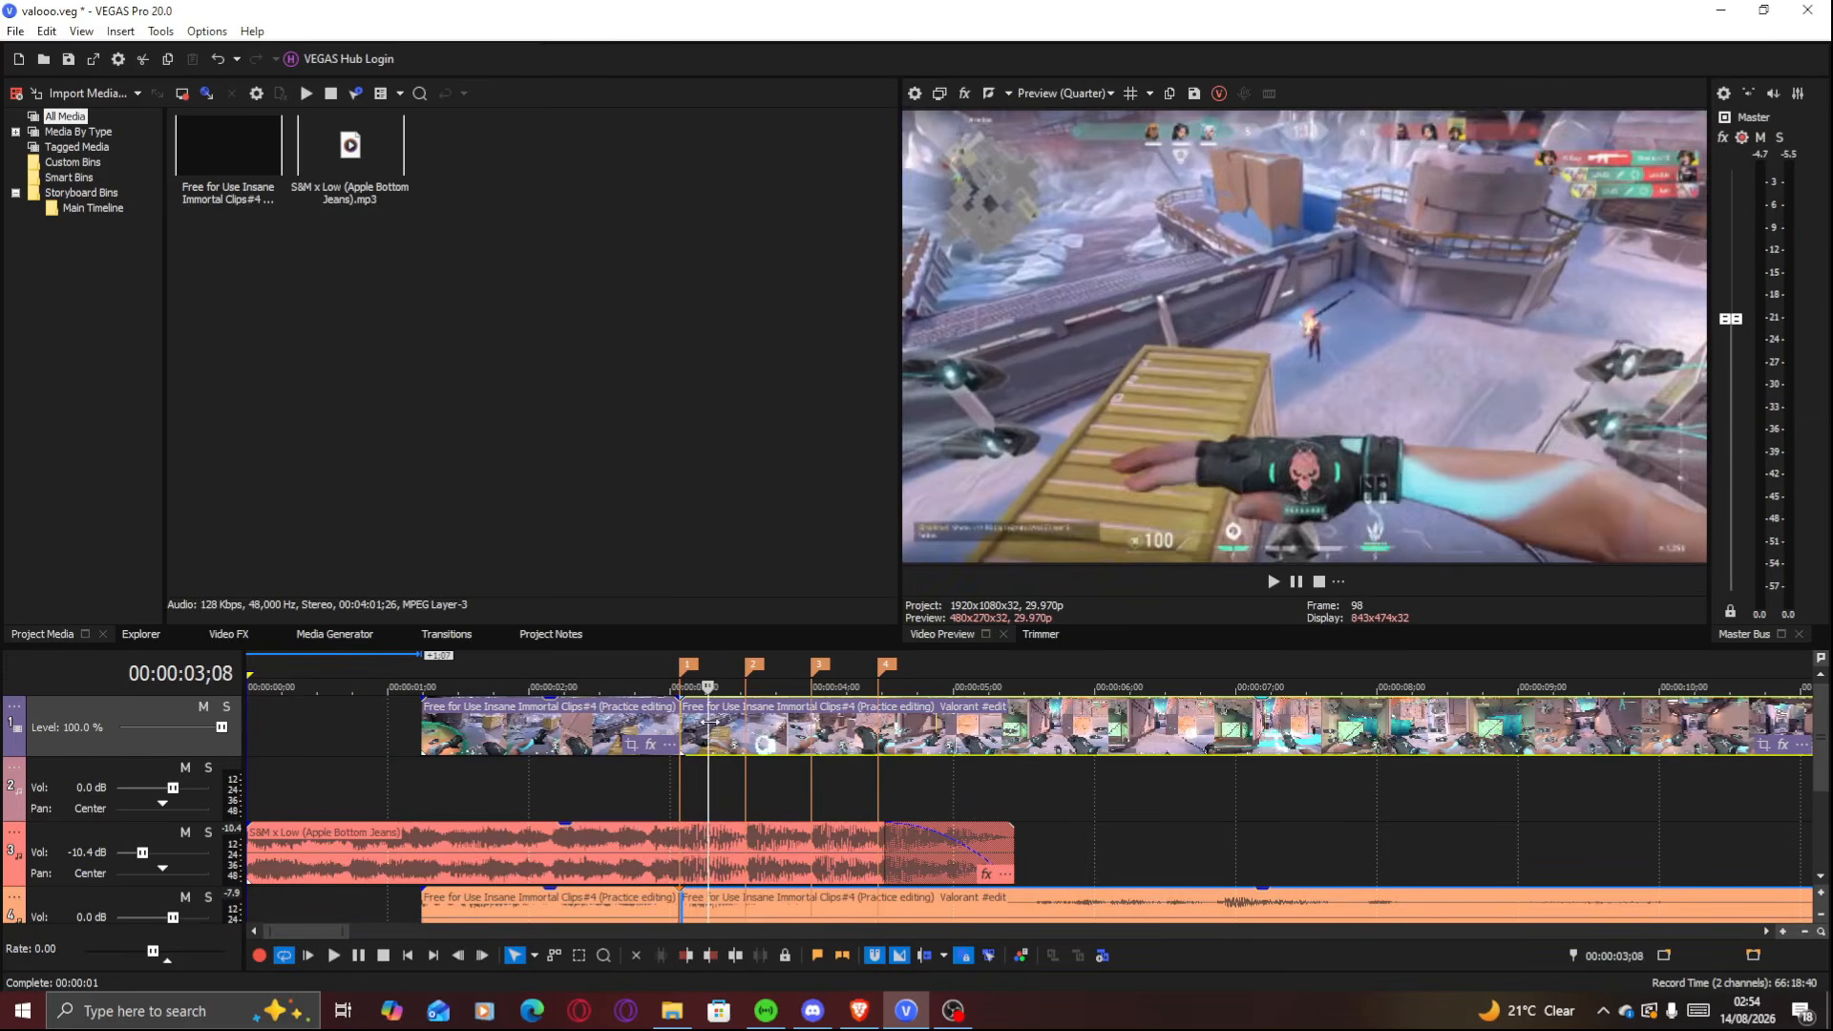
{"action": "left_click", "coordinate": [649, 714]}
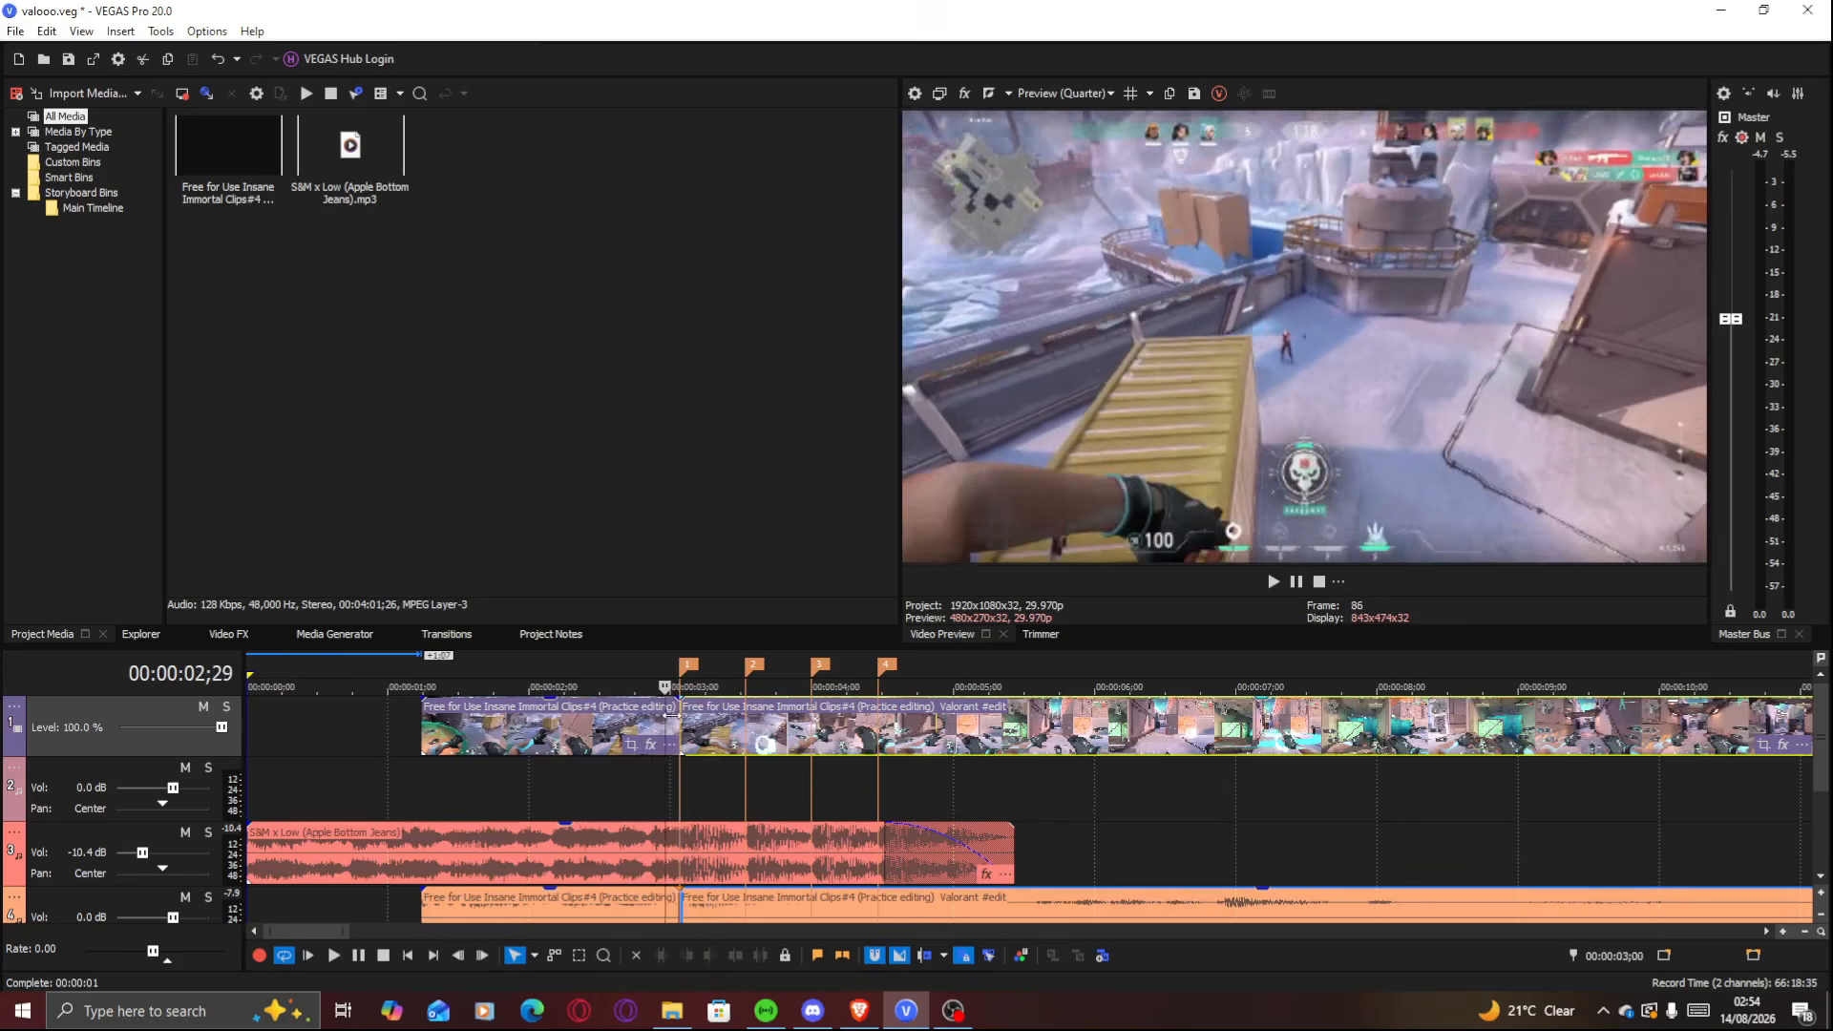
Split the gameplay clip at the second marker and trim the remaining part's start to about 14.7 seconds, closing the gap
{"action": "mouse_move", "coordinate": [730, 720]}
{"action": "left_mouse_down"}
{"action": "mouse_move", "coordinate": [762, 721]}
{"action": "mouse_move", "coordinate": [723, 721]}
{"action": "left_mouse_up"}
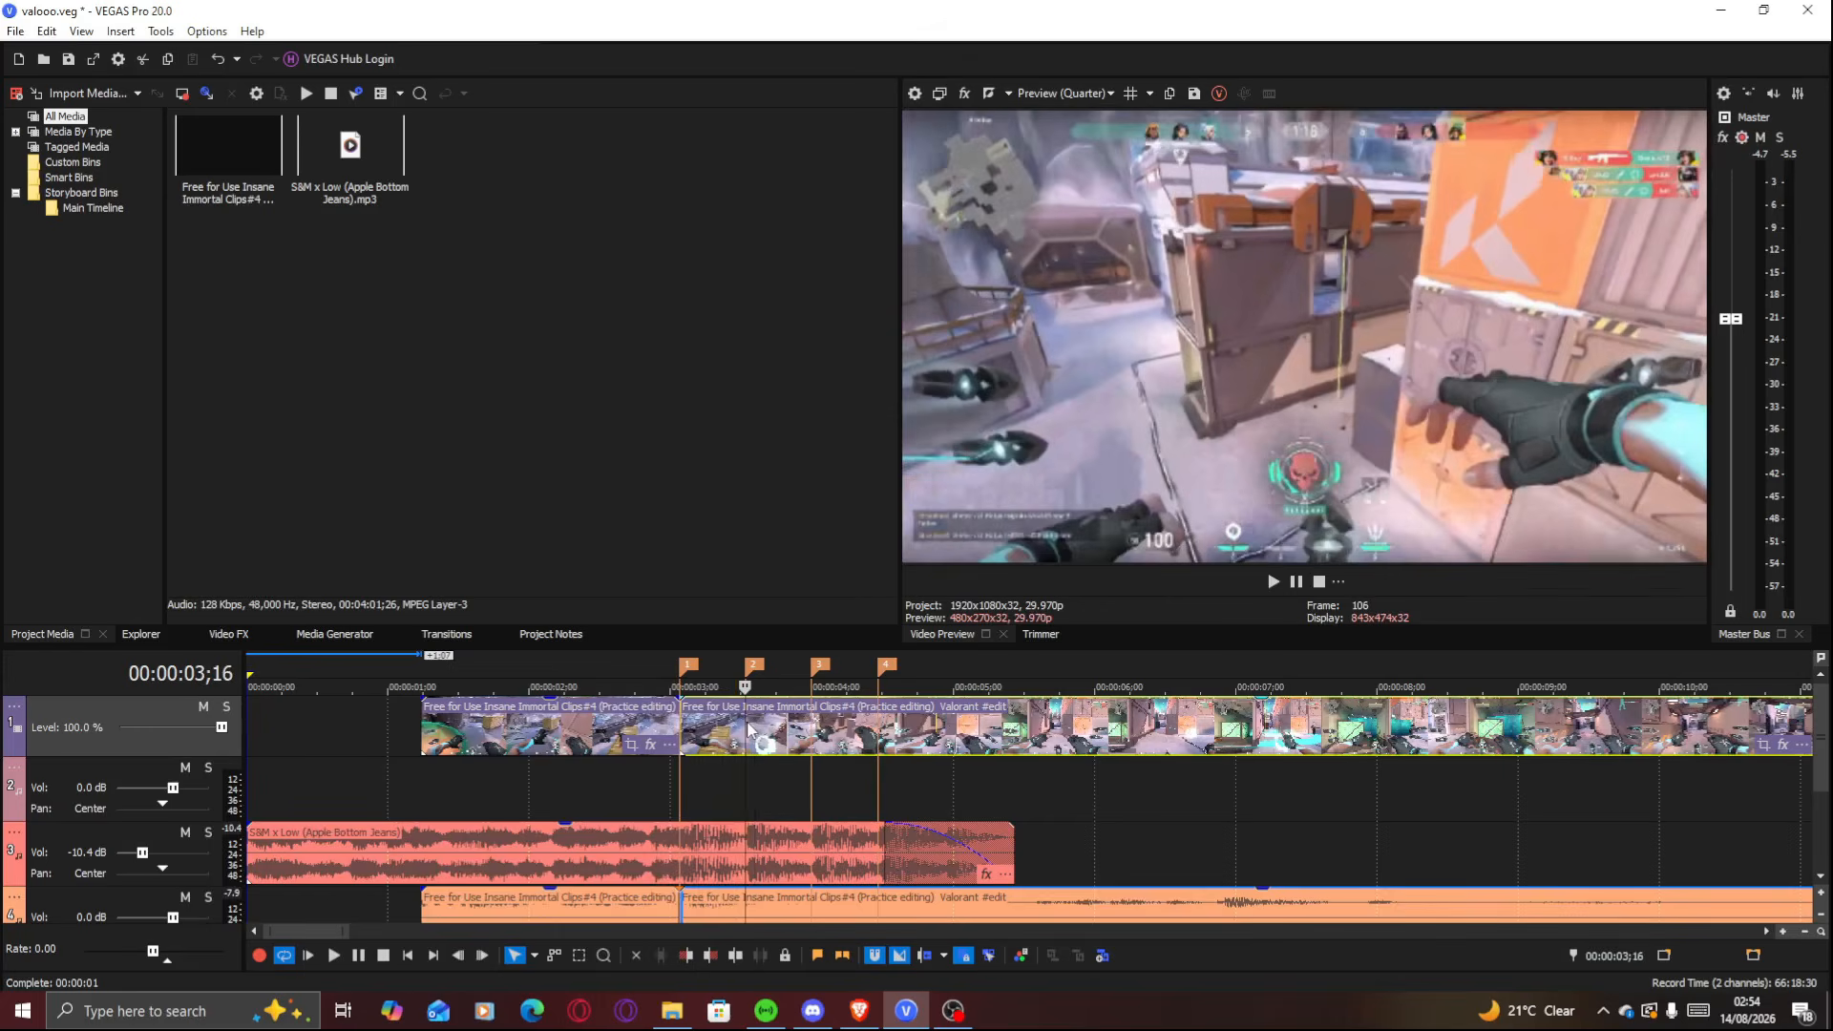
{"action": "key", "text": "s"}
{"action": "left_click_drag", "start_coordinate": [747, 722], "coordinate": [1066, 730]}
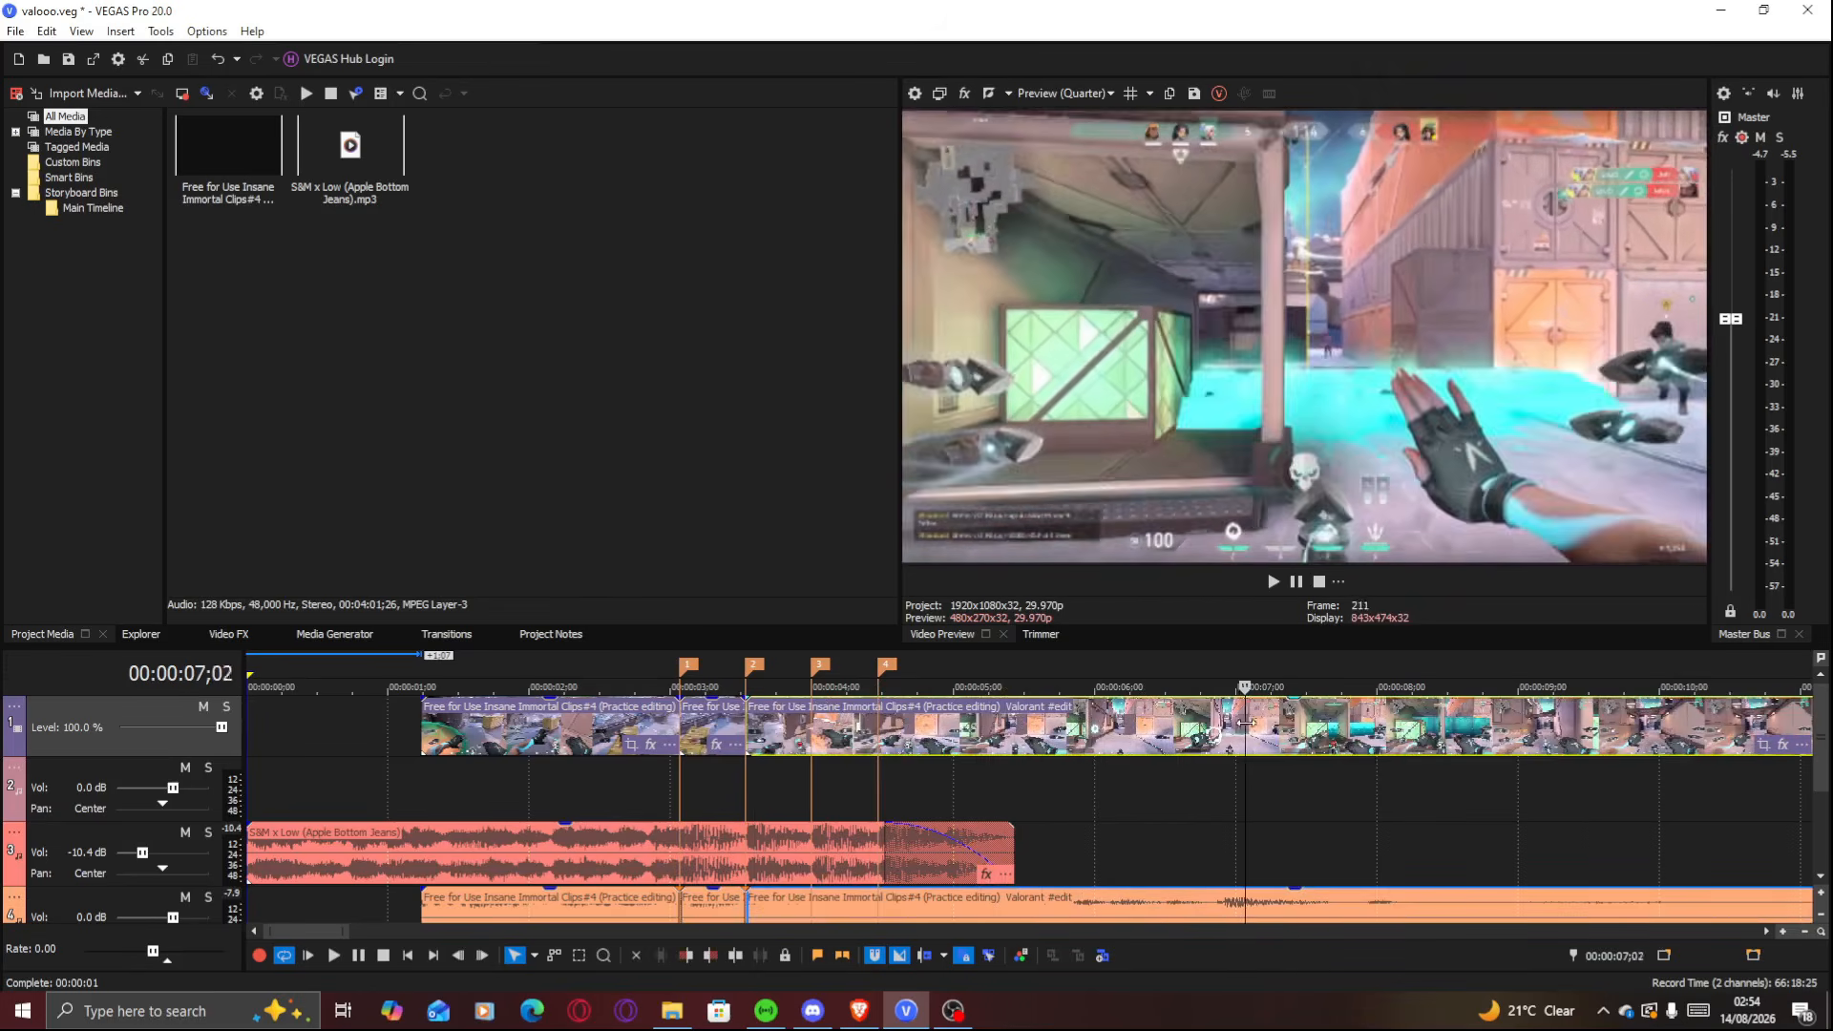
{"action": "scroll", "coordinate": [982, 866], "scroll_direction": "down", "scroll_amount": 3}
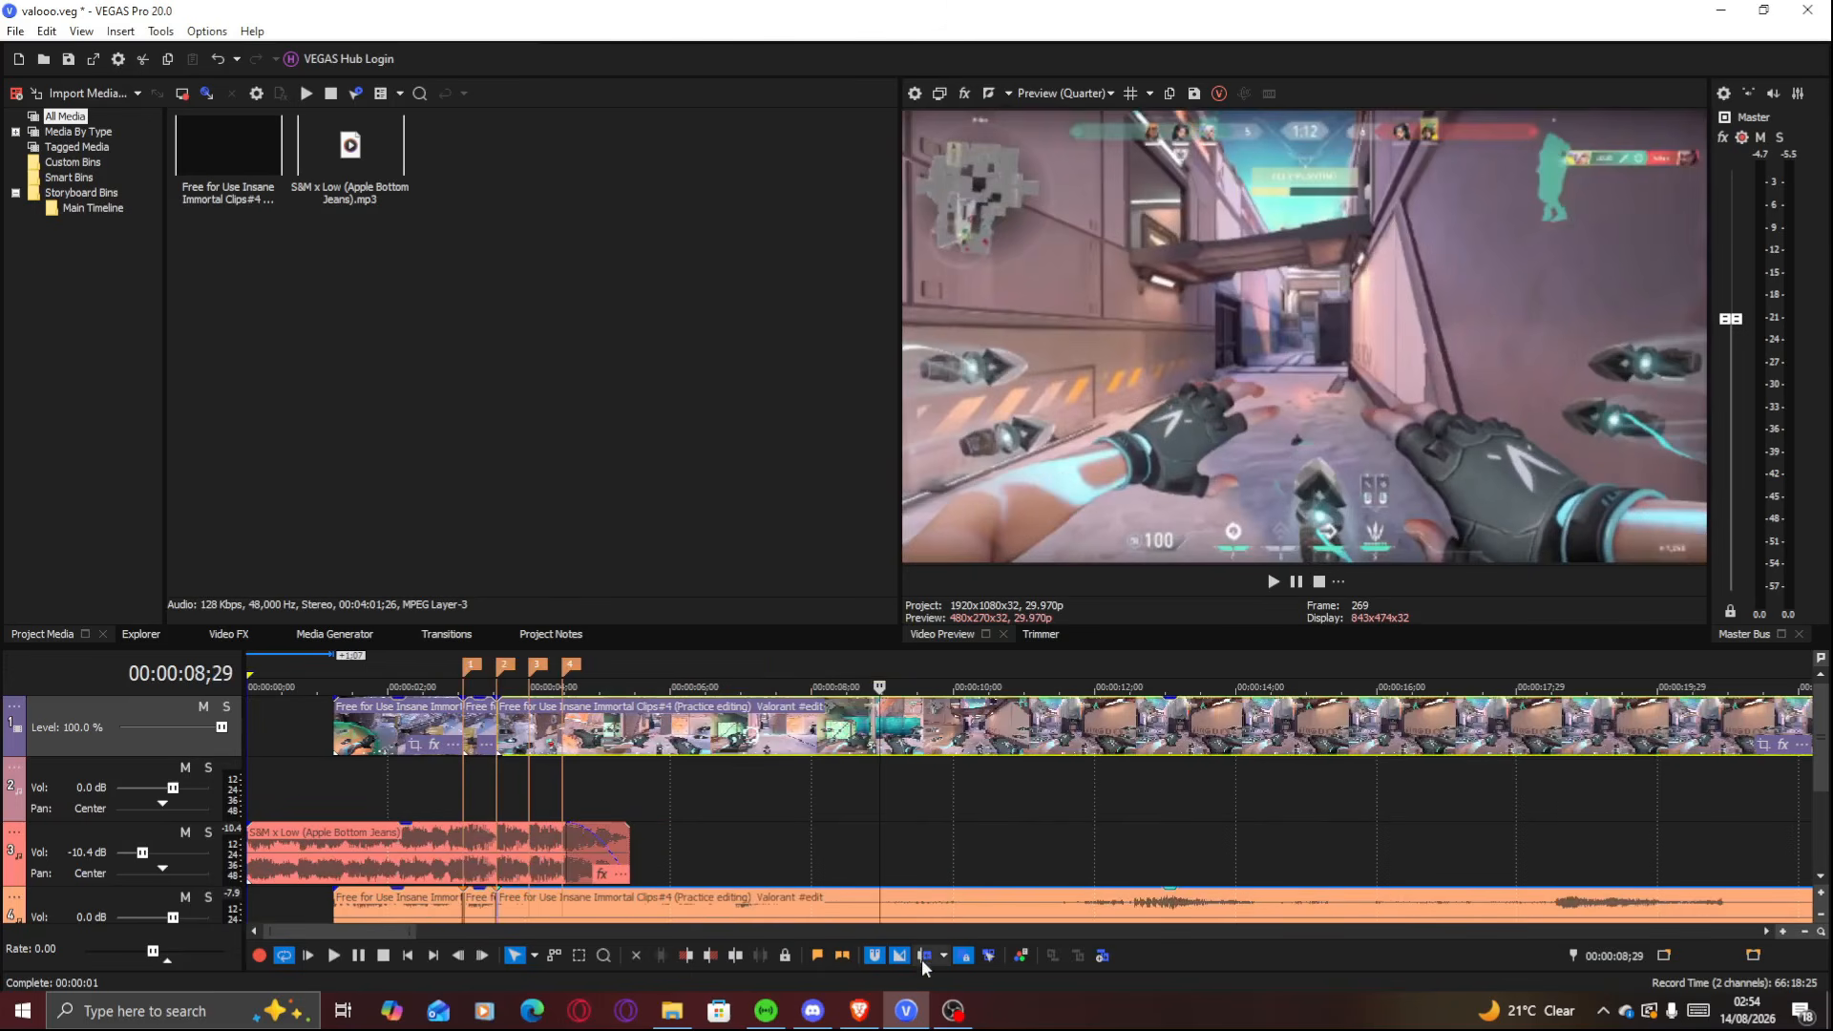
{"action": "left_click_drag", "start_coordinate": [880, 730], "coordinate": [888, 730]}
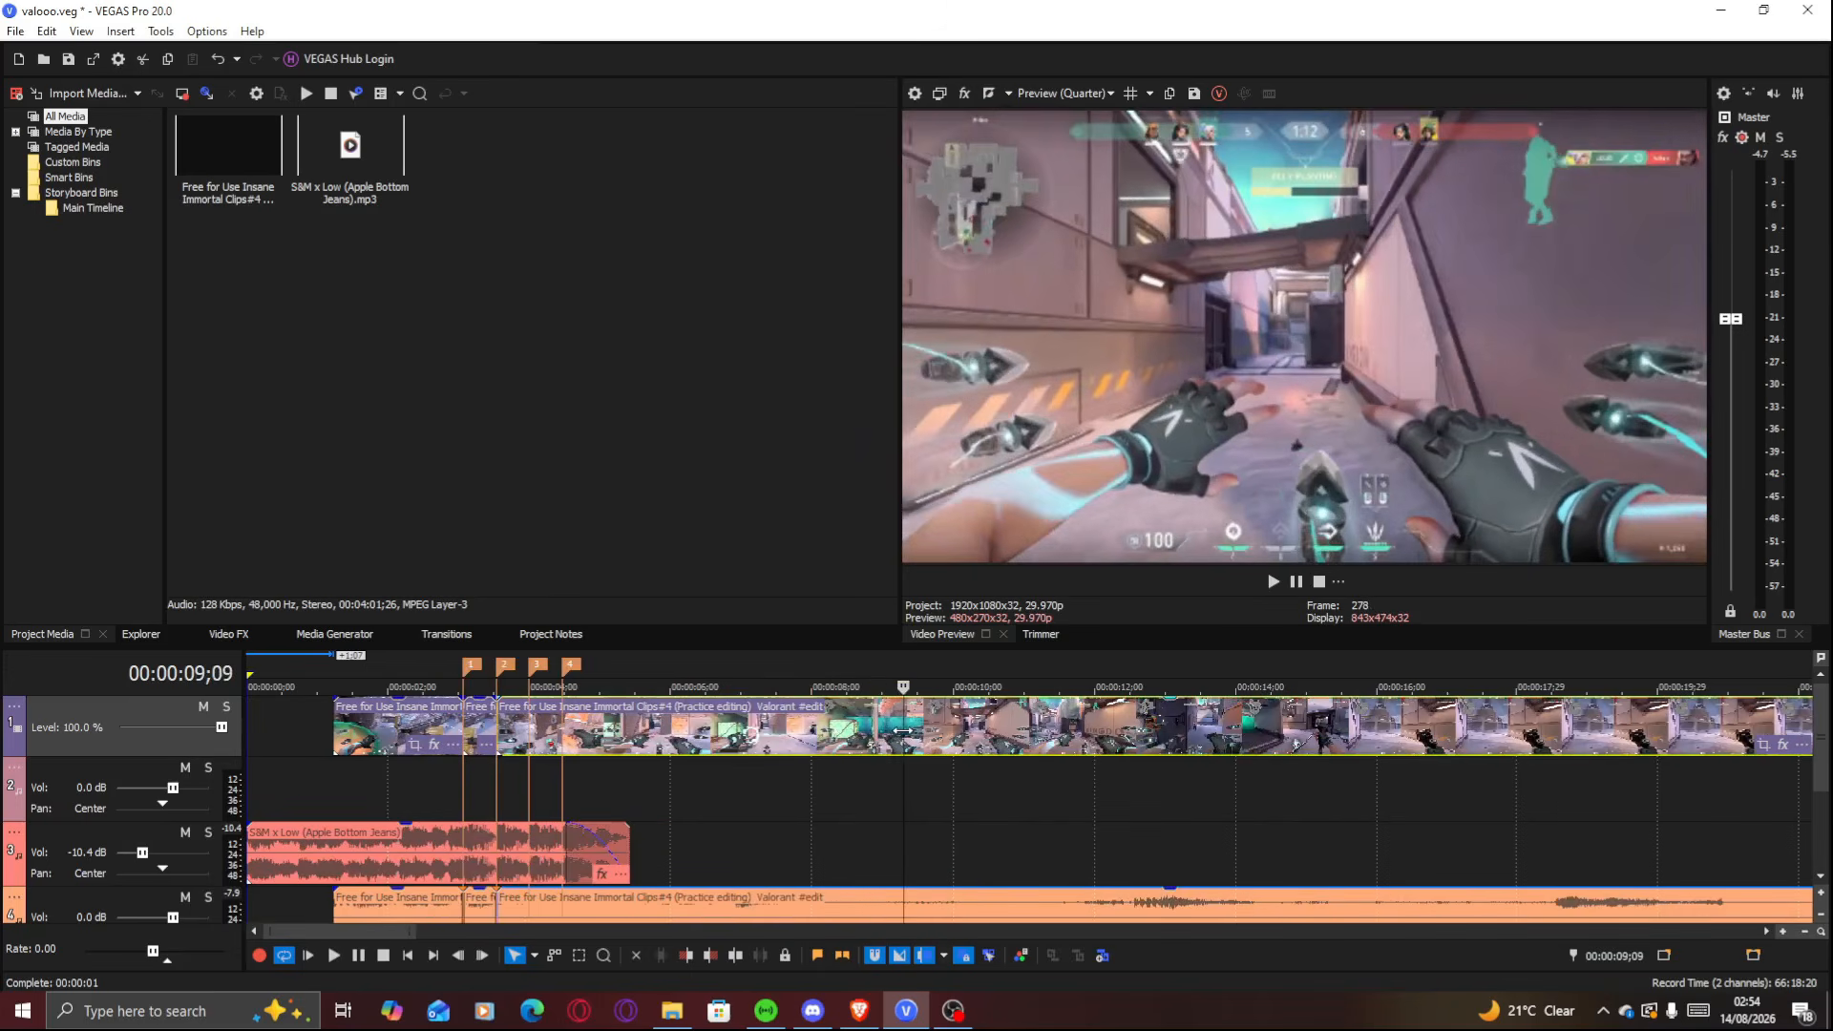
{"action": "left_click_drag", "start_coordinate": [955, 733], "coordinate": [959, 733]}
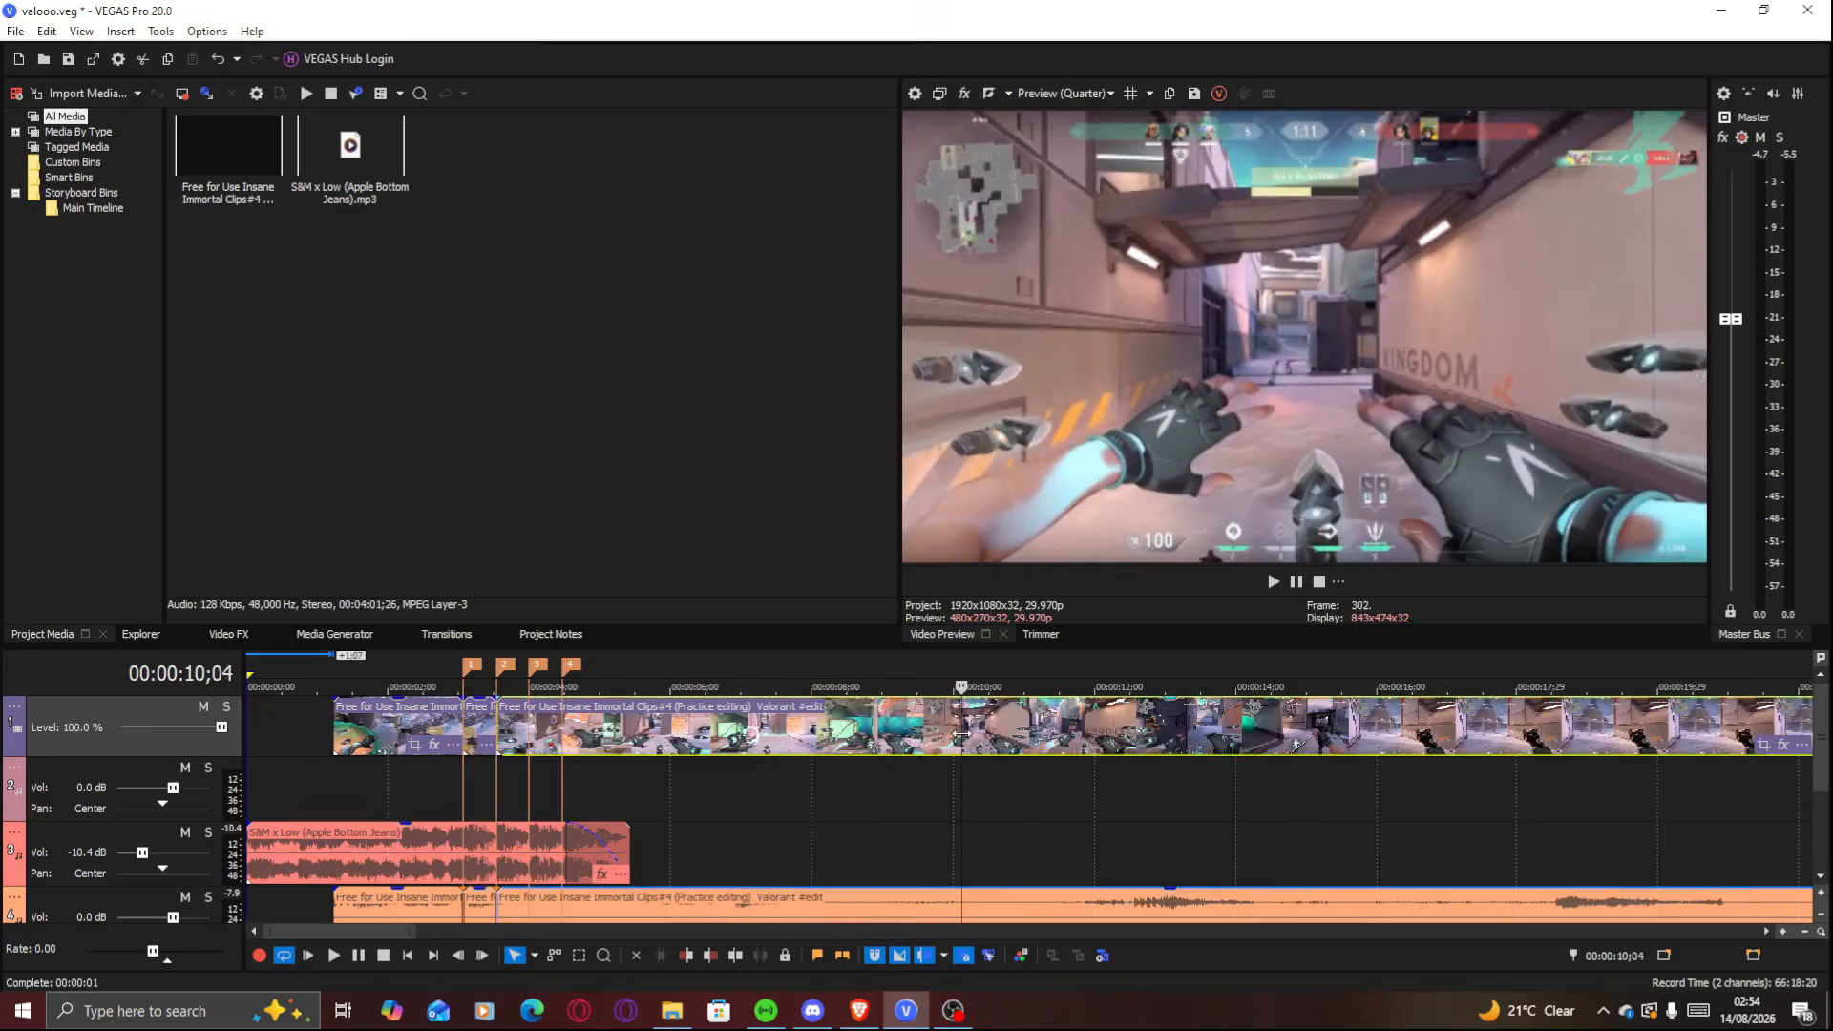
{"action": "left_click_drag", "start_coordinate": [1162, 741], "coordinate": [1281, 738]}
{"action": "key", "text": "alt+["}
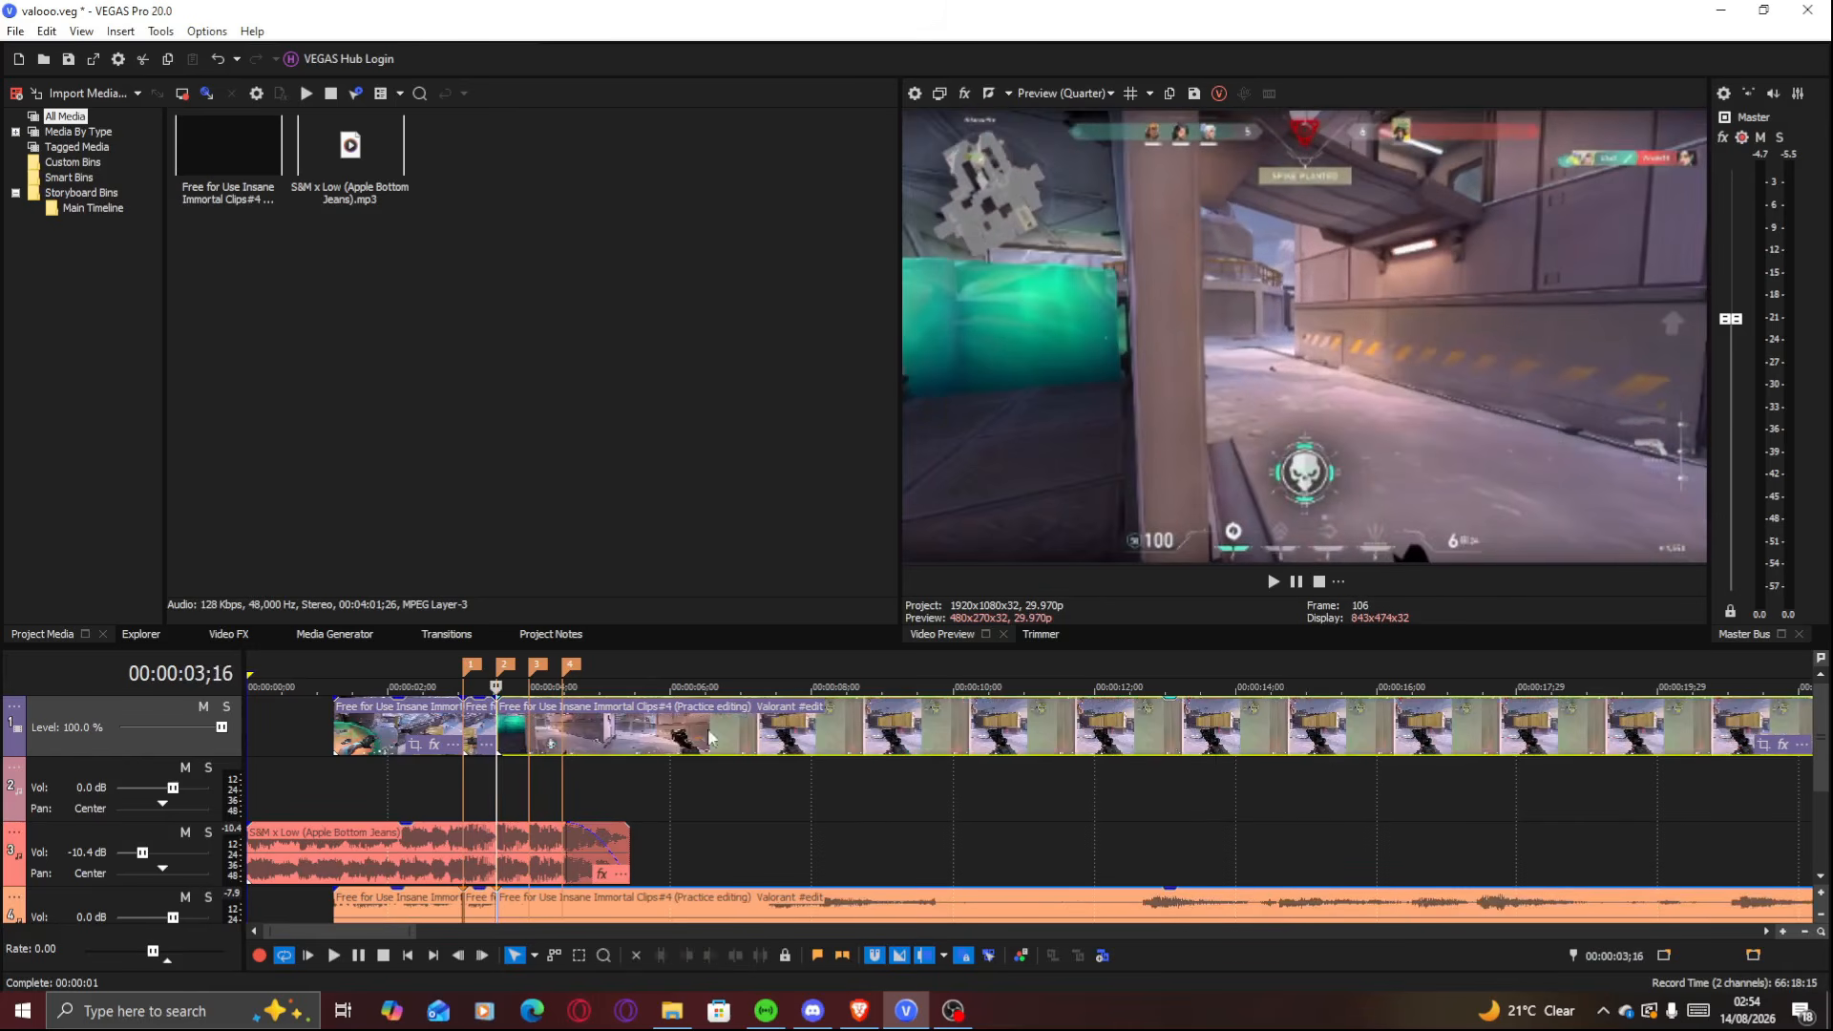
Split the gameplay clip at 00:00:04;06 and trim the remaining part's start to the next enemy kill
{"action": "scroll", "coordinate": [613, 736], "scroll_direction": "up", "scroll_amount": 3}
{"action": "left_click", "coordinate": [718, 735]}
{"action": "left_click_drag", "start_coordinate": [716, 724], "coordinate": [802, 734]}
{"action": "left_click", "coordinate": [810, 729]}
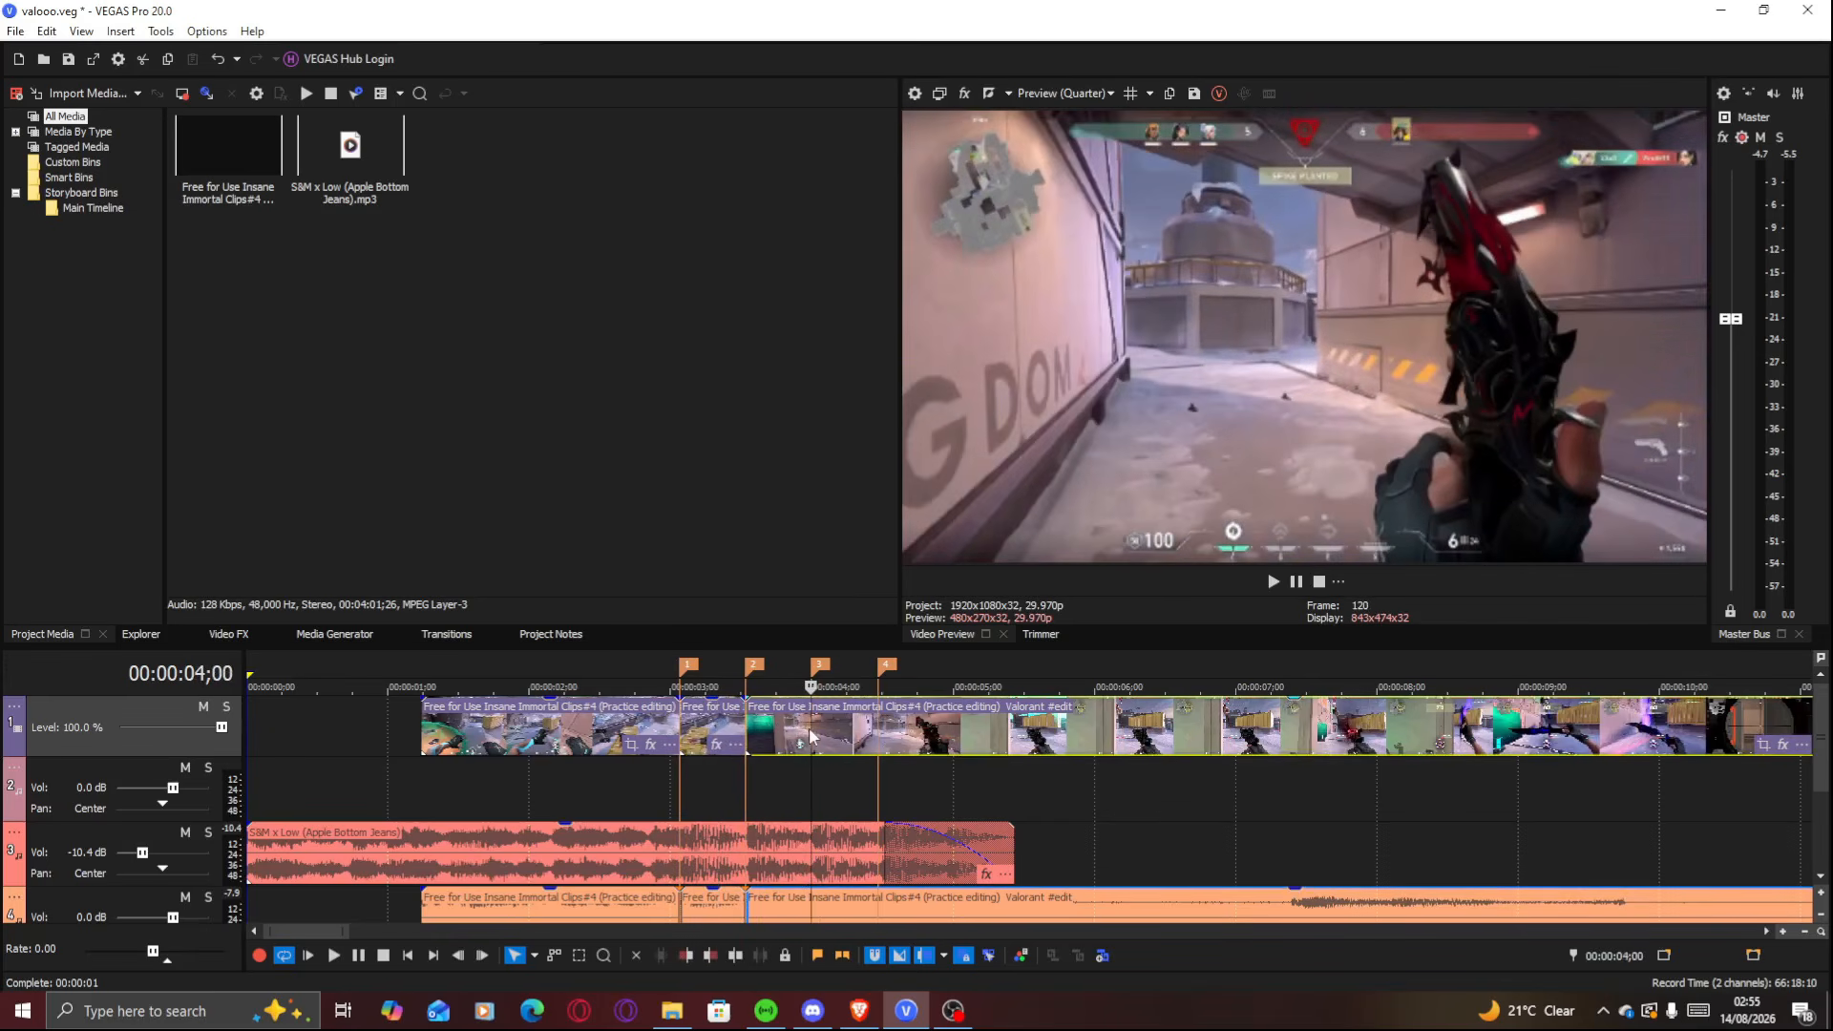
{"action": "left_click_drag", "start_coordinate": [811, 729], "coordinate": [1594, 730]}
{"action": "key", "text": "s"}
{"action": "left_click", "coordinate": [902, 738]}
{"action": "left_click_drag", "start_coordinate": [1351, 723], "coordinate": [1282, 721]}
{"action": "key", "text": "alt+["}
{"action": "scroll", "coordinate": [975, 748], "scroll_direction": "up", "scroll_amount": 2}
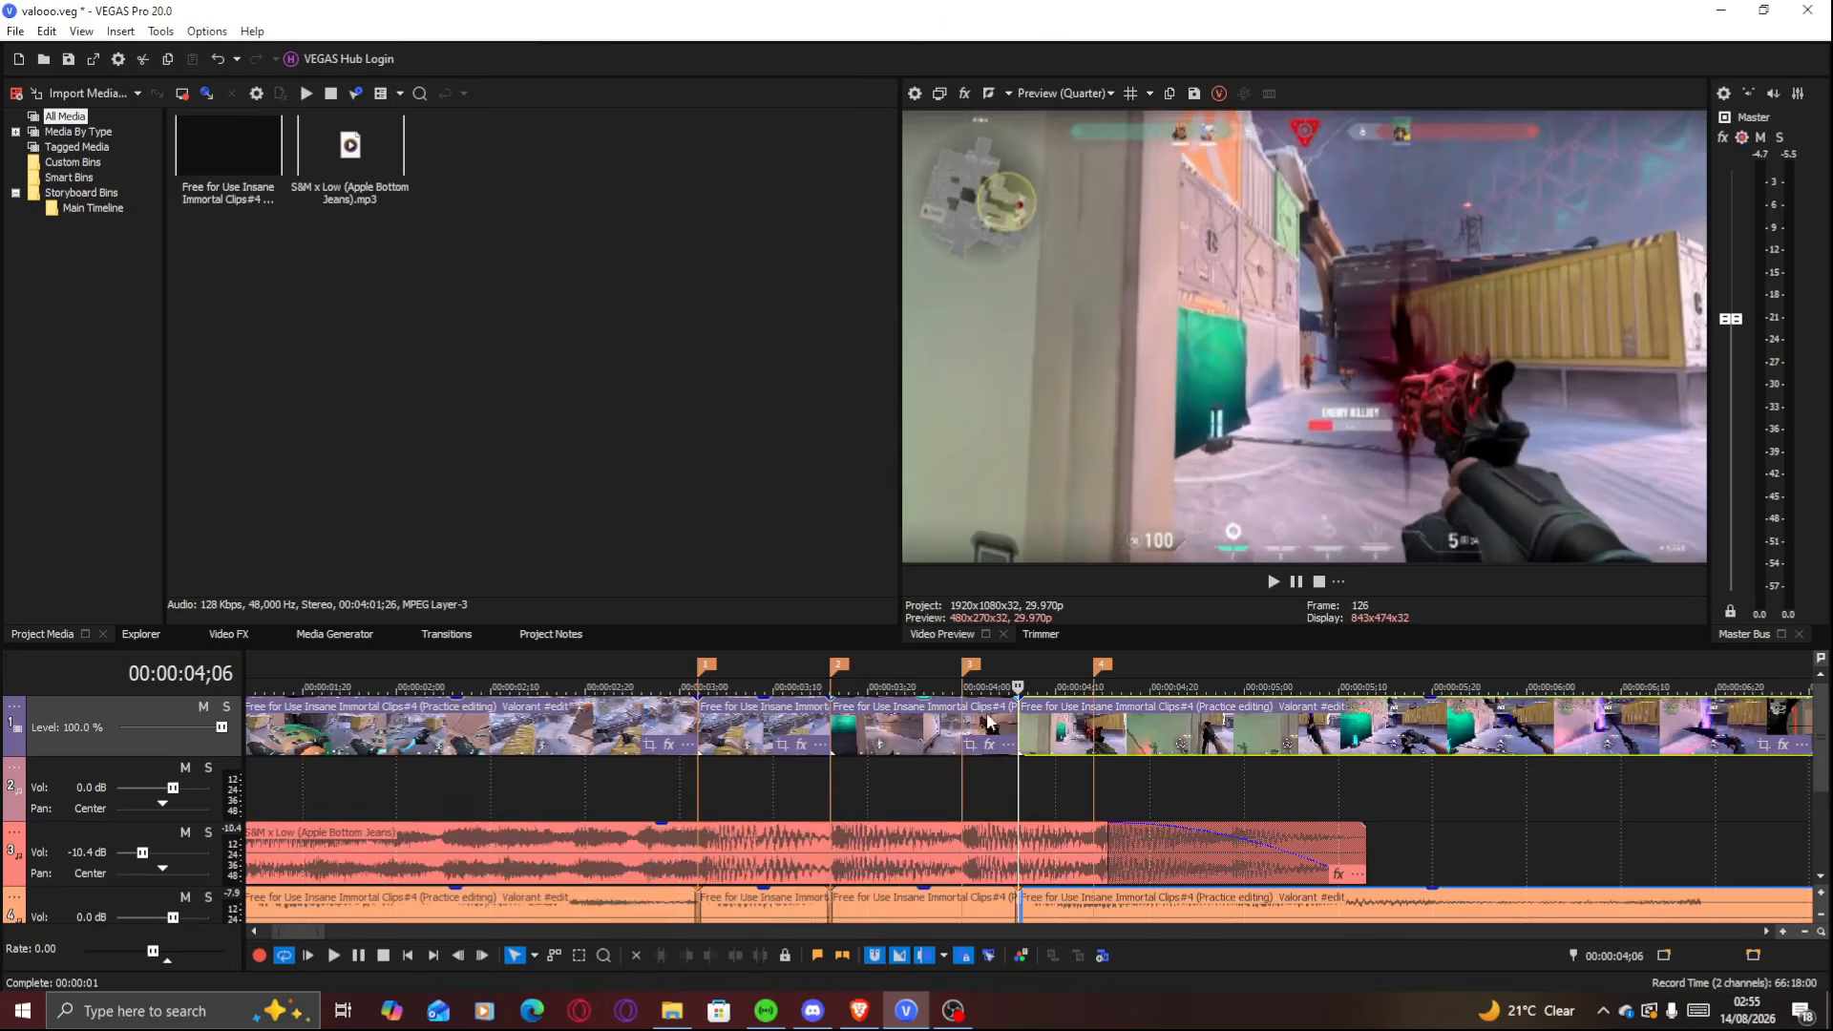
Insert a video track above the gameplay and move the last clip onto it, starting at the third marker
{"action": "key", "text": "ctrl+shift+q"}
{"action": "mouse_move", "coordinate": [1043, 770]}
{"action": "left_mouse_down"}
{"action": "mouse_move", "coordinate": [1005, 736]}
{"action": "mouse_move", "coordinate": [908, 729]}
{"action": "left_mouse_up"}
{"action": "left_click", "coordinate": [907, 730]}
{"action": "key", "text": "space"}
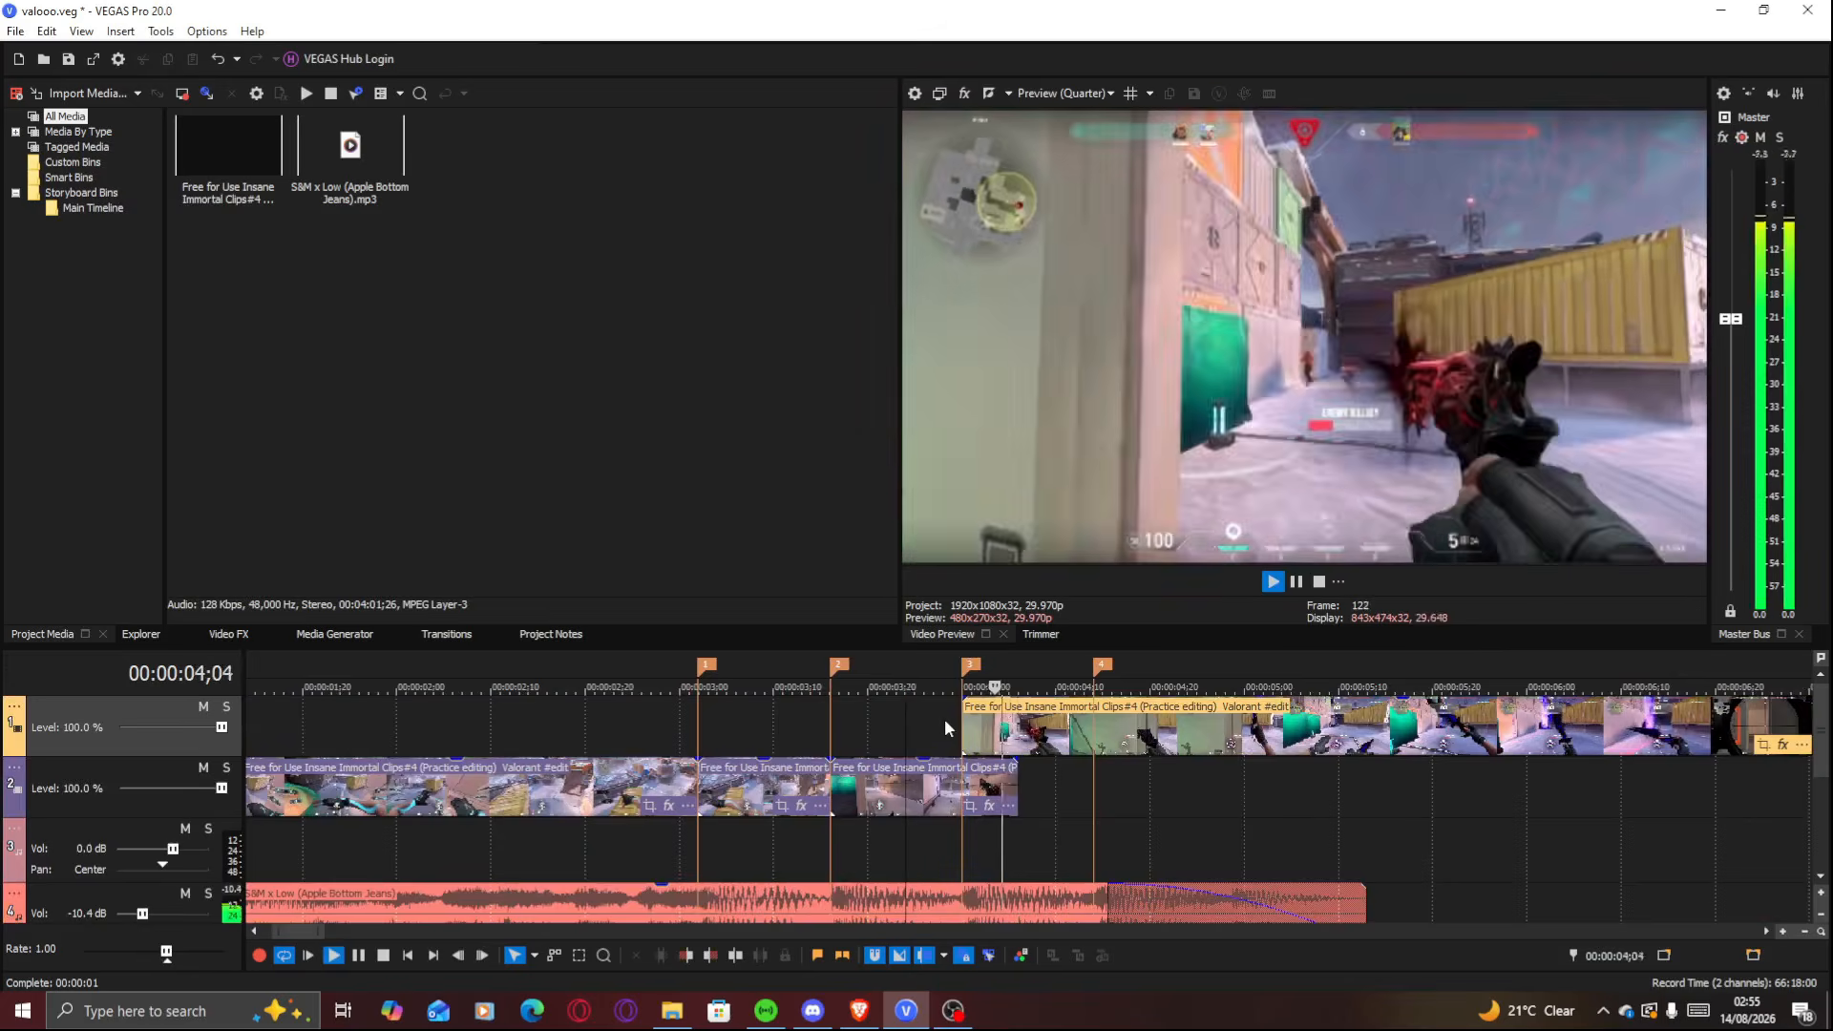
Trim the end of the upper track's clip to the fourth marker at 00:00:04;14
{"action": "left_click", "coordinate": [1027, 730]}
{"action": "left_click_drag", "start_coordinate": [1027, 714], "coordinate": [1093, 714]}
{"action": "key", "text": "alt+]"}
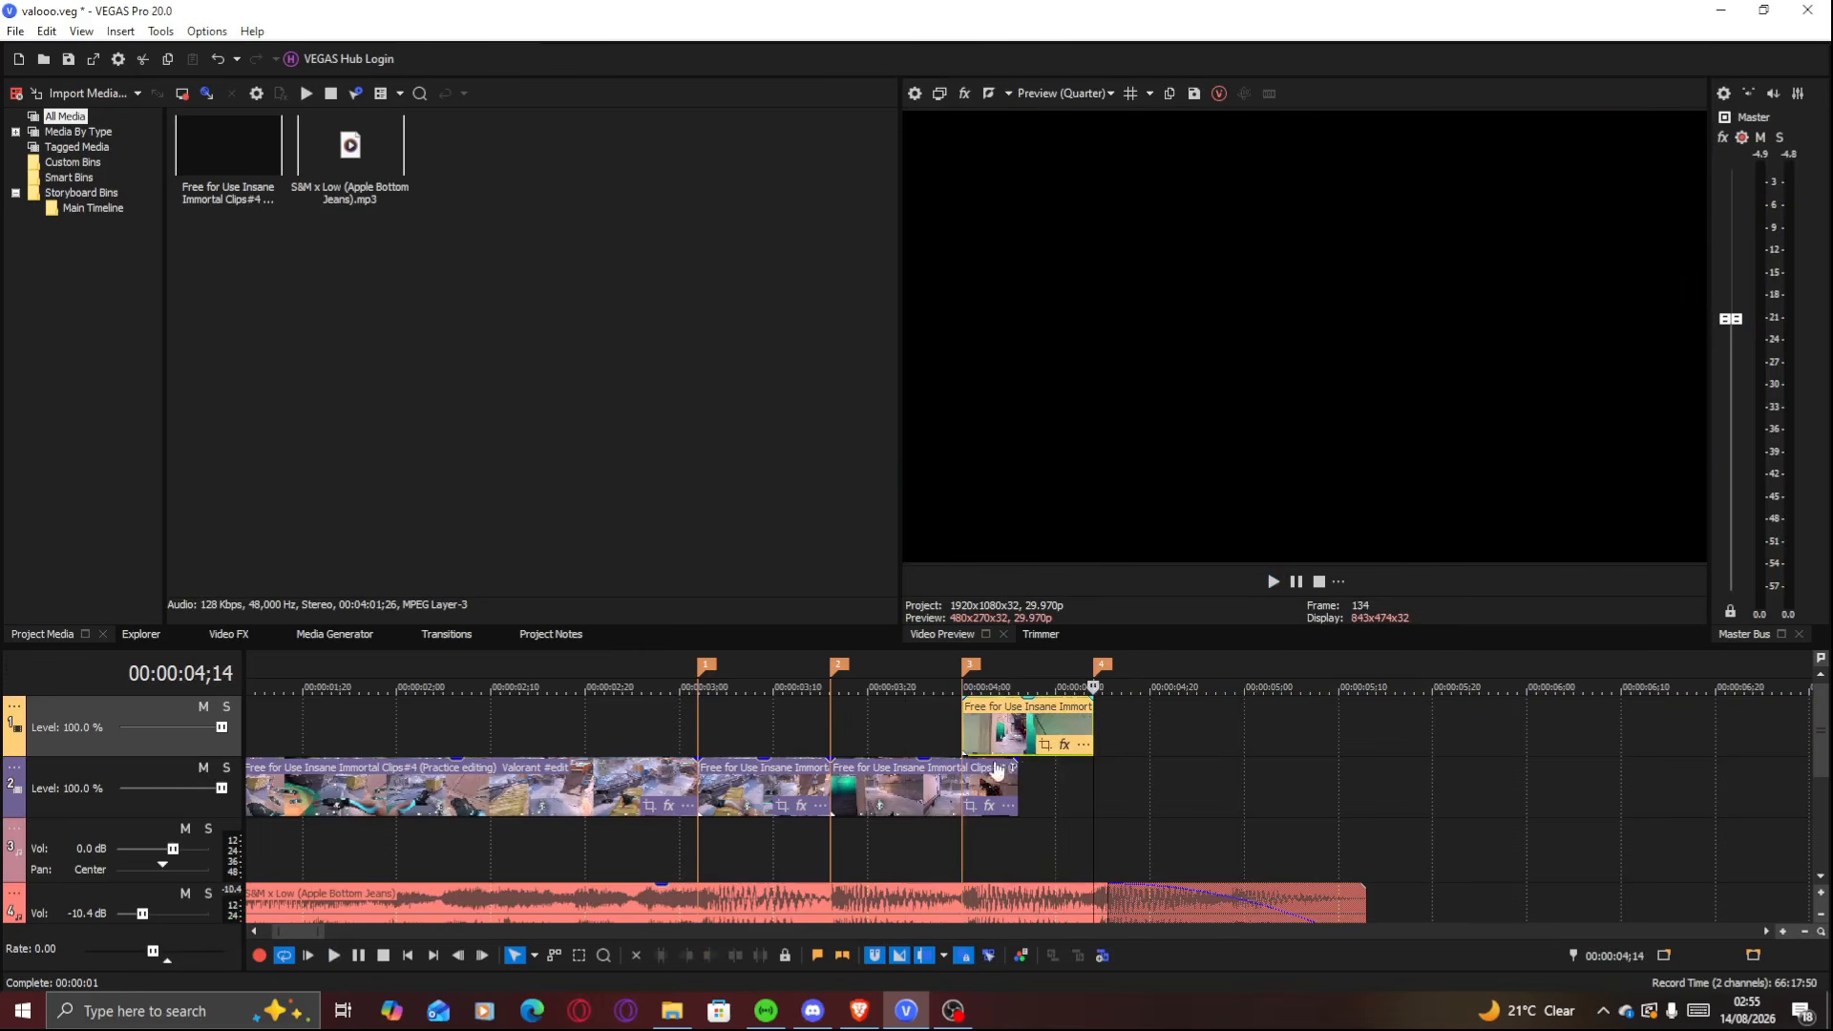
Examine the gameplay frames around the cuts at the first and second markers
{"action": "scroll", "coordinate": [809, 767], "scroll_direction": "down", "scroll_amount": 2}
{"action": "left_click", "coordinate": [798, 773]}
{"action": "scroll", "coordinate": [798, 773], "scroll_direction": "up", "scroll_amount": 2}
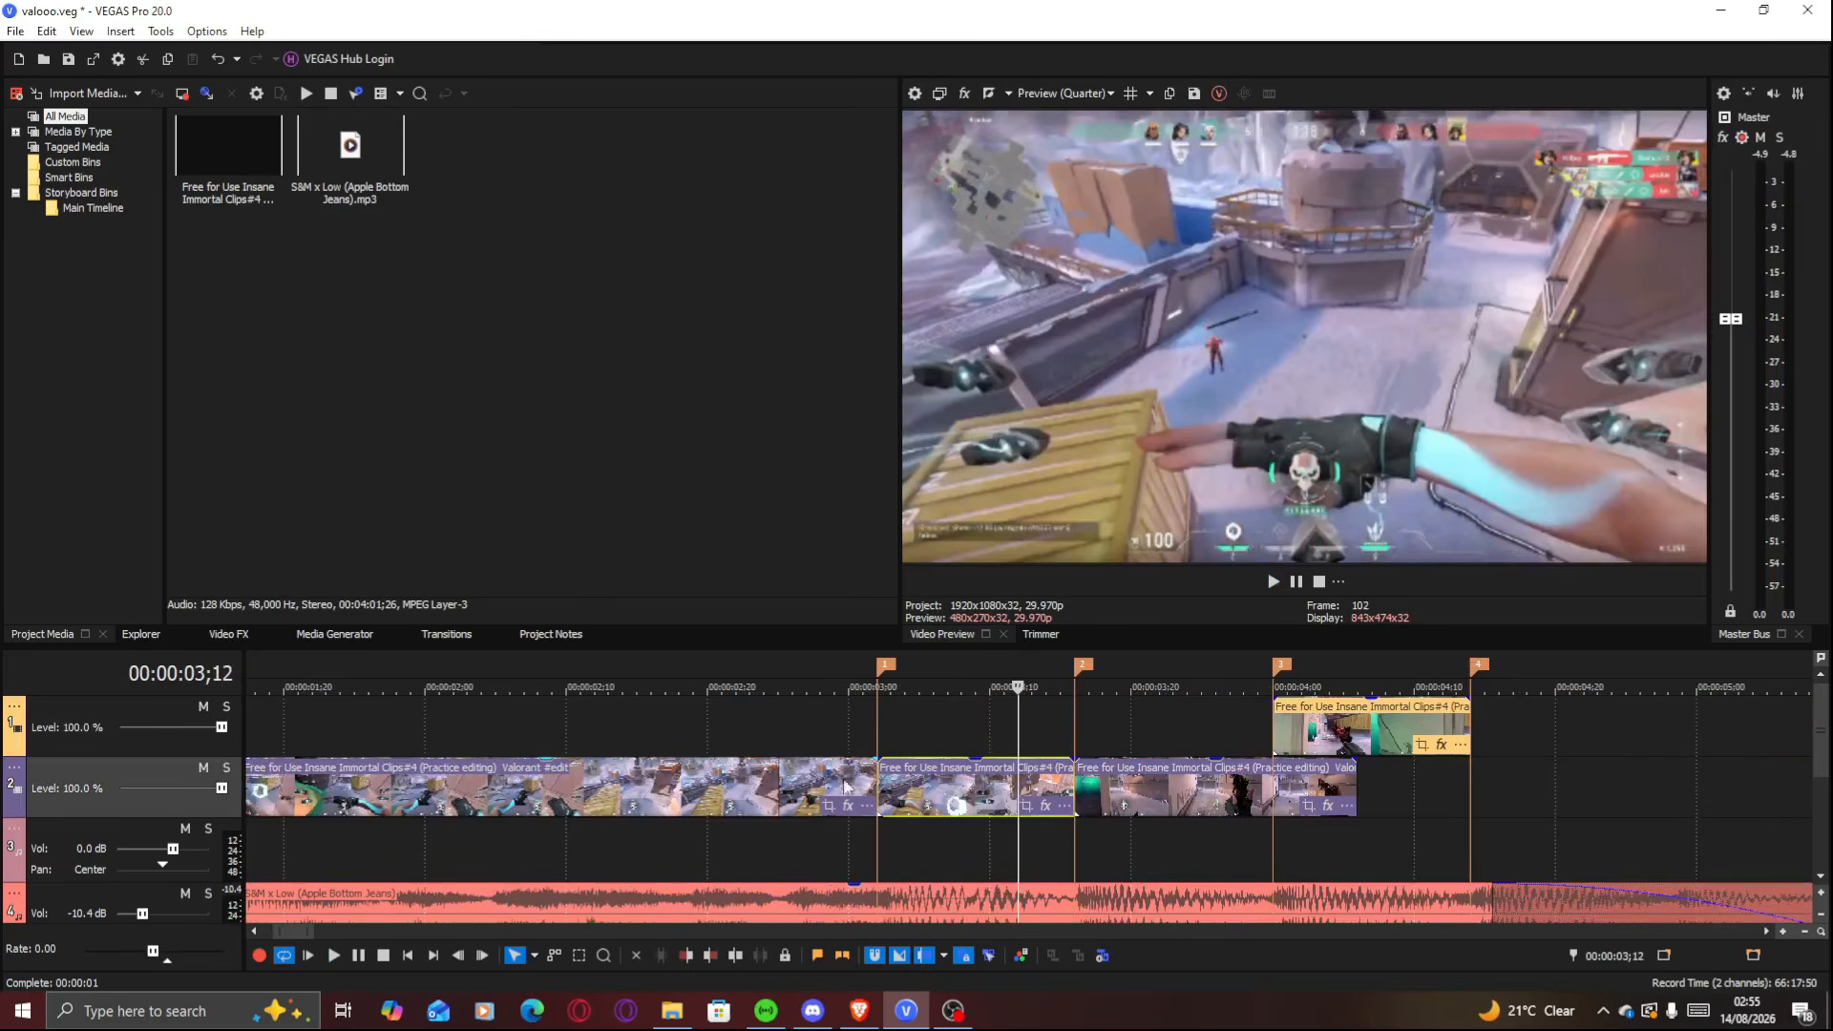
{"action": "left_click", "coordinate": [875, 775]}
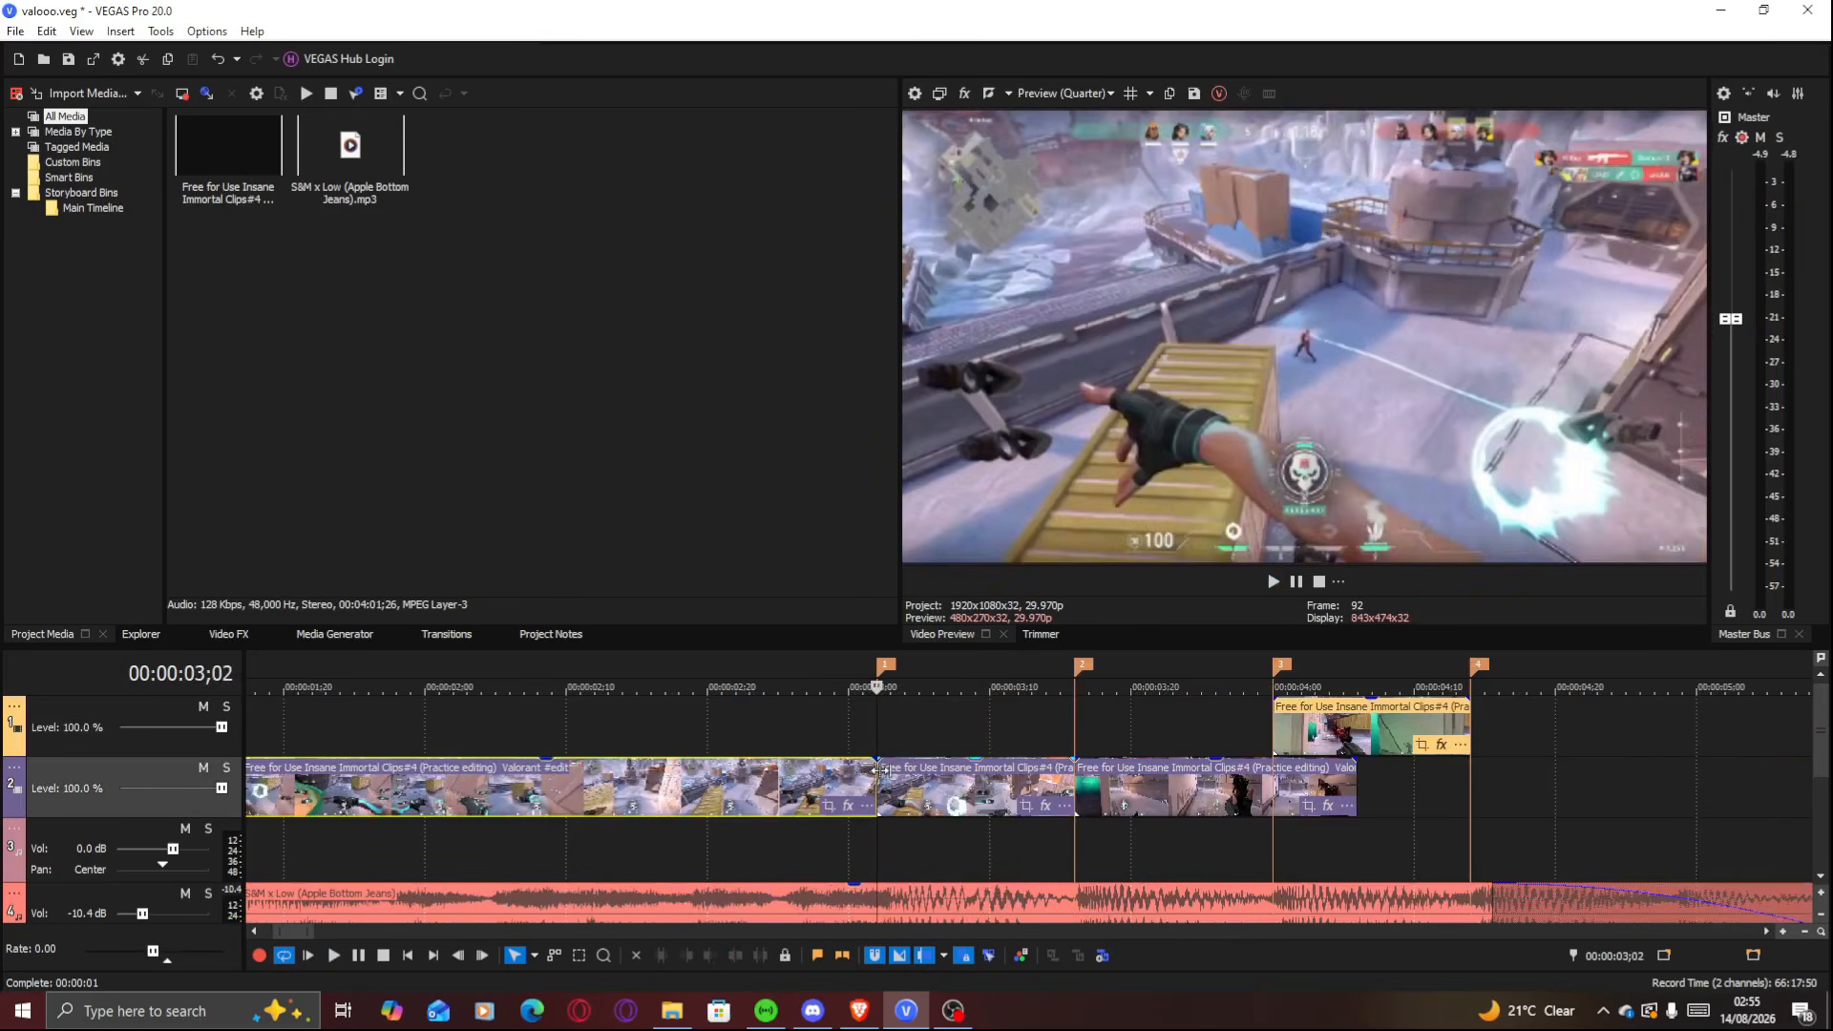
{"action": "left_click", "coordinate": [882, 779]}
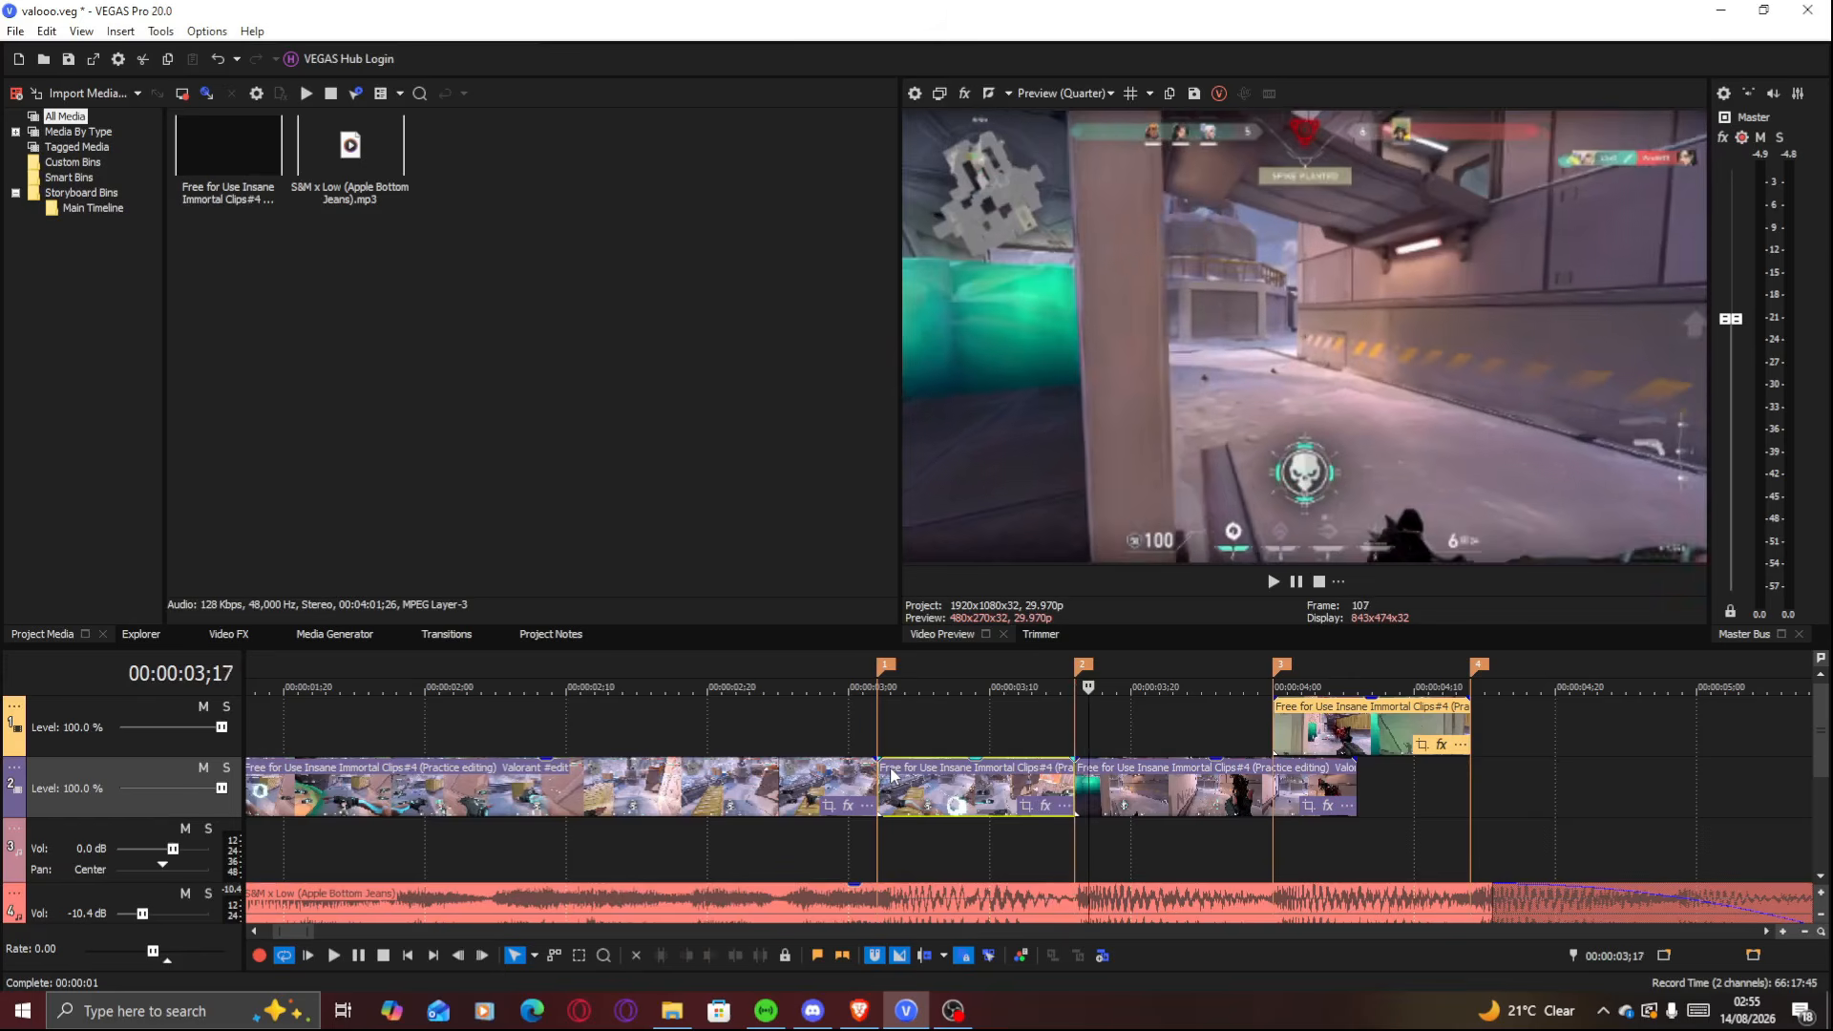
Bring up the video effects list and change the resample mode of the gameplay clips after the first marker
{"action": "left_click", "coordinate": [977, 789]}
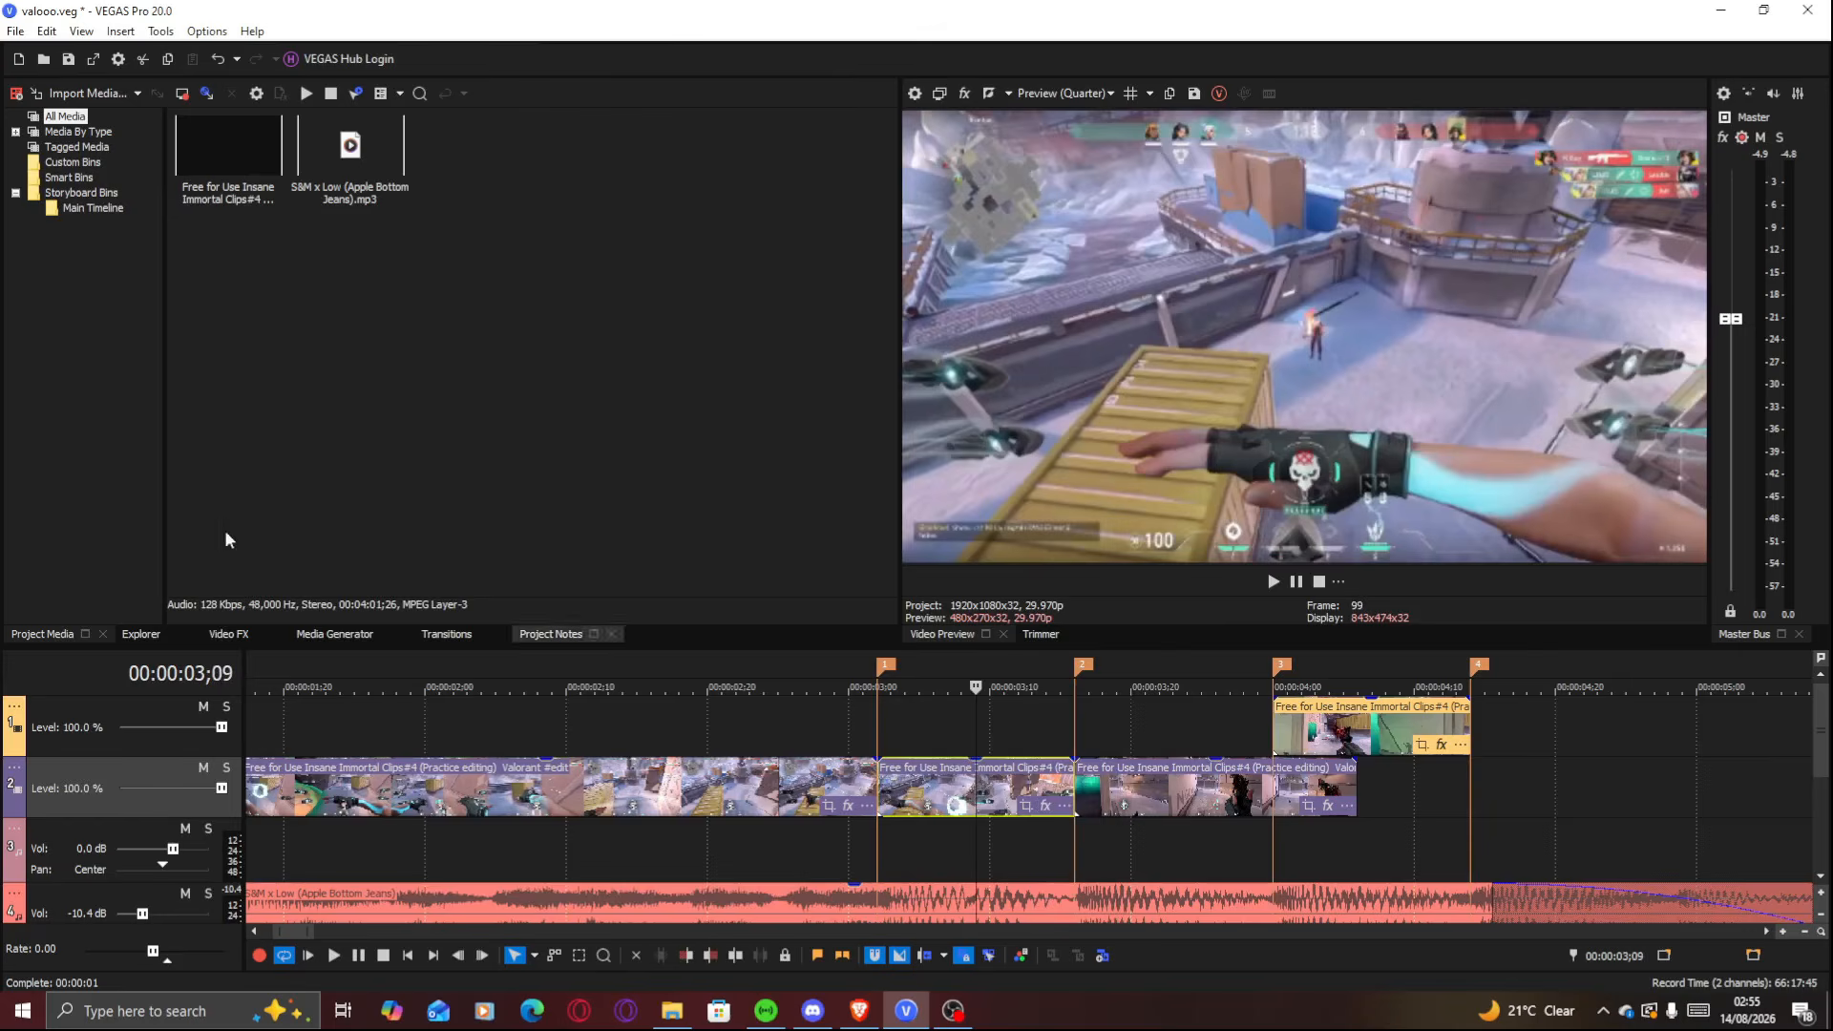
{"action": "left_click", "coordinate": [229, 634]}
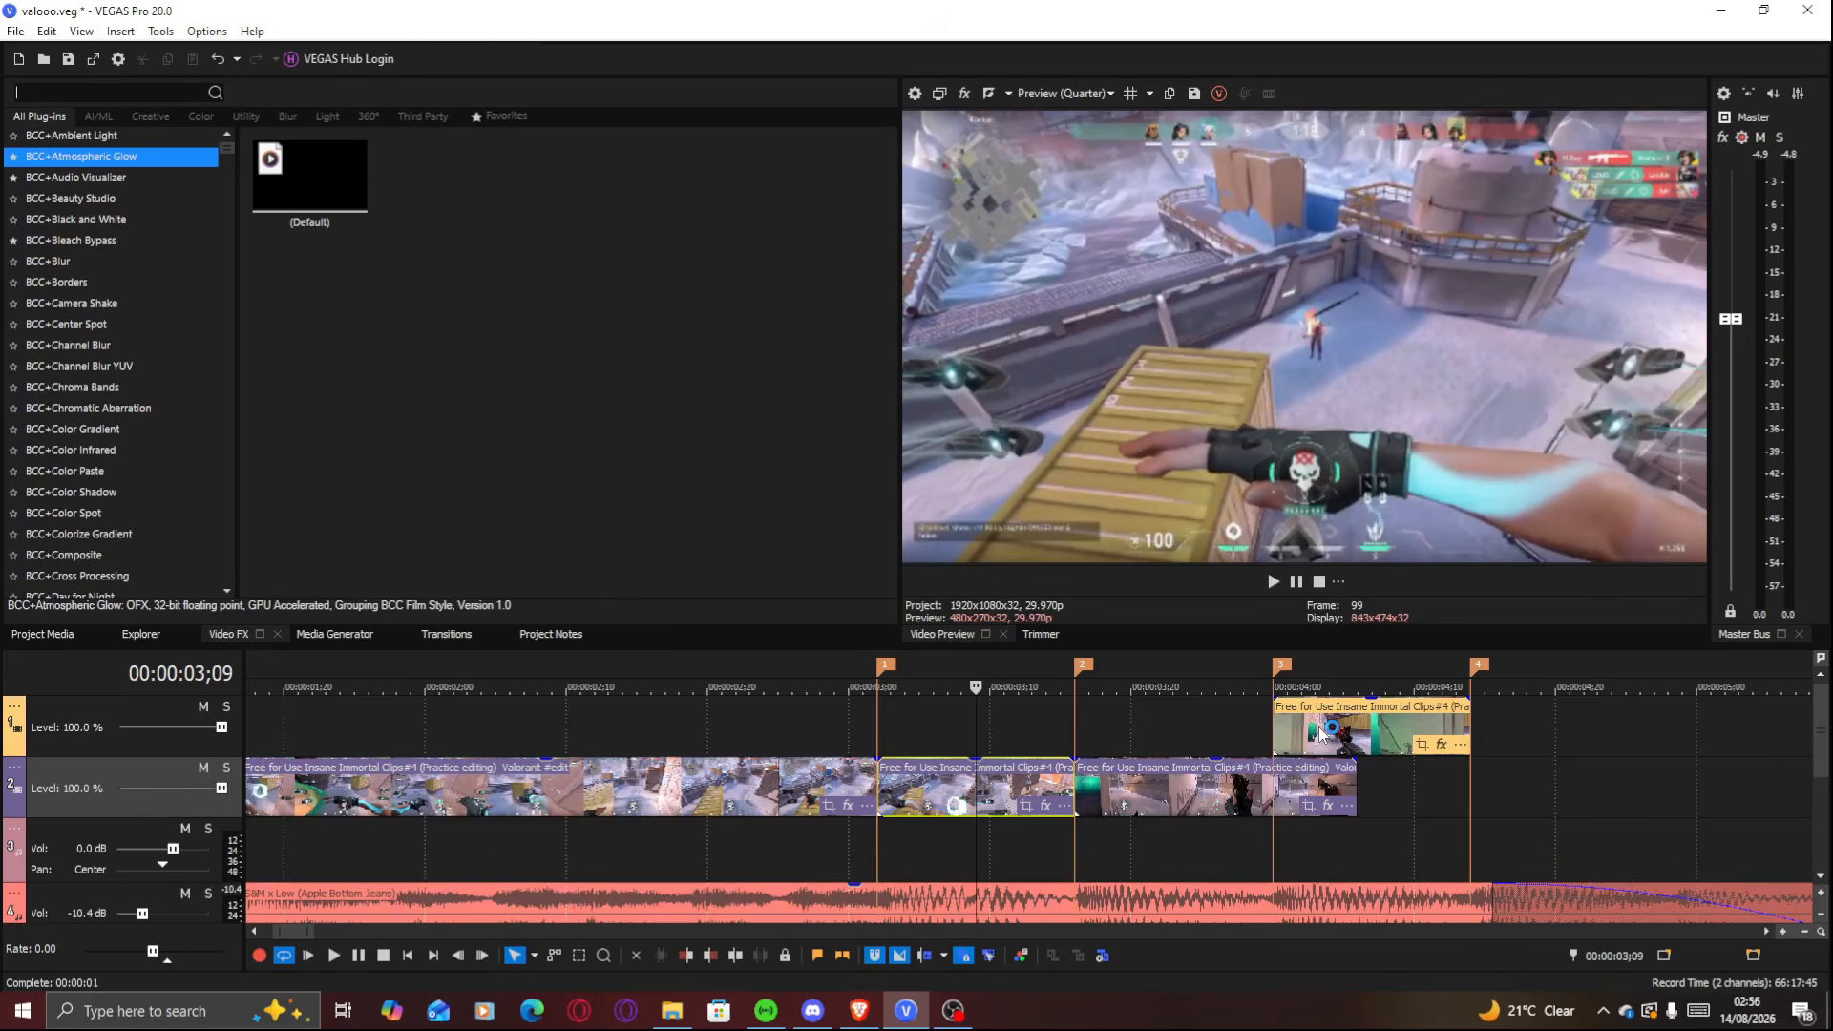
{"action": "key", "text": "Left"}
{"action": "key", "text": "Left"}
{"action": "right_click", "coordinate": [1180, 787]}
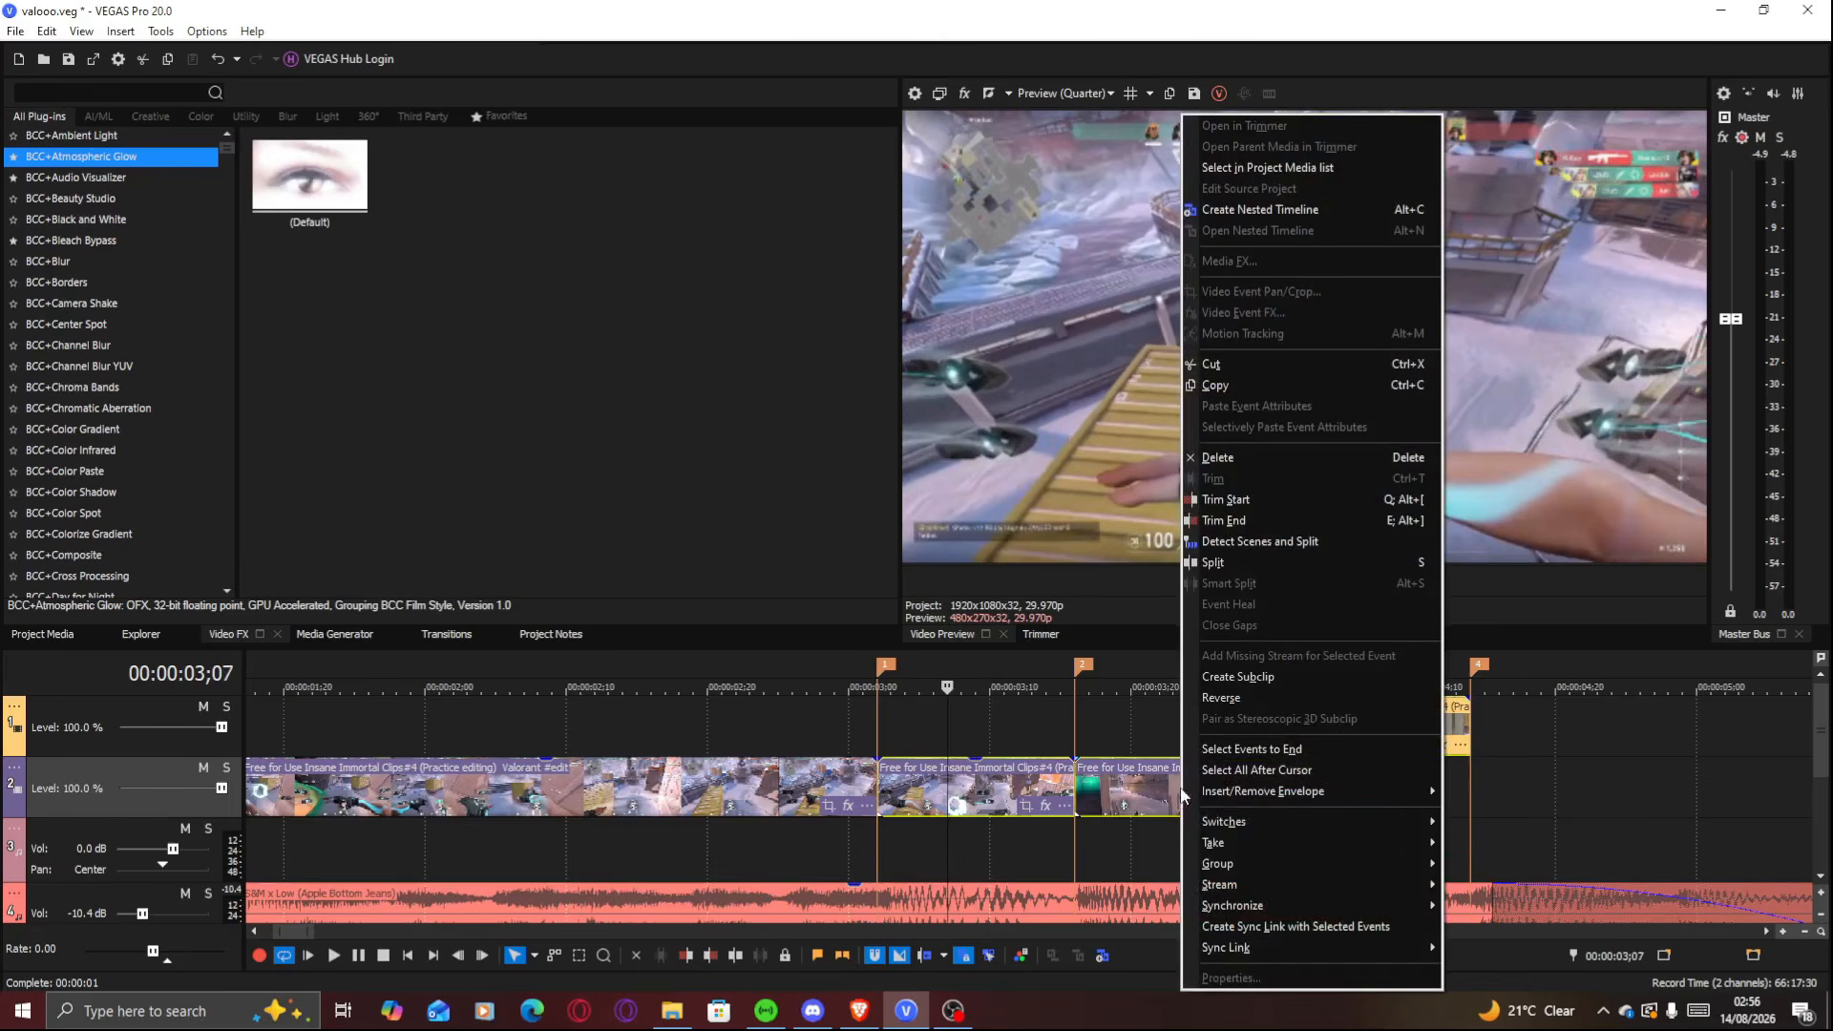
{"action": "mouse_move", "coordinate": [1310, 831]}
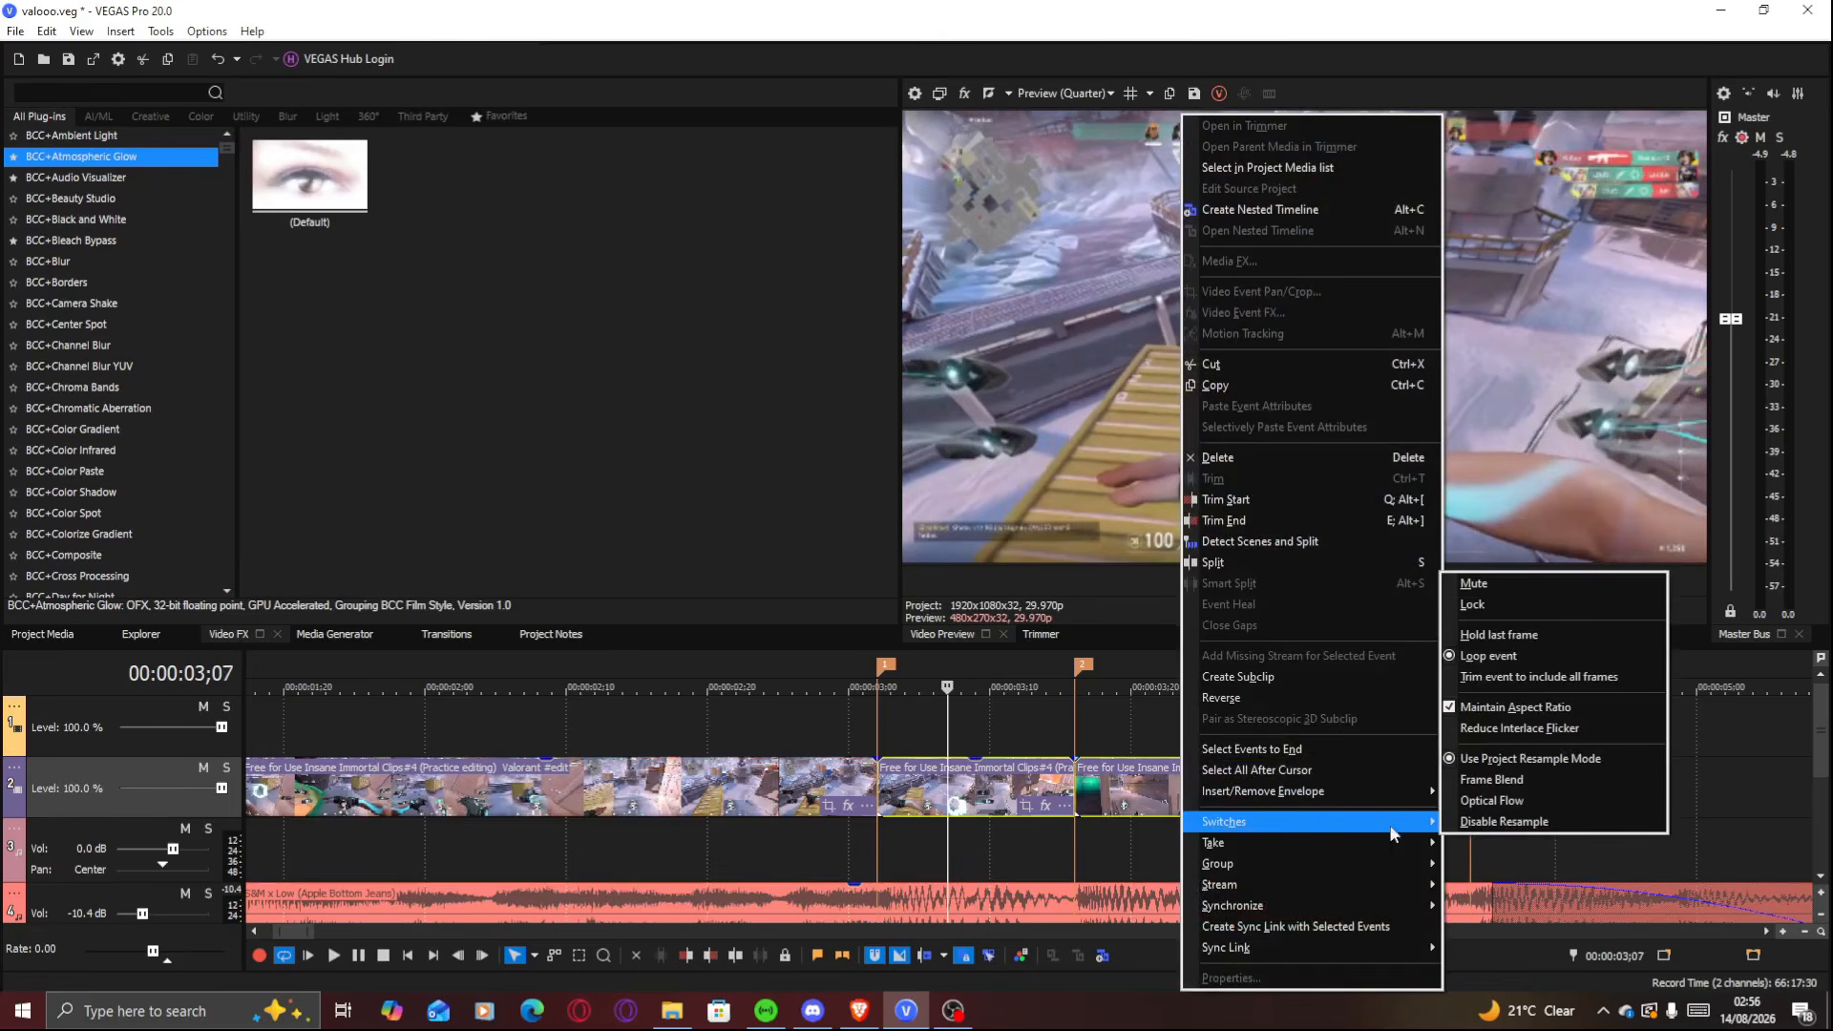
{"action": "left_click", "coordinate": [1495, 807]}
Filter the video effects with "TWIX" and open the Vegas Pro Flow extension
{"action": "left_click", "coordinate": [972, 795]}
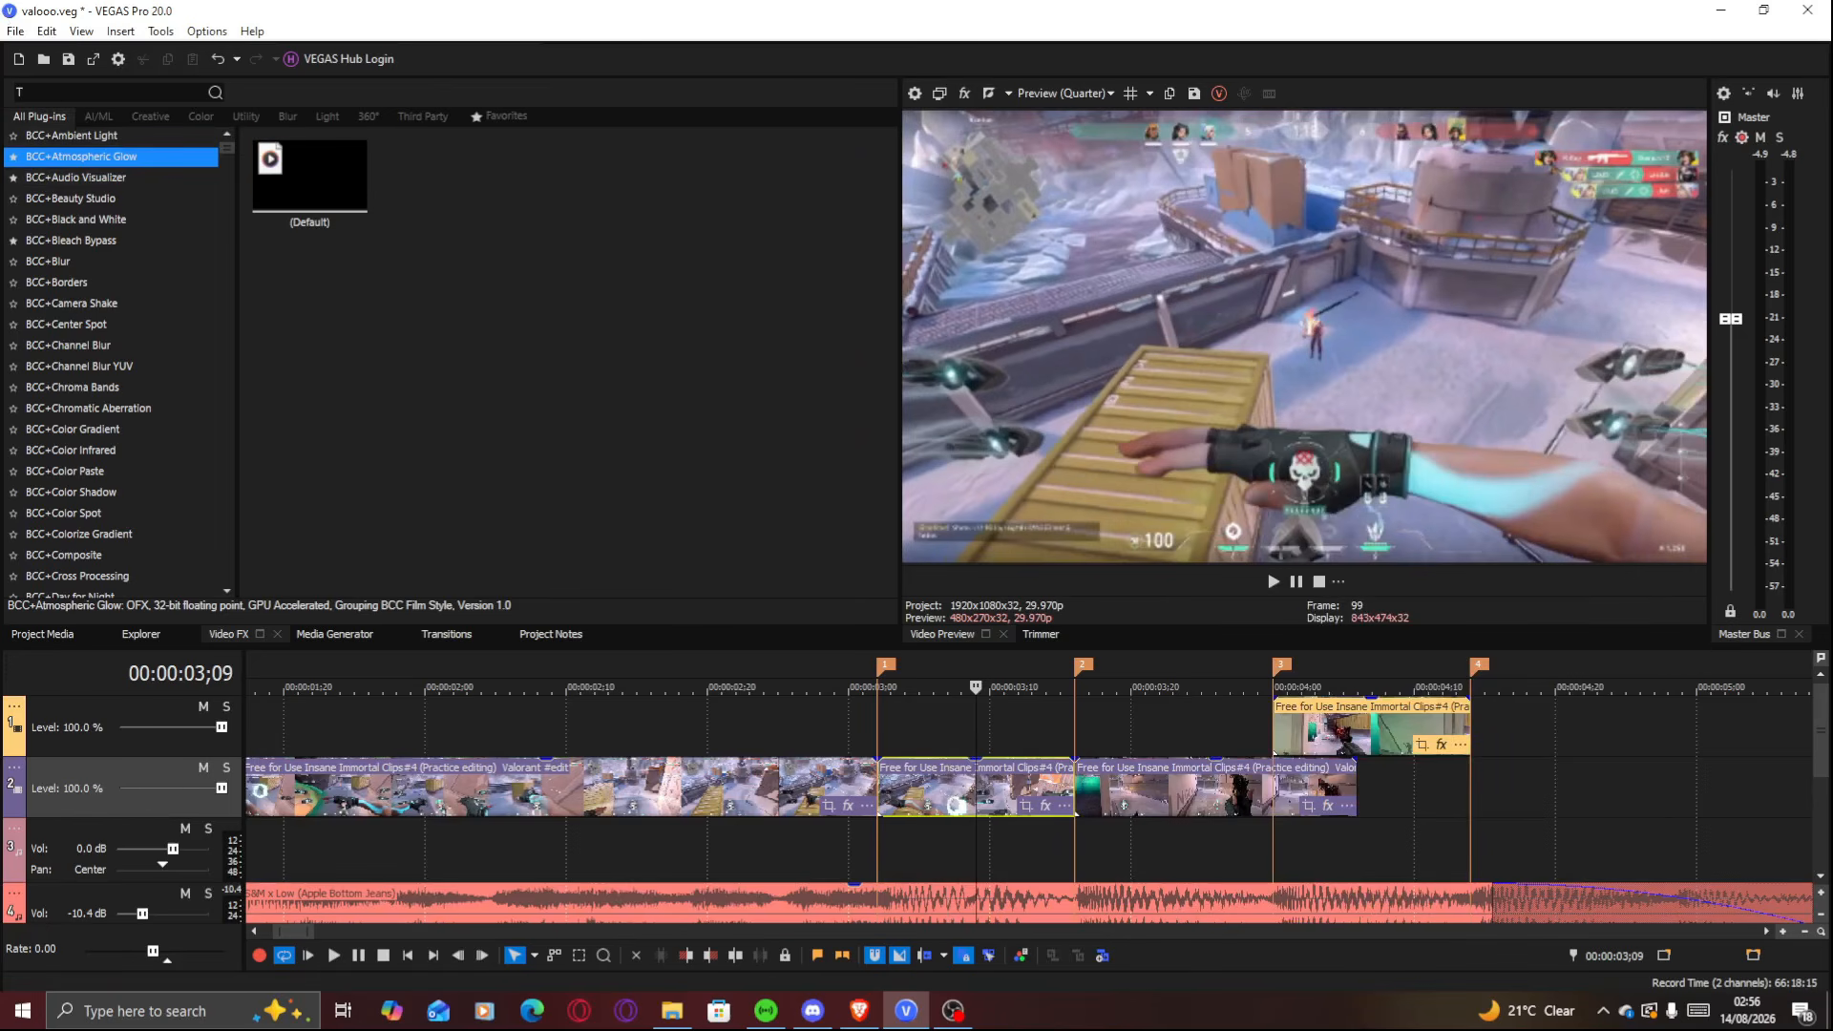
{"action": "type", "text": "TWIX"}
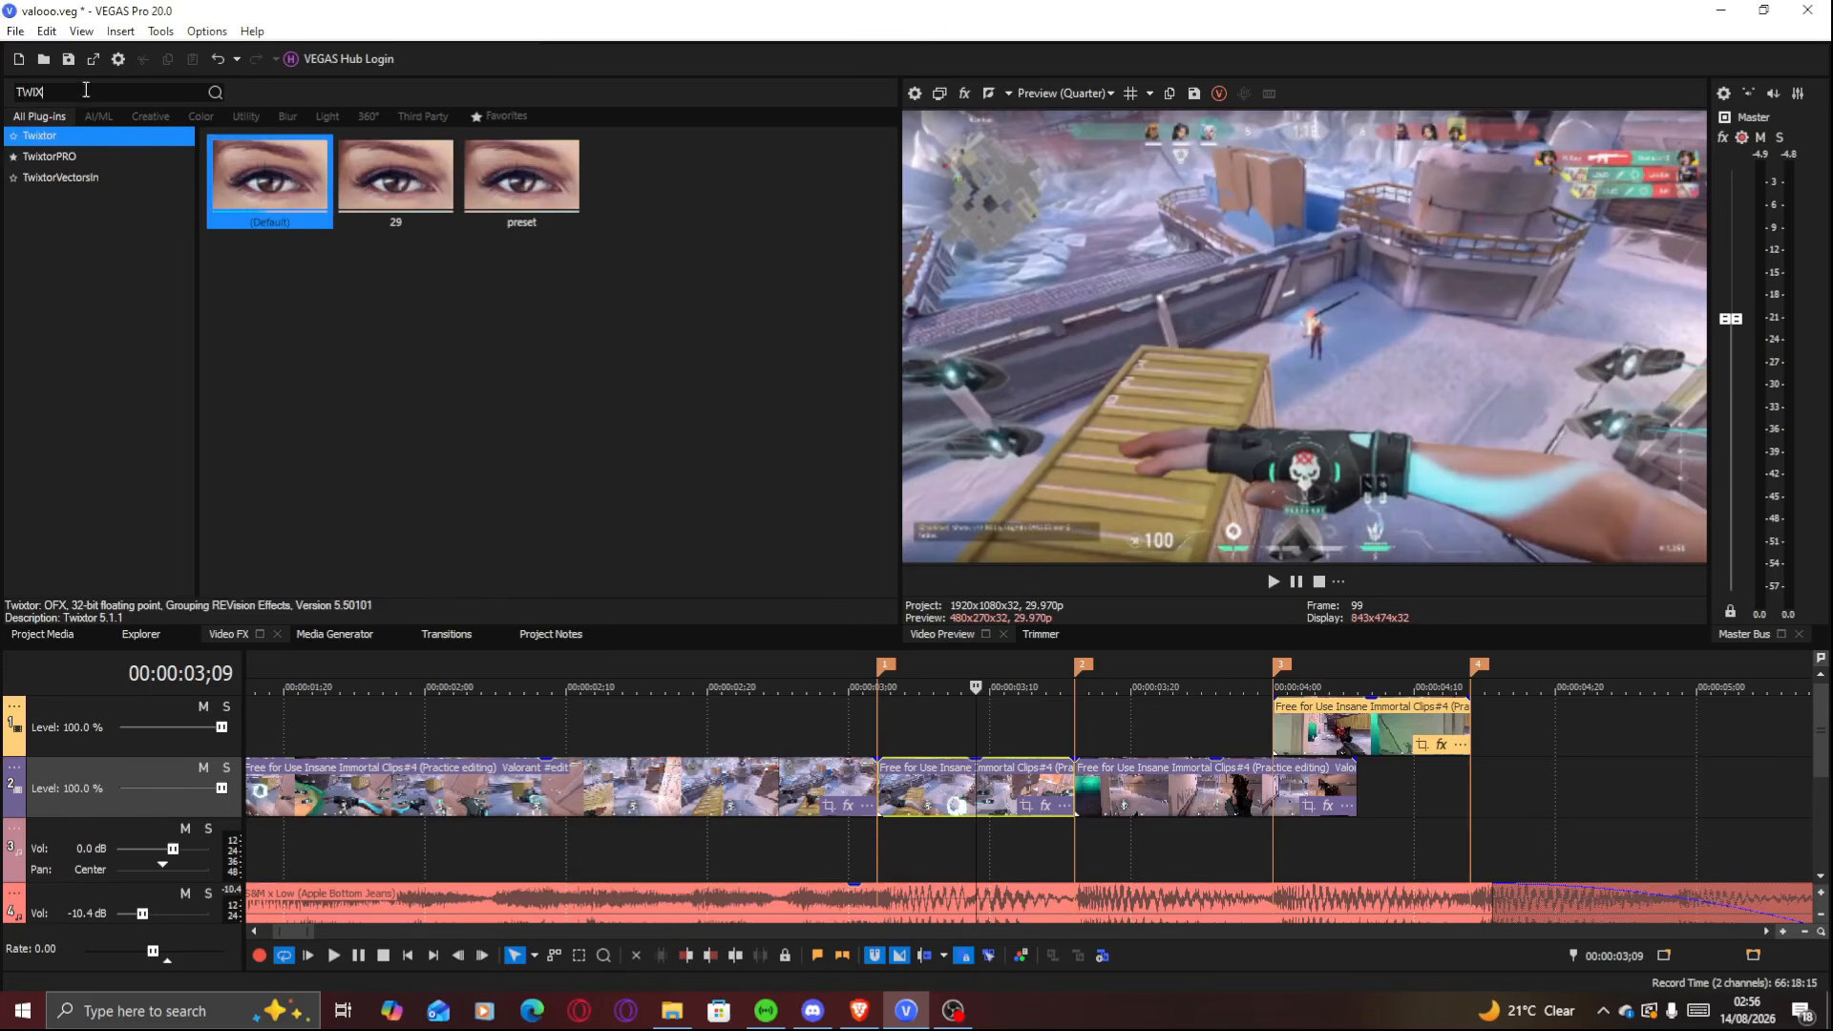
{"action": "left_click", "coordinate": [160, 30]}
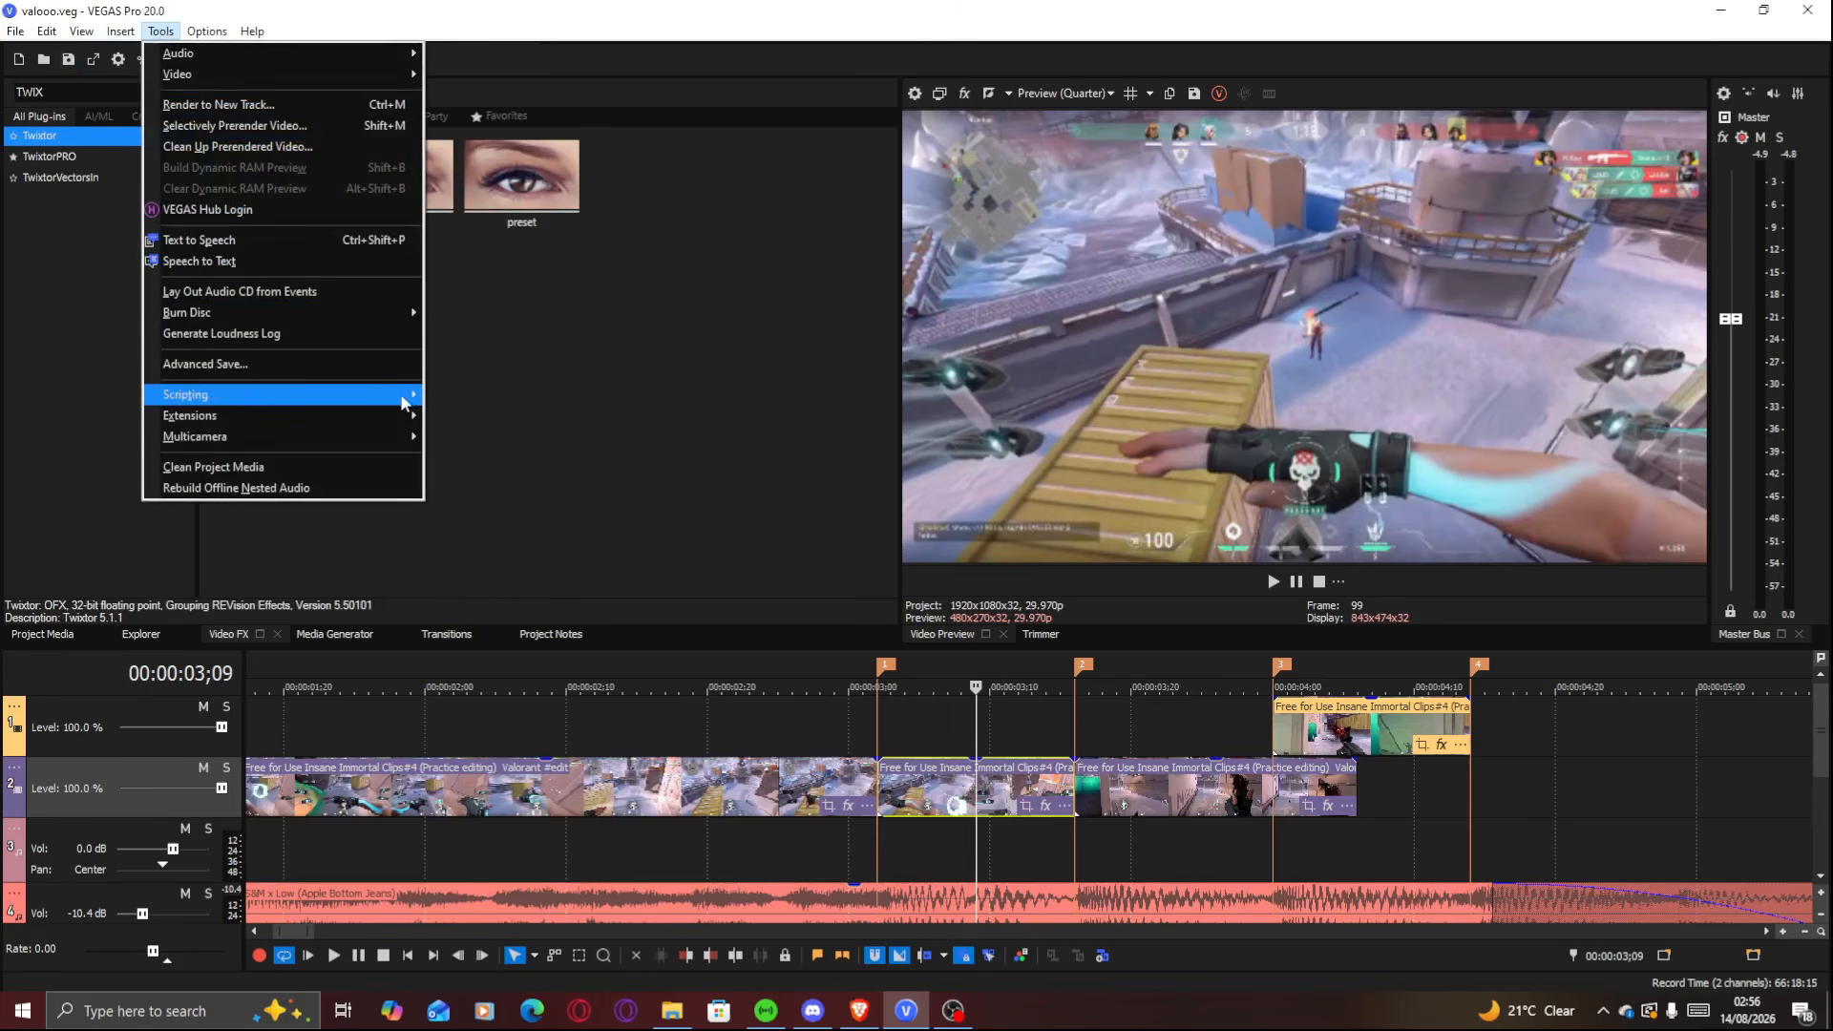
{"action": "mouse_move", "coordinate": [399, 414]}
{"action": "left_click", "coordinate": [454, 415]}
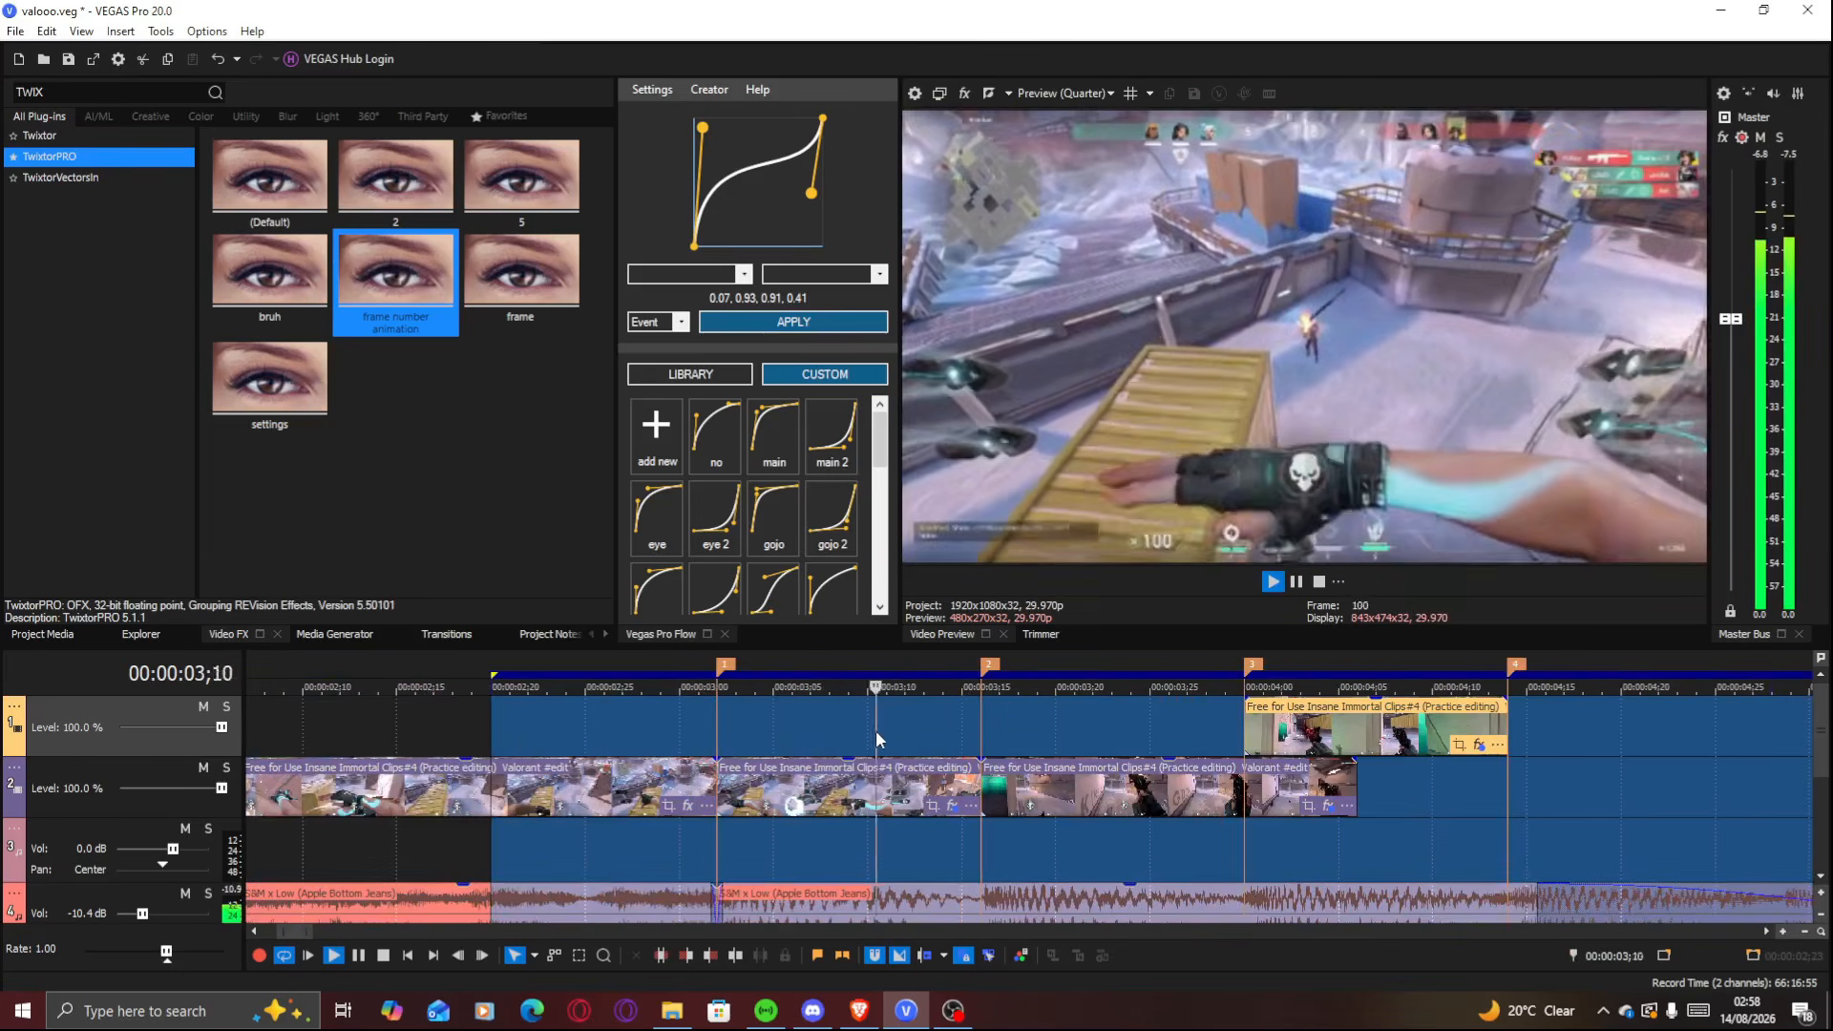
Stop playback and lower the volume of the gameplay audio track to about -27.6 dB
{"action": "key", "text": "space"}
{"action": "left_click", "coordinate": [625, 734]}
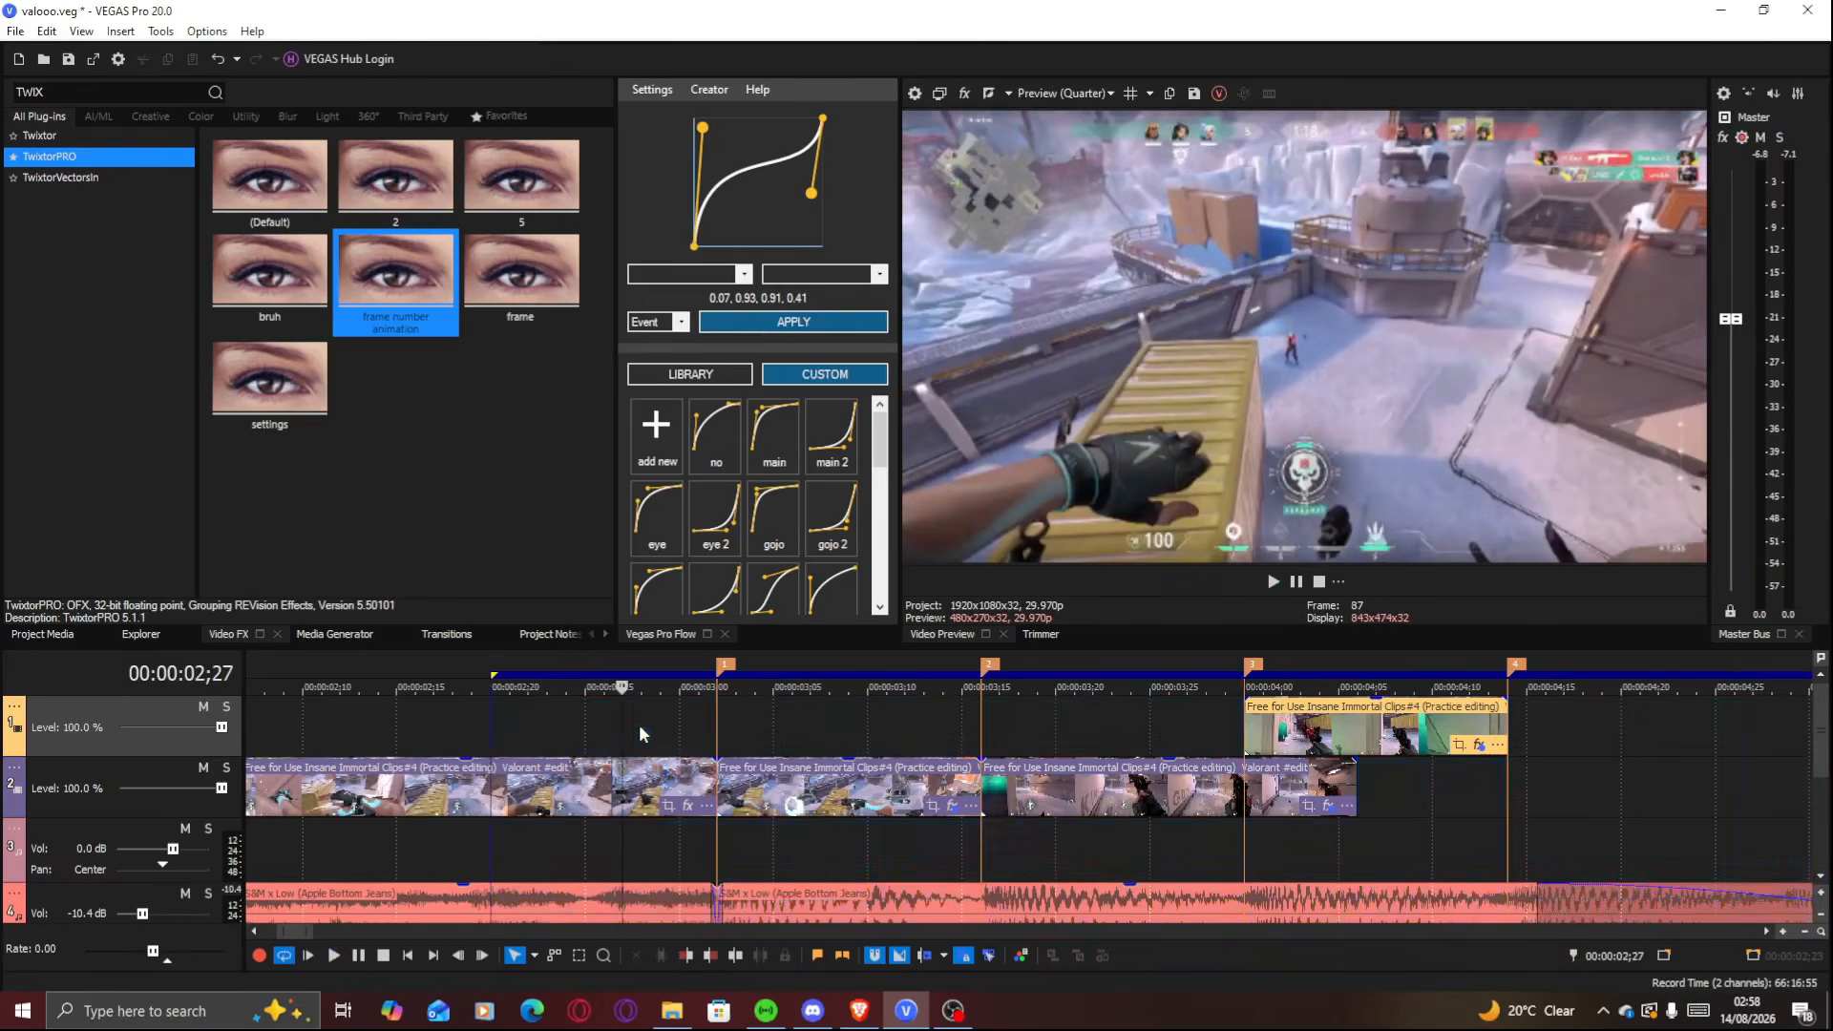
{"action": "scroll", "coordinate": [639, 732], "scroll_direction": "down", "scroll_amount": 4}
{"action": "scroll", "coordinate": [933, 804], "scroll_direction": "down", "scroll_amount": 2}
{"action": "left_click_drag", "start_coordinate": [153, 856], "coordinate": [137, 858]}
{"action": "scroll", "coordinate": [722, 827], "scroll_direction": "up", "scroll_amount": 3}
Check and select the three gameplay clips between the first and fourth markers, and save the project
{"action": "left_click", "coordinate": [750, 776]}
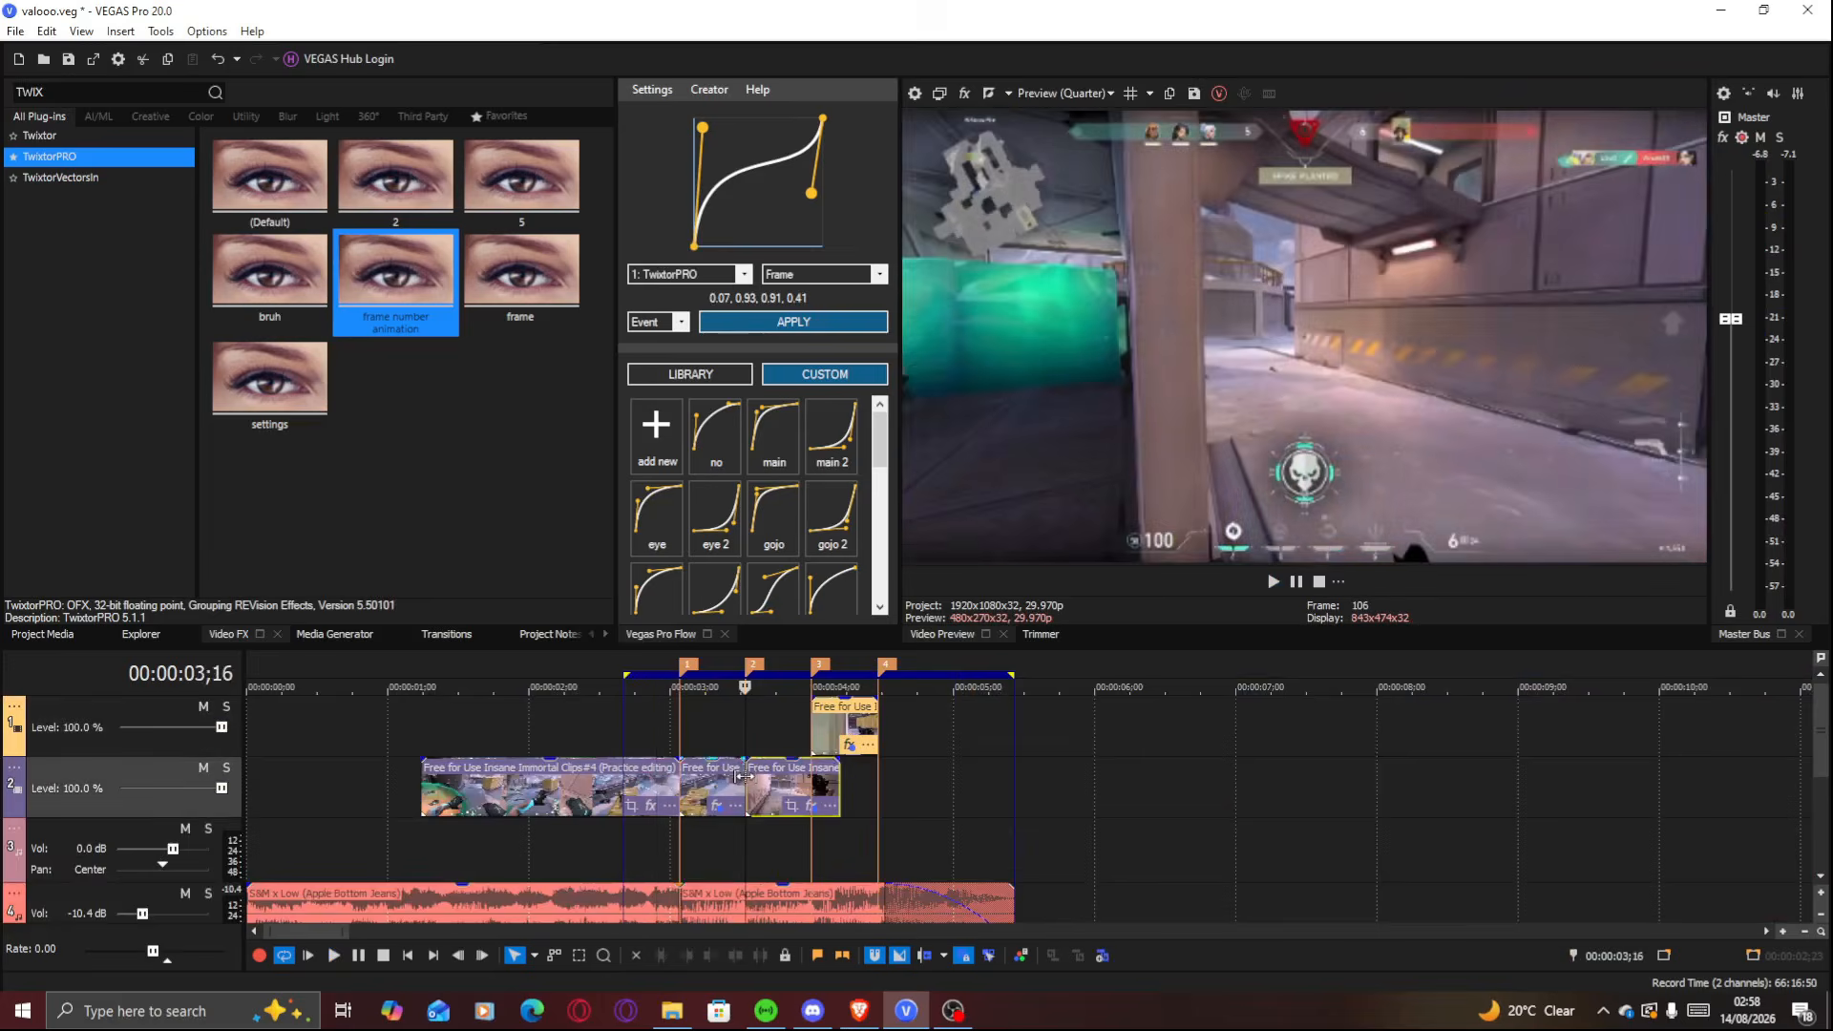
{"action": "left_click", "coordinate": [779, 780]}
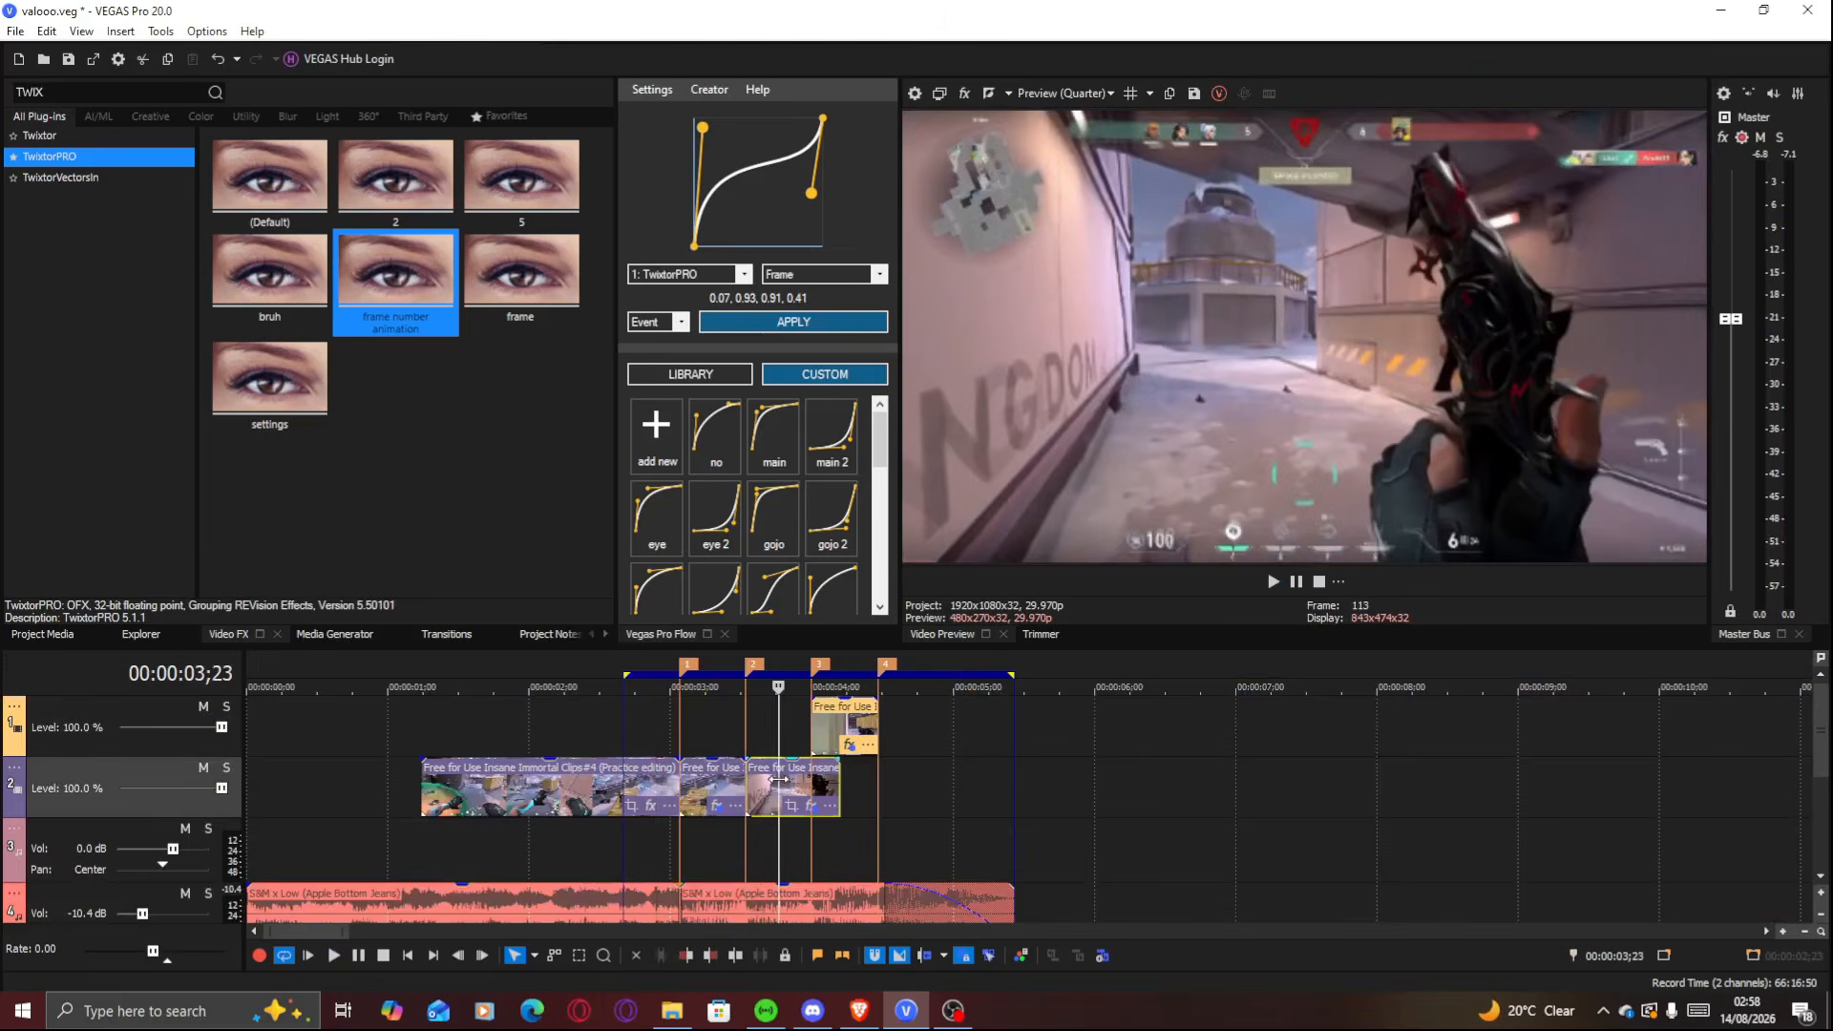
{"action": "scroll", "coordinate": [779, 779], "scroll_direction": "up", "scroll_amount": 2}
{"action": "left_click", "coordinate": [913, 788]}
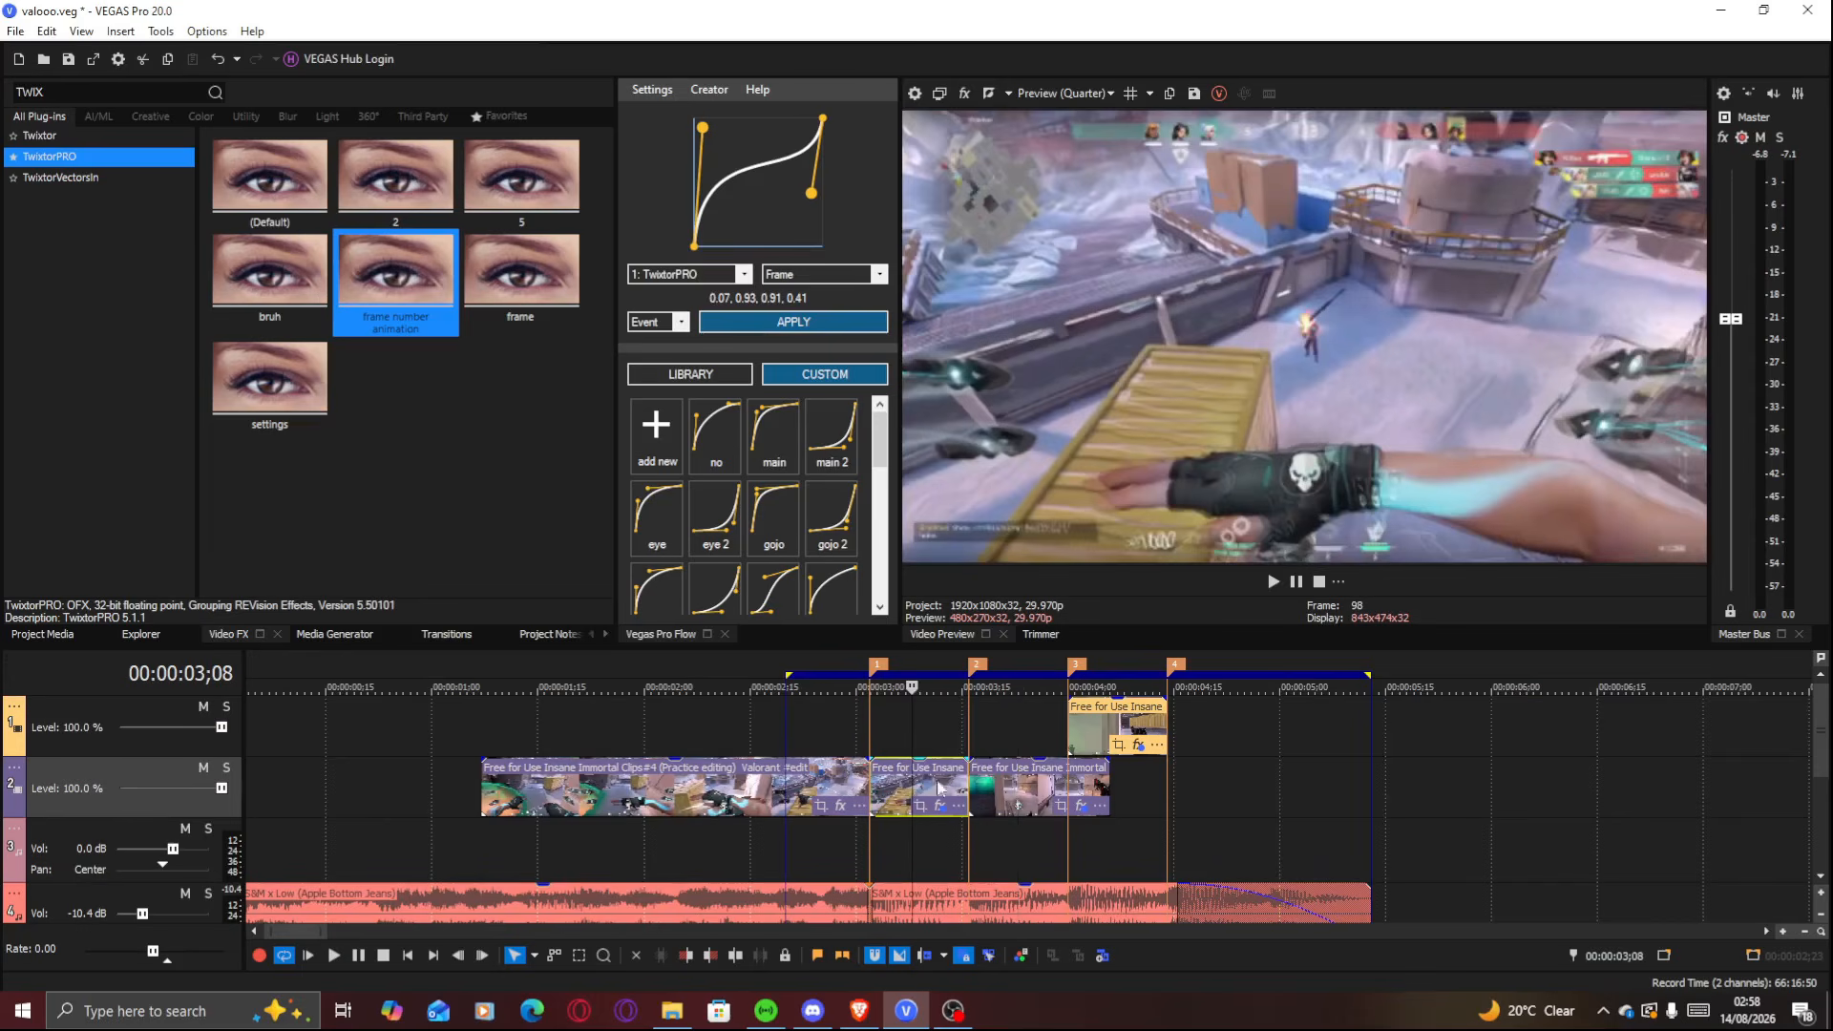
{"action": "left_click", "coordinate": [867, 725]}
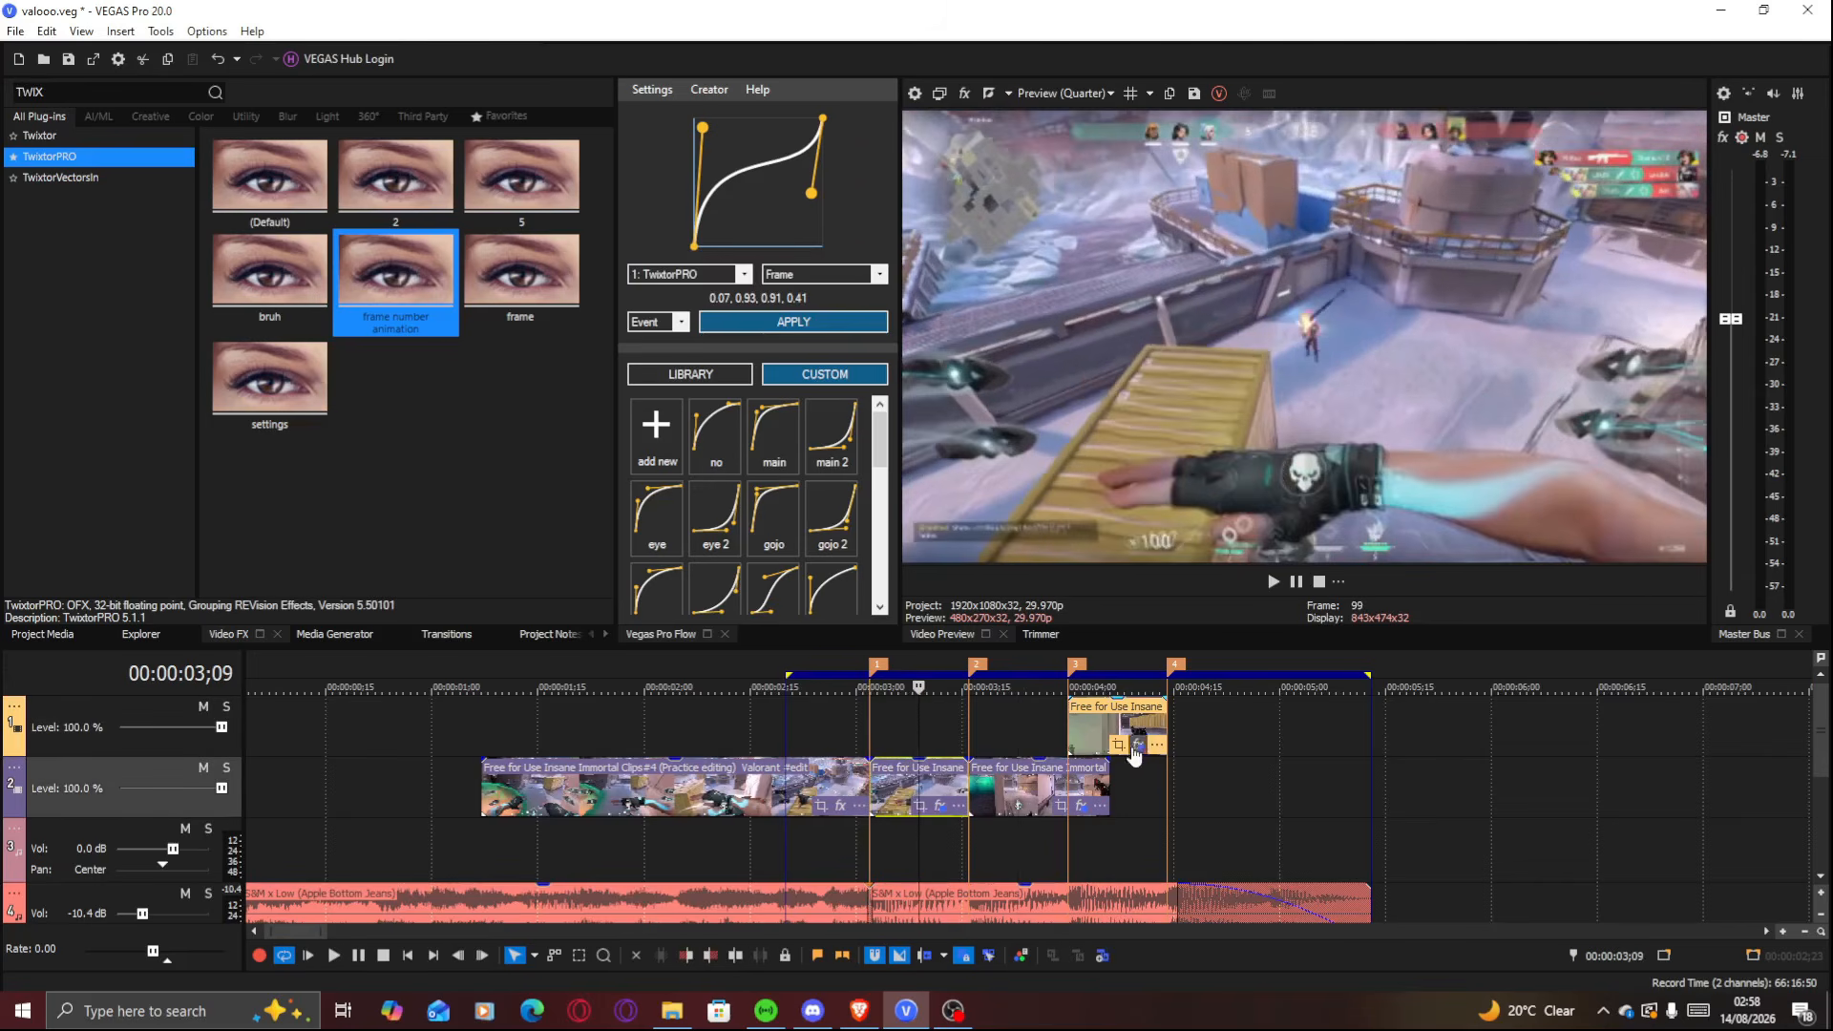
{"action": "left_click", "coordinate": [1109, 735]}
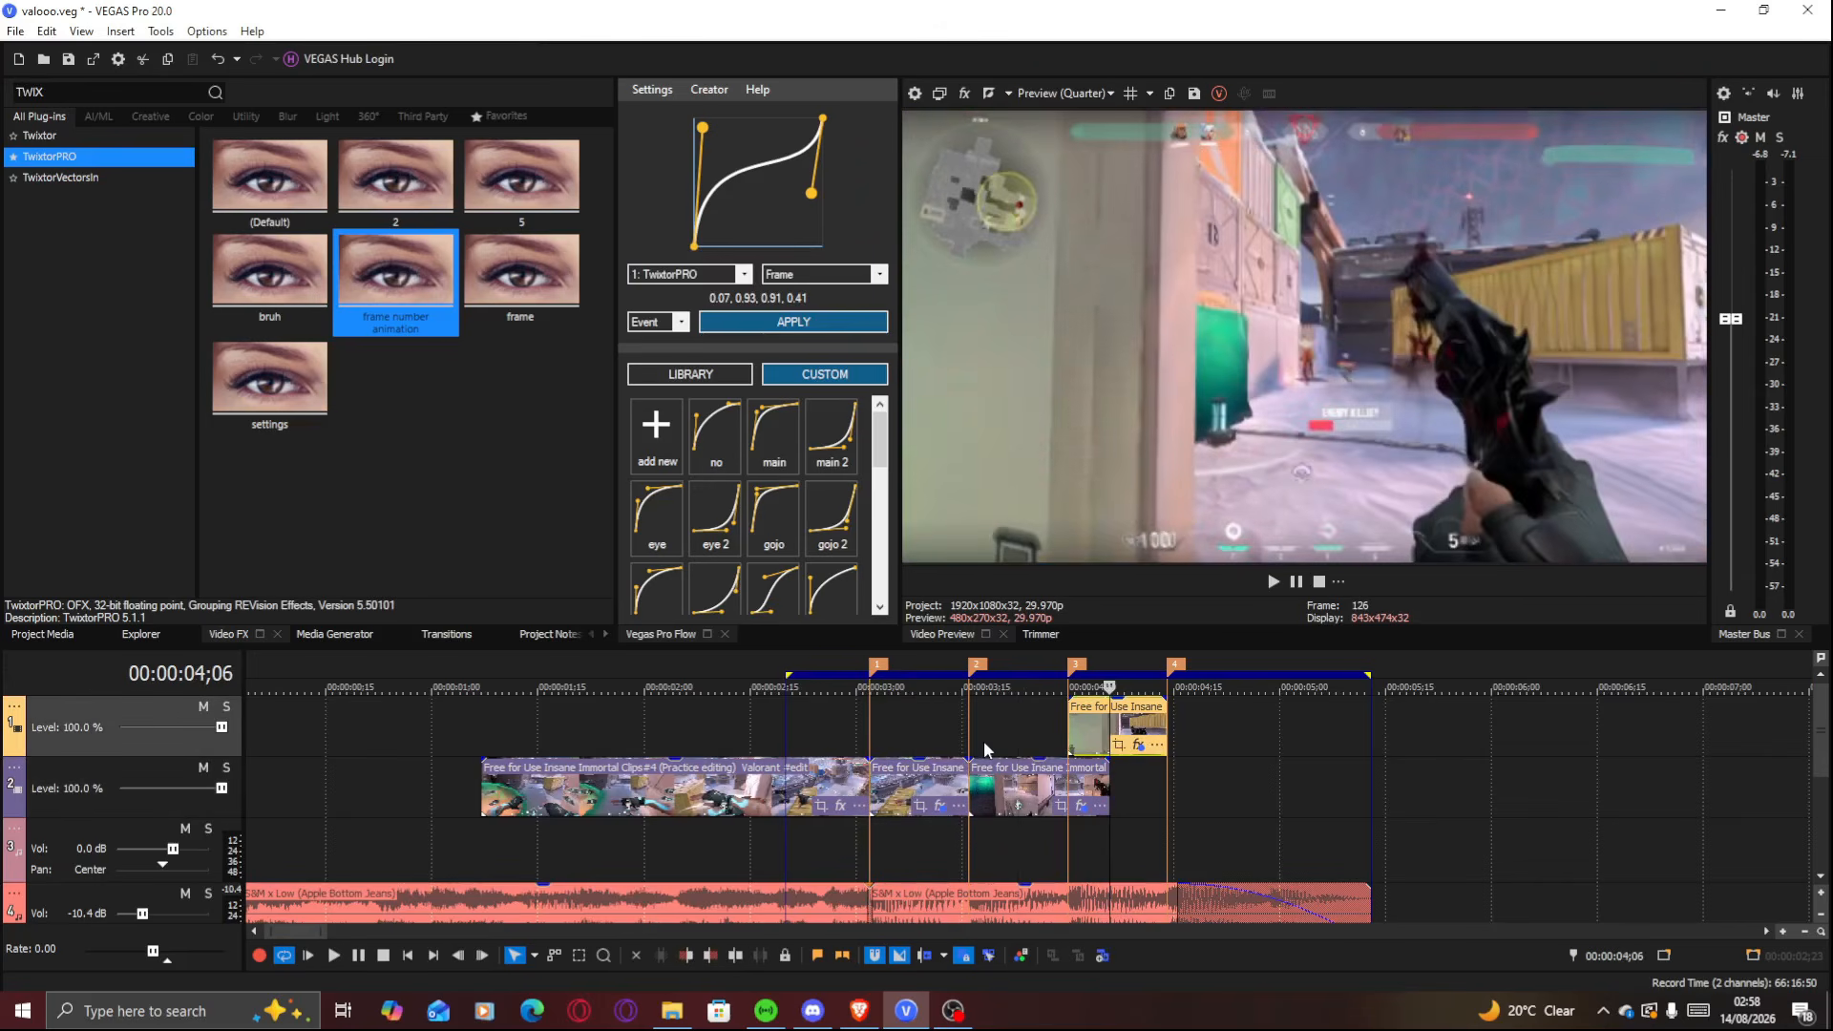
{"action": "left_click", "coordinate": [934, 775], "text": "shift"}
{"action": "key", "text": "ctrl+s"}
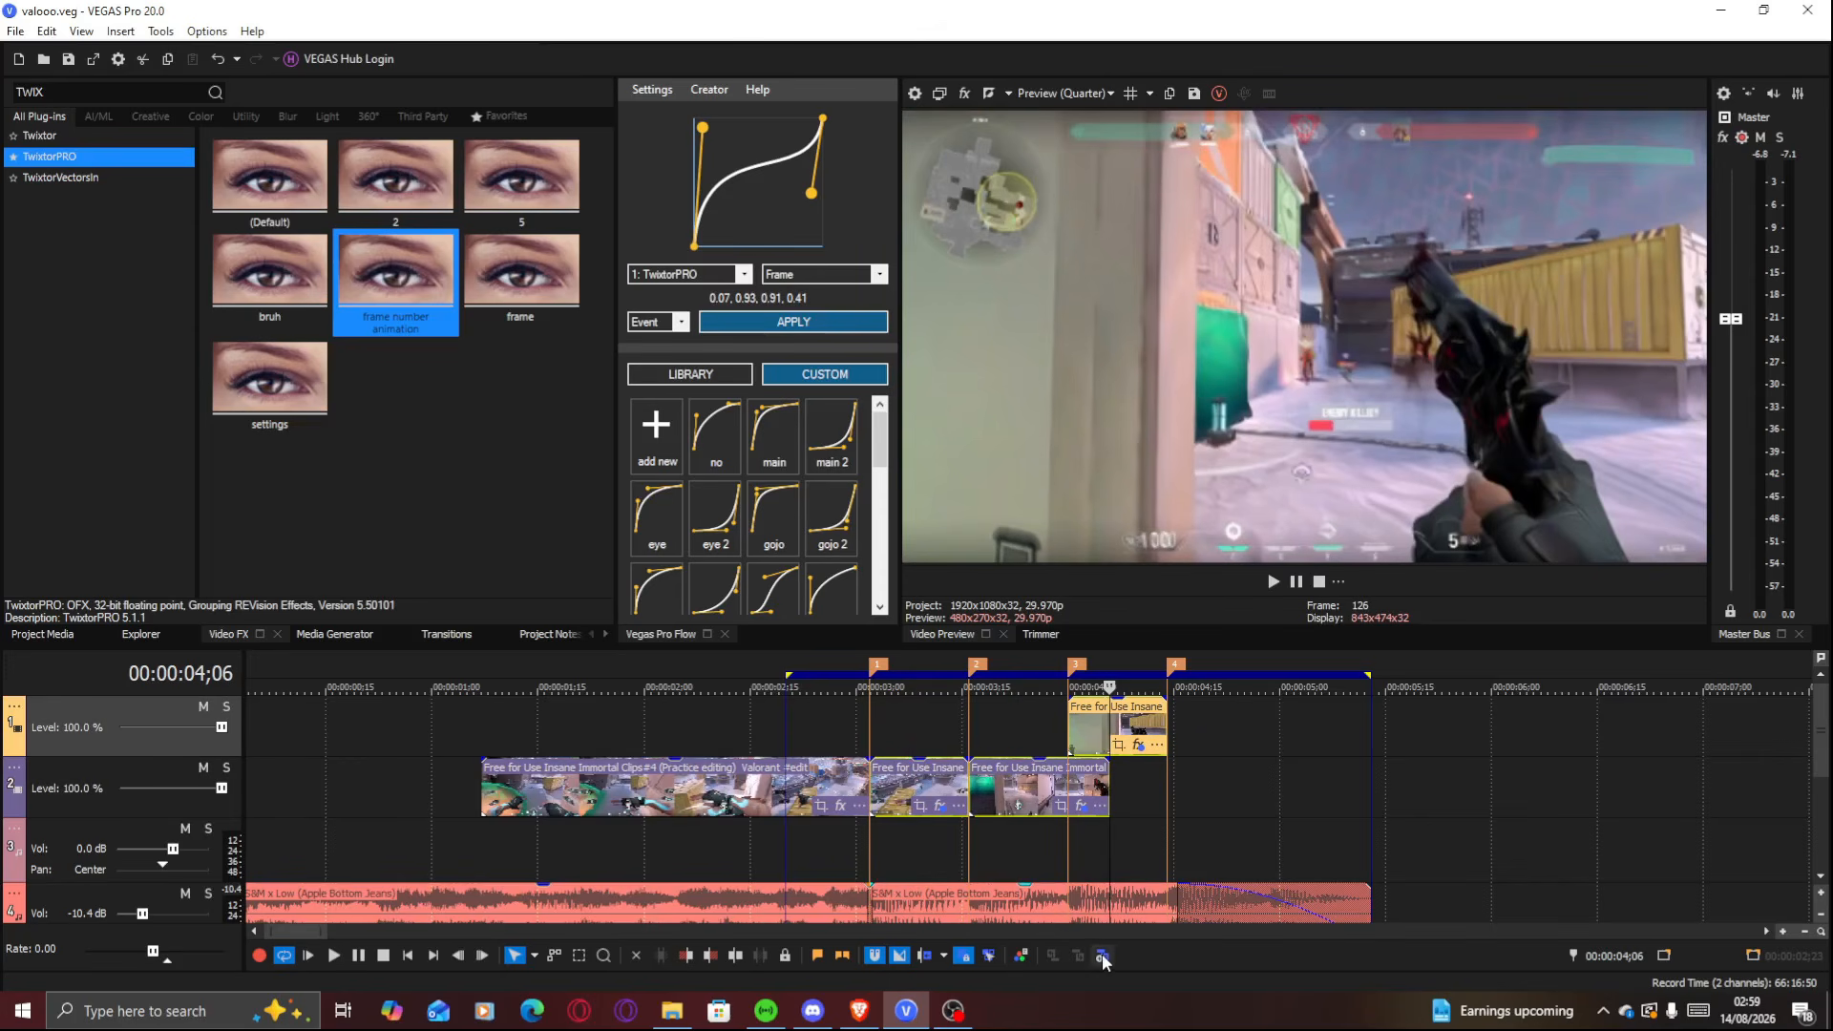
Create a nested timeline from the three selected clips and save it as dfgfdfgdfdgfdg
{"action": "left_click", "coordinate": [1102, 957]}
{"action": "left_click", "coordinate": [920, 558]}
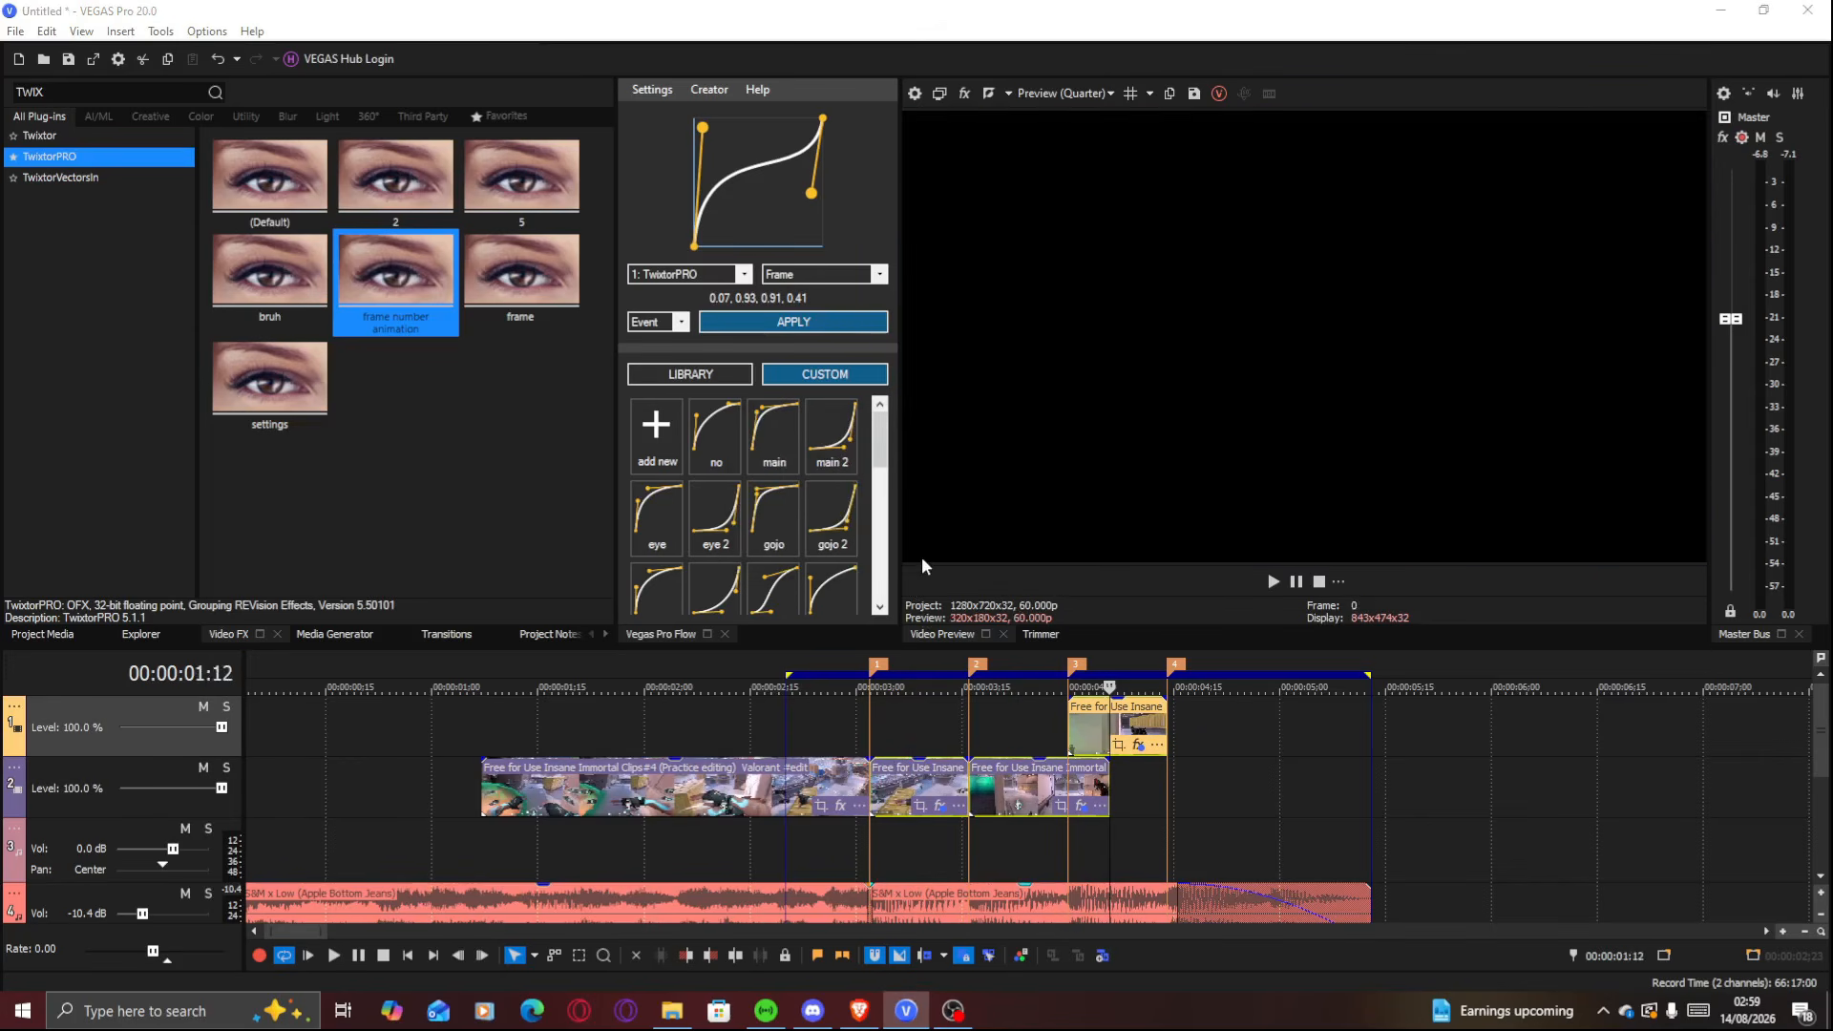
{"action": "left_click", "coordinate": [913, 442]}
{"action": "type", "text": "dfg"}
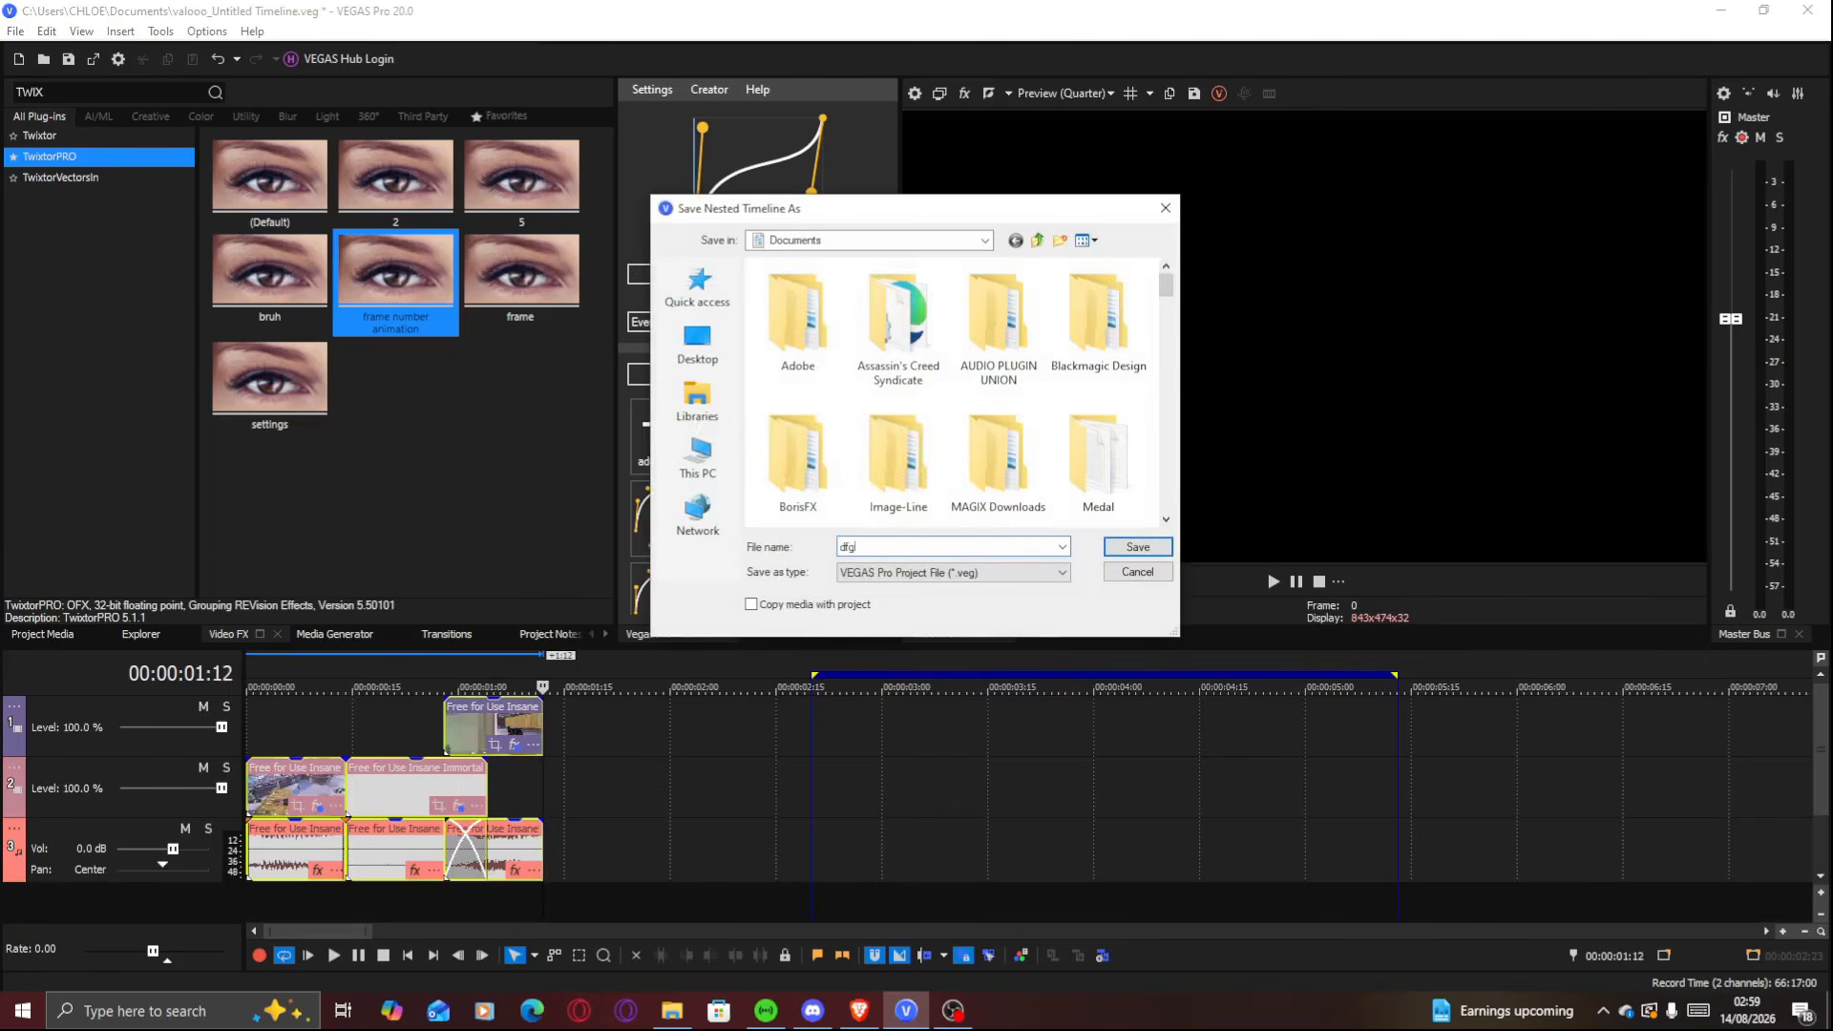
{"action": "left_click", "coordinate": [1138, 546]}
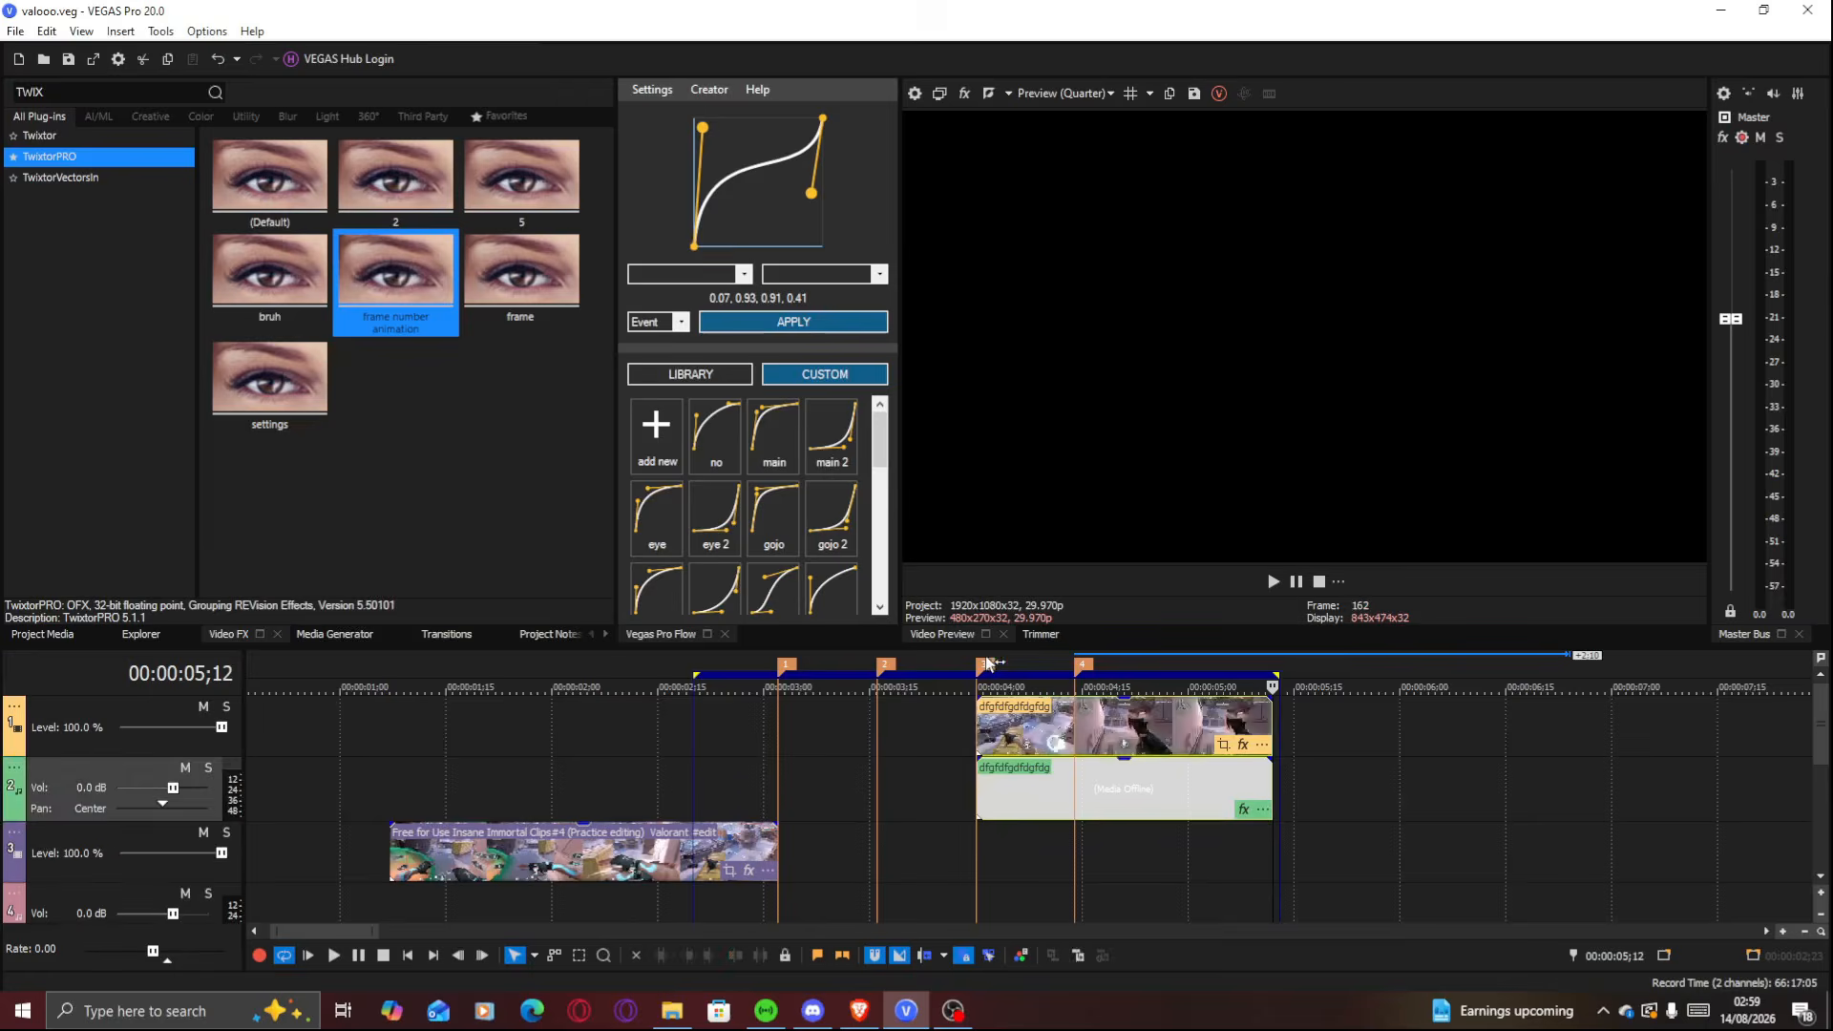
Open the nested timeline, return to the parent project and delete the nested clip's audio event
{"action": "double_click", "coordinate": [1065, 789]}
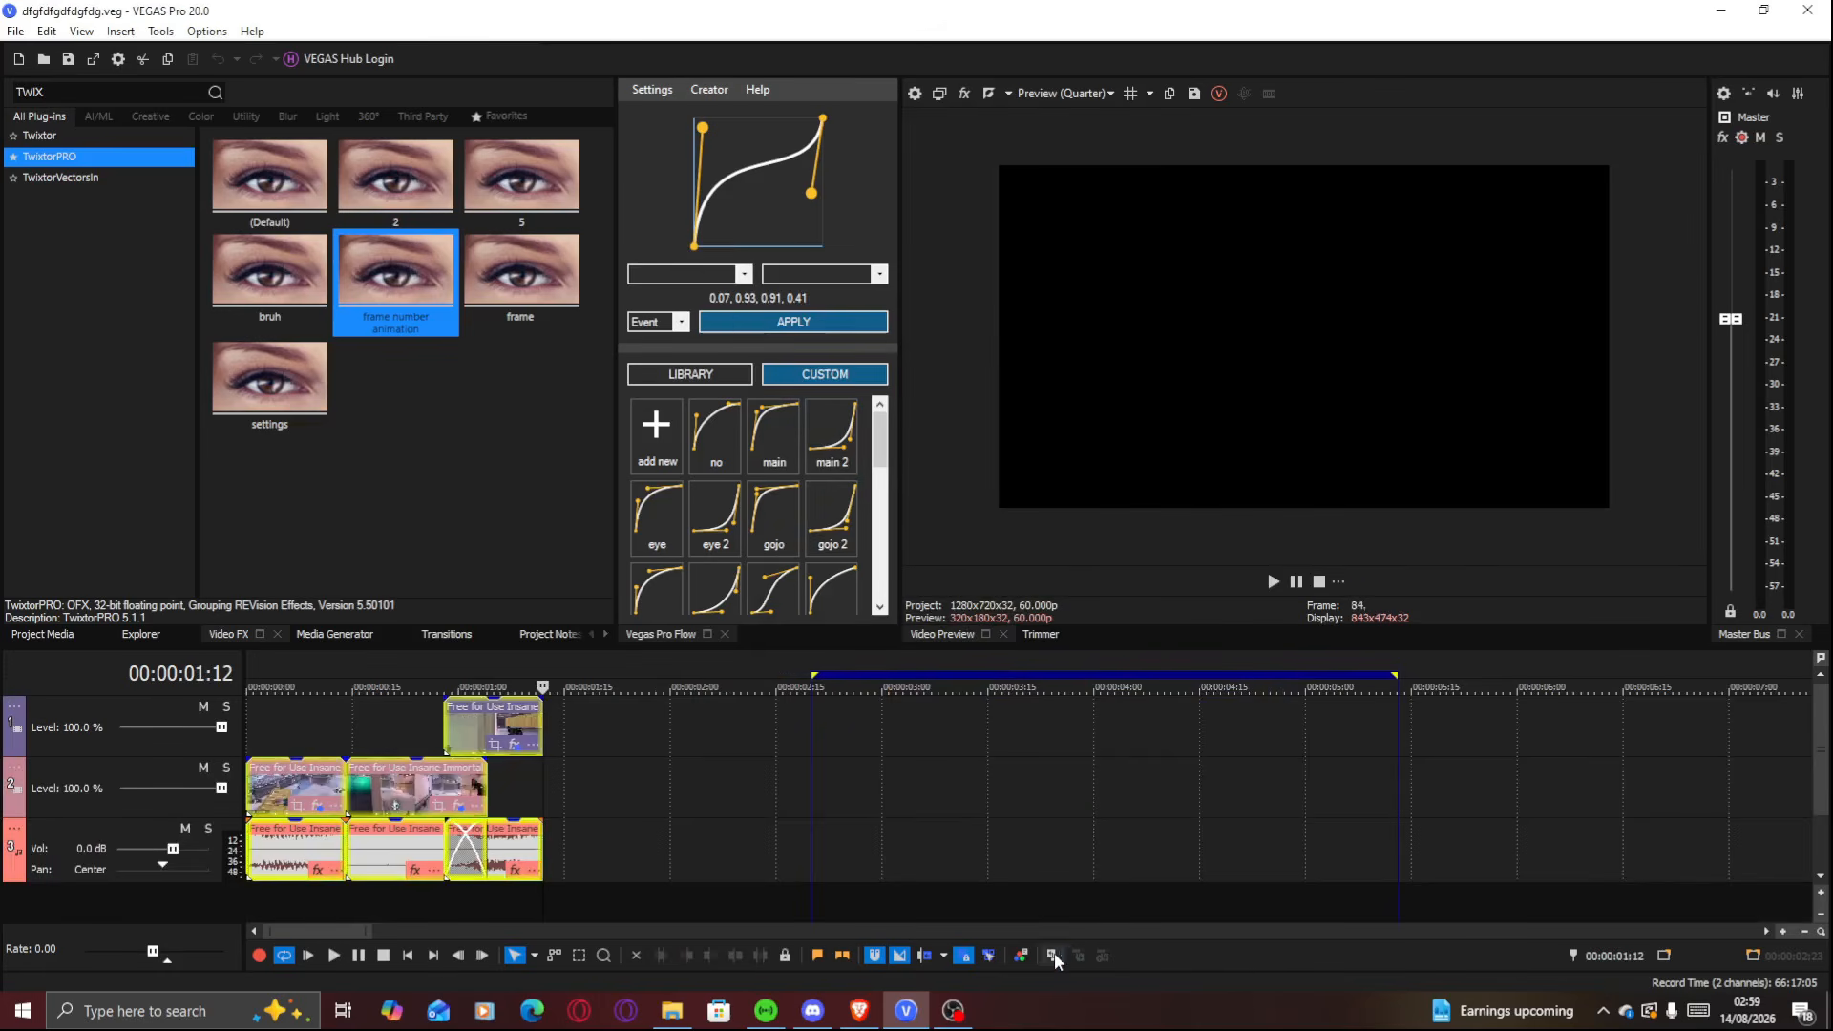
{"action": "left_click", "coordinate": [1053, 953]}
{"action": "left_click", "coordinate": [816, 800]}
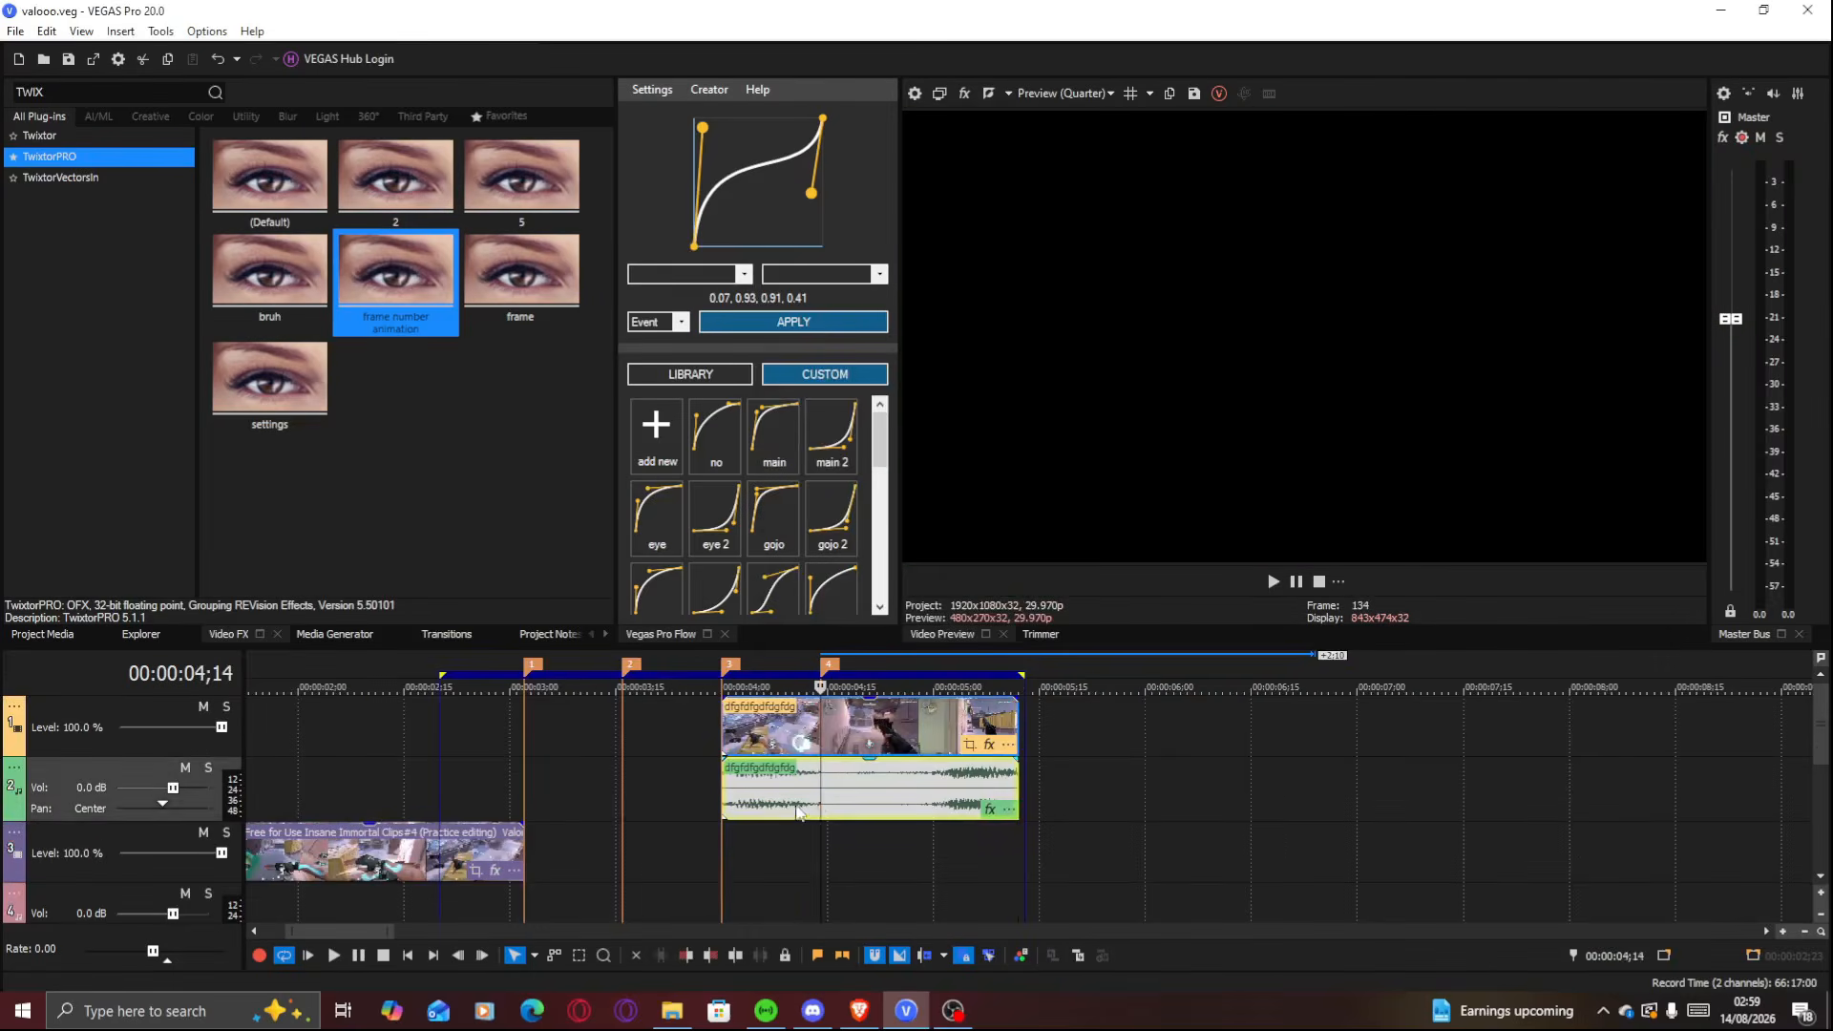
{"action": "key", "text": "Delete"}
Move the nested clip onto the gameplay track at the first marker and split it at the second and third markers
{"action": "left_click_drag", "start_coordinate": [840, 727], "coordinate": [648, 718]}
{"action": "left_click", "coordinate": [723, 733]}
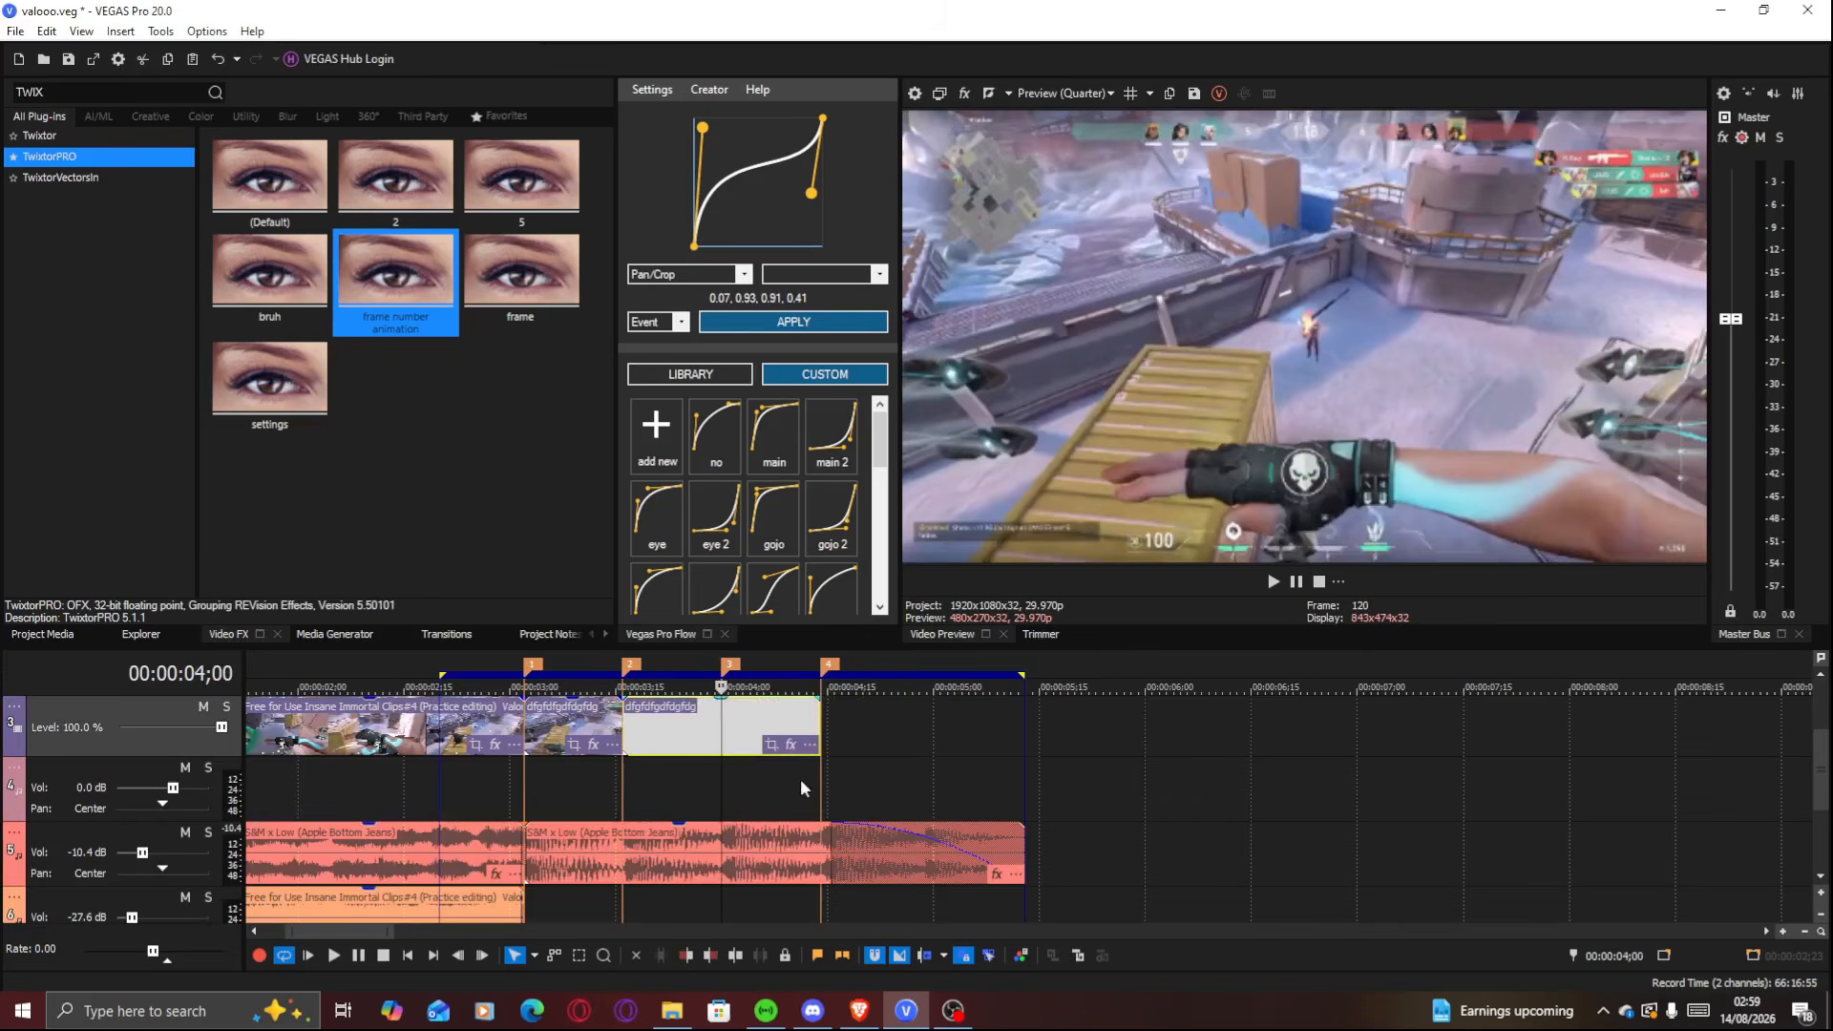
{"action": "left_click", "coordinate": [673, 844]}
{"action": "left_click", "coordinate": [823, 854]}
{"action": "left_click", "coordinate": [611, 840]}
{"action": "scroll", "coordinate": [556, 769], "scroll_direction": "up", "scroll_amount": 2}
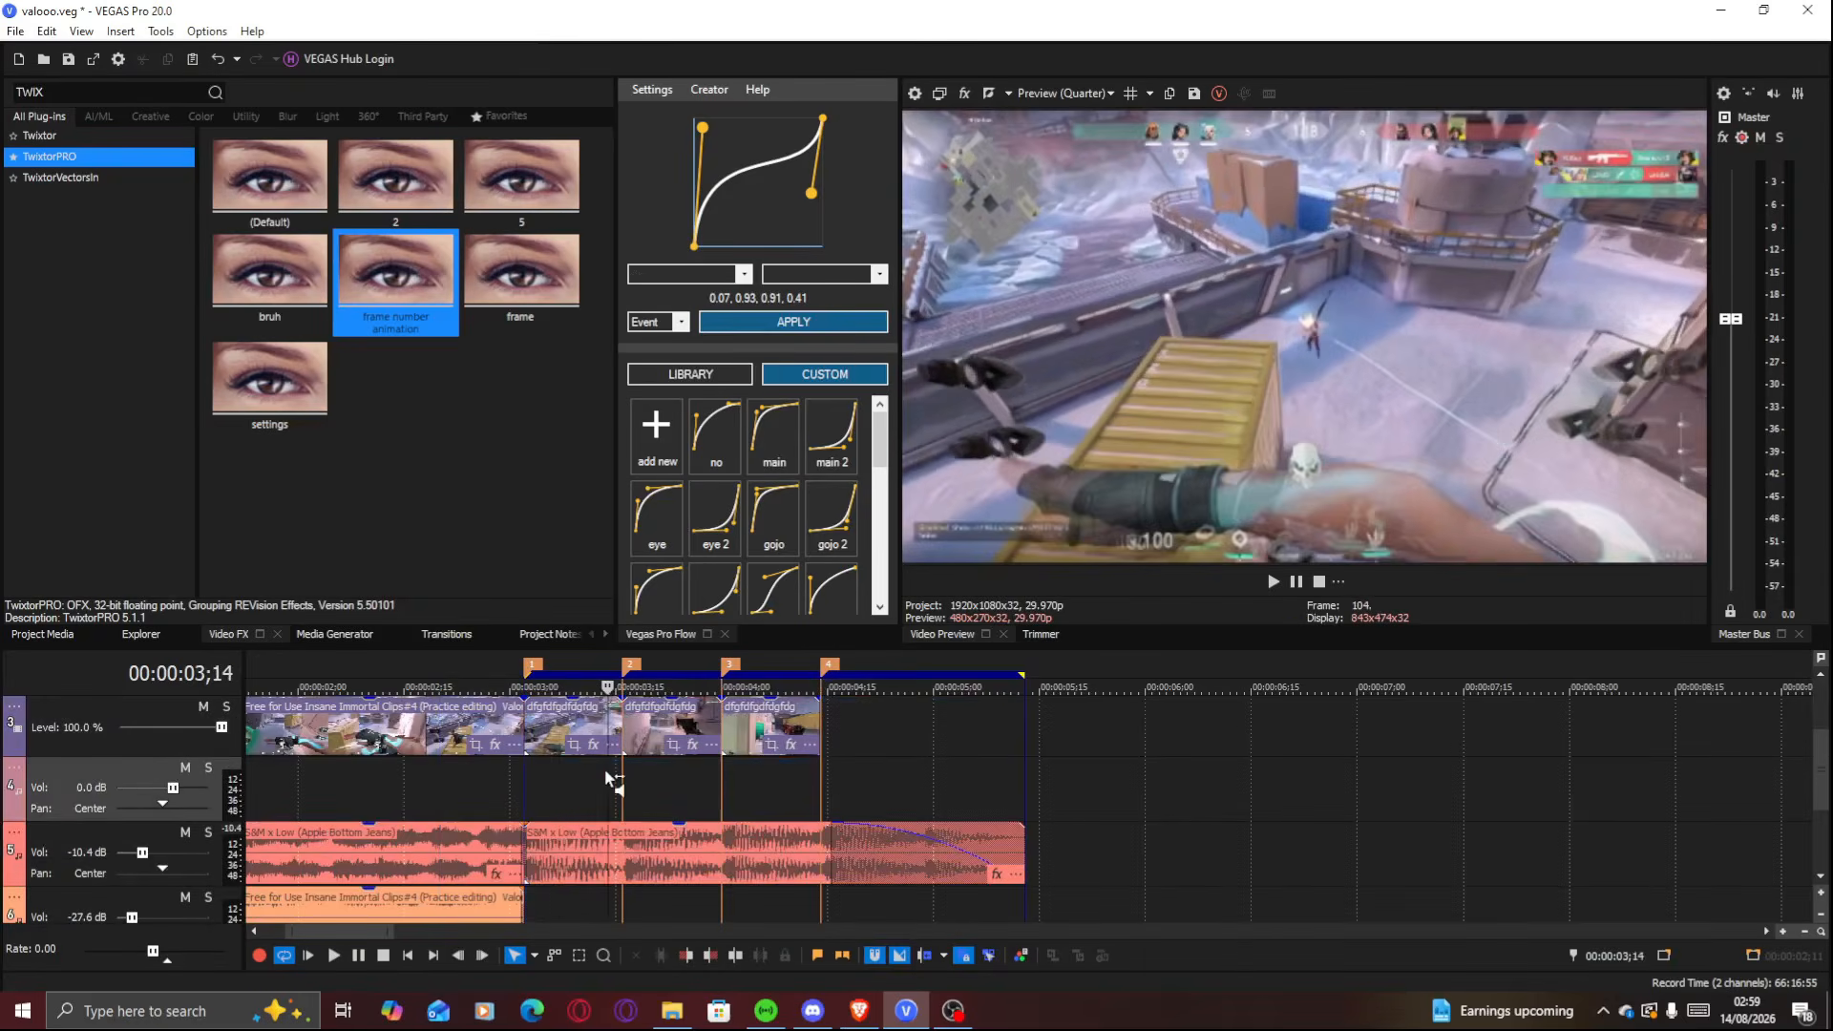
Extend the loop region's start back to about 00:00:02;17 and delete the empty audio track above the gameplay
{"action": "left_click_drag", "start_coordinate": [533, 684], "coordinate": [435, 684]}
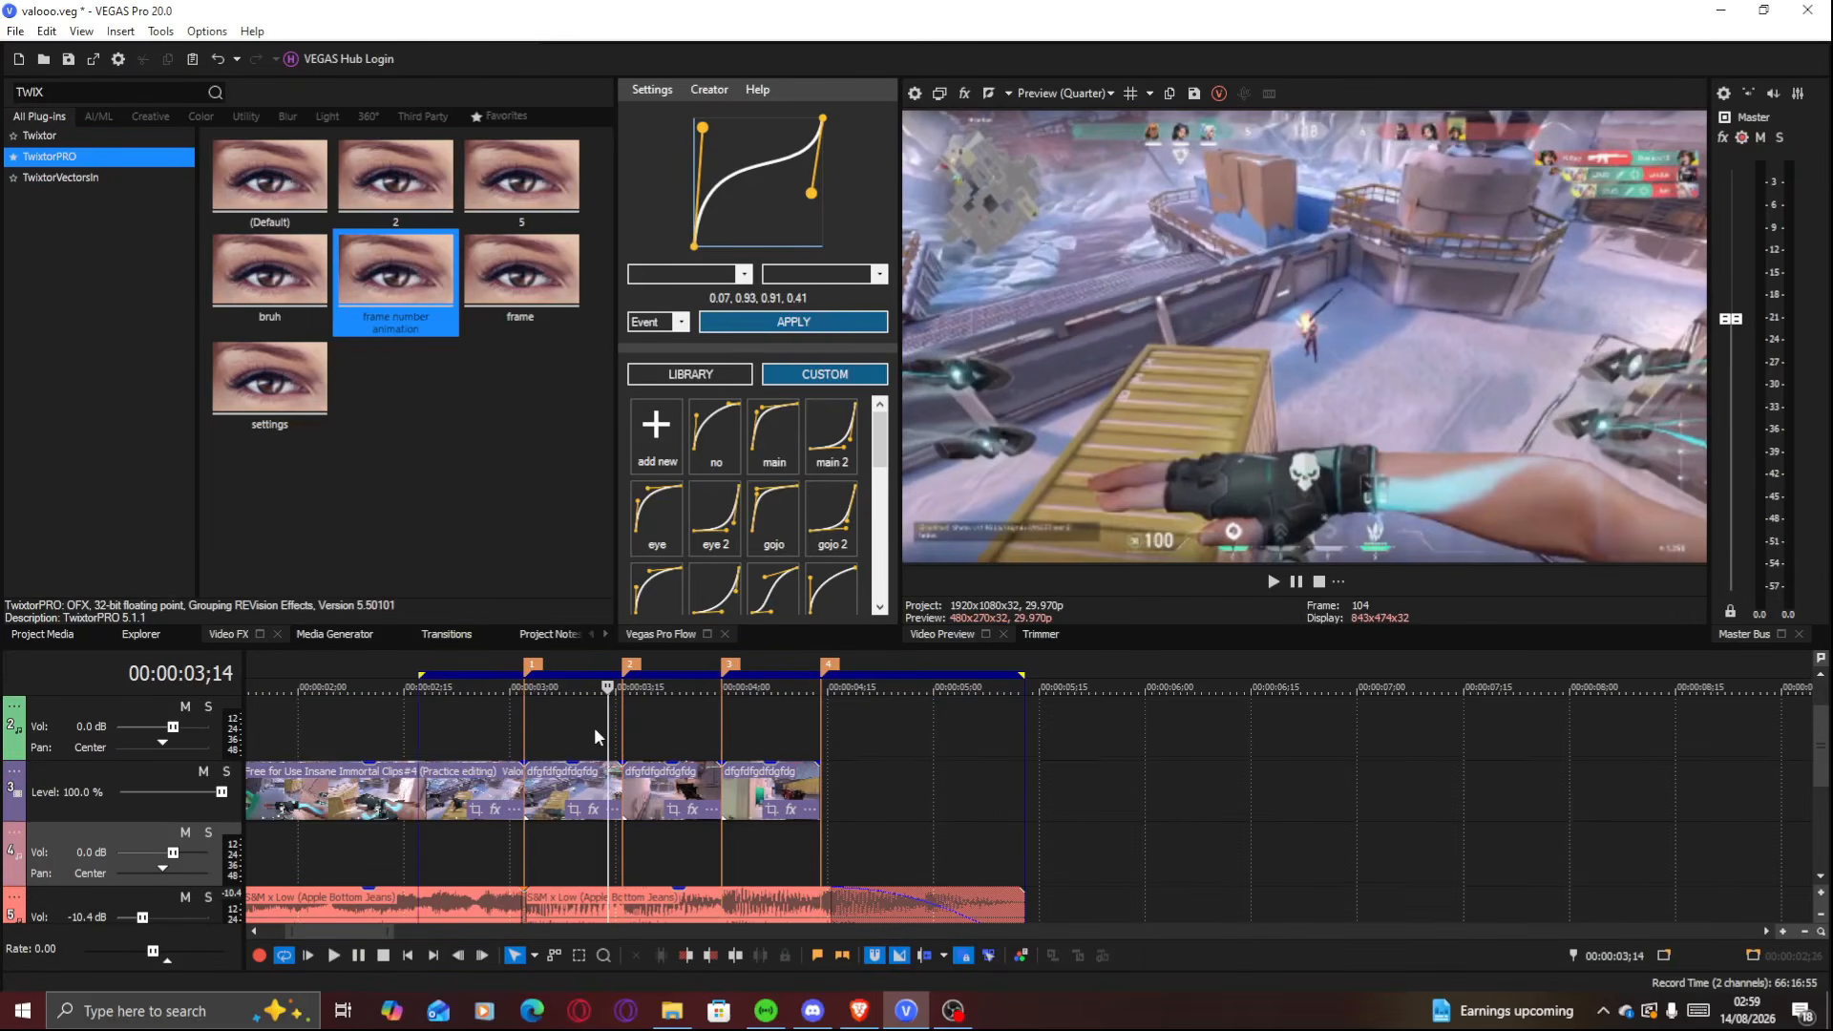
{"action": "scroll", "coordinate": [611, 744], "scroll_direction": "up", "scroll_amount": 1}
{"action": "scroll", "coordinate": [668, 792], "scroll_direction": "up", "scroll_amount": 3}
{"action": "right_click", "coordinate": [148, 778]}
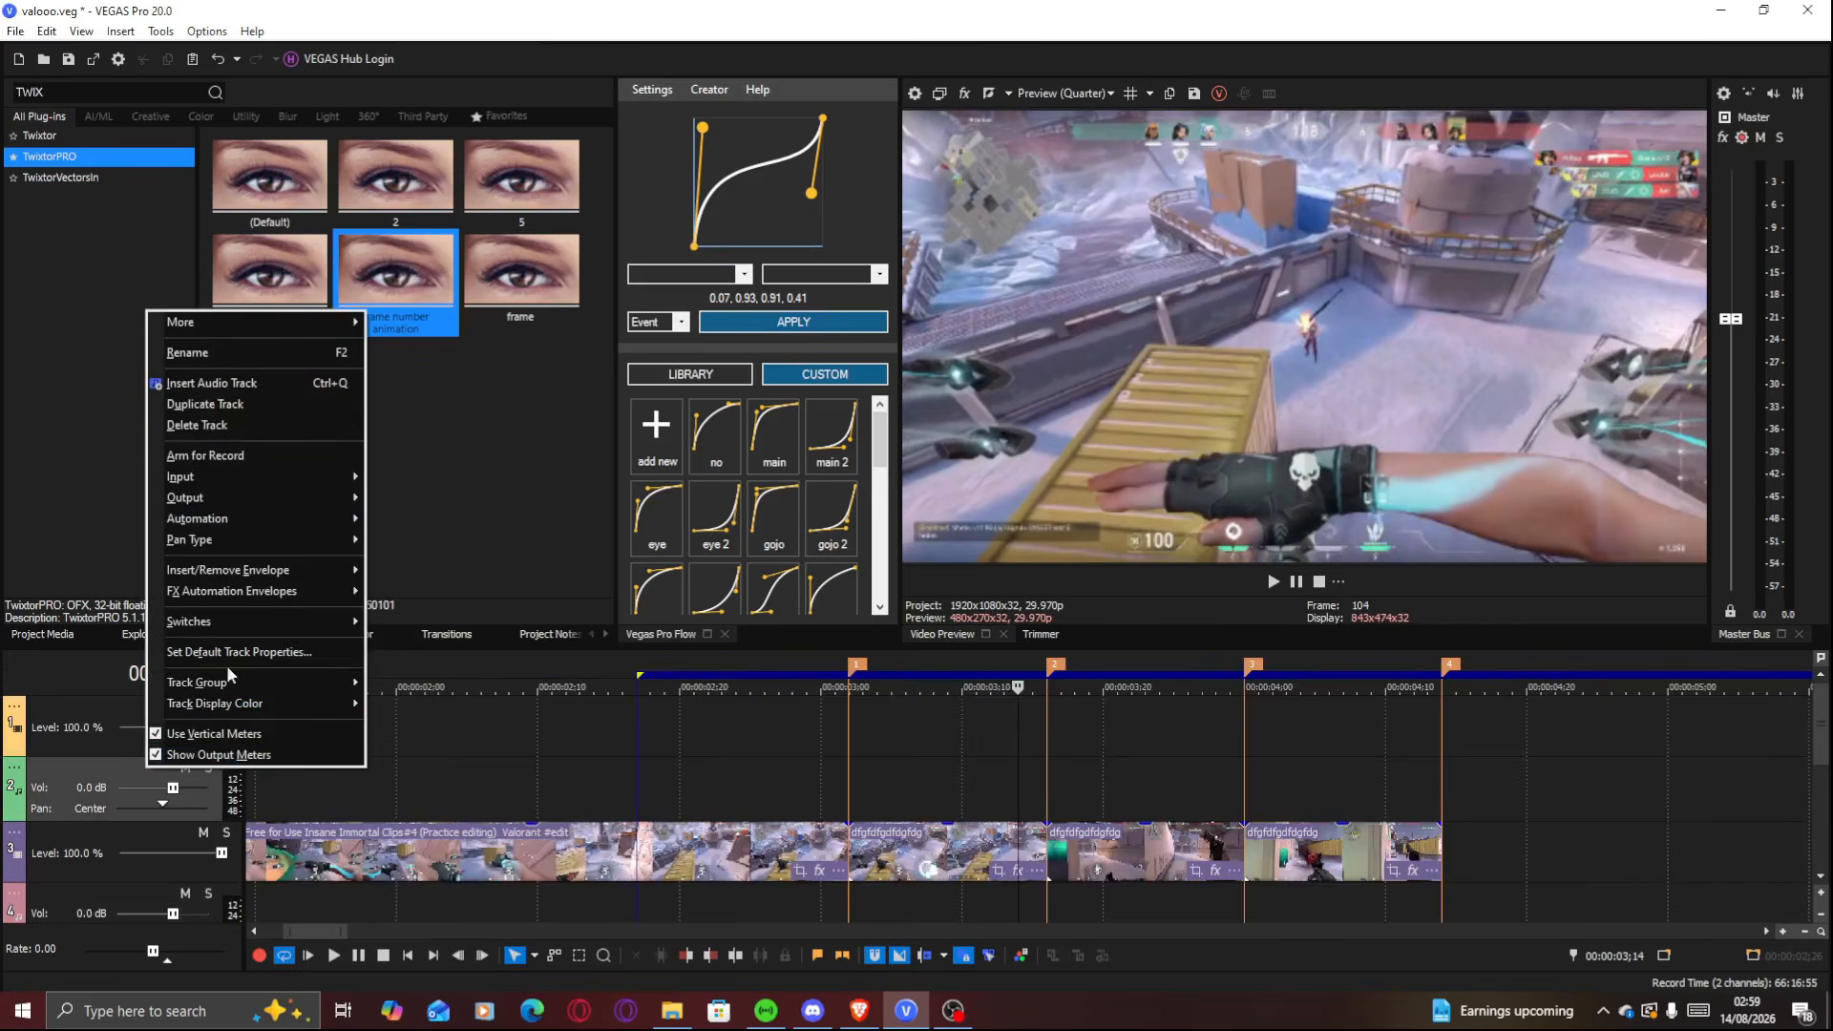
{"action": "left_click", "coordinate": [266, 428]}
Scrub through the first nested clip and play the montage back from 00:00:02;26
{"action": "left_click", "coordinate": [893, 737]}
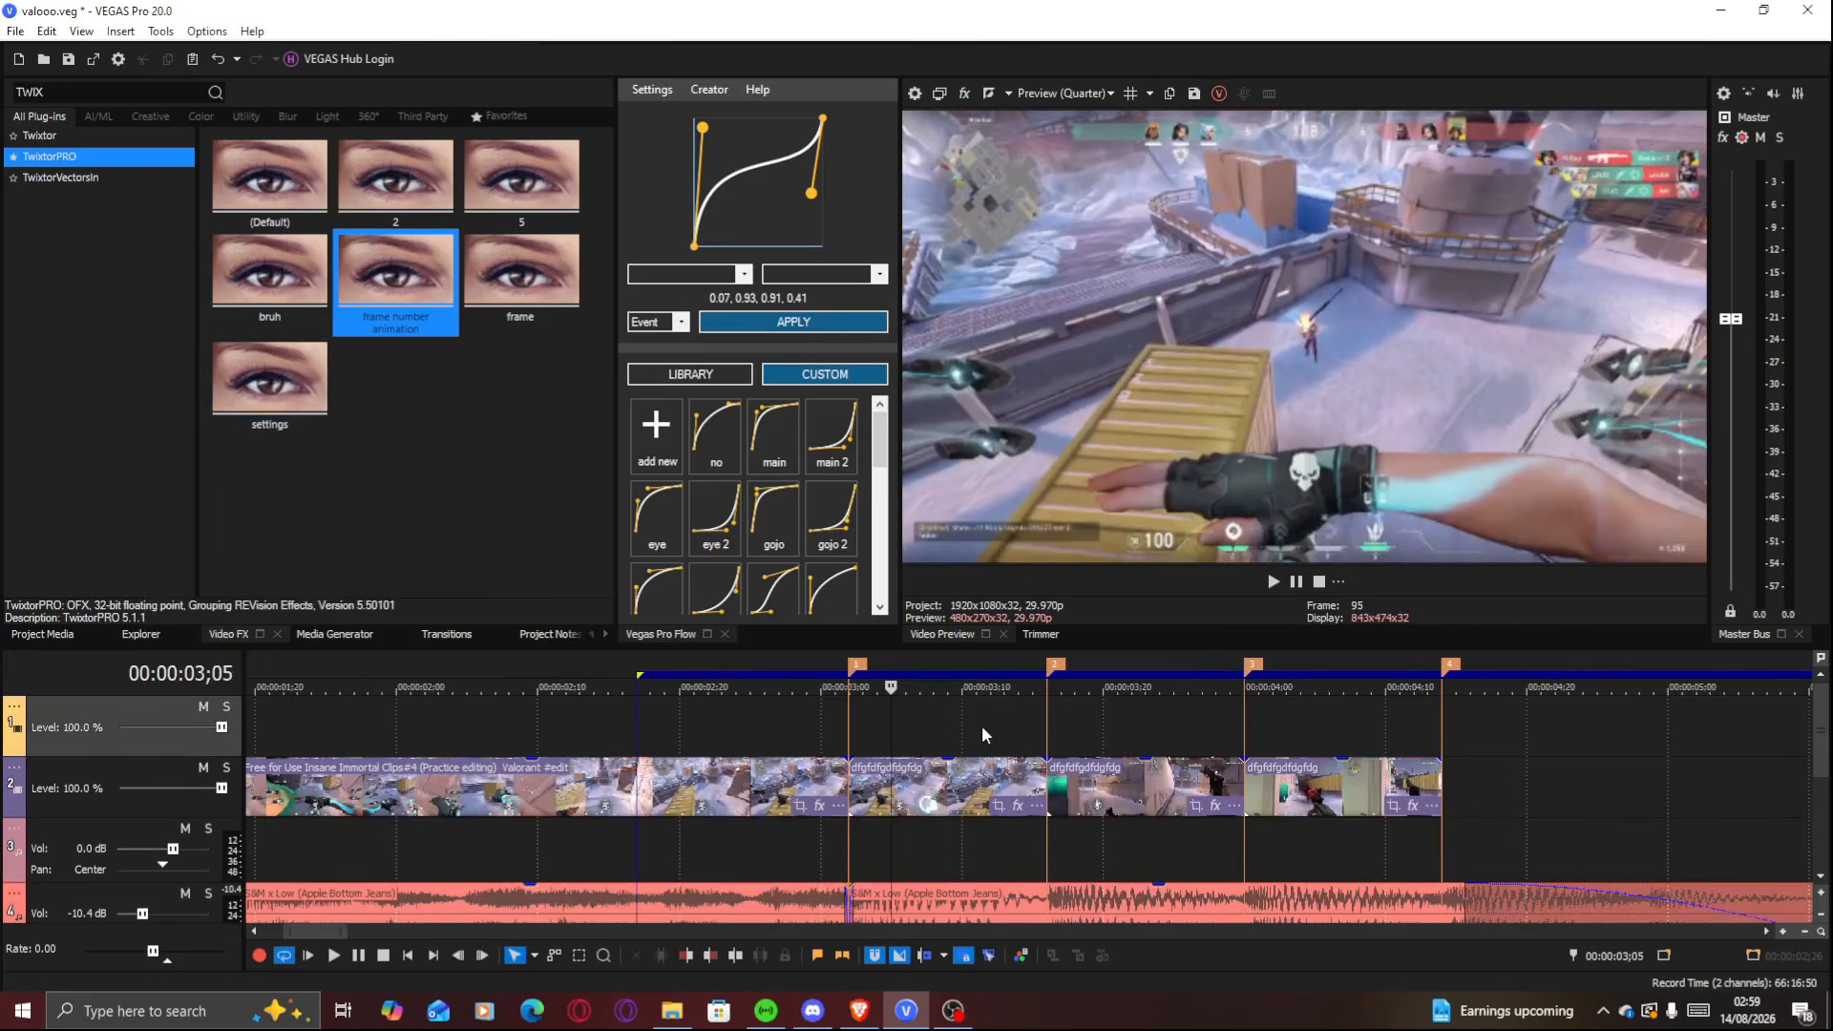
{"action": "left_click", "coordinate": [1028, 723]}
{"action": "left_click_drag", "start_coordinate": [1030, 721], "coordinate": [764, 712]}
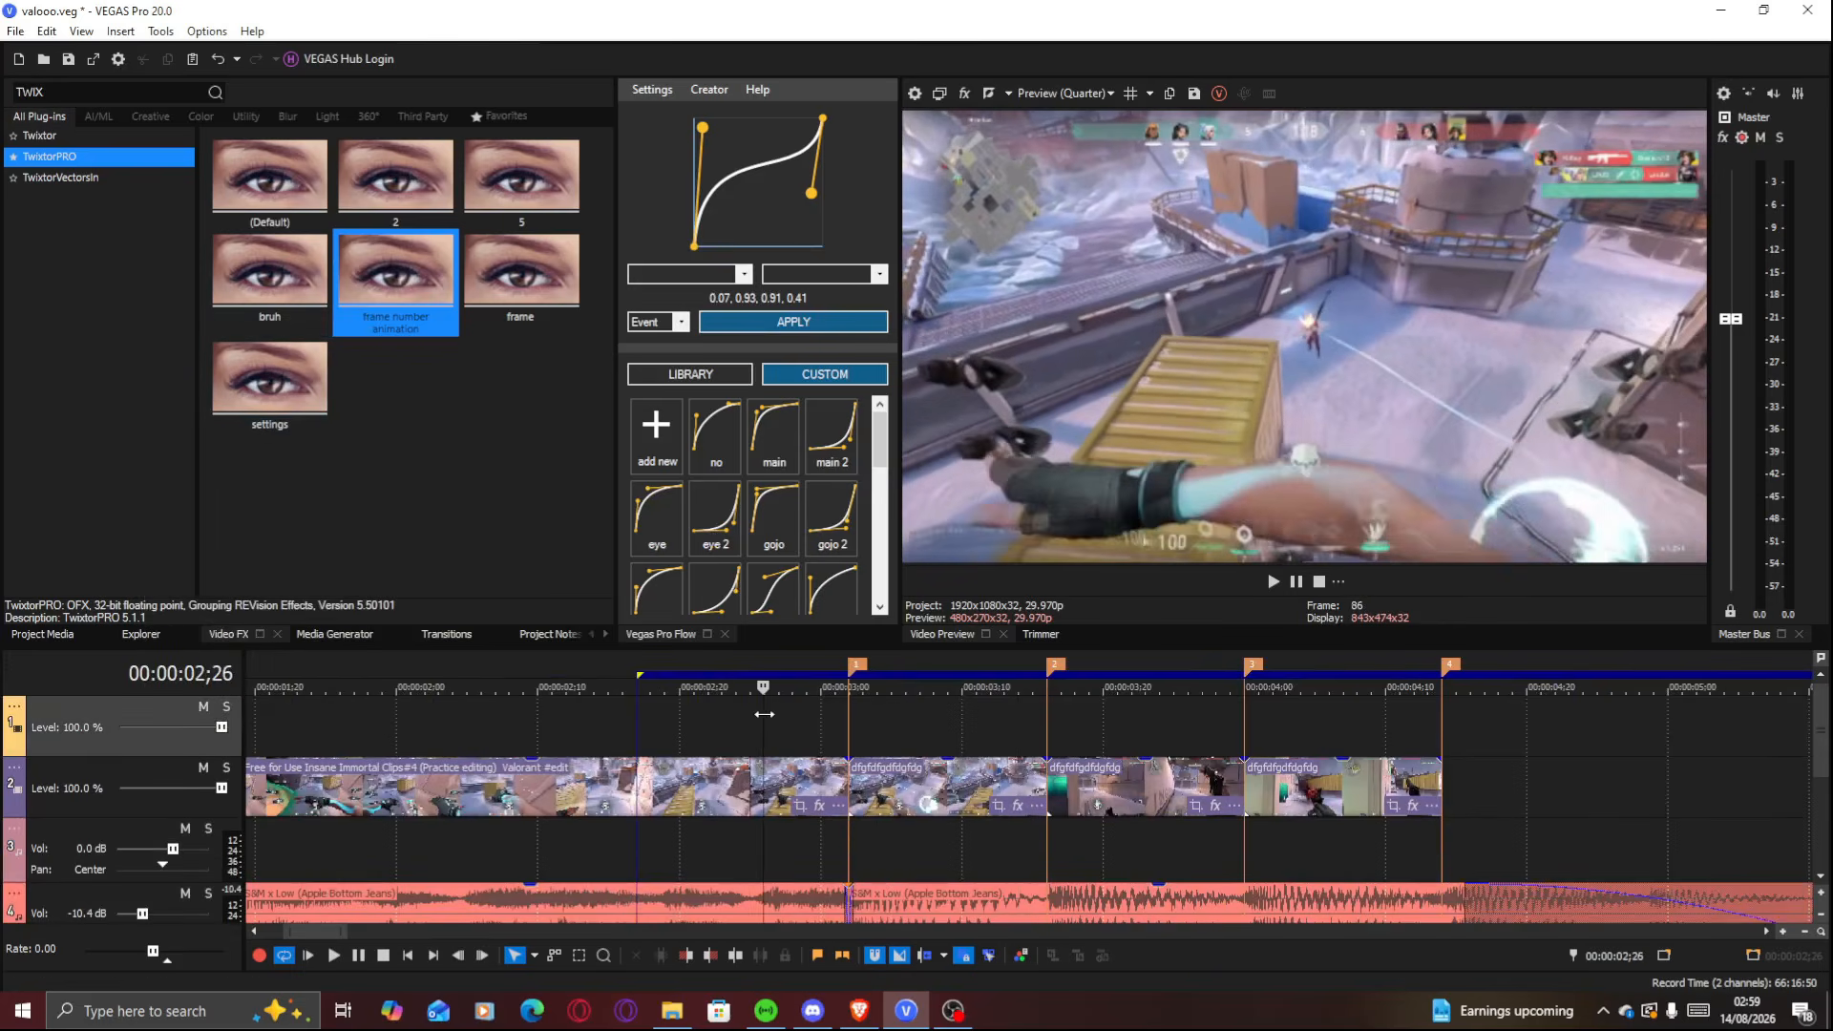
{"action": "key", "text": "space"}
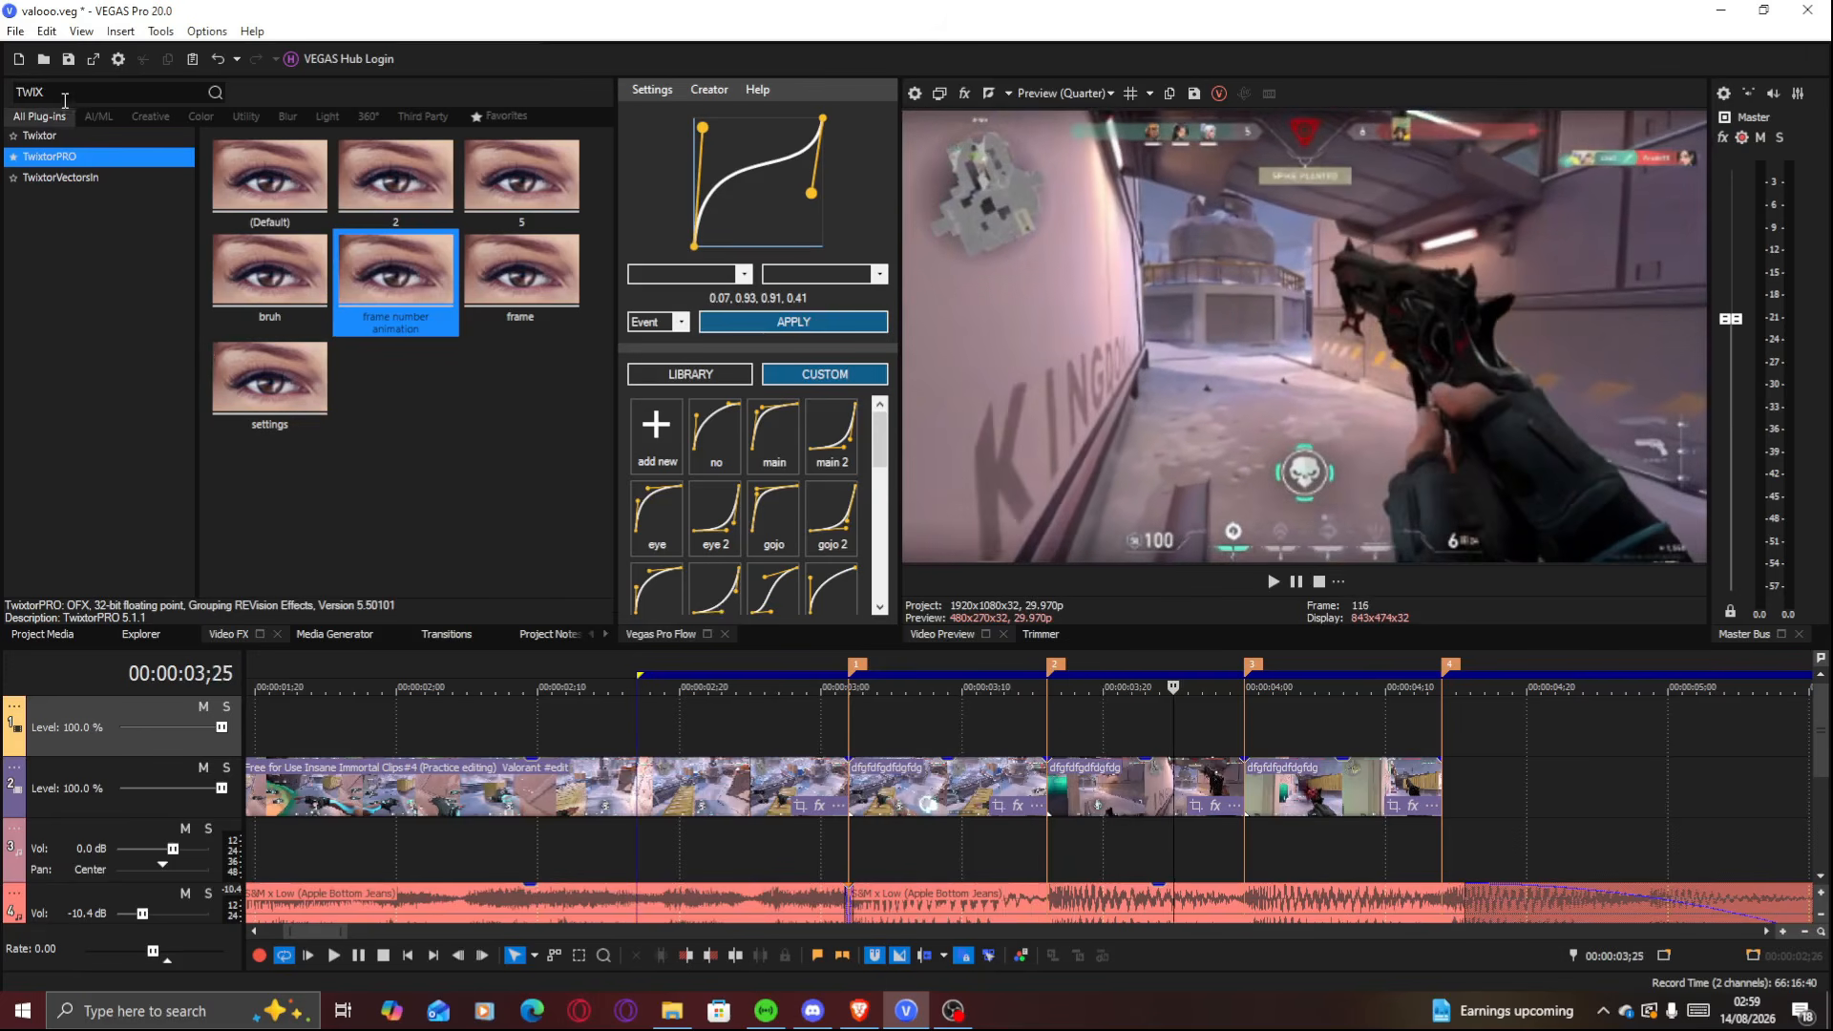
Replace the video effects search with "dissolvepu" to find the S_DissolvePuddle effect
{"action": "left_click_drag", "start_coordinate": [65, 92], "coordinate": [2, 94]}
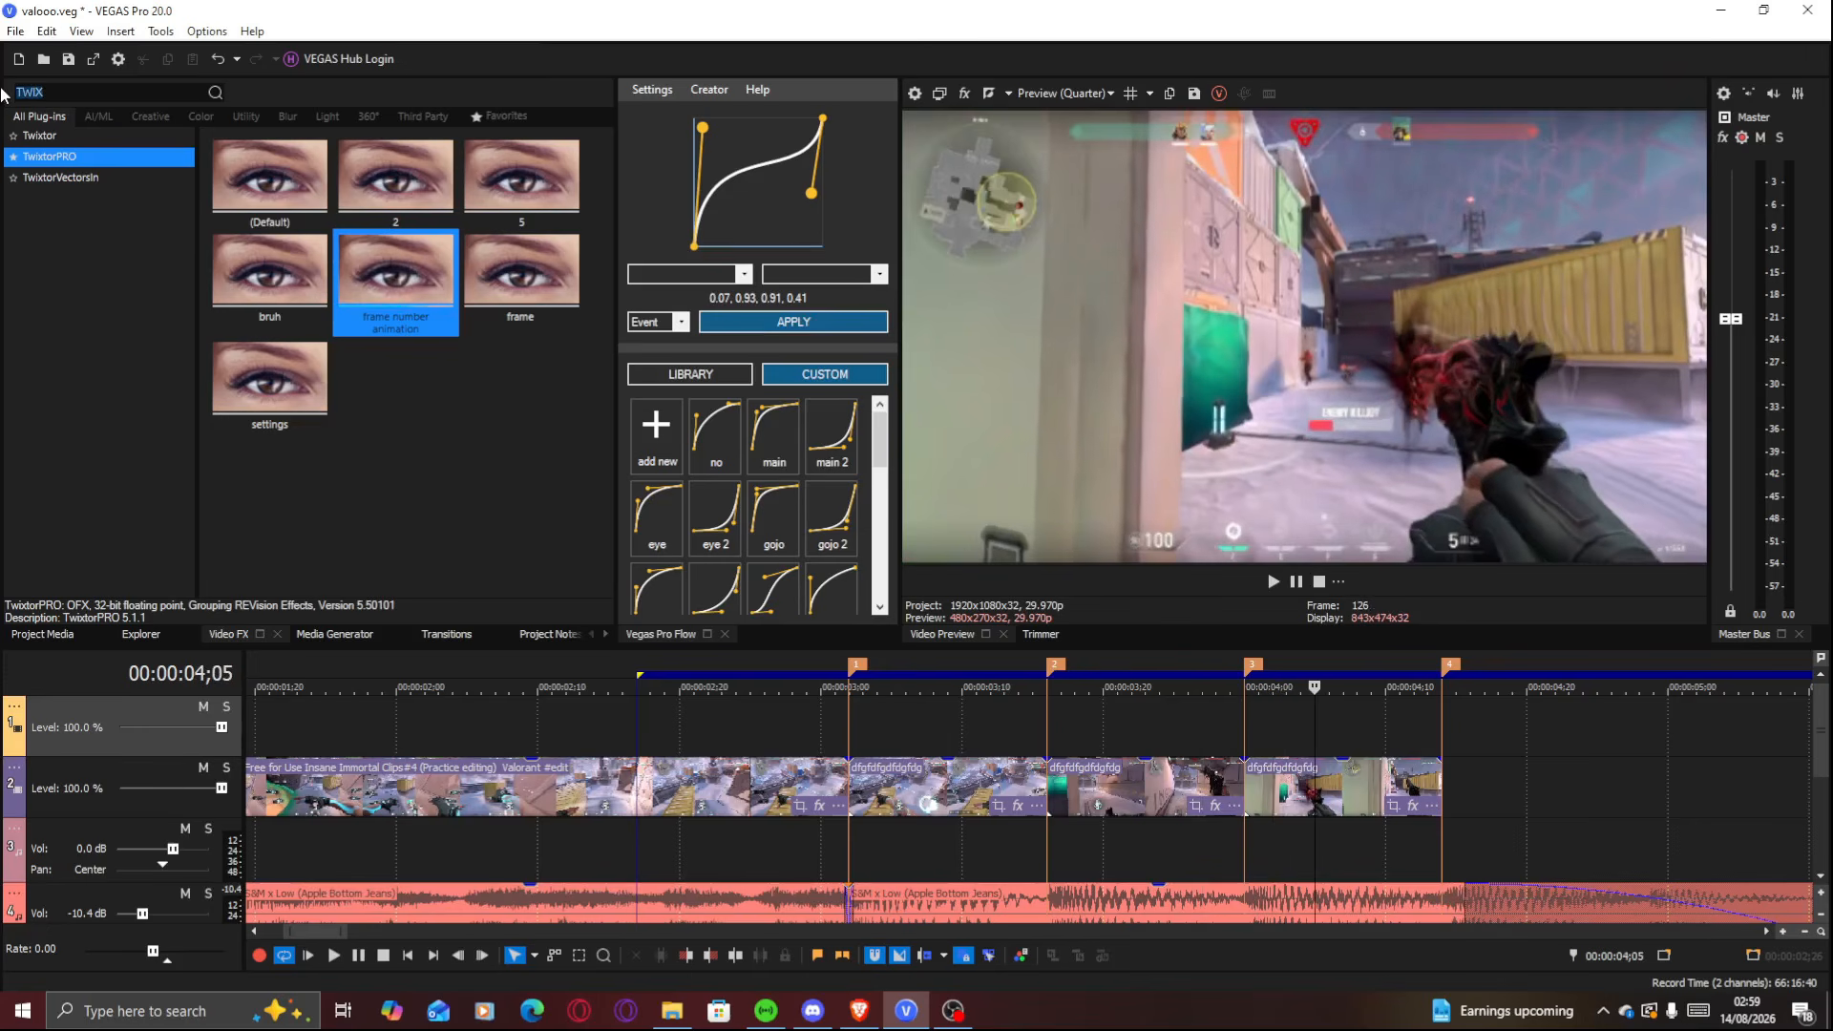
{"action": "type", "text": "p"}
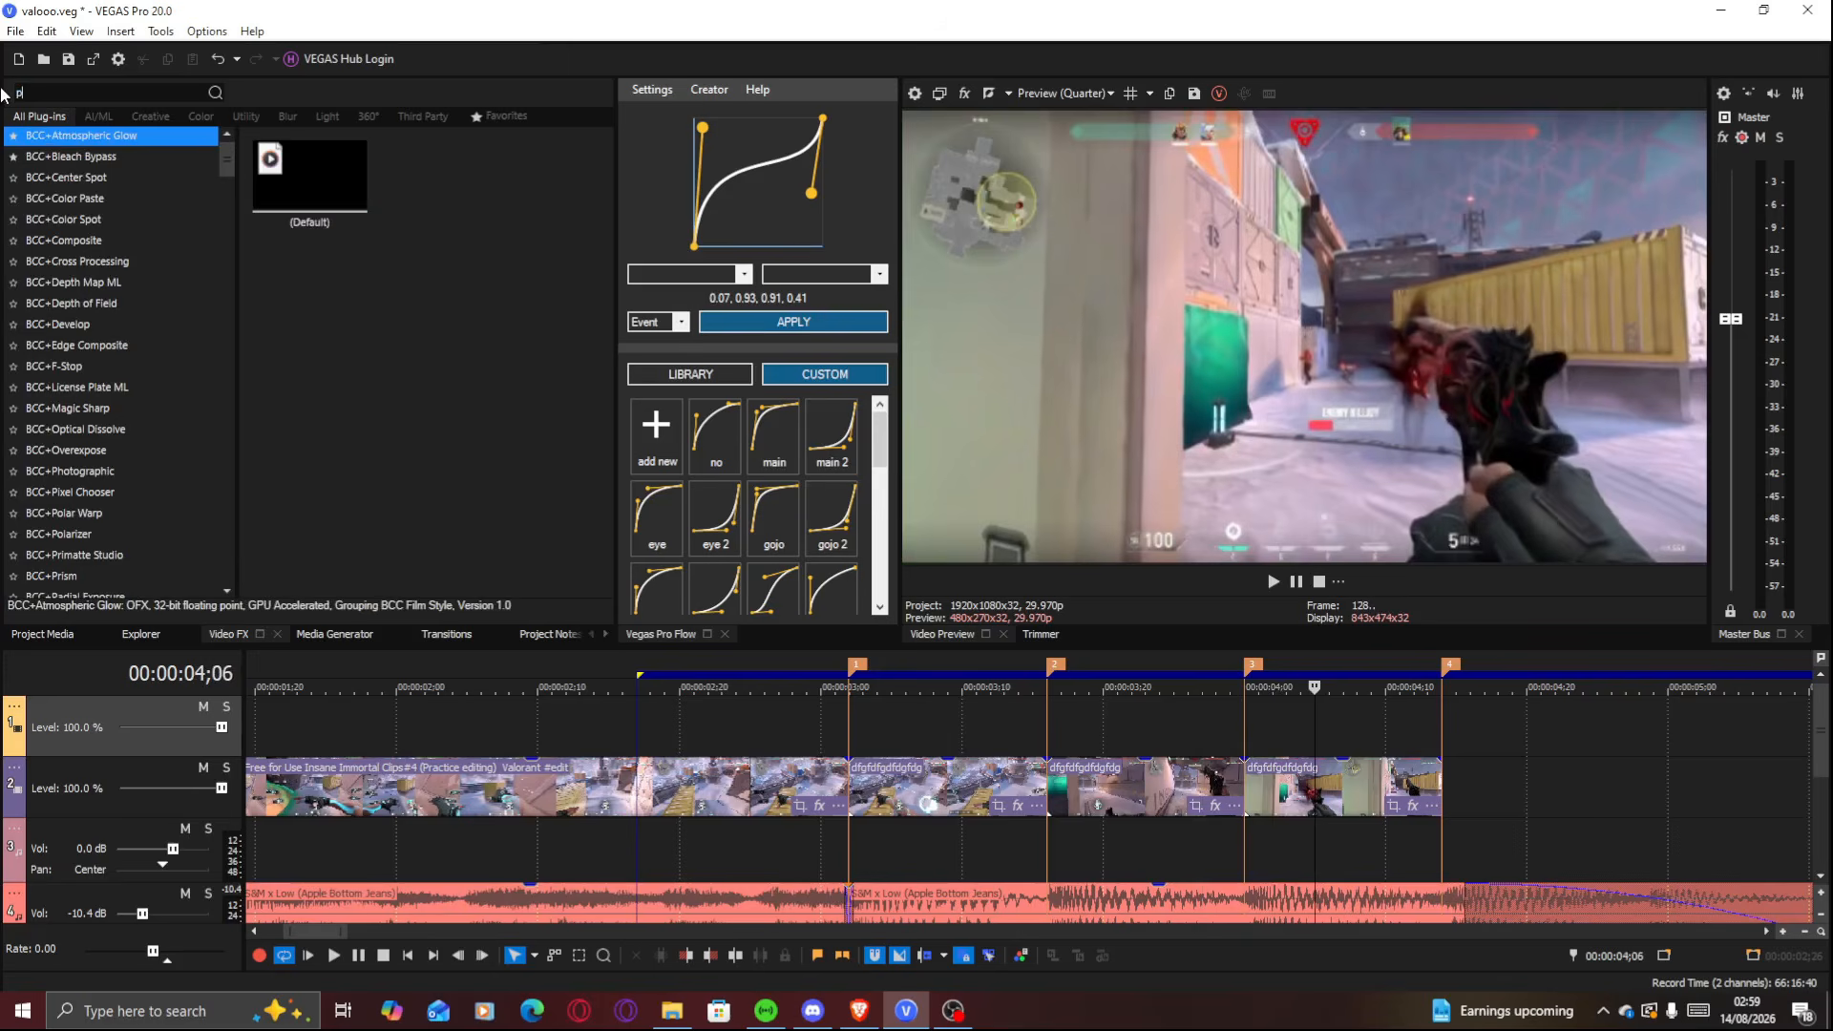
{"action": "key", "text": "BackSpace"}
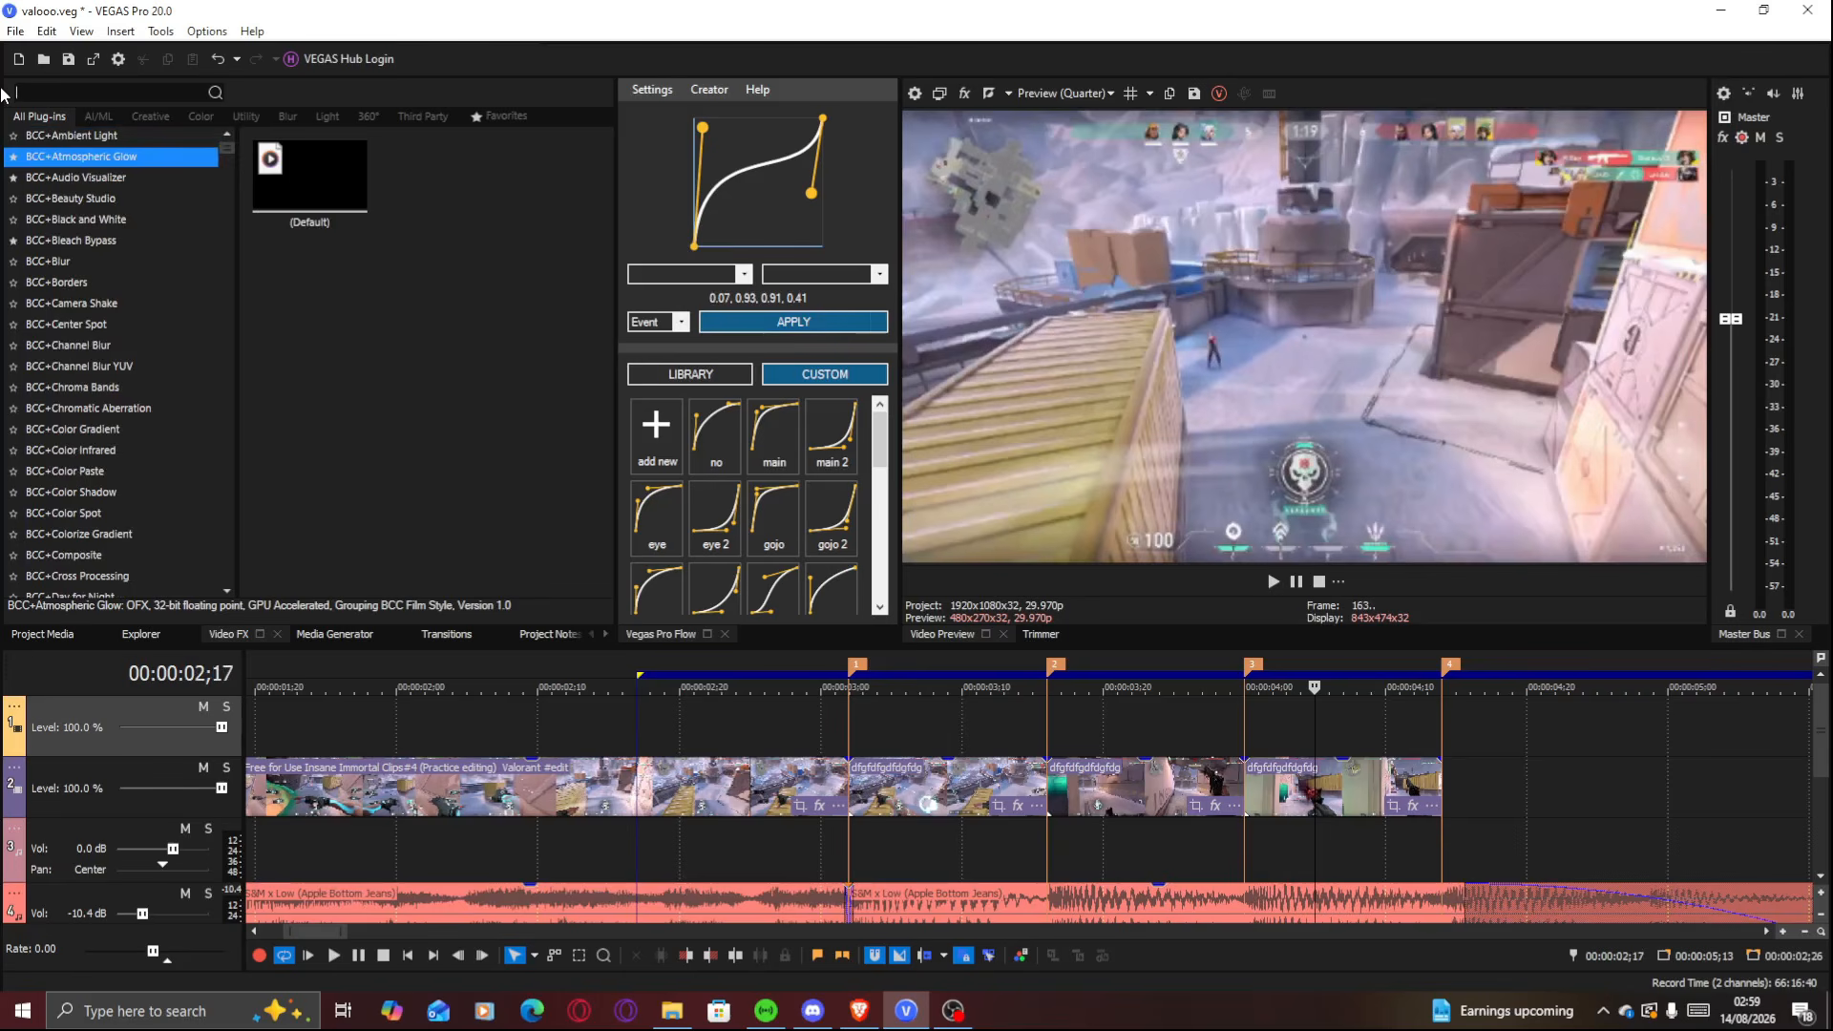
{"action": "type", "text": "dissolve"}
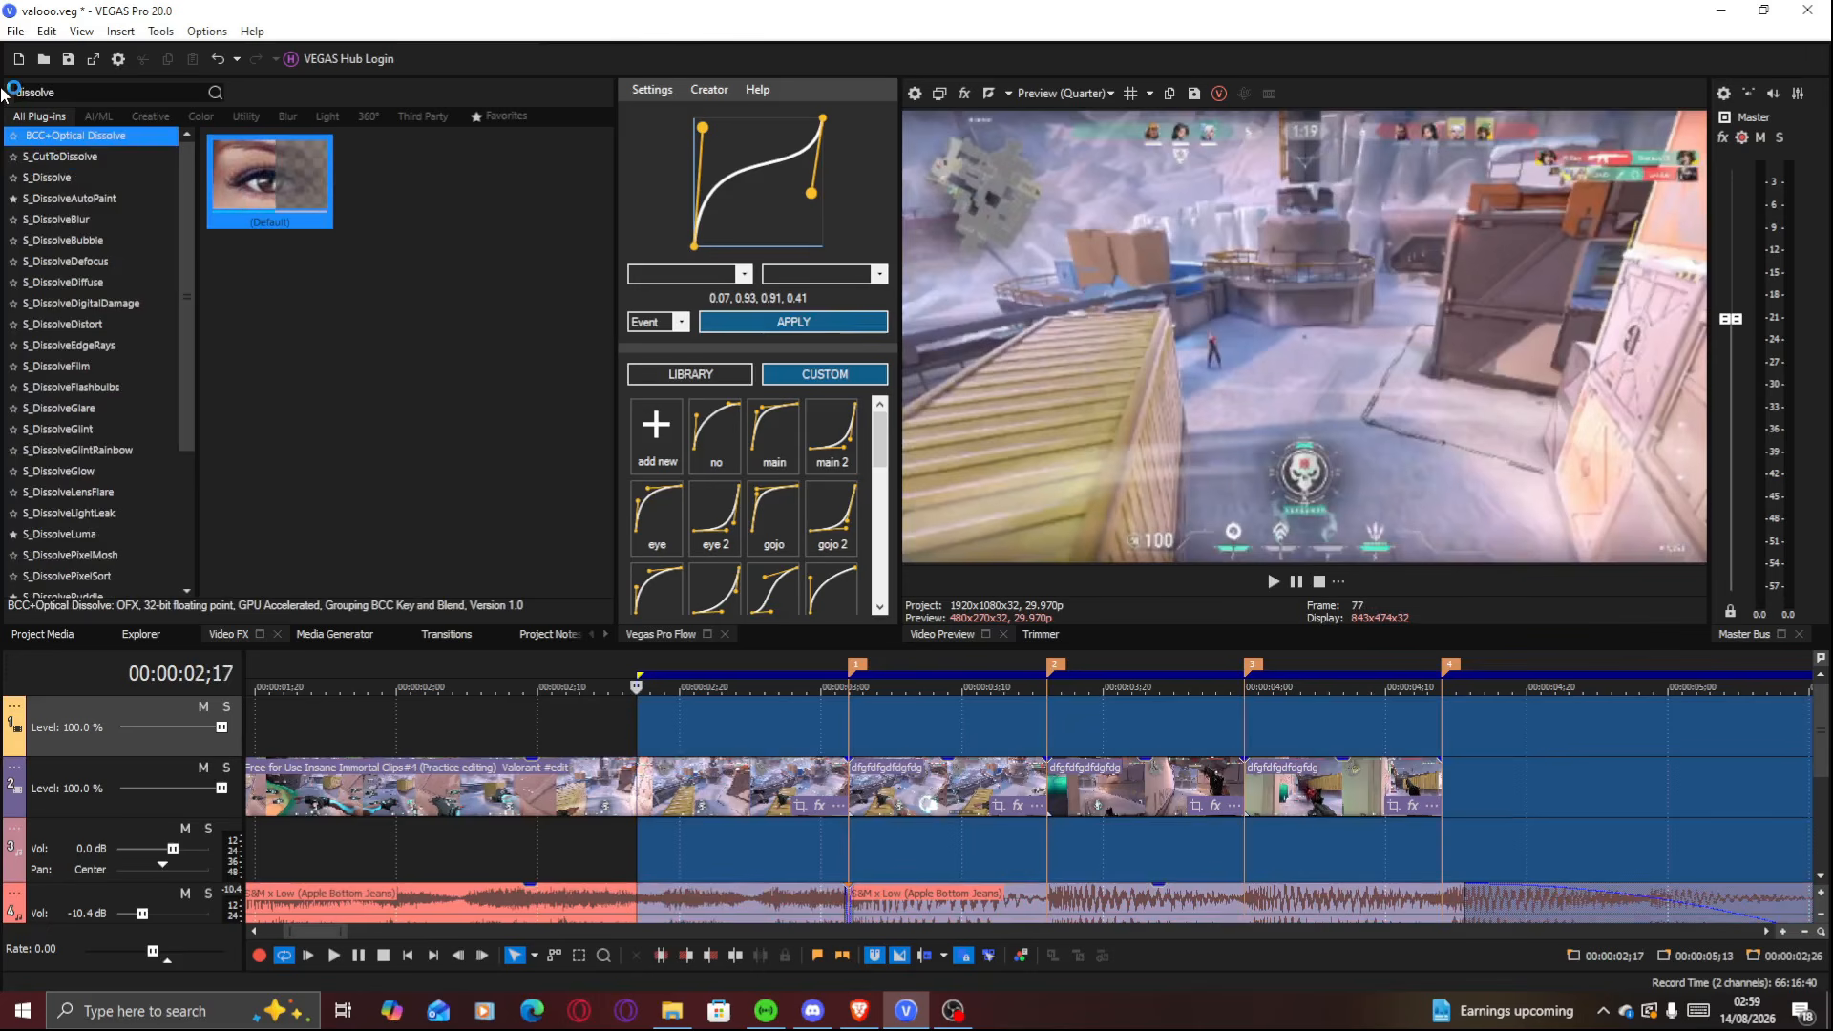
{"action": "type", "text": "pu"}
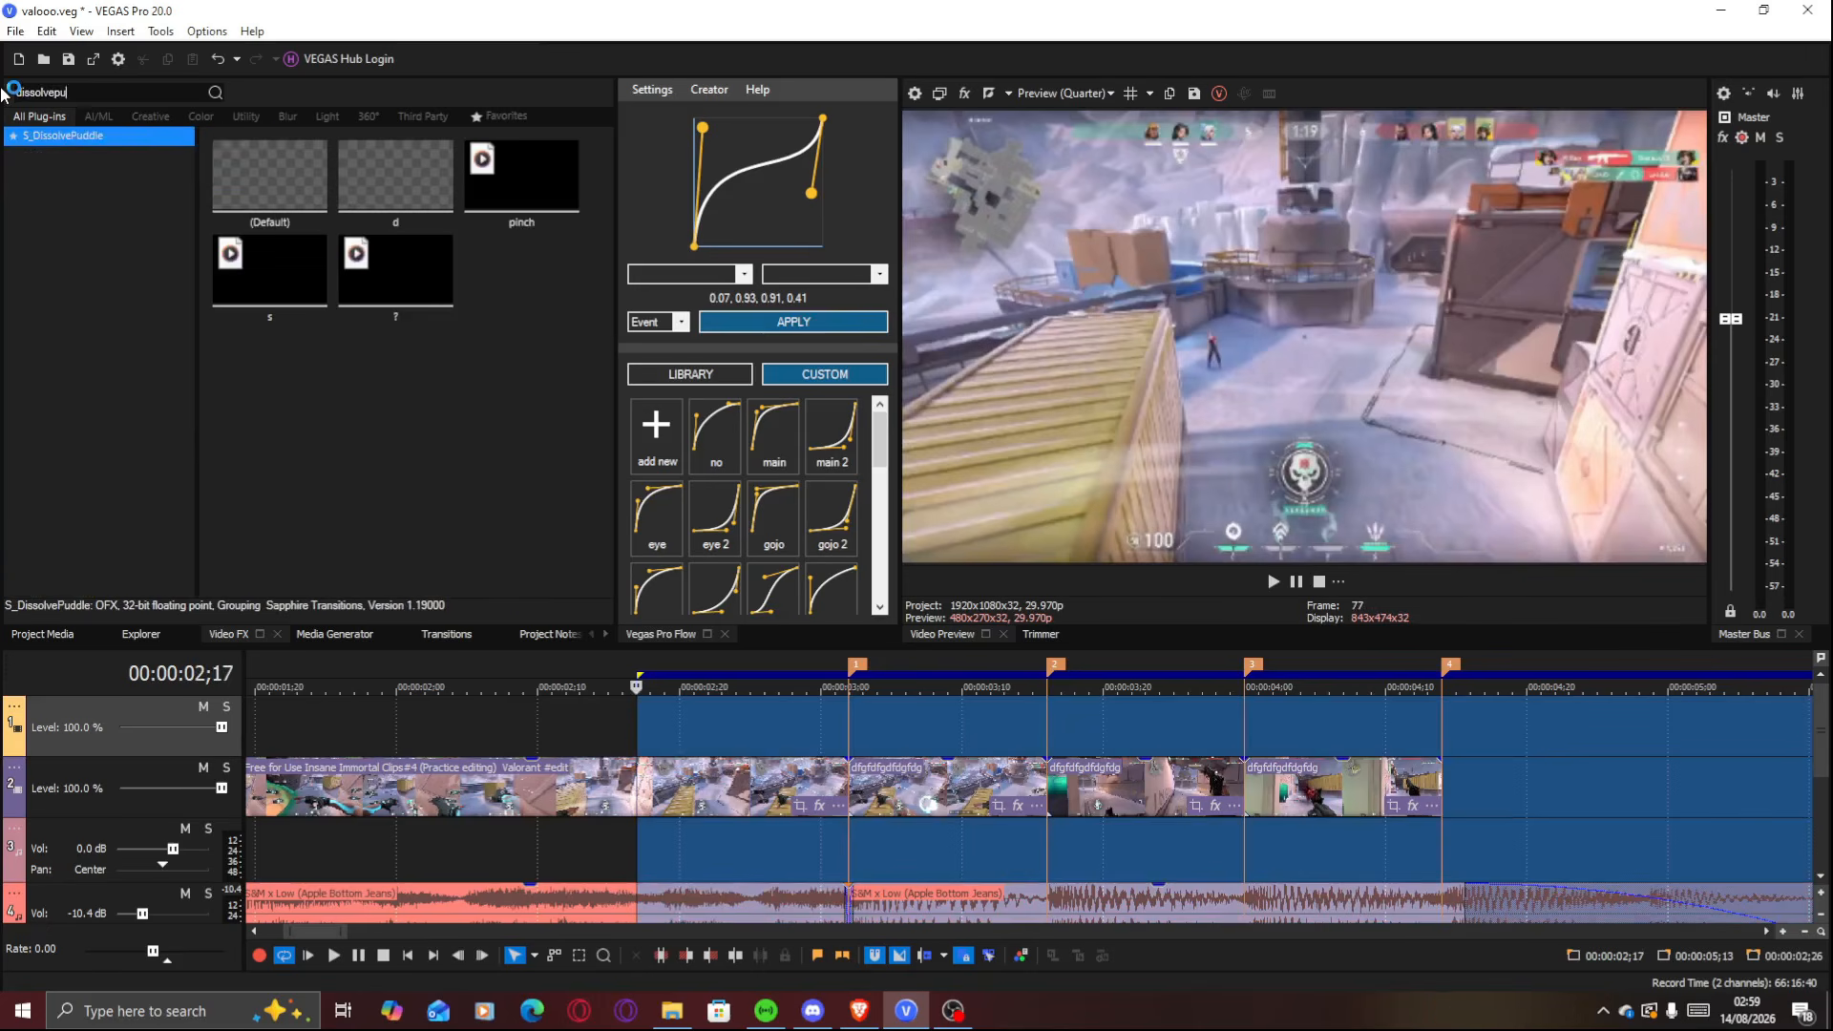
Apply the S_DissolvePuddle effect with preset "d" to the opening gameplay clip and reposition its settings window
{"action": "left_click", "coordinate": [707, 740]}
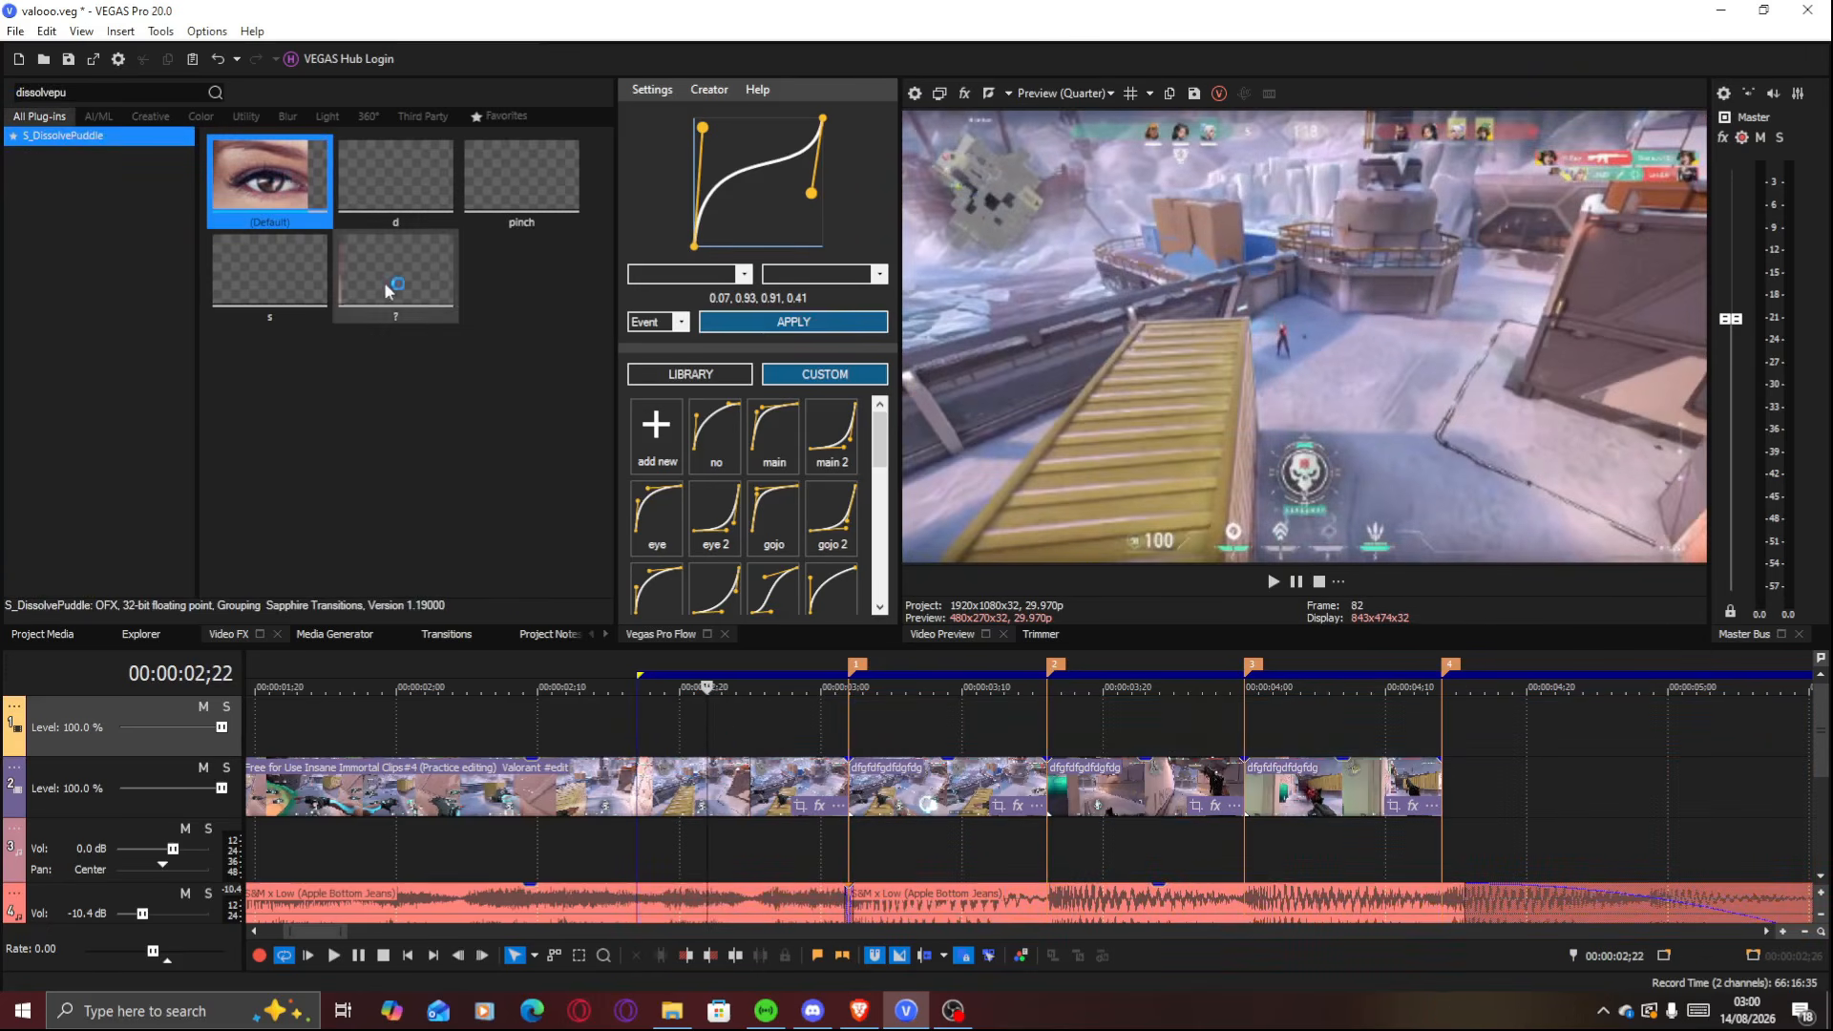
{"action": "left_click", "coordinate": [521, 177]}
{"action": "left_click_drag", "start_coordinate": [771, 785], "coordinate": [772, 785]}
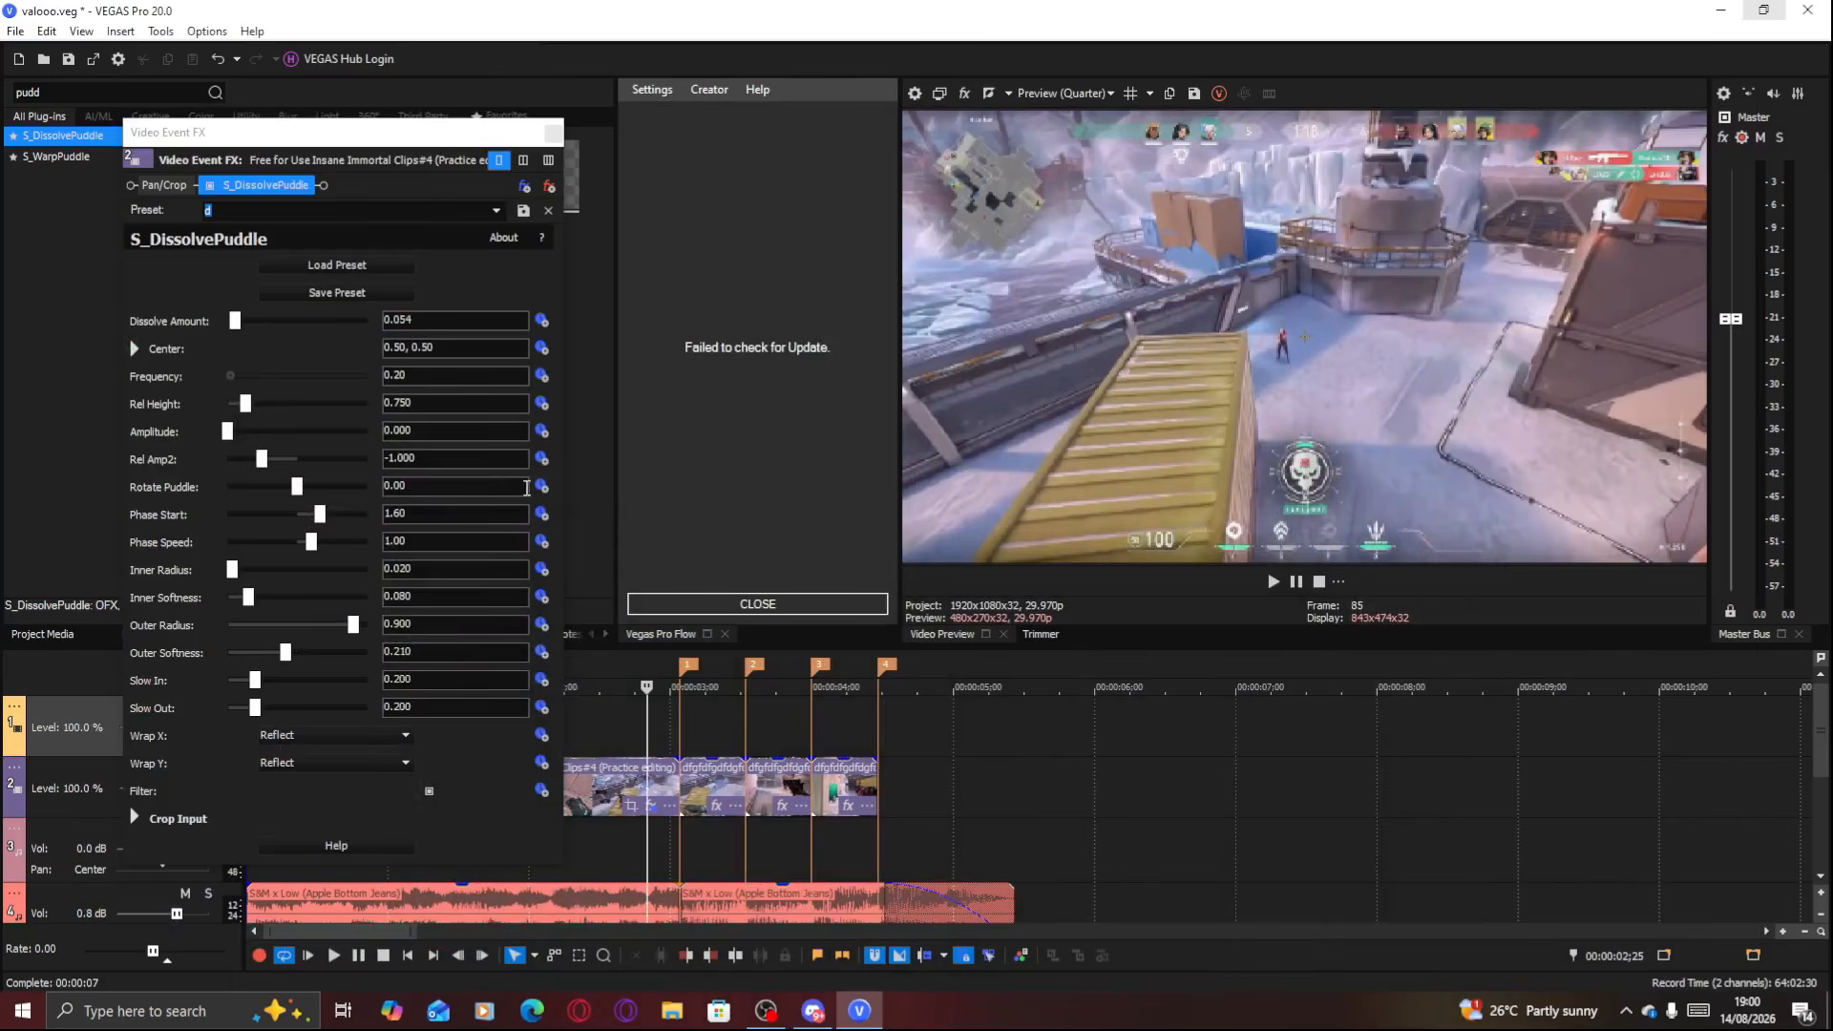
{"action": "left_click_drag", "start_coordinate": [343, 131], "coordinate": [383, 109]}
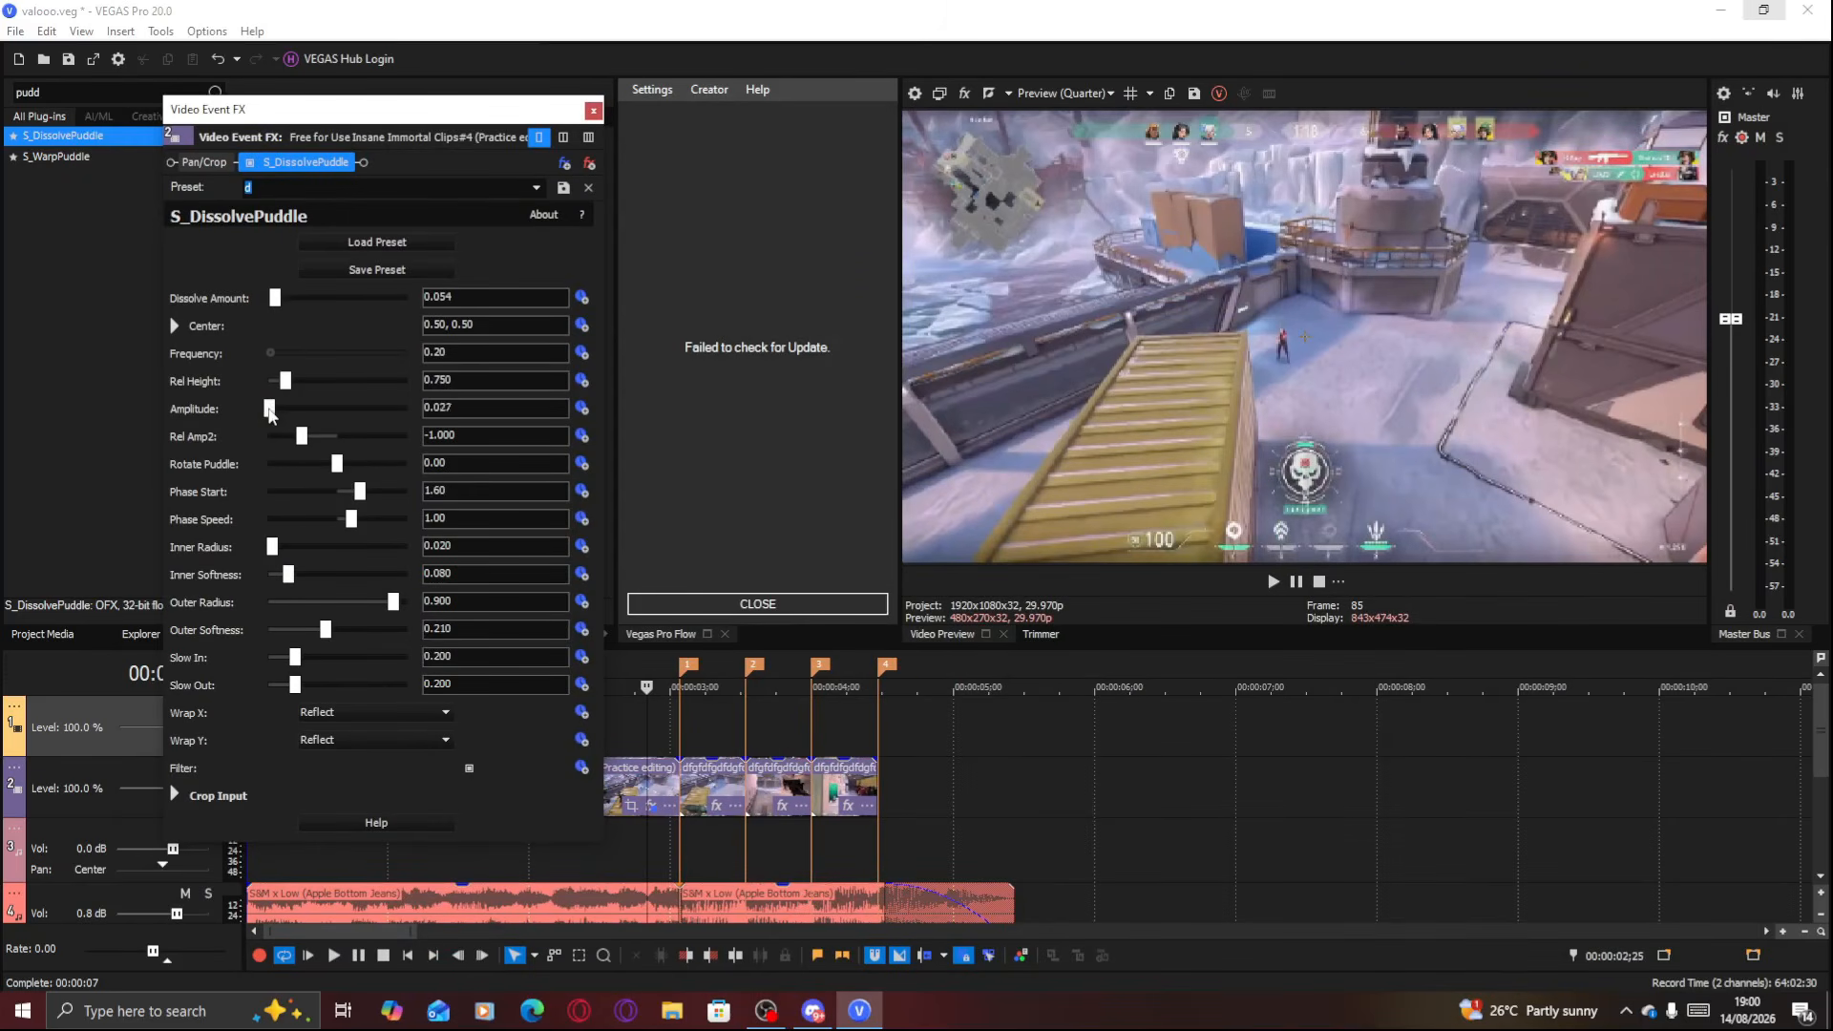
Tune the opening clip's S_DissolvePuddle with Amplitude 2.000, Dissolve Amount 0.070 and the center at 0.51, 0.50
{"action": "left_click_drag", "start_coordinate": [275, 411], "coordinate": [425, 415]}
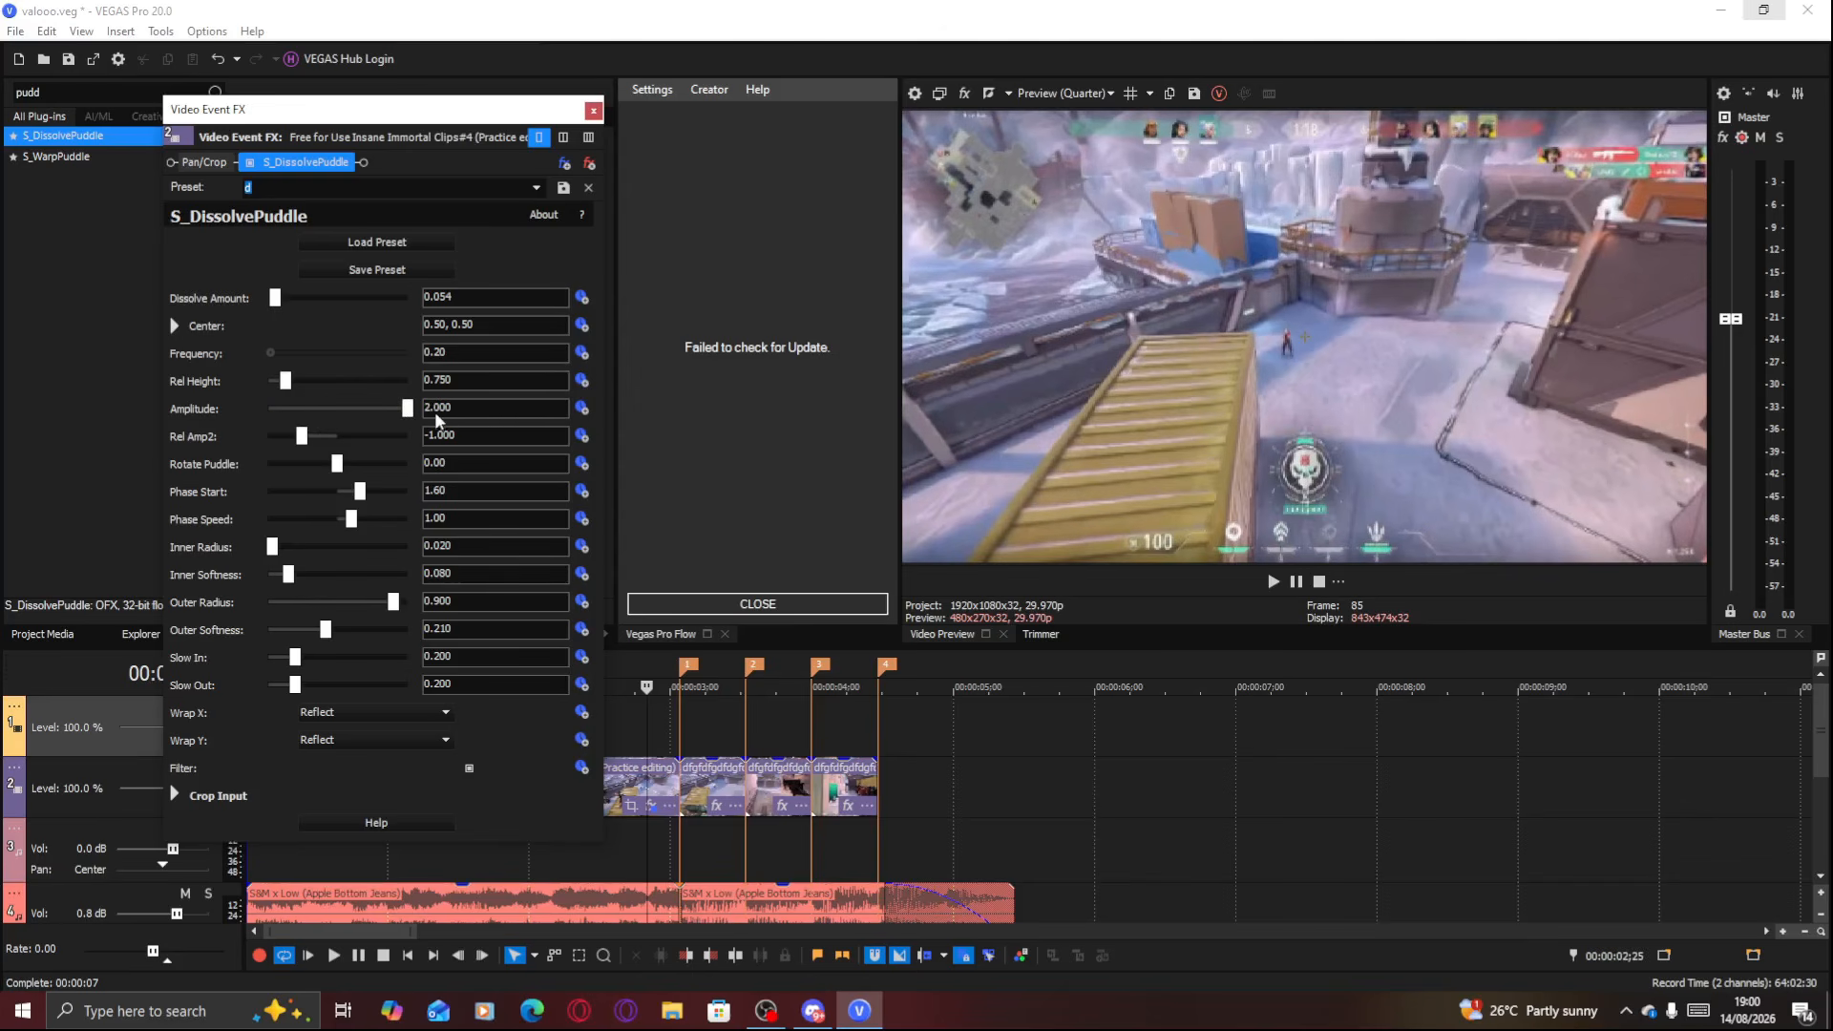
{"action": "left_click", "coordinate": [311, 408]}
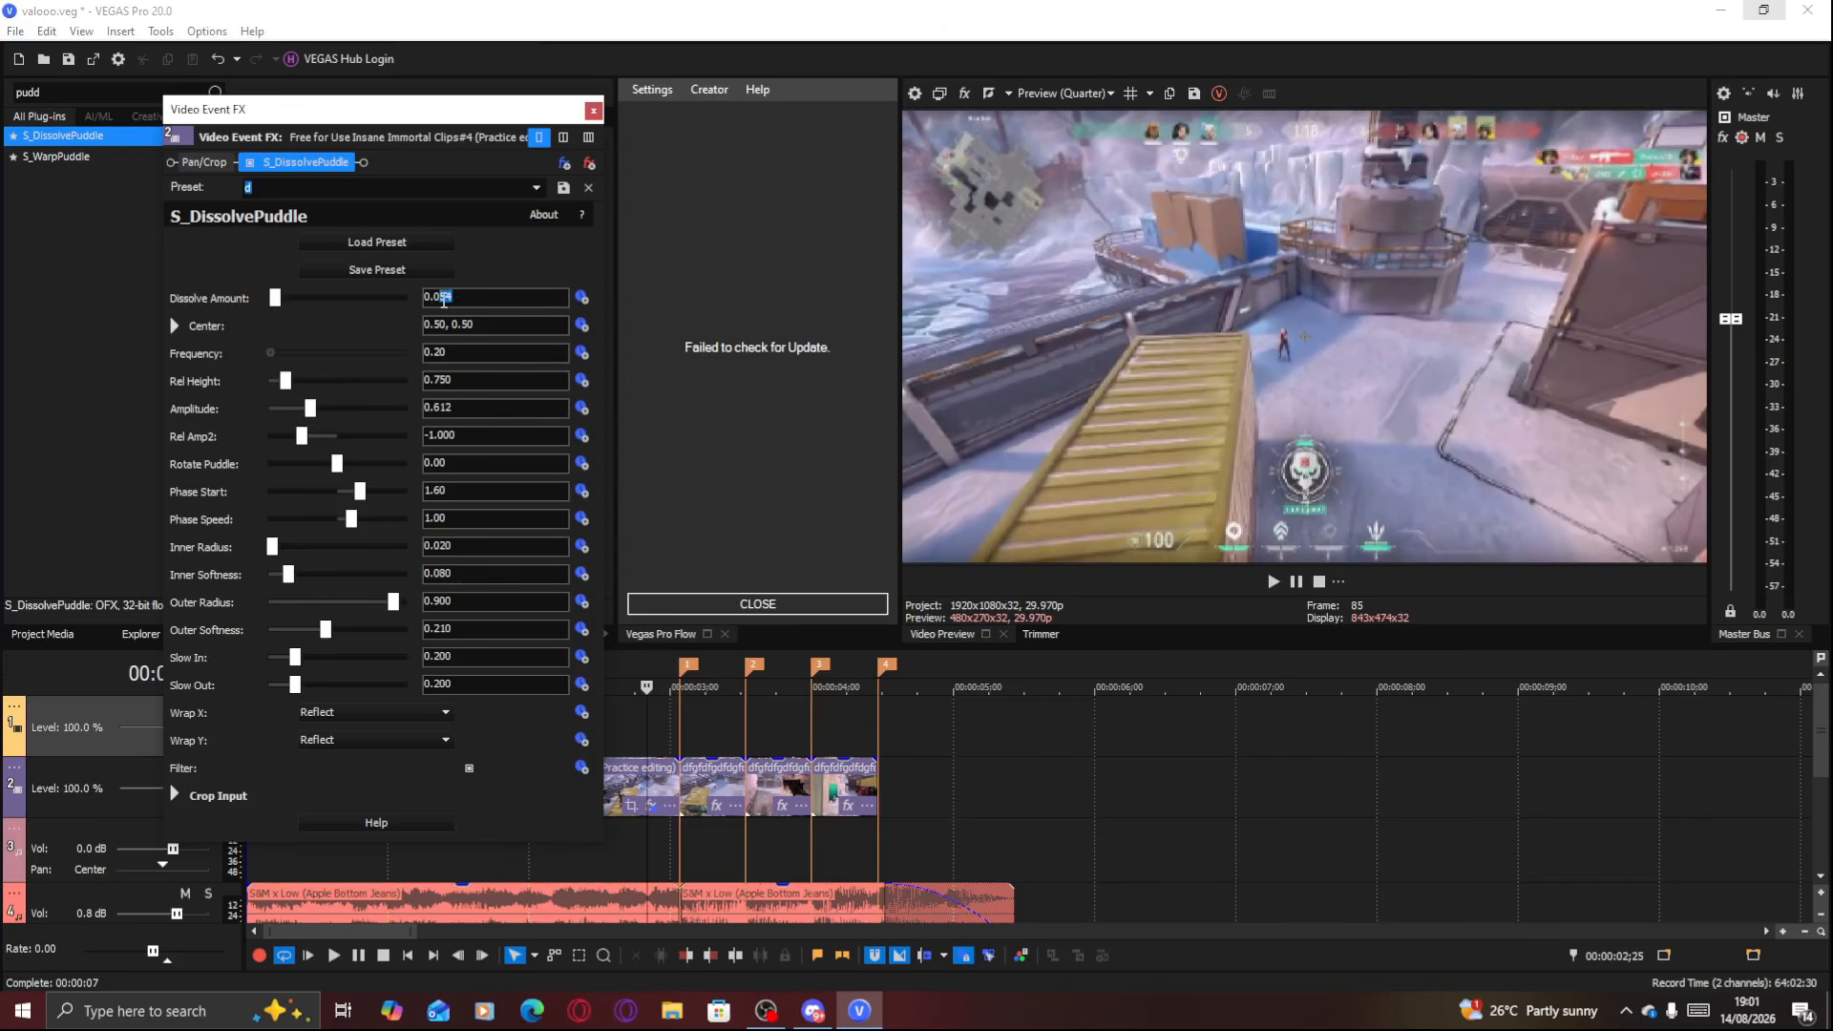
{"action": "key", "text": "Return"}
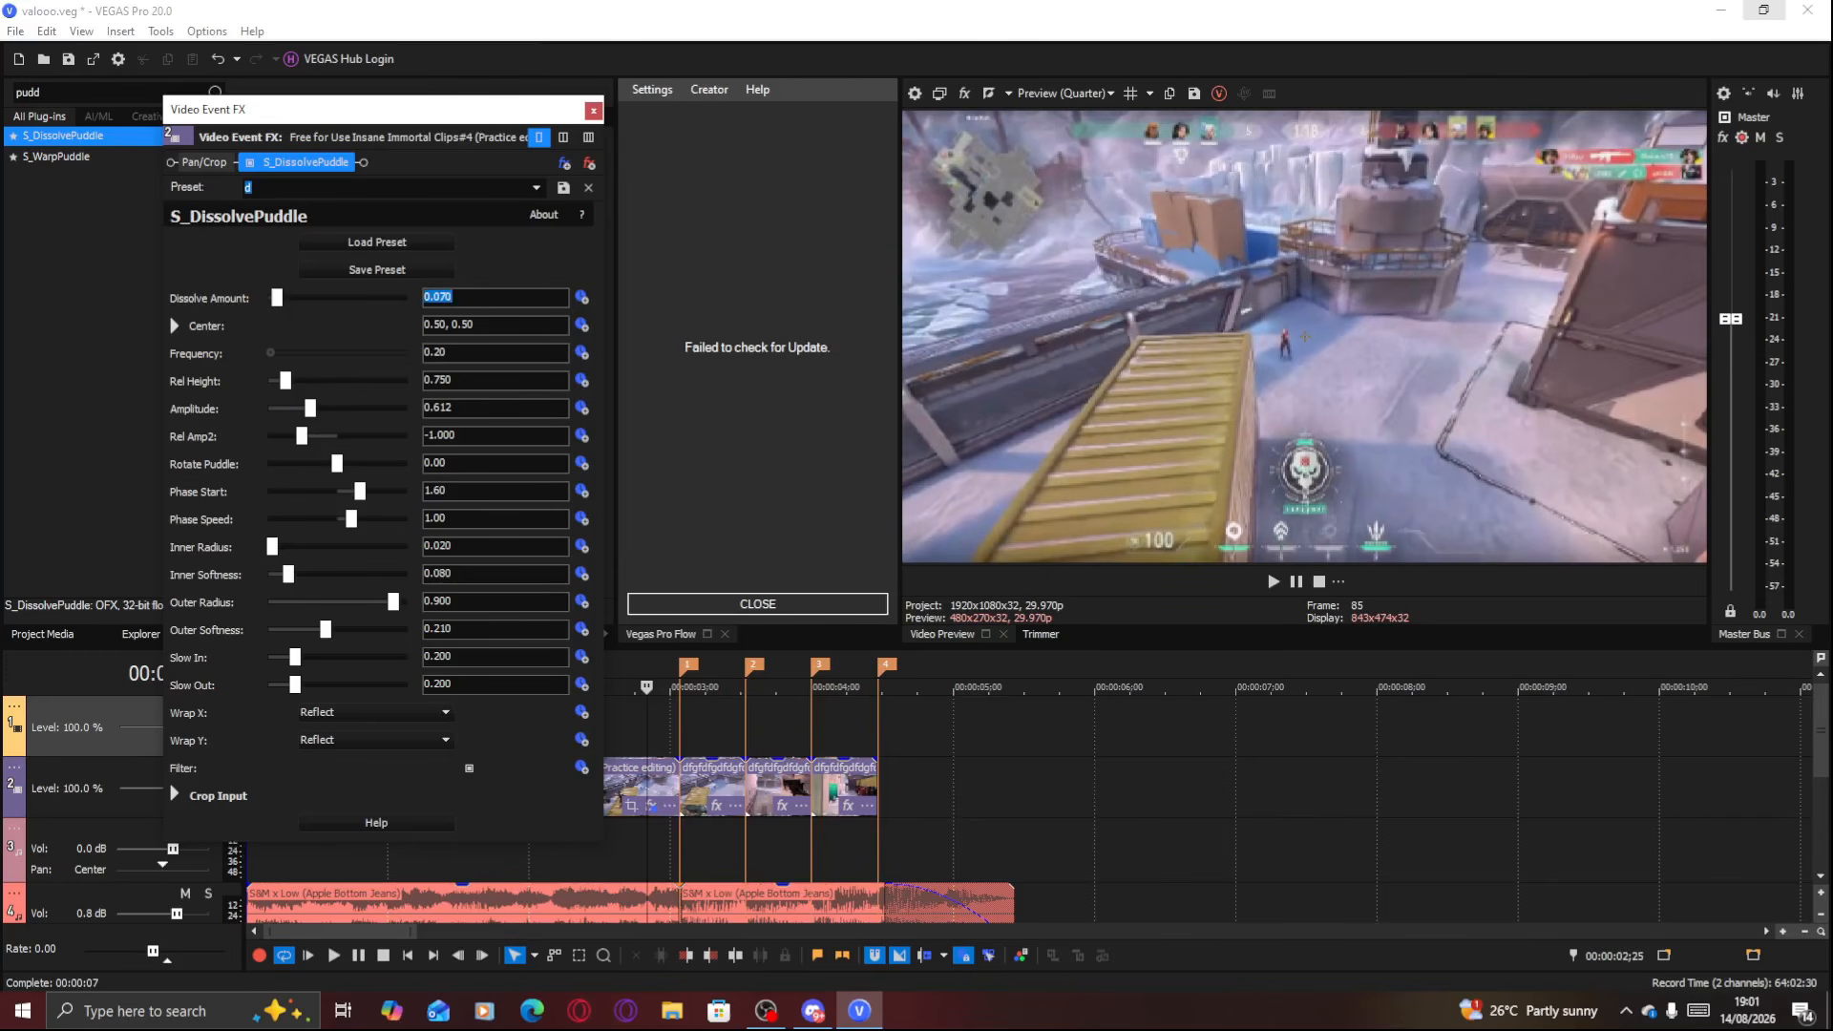
{"action": "left_click_drag", "start_coordinate": [312, 411], "coordinate": [458, 428]}
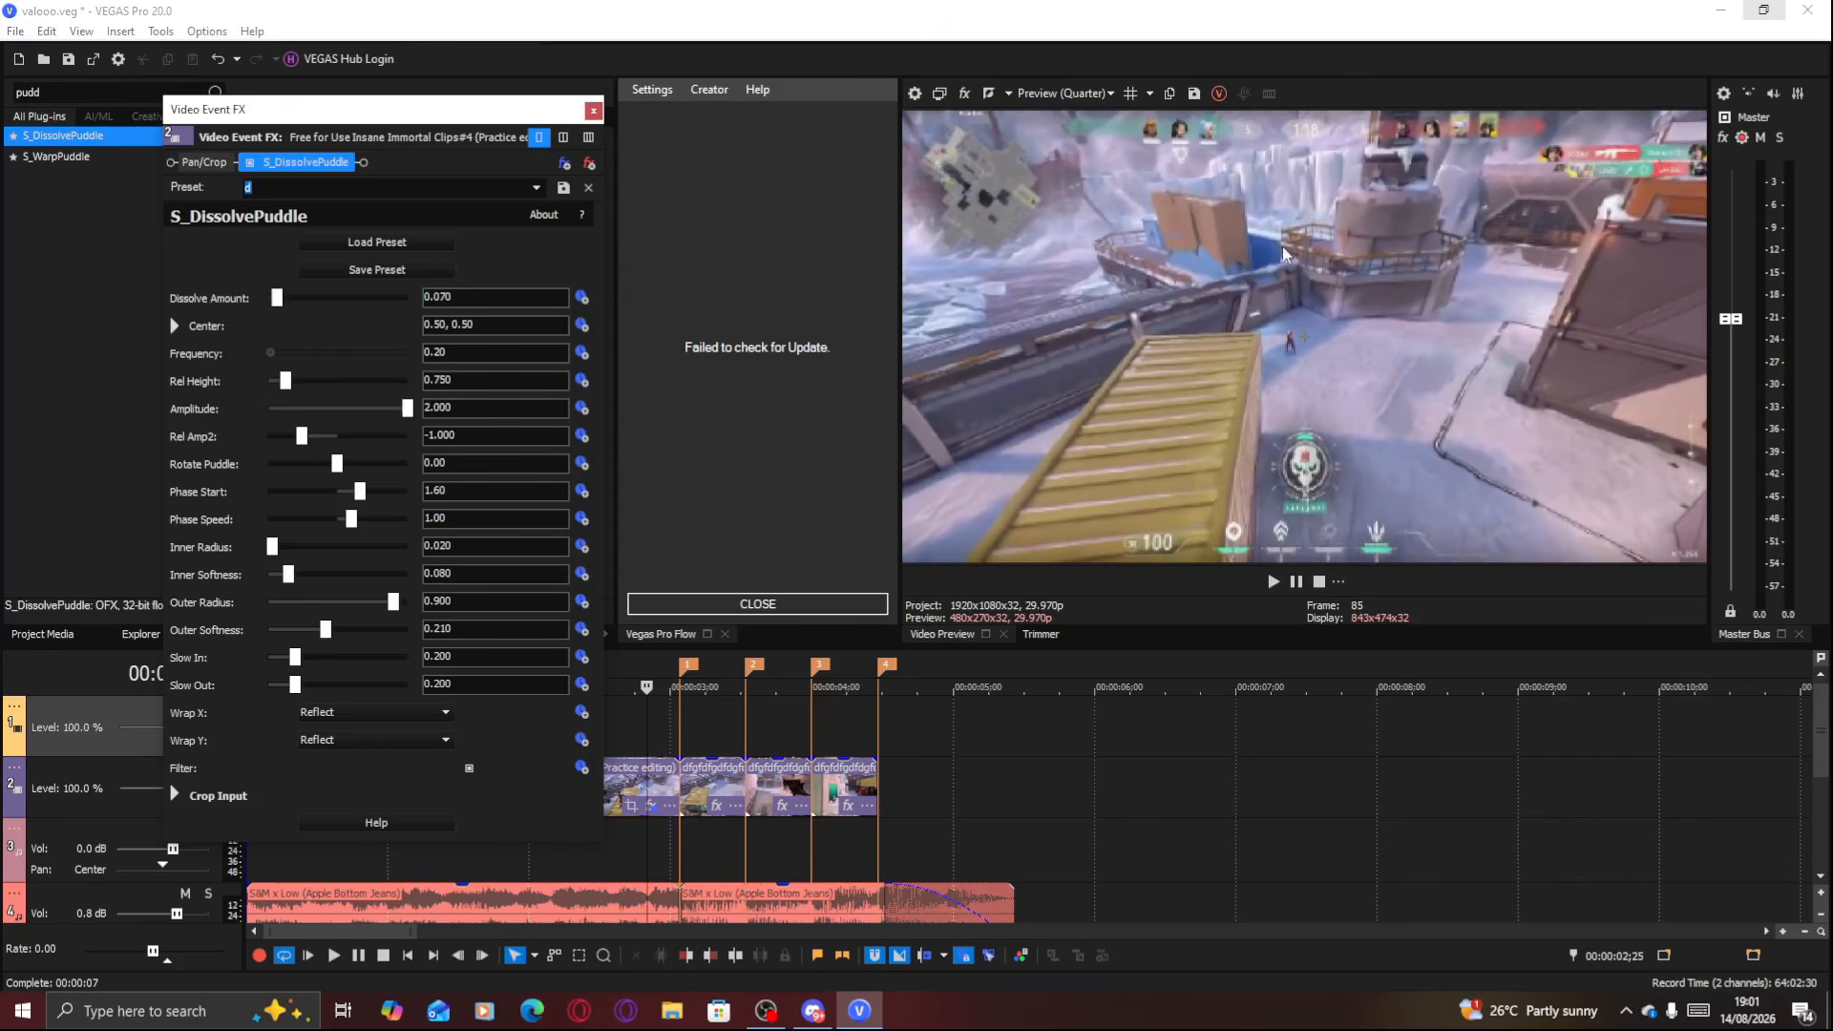
{"action": "mouse_move", "coordinate": [1304, 336]}
{"action": "left_mouse_down"}
{"action": "mouse_move", "coordinate": [1277, 342]}
{"action": "mouse_move", "coordinate": [1312, 340]}
{"action": "left_mouse_up"}
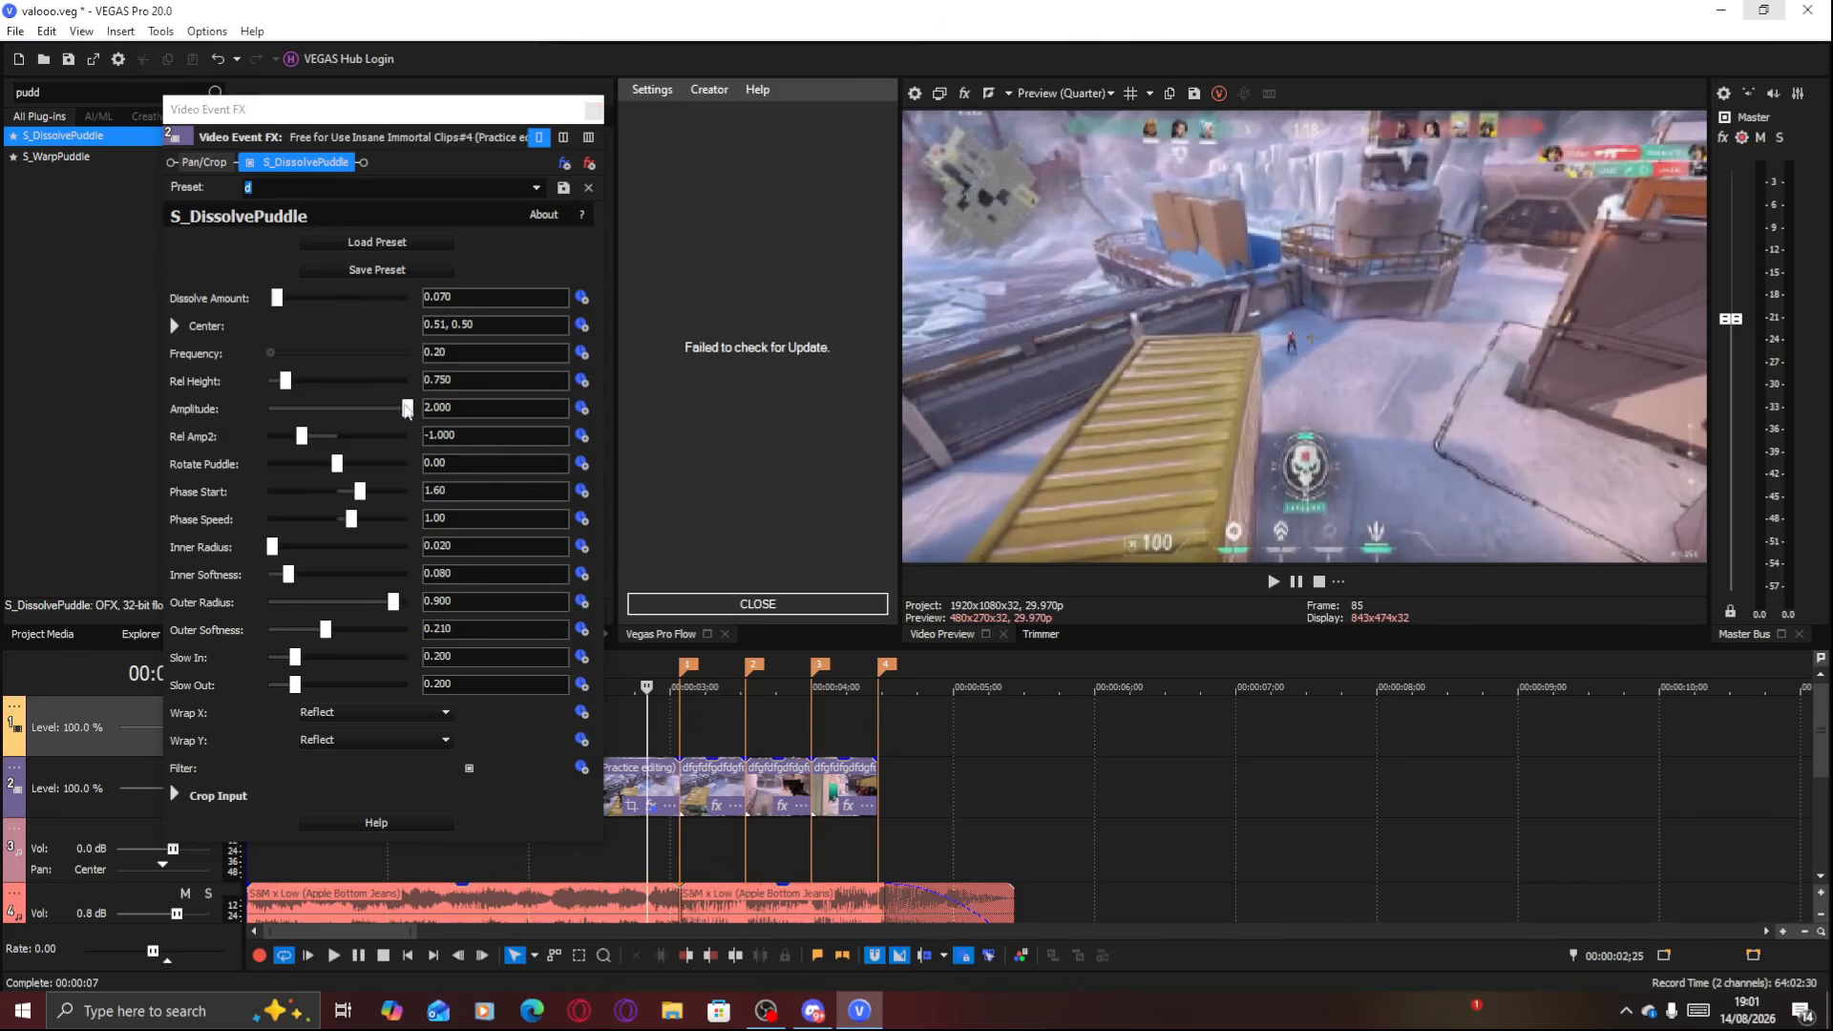
Set Amplitude to 0.000 with keyframe animation enabled, and dismiss the update notice
{"action": "left_click_drag", "start_coordinate": [407, 409], "coordinate": [267, 409]}
{"action": "left_click", "coordinate": [581, 407]}
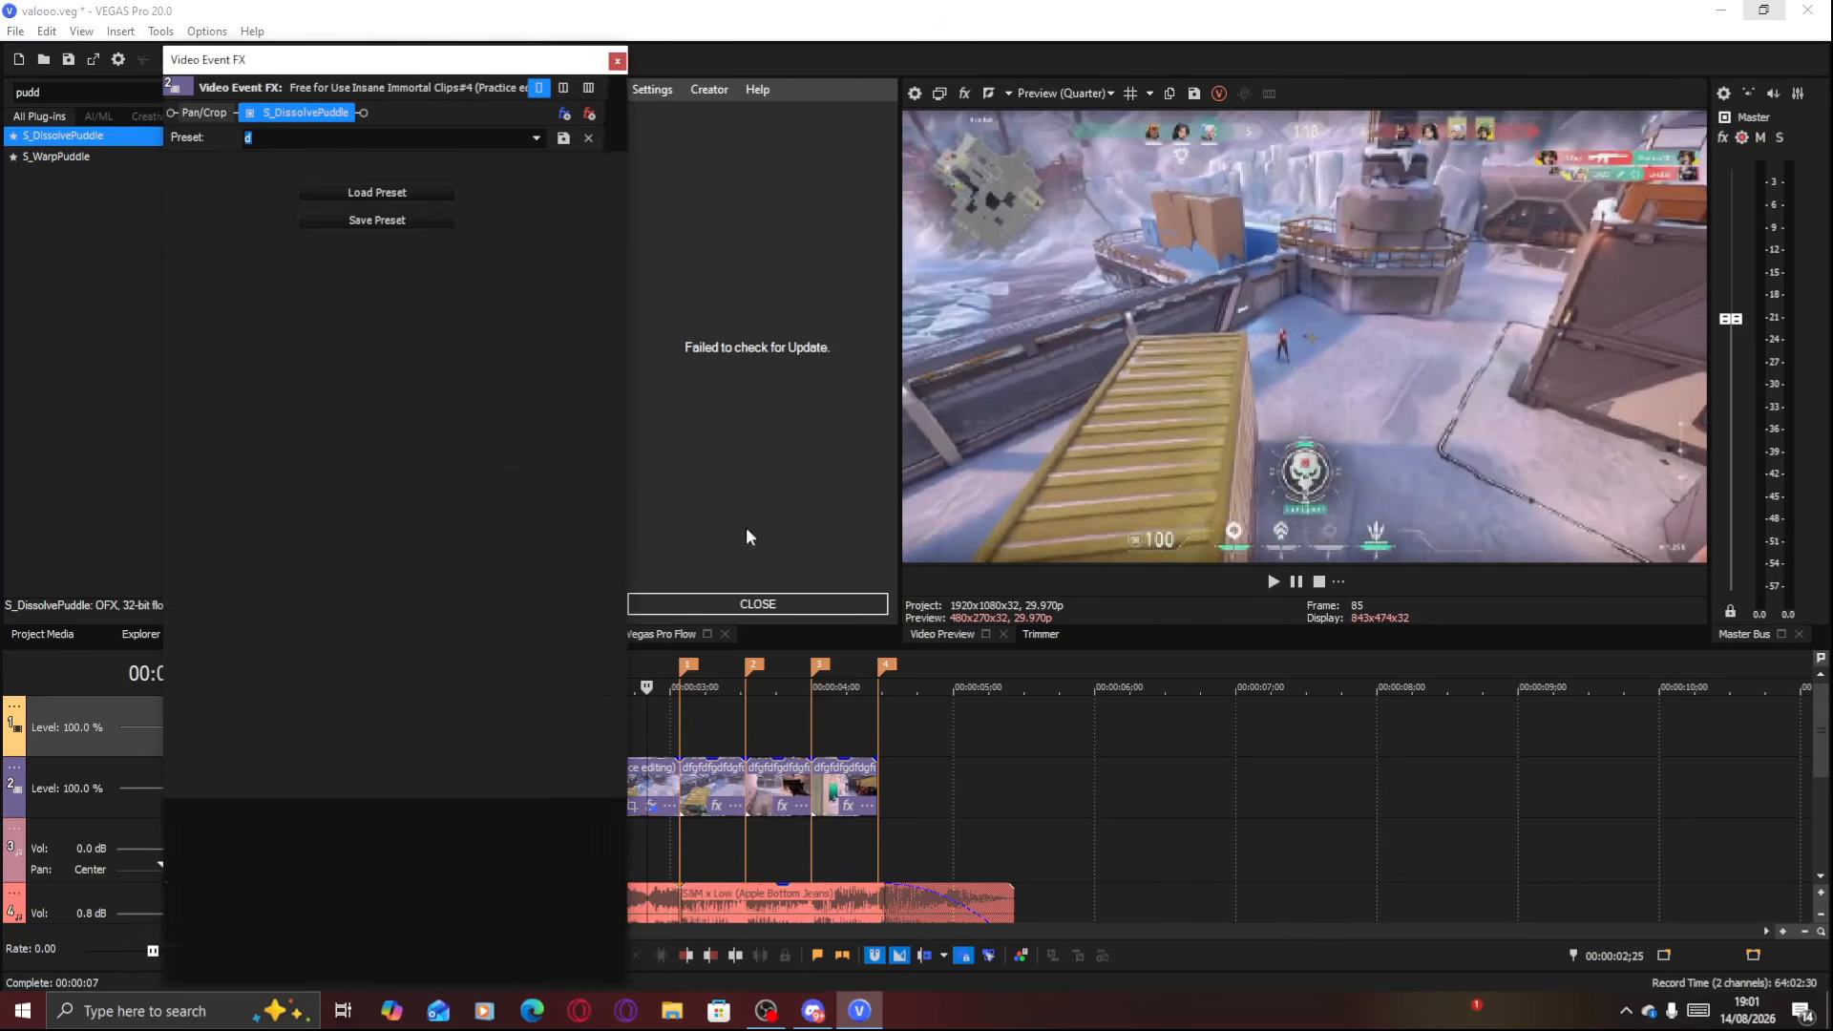
{"action": "left_click", "coordinate": [757, 604]}
{"action": "left_click_drag", "start_coordinate": [471, 59], "coordinate": [319, 44]}
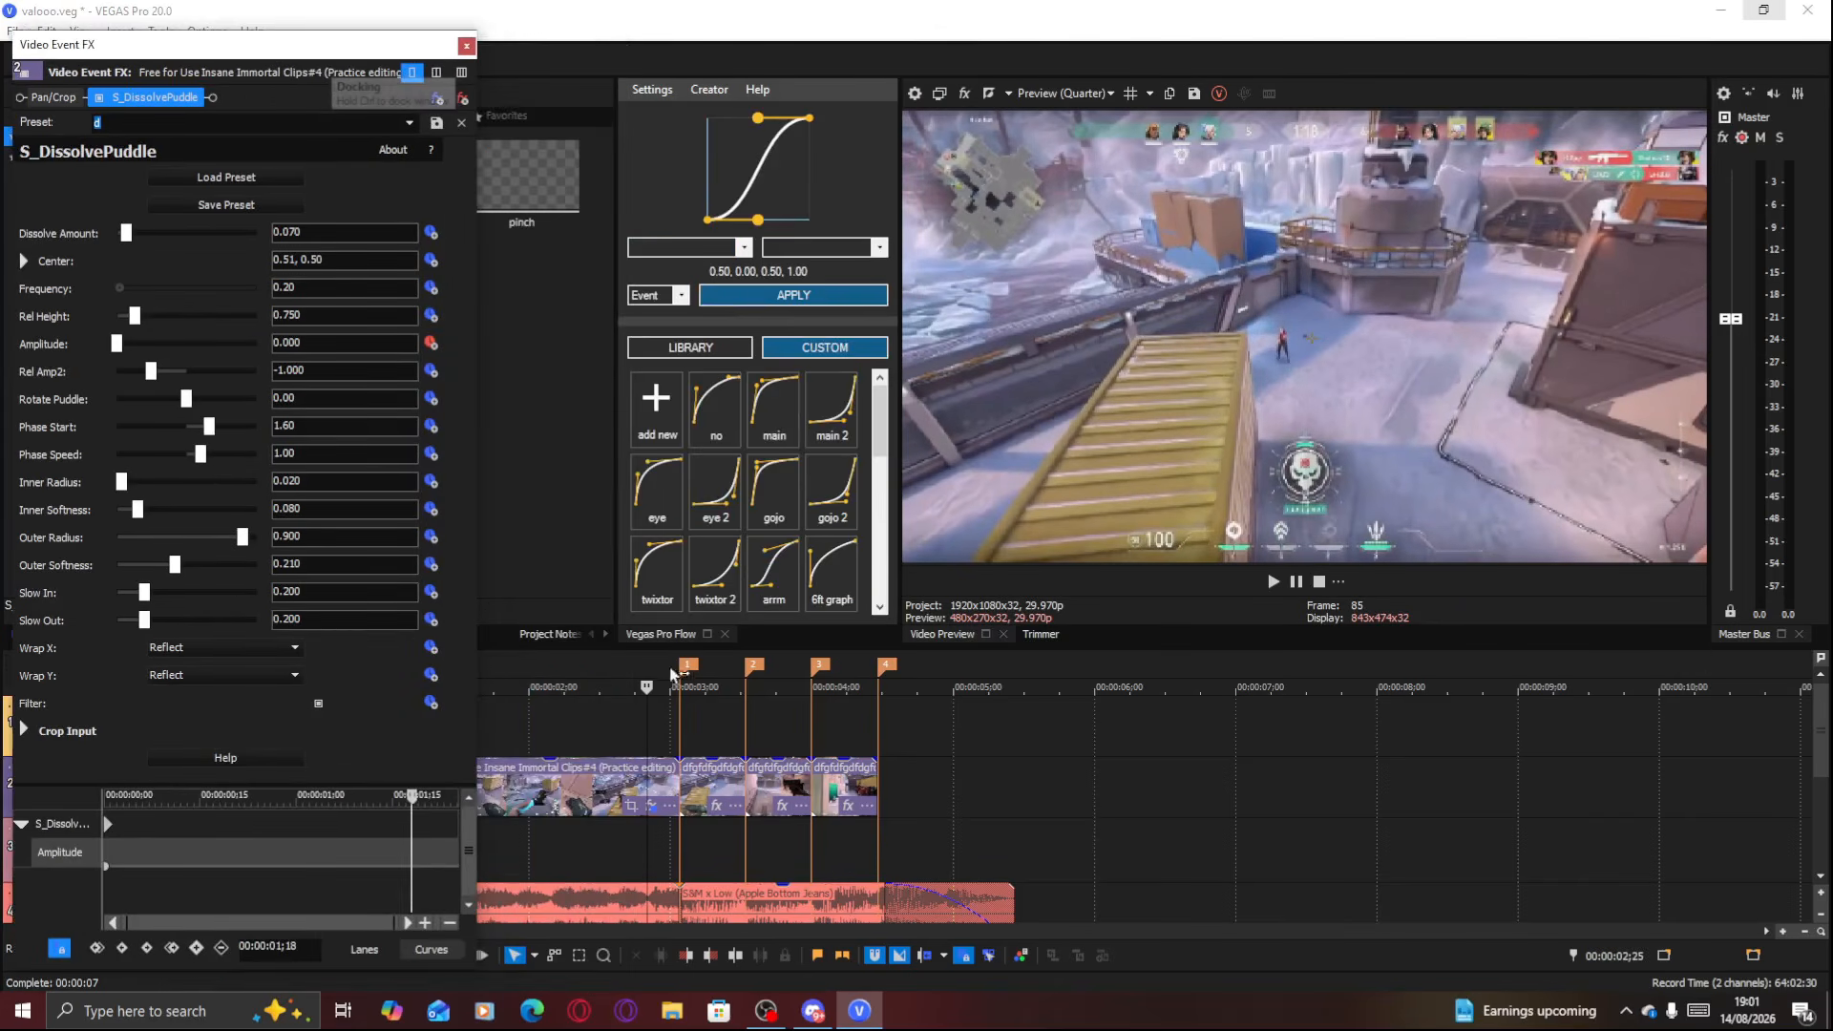
Add a second Amplitude keyframe at 0.000 near the opening clip's end, at about 00:00:01;18 in the effect's keyframe timeline
{"action": "left_click", "coordinate": [672, 777]}
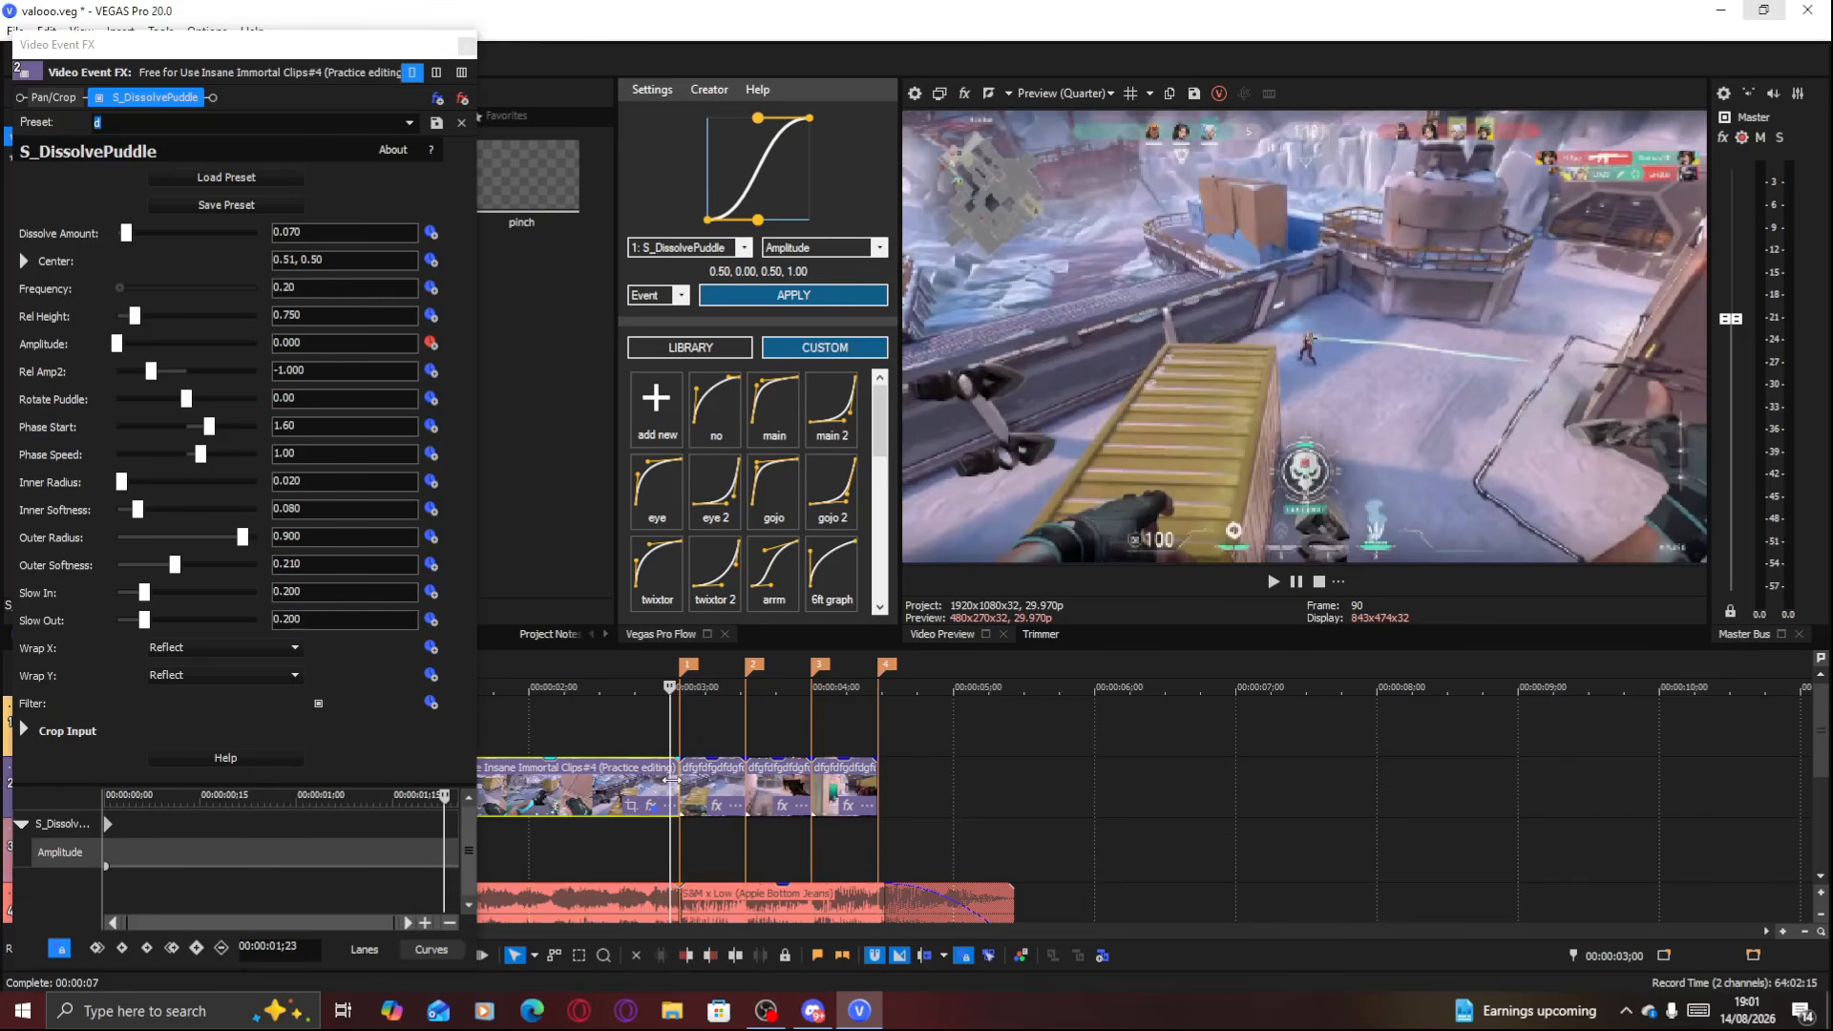
{"action": "mouse_move", "coordinate": [402, 868]}
{"action": "left_mouse_down"}
{"action": "mouse_move", "coordinate": [466, 880]}
{"action": "mouse_move", "coordinate": [426, 875]}
{"action": "left_mouse_up"}
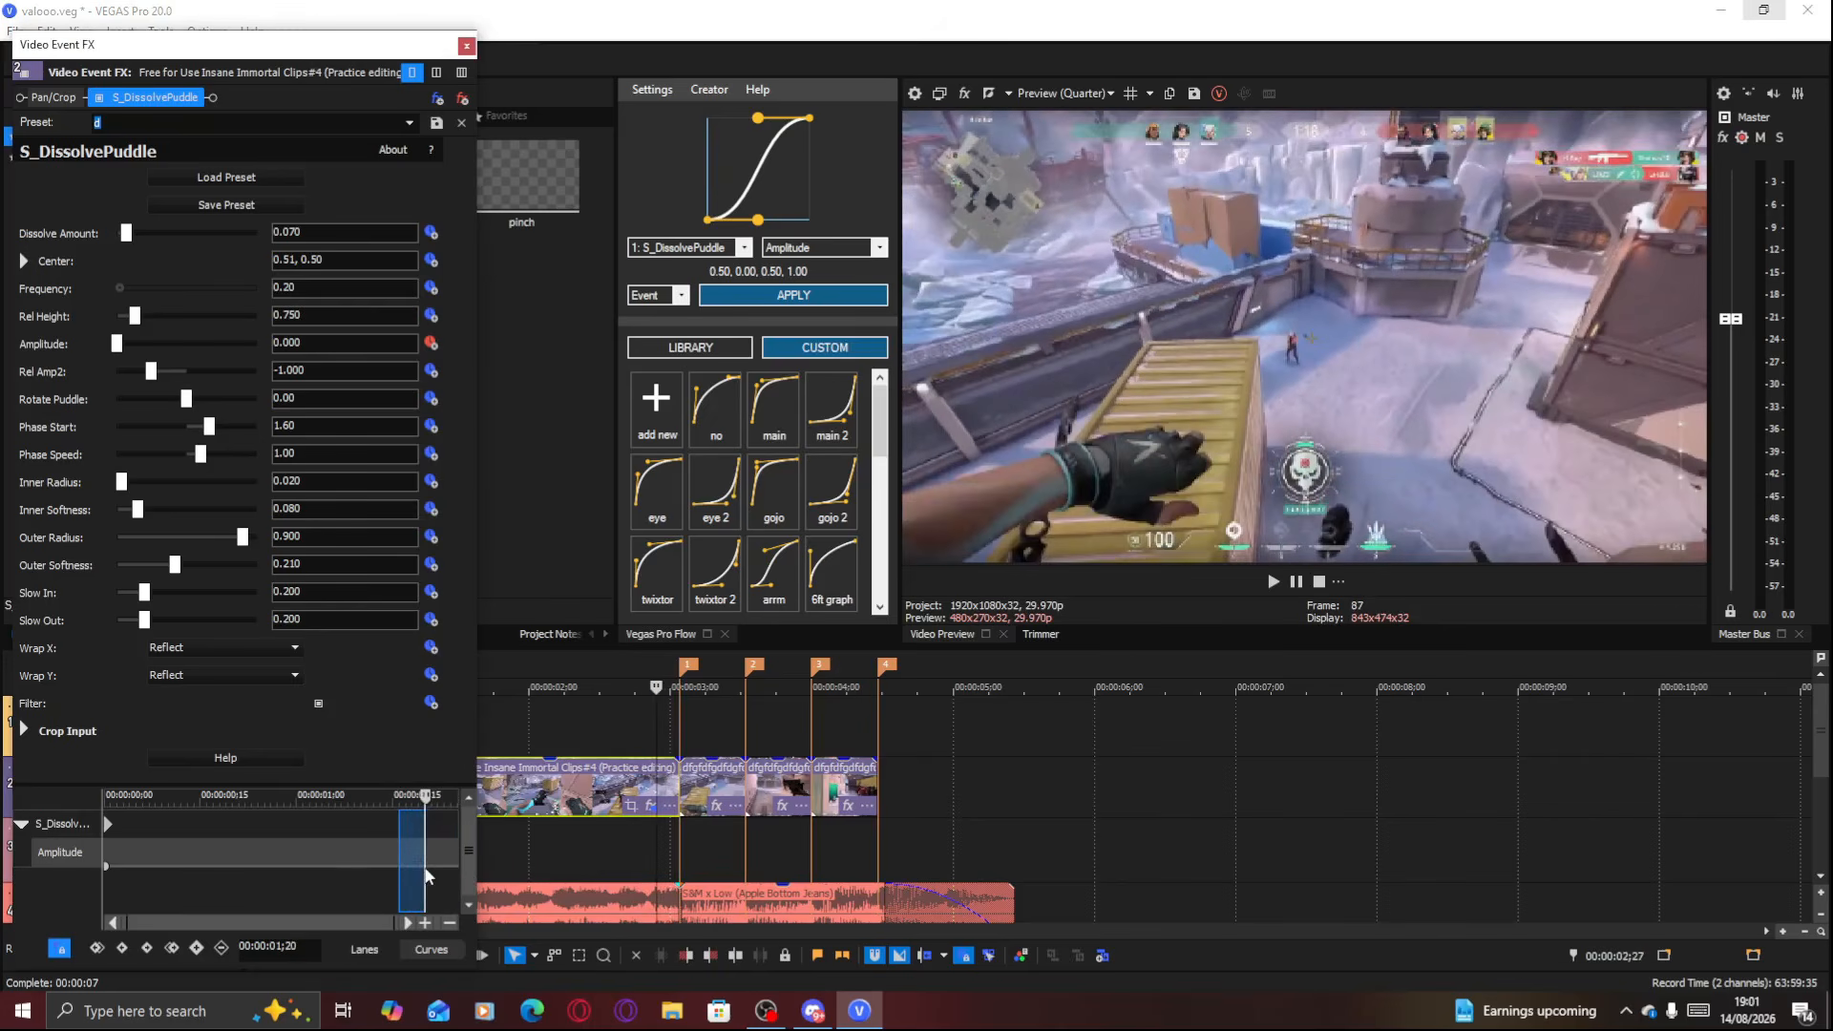
{"action": "mouse_move", "coordinate": [425, 866]}
{"action": "left_mouse_down"}
{"action": "mouse_move", "coordinate": [446, 870]}
{"action": "mouse_move", "coordinate": [409, 868]}
{"action": "mouse_move", "coordinate": [449, 865]}
{"action": "left_mouse_up"}
{"action": "left_click", "coordinate": [579, 786]}
{"action": "key", "text": "space"}
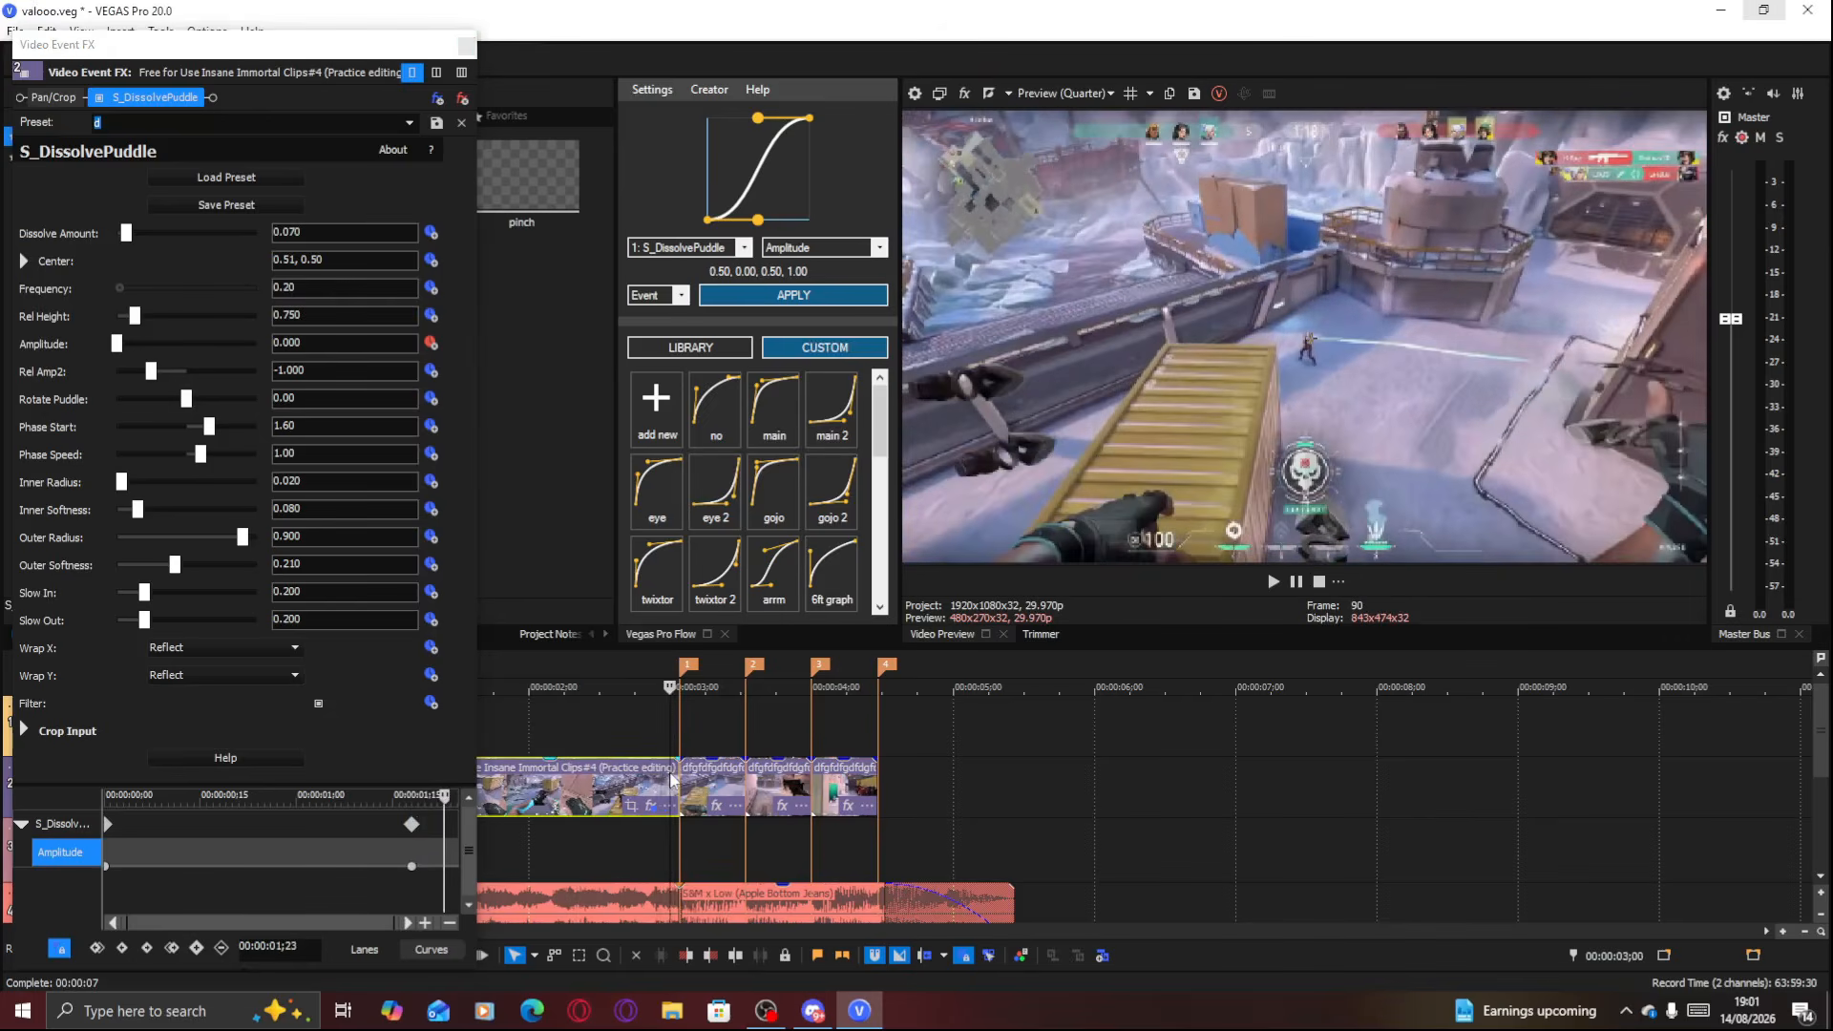
Keyframe Amplitude at 2.000 on the project frame 00:00:03;01, one frame before the first song marker
{"action": "scroll", "coordinate": [1105, 804], "scroll_direction": "up", "scroll_amount": 4}
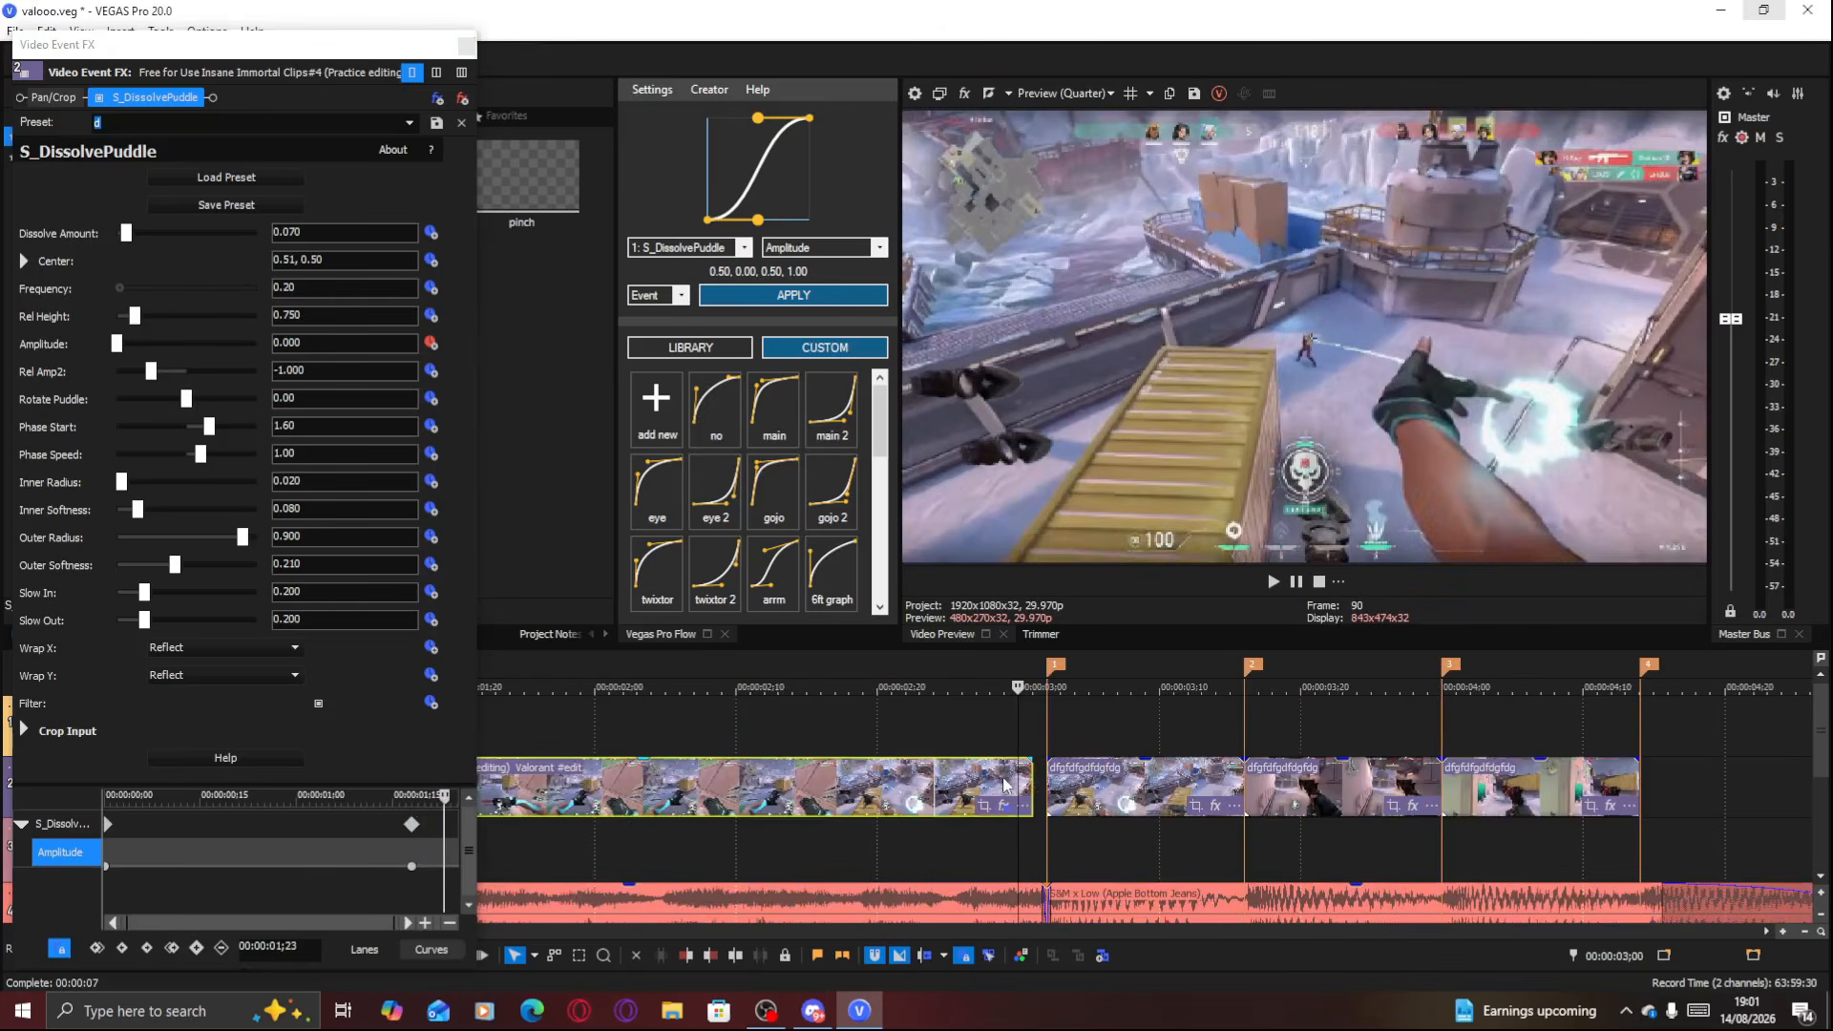
{"action": "key", "text": "Right"}
{"action": "key", "text": "Right"}
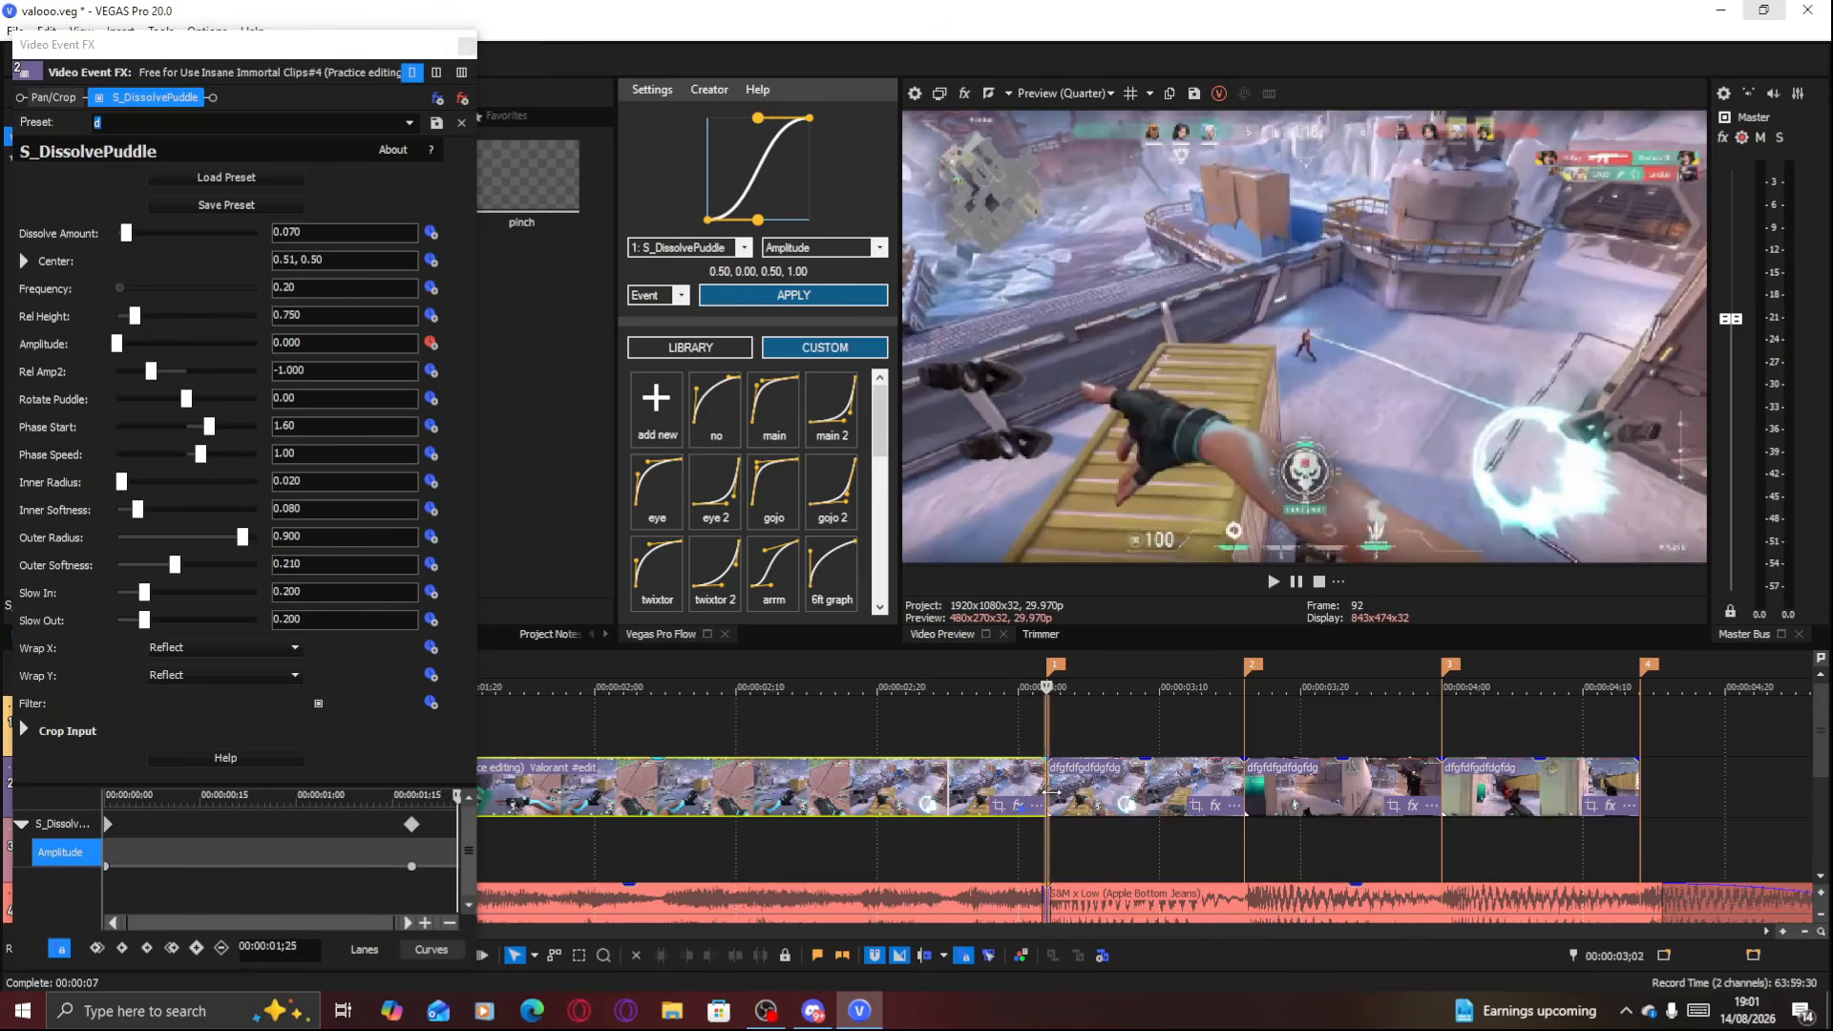
{"action": "key", "text": "Left"}
{"action": "key", "text": "Left"}
{"action": "mouse_move", "coordinate": [1021, 787]}
{"action": "left_mouse_down"}
{"action": "mouse_move", "coordinate": [1147, 779]}
{"action": "mouse_move", "coordinate": [1012, 781]}
{"action": "mouse_move", "coordinate": [1032, 782]}
{"action": "left_mouse_up"}
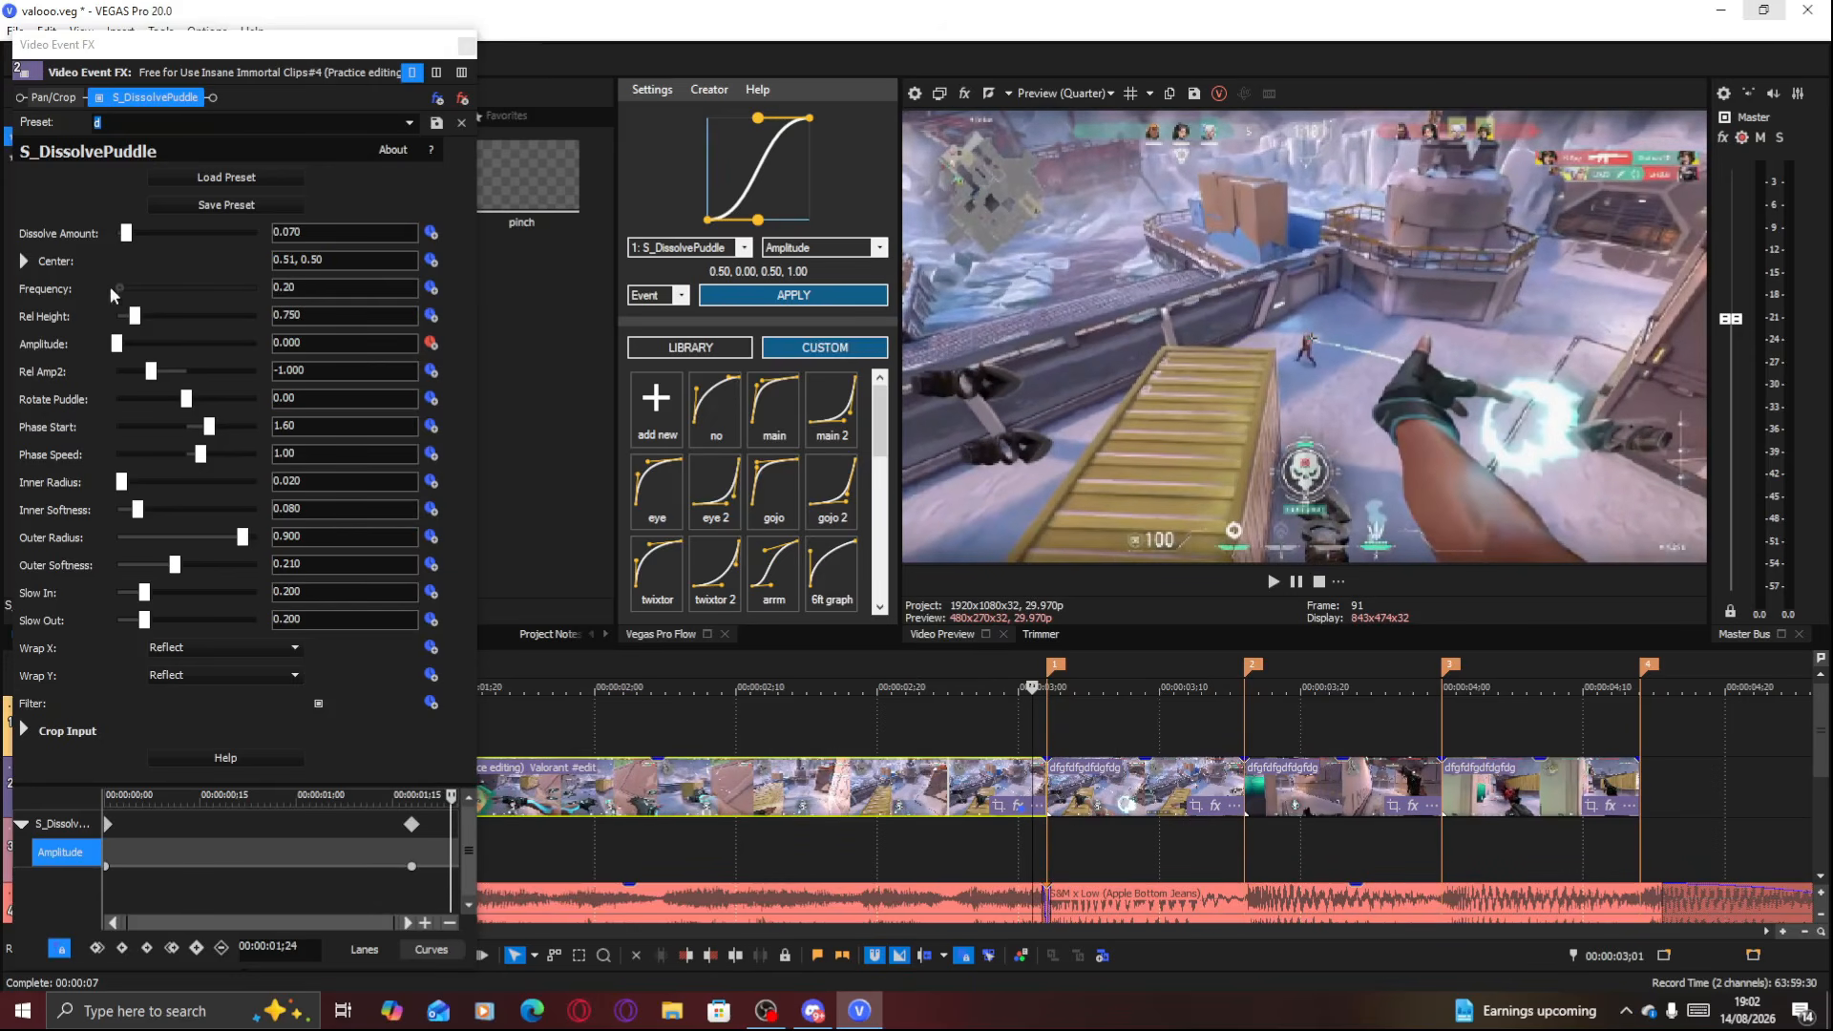
{"action": "left_click_drag", "start_coordinate": [118, 343], "coordinate": [352, 366]}
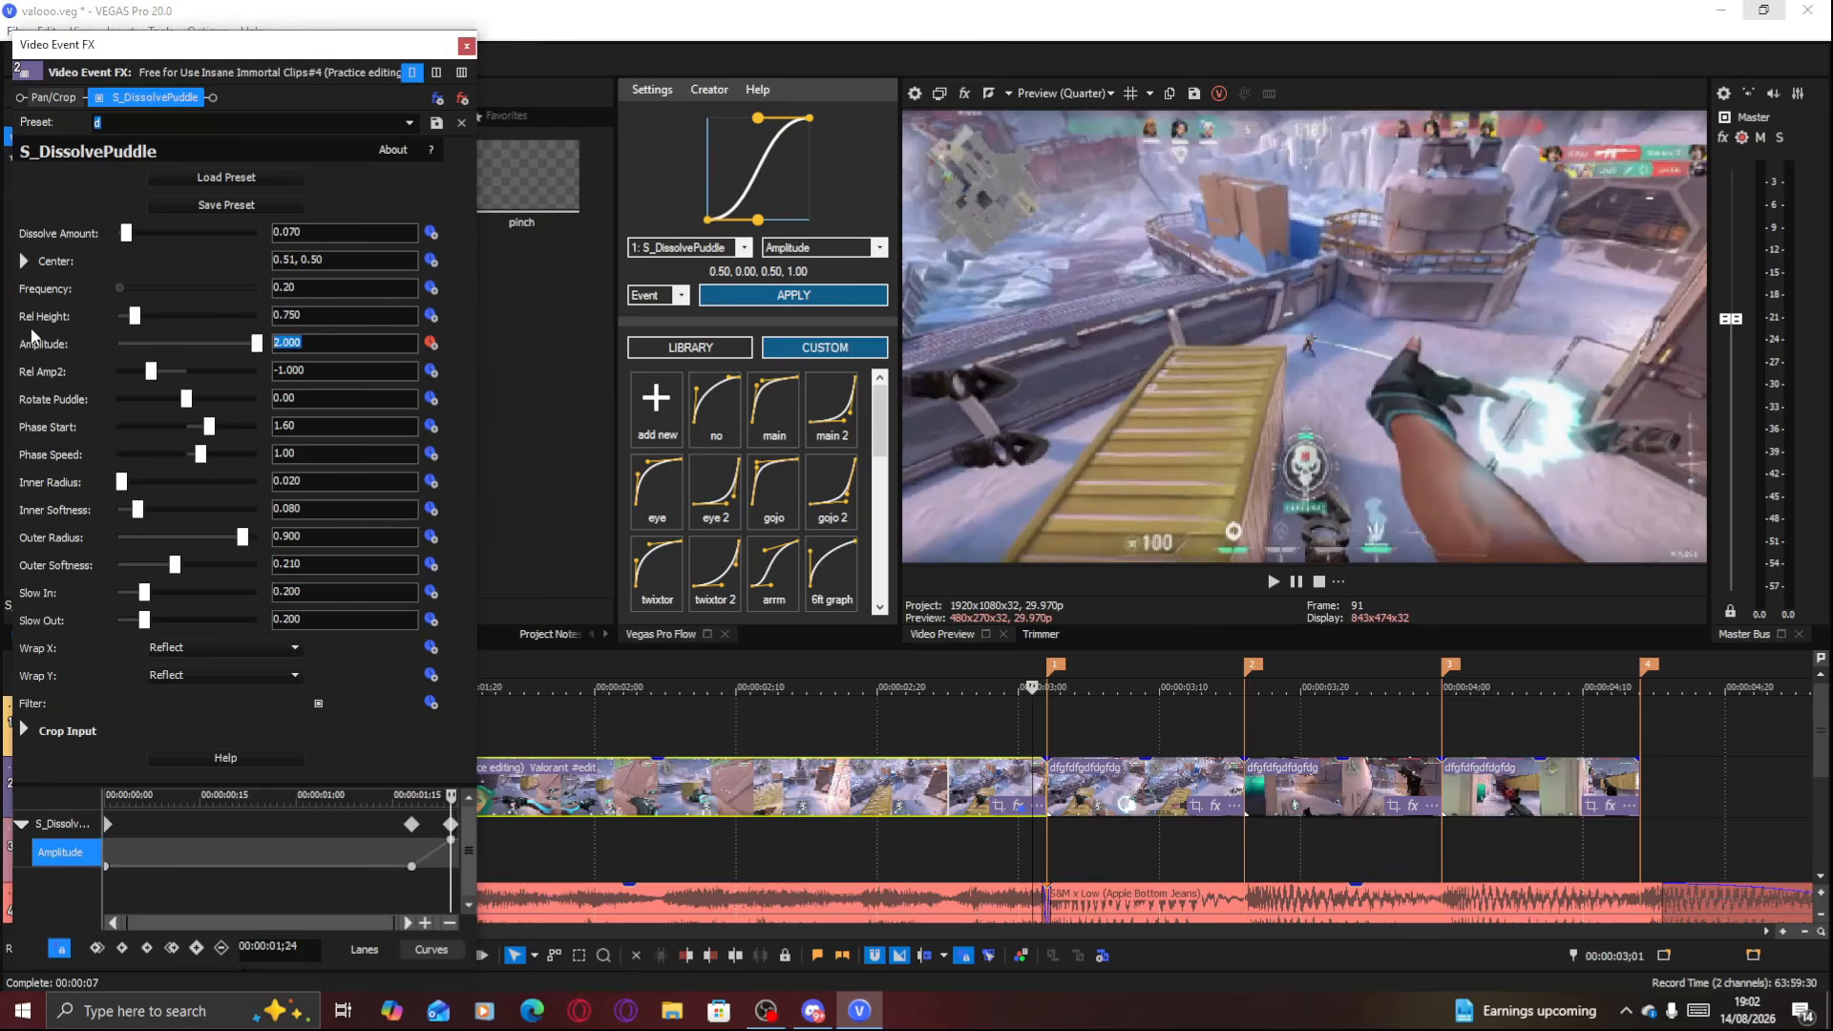
Try Amplitude values of 3, 6, 4 and 5 on the last keyframe
{"action": "type", "text": "3"}
{"action": "key", "text": "Return"}
{"action": "type", "text": "6"}
{"action": "key", "text": "Return"}
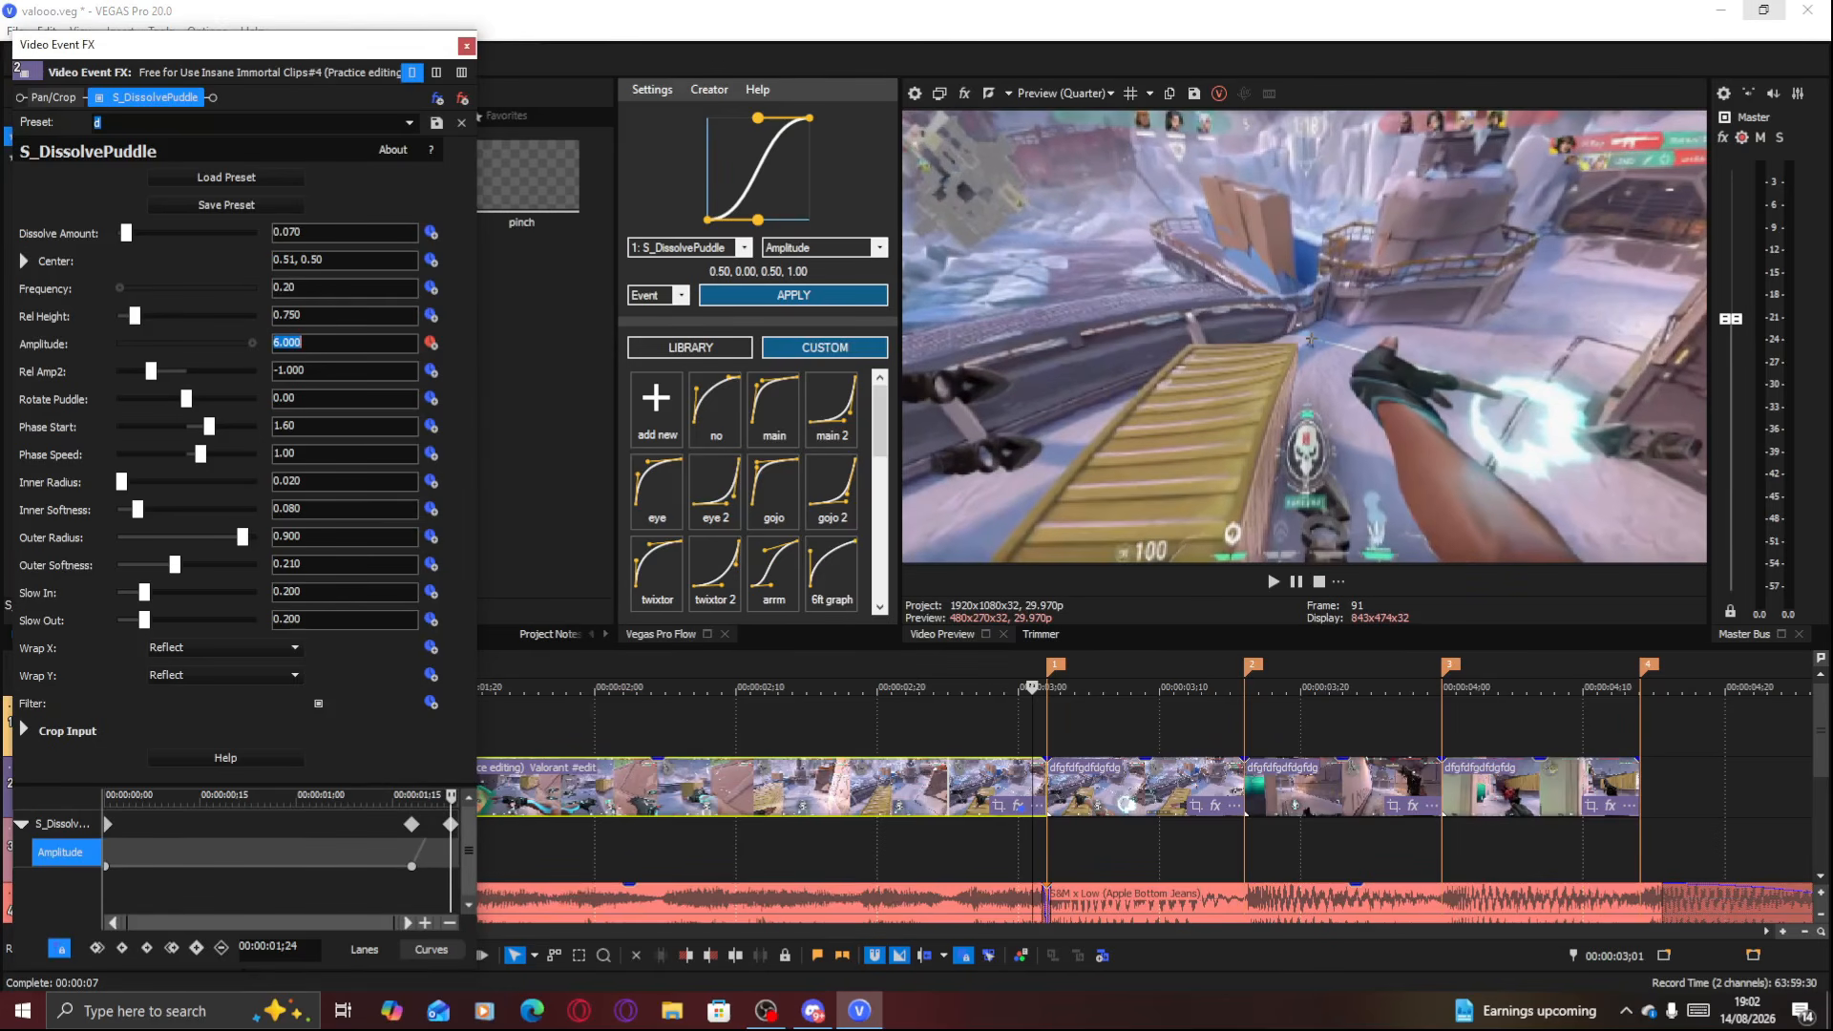
{"action": "type", "text": "4"}
{"action": "key", "text": "Return"}
{"action": "type", "text": "5"}
{"action": "key", "text": "Return"}
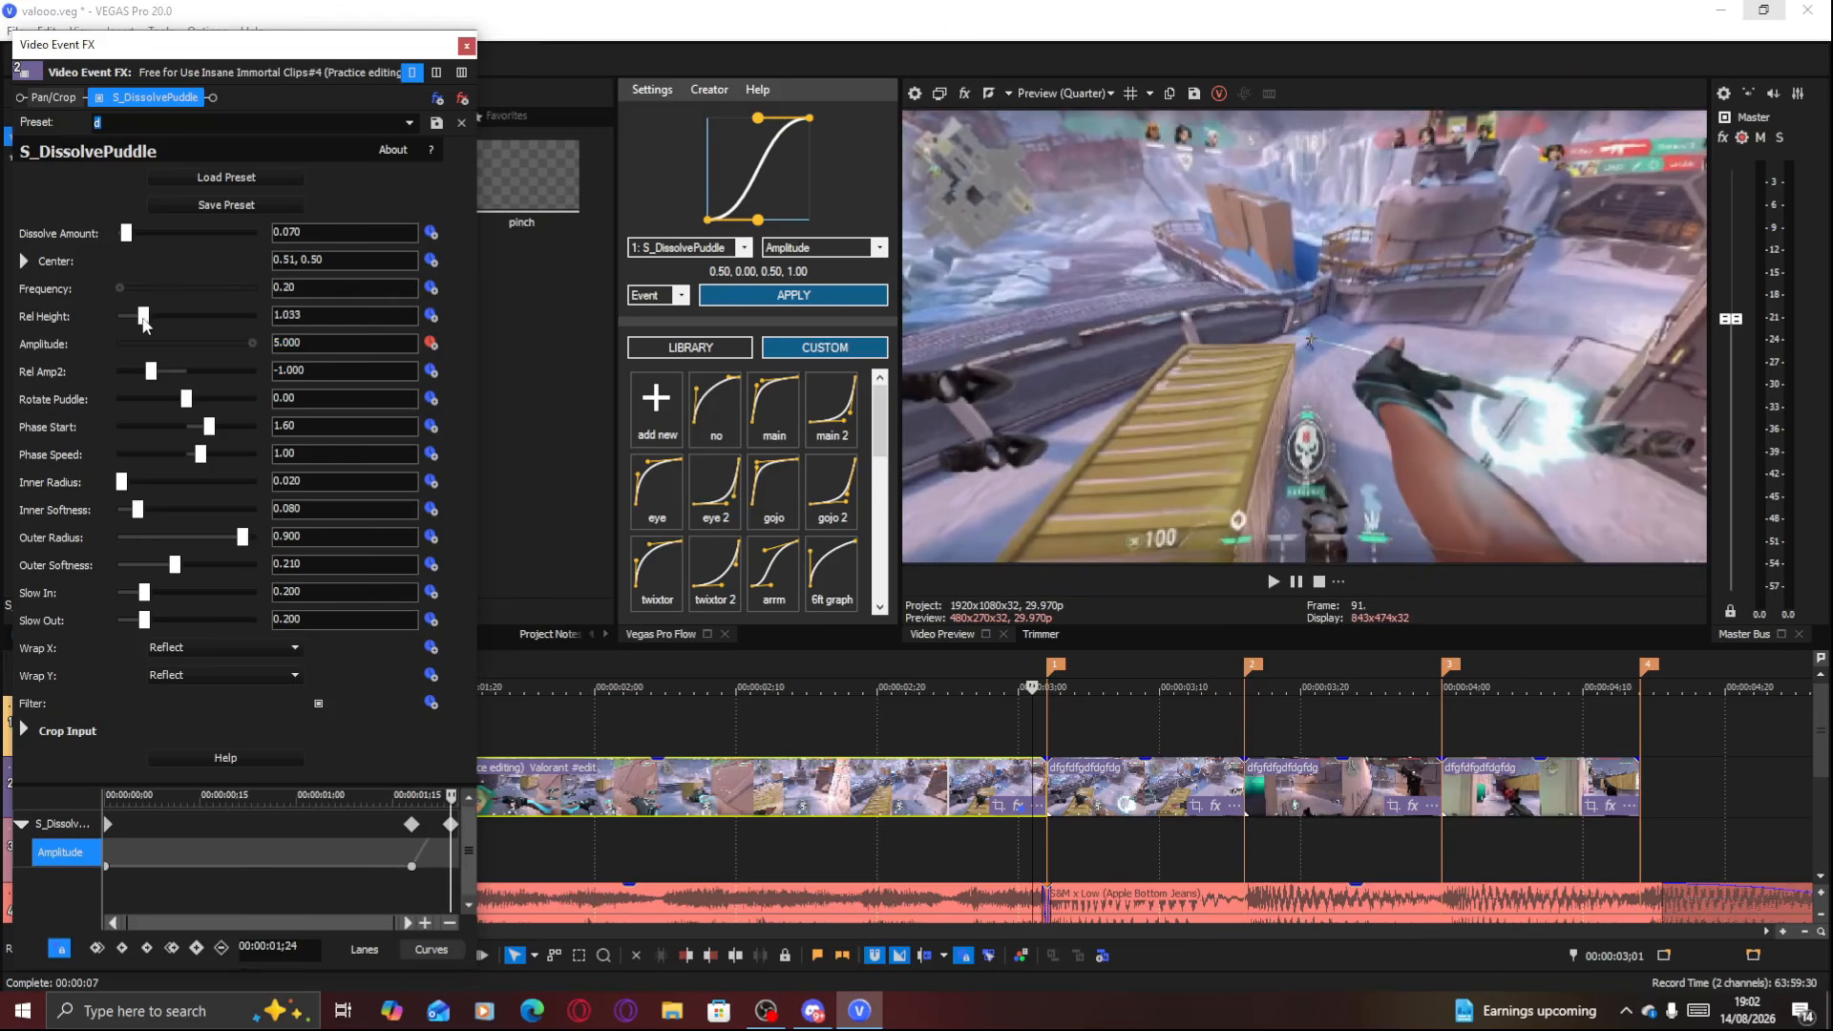
Adjust the puddle's Rel Height to 0.733 and its Dissolve Amount to 0.109
{"action": "left_click_drag", "start_coordinate": [137, 322], "coordinate": [137, 322]}
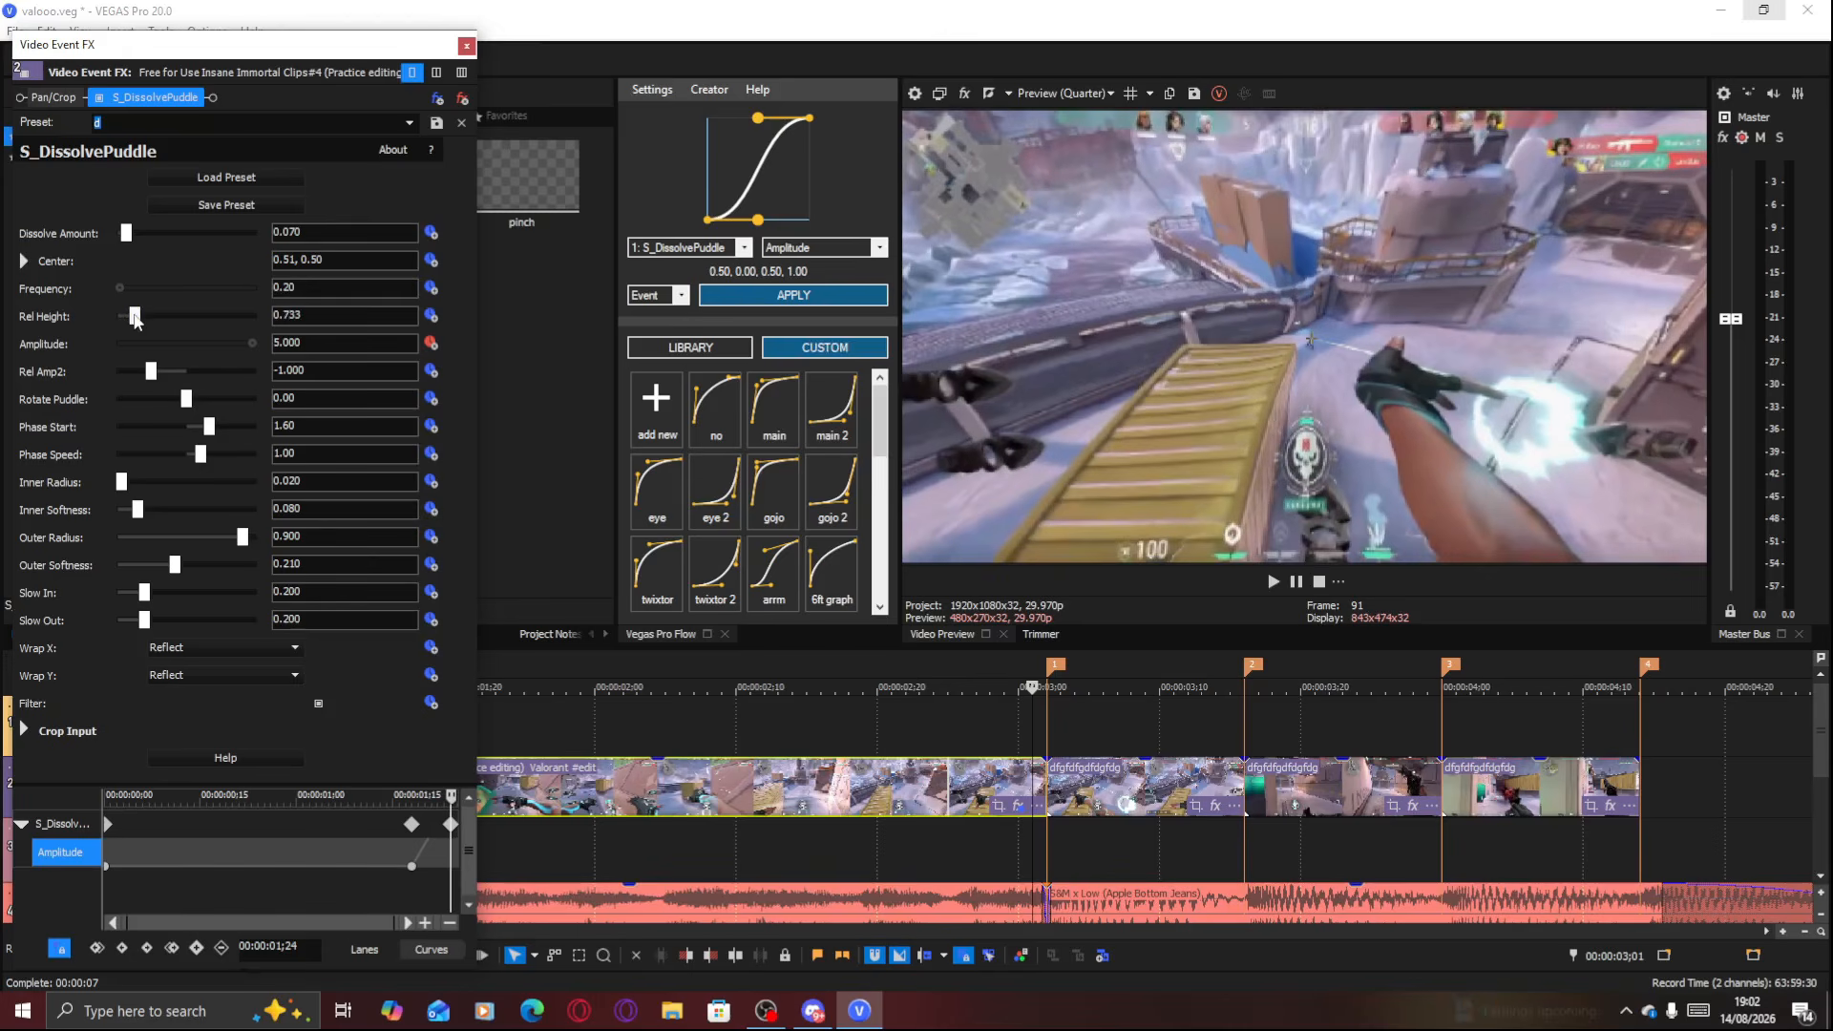
{"action": "left_click_drag", "start_coordinate": [127, 239], "coordinate": [133, 243]}
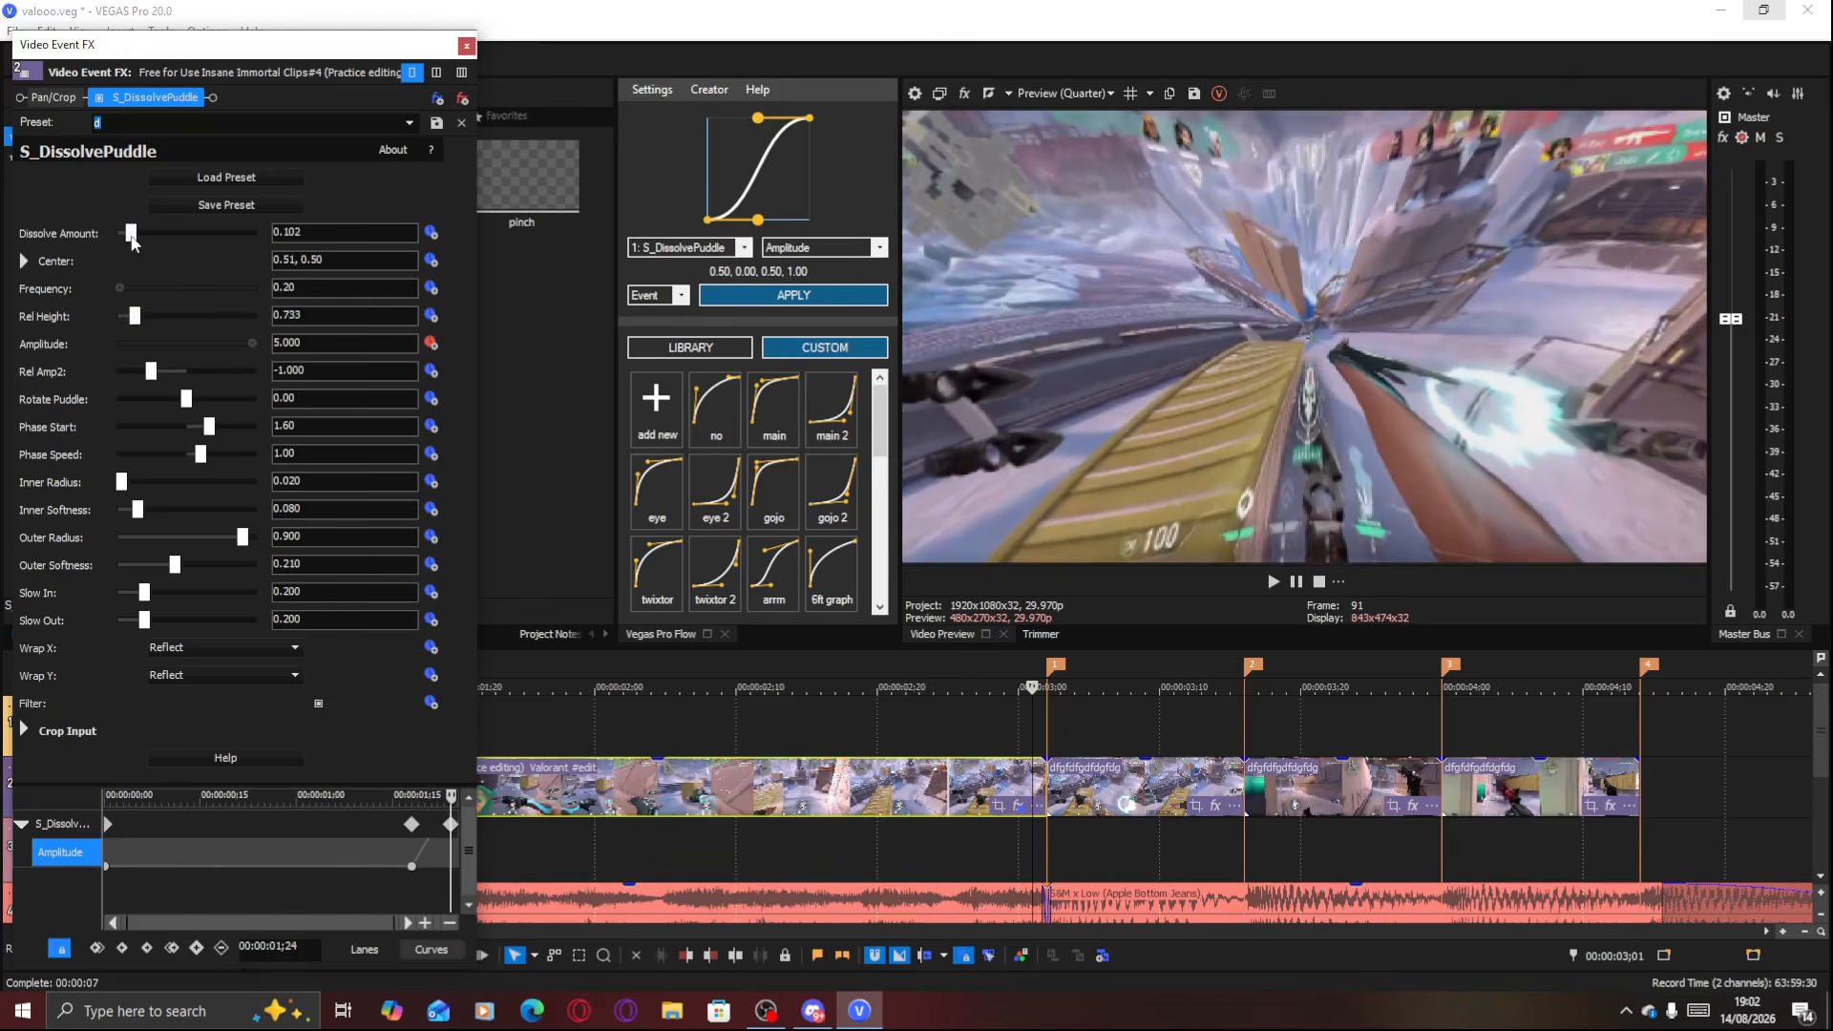
{"action": "left_click_drag", "start_coordinate": [133, 242], "coordinate": [150, 245]}
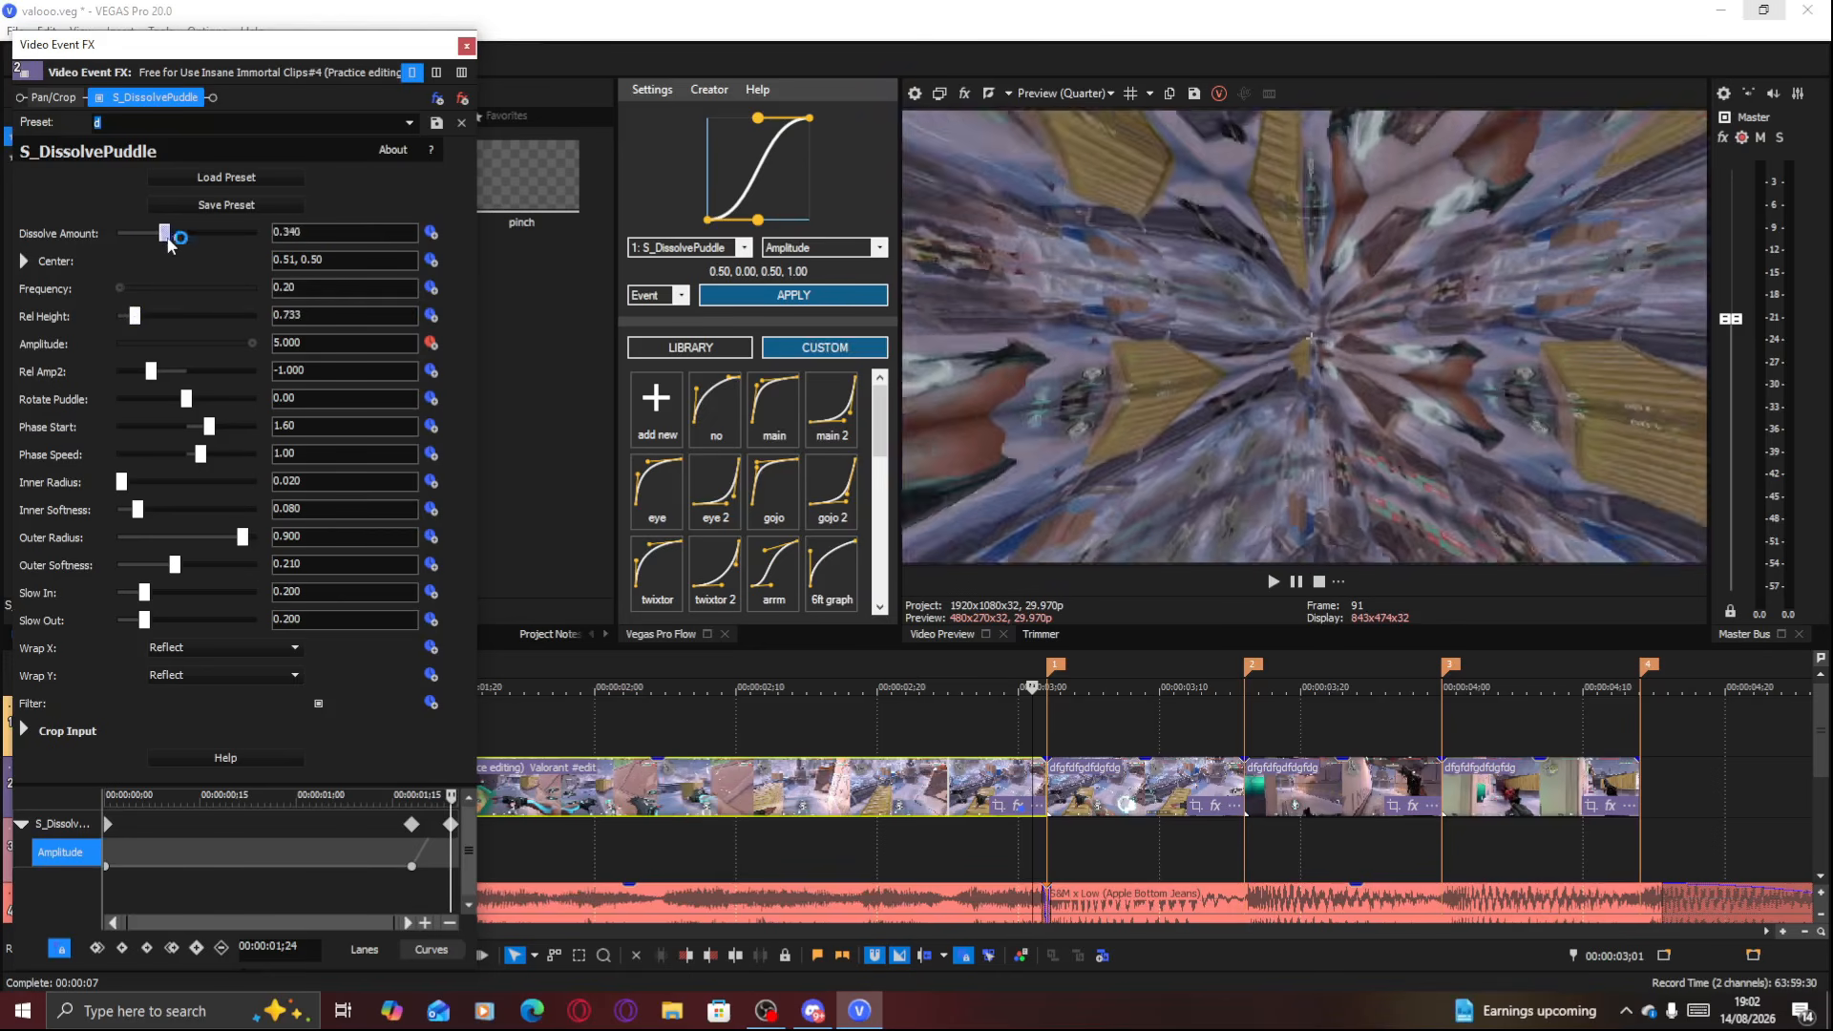
{"action": "mouse_move", "coordinate": [170, 244]}
{"action": "left_mouse_down"}
{"action": "mouse_move", "coordinate": [284, 239]}
{"action": "mouse_move", "coordinate": [116, 239]}
{"action": "mouse_move", "coordinate": [135, 239]}
{"action": "left_mouse_up"}
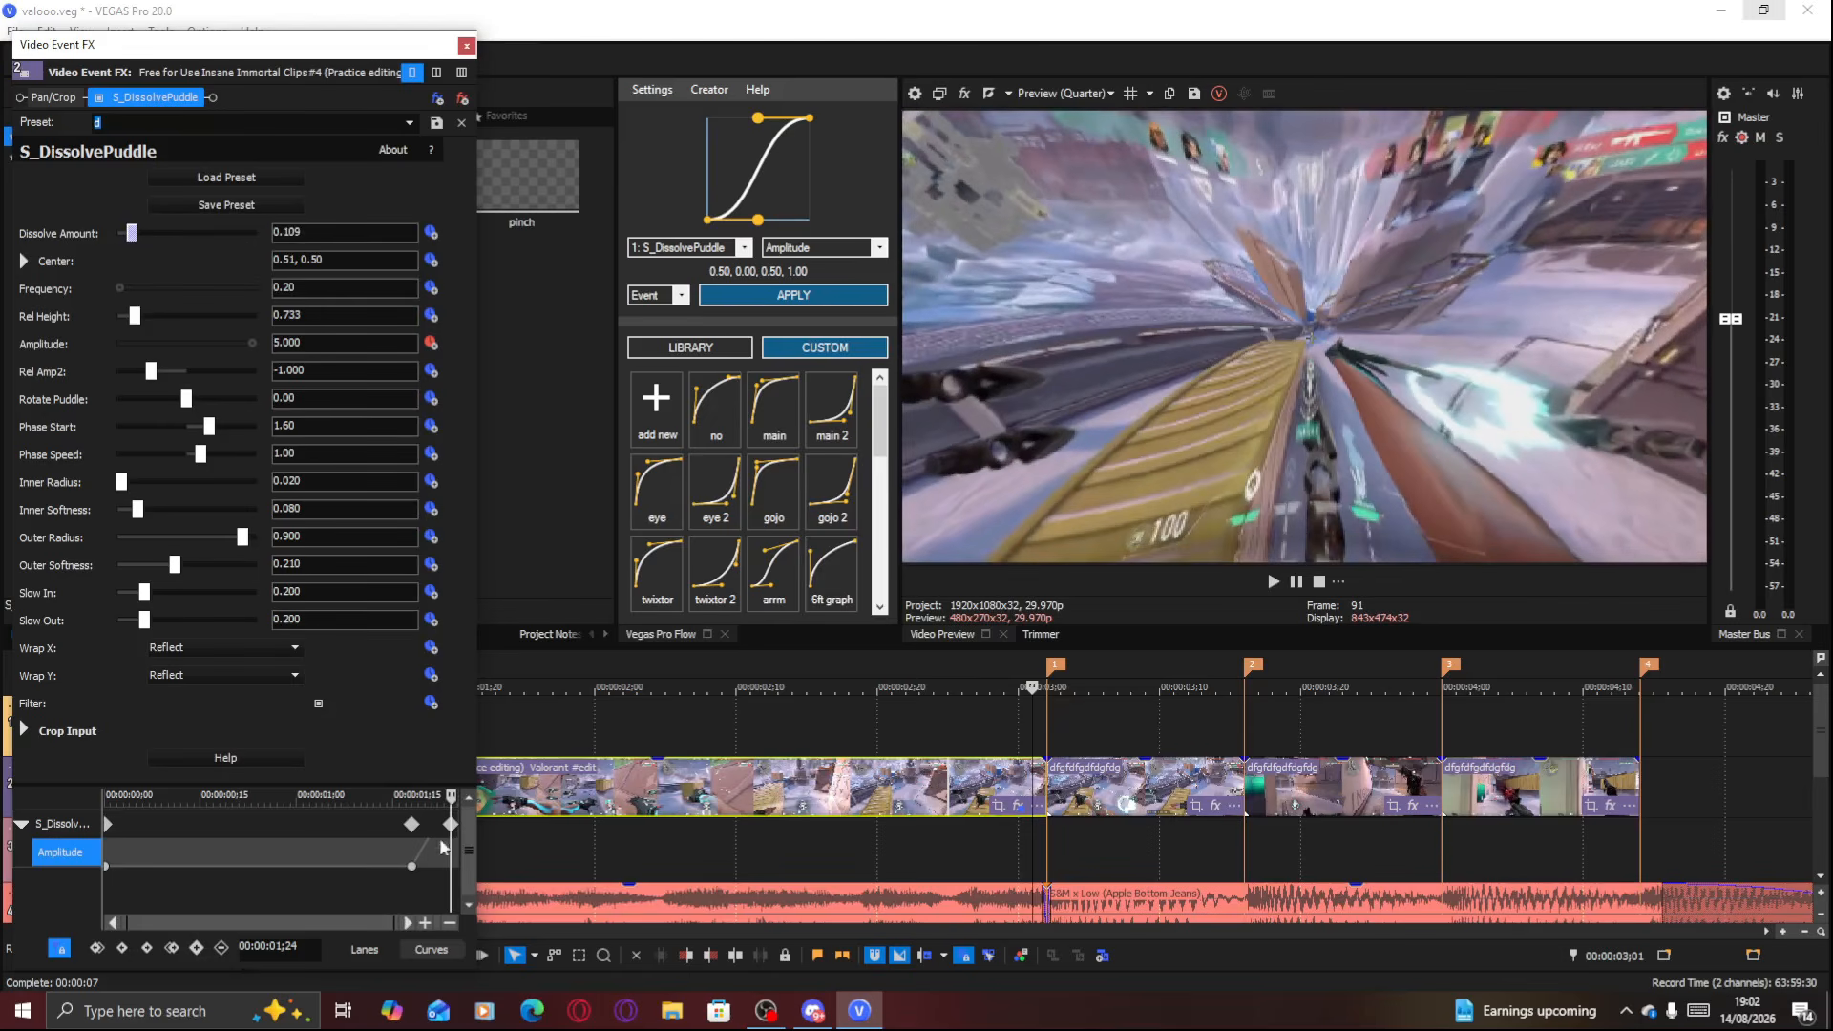
Set the last keyframe's Amplitude to 3
{"action": "left_click", "coordinate": [450, 823]}
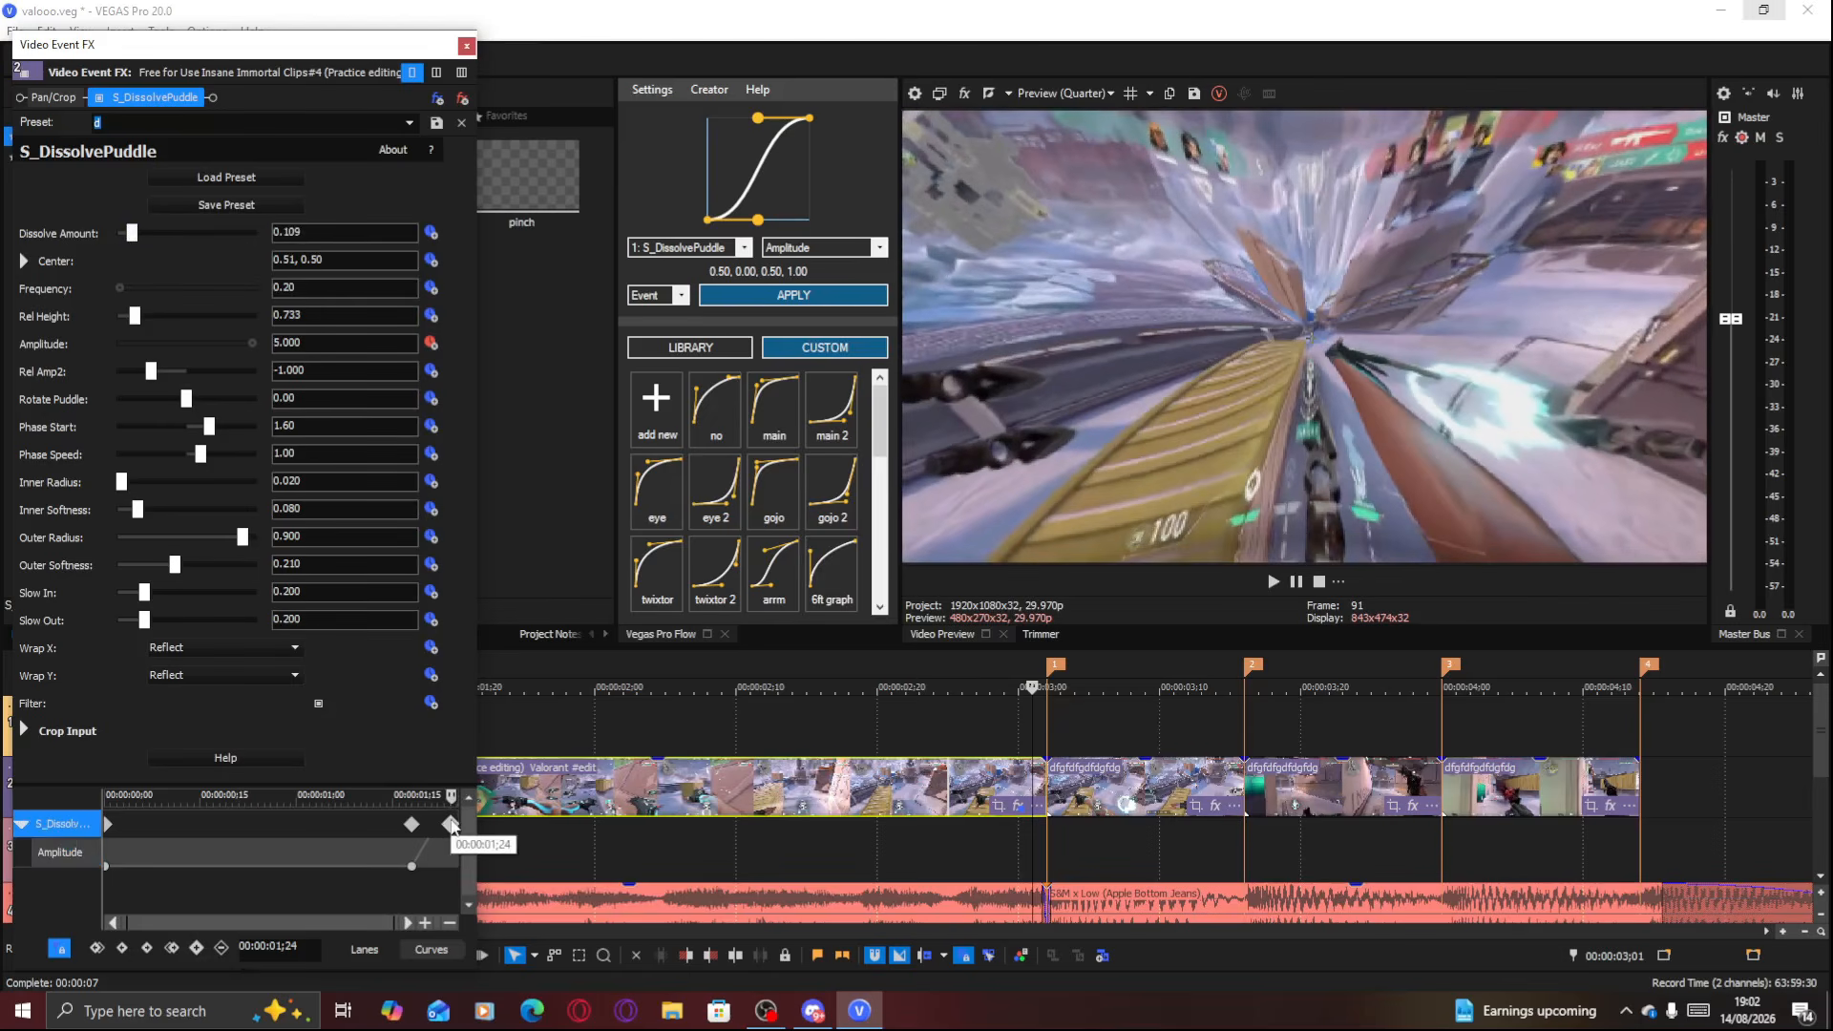
{"action": "left_click_drag", "start_coordinate": [307, 343], "coordinate": [196, 346]}
{"action": "type", "text": "2"}
{"action": "key", "text": "Return"}
{"action": "type", "text": "3"}
{"action": "key", "text": "Return"}
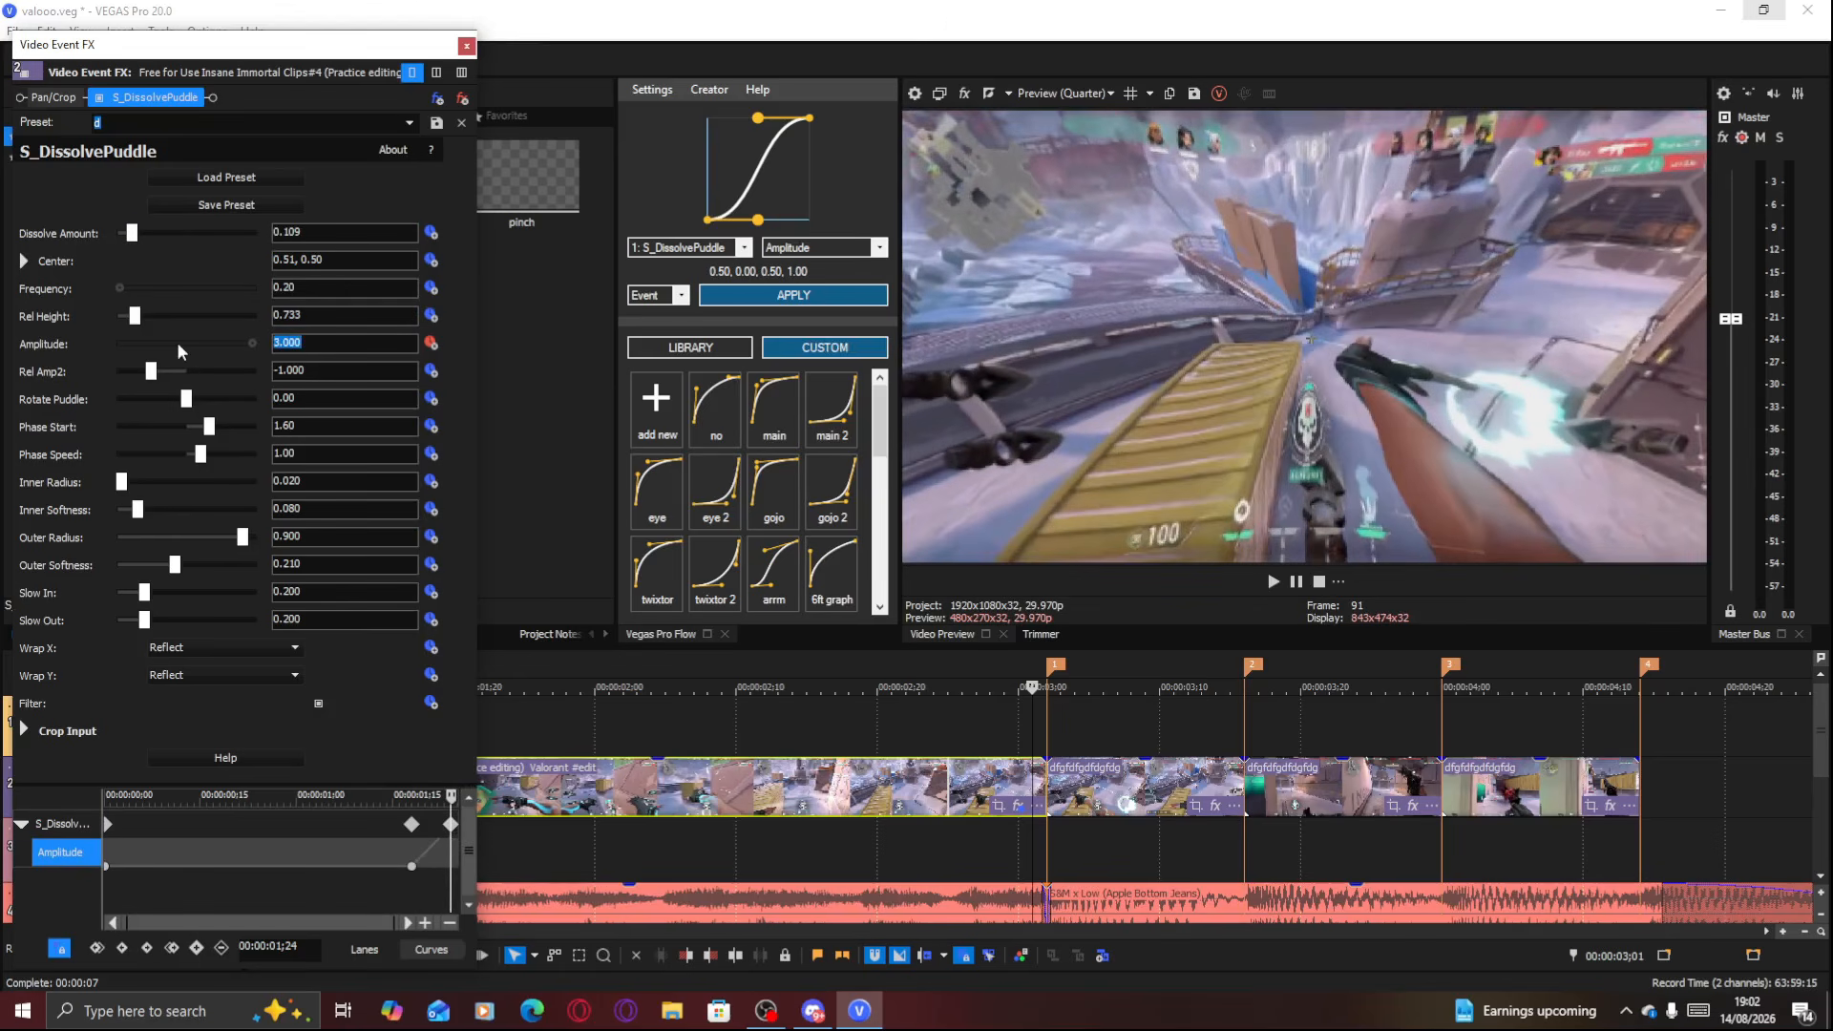
Shift the last Amplitude keyframe to 00:00:01;25 and step frame by frame through the ramp leading up to it
{"action": "left_click", "coordinate": [452, 826]}
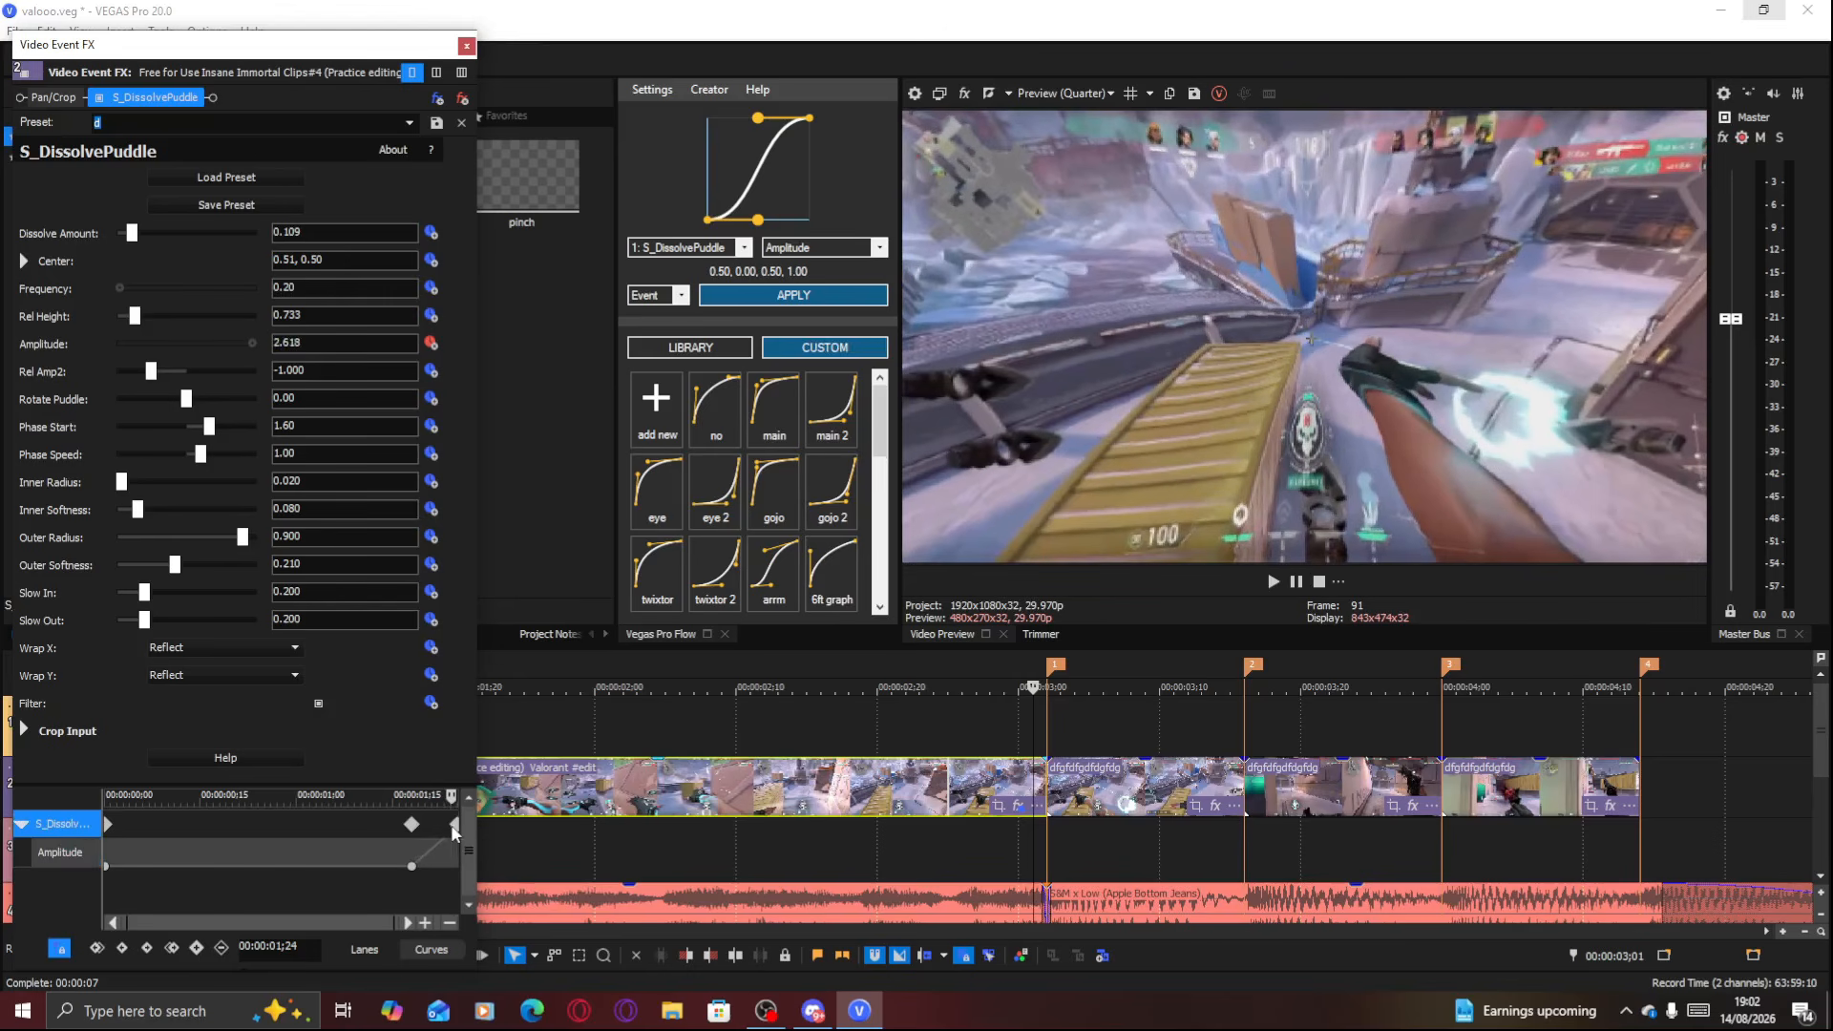
{"action": "left_click", "coordinate": [457, 831]}
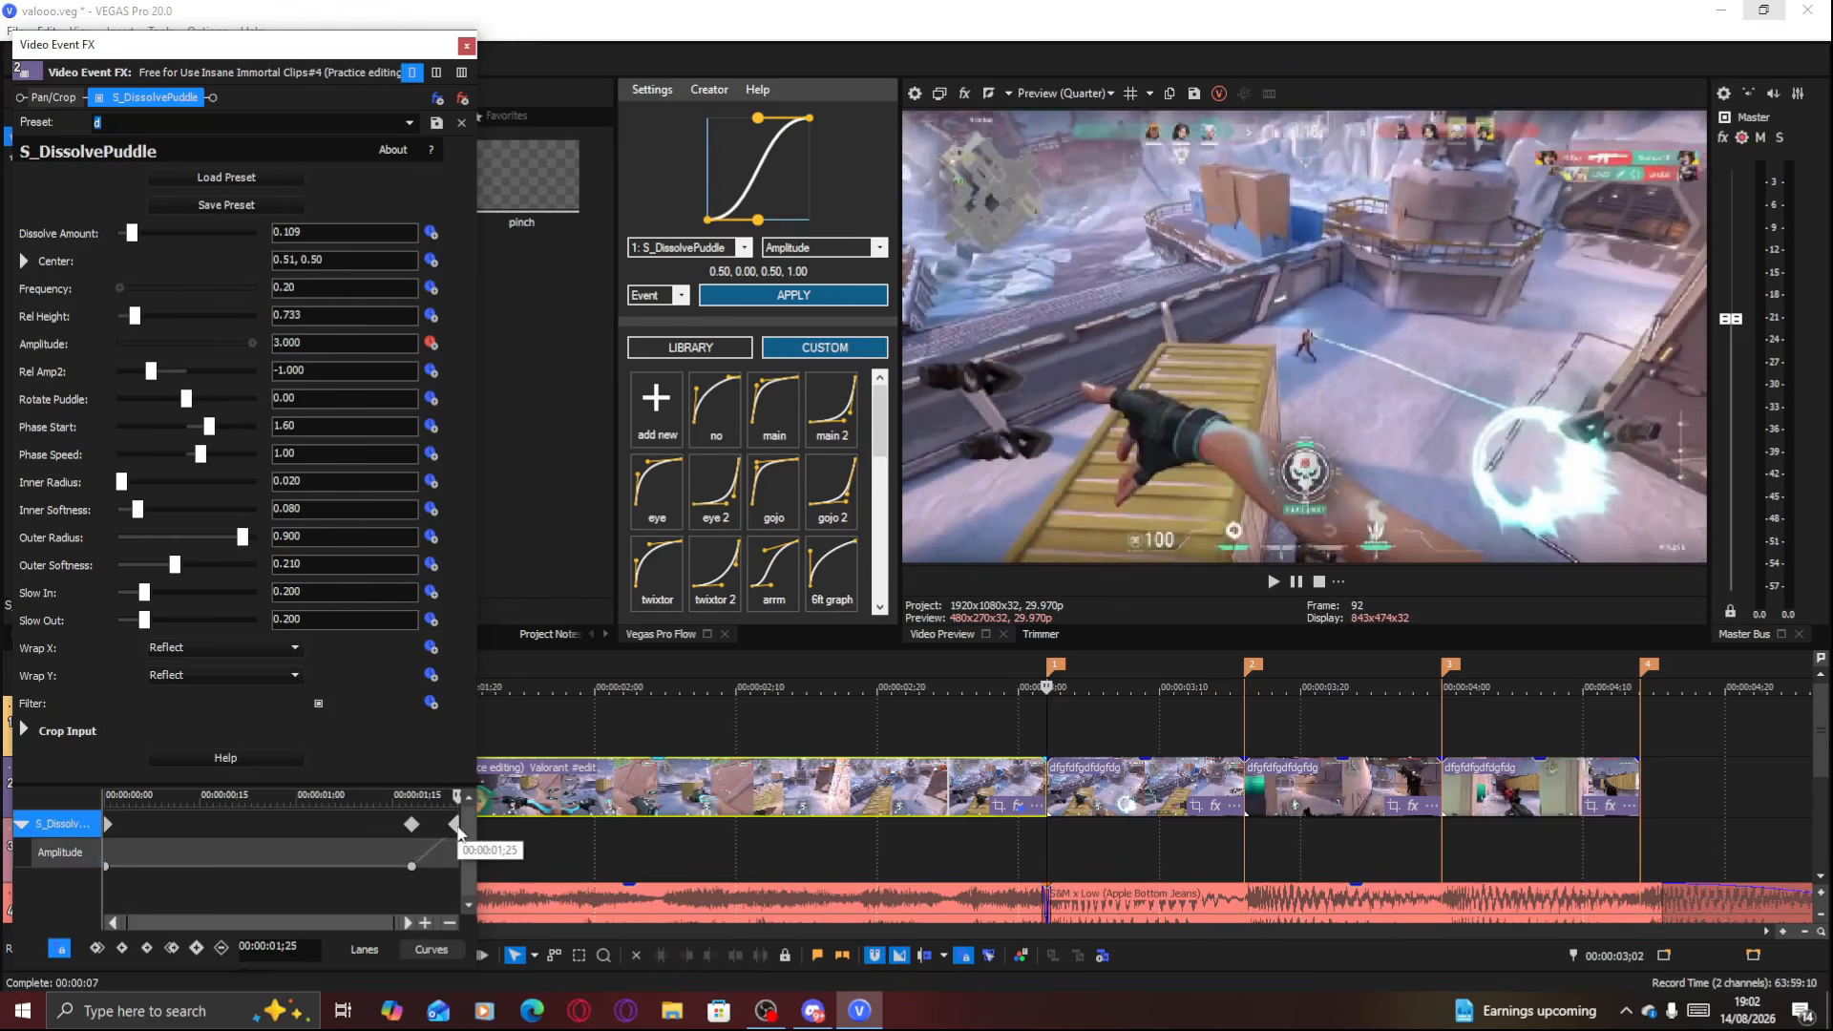
{"action": "key", "text": "Left"}
{"action": "key", "text": "Left"}
{"action": "key", "text": "Left"}
{"action": "key", "text": "Left"}
{"action": "key", "text": "Left"}
{"action": "key", "text": "Left"}
{"action": "key", "text": "Left"}
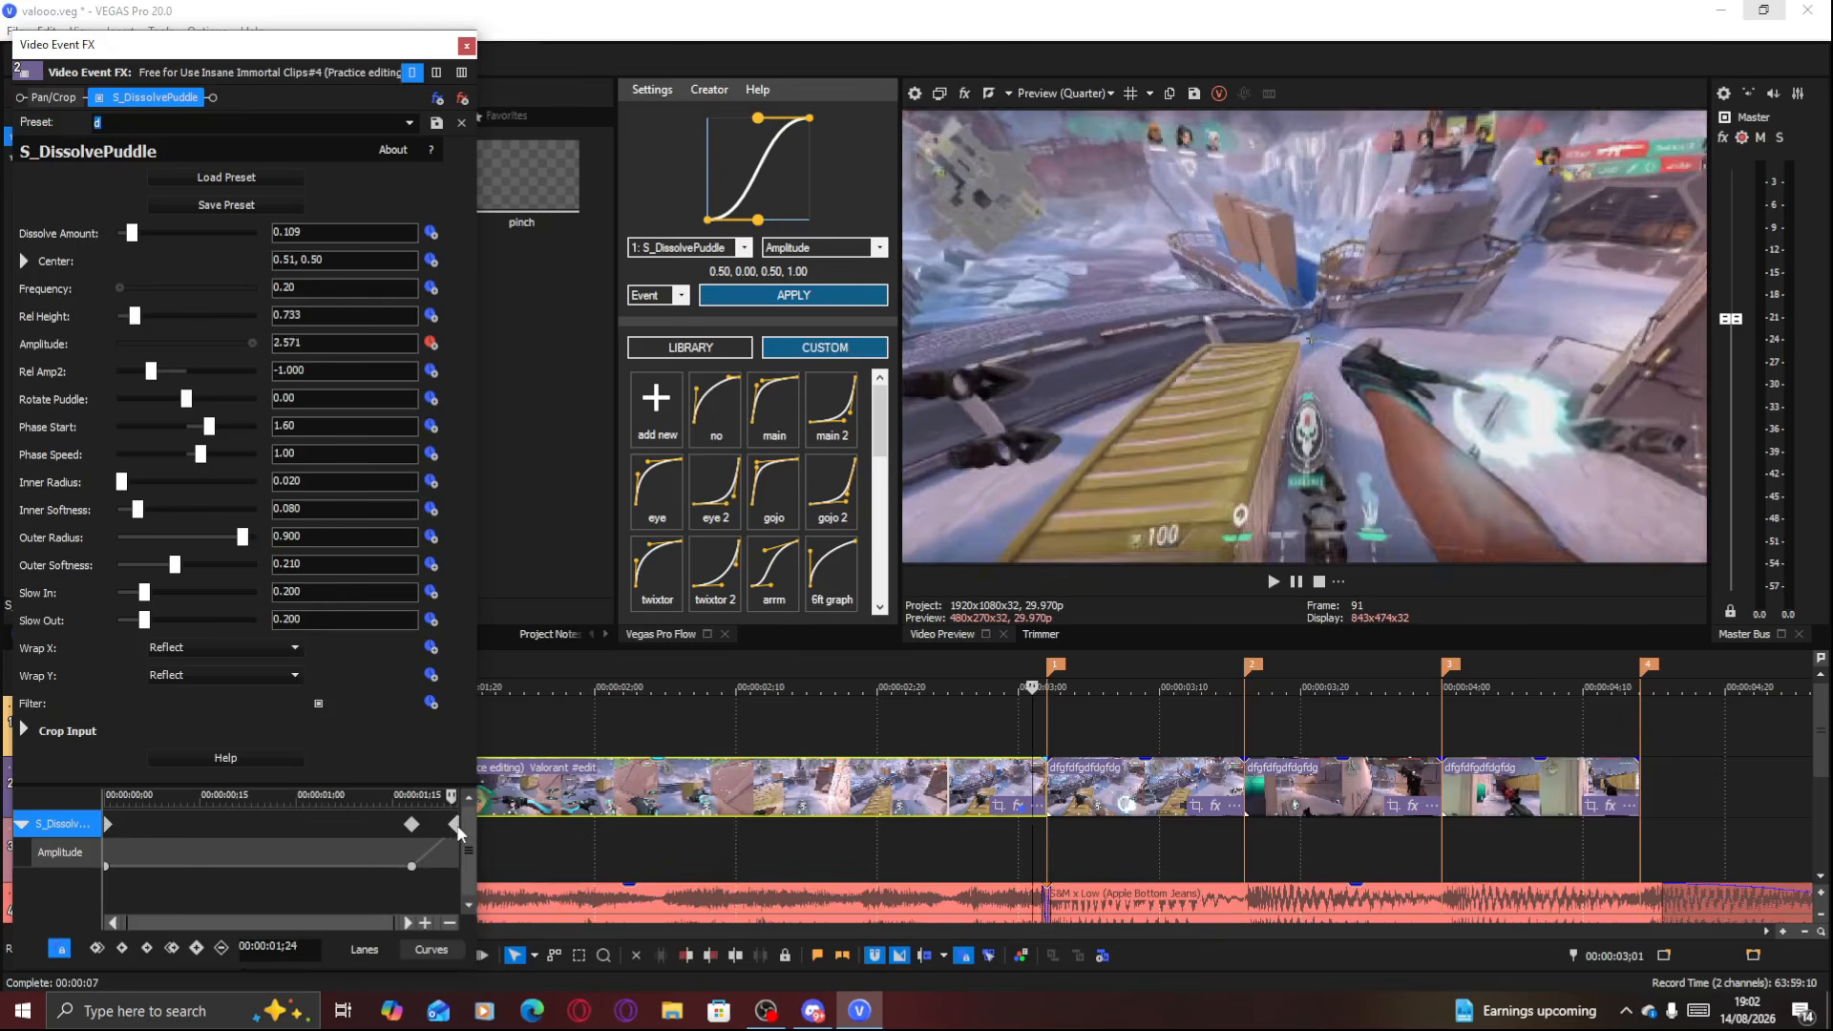
{"action": "key", "text": "Right"}
Shape a steep ease-in curve of 0.97, 0.00, 0.93, 1.00 and apply it to the opening clip's S_DissolvePuddle Amplitude keyframes
{"action": "left_click", "coordinate": [1006, 789]}
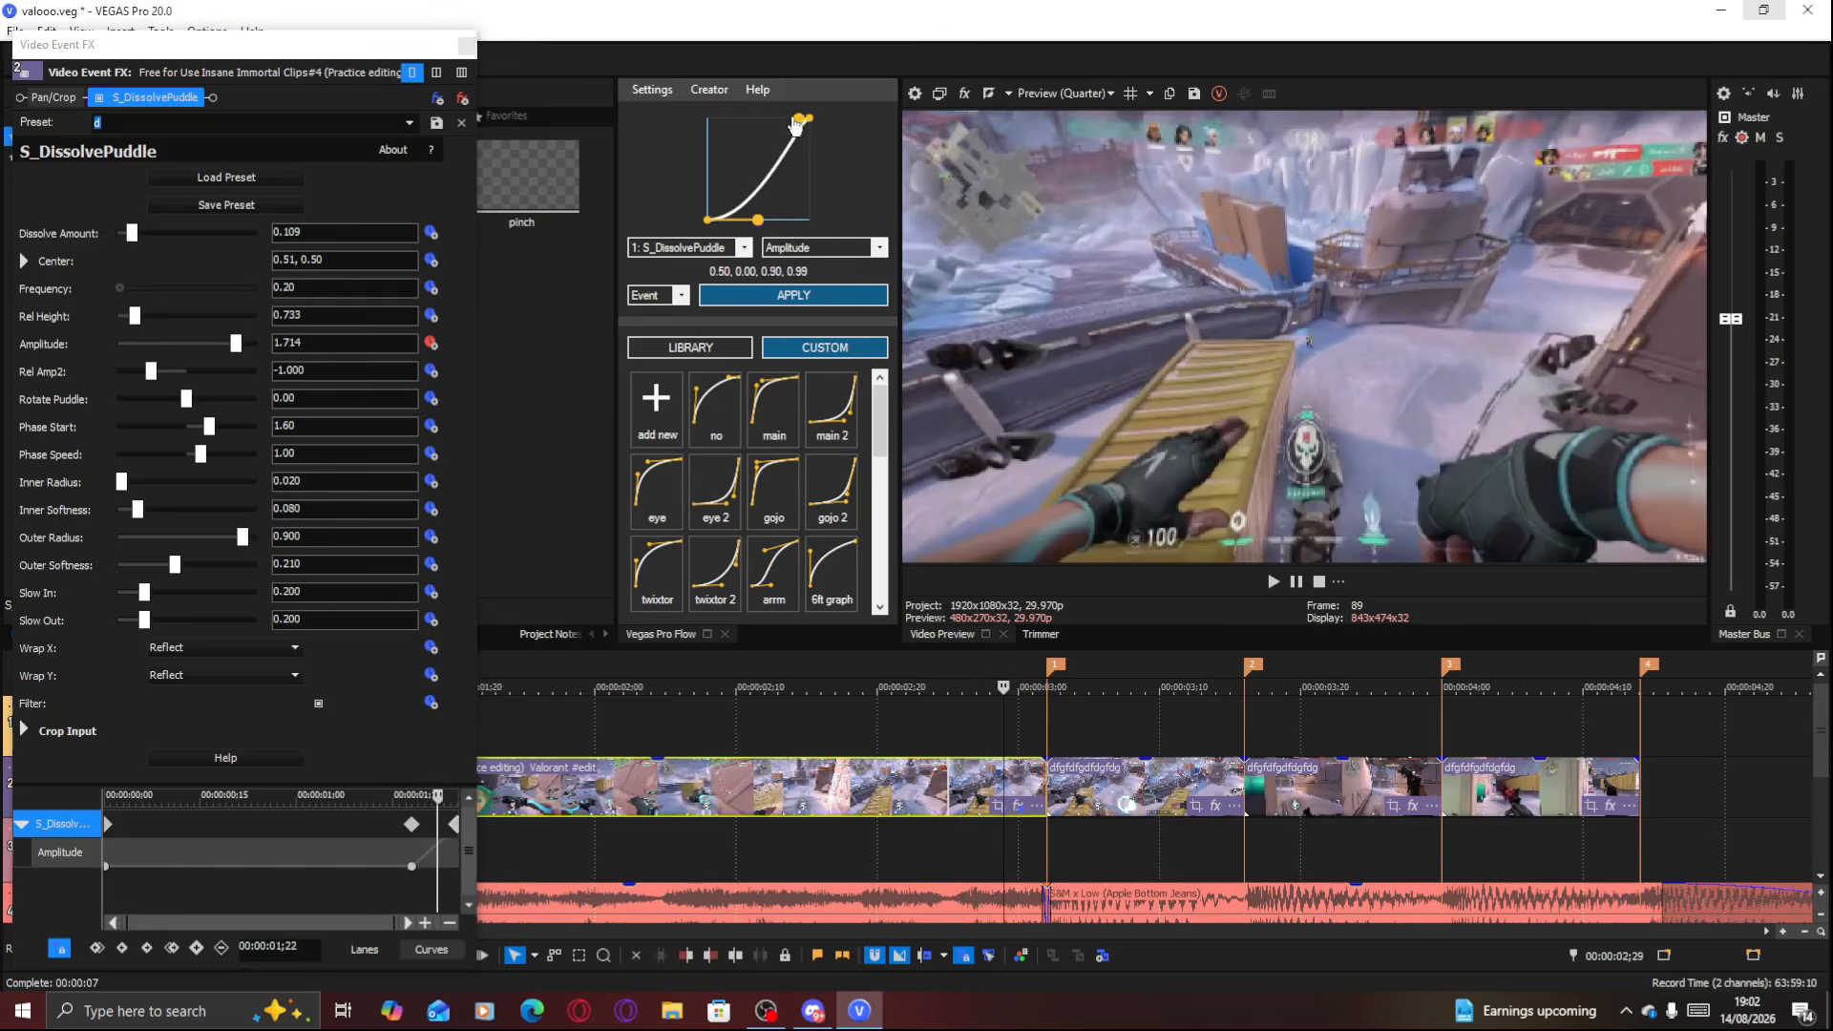
{"action": "left_click_drag", "start_coordinate": [760, 225], "coordinate": [862, 233]}
{"action": "left_click", "coordinate": [709, 251]}
{"action": "left_click", "coordinate": [683, 264]}
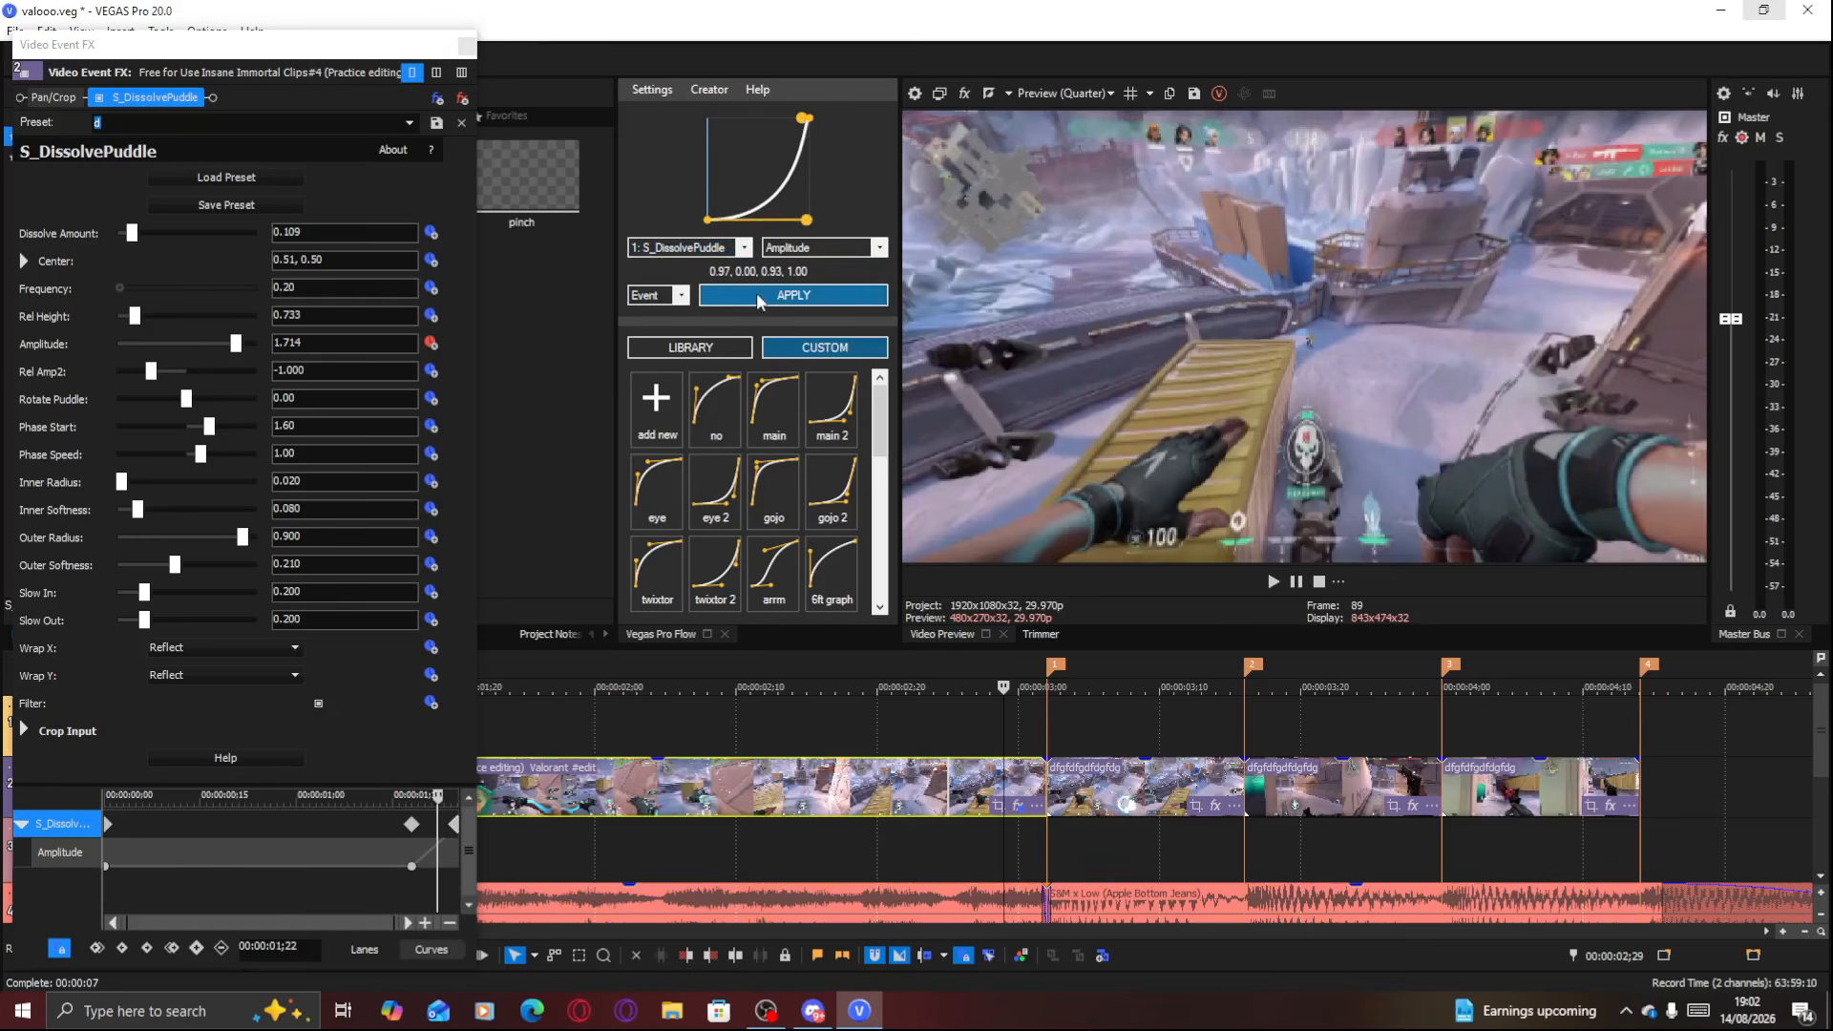
{"action": "left_click", "coordinate": [794, 295]}
Play back the puddle transition into the first nested clip repeatedly from 00:00:02;27
{"action": "left_click", "coordinate": [970, 713]}
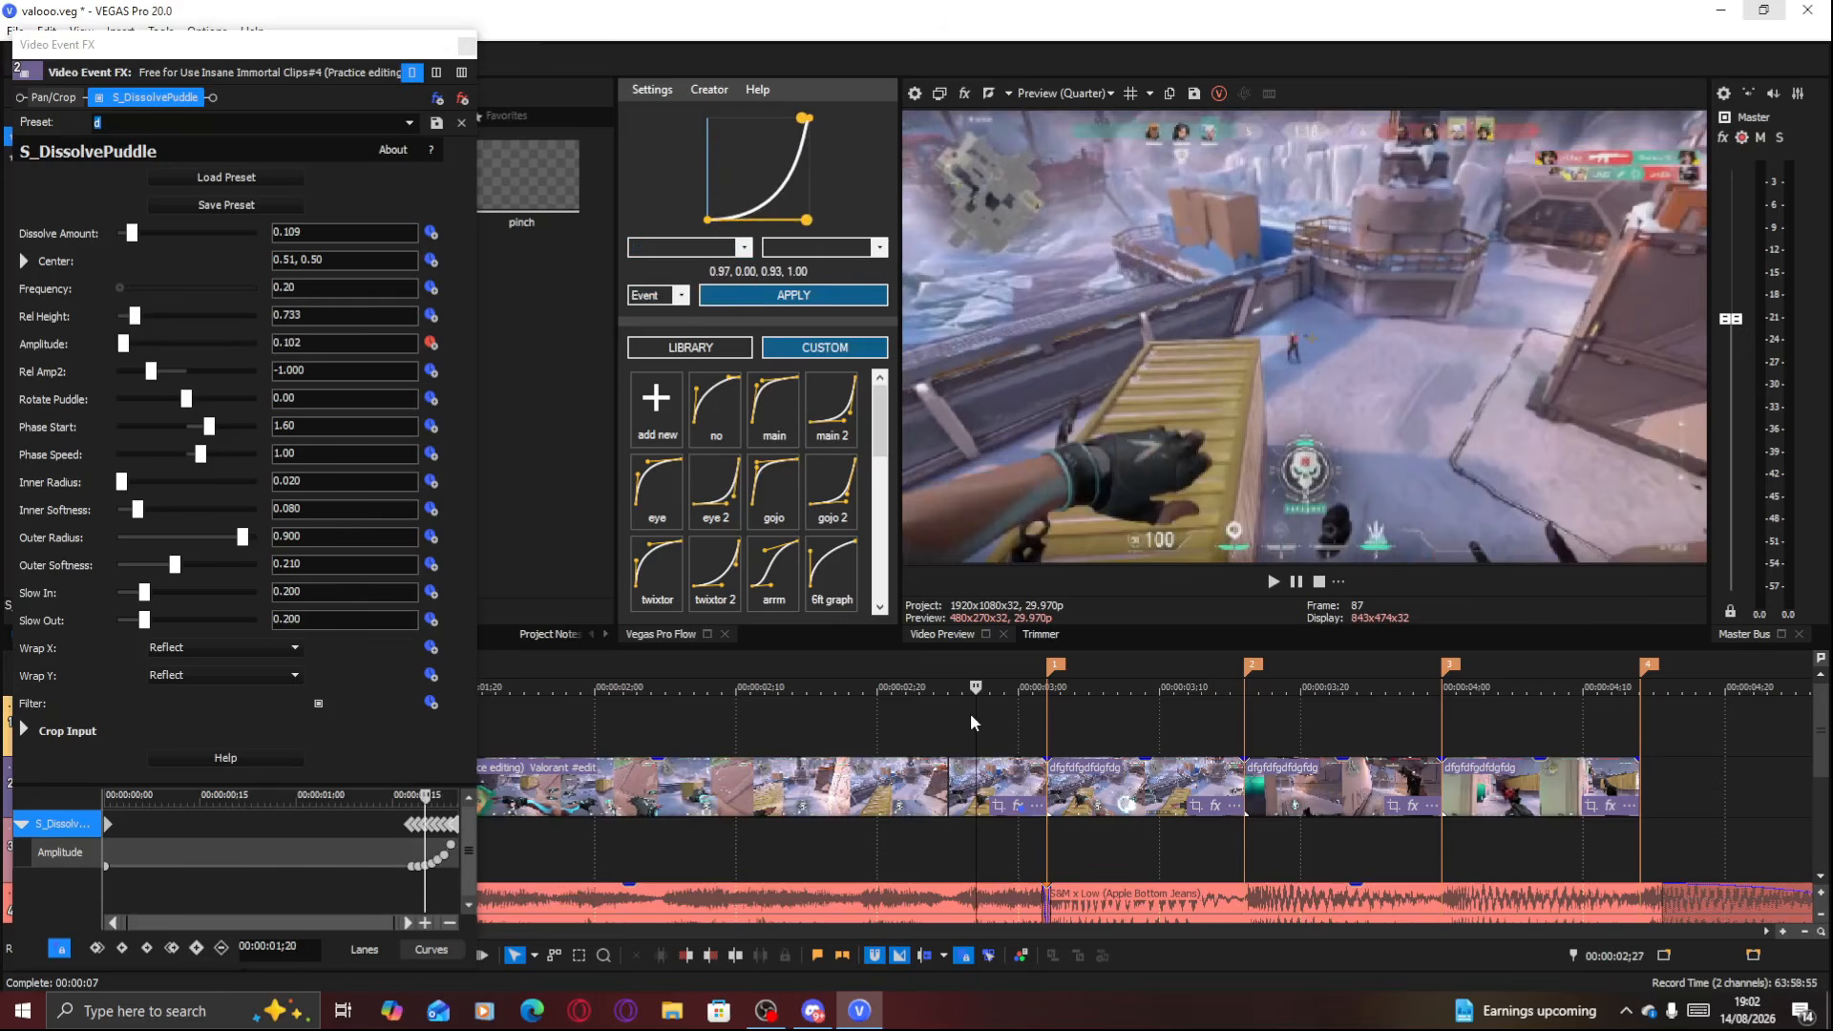
{"action": "key", "text": "space"}
{"action": "key", "text": "space"}
{"action": "key", "text": "space"}
{"action": "key", "text": "space"}
{"action": "key", "text": "space"}
{"action": "key", "text": "space"}
{"action": "key", "text": "space"}
{"action": "key", "text": "space"}
{"action": "key", "text": "space"}
{"action": "key", "text": "space"}
{"action": "key", "text": "space"}
{"action": "key", "text": "space"}
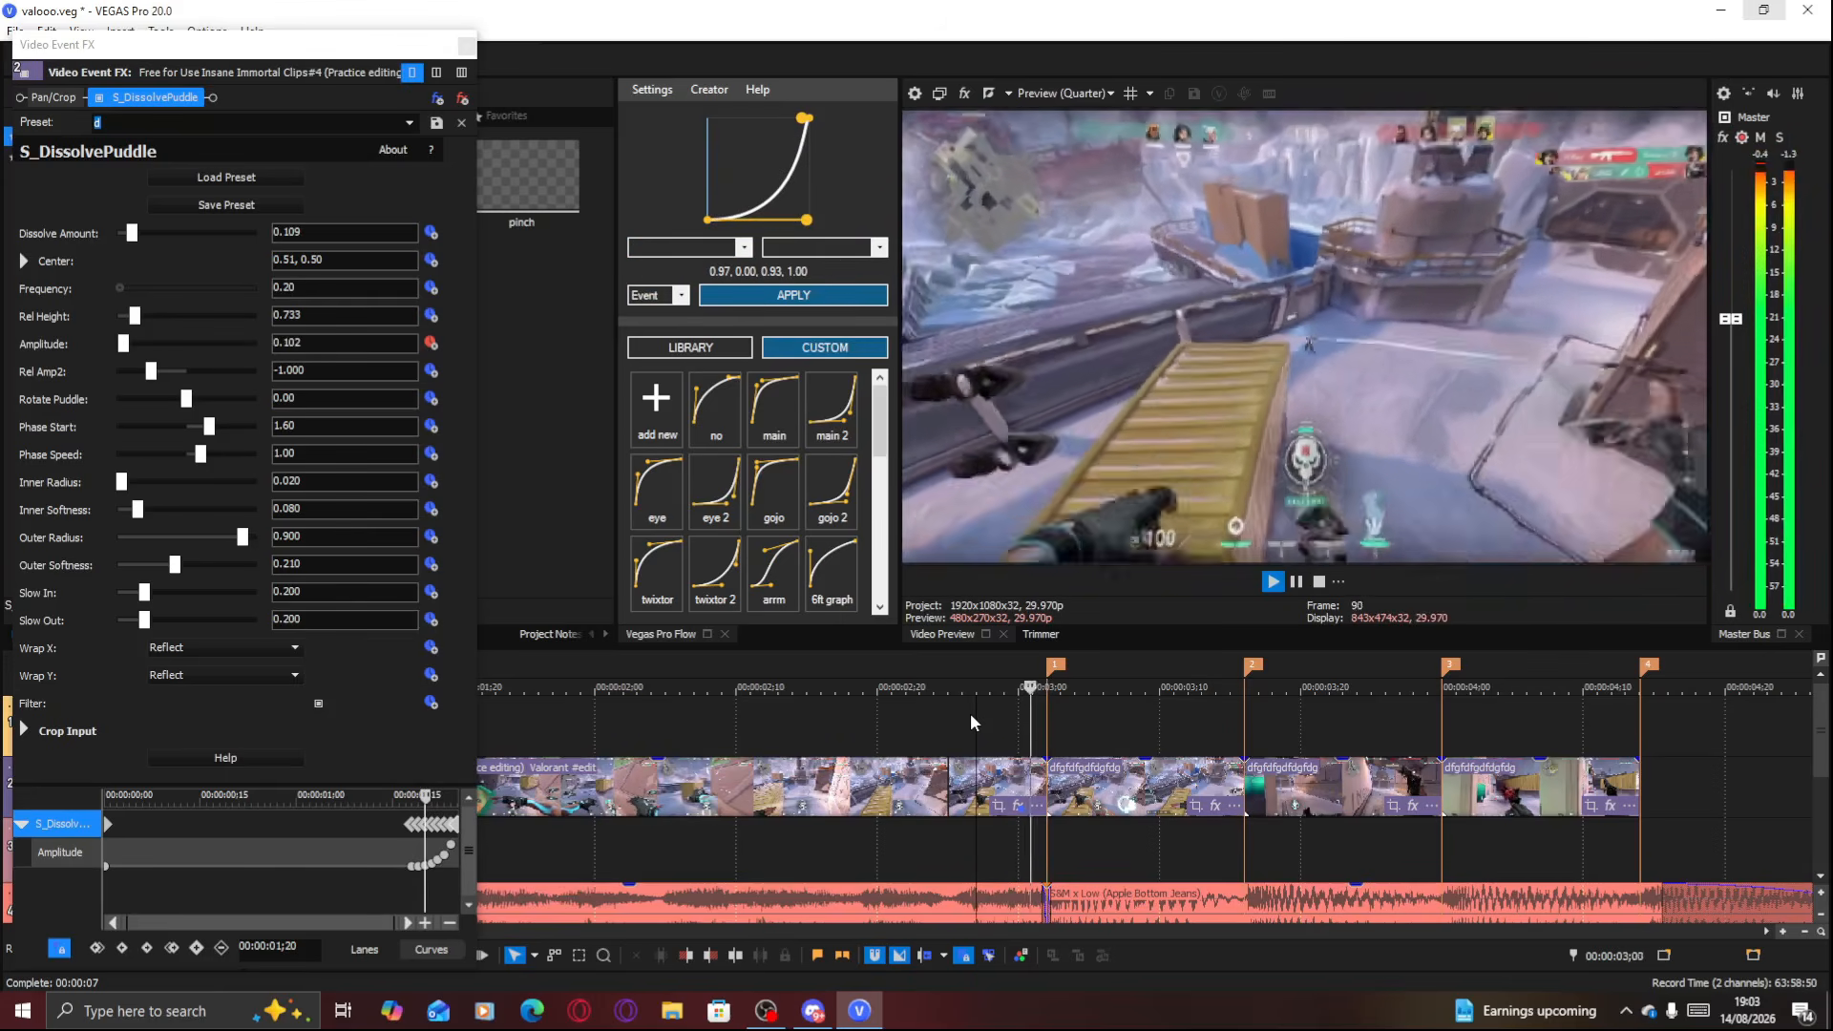
{"action": "key", "text": "space"}
{"action": "key", "text": "space"}
{"action": "key", "text": "space"}
{"action": "key", "text": "space"}
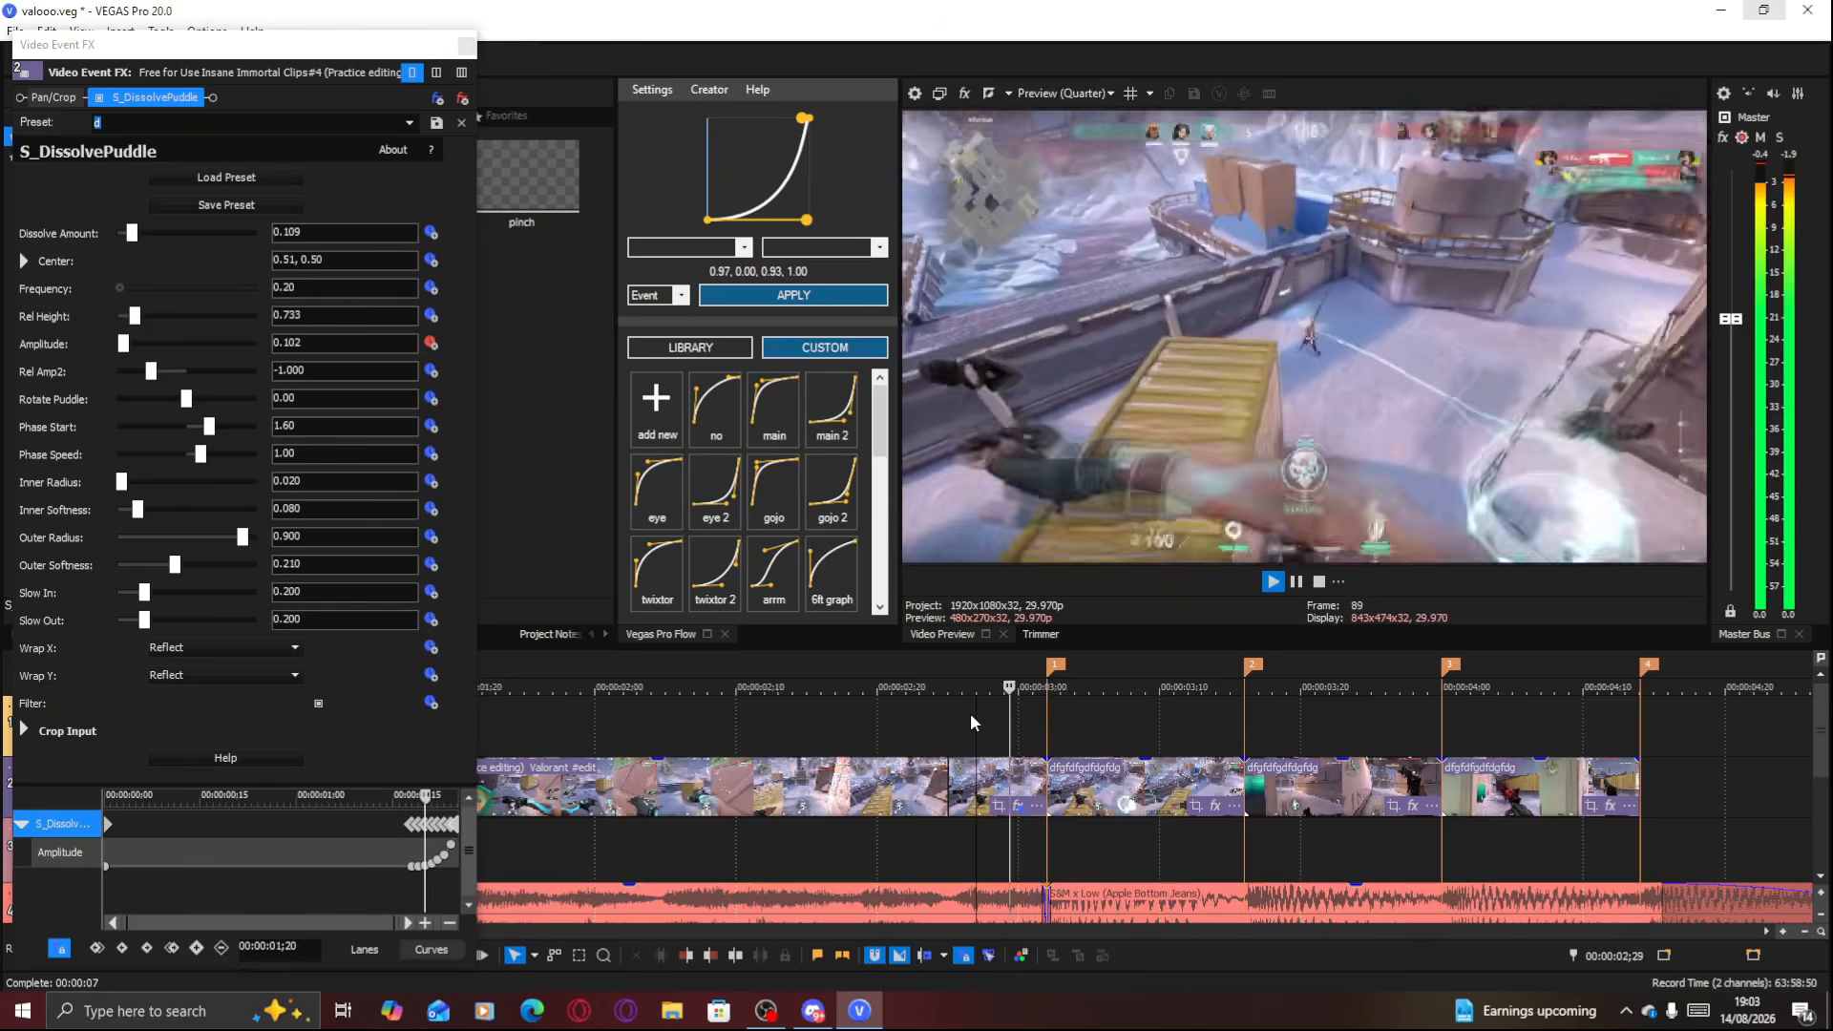
Animate S_DissolvePuddle's Amplitude on the first nested clip from 2.000 at its start to 0.000 at its end
{"action": "left_click", "coordinate": [1059, 789]}
{"action": "left_click", "coordinate": [466, 46]}
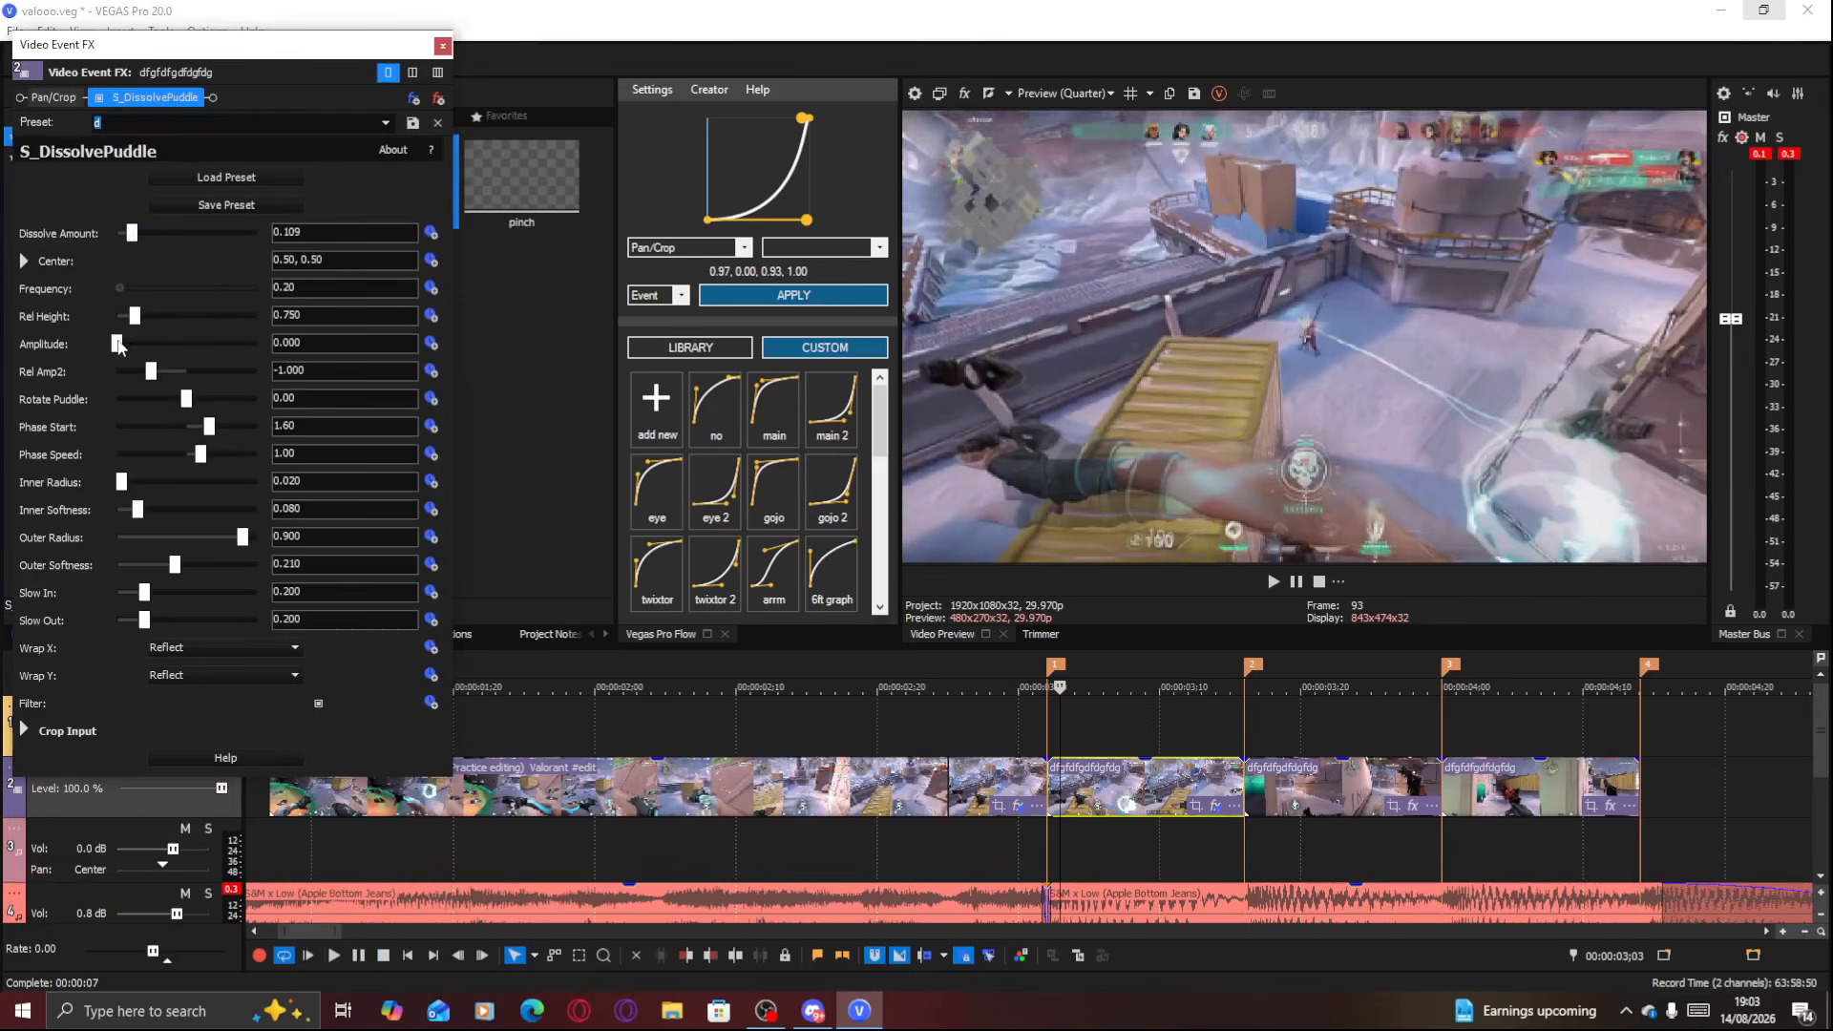
{"action": "left_click_drag", "start_coordinate": [118, 343], "coordinate": [267, 365]}
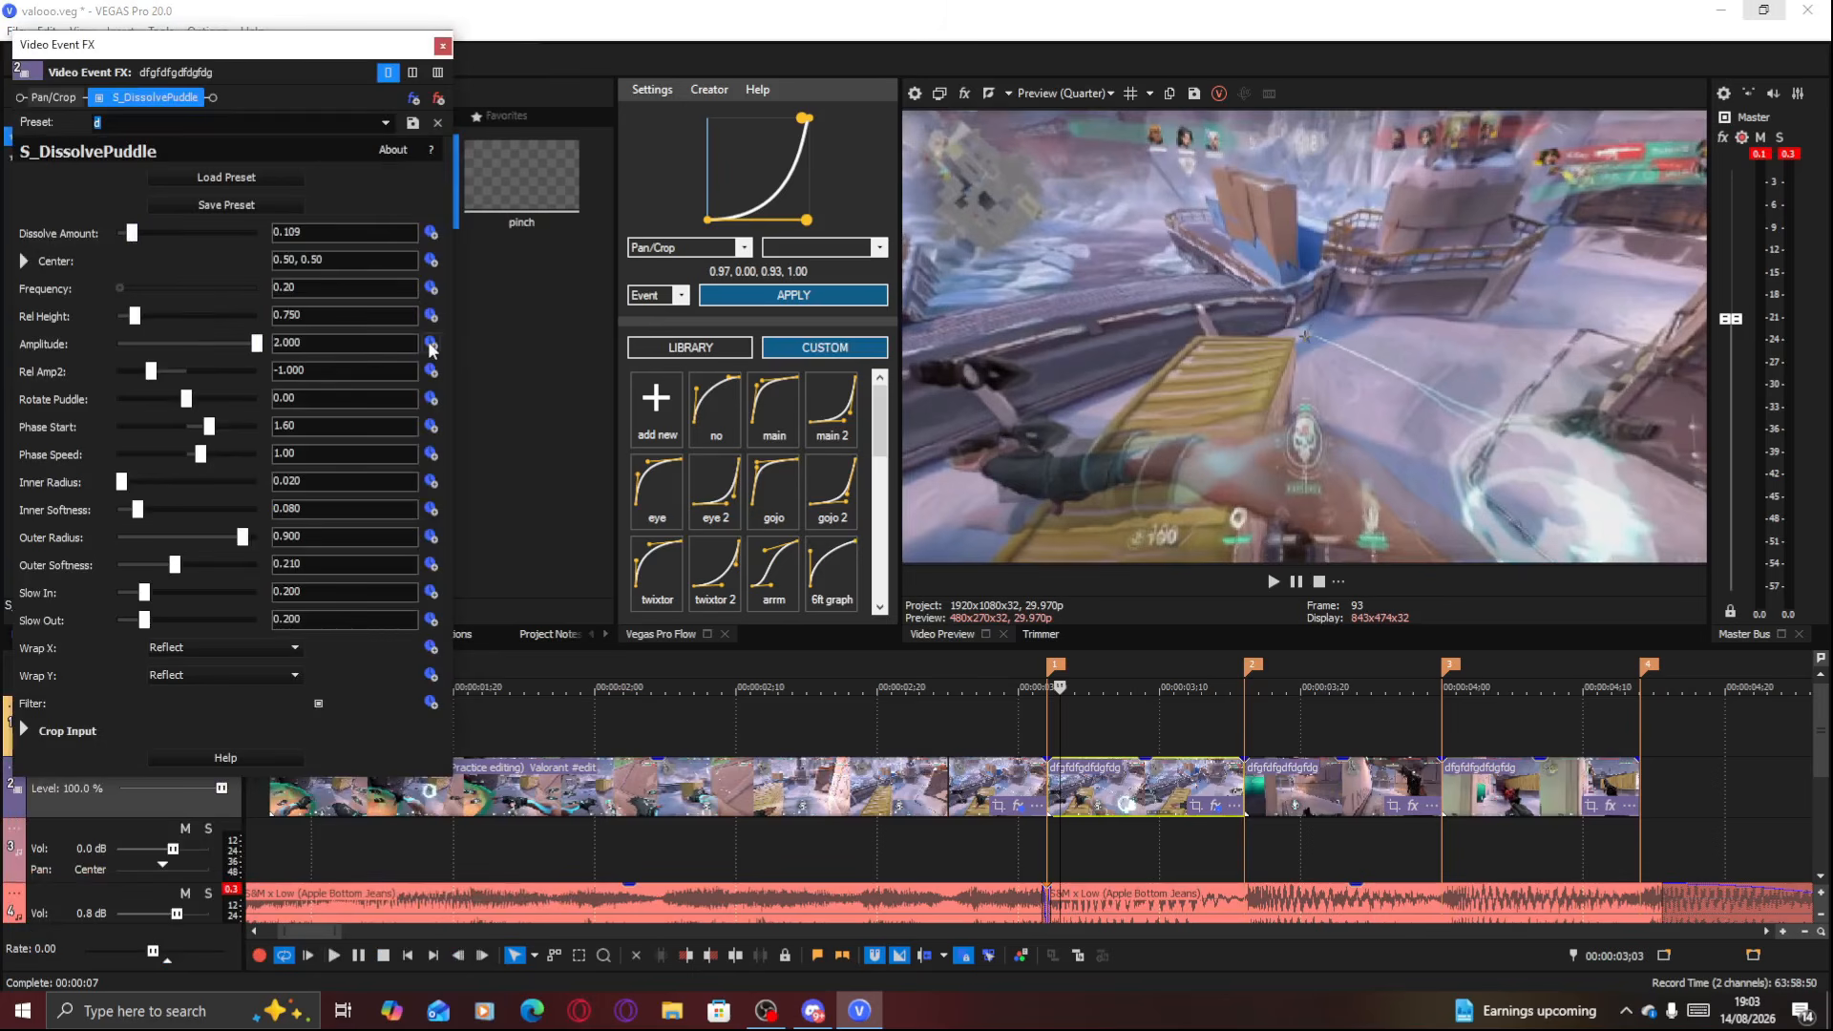
{"action": "left_click", "coordinate": [431, 342]}
{"action": "left_click_drag", "start_coordinate": [197, 850], "coordinate": [462, 840]}
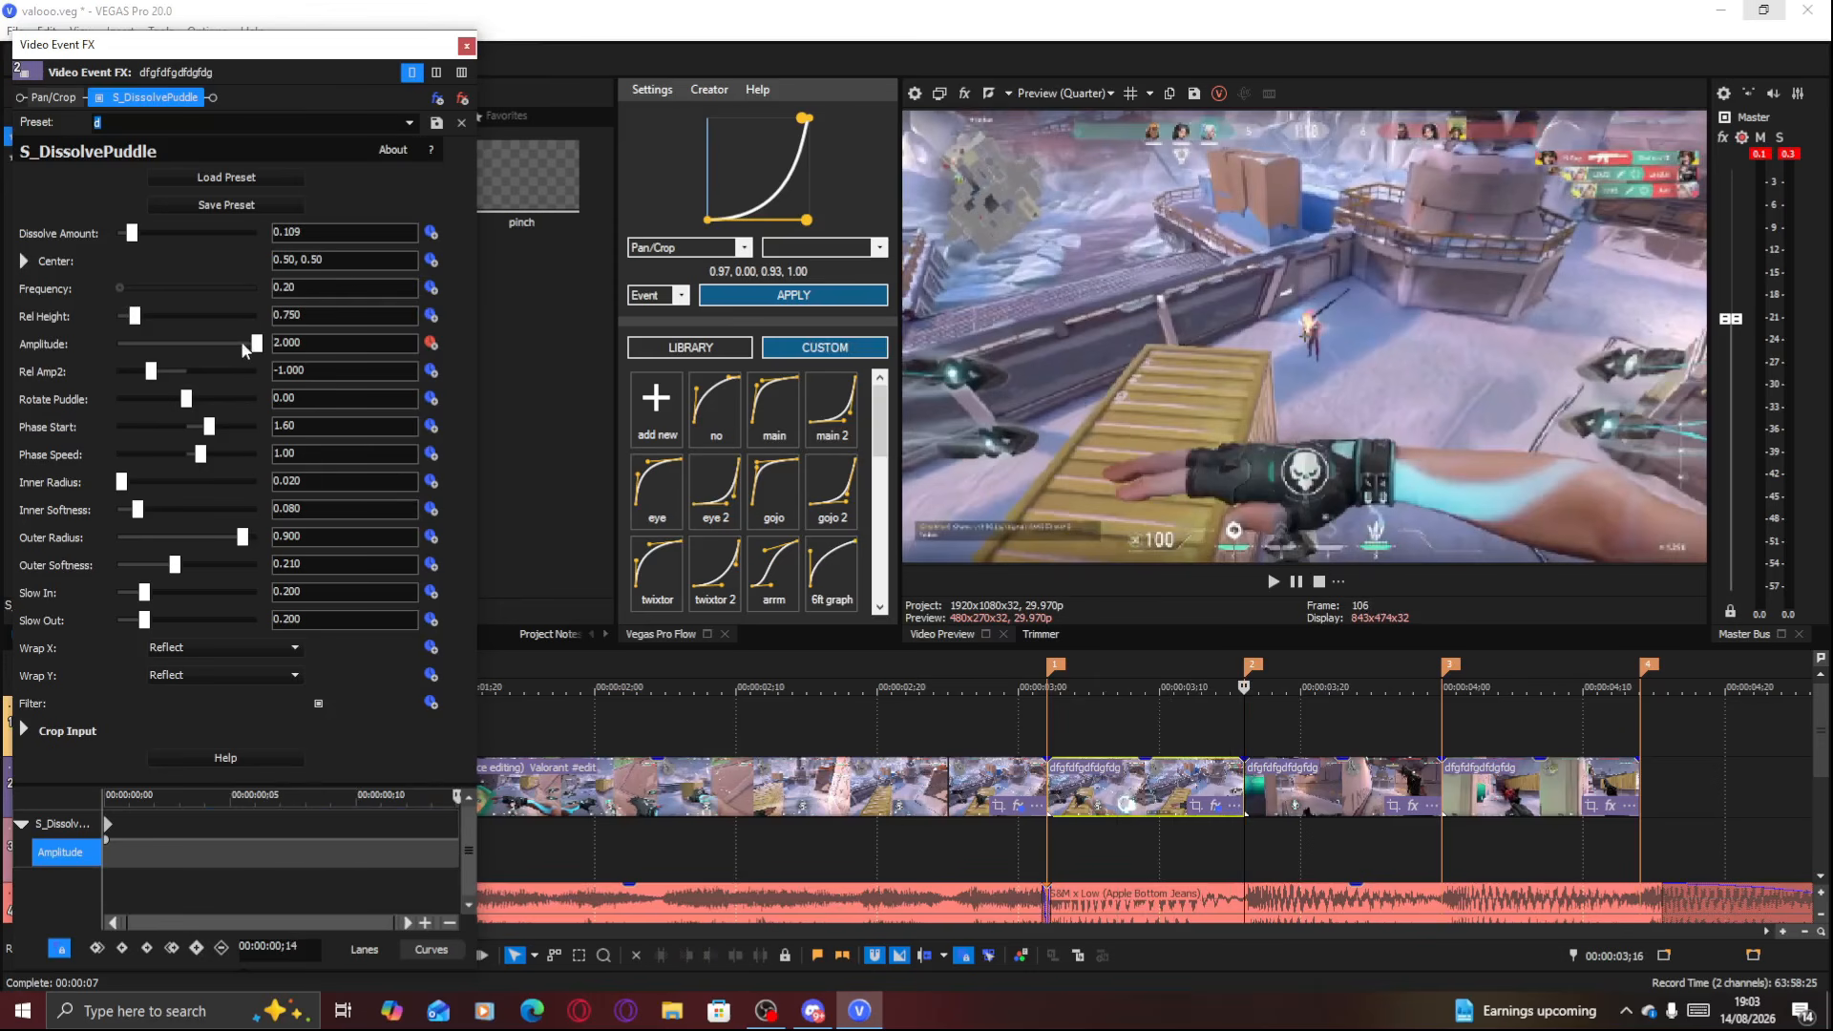
{"action": "left_click_drag", "start_coordinate": [257, 345], "coordinate": [93, 396]}
Apply the main preset curve, reshaped to 0.06, 0.56, 0.21, 0.97, to the first nested clip's S_DissolvePuddle Amplitude
{"action": "left_click", "coordinate": [1102, 786]}
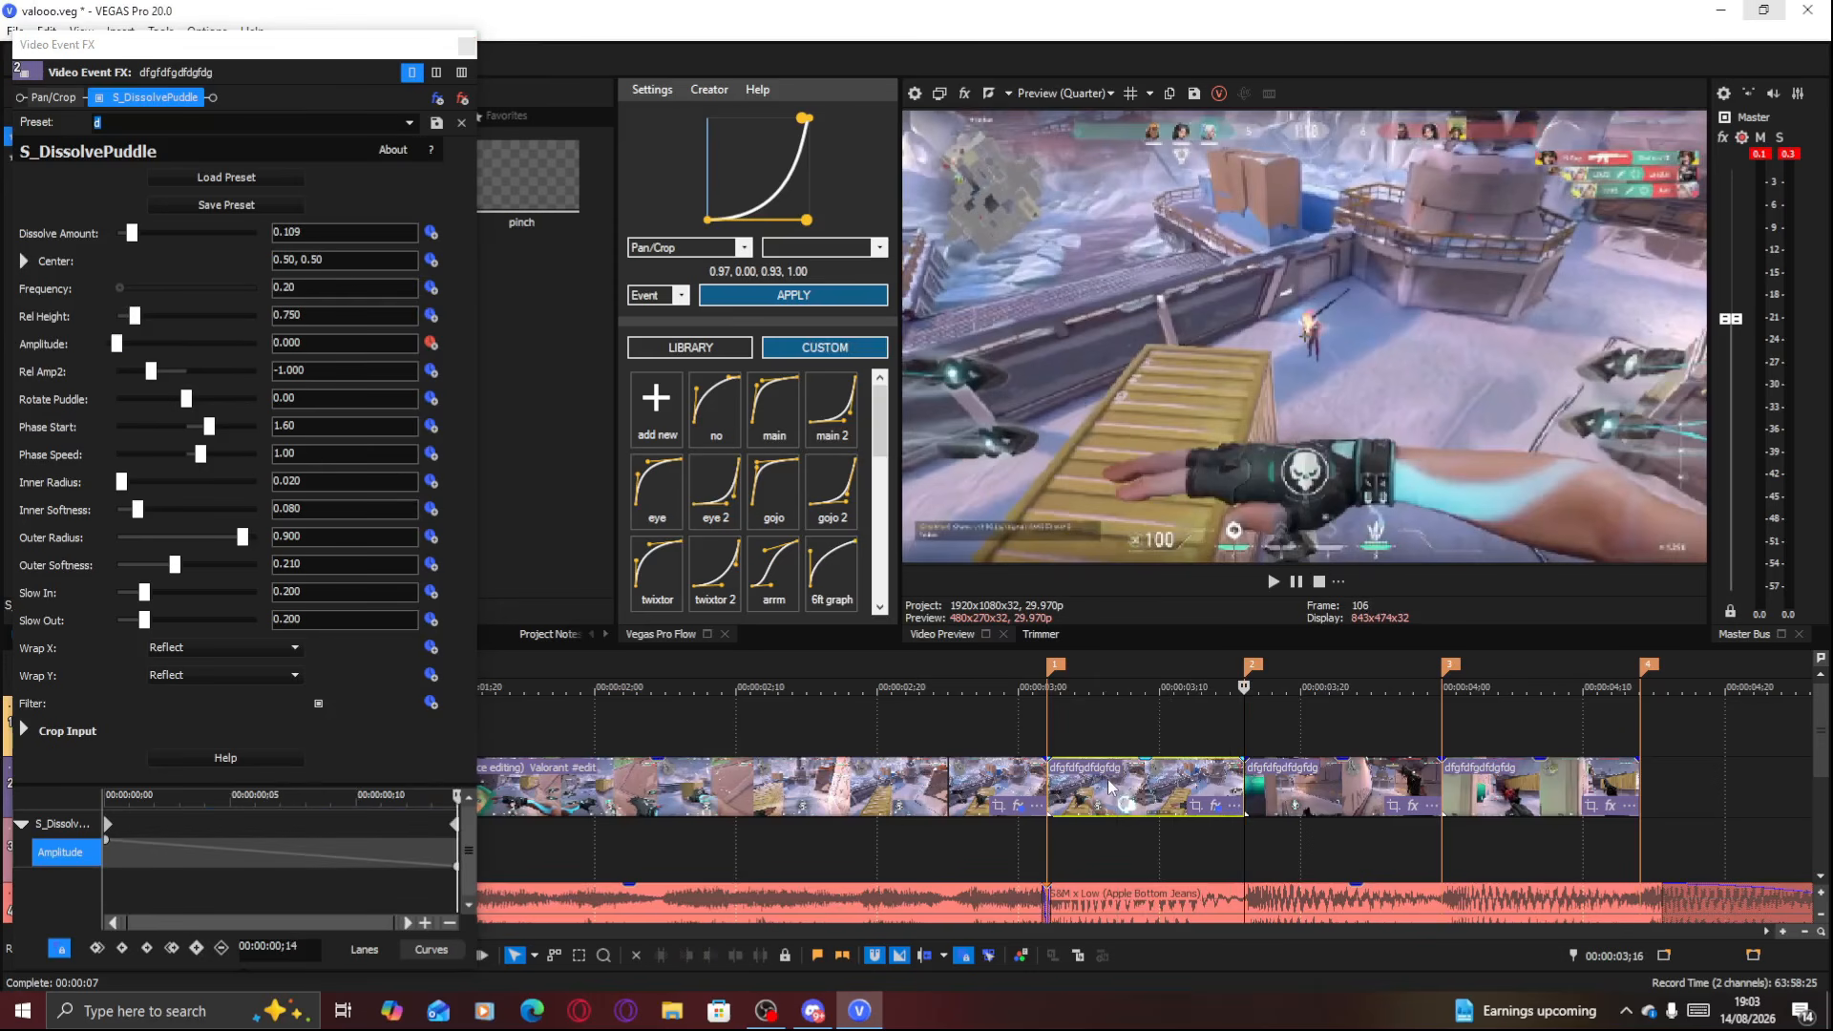
{"action": "left_click", "coordinate": [776, 417]}
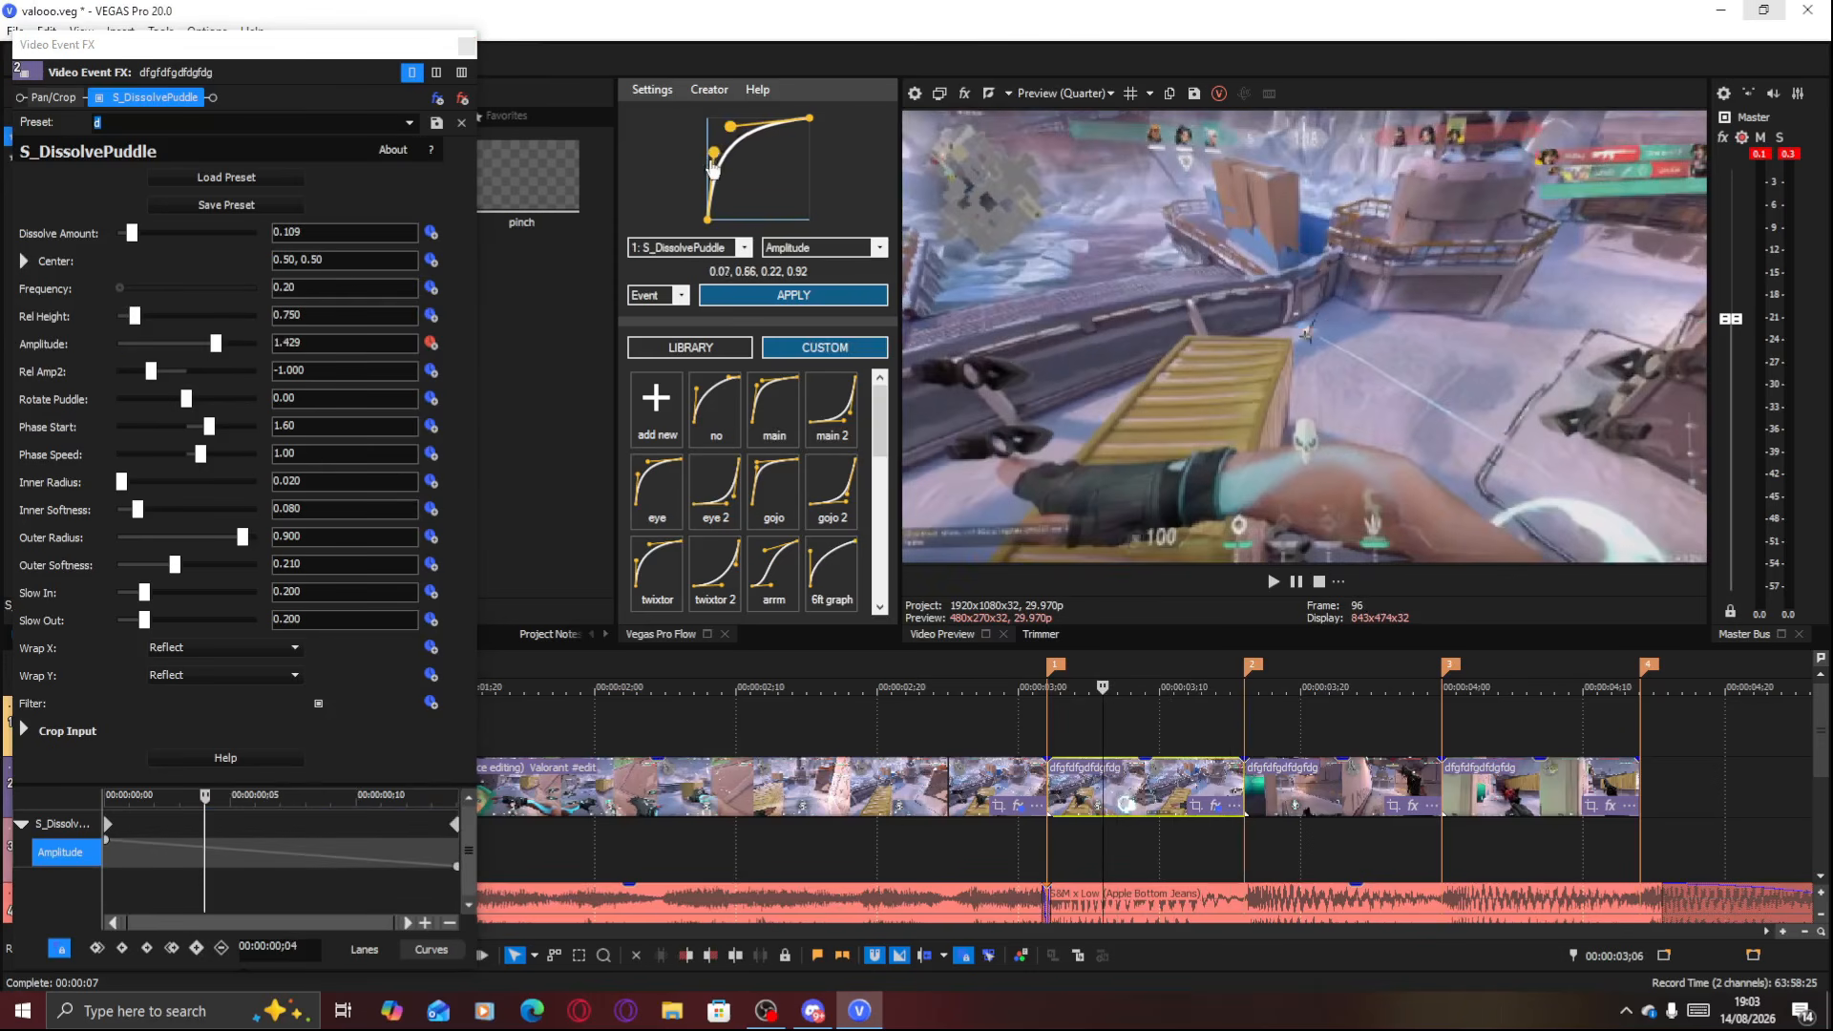
{"action": "left_click", "coordinate": [759, 298]}
Lower the music track's volume to -22.0 dB and play back the puddle transition from 00:00:02;26
{"action": "left_click", "coordinate": [966, 727]}
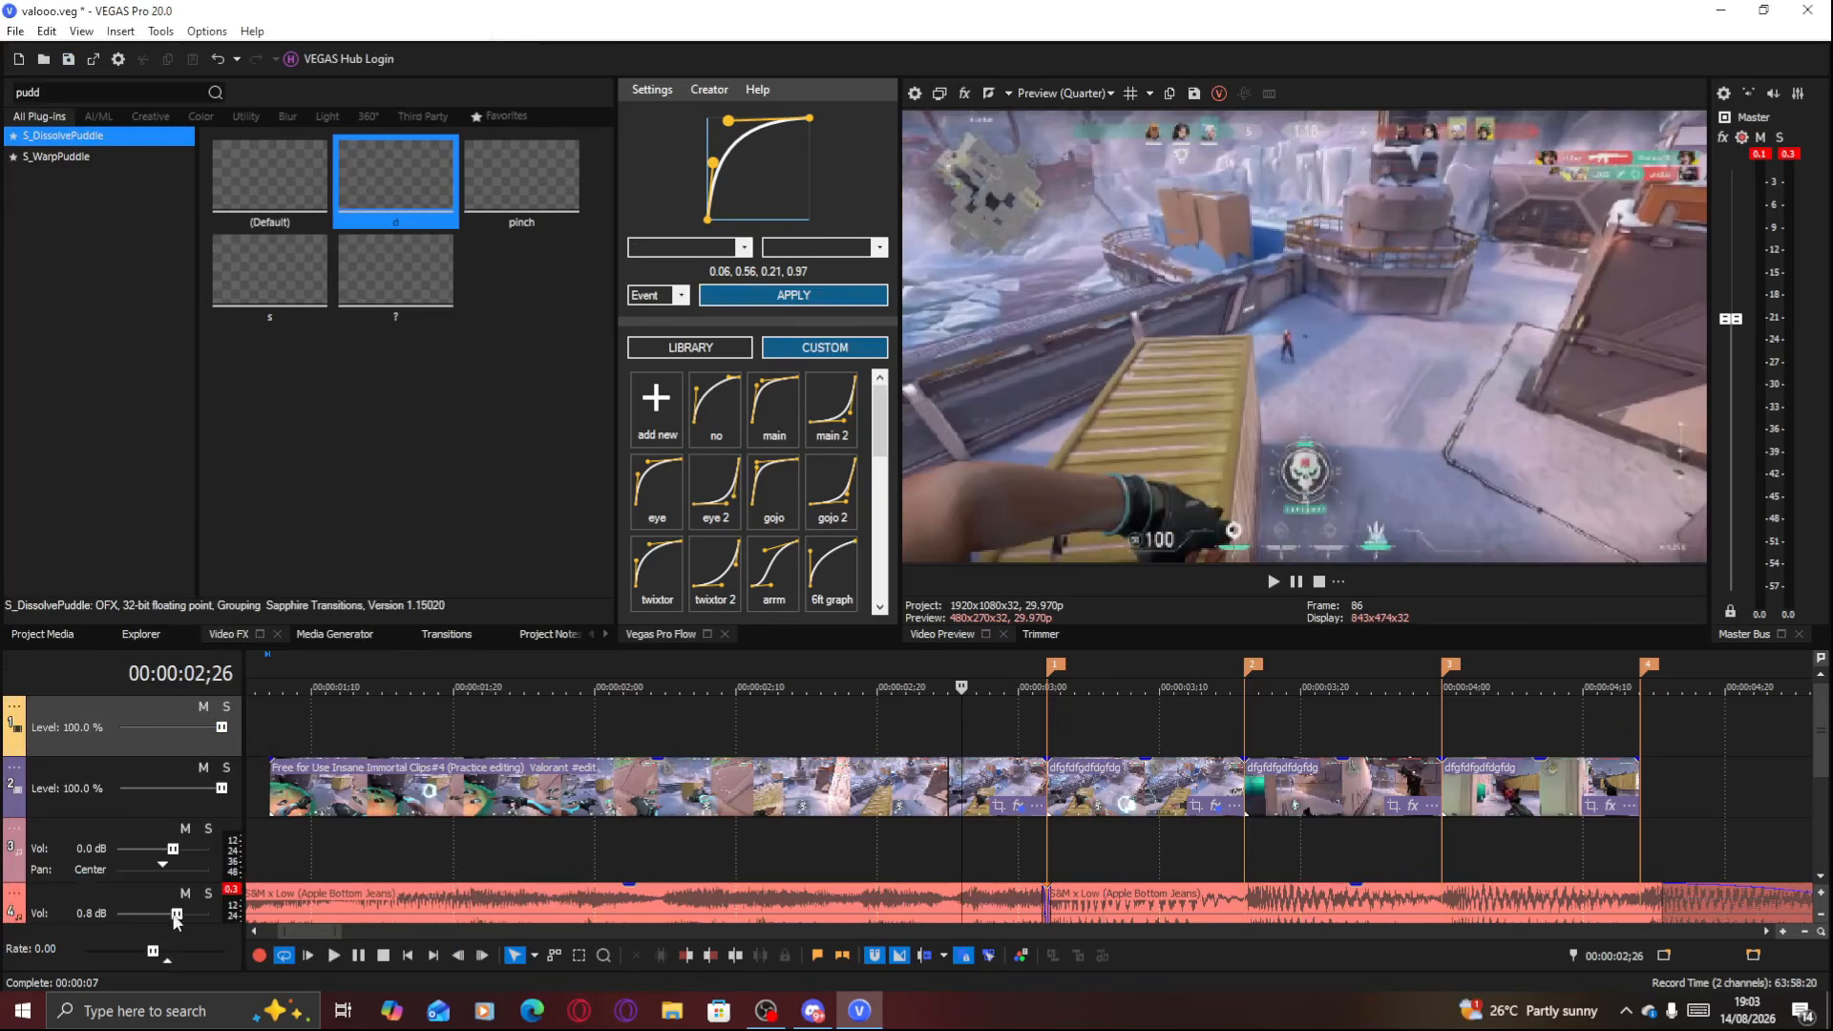
{"action": "left_click_drag", "start_coordinate": [133, 915], "coordinate": [136, 913]}
{"action": "key", "text": "space"}
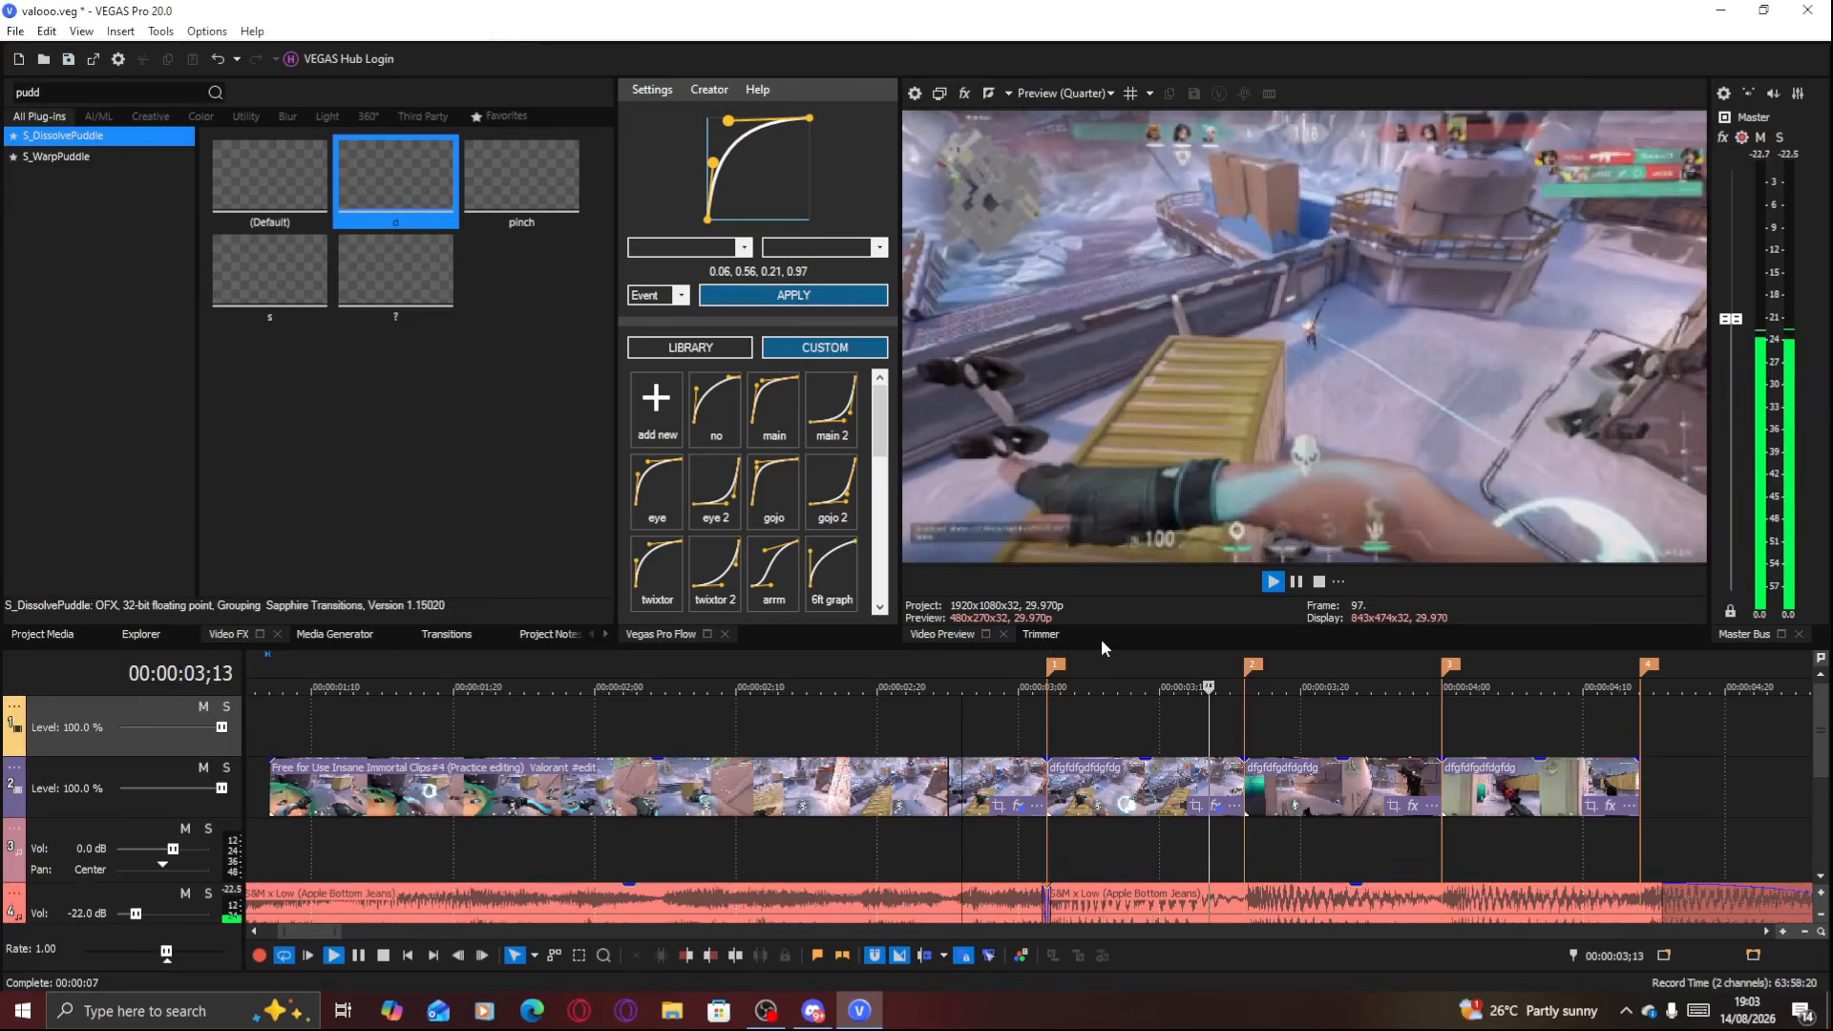
{"action": "key", "text": "space"}
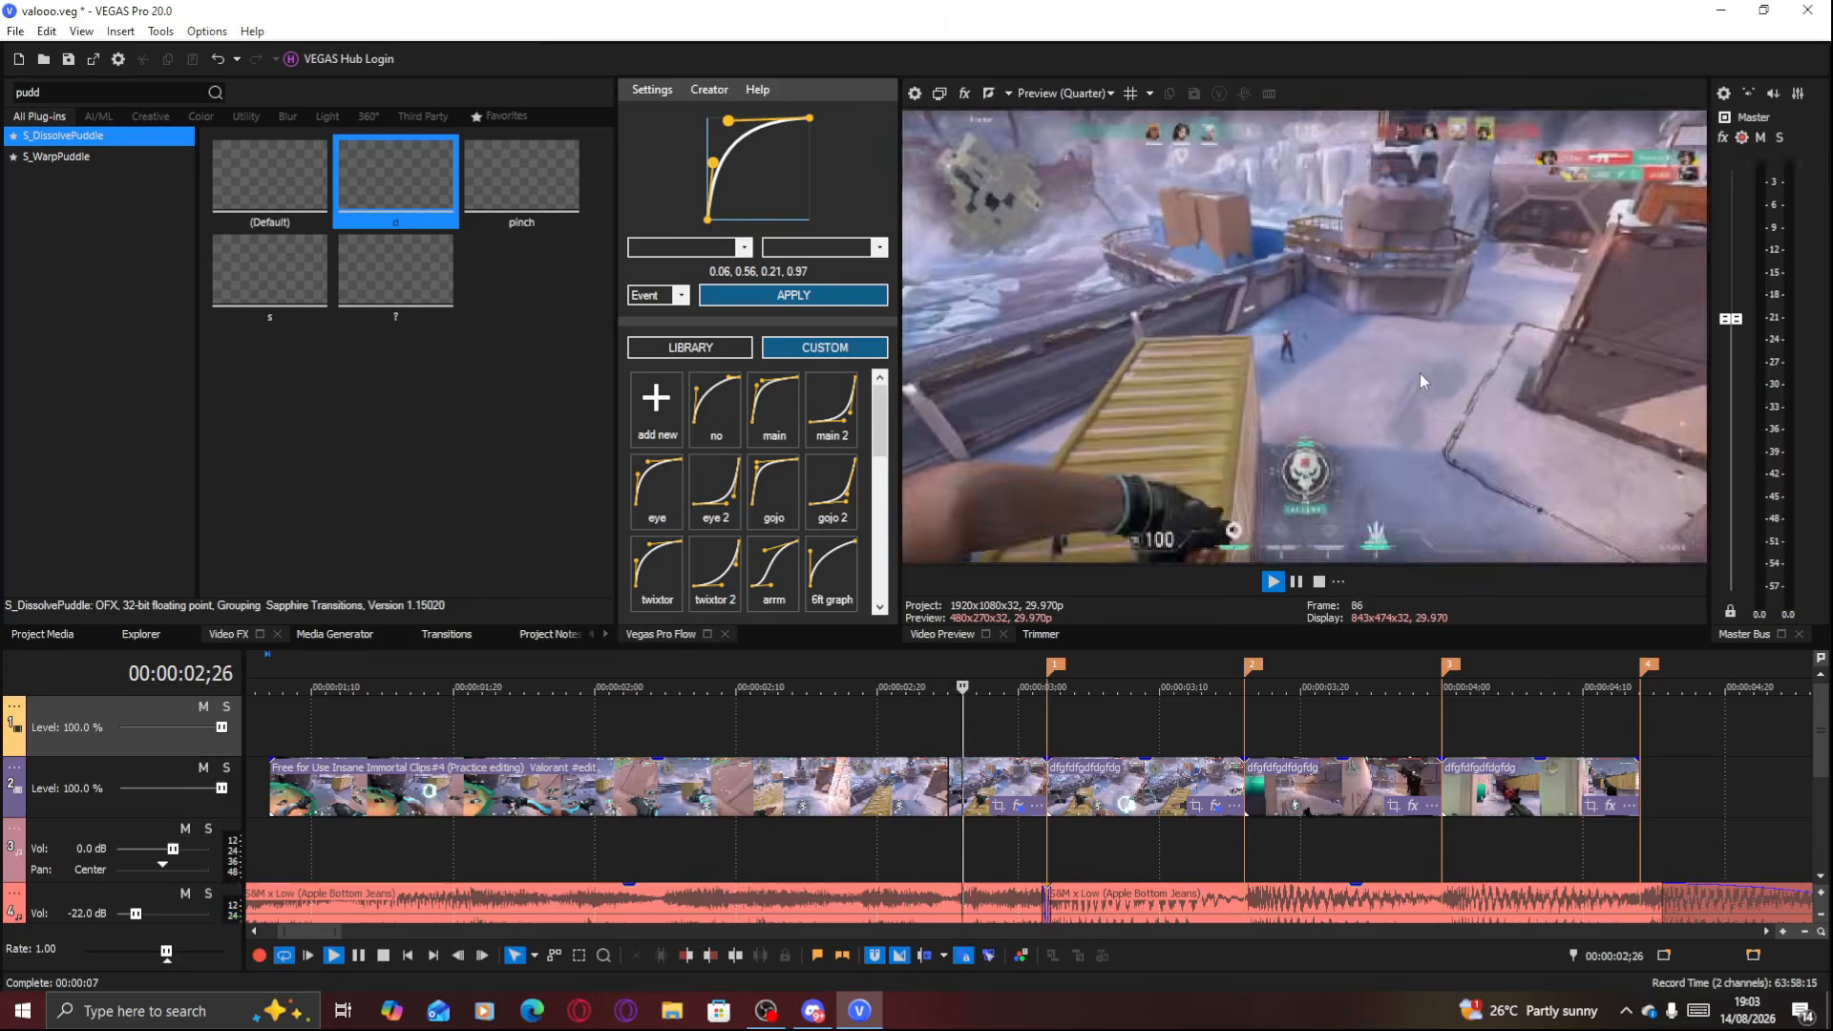
{"action": "key", "text": "space"}
{"action": "key", "text": "space"}
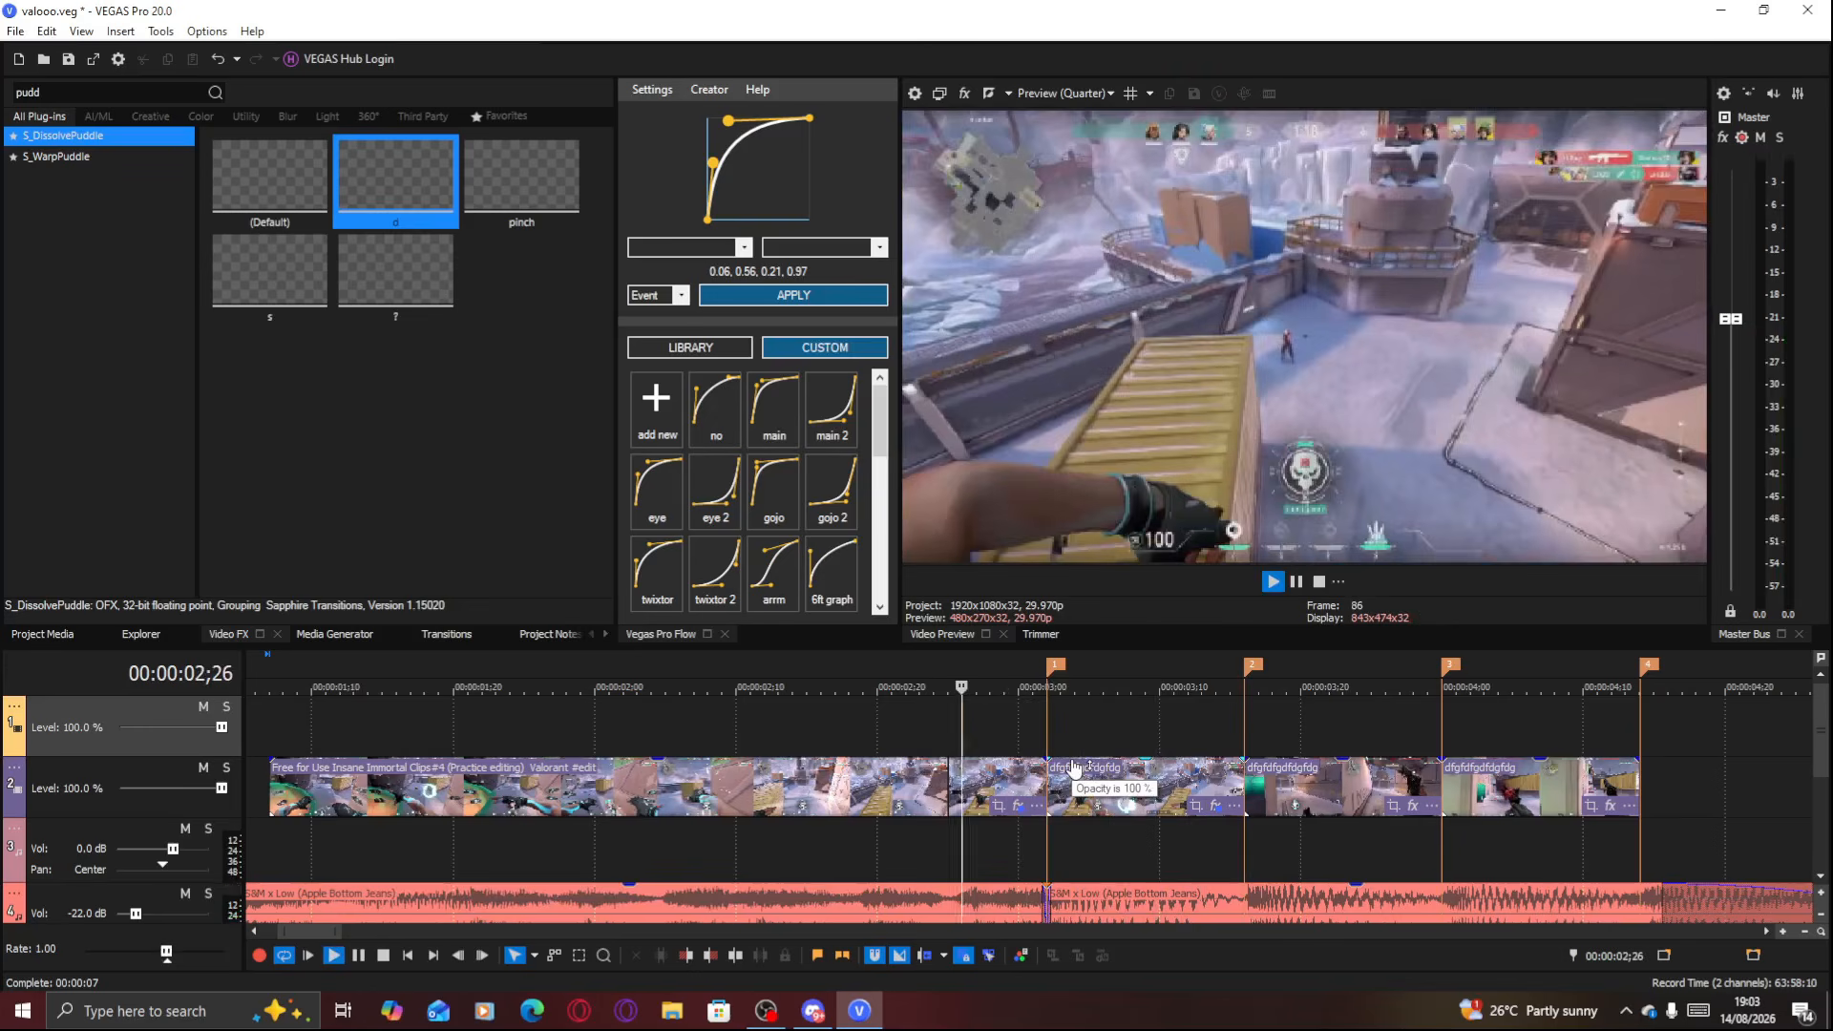
{"action": "key", "text": "space"}
Split the opening clip so its last segment matches a nested clip's length, keeping the clip's end at marker 1
{"action": "left_click", "coordinate": [1354, 789]}
{"action": "left_click", "coordinate": [1247, 784]}
{"action": "left_click_drag", "start_coordinate": [982, 792], "coordinate": [1170, 729]}
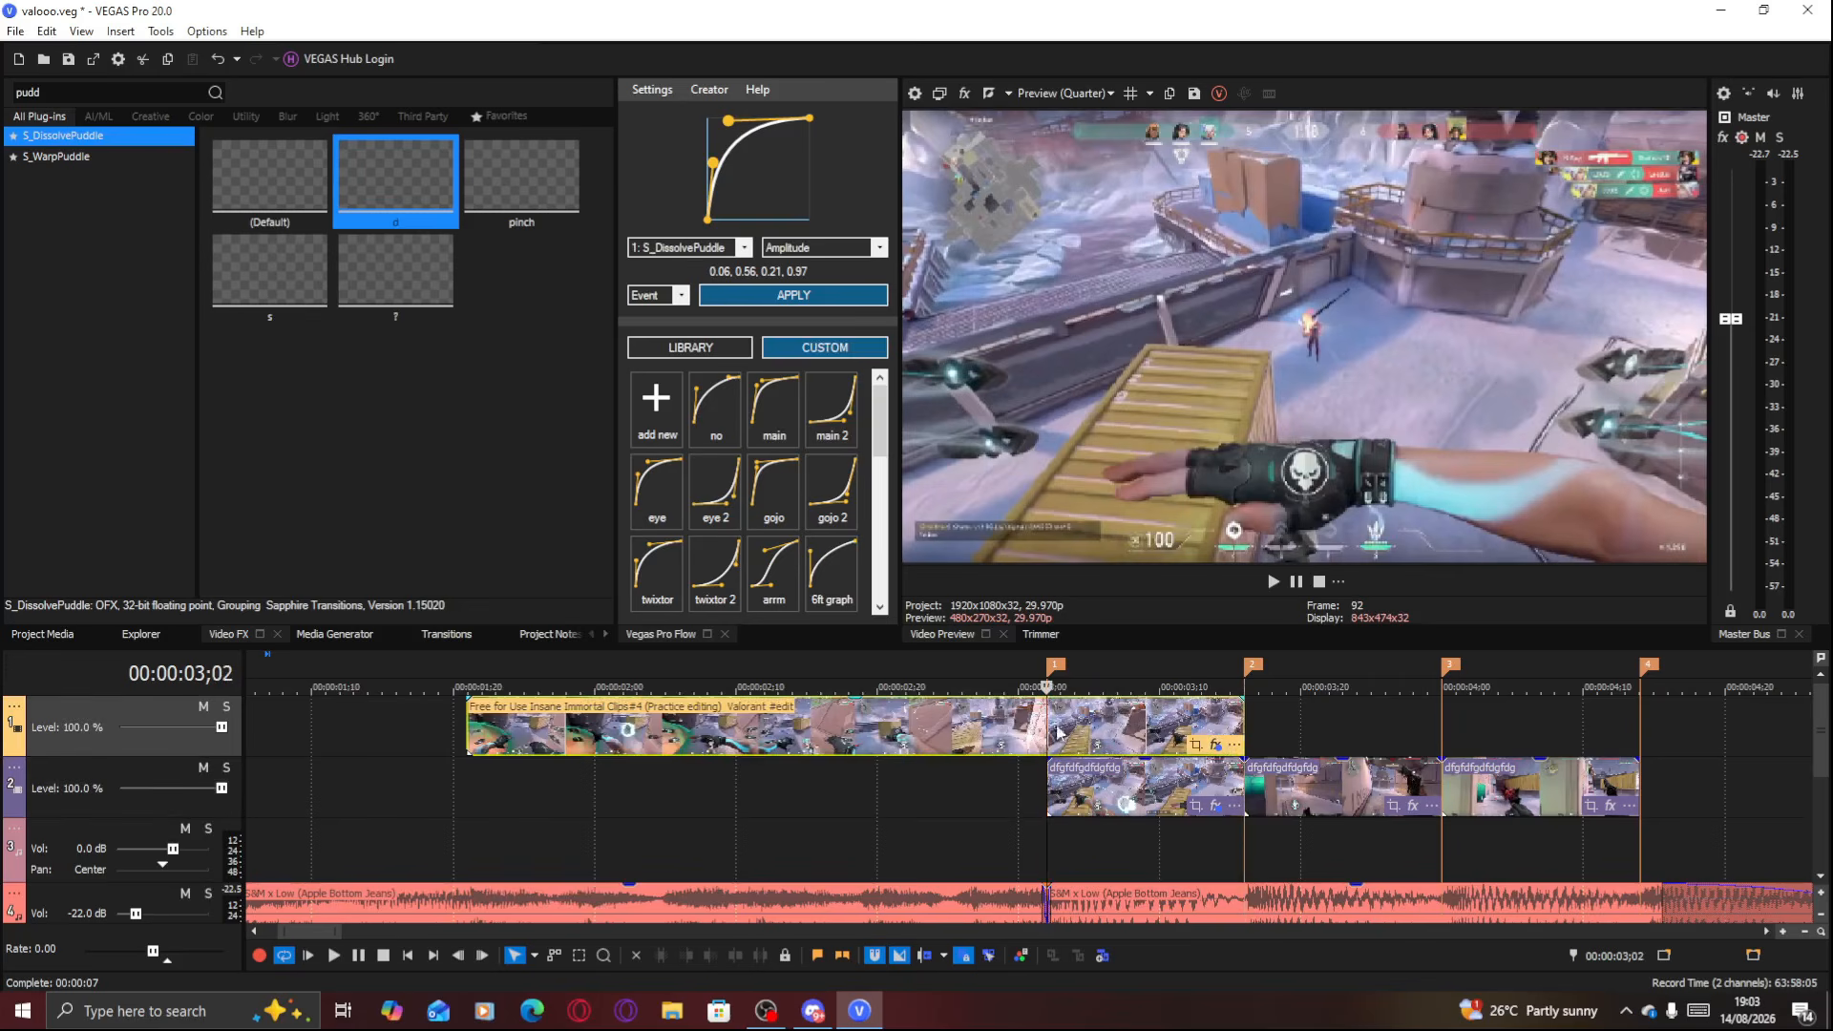
{"action": "key", "text": "s"}
{"action": "left_click_drag", "start_coordinate": [1000, 735], "coordinate": [912, 789]}
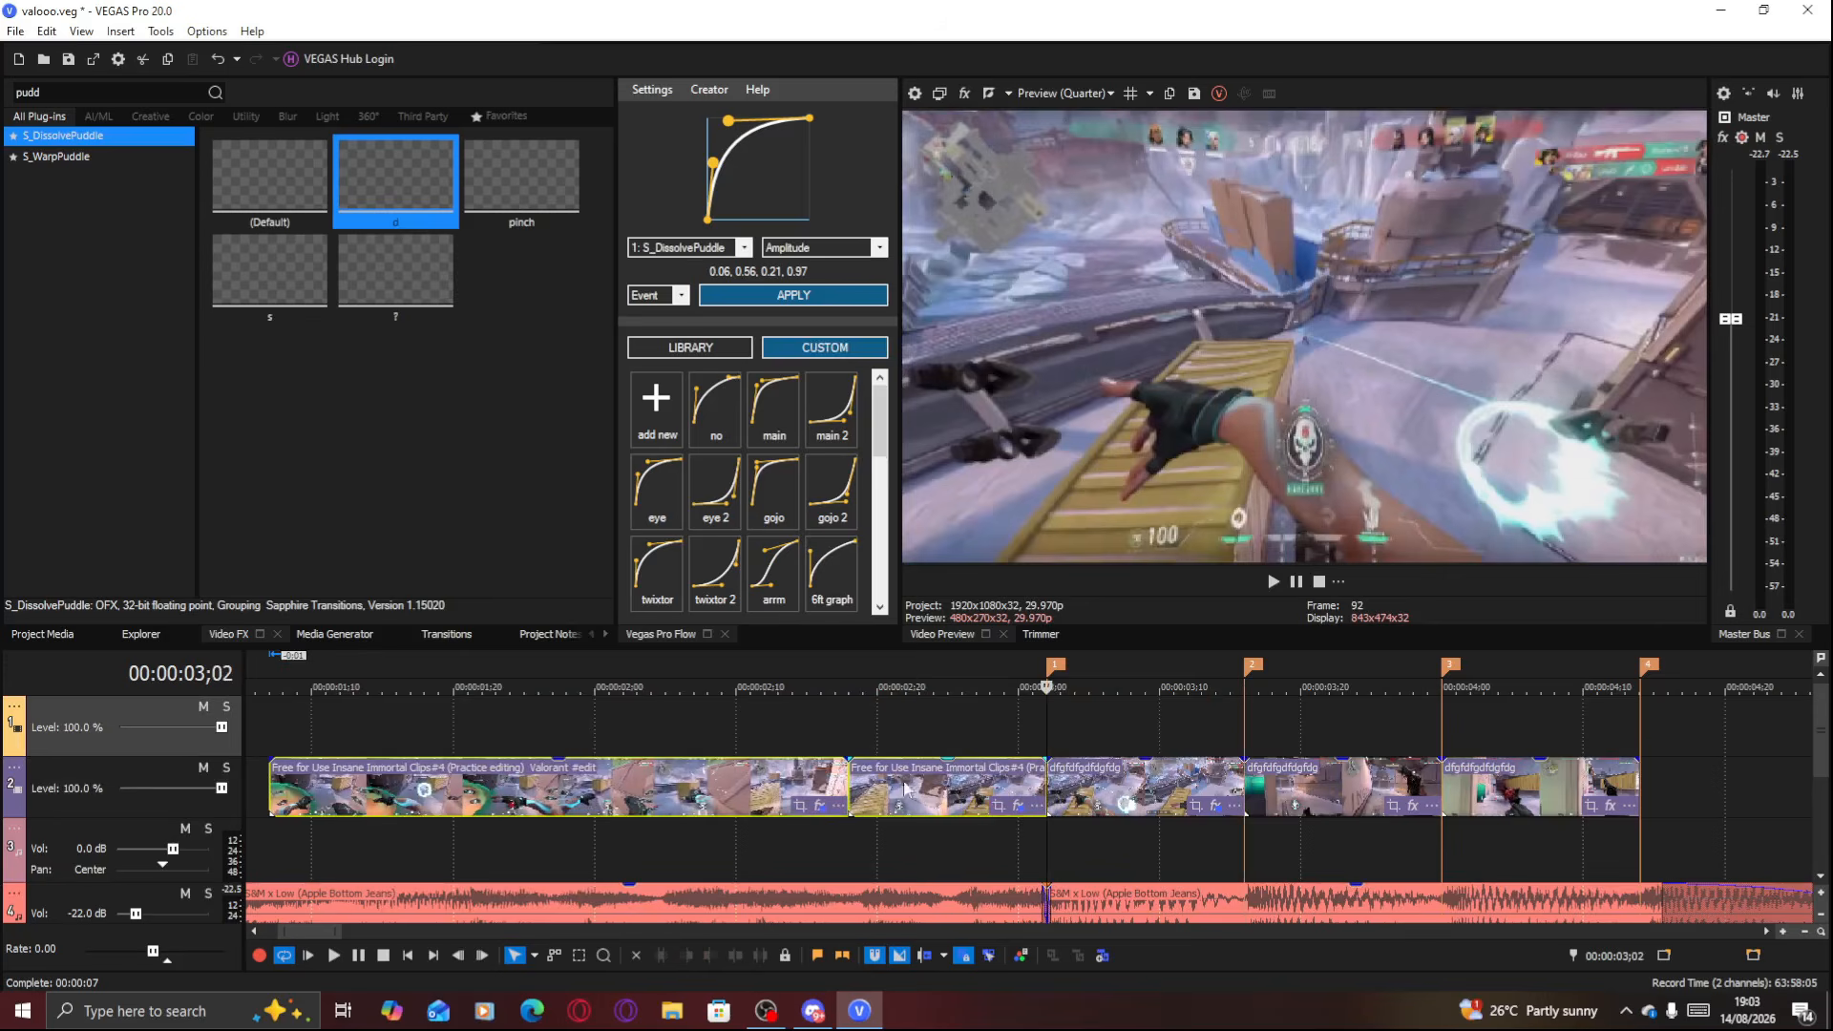
Copy the opening clip's last-segment effects to the second nested clip and the first nested clip's effects to the third
{"action": "left_click", "coordinate": [842, 786]}
{"action": "left_click", "coordinate": [1187, 794]}
{"action": "left_click", "coordinate": [1342, 789]}
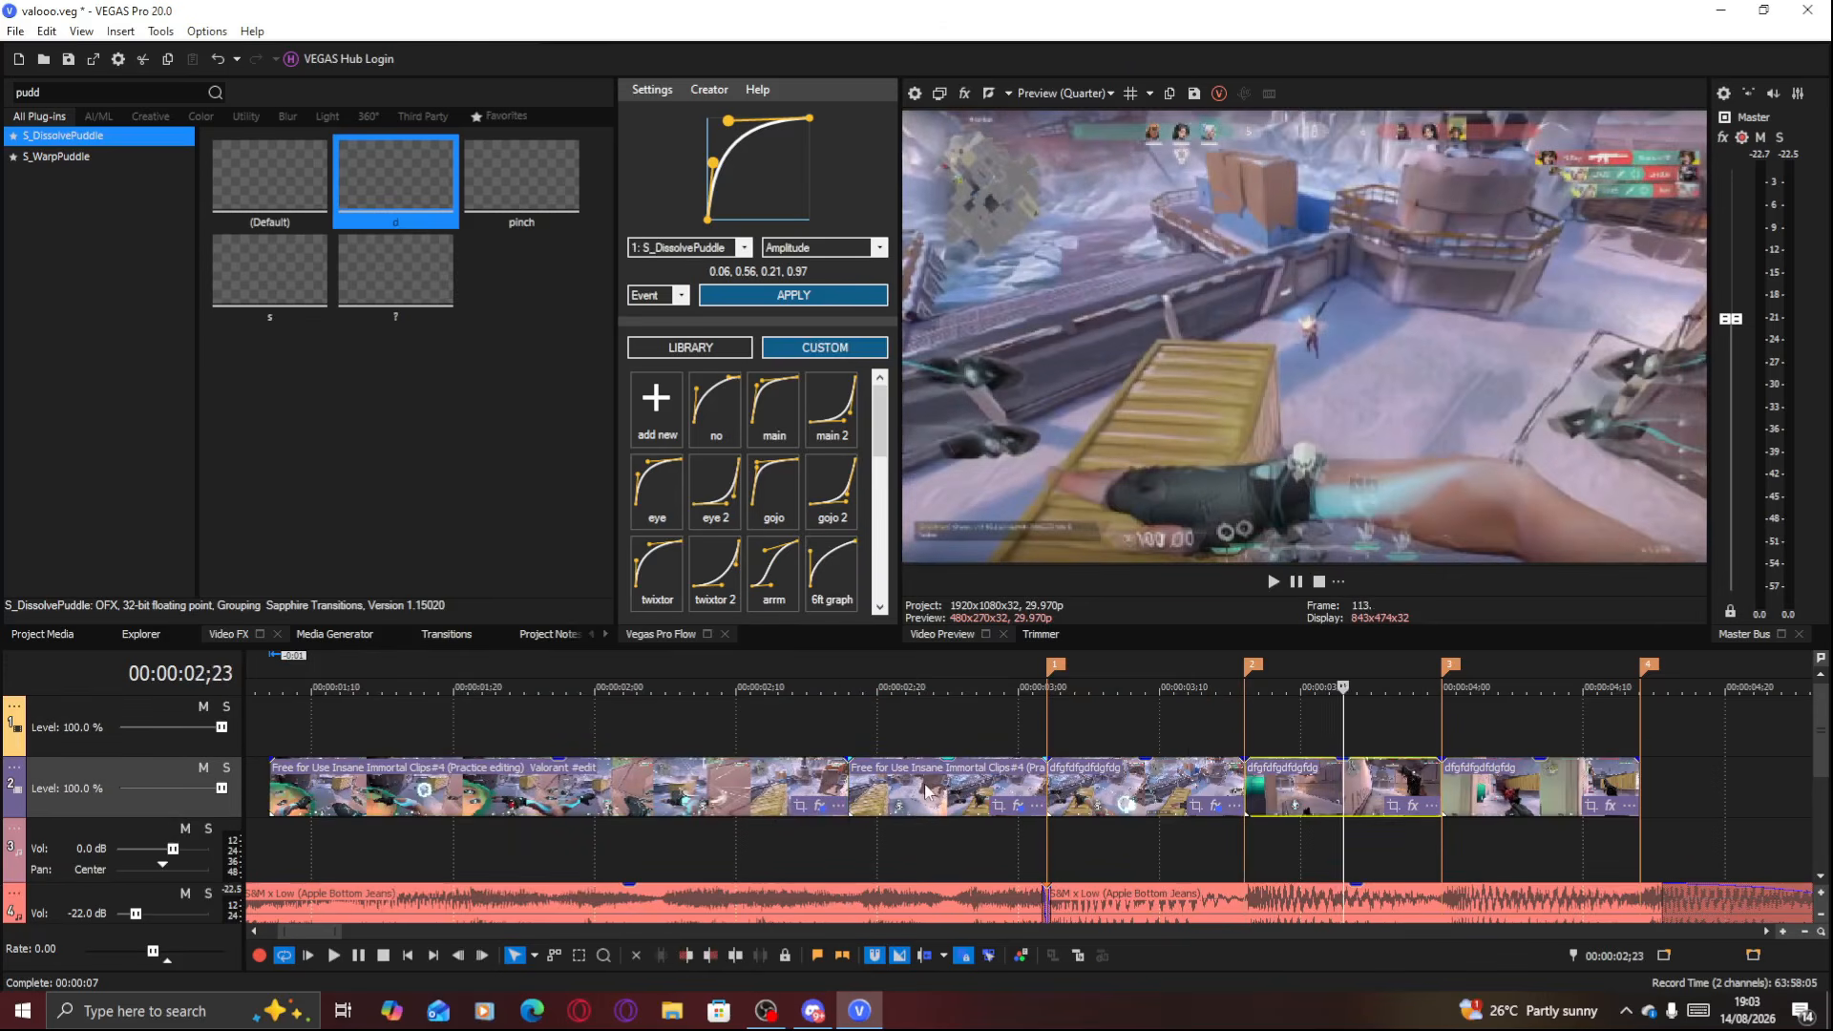
{"action": "left_click", "coordinate": [923, 790]}
{"action": "left_click", "coordinate": [1362, 805]}
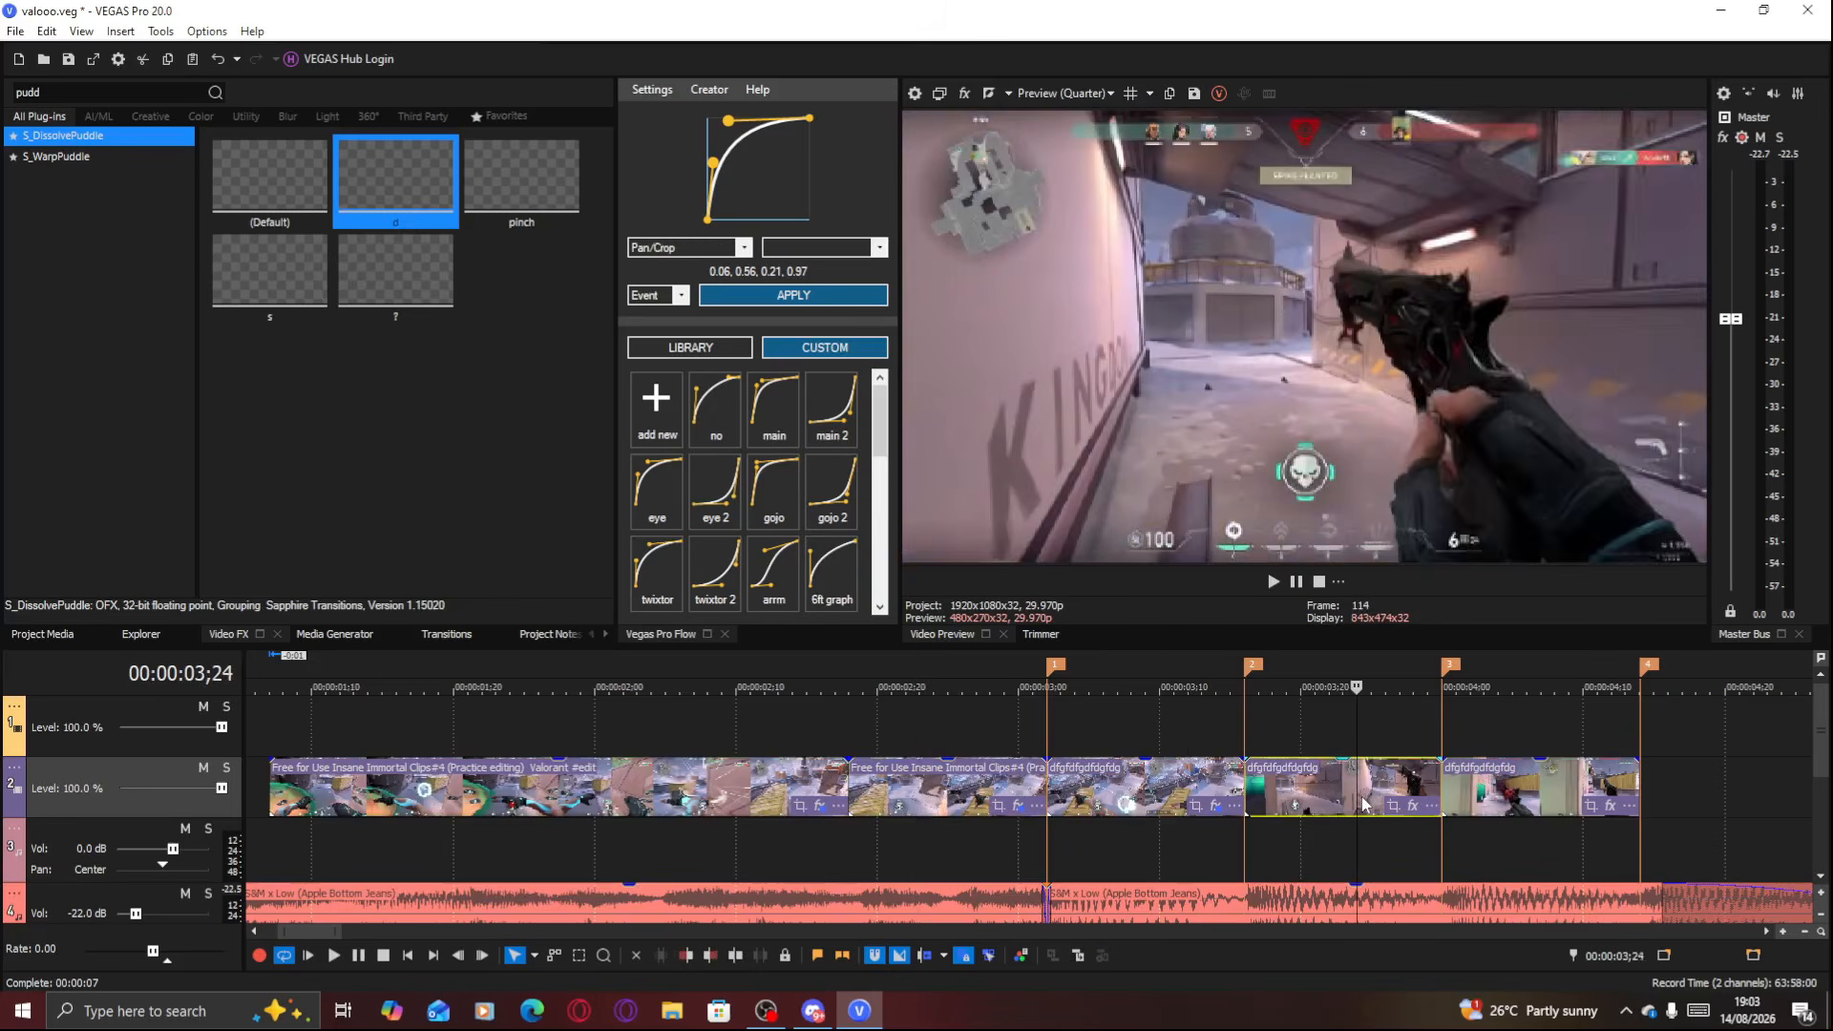
{"action": "right_click", "coordinate": [1409, 782]}
{"action": "left_click", "coordinate": [1514, 405]}
{"action": "left_click", "coordinate": [1116, 778]}
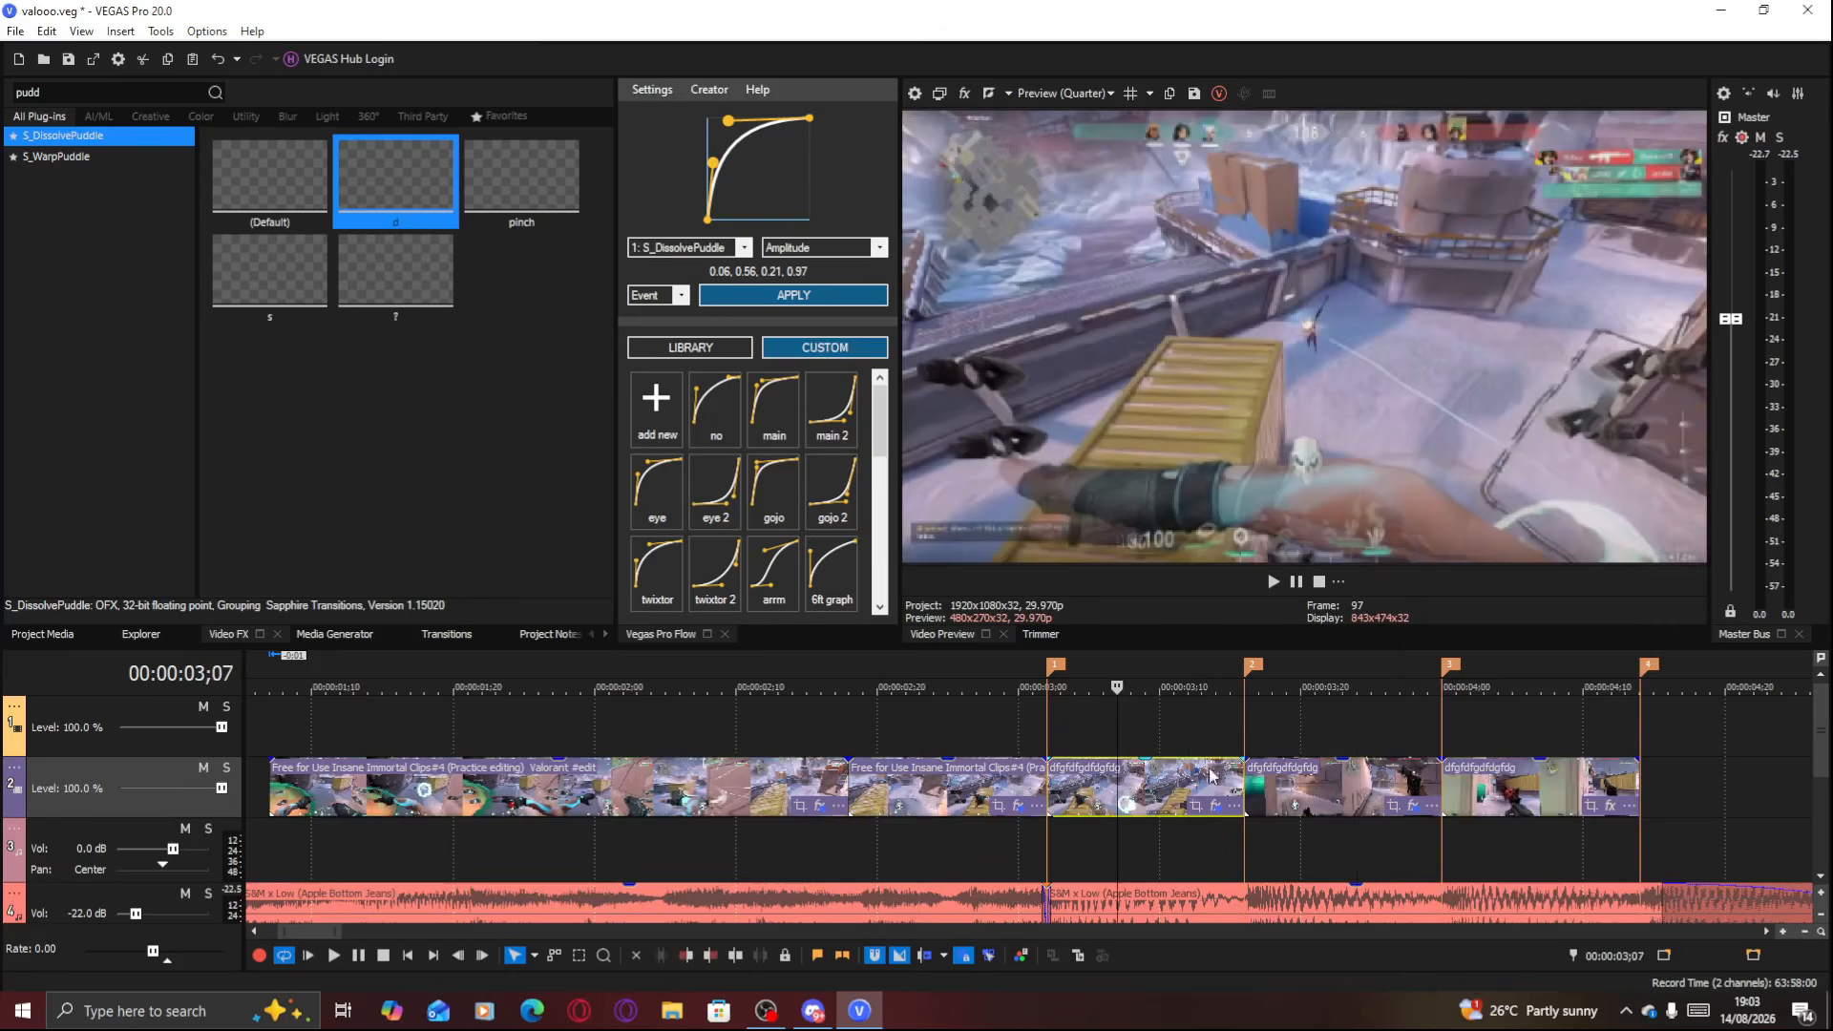
{"action": "right_click", "coordinate": [1538, 790]}
{"action": "left_click", "coordinate": [1566, 404]}
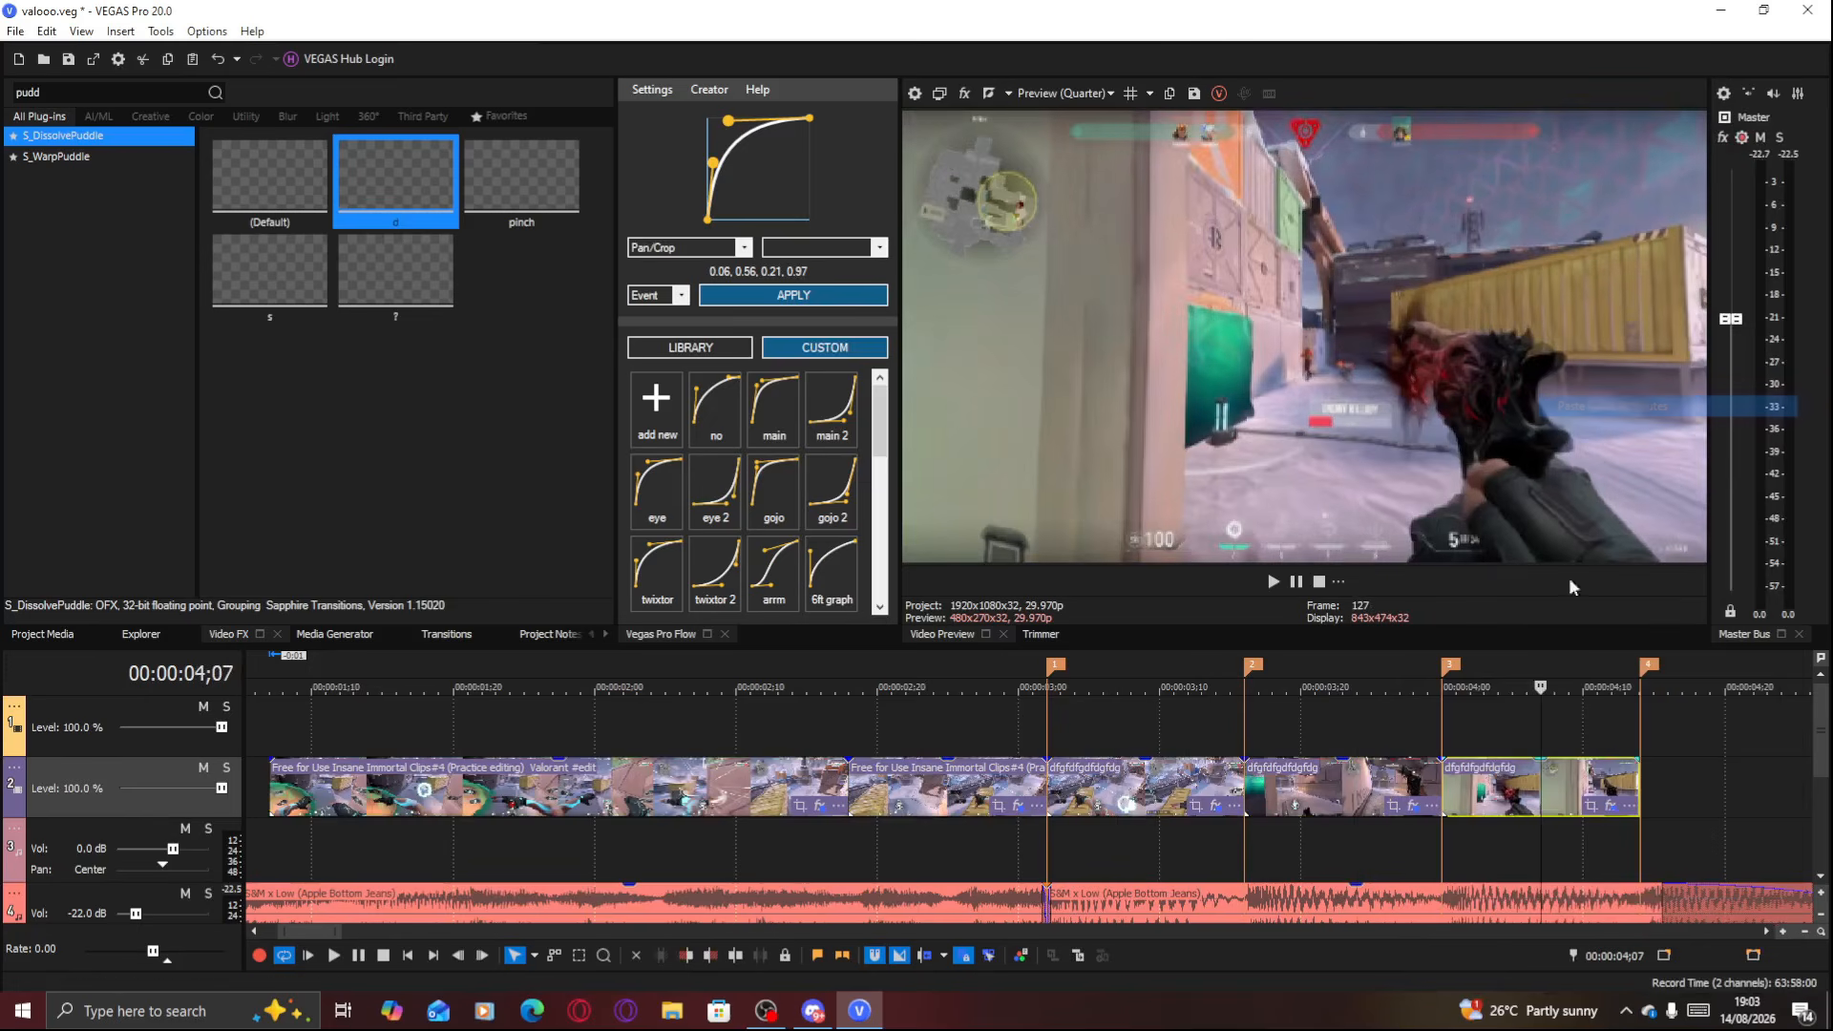
Play back the transition from the second into the third nested clip starting at 00:00:03;23
{"action": "left_click", "coordinate": [1346, 718]}
{"action": "key", "text": "space"}
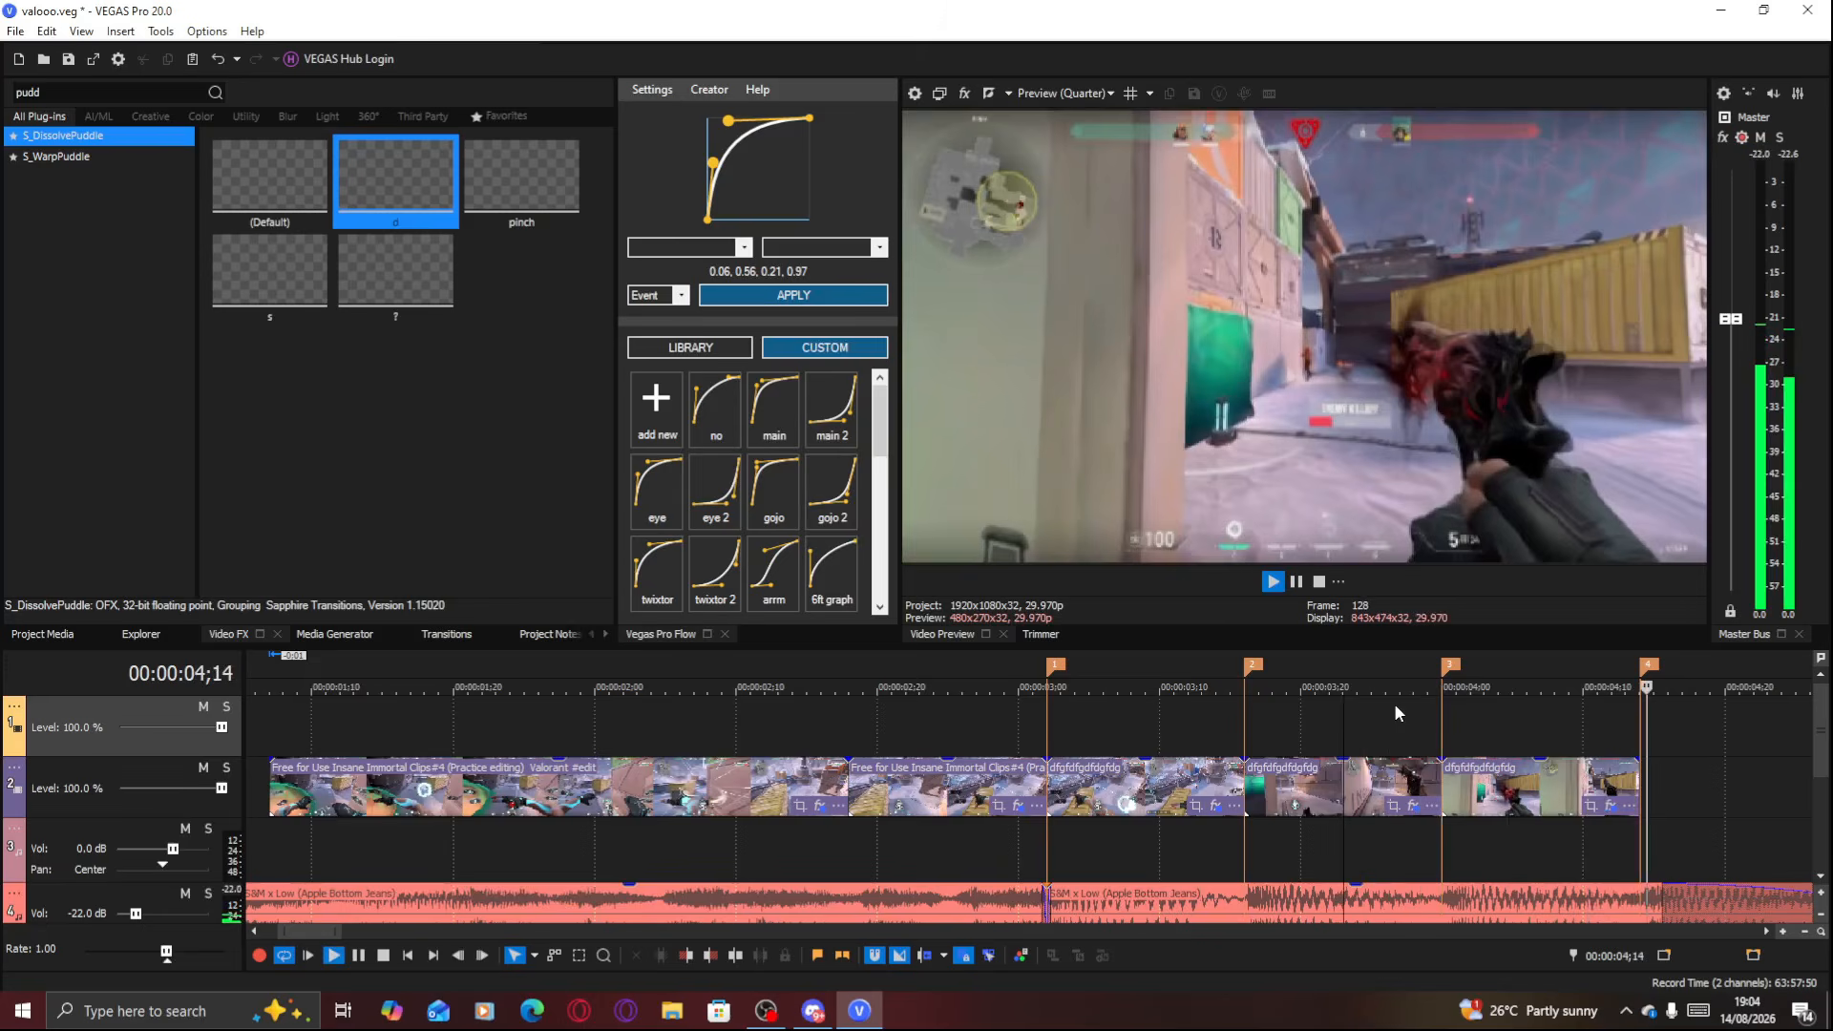
{"action": "key", "text": "space"}
Extend the last gameplay audio segment from marker 1 to just past marker 4 and play it from 00:00:02;29
{"action": "scroll", "coordinate": [1050, 761], "scroll_direction": "down", "scroll_amount": 3}
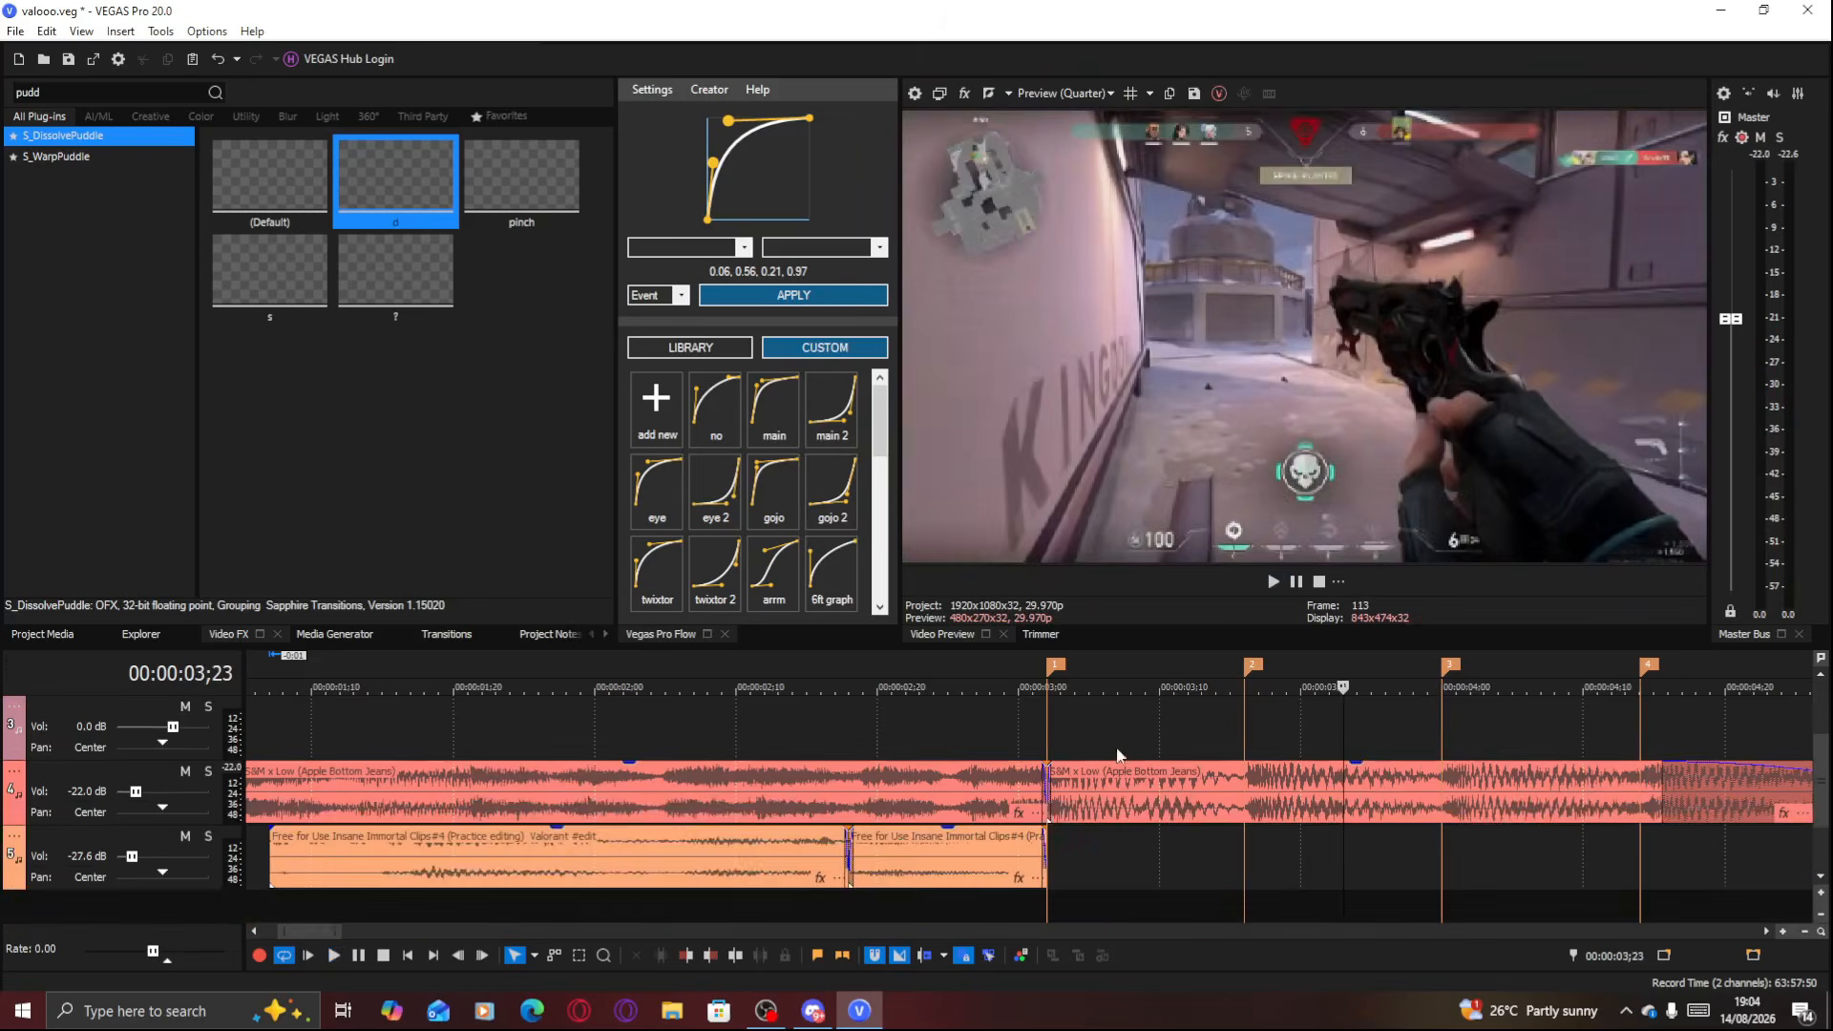
{"action": "scroll", "coordinate": [1050, 763], "scroll_direction": "up", "scroll_amount": 1}
{"action": "scroll", "coordinate": [1075, 829], "scroll_direction": "down", "scroll_amount": 3}
{"action": "left_click_drag", "start_coordinate": [868, 854], "coordinate": [1199, 855]}
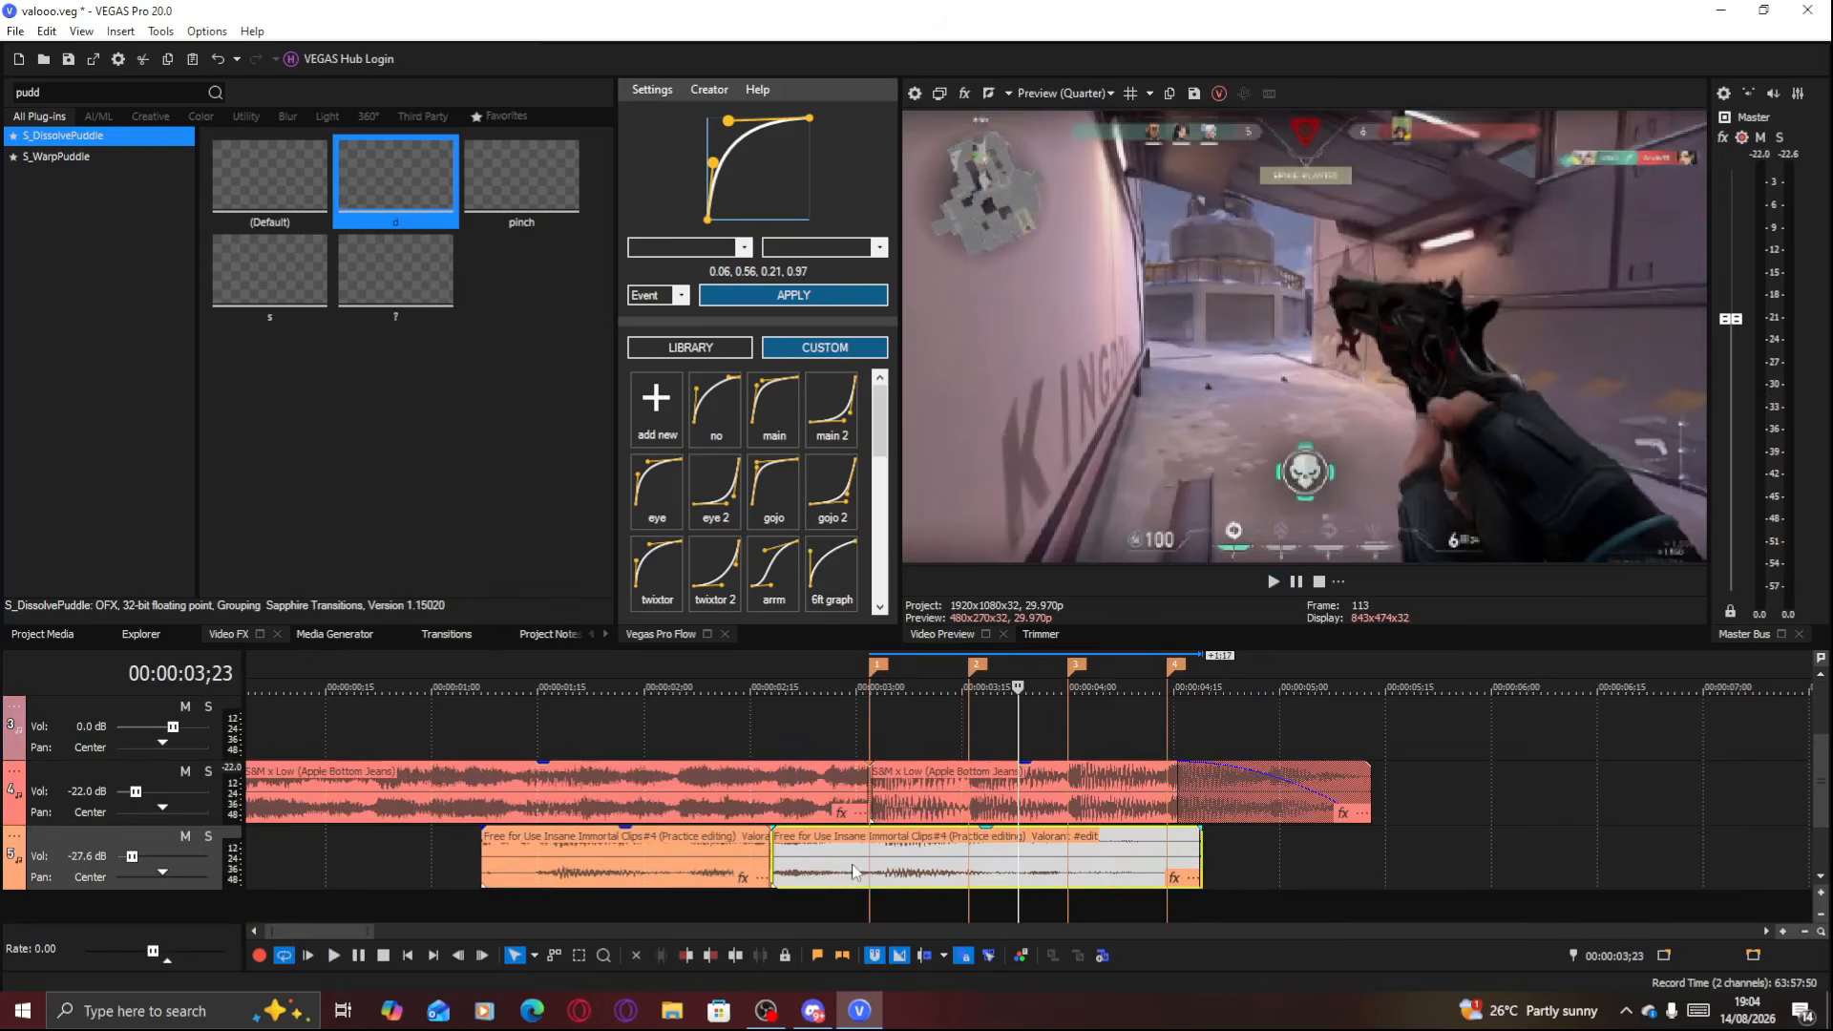
{"action": "key", "text": "space"}
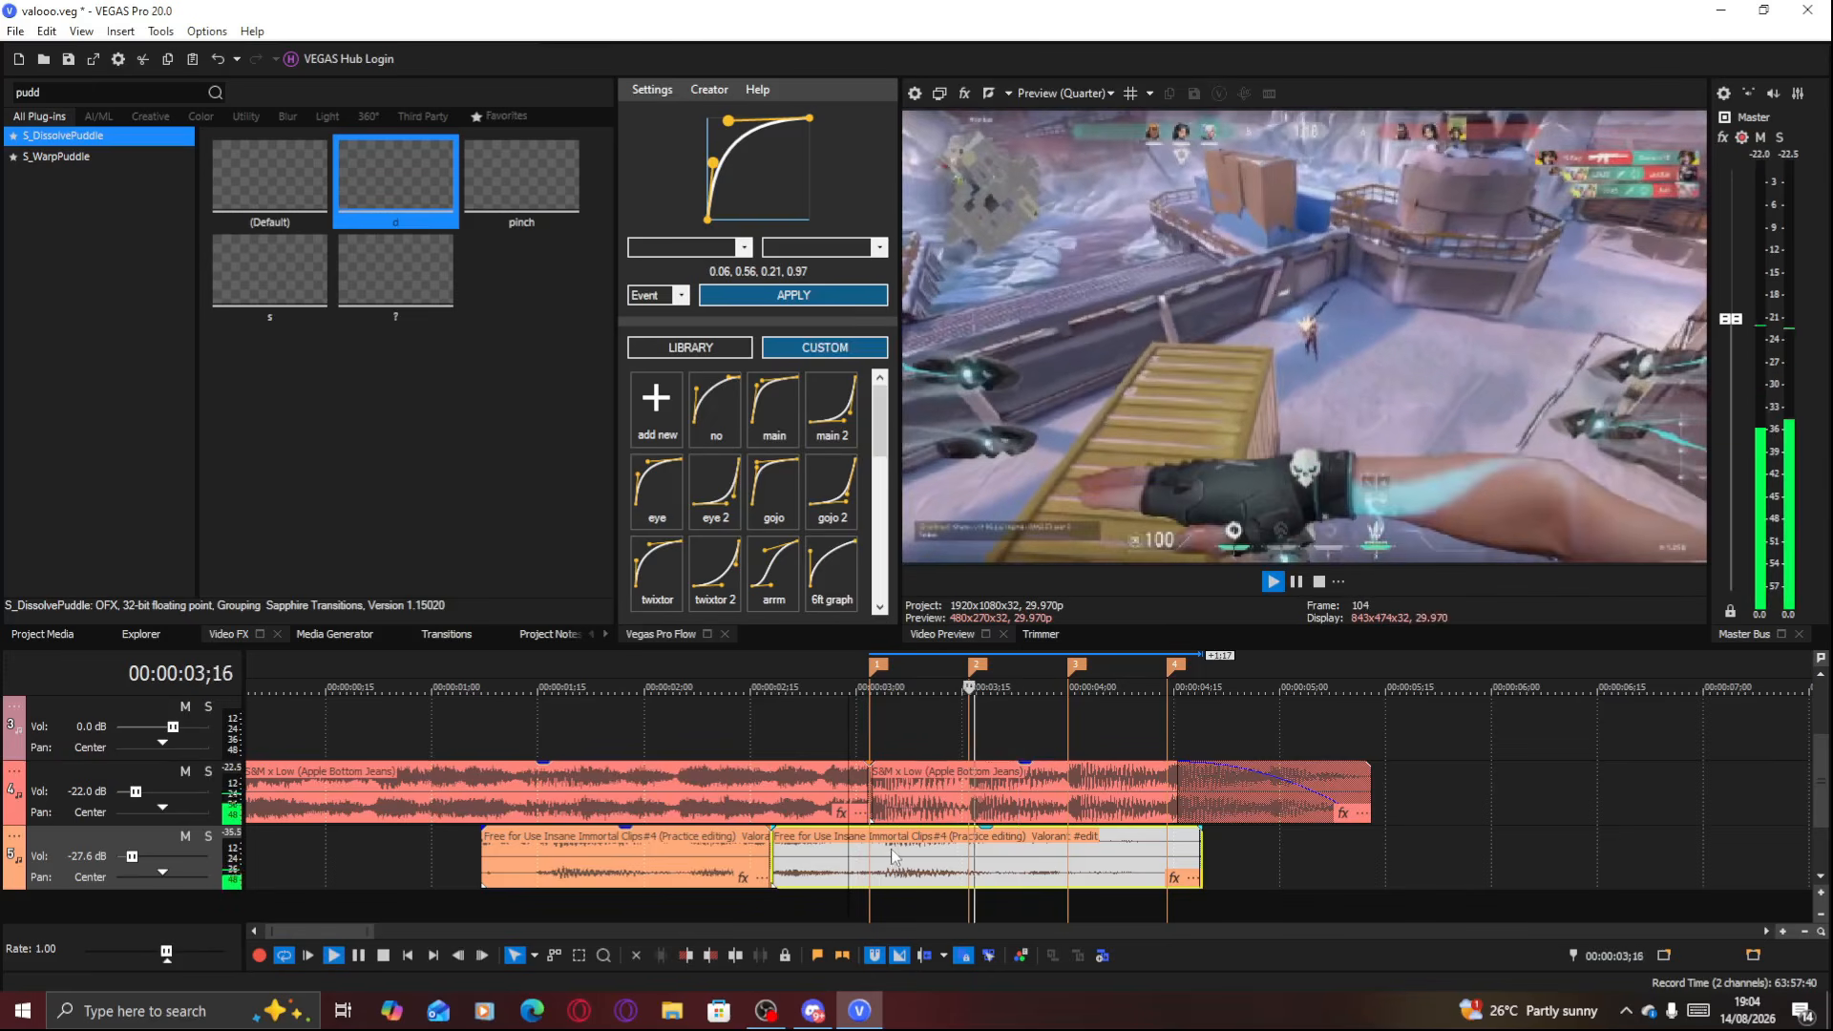
{"action": "key", "text": "space"}
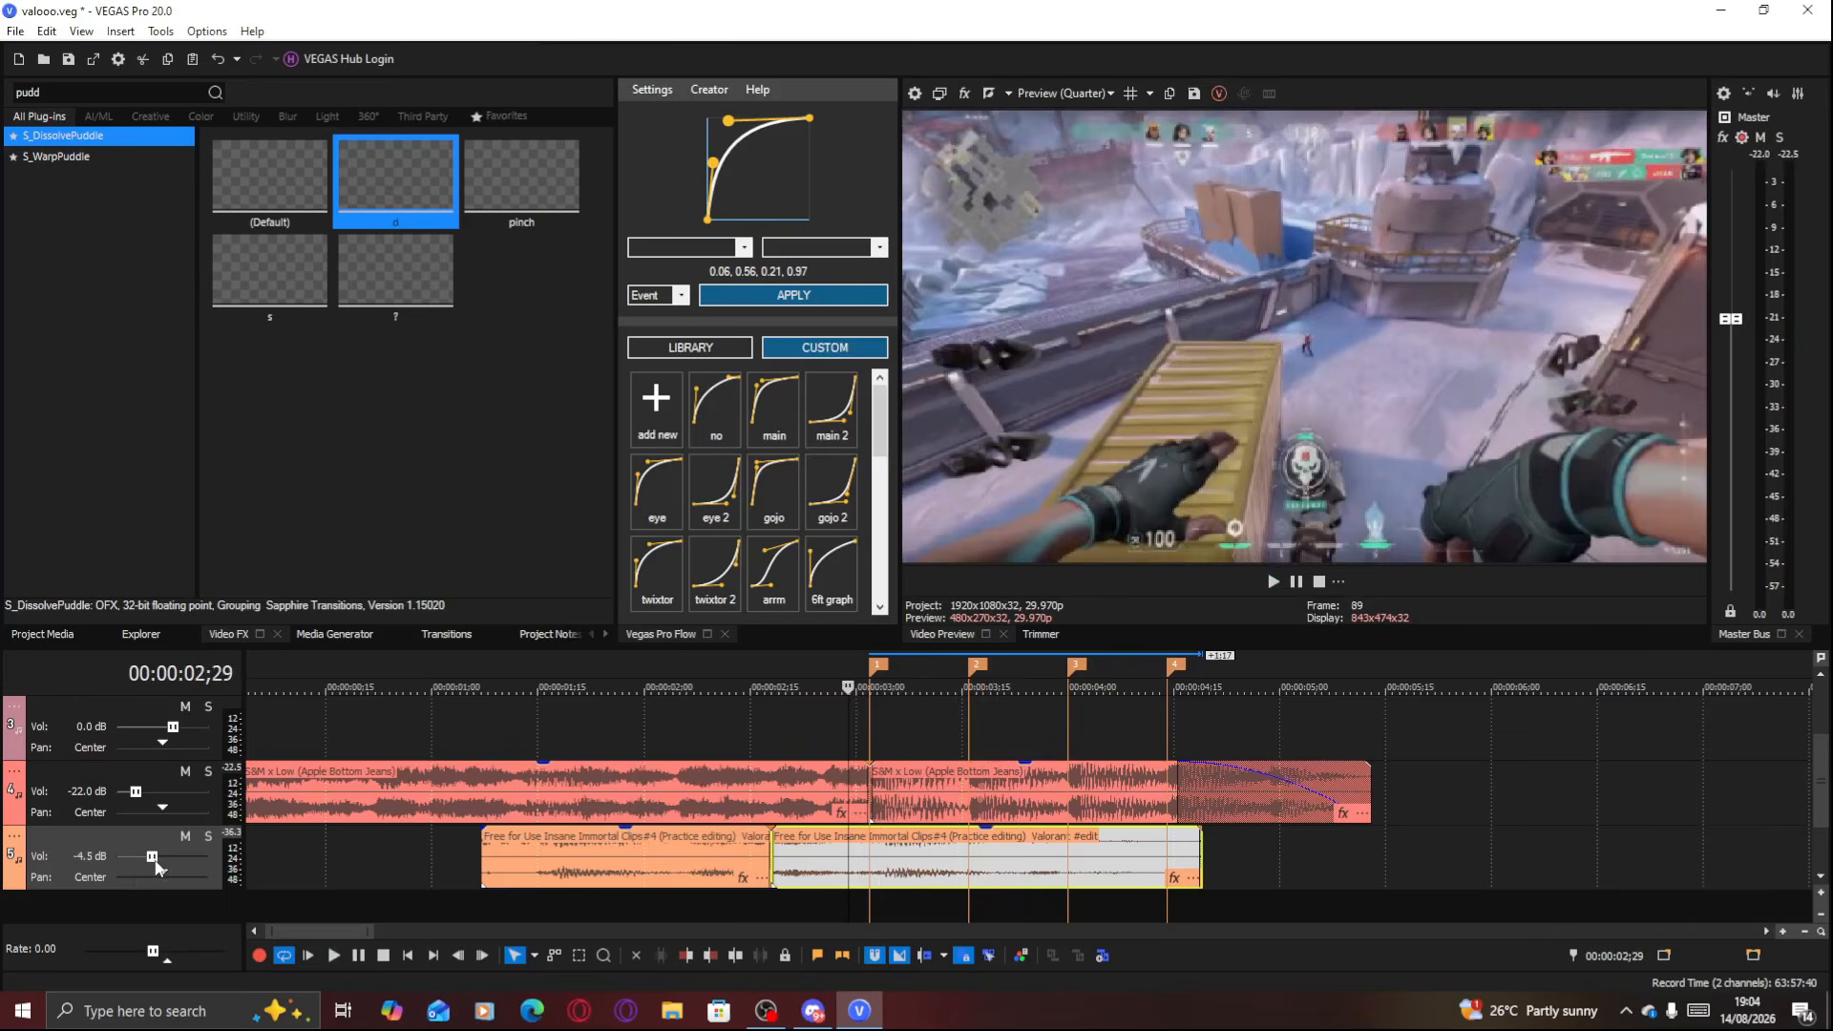
Set the gameplay audio track's volume to -18.2 dB and play back its balance against the music
{"action": "left_click_drag", "start_coordinate": [151, 857], "coordinate": [137, 856]}
{"action": "key", "text": "space"}
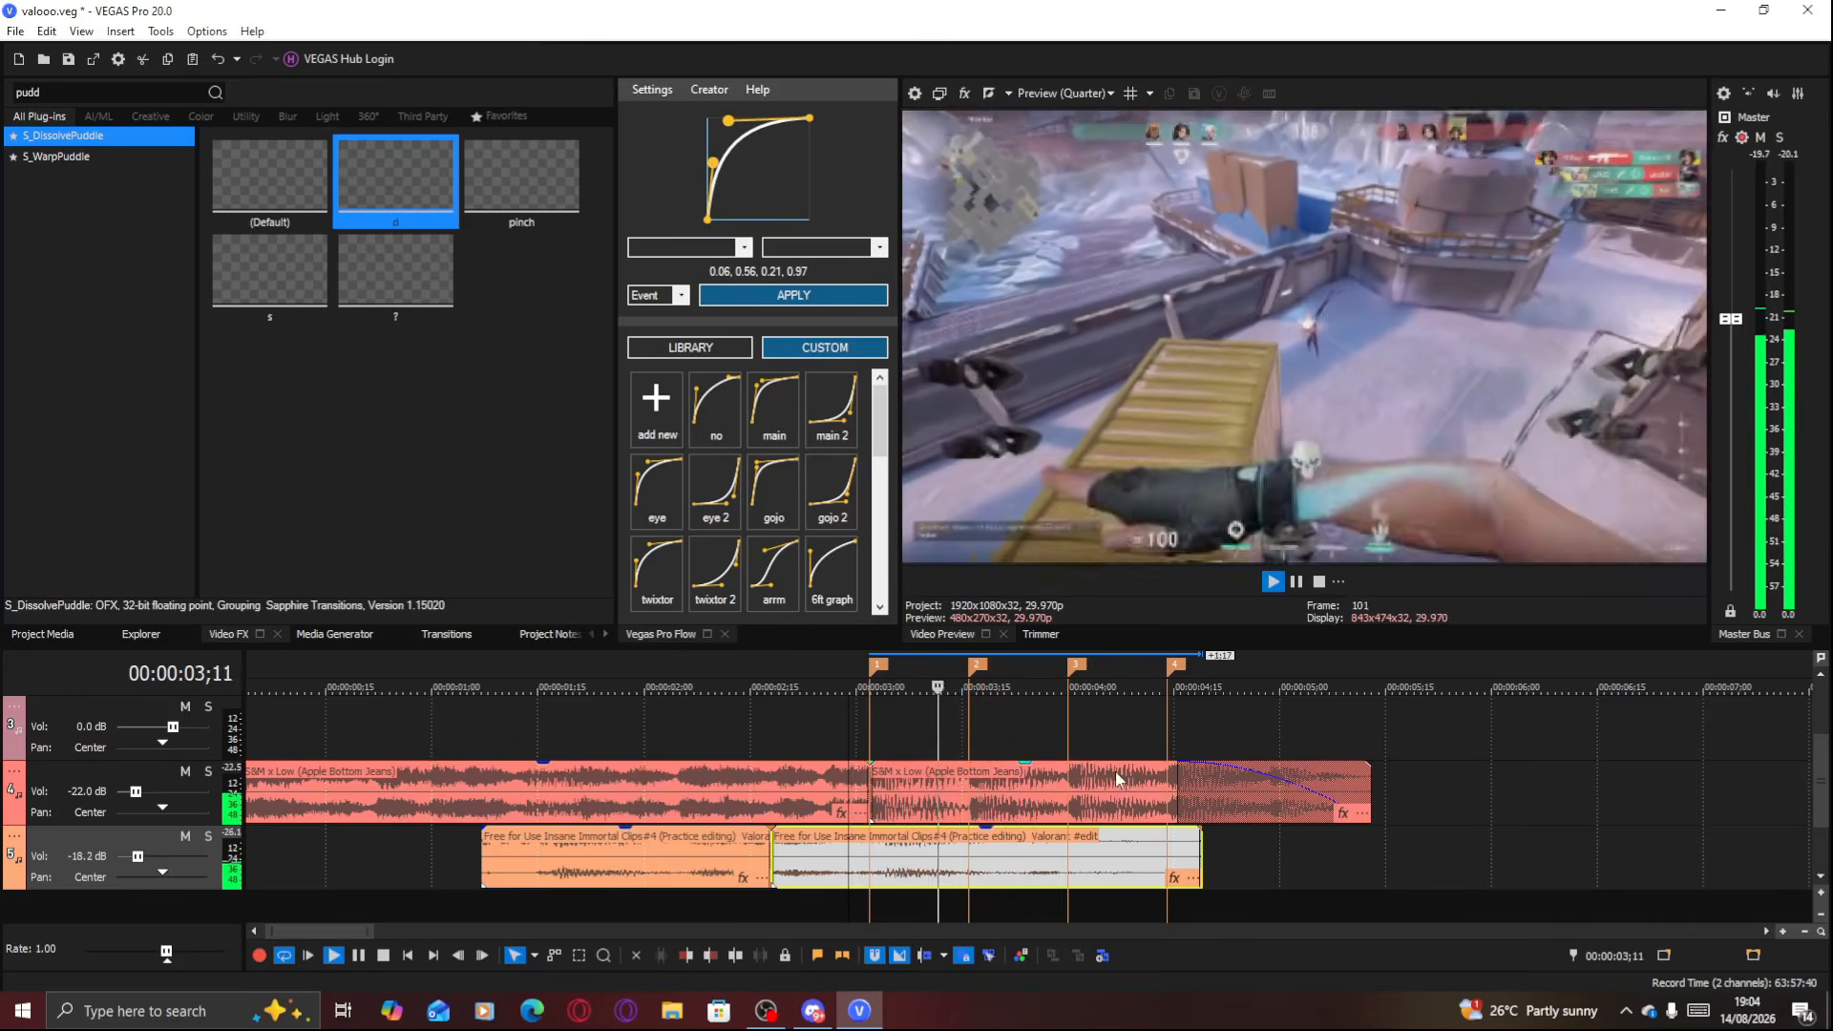
{"action": "scroll", "coordinate": [1119, 778], "scroll_direction": "up", "scroll_amount": 1}
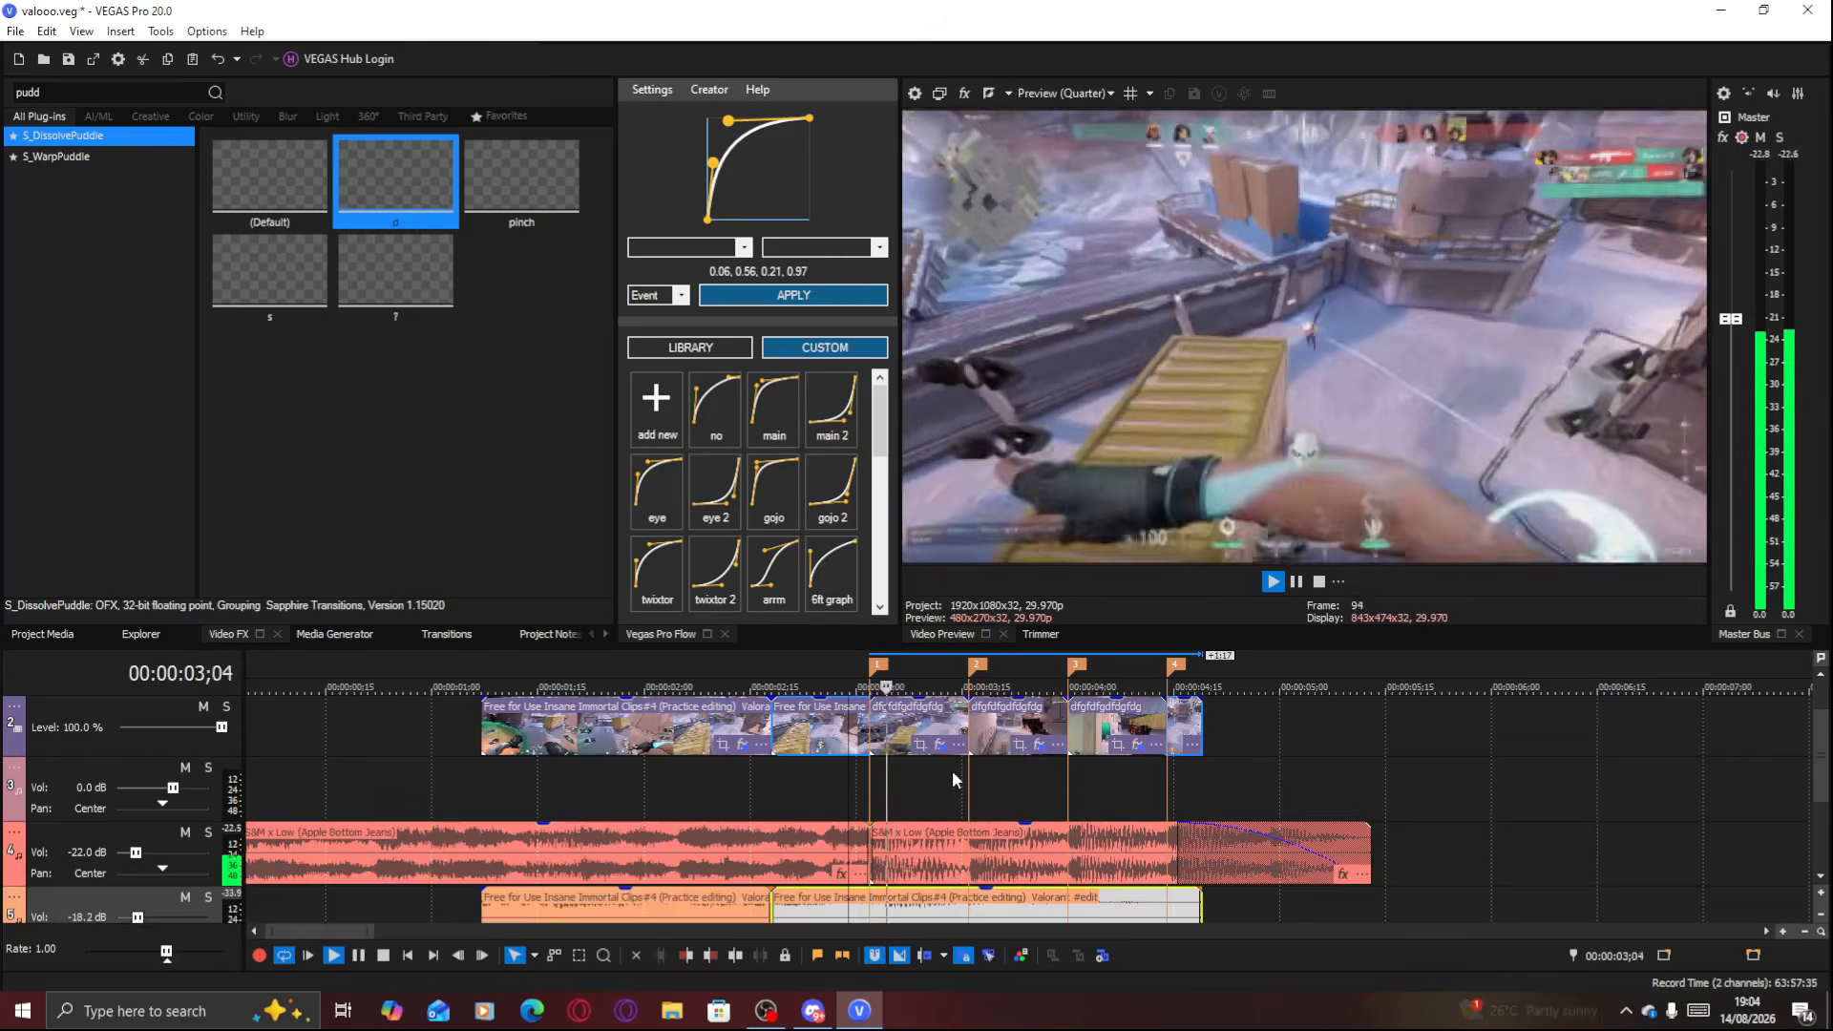
{"action": "key", "text": "space"}
Add the full Immortal Clips gameplay video from the project media to the timeline, past the end of the montage
{"action": "left_click_drag", "start_coordinate": [1071, 787], "coordinate": [1135, 781]}
{"action": "scroll", "coordinate": [1136, 779], "scroll_direction": "down", "scroll_amount": 5}
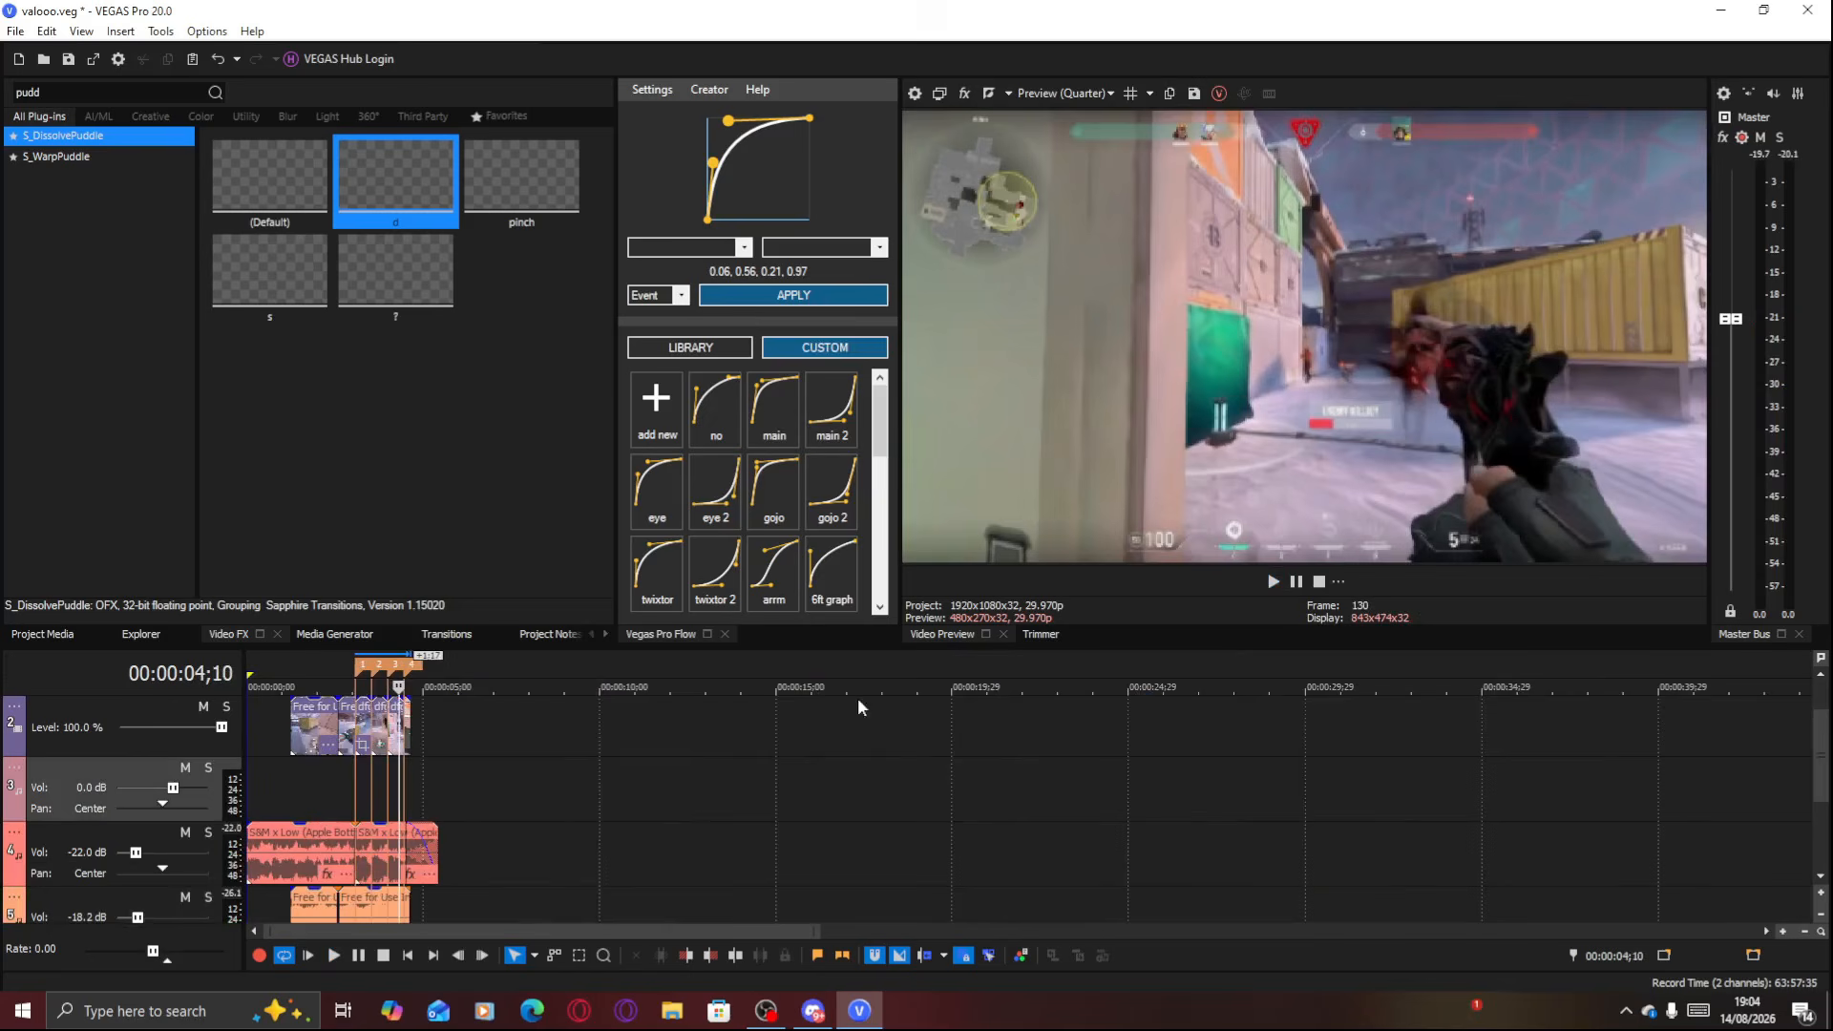
{"action": "left_click", "coordinate": [61, 636]}
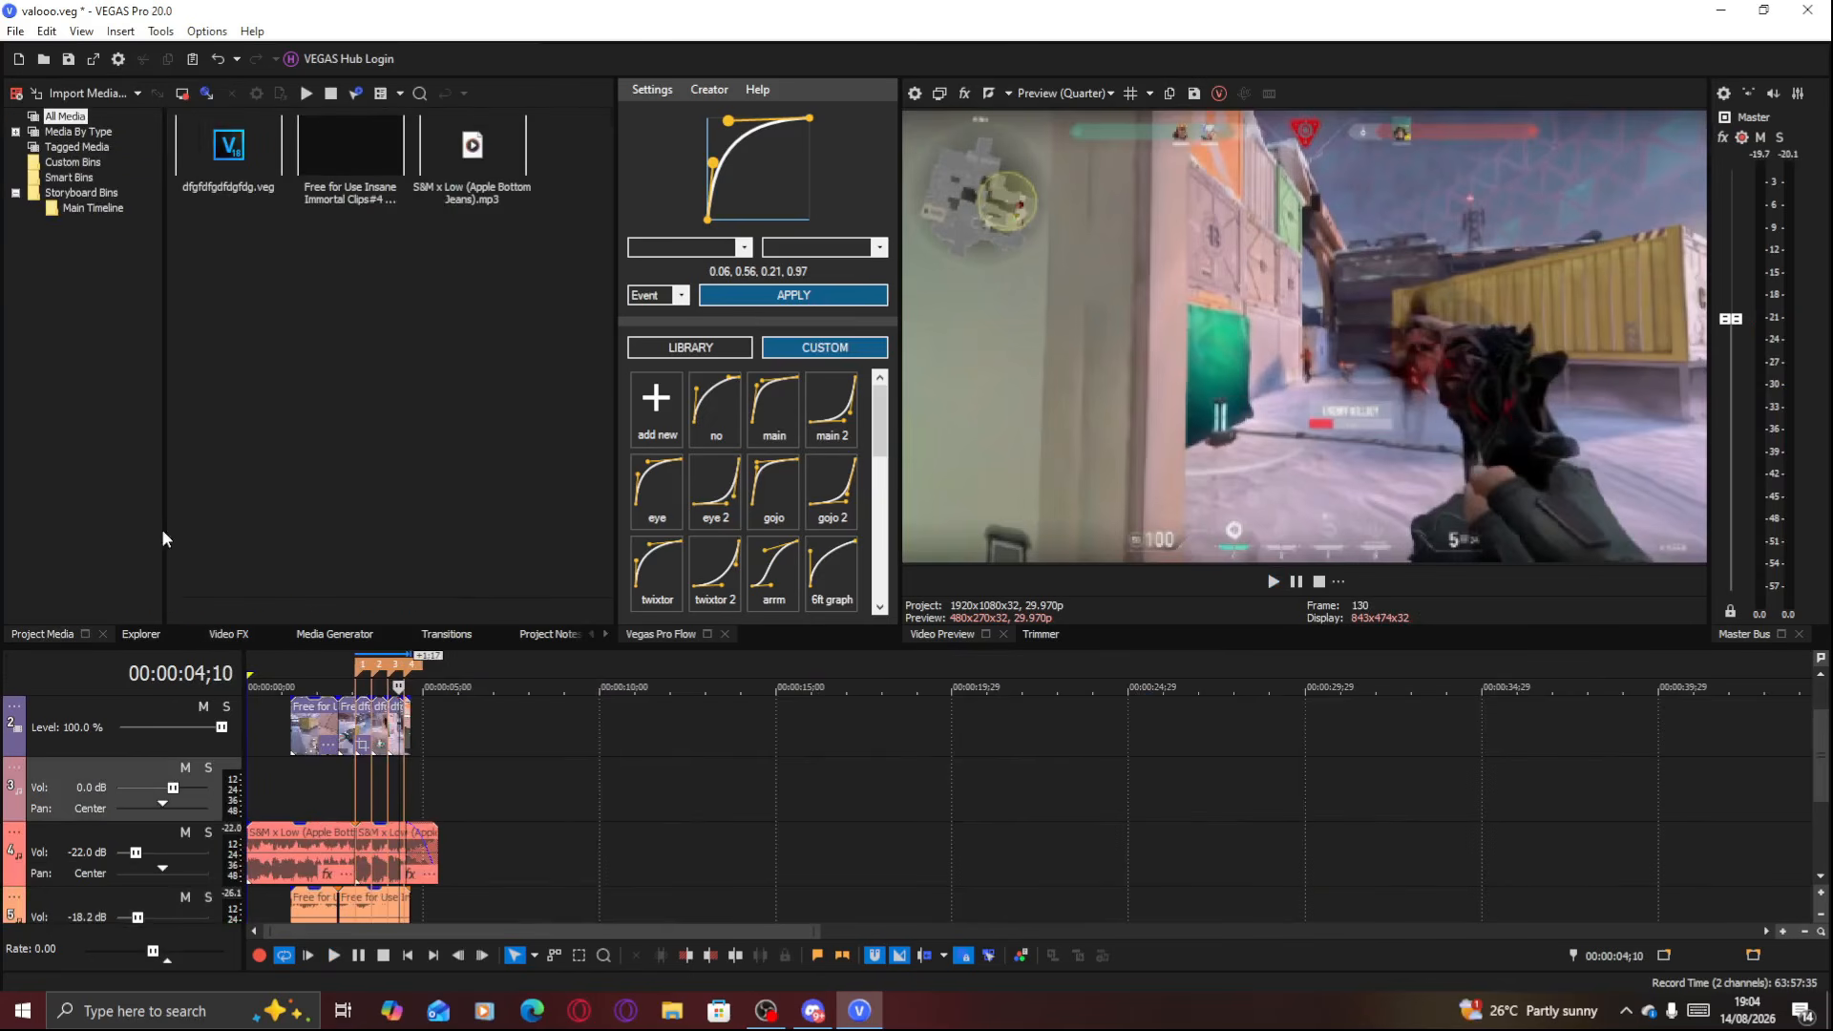
{"action": "left_click", "coordinate": [345, 198]}
{"action": "left_click_drag", "start_coordinate": [516, 789], "coordinate": [537, 754]}
Look through the added gameplay video for the shot used in the third nested clip
{"action": "left_click", "coordinate": [1024, 803]}
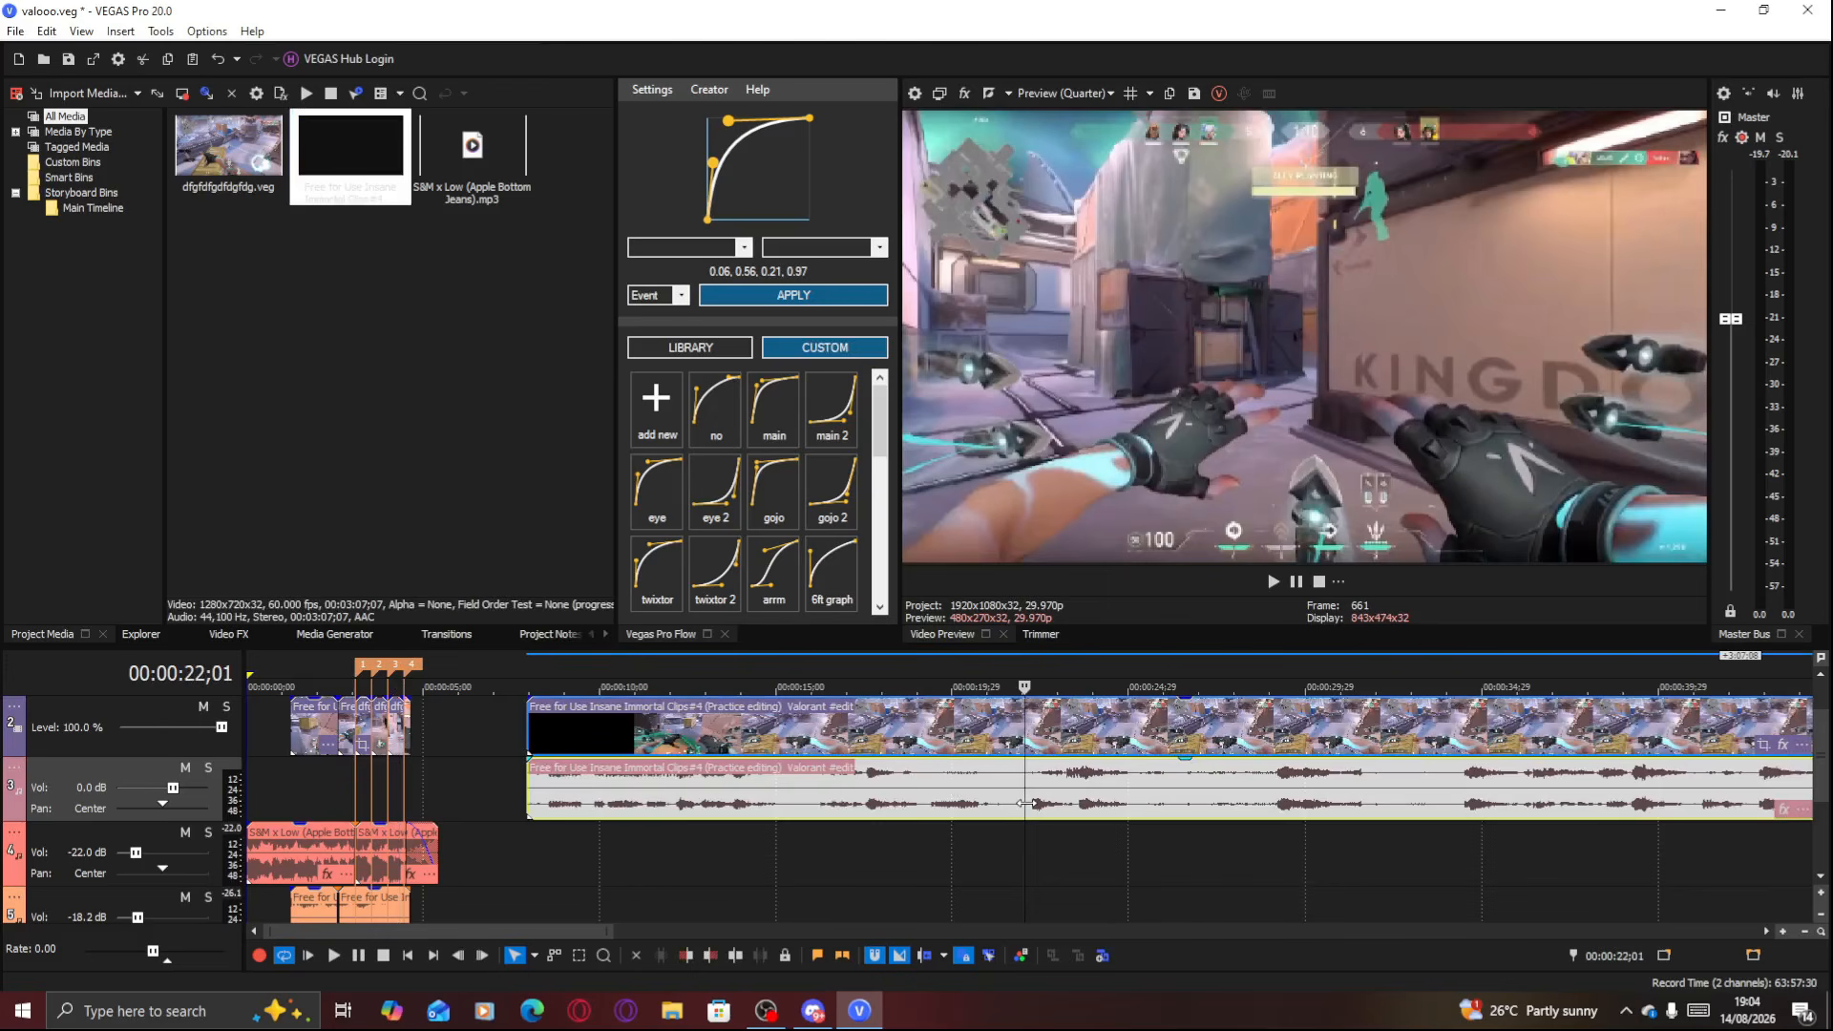
{"action": "scroll", "coordinate": [1004, 798], "scroll_direction": "down", "scroll_amount": 4}
{"action": "left_click", "coordinate": [1248, 788]}
{"action": "scroll", "coordinate": [1248, 788], "scroll_direction": "down", "scroll_amount": 2}
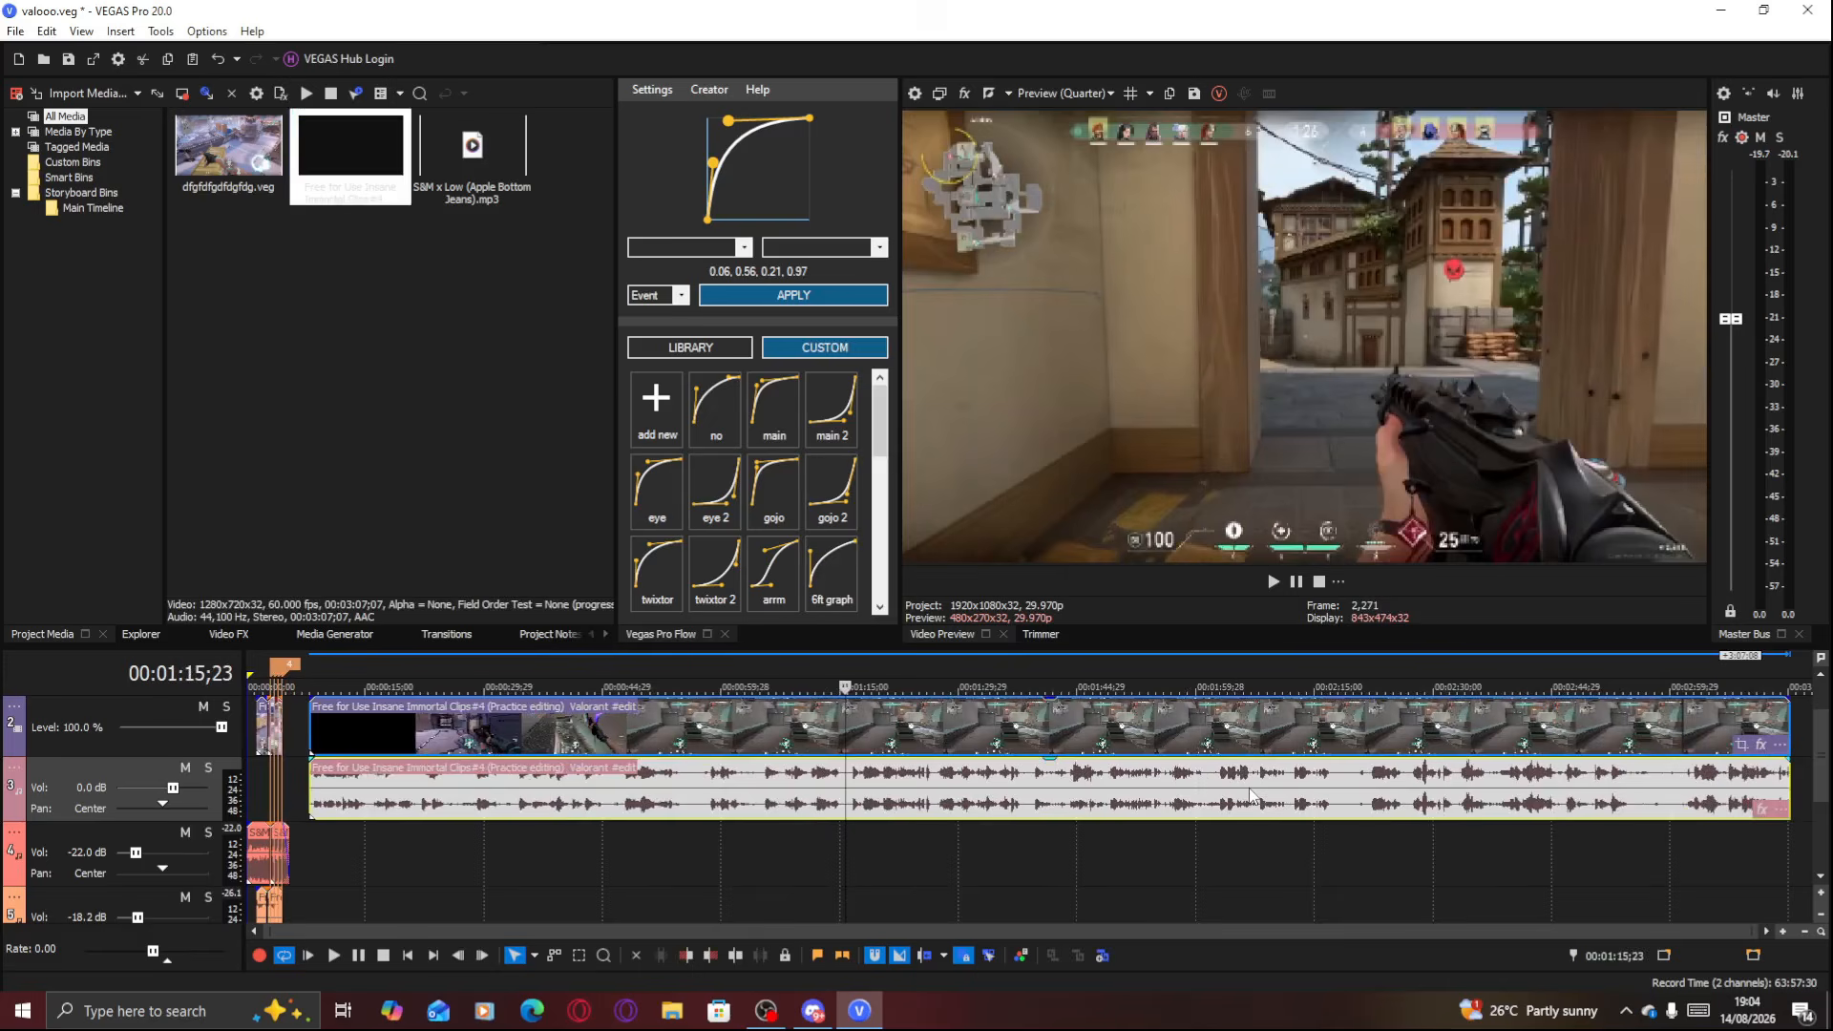
{"action": "left_click", "coordinate": [910, 783]}
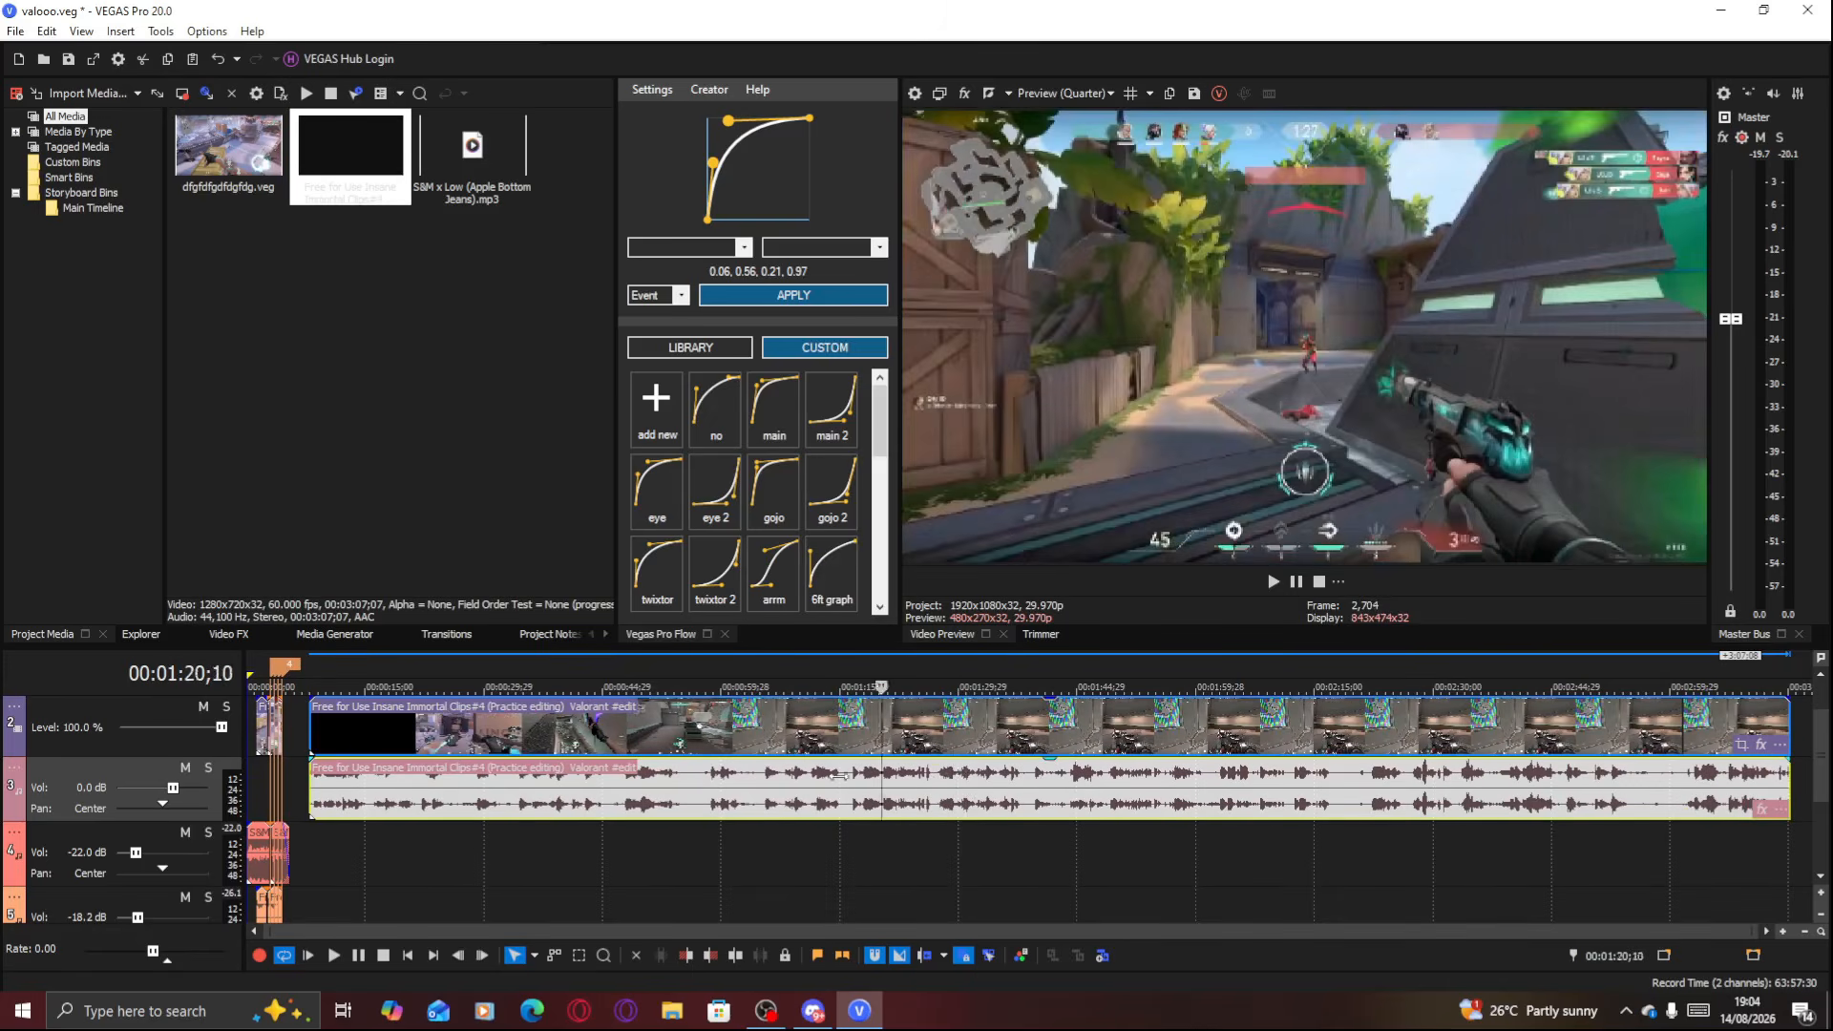
{"action": "left_click", "coordinate": [552, 790]}
{"action": "left_click", "coordinate": [527, 788]}
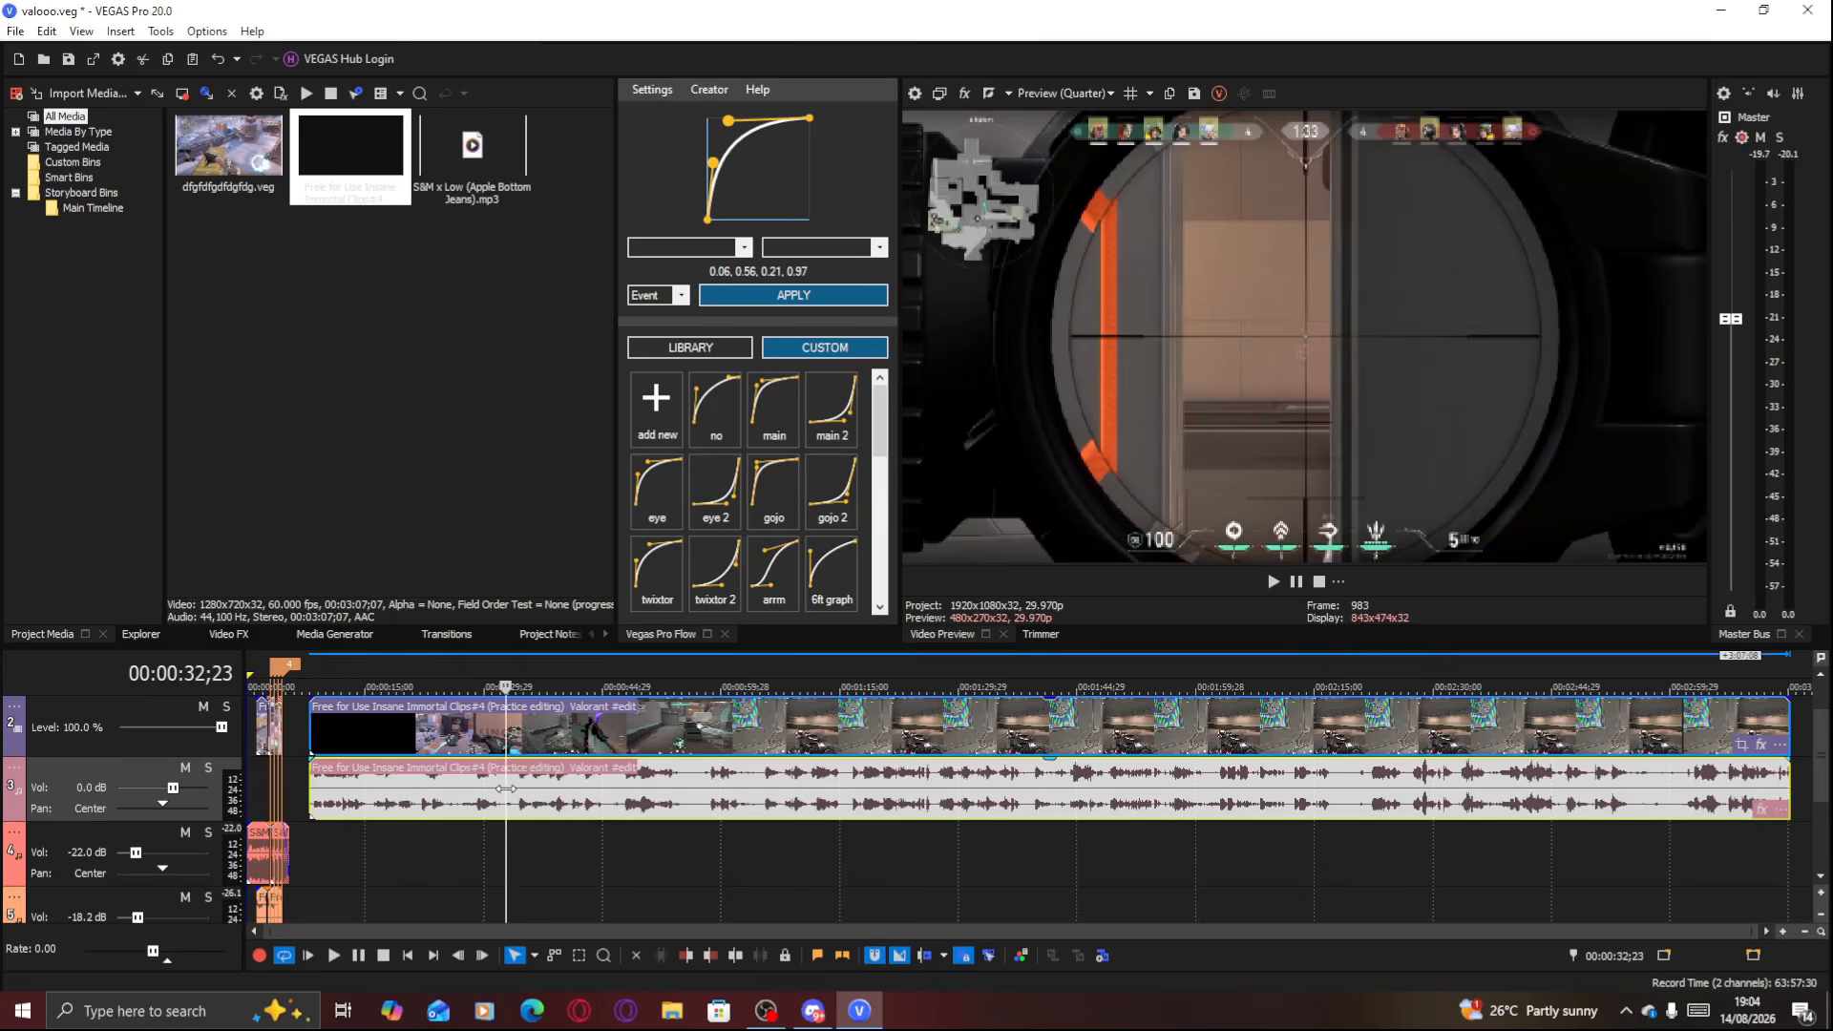
{"action": "left_click_drag", "start_coordinate": [456, 777], "coordinate": [451, 777]}
{"action": "scroll", "coordinate": [456, 773], "scroll_direction": "up", "scroll_amount": 3}
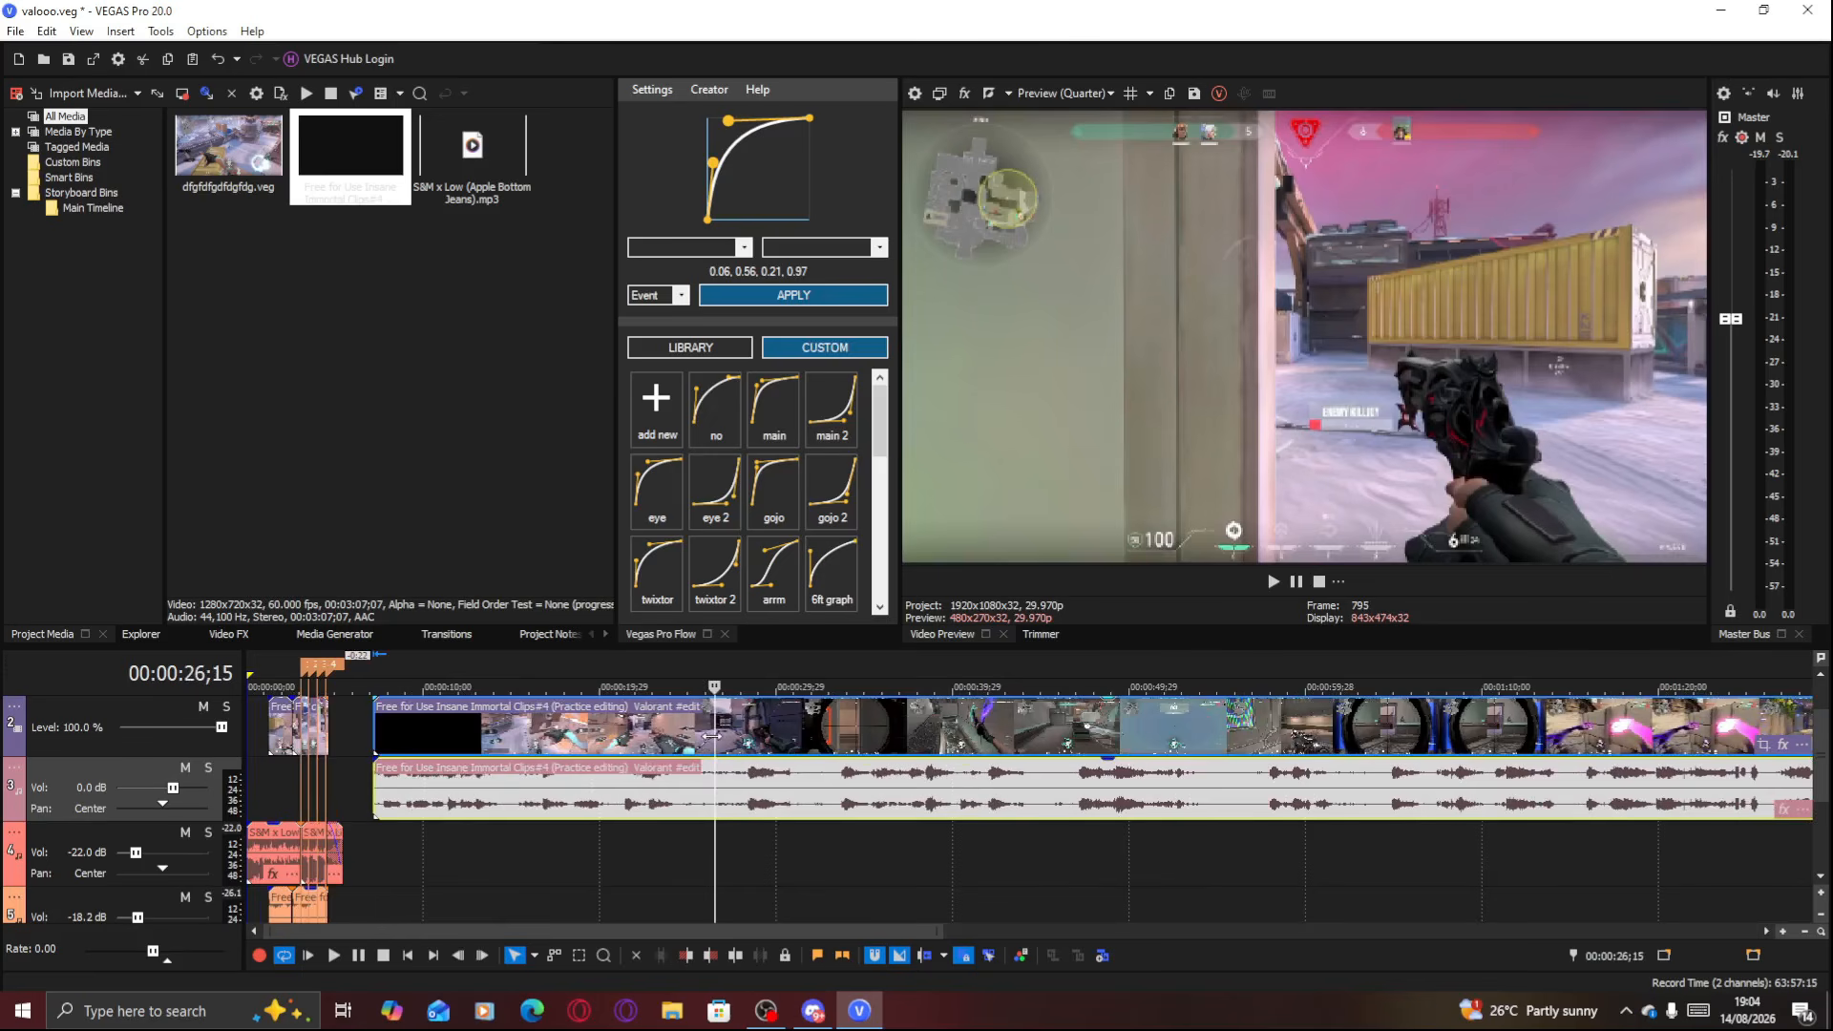
Trim the added gameplay video and audio to start at 00:00:28;06 and end at 00:00:30;00
{"action": "left_click", "coordinate": [733, 736]}
{"action": "key", "text": "space"}
{"action": "scroll", "coordinate": [944, 775], "scroll_direction": "up", "scroll_amount": 3}
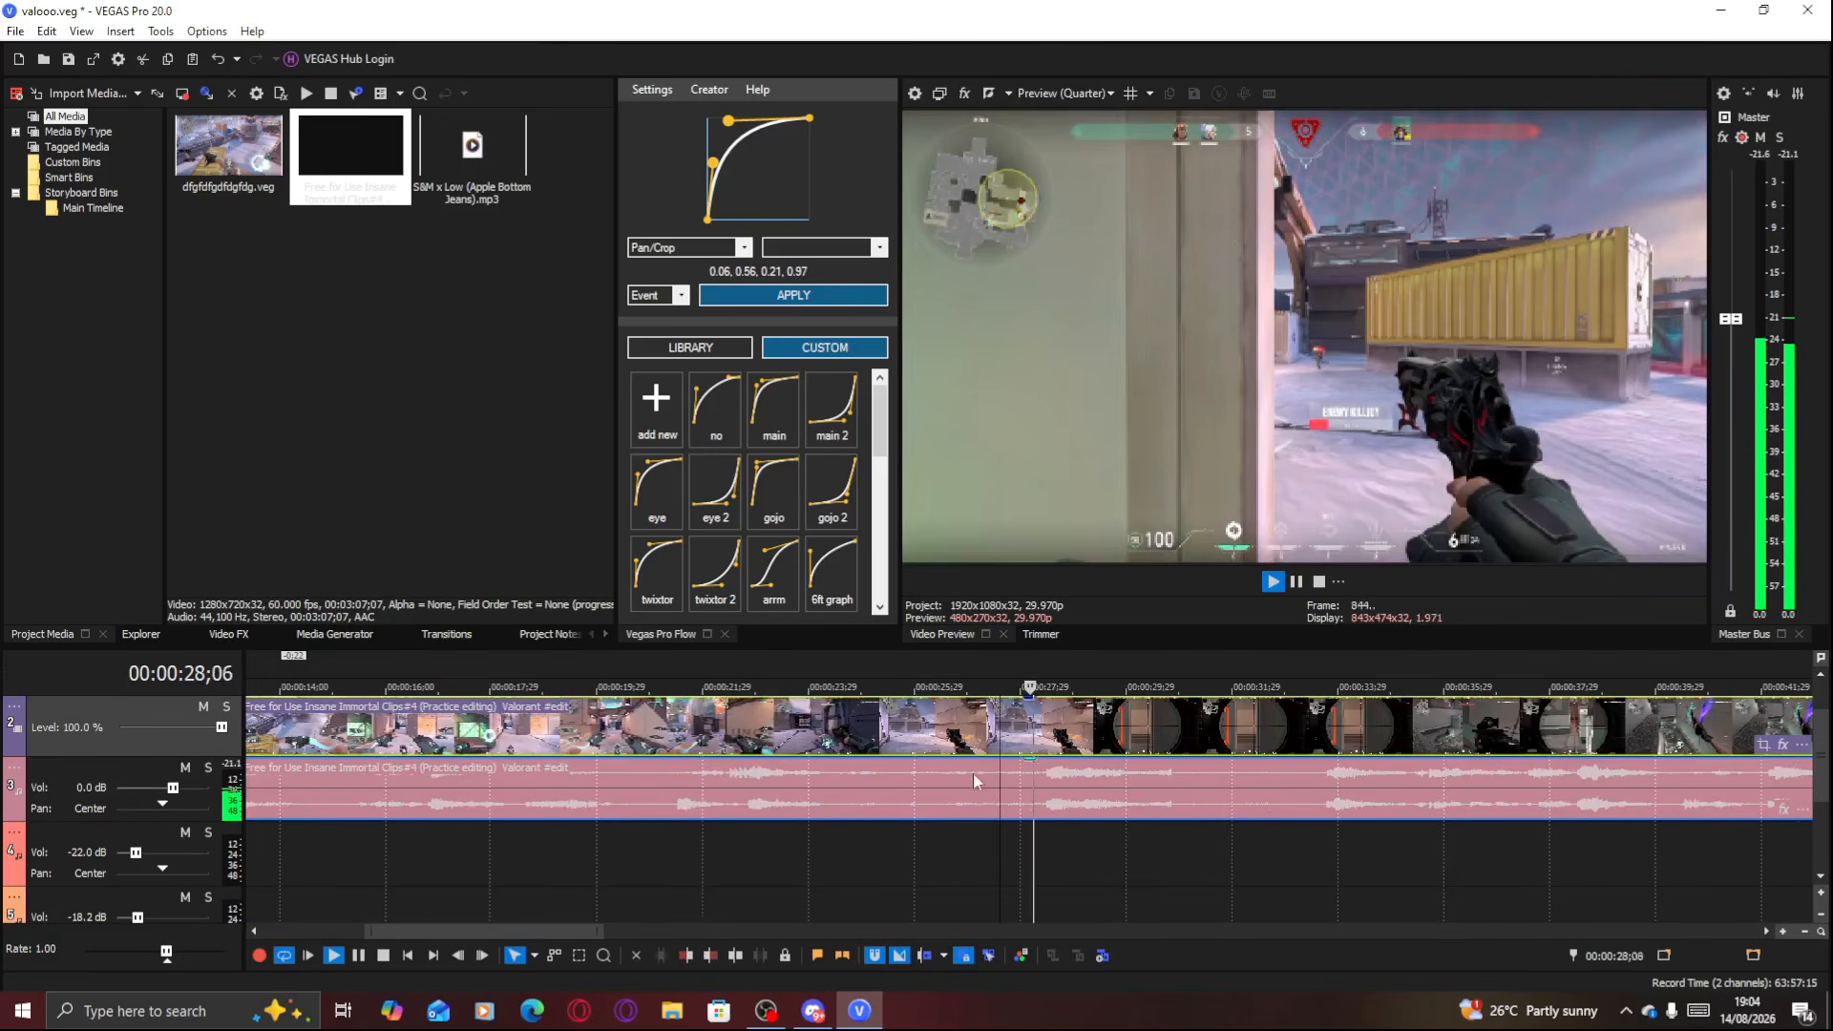
{"action": "left_click", "coordinate": [1033, 777]}
{"action": "key", "text": "space"}
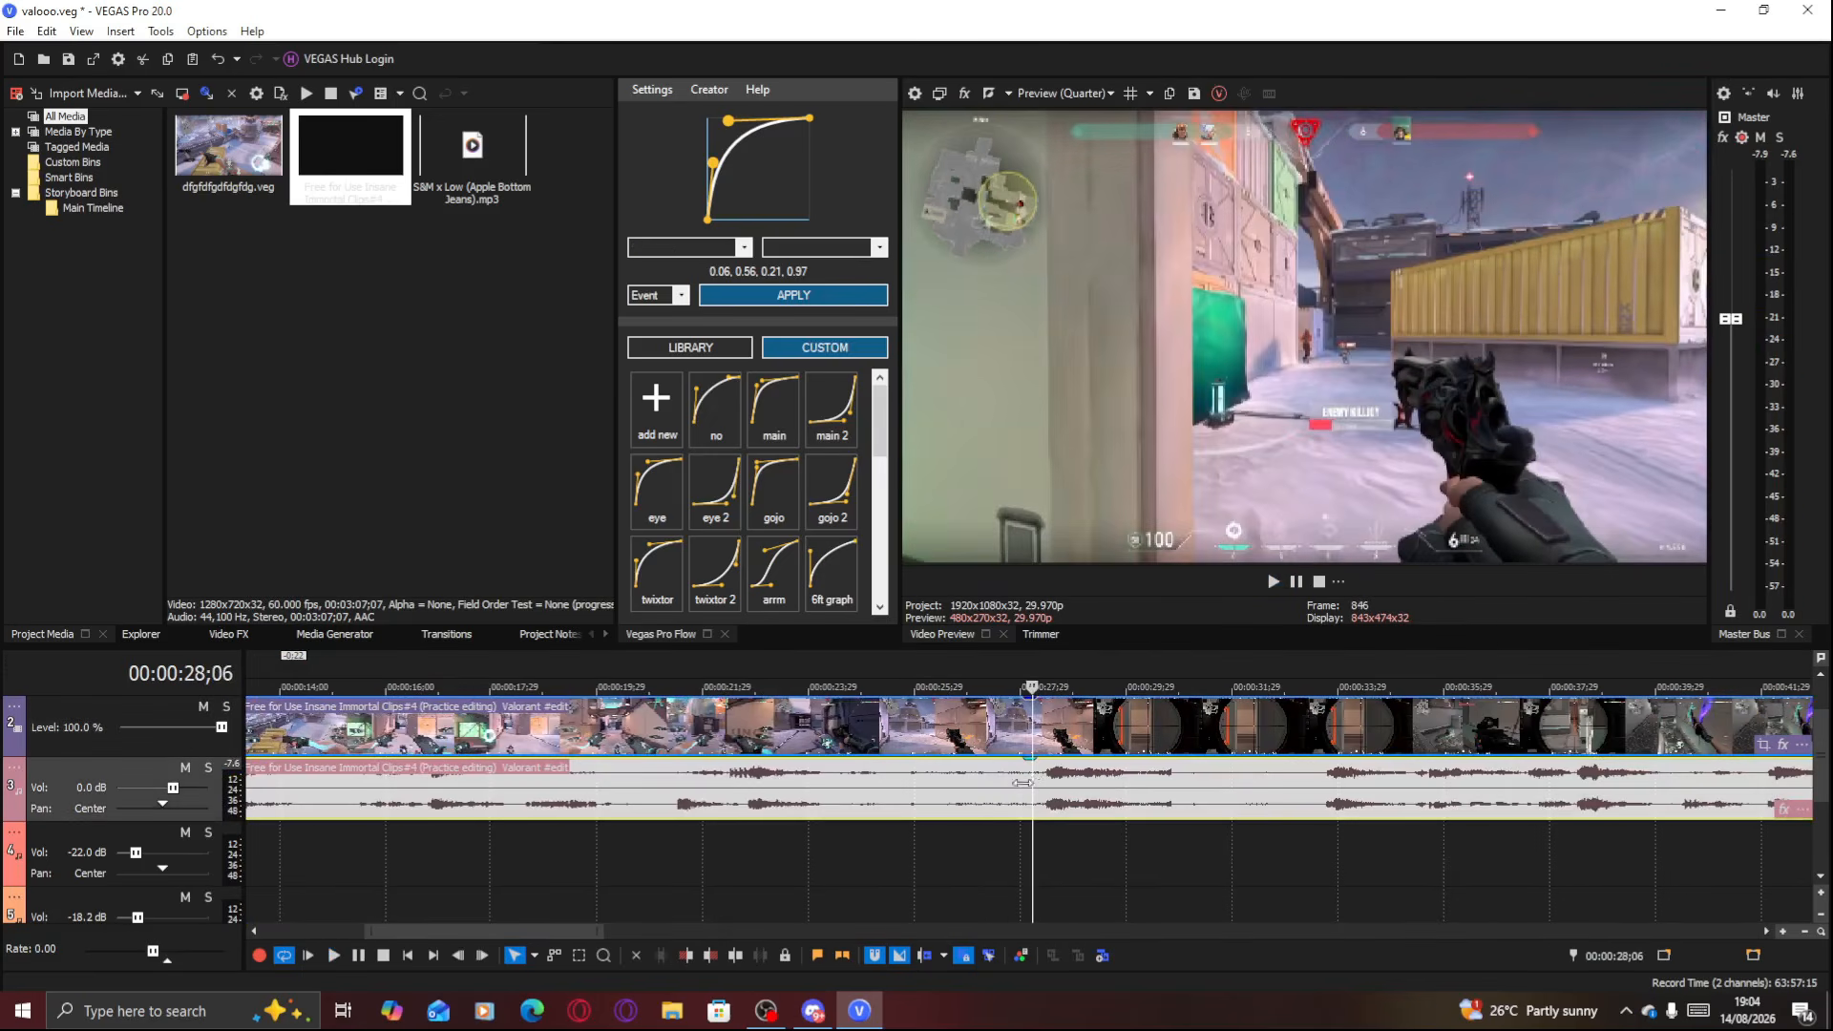
{"action": "key", "text": "alt+["}
{"action": "left_click", "coordinate": [1128, 800]}
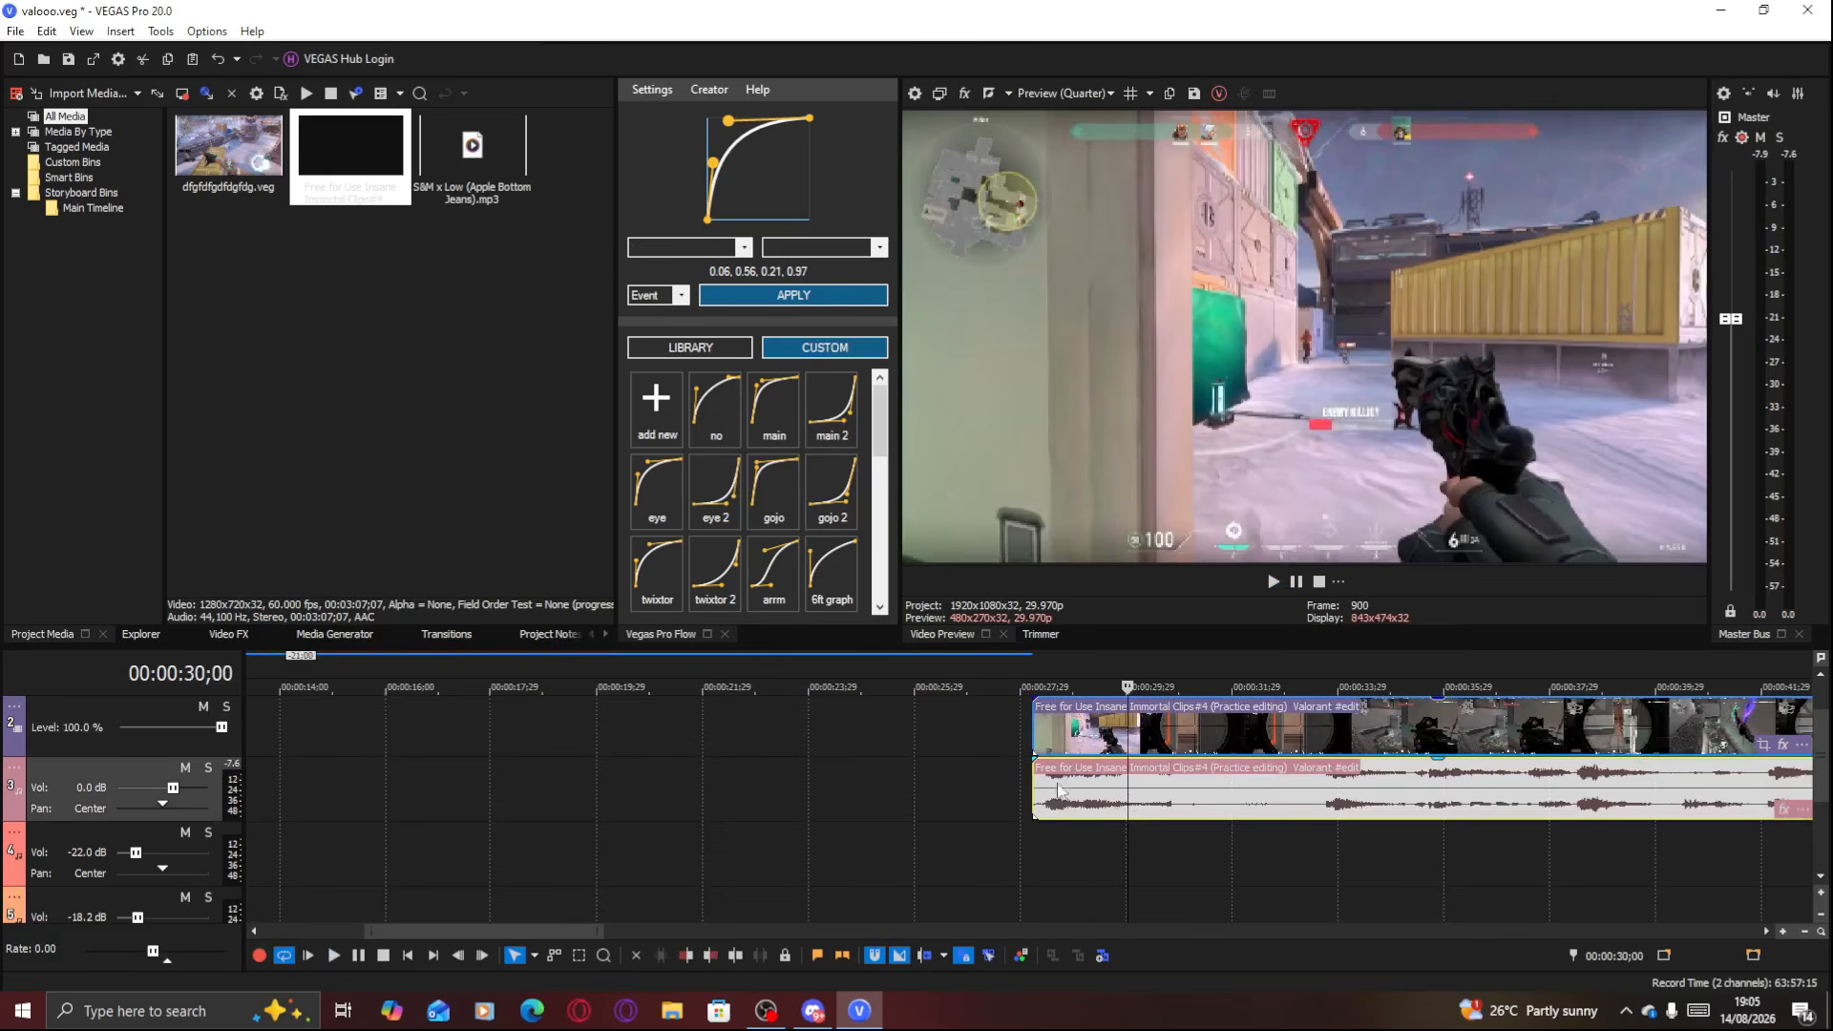
{"action": "key", "text": "alt+]"}
Delete the trimmed excerpt's video and move its audio to the gameplay audio track near marker 4
{"action": "scroll", "coordinate": [804, 735], "scroll_direction": "down", "scroll_amount": 5}
{"action": "left_click", "coordinate": [753, 727]}
{"action": "key", "text": "Delete"}
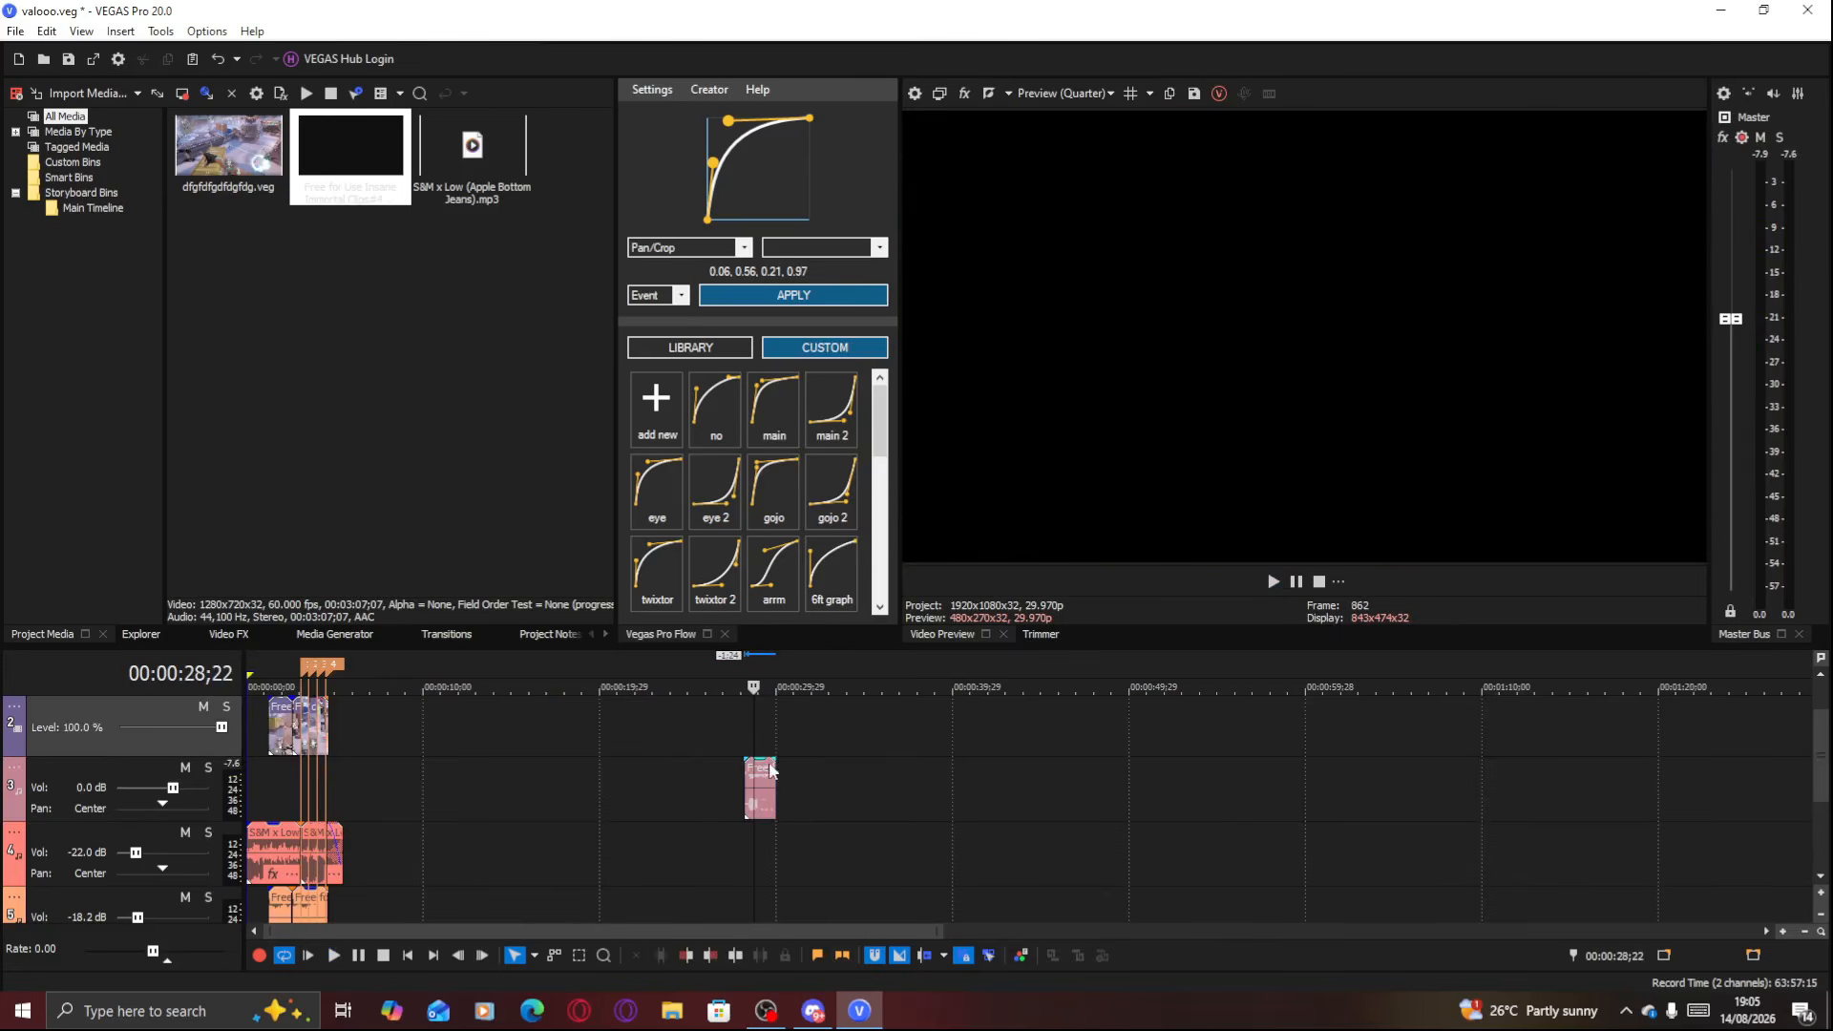
{"action": "left_click_drag", "start_coordinate": [372, 887], "coordinate": [343, 912]}
{"action": "left_click", "coordinate": [327, 897]}
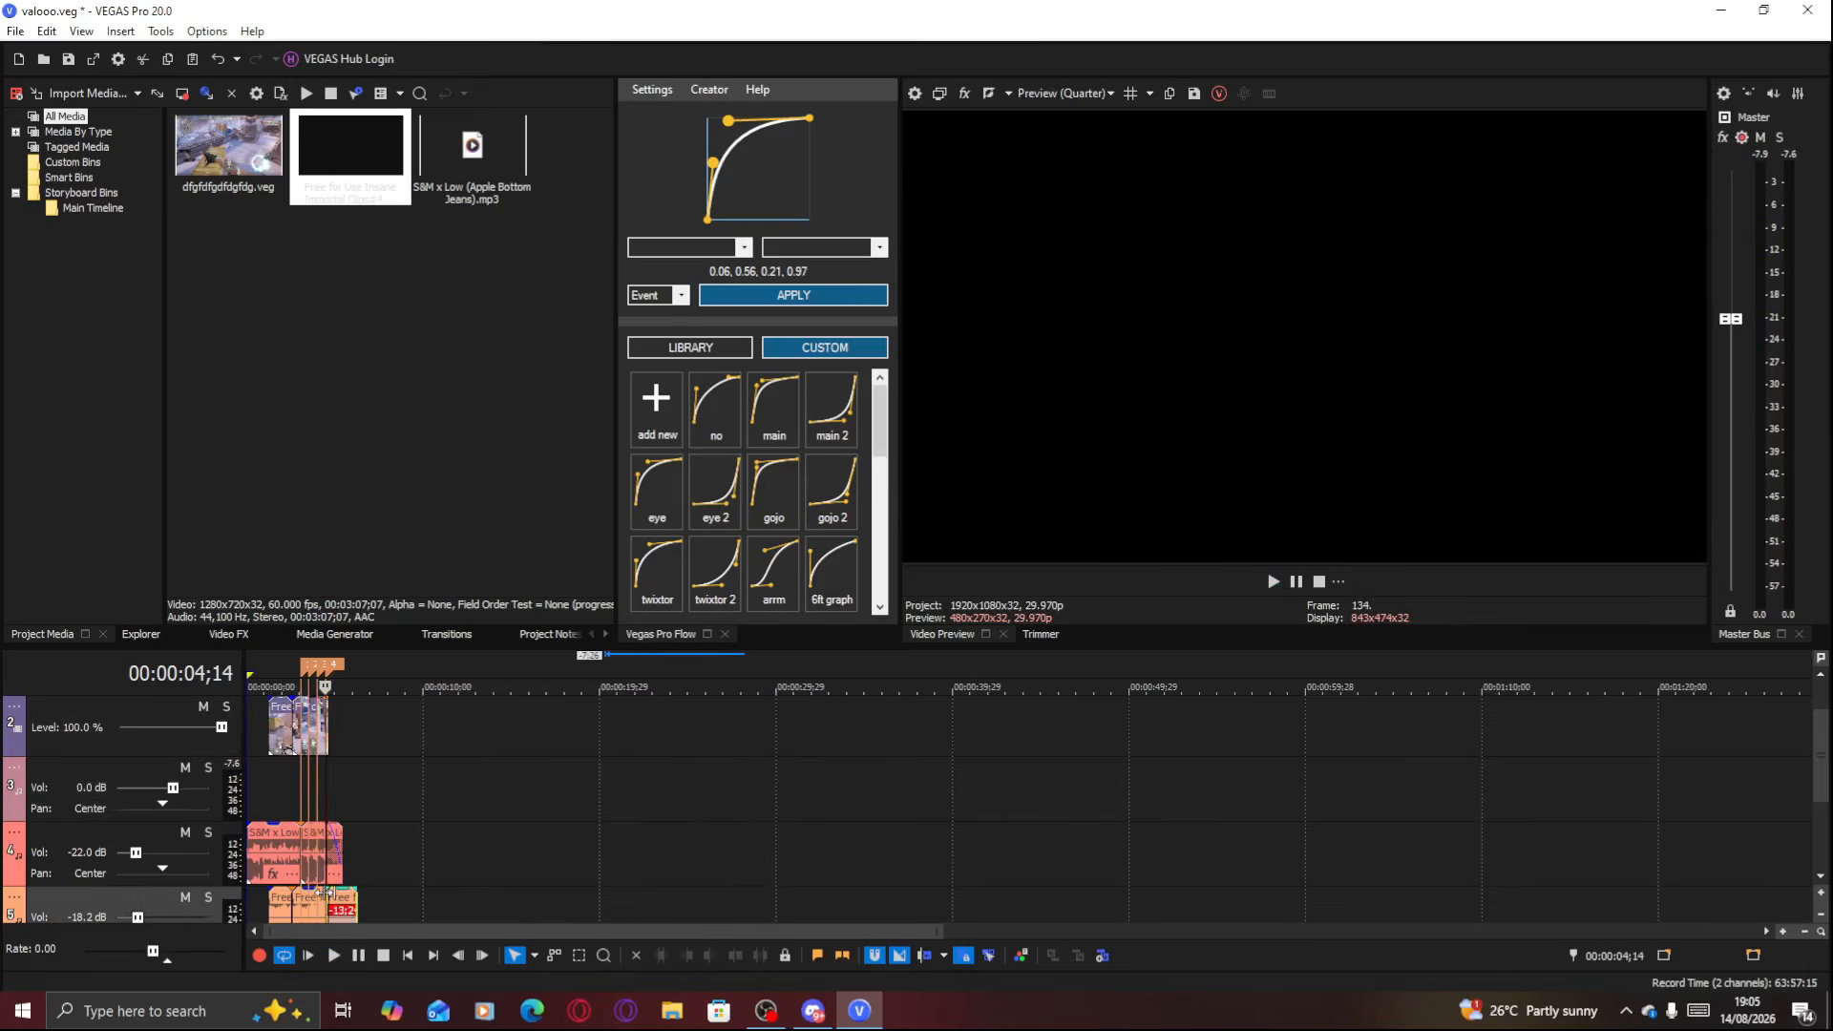
Trim the earlier gameplay audio's end between markers 2 and 3, and shift the shot audio back to follow it
{"action": "scroll", "coordinate": [334, 889], "scroll_direction": "up", "scroll_amount": 6}
{"action": "left_click", "coordinate": [798, 907]}
{"action": "key", "text": "alt+]"}
{"action": "left_click_drag", "start_coordinate": [921, 911], "coordinate": [803, 914]}
{"action": "key", "text": "space"}
{"action": "key", "text": "space"}
{"action": "key", "text": "space"}
Trim the shot audio's end to 00:00:04;19 and give it a long fade-out
{"action": "left_click", "coordinate": [900, 907]}
{"action": "key", "text": "alt+]"}
{"action": "key", "text": "space"}
{"action": "left_click_drag", "start_coordinate": [897, 892], "coordinate": [776, 907]}
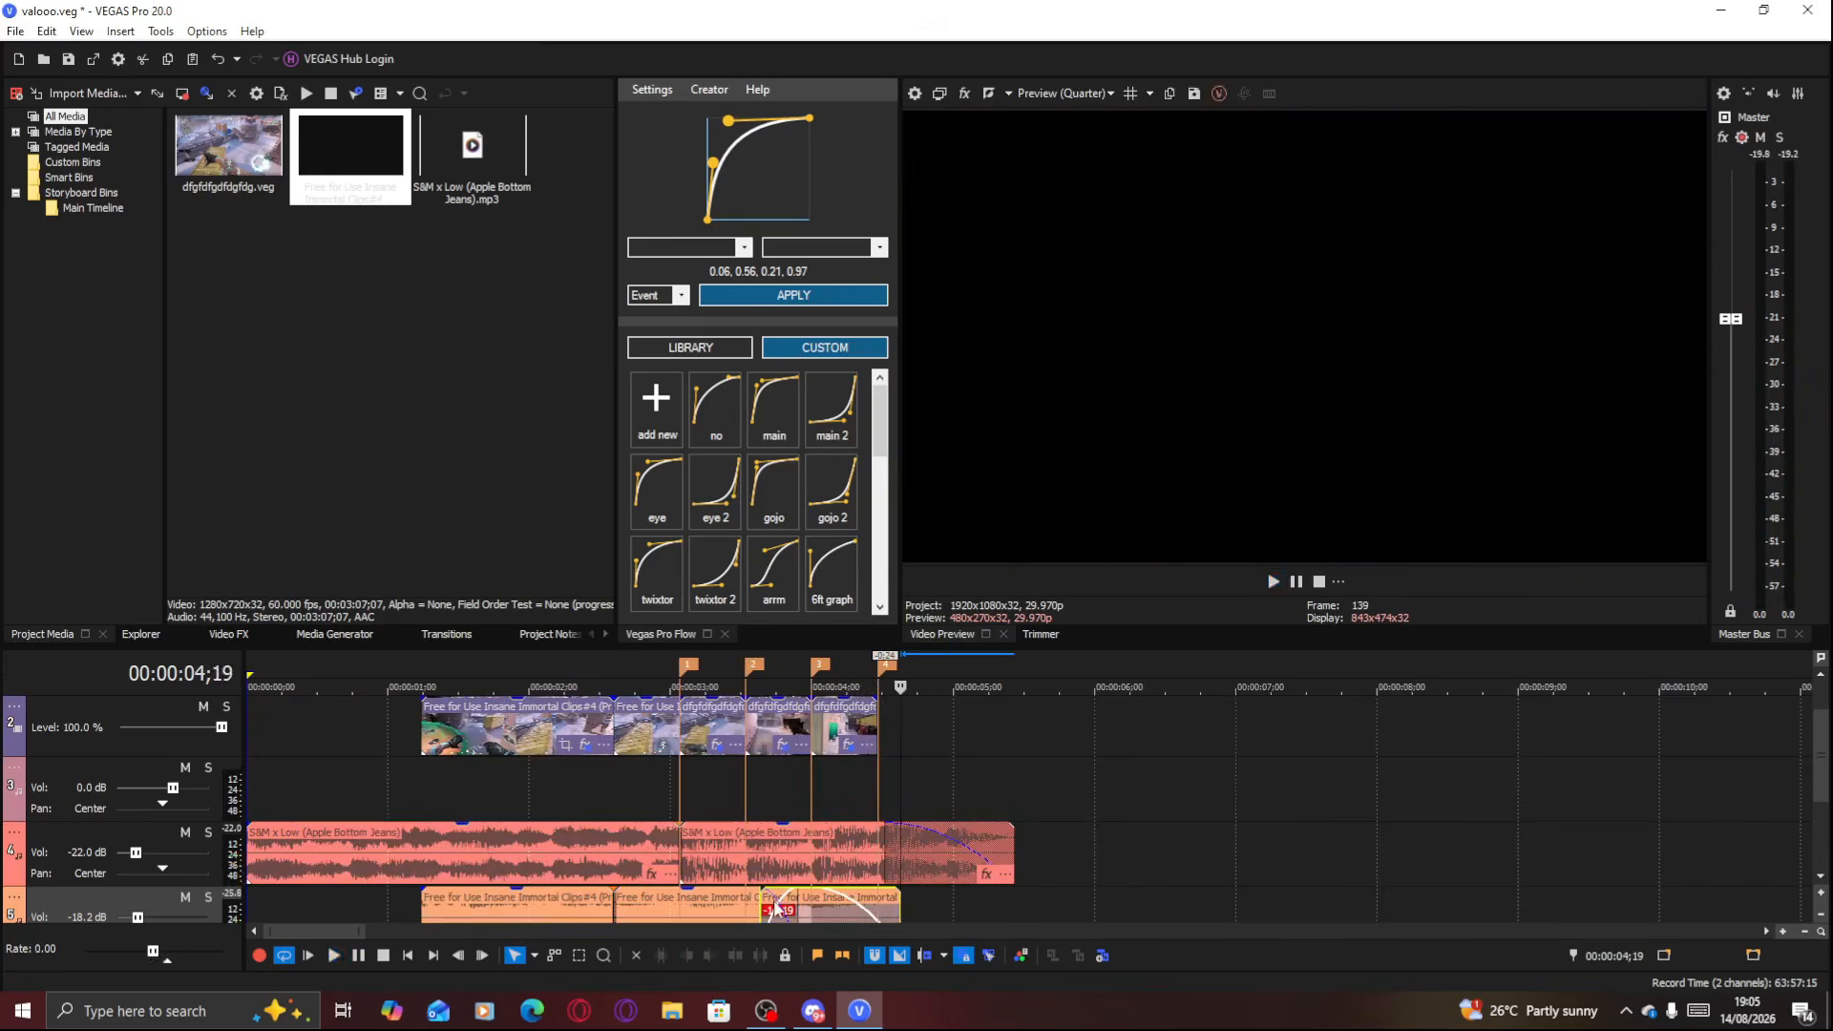
Play back the nested clips repeatedly to check the shot audio against the music and the cuts
{"action": "left_click", "coordinate": [775, 907]}
{"action": "key", "text": "space"}
{"action": "key", "text": "space"}
{"action": "key", "text": "space"}
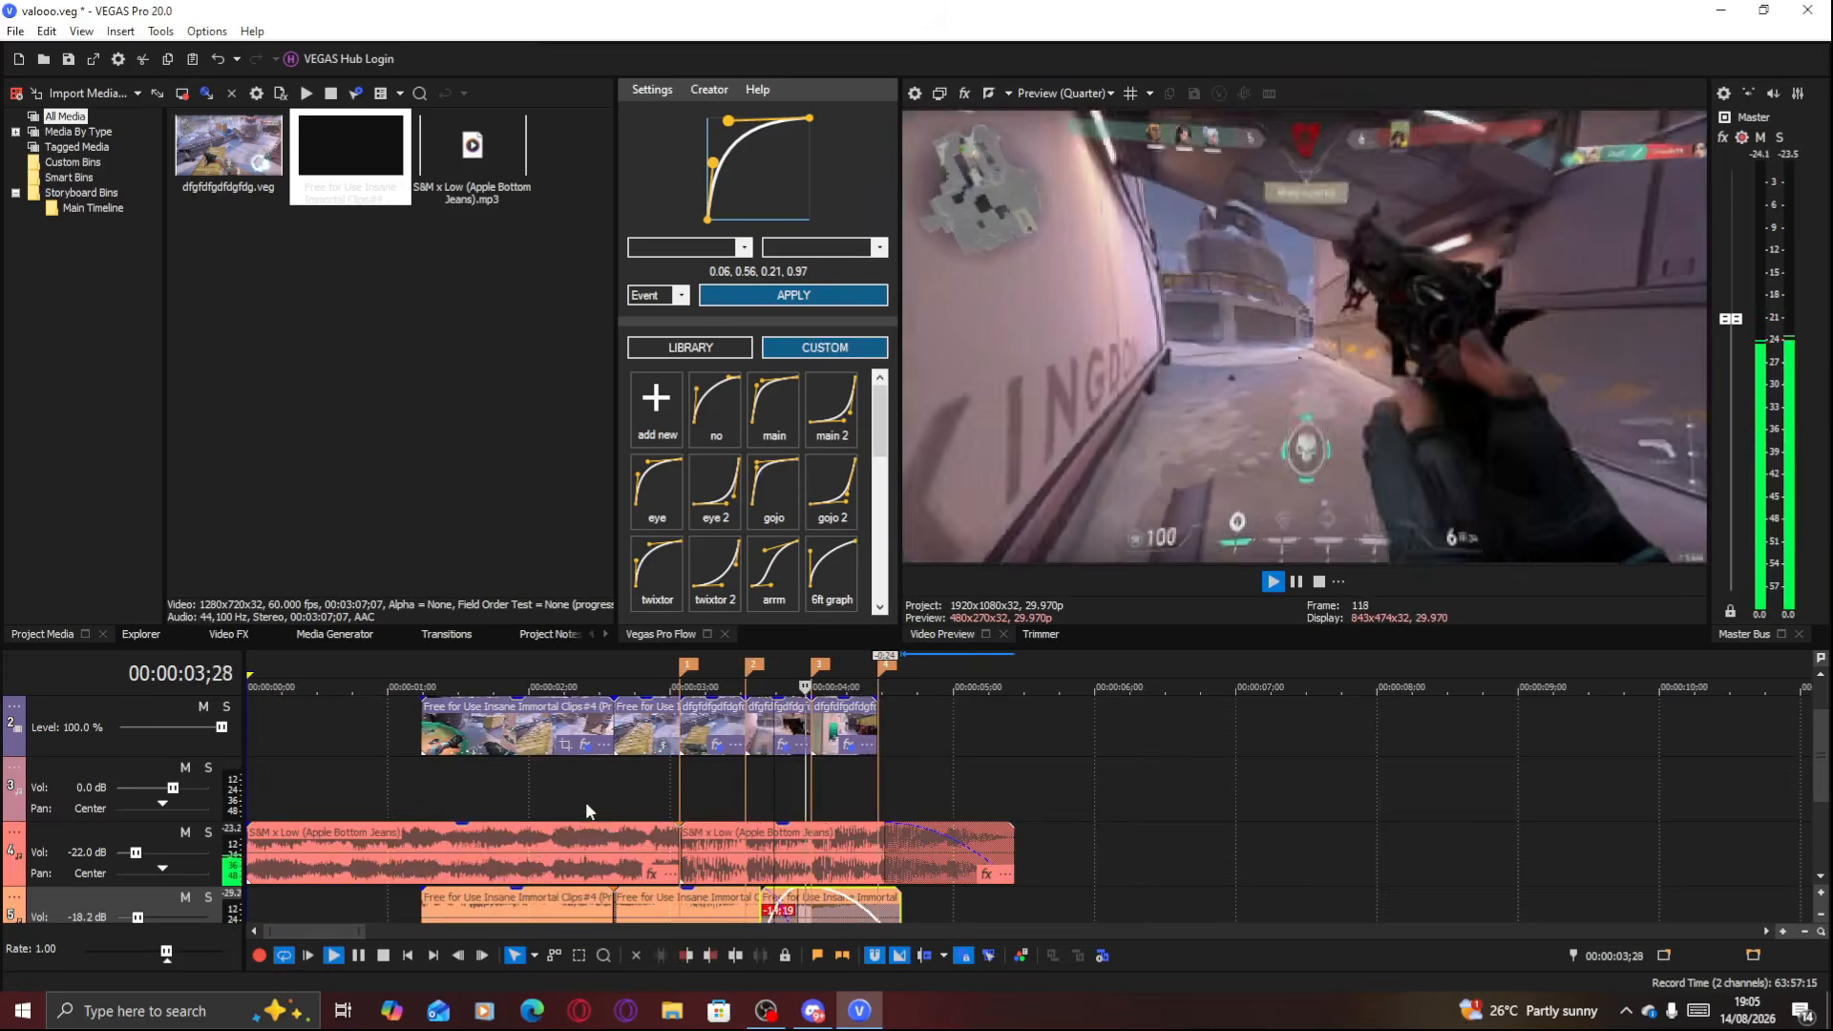
{"action": "left_click", "coordinate": [662, 783]}
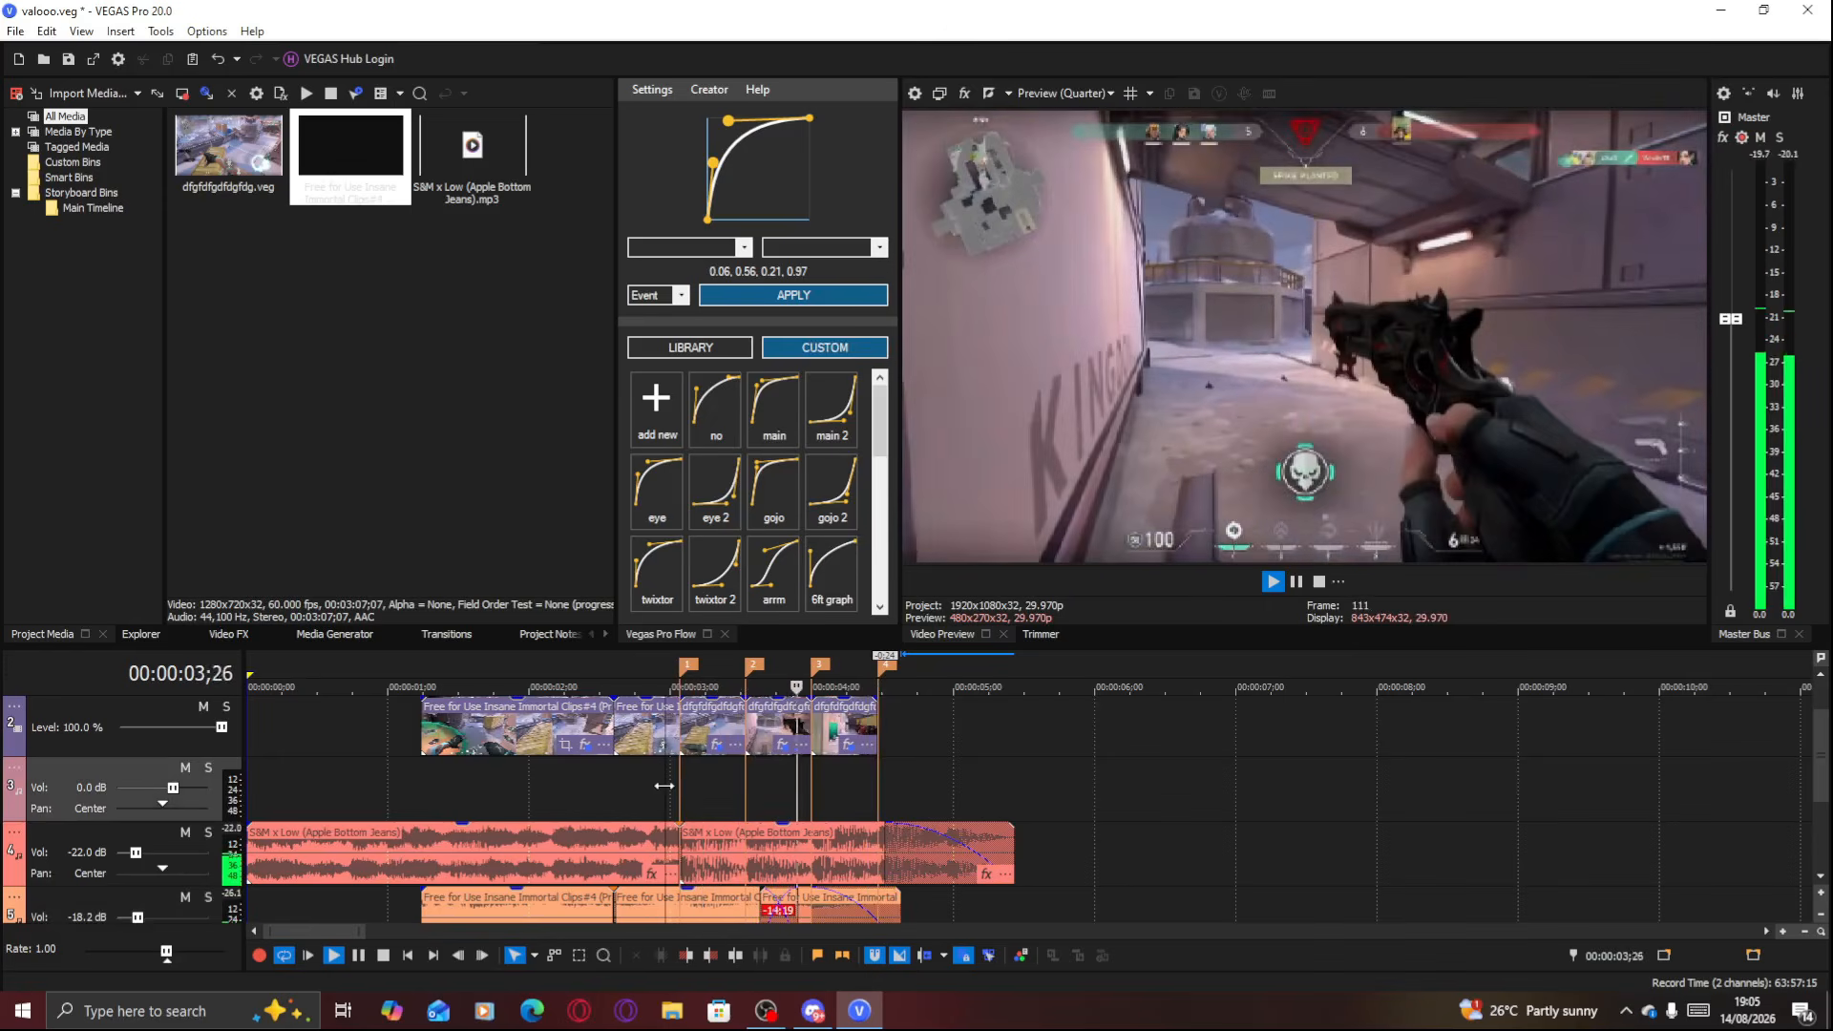
{"action": "key", "text": "space"}
{"action": "key", "text": "space"}
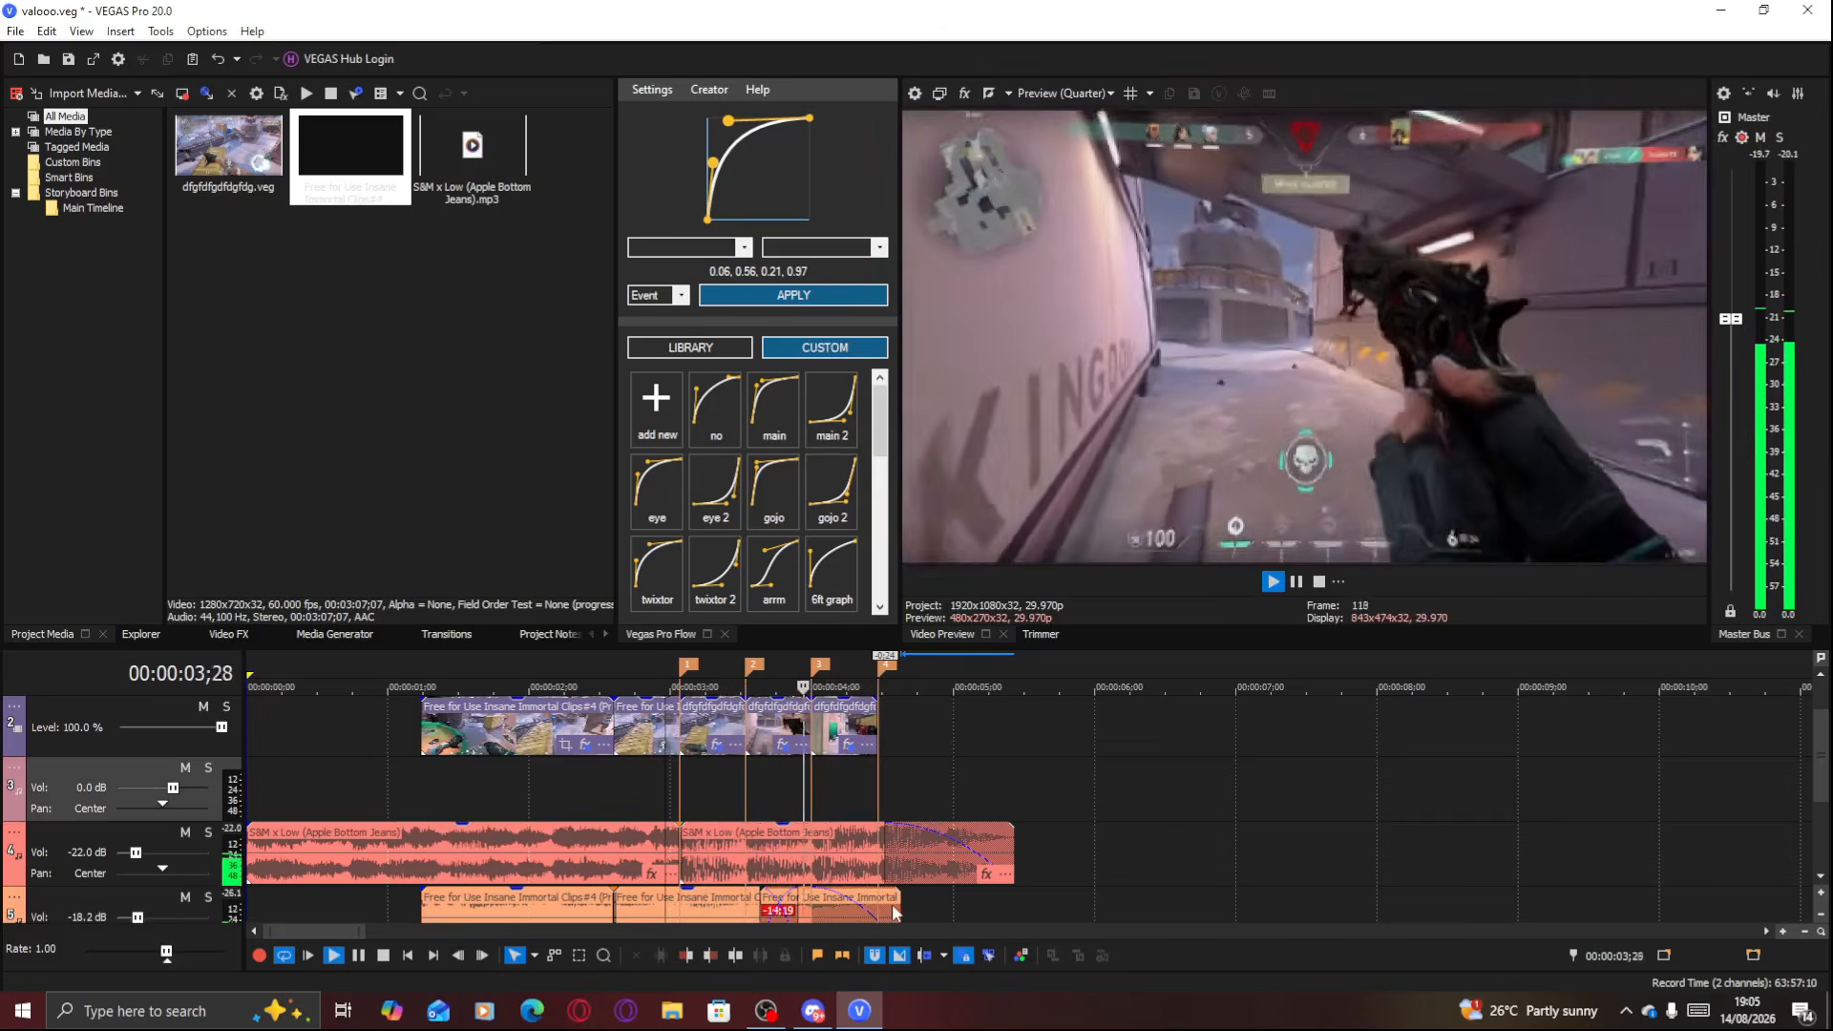
Shift the shot audio slightly later between markers 2 and 3, overlapping the end of the earlier gameplay audio
{"action": "key", "text": "space"}
{"action": "left_click_drag", "start_coordinate": [854, 913], "coordinate": [1180, 903]}
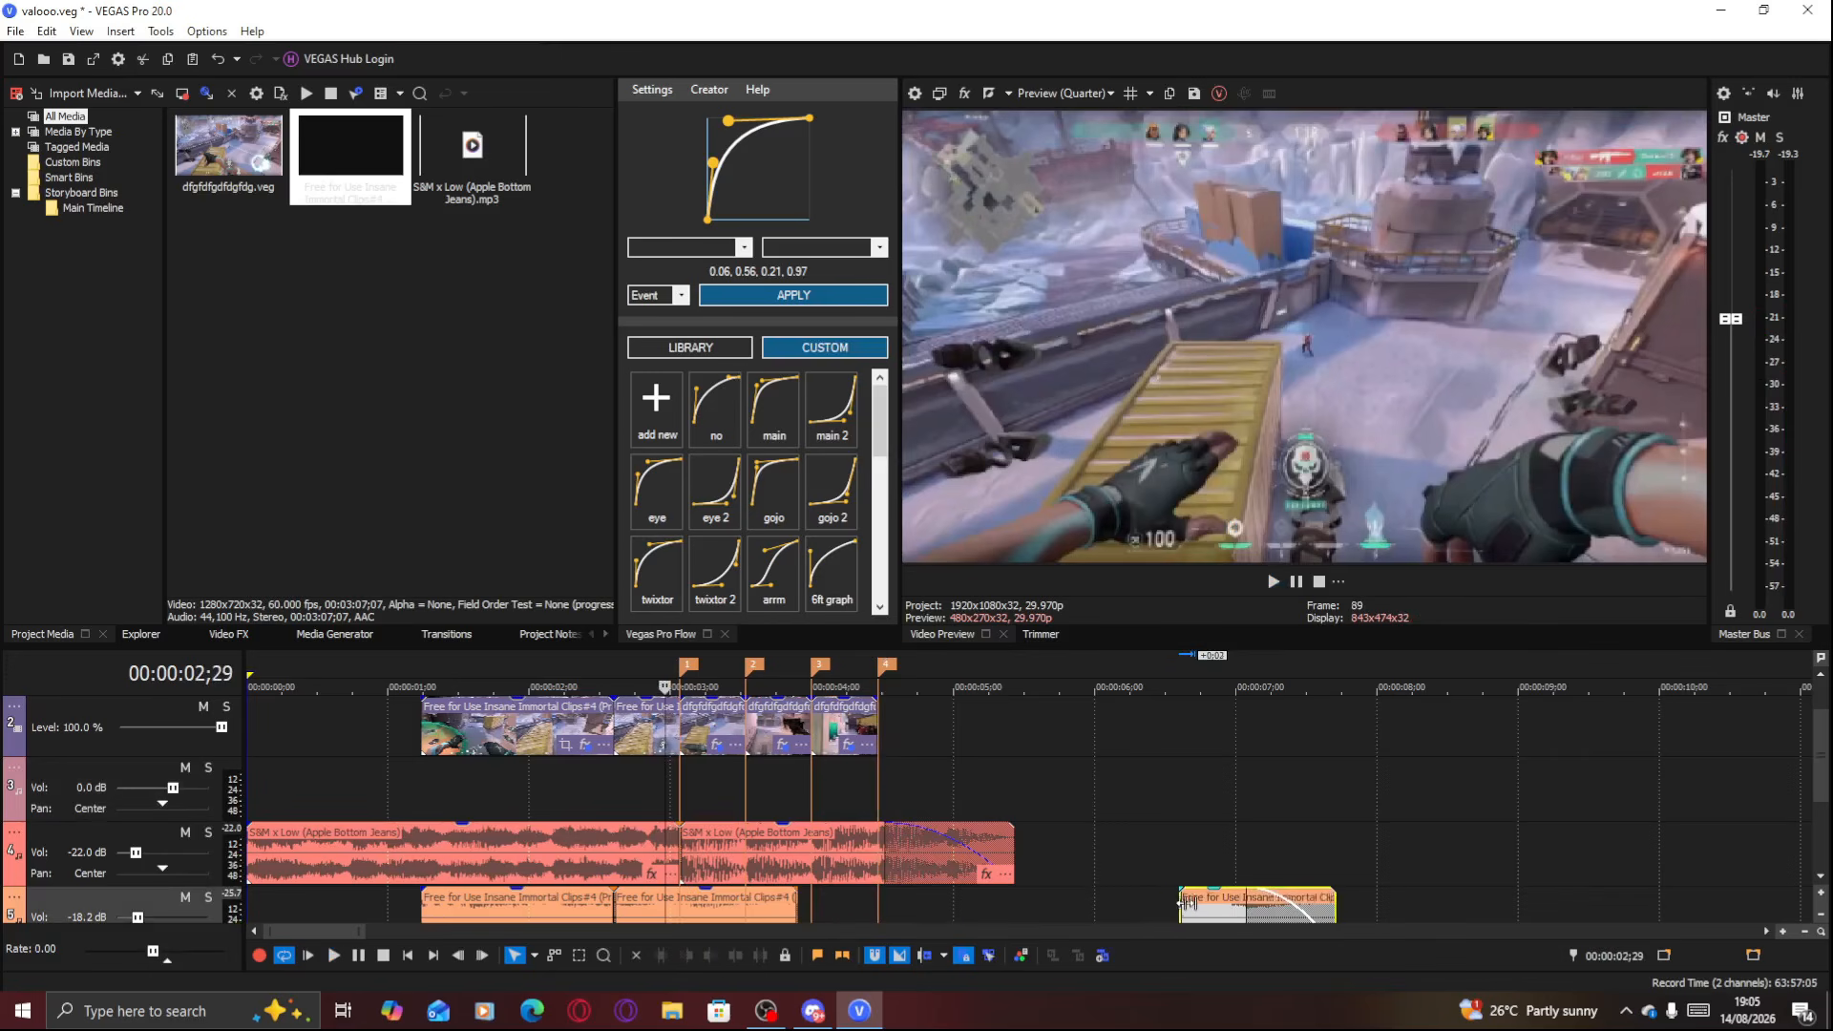
{"action": "left_click_drag", "start_coordinate": [1063, 915], "coordinate": [802, 903]}
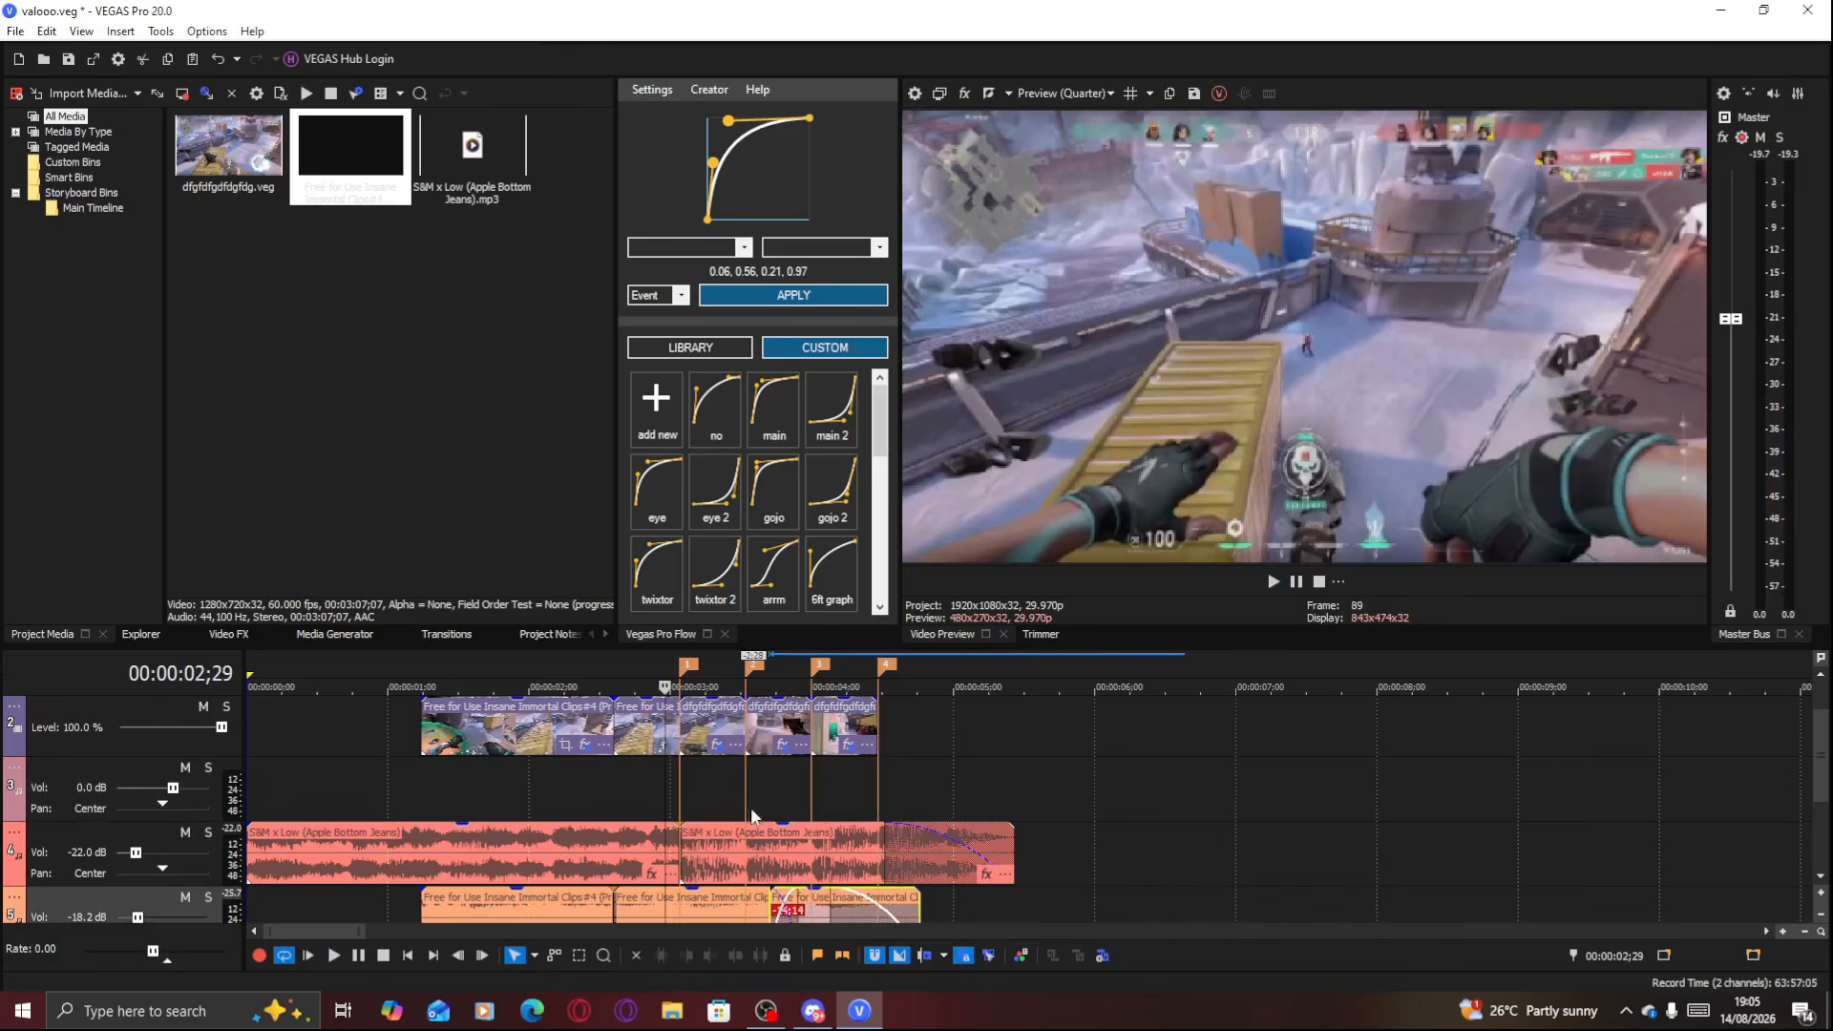
Play back the nested clips several times to check the repositioned shot audio against the music and the cuts
{"action": "left_click", "coordinate": [750, 801]}
{"action": "left_click", "coordinate": [806, 777]}
{"action": "key", "text": "space"}
{"action": "scroll", "coordinate": [805, 777], "scroll_direction": "up", "scroll_amount": 2}
{"action": "key", "text": "space"}
{"action": "key", "text": "space"}
{"action": "scroll", "coordinate": [792, 793], "scroll_direction": "down", "scroll_amount": 1}
{"action": "key", "text": "space"}
{"action": "left_click", "coordinate": [763, 777]}
{"action": "left_click", "coordinate": [739, 776]}
{"action": "key", "text": "space"}
{"action": "key", "text": "space"}
{"action": "key", "text": "space"}
{"action": "key", "text": "space"}
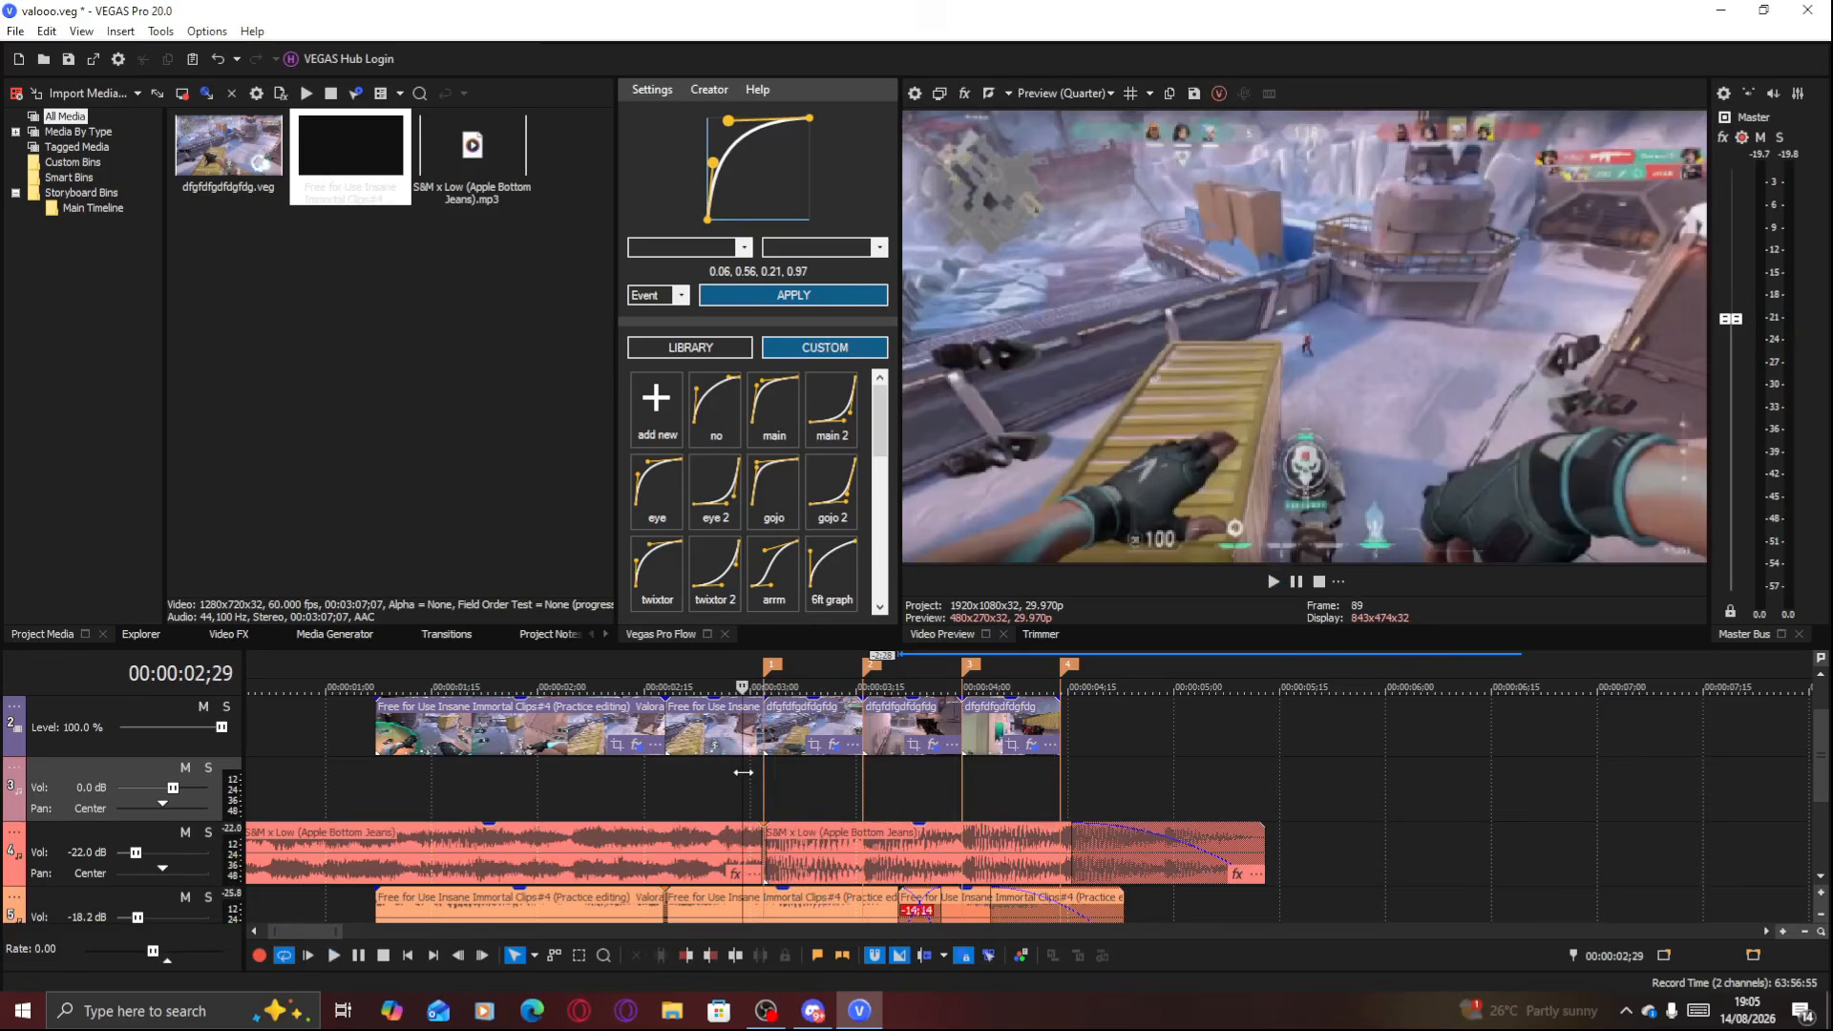
Insert an empty video track above the montage clips
{"action": "left_click", "coordinate": [1106, 717]}
{"action": "right_click", "coordinate": [1105, 717]}
{"action": "left_click", "coordinate": [1165, 486]}
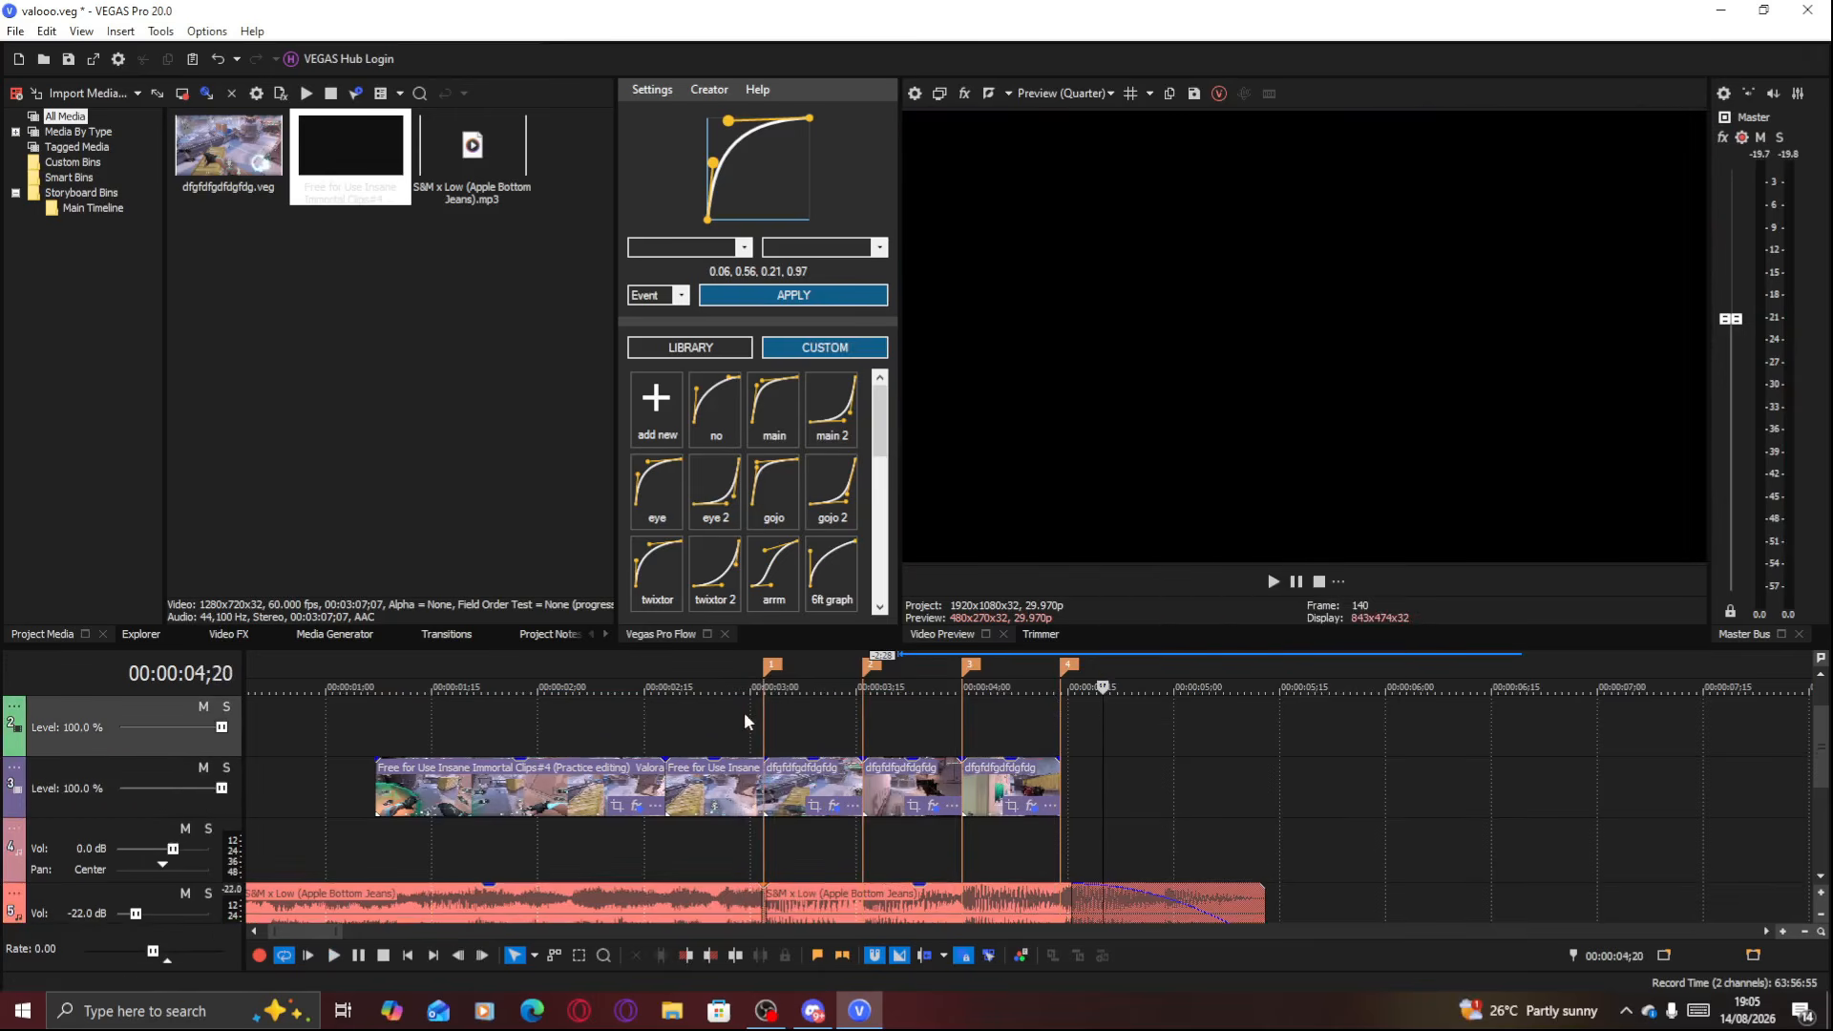
Play back the montage across markers 1 to 3 to review the cuts and transitions
{"action": "left_click", "coordinate": [745, 721]}
{"action": "scroll", "coordinate": [745, 722], "scroll_direction": "up", "scroll_amount": 1}
{"action": "left_click", "coordinate": [1034, 778]}
{"action": "left_click", "coordinate": [1061, 778]}
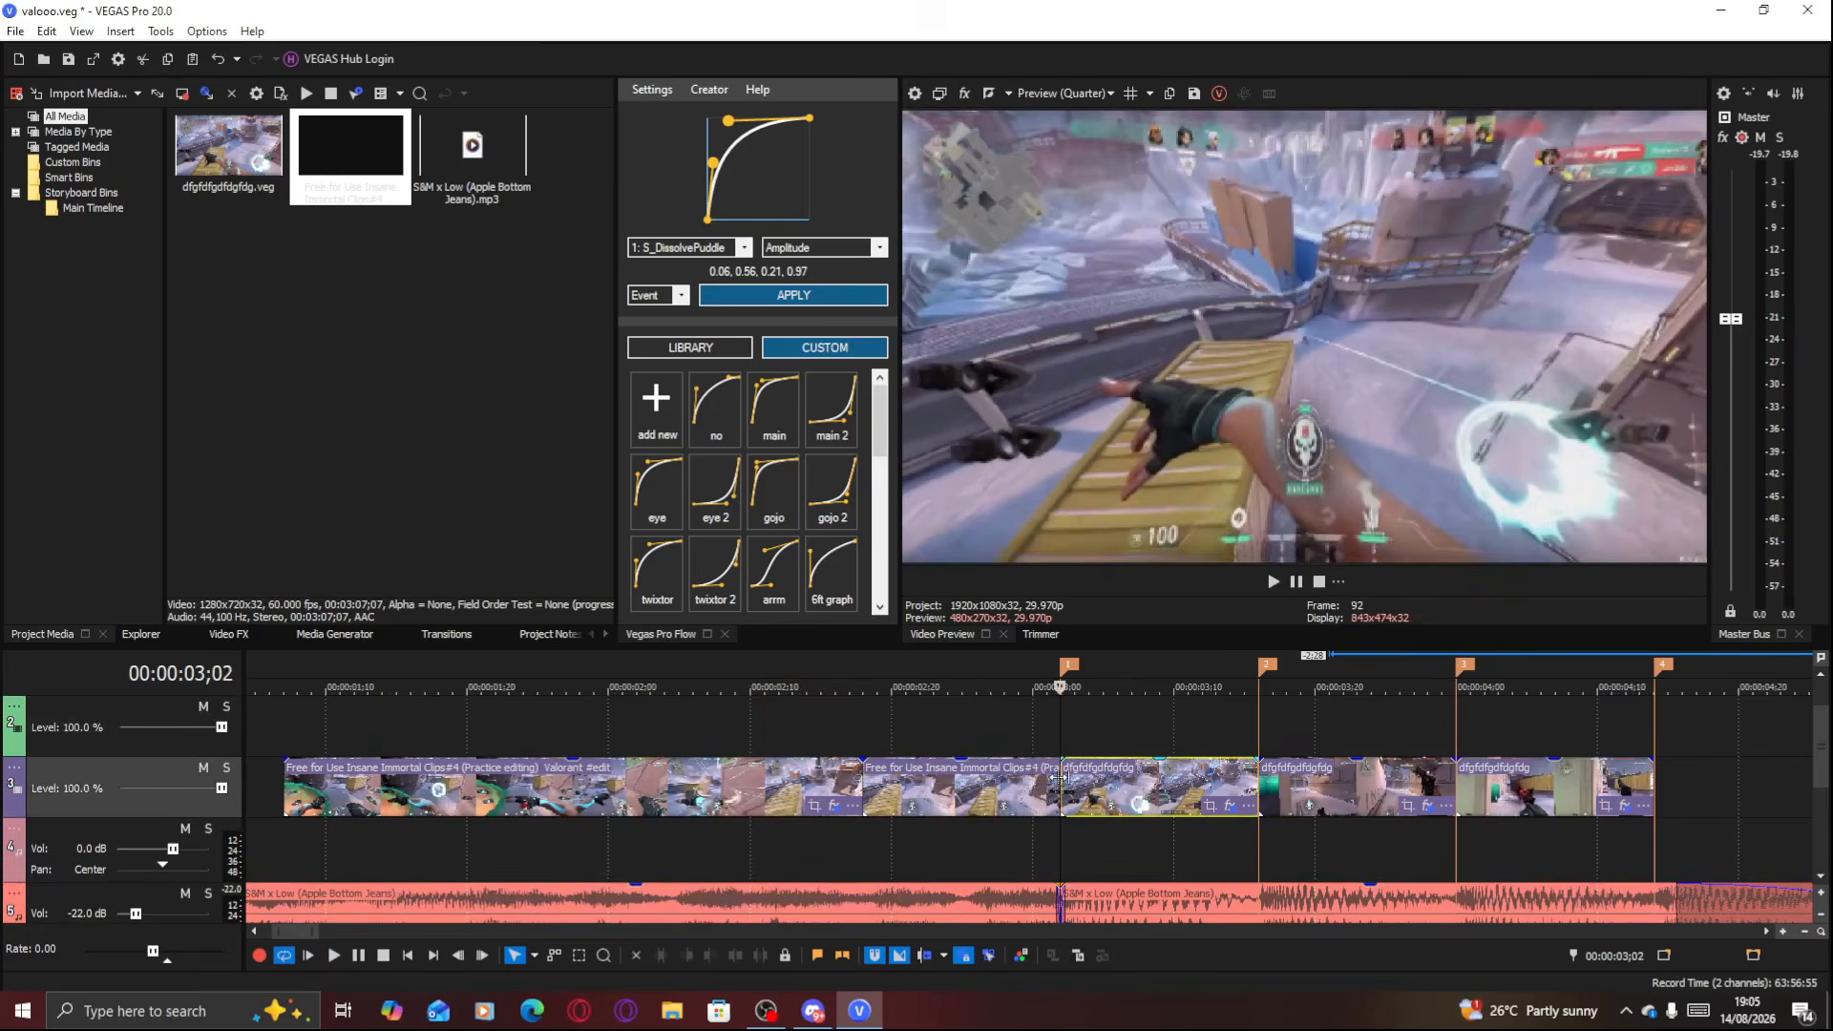
{"action": "mouse_move", "coordinate": [1085, 787]}
{"action": "left_mouse_down"}
{"action": "mouse_move", "coordinate": [1091, 733]}
{"action": "mouse_move", "coordinate": [1066, 804]}
{"action": "mouse_move", "coordinate": [1102, 795]}
{"action": "left_mouse_up"}
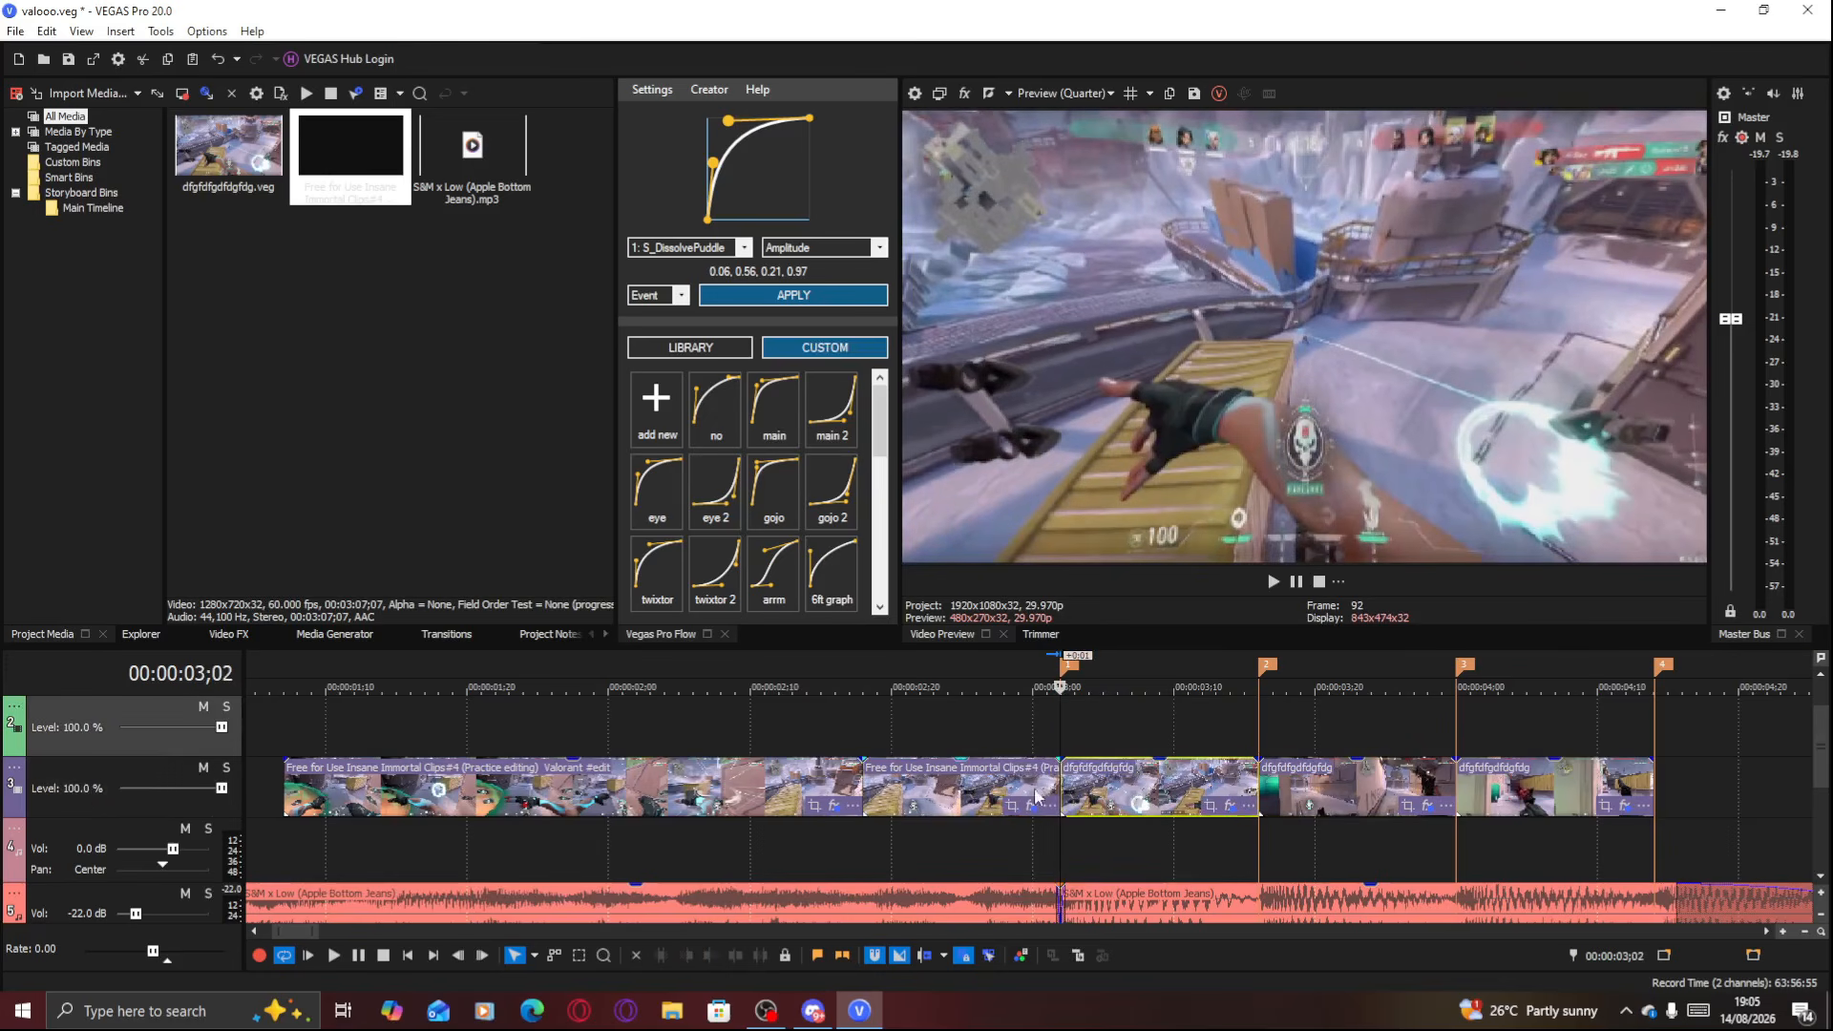
{"action": "left_click", "coordinate": [1002, 777]}
{"action": "key", "text": "space"}
{"action": "key", "text": "space"}
{"action": "key", "text": "space"}
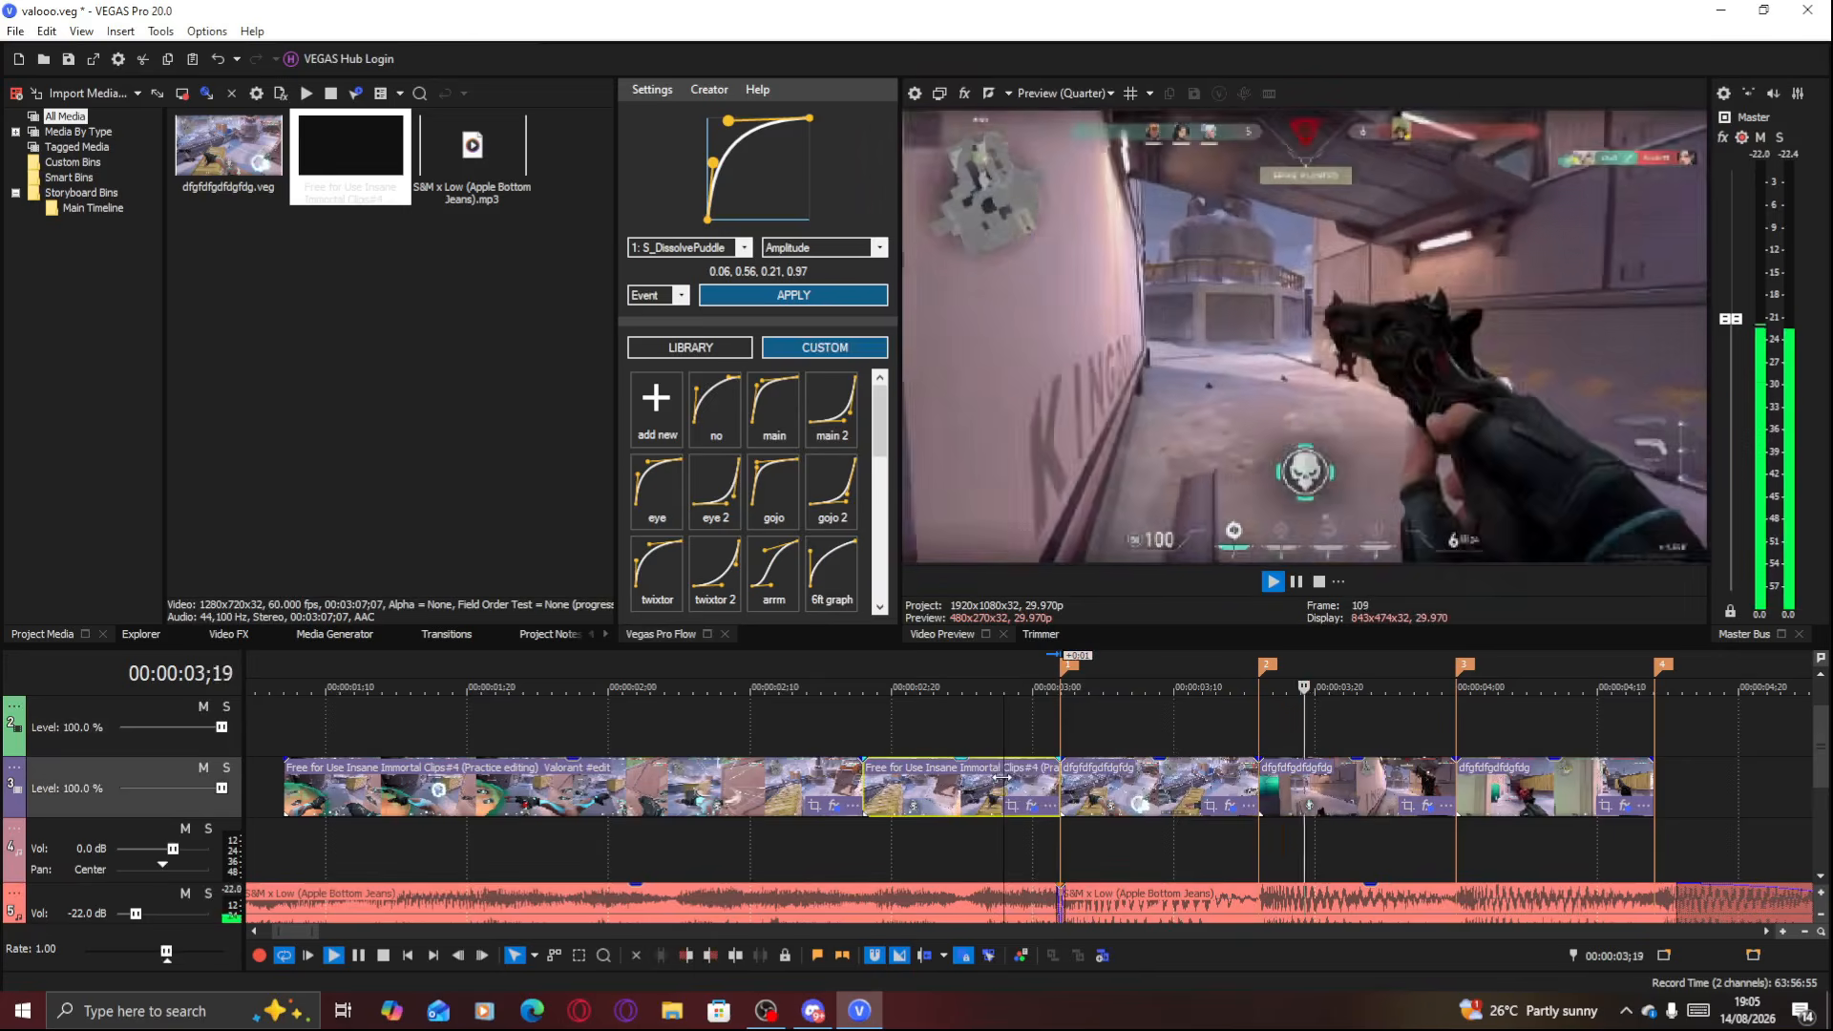
{"action": "key", "text": "space"}
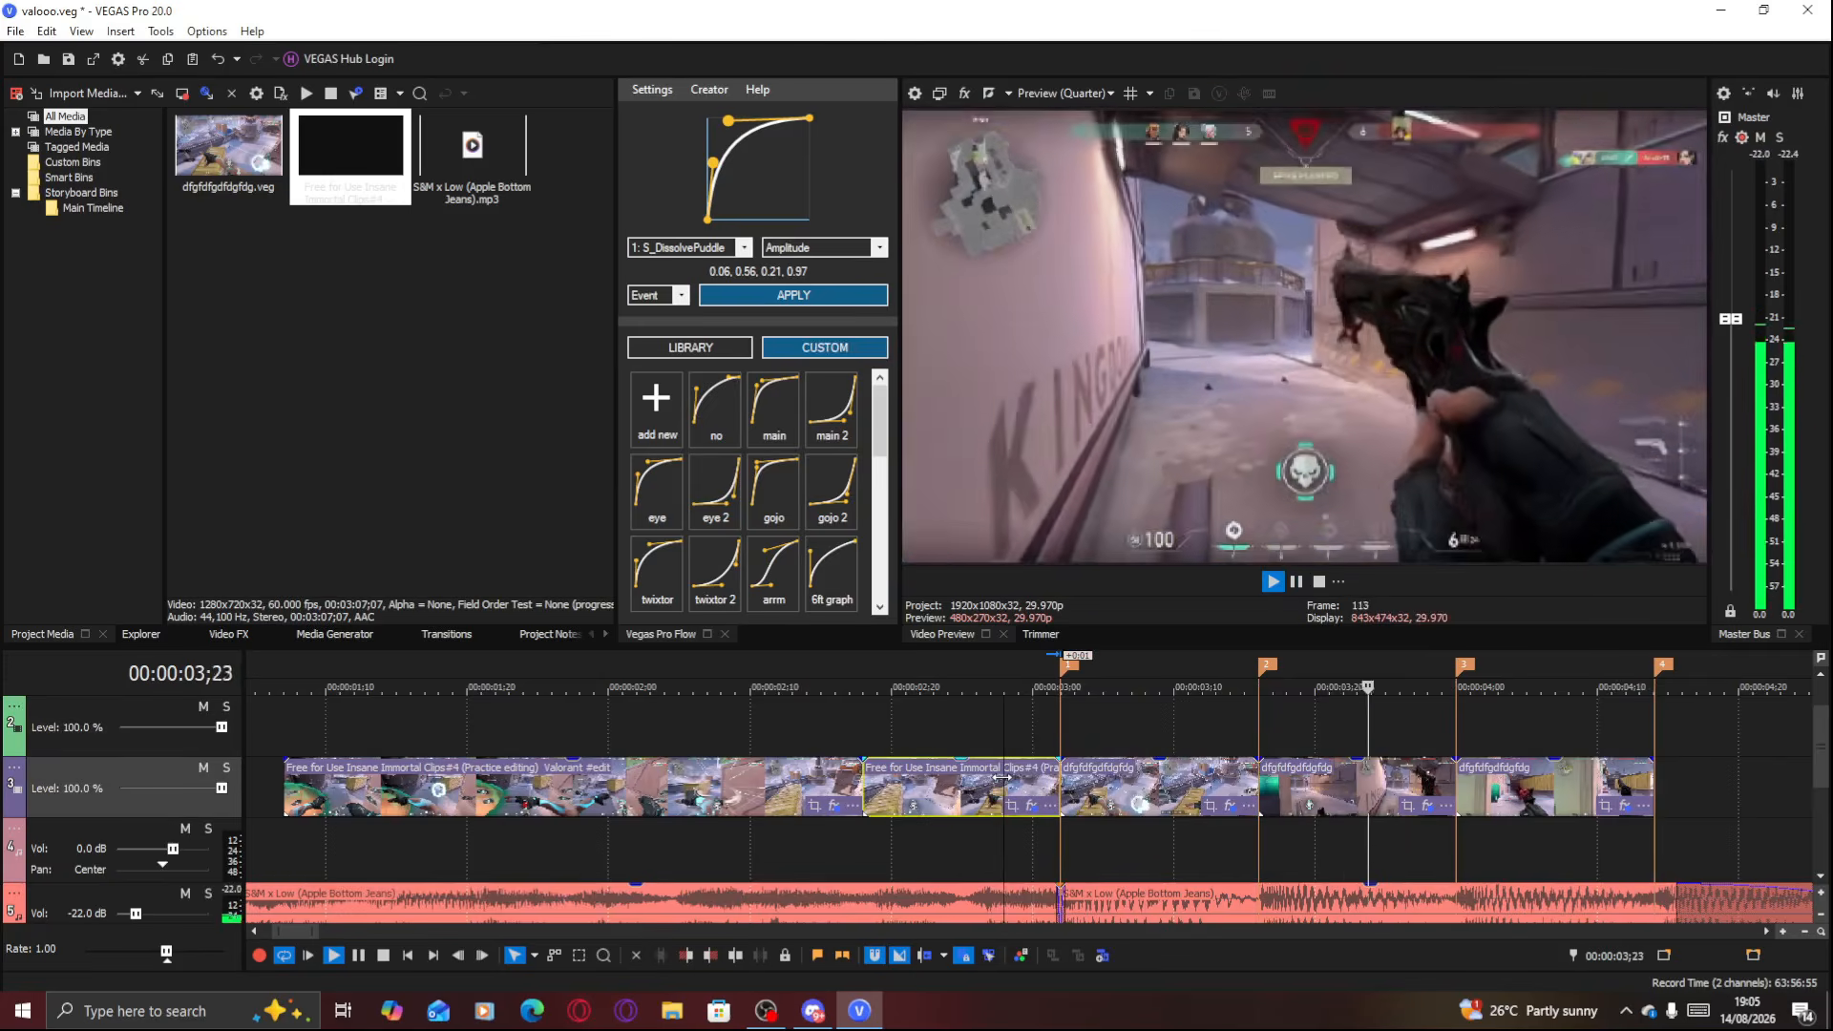
{"action": "key", "text": "space"}
Search the video effects for "lens blur" and apply the BCC Lens Blur OBS "blur" preset to the nested clip at marker 1
{"action": "left_click_drag", "start_coordinate": [1006, 783], "coordinate": [1131, 784]}
{"action": "left_click", "coordinate": [1132, 786]}
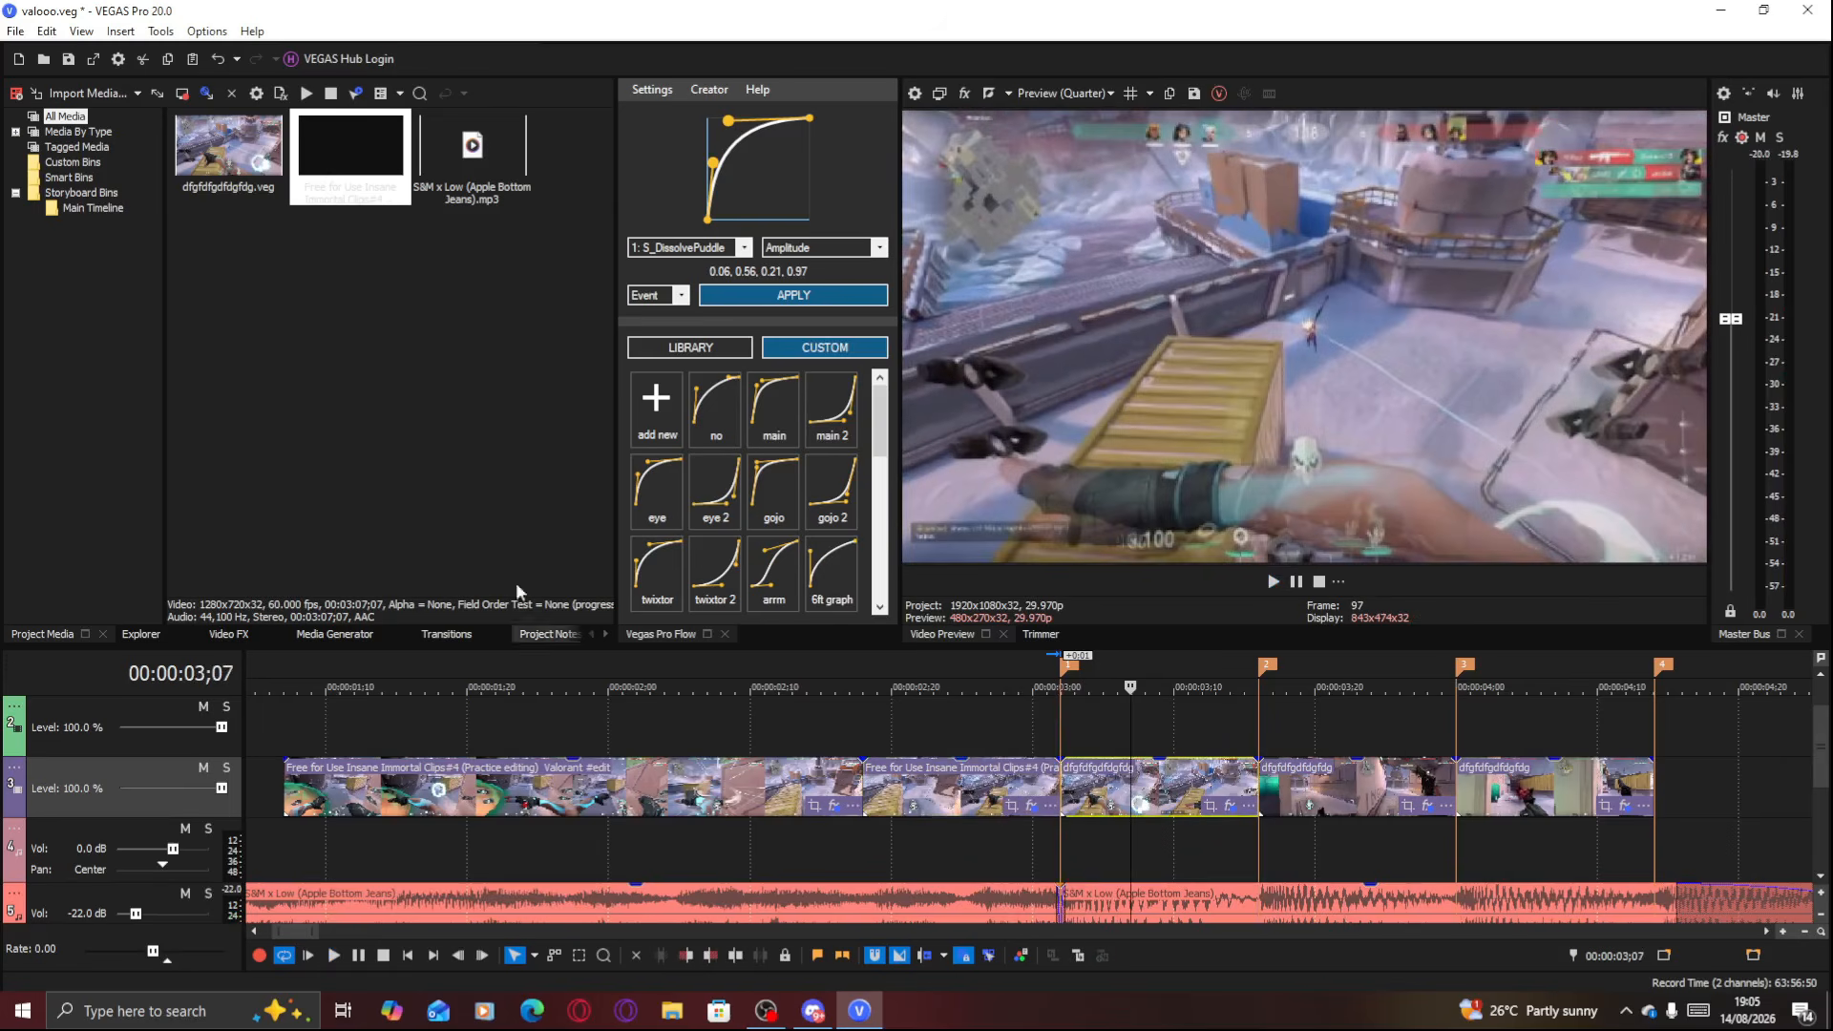
{"action": "left_click", "coordinate": [229, 634]}
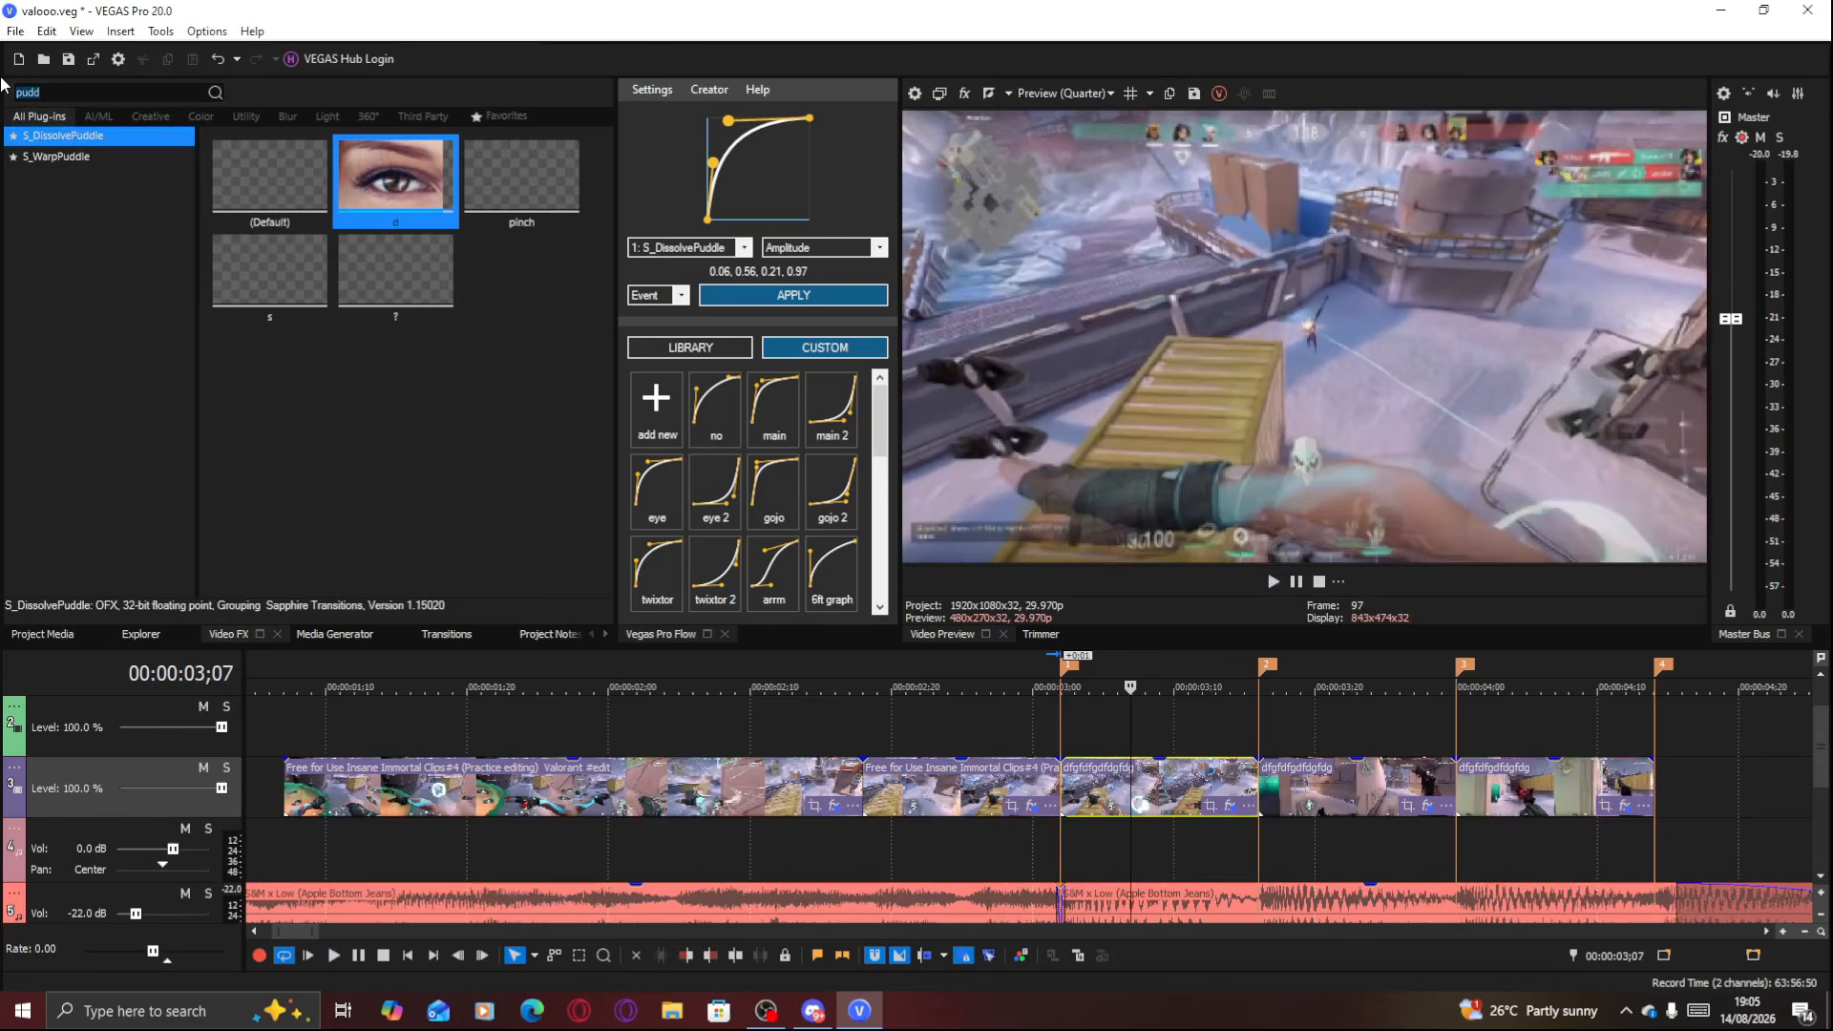
{"action": "type", "text": "lens blur"}
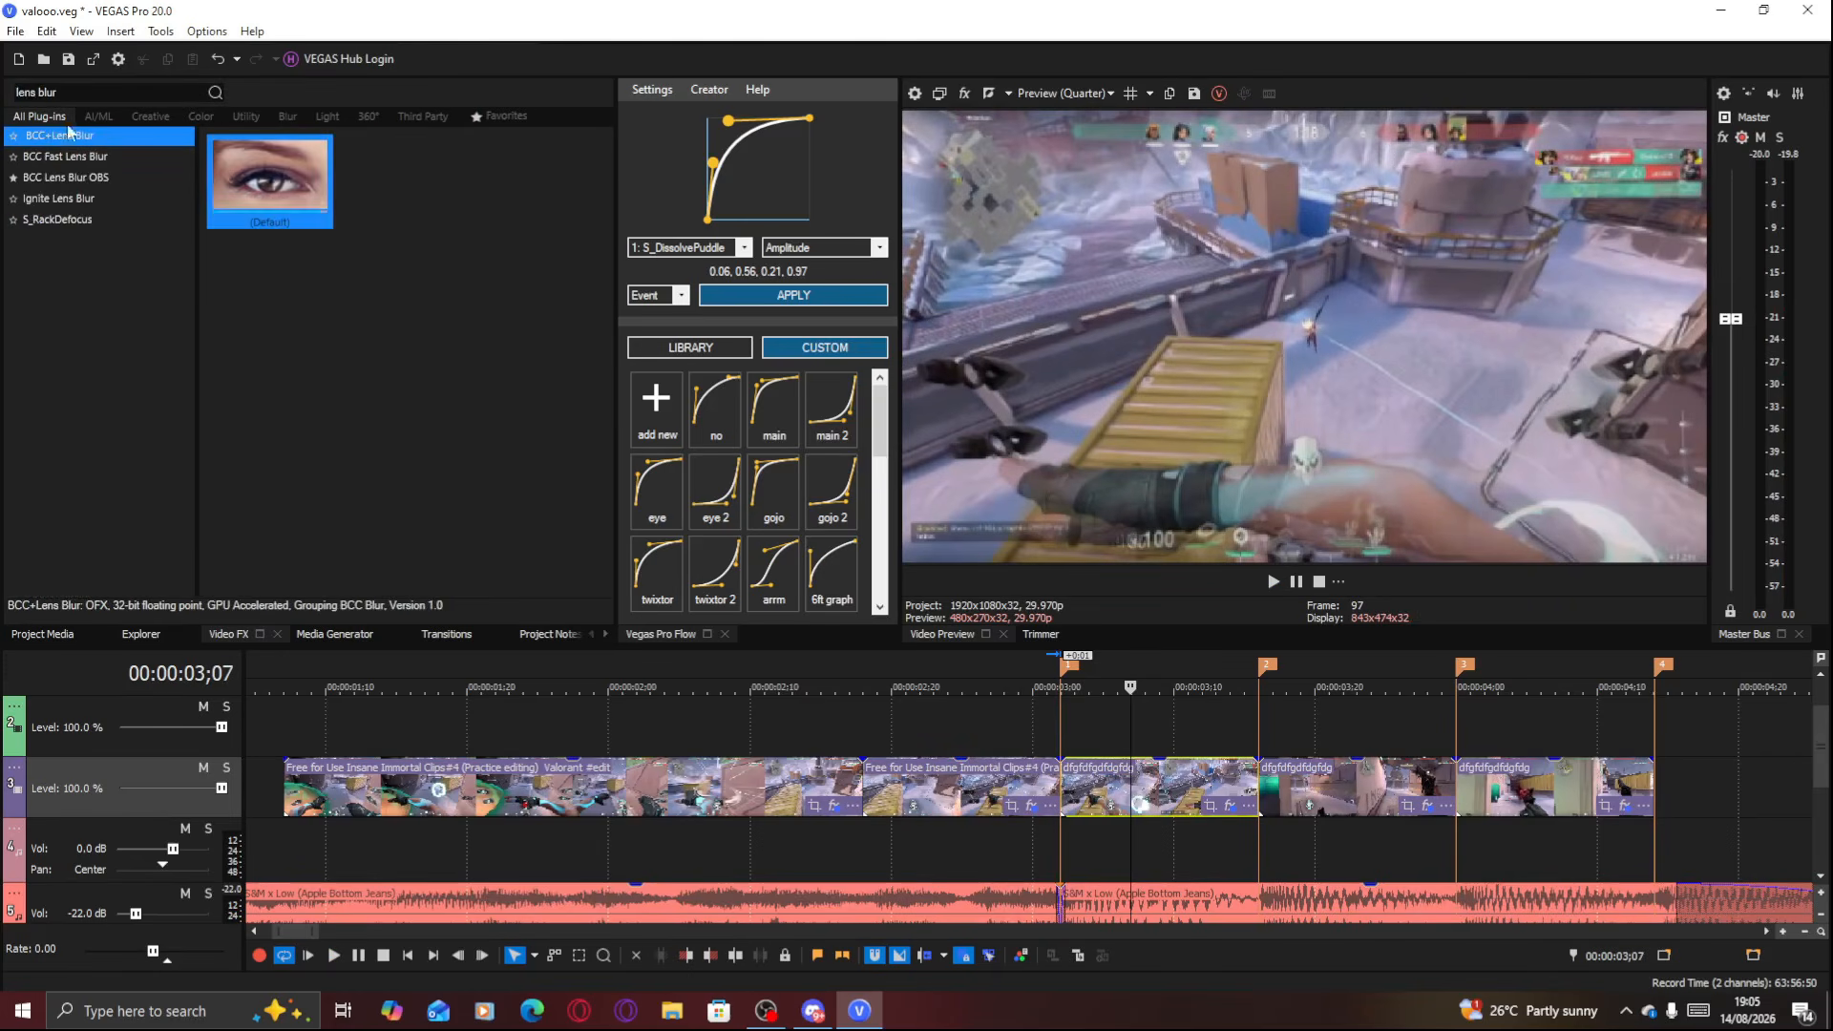
{"action": "left_click", "coordinate": [105, 181]}
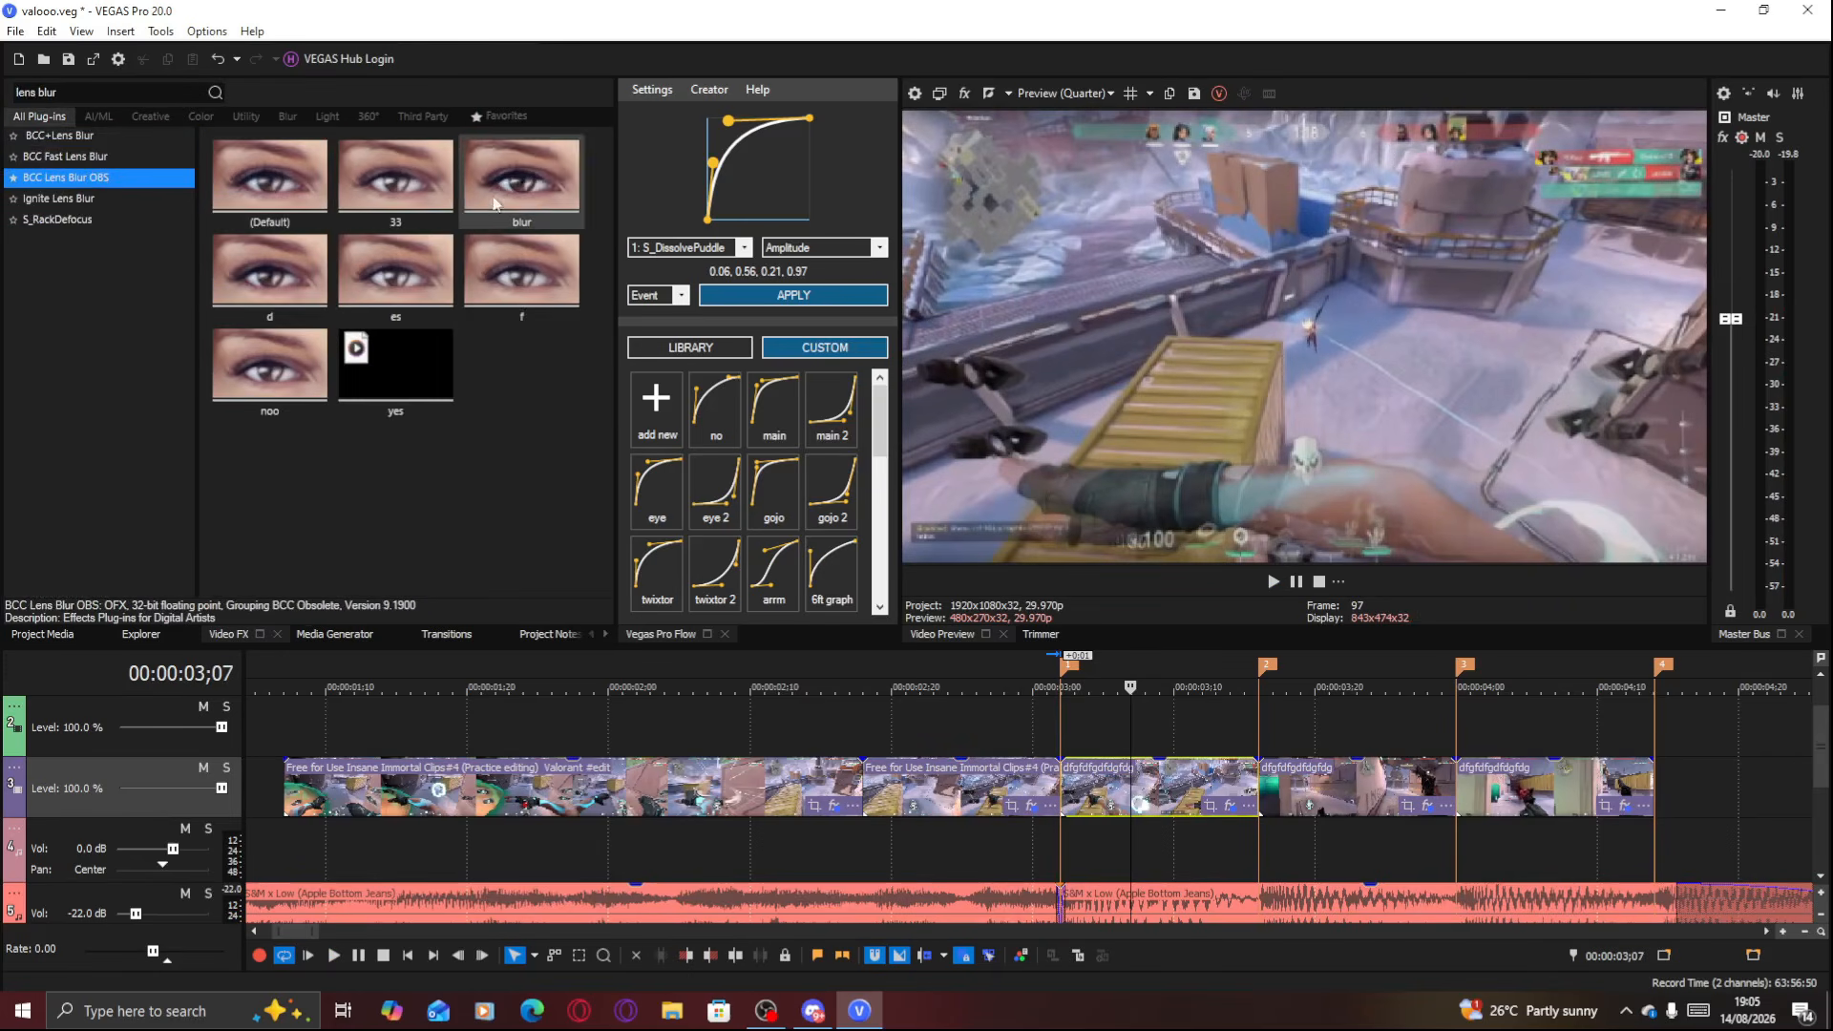
{"action": "left_click_drag", "start_coordinate": [1089, 771], "coordinate": [1096, 800]}
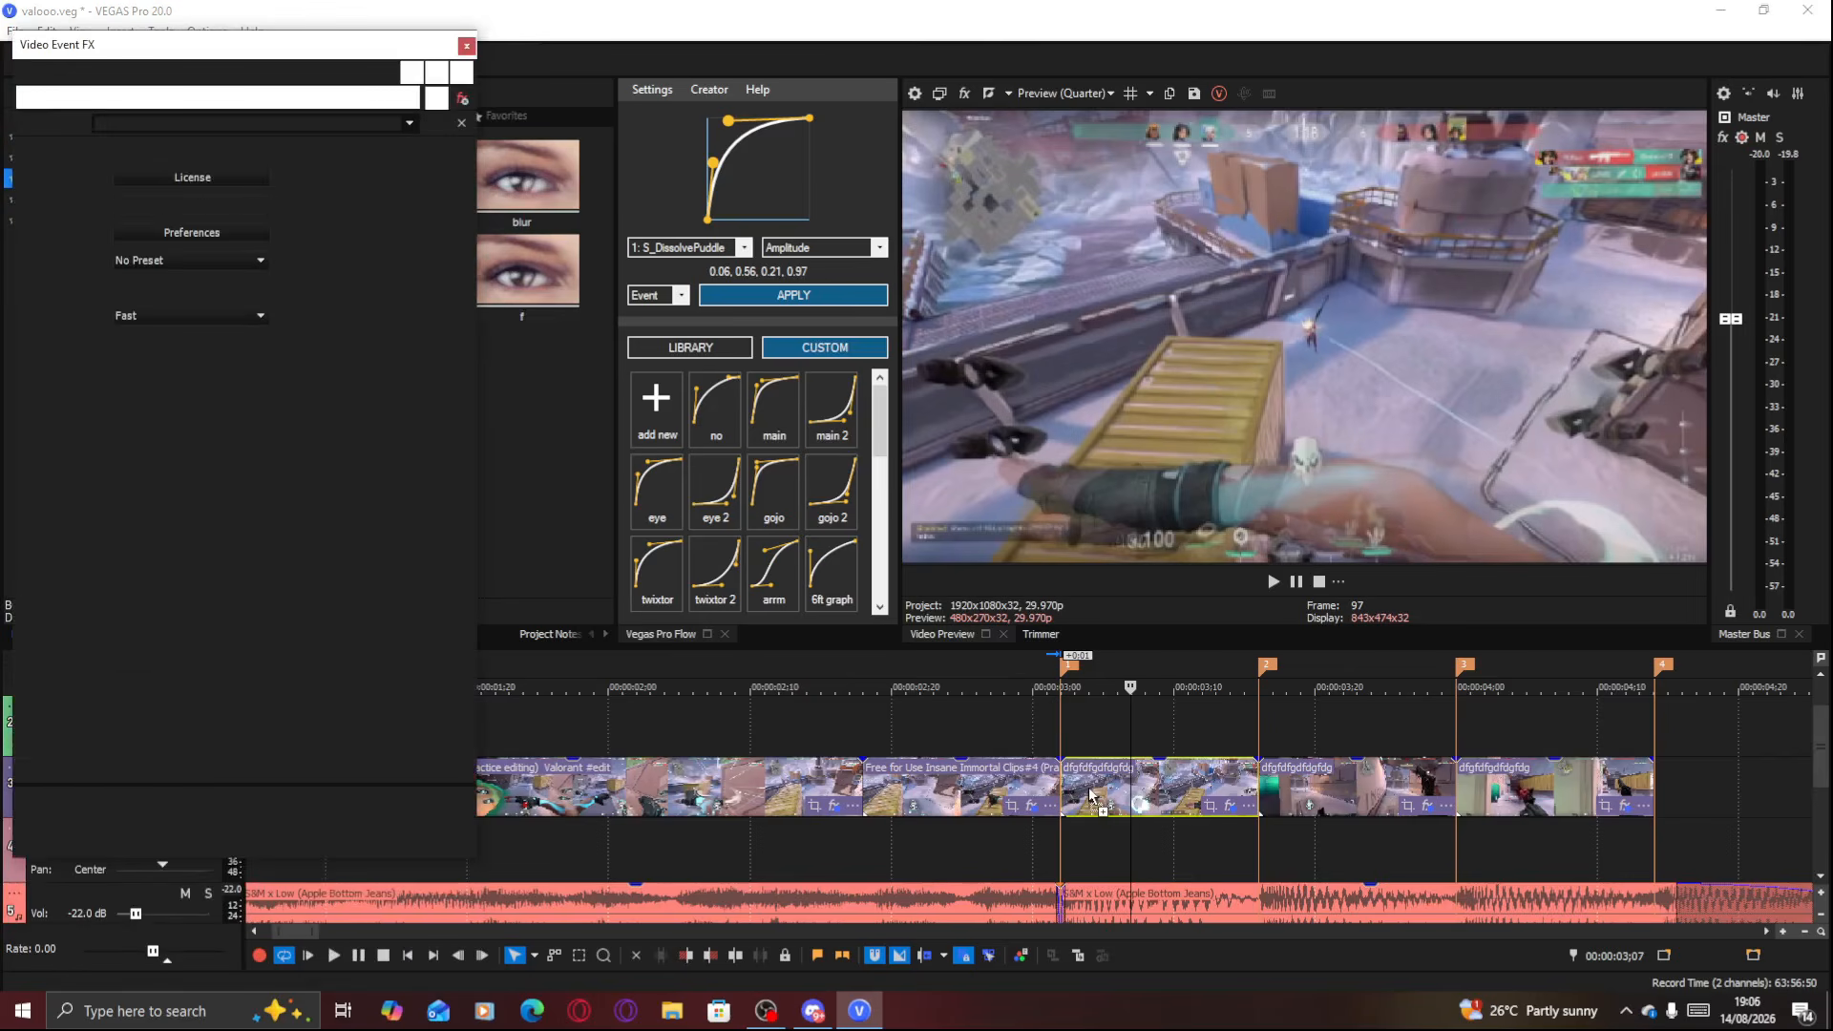
Animate the lens blur's Iris Scale from 5.44 at the start of the nested clip to 0.00 at its end
{"action": "left_click_drag", "start_coordinate": [93, 343], "coordinate": [87, 345]}
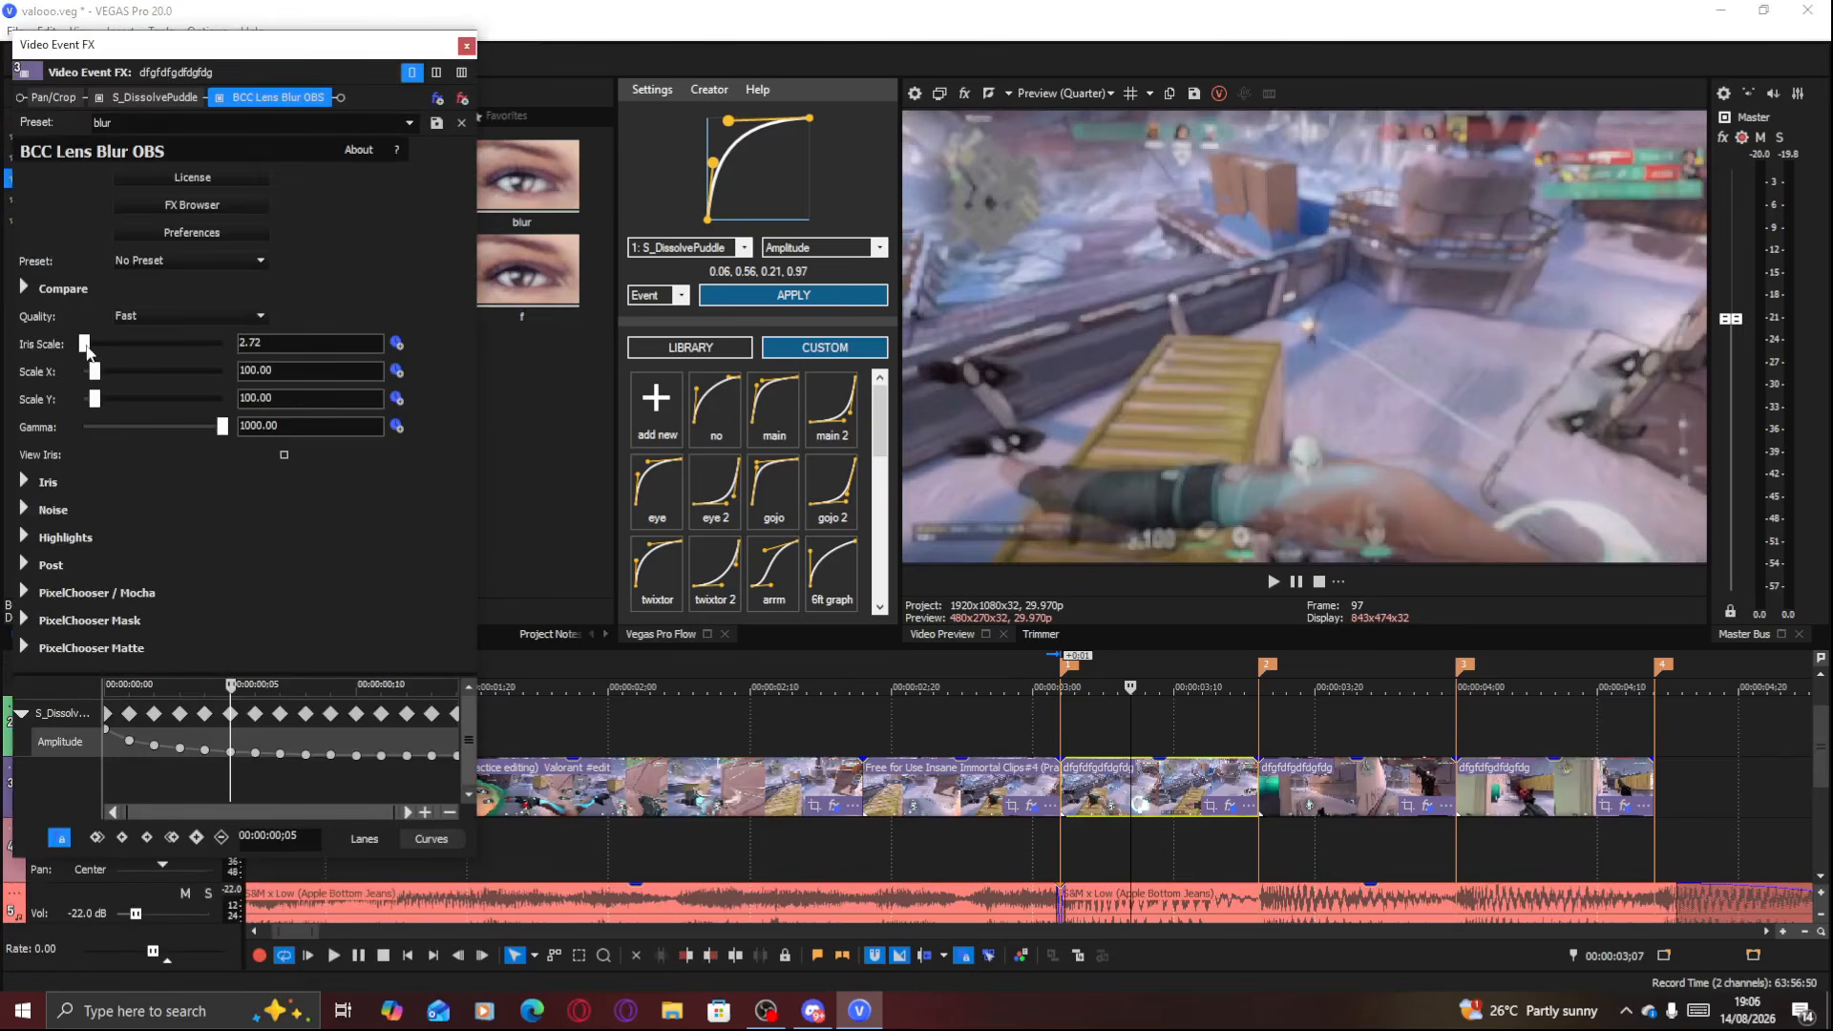
{"action": "left_click", "coordinate": [398, 344]}
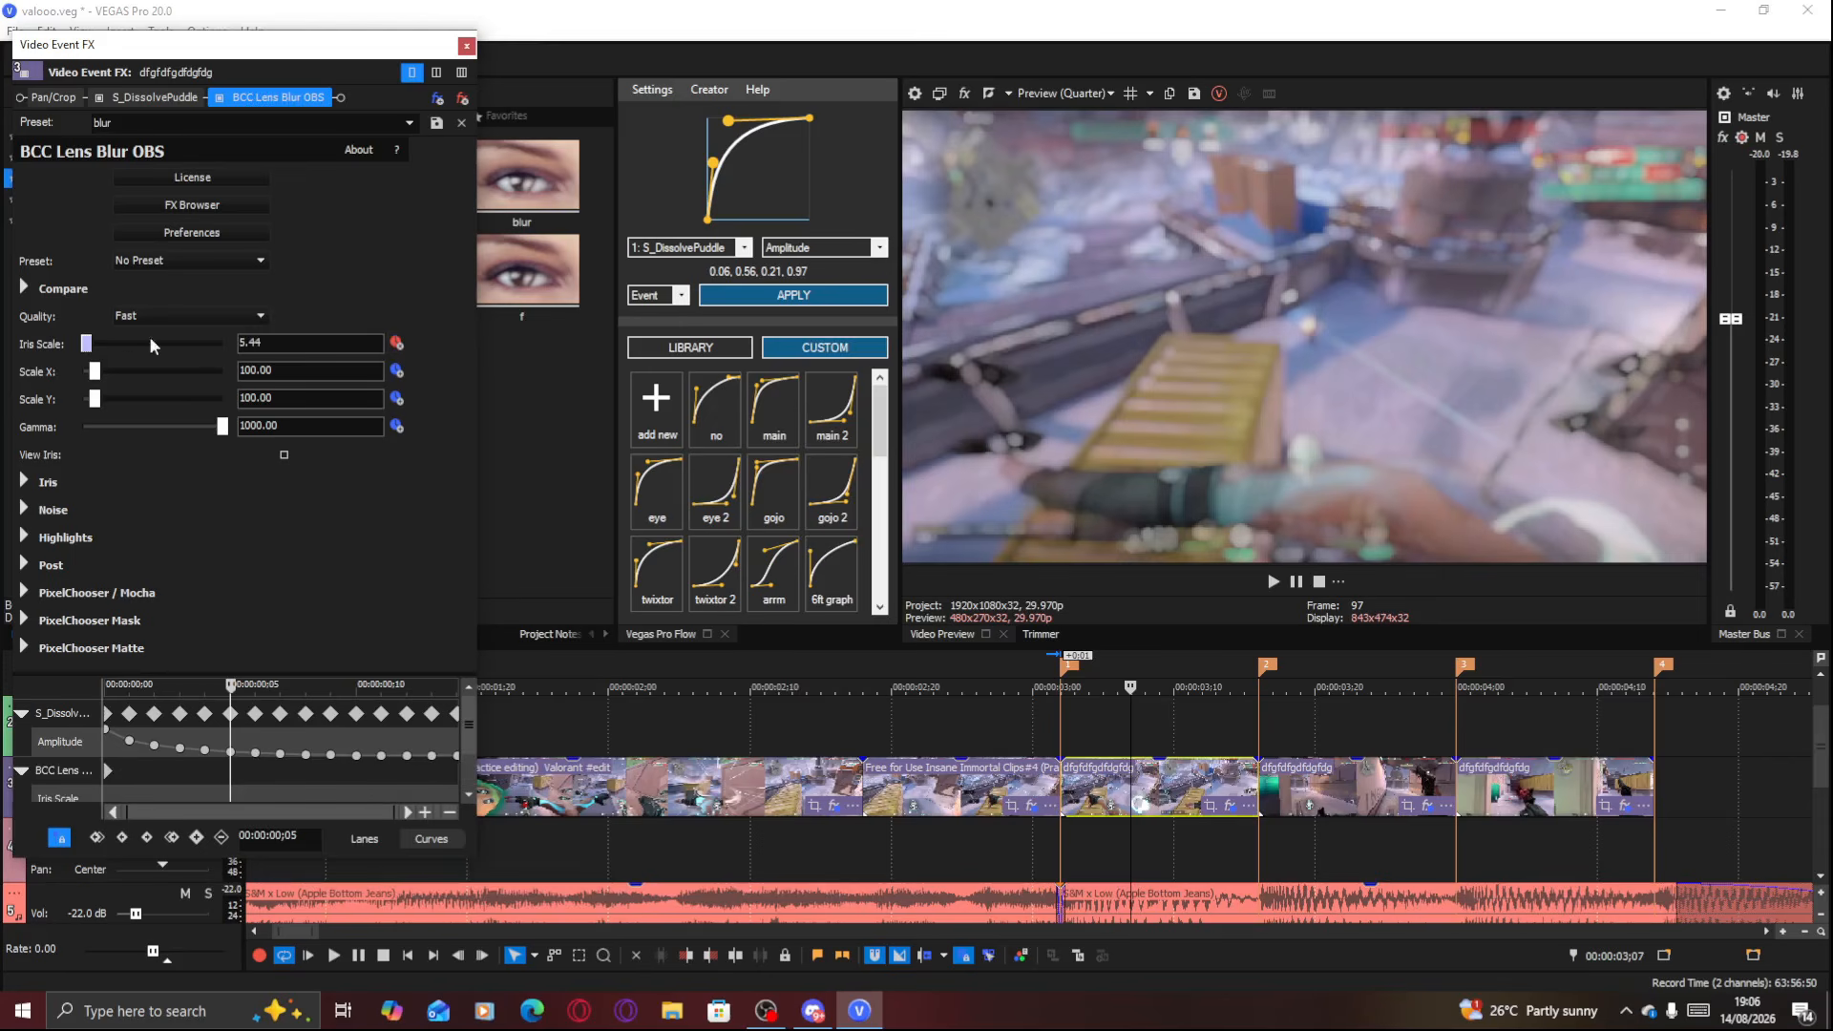
{"action": "left_click_drag", "start_coordinate": [91, 347], "coordinate": [78, 347]}
{"action": "left_click_drag", "start_coordinate": [230, 770], "coordinate": [735, 811]}
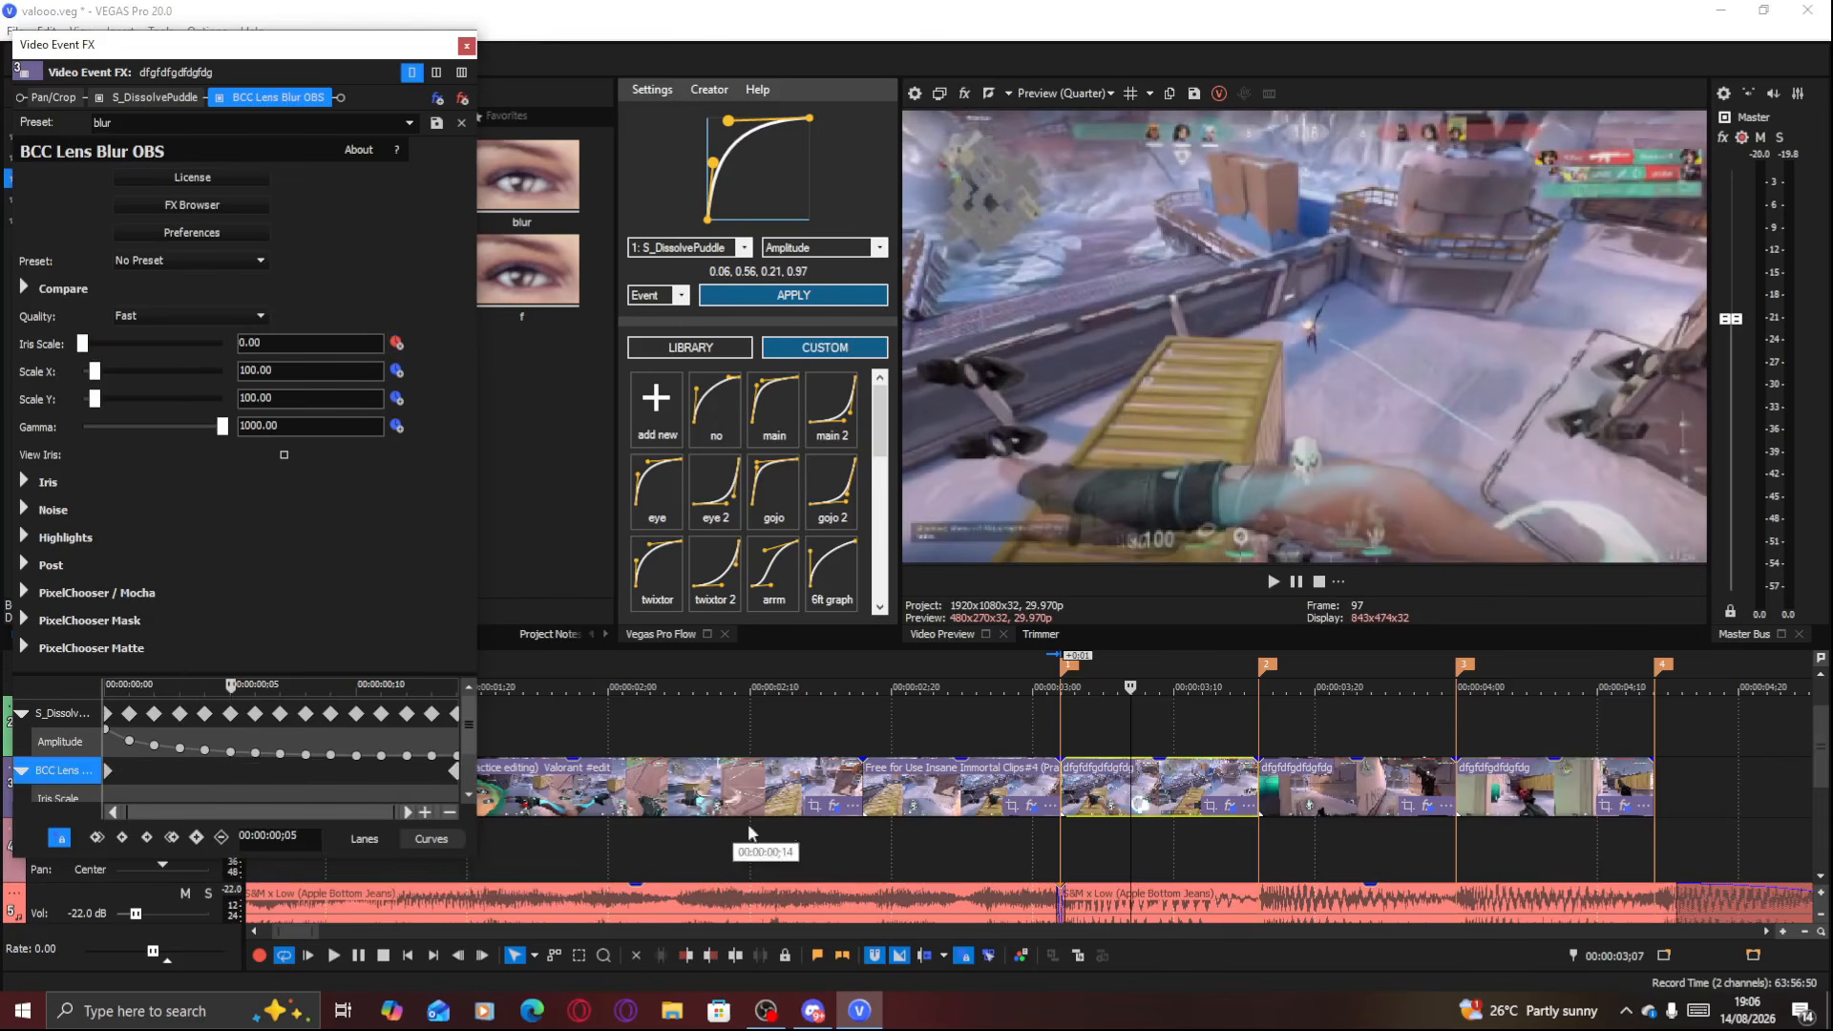
Shape the easing curve to 0.00, 0.36, 0.54, 0.98 and apply it to the first nested clip's BCC Lens Blur OBS Iris Scale
{"action": "left_click", "coordinate": [1111, 798]}
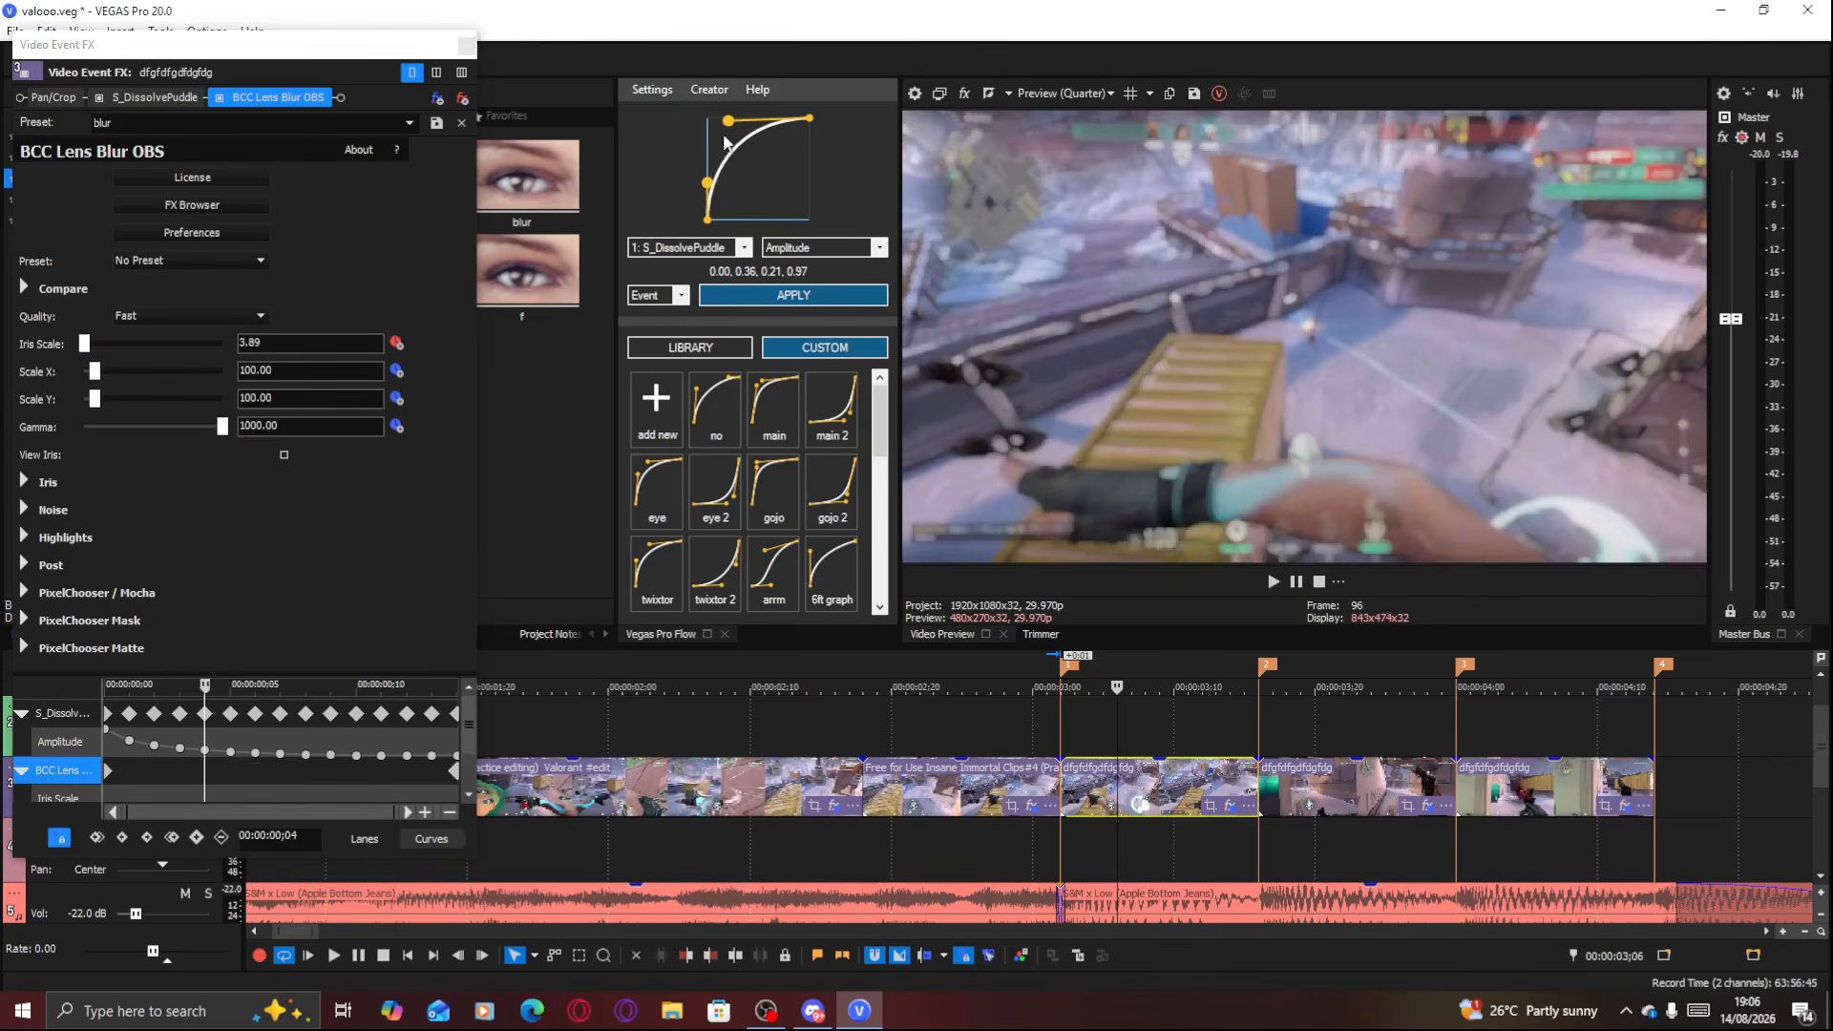
{"action": "left_click", "coordinate": [735, 248]}
{"action": "left_click", "coordinate": [673, 270]}
{"action": "left_click", "coordinate": [768, 295]}
{"action": "left_click", "coordinate": [459, 48]}
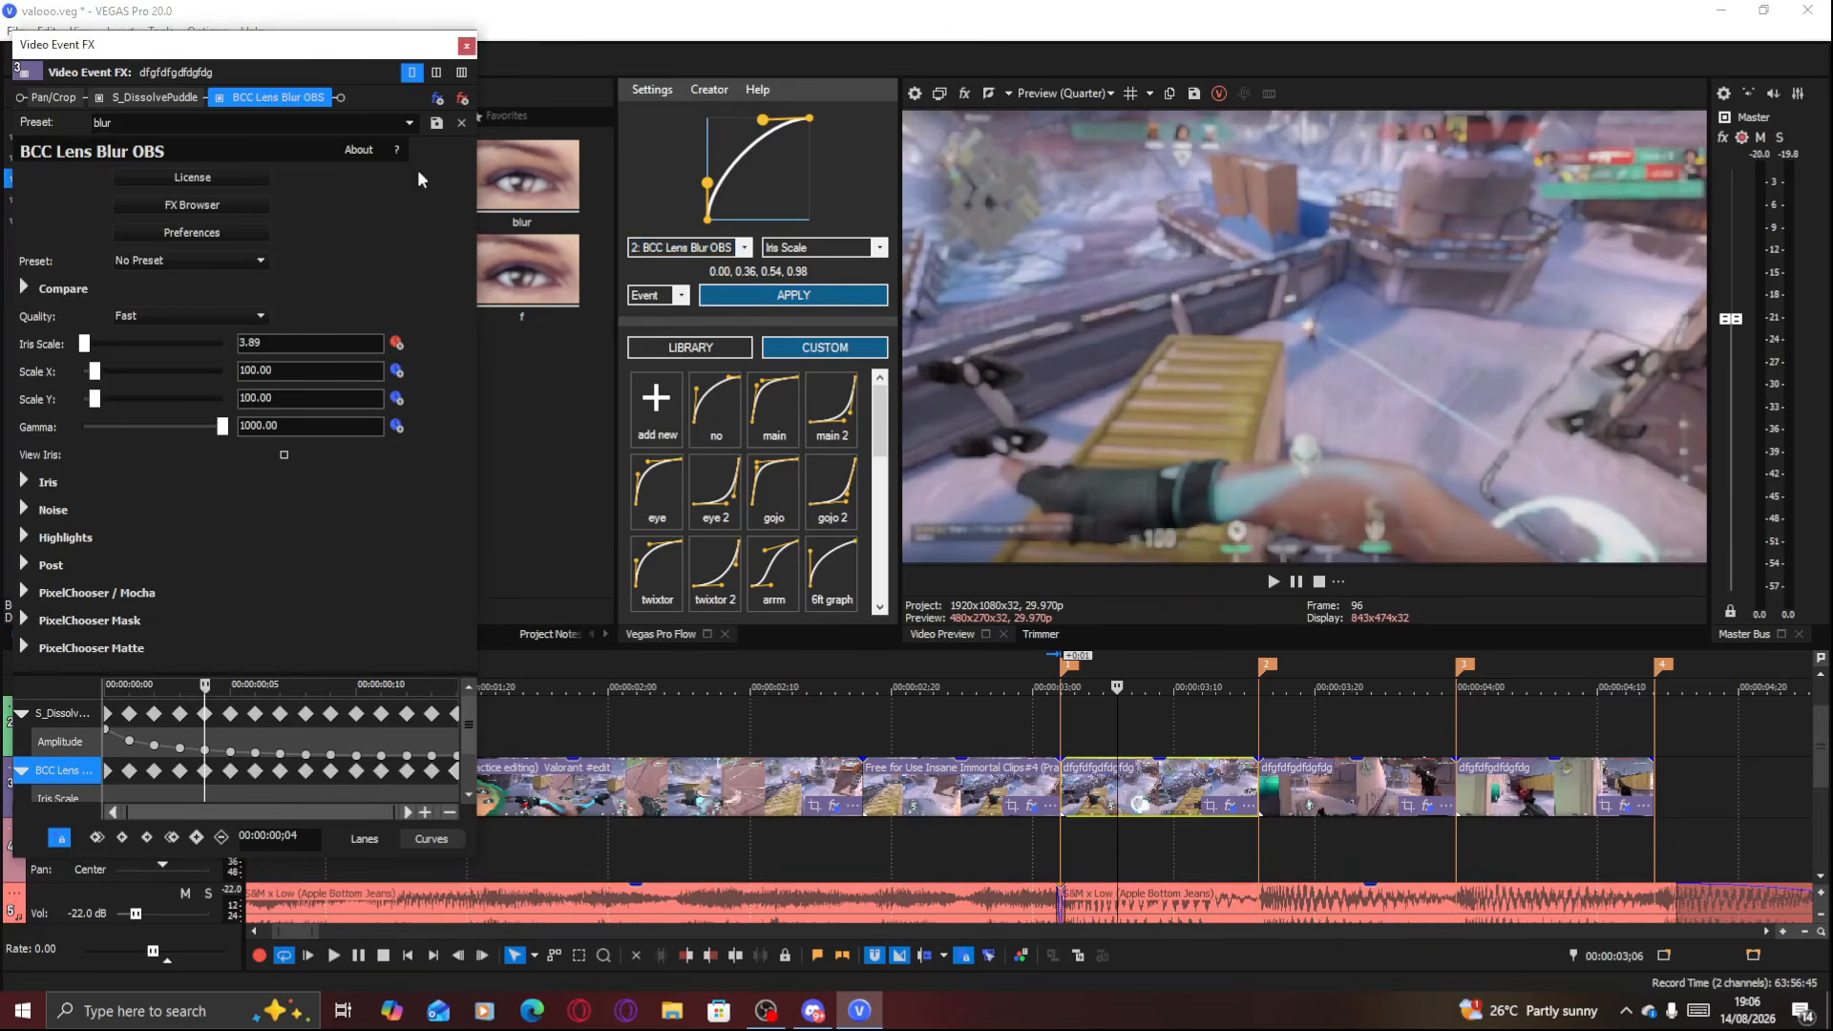
{"action": "left_click", "coordinate": [466, 46]}
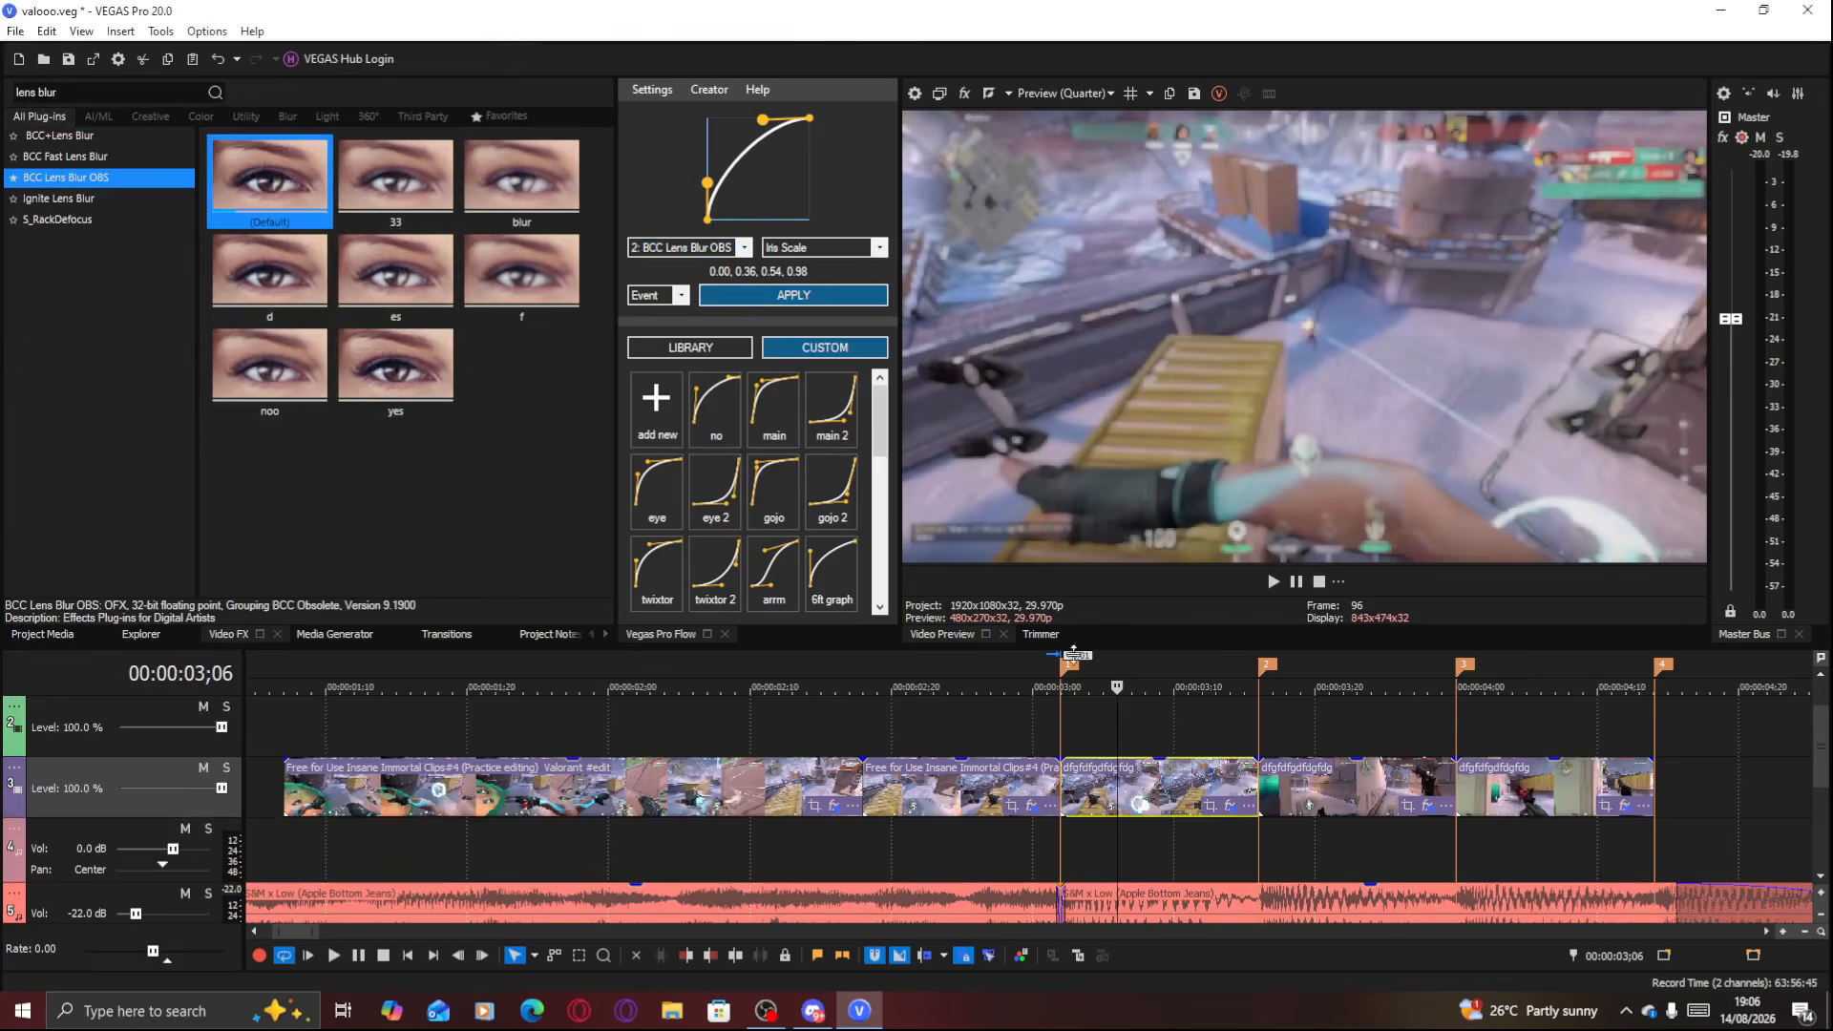
Apply the BCC Lens Blur OBS "33" preset to the second nested clip and animate Iris Scale from 9.52 to its minimum at the clip's end
{"action": "right_click", "coordinate": [1165, 728]}
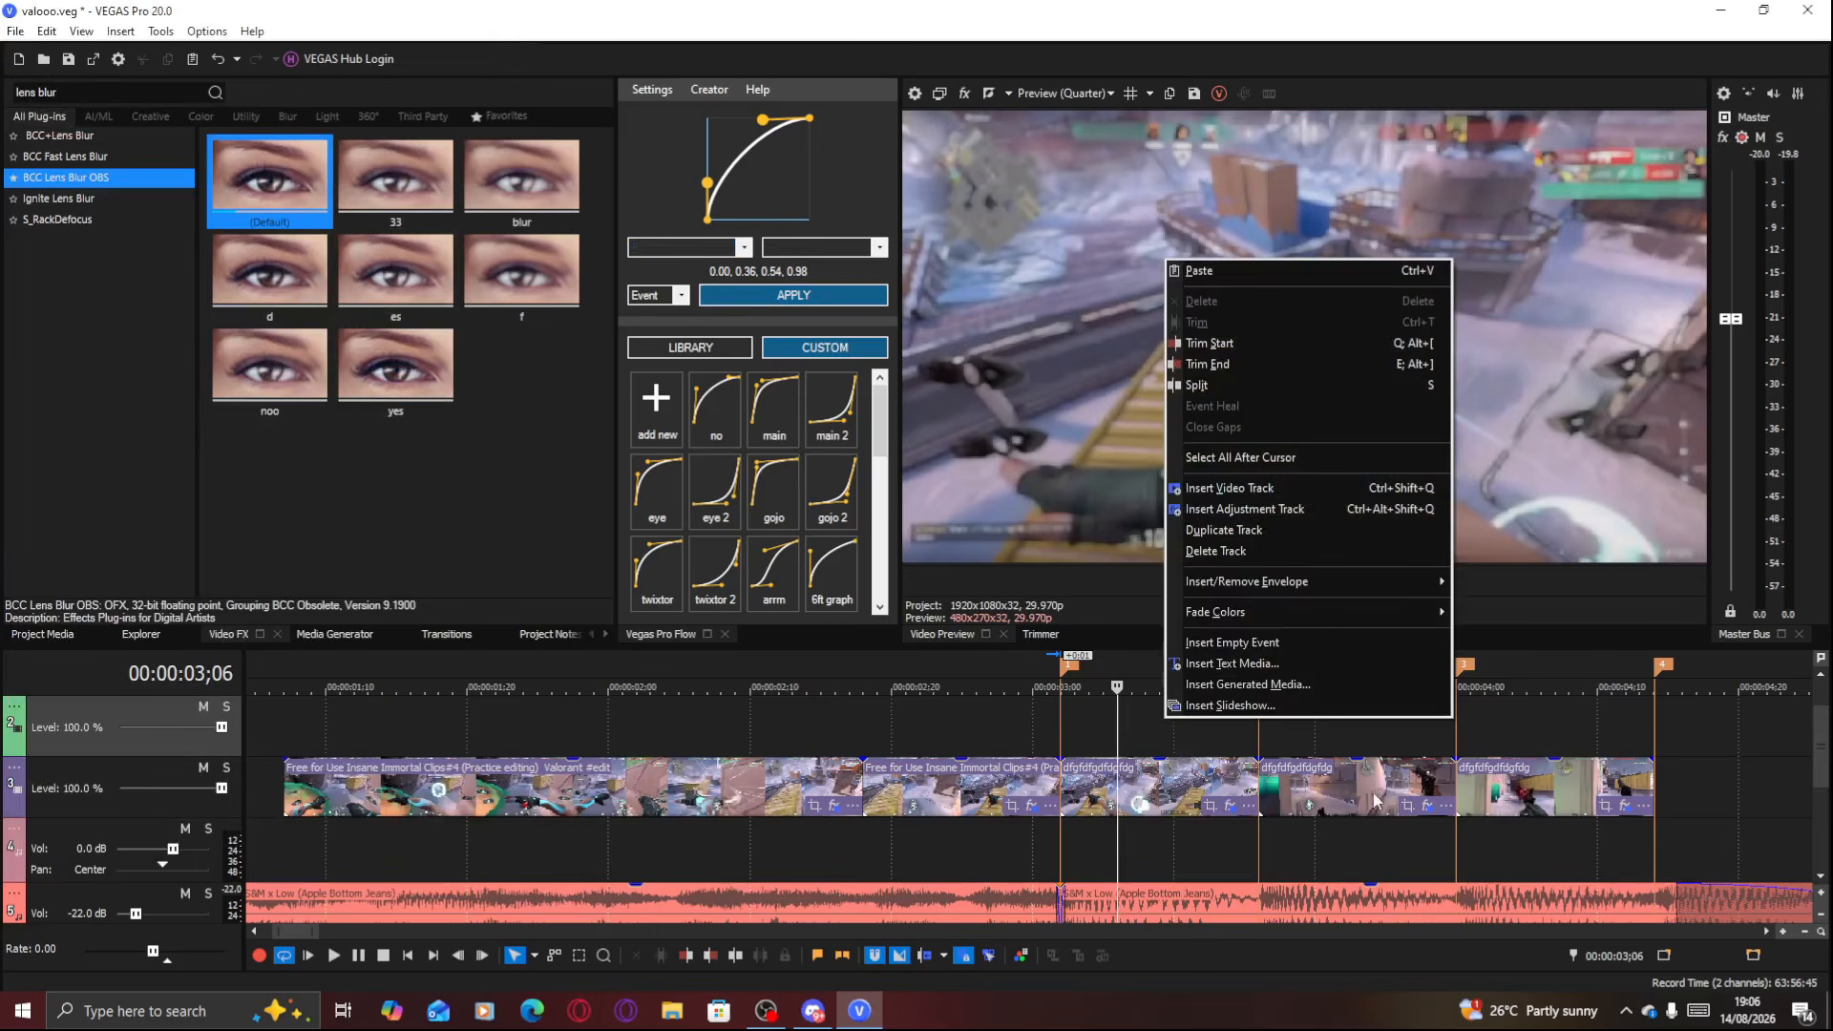
{"action": "left_click", "coordinate": [1333, 791]}
{"action": "left_click_drag", "start_coordinate": [396, 176], "coordinate": [621, 348]}
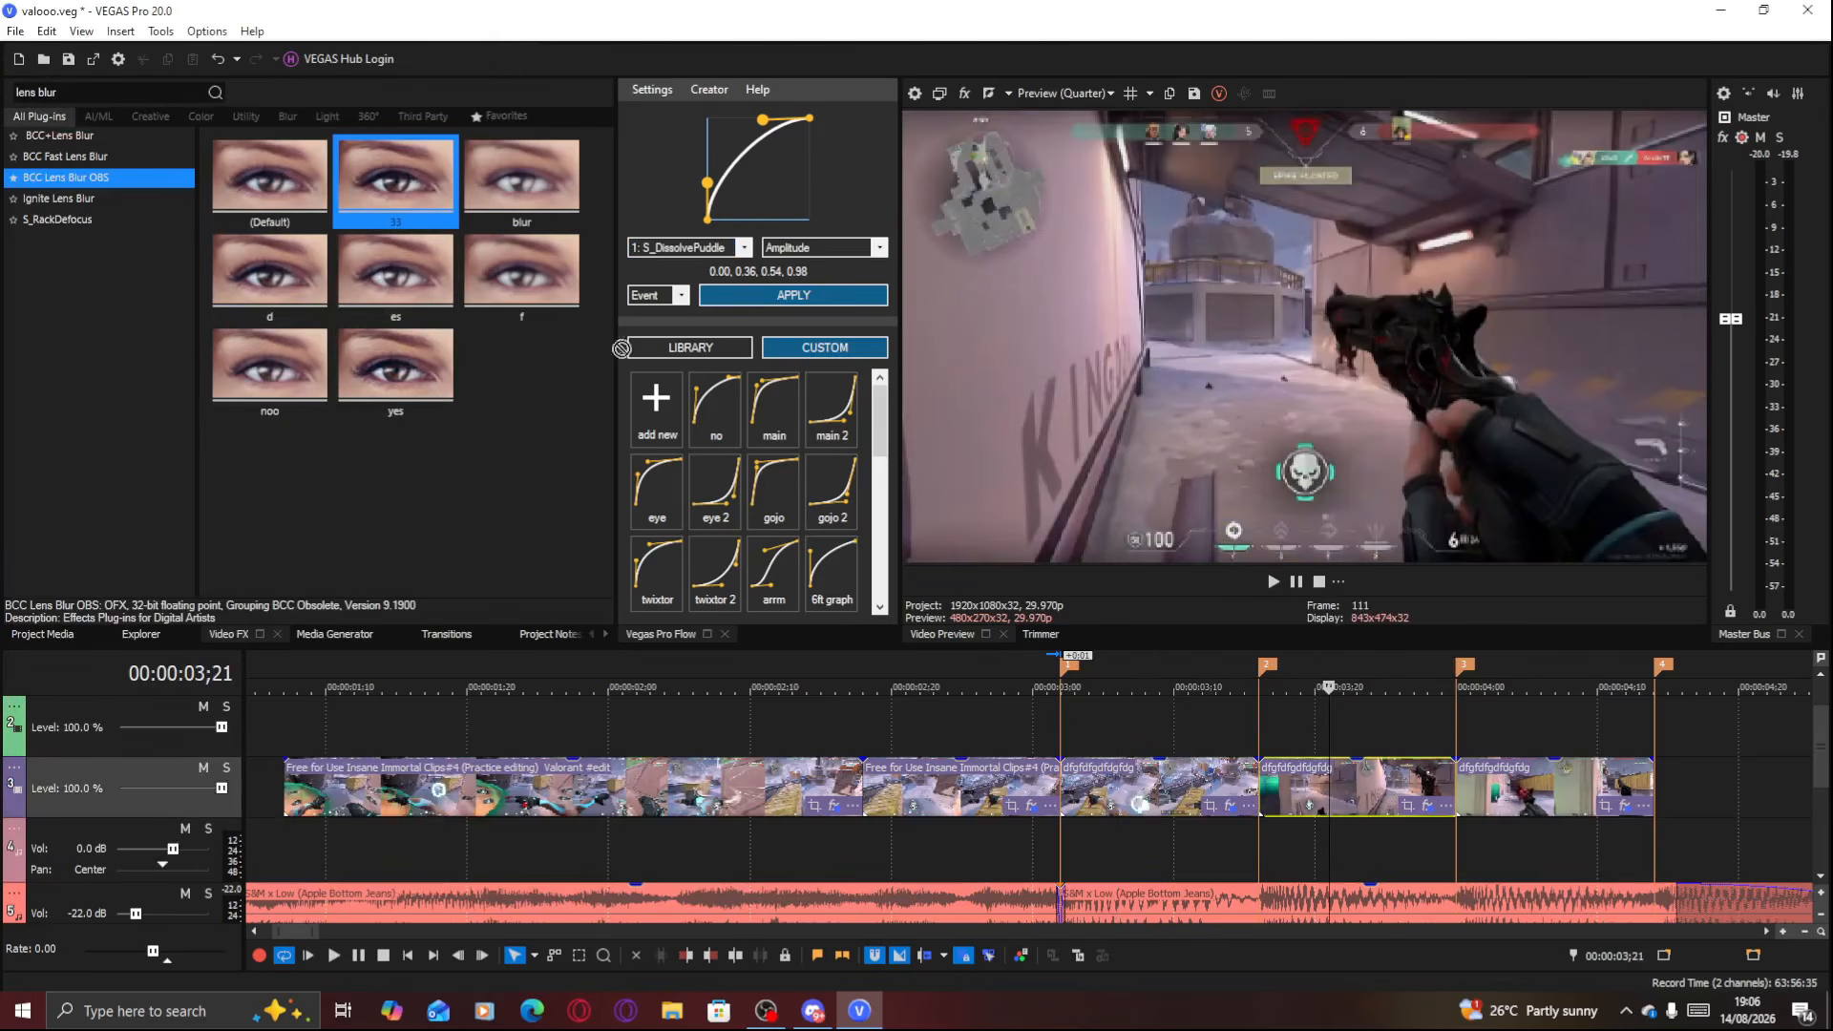
{"action": "left_click_drag", "start_coordinate": [1350, 809], "coordinate": [1285, 775]}
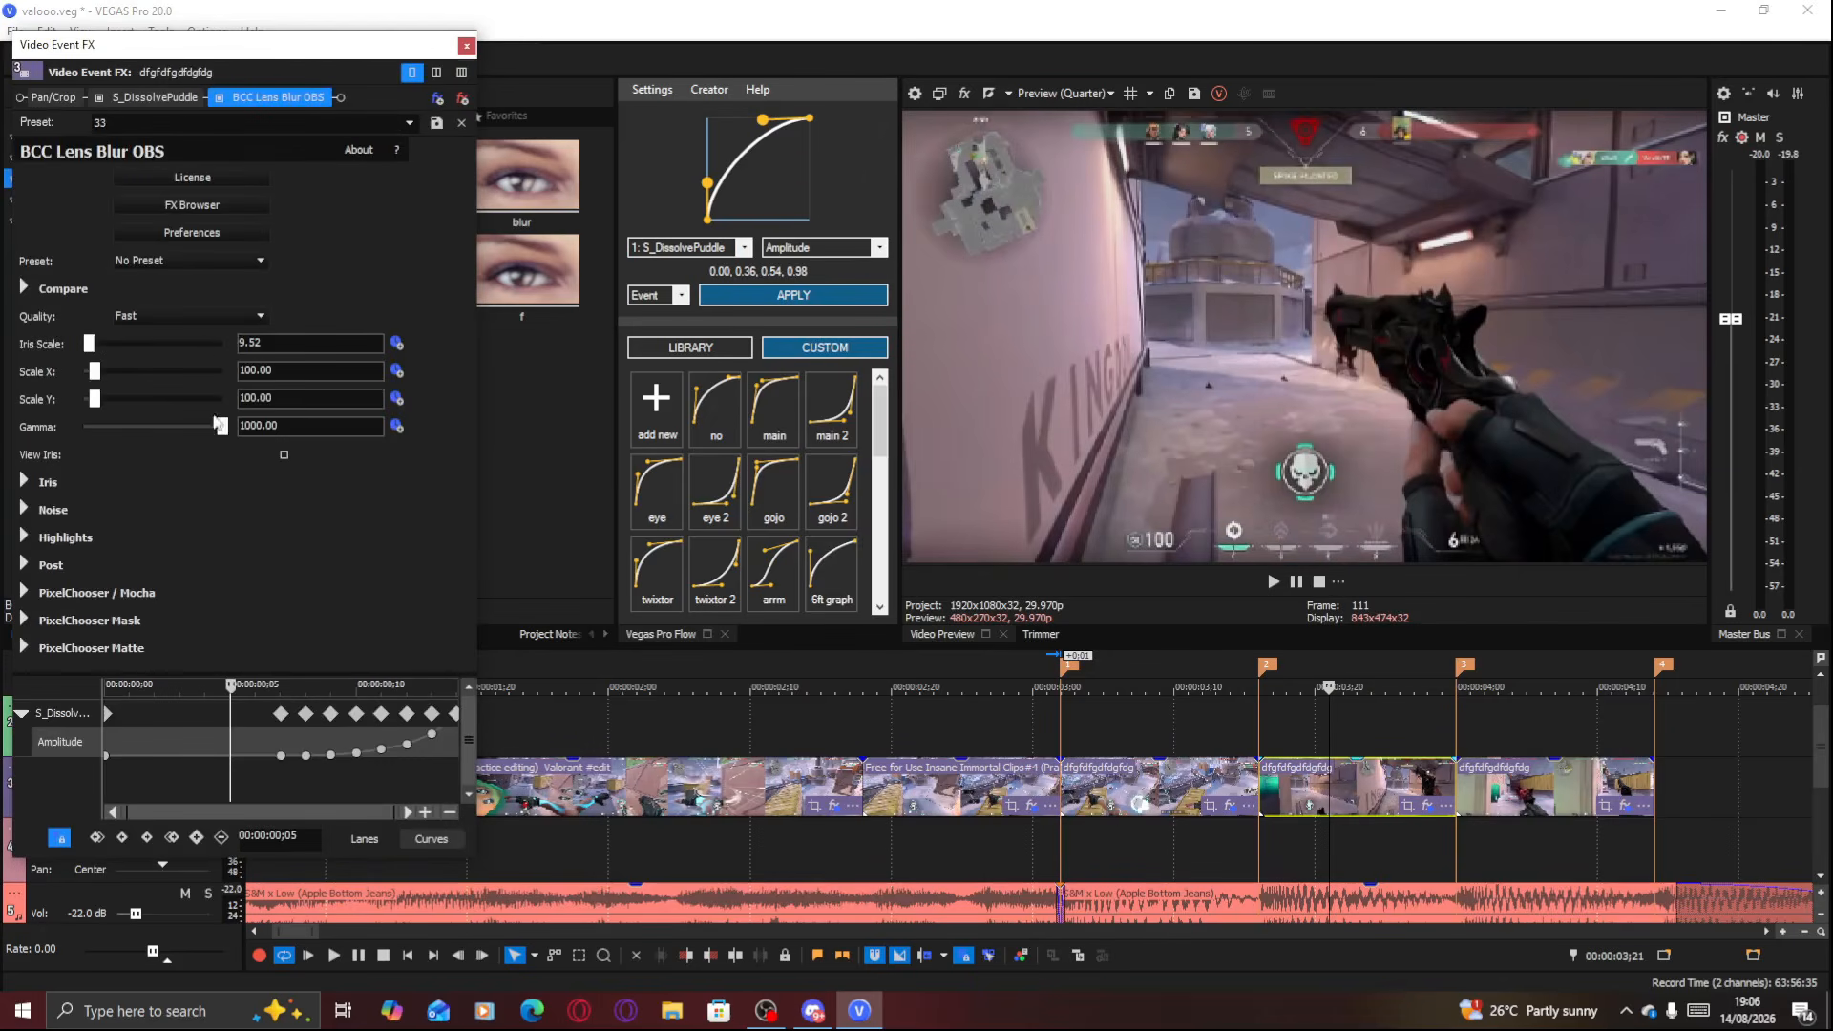
{"action": "left_click", "coordinate": [397, 343]}
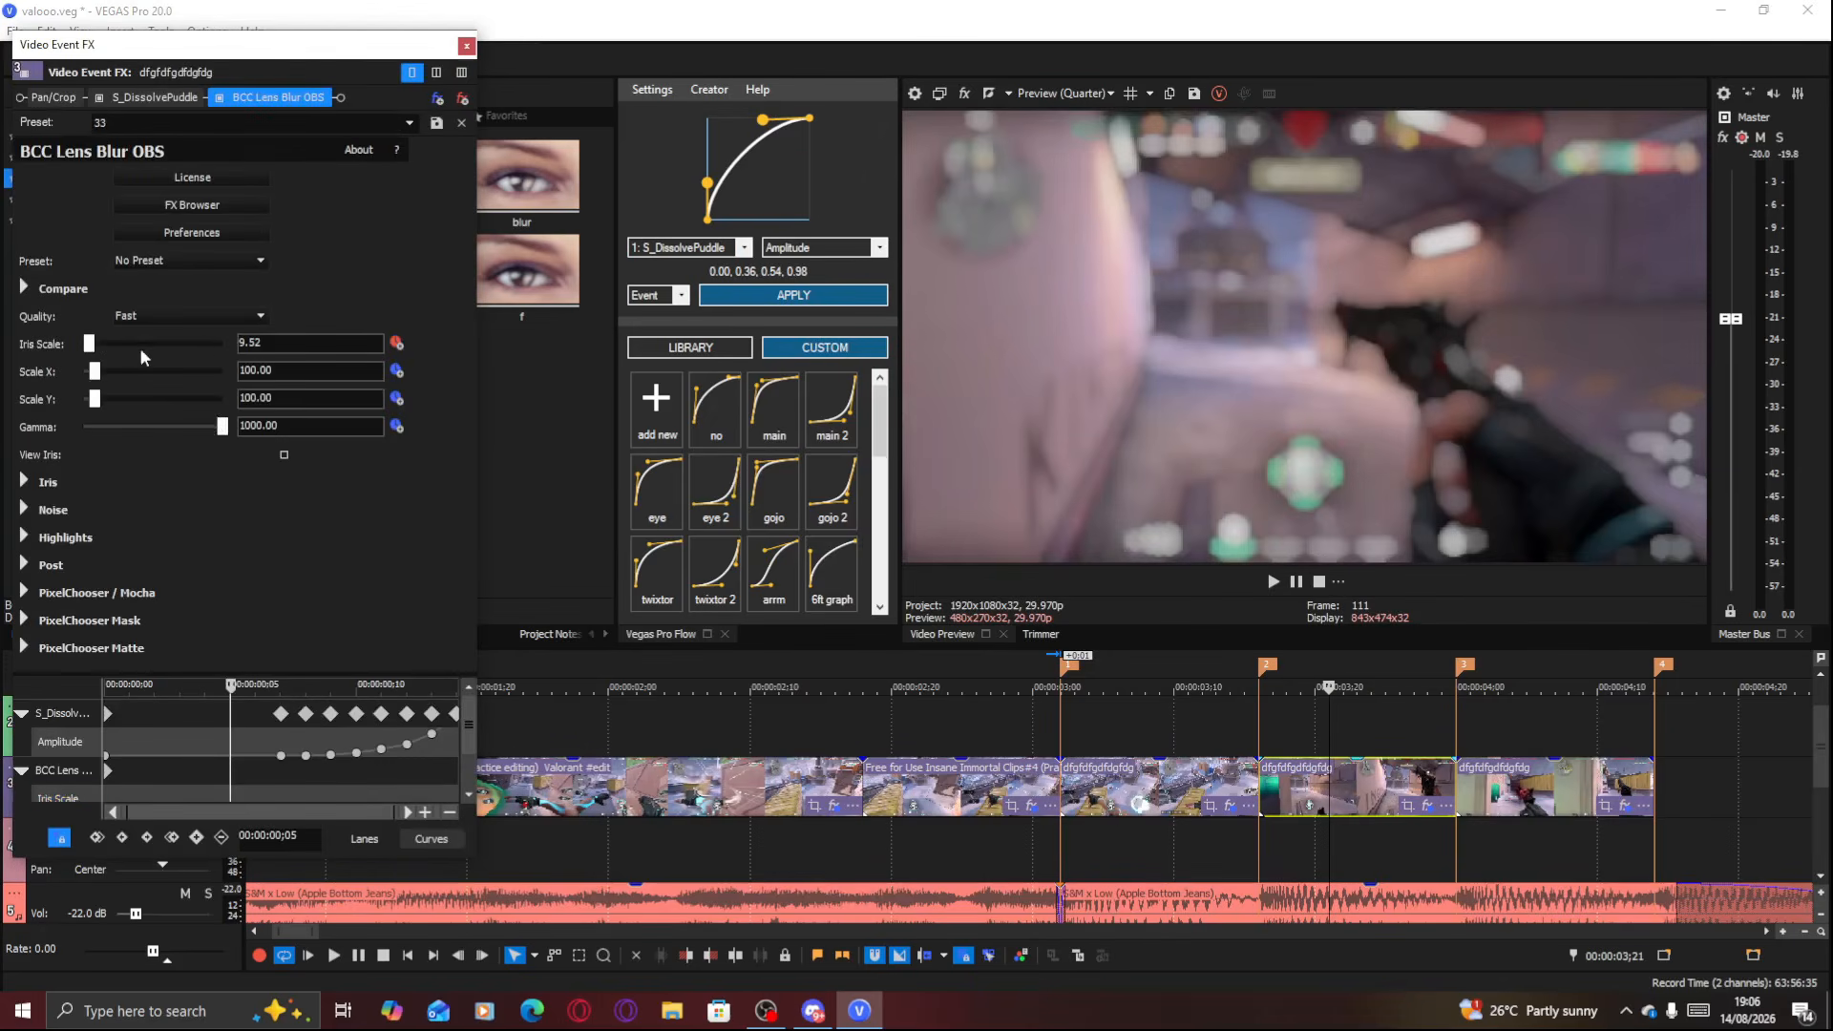
{"action": "left_click_drag", "start_coordinate": [90, 347], "coordinate": [77, 346]}
{"action": "left_click_drag", "start_coordinate": [231, 768], "coordinate": [1224, 850]}
Apply the 0.00, 0.36, 0.54, 0.98 easing curve to the second nested clip's BCC Lens Blur OBS Iris Scale
{"action": "left_click", "coordinate": [1356, 800]}
{"action": "left_click", "coordinate": [819, 301]}
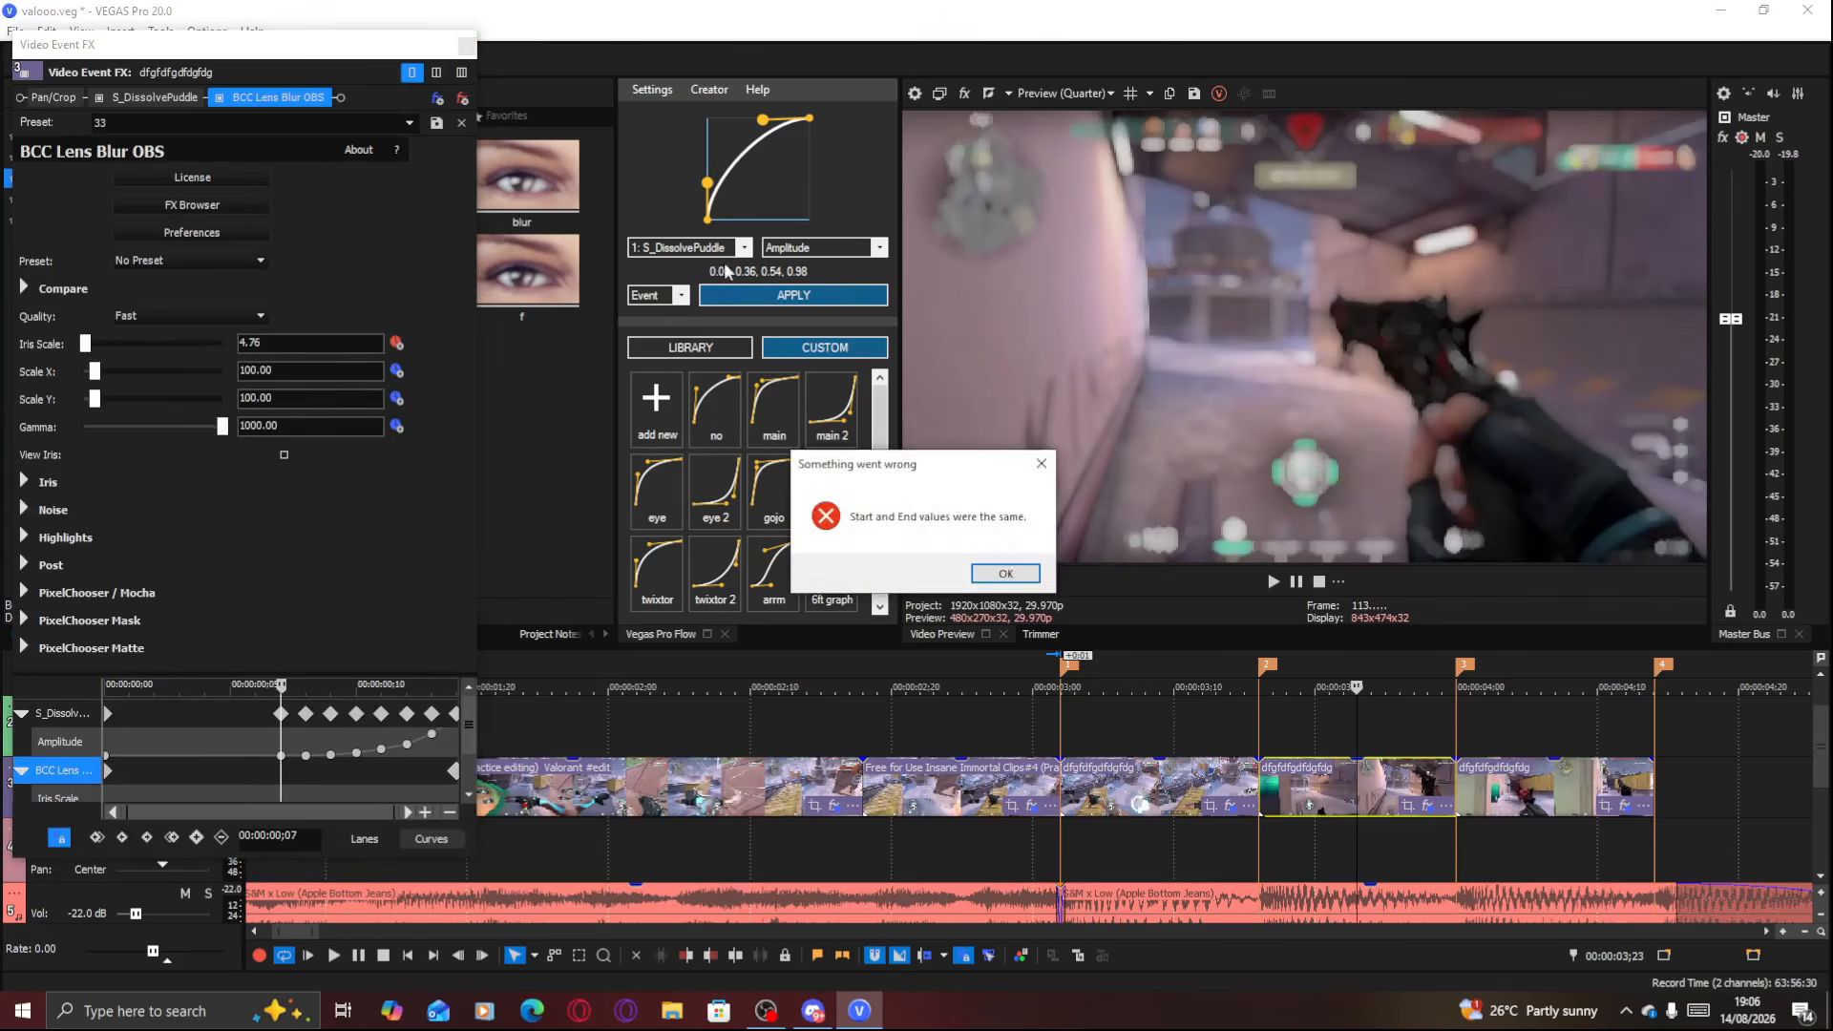
{"action": "left_click", "coordinate": [1005, 584]}
{"action": "left_click", "coordinate": [700, 248]}
{"action": "left_click", "coordinate": [711, 346]}
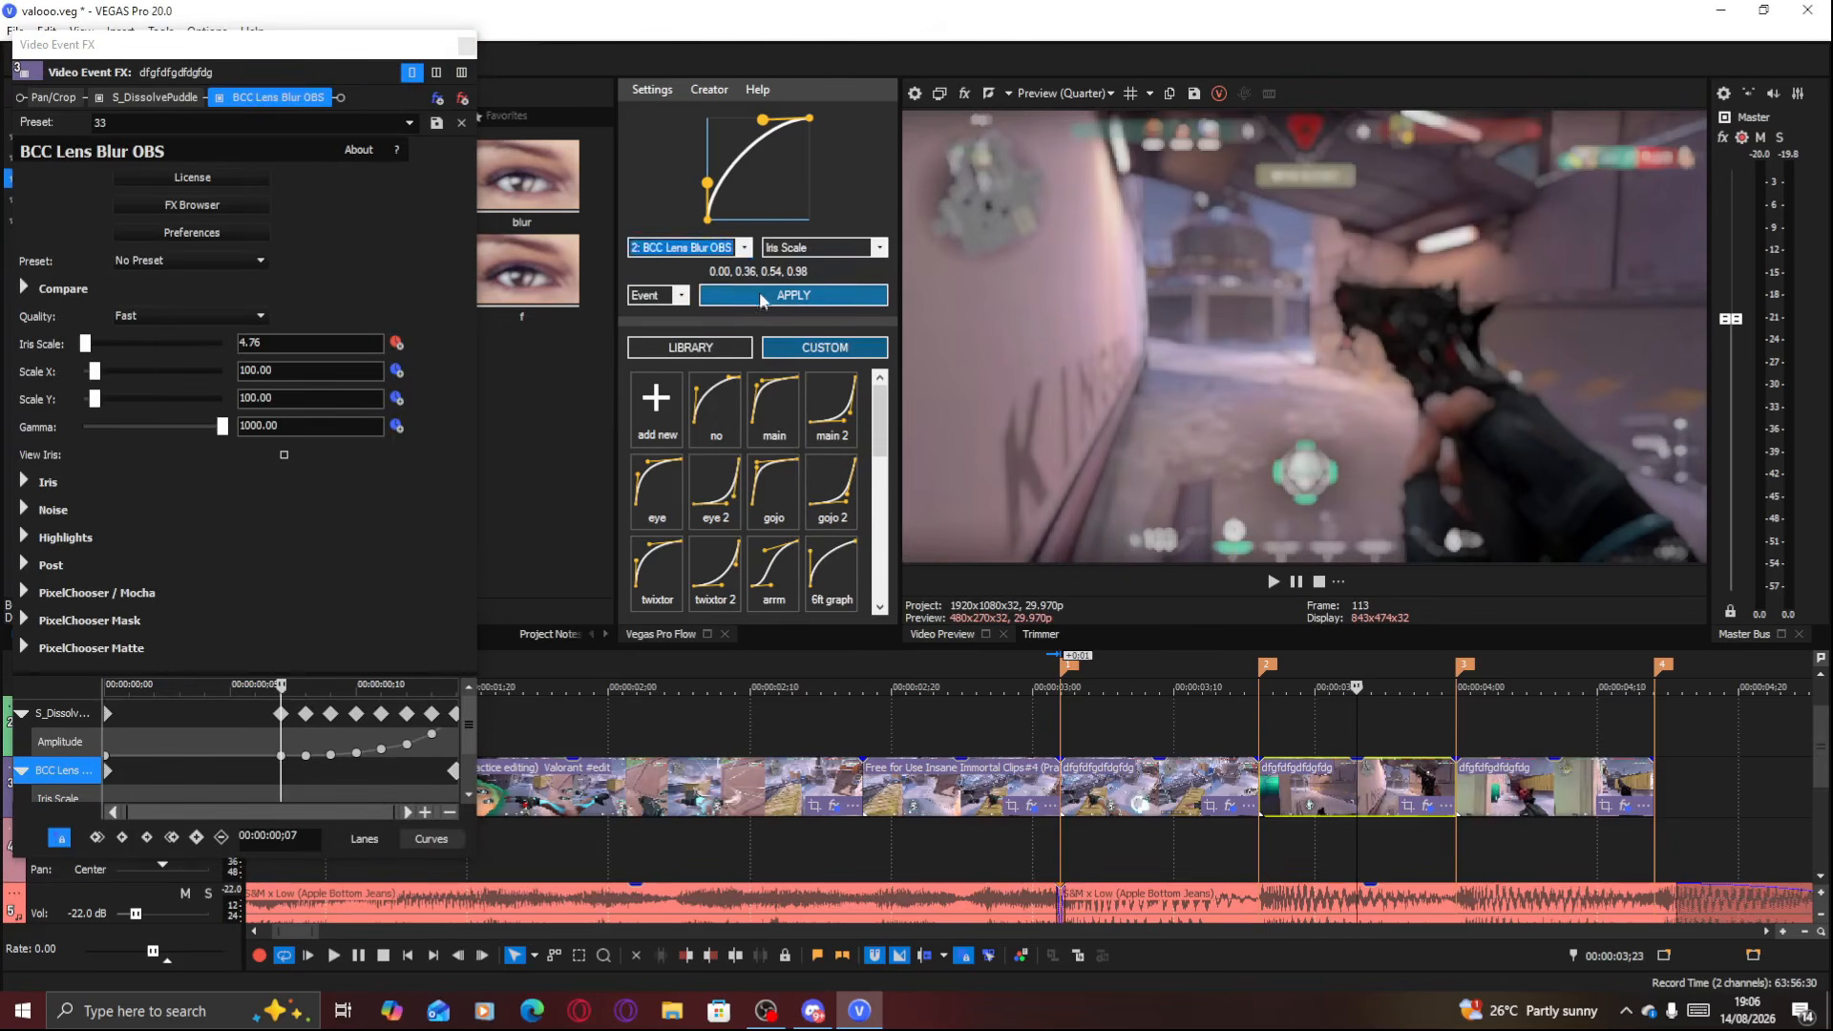
{"action": "left_click", "coordinate": [726, 296]}
{"action": "left_click", "coordinate": [467, 46]}
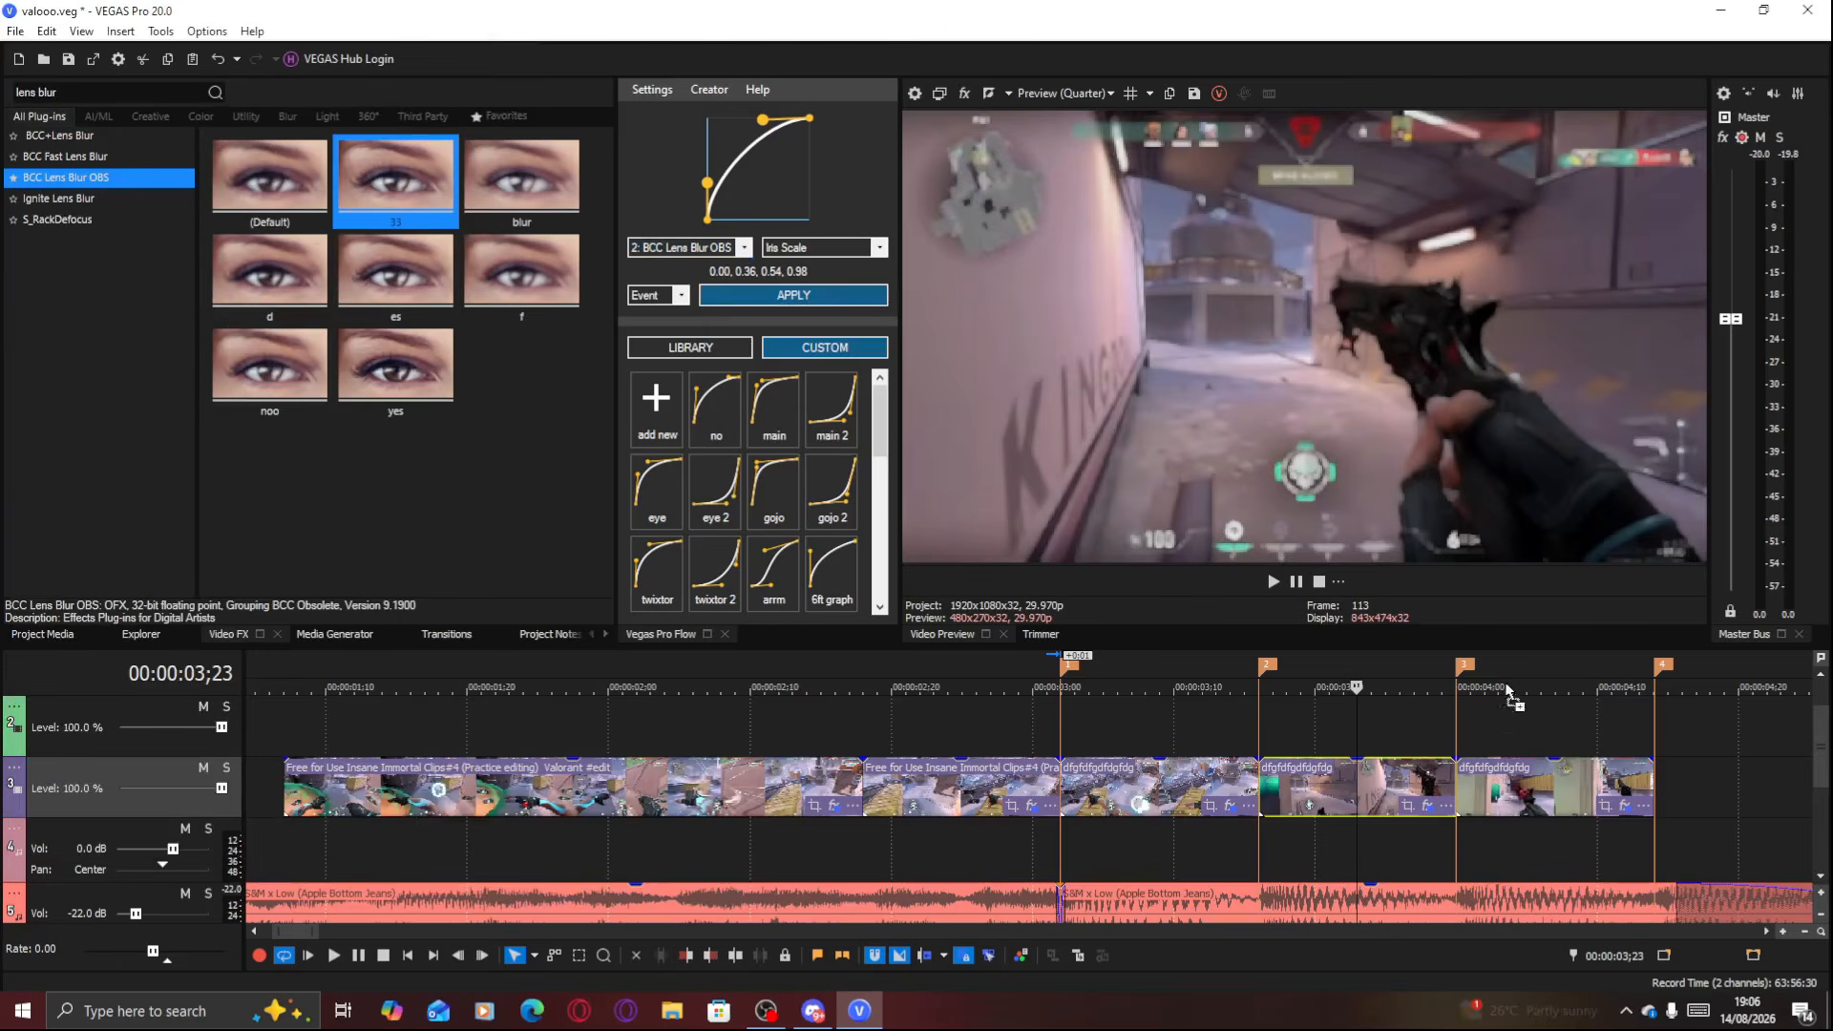
Add the BCC Lens Blur OBS "33" preset to the third nested clip and animate Iris Scale from 9.52 to its minimum at the end
{"action": "left_click_drag", "start_coordinate": [1525, 777], "coordinate": [1527, 780]}
{"action": "left_click", "coordinate": [1653, 780]}
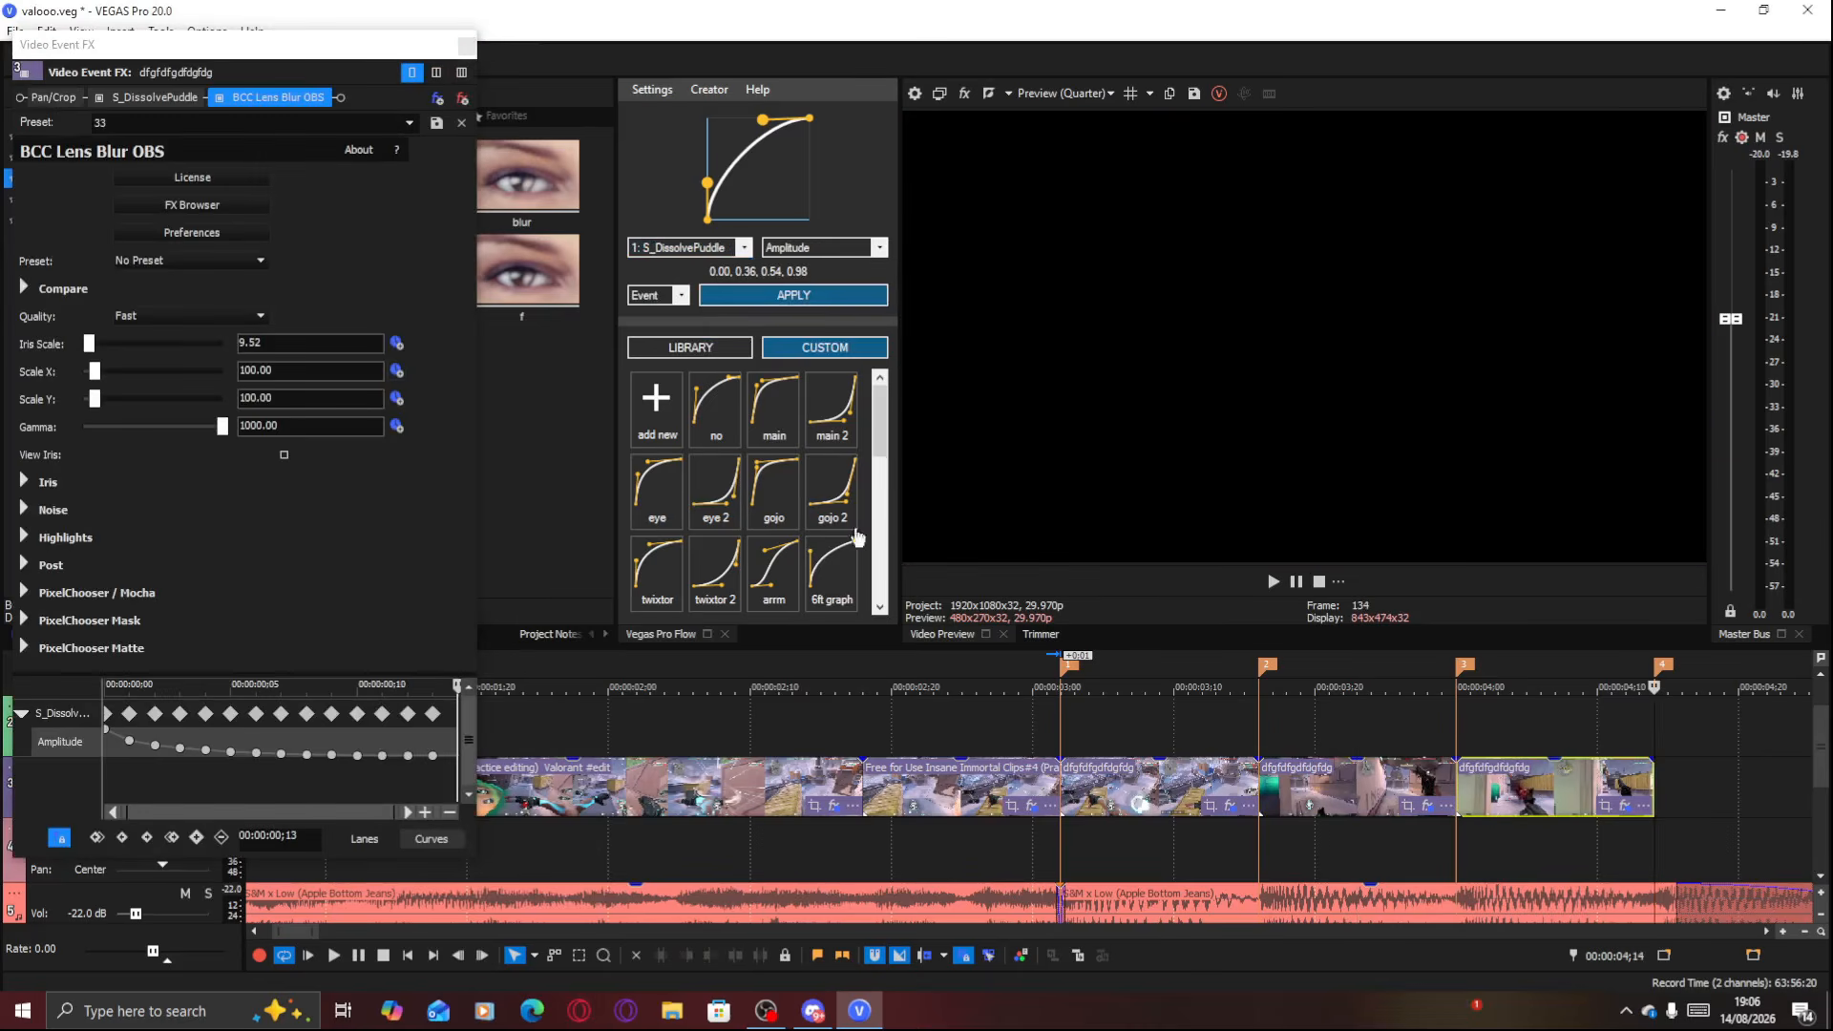
{"action": "left_click", "coordinate": [399, 343]}
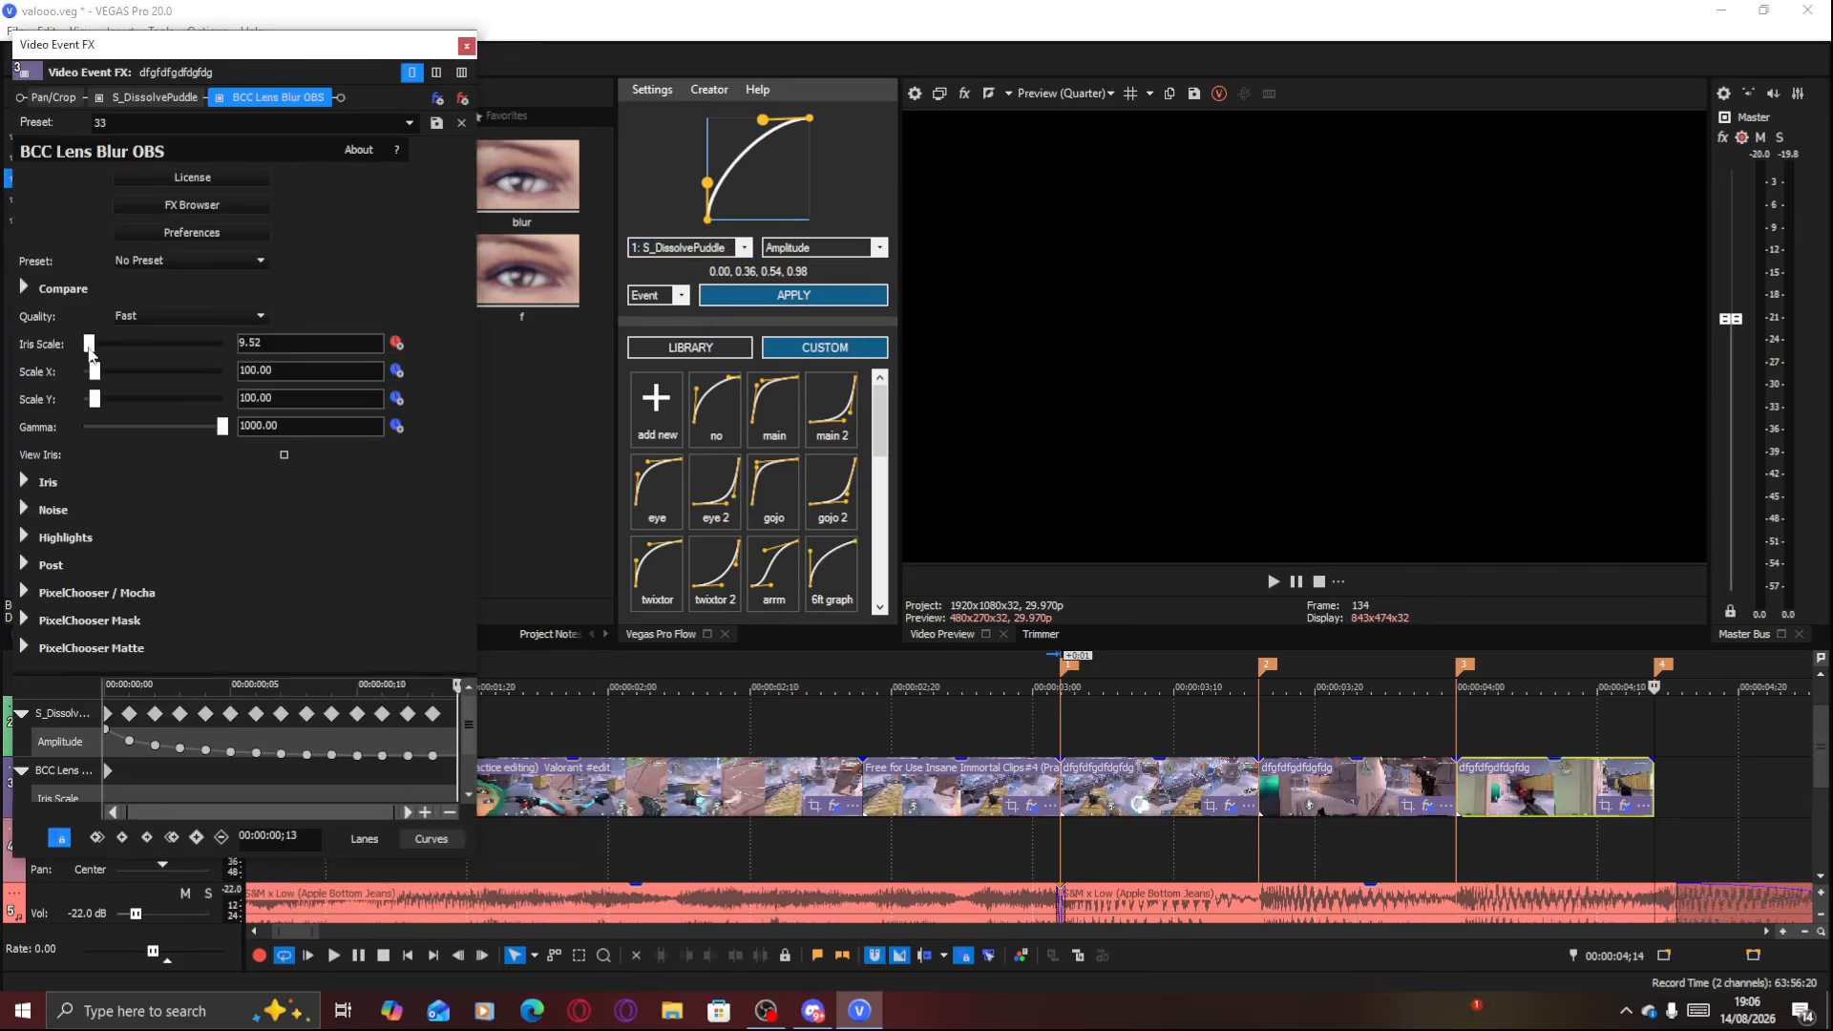
Ease the third nested clip's BCC Lens Blur OBS Iris Scale with the 0.00, 0.36, 0.54, 0.98 curve
{"action": "left_click", "coordinate": [1525, 802]}
{"action": "left_click", "coordinate": [687, 247]}
{"action": "left_click", "coordinate": [678, 327]}
{"action": "left_click", "coordinate": [734, 299]}
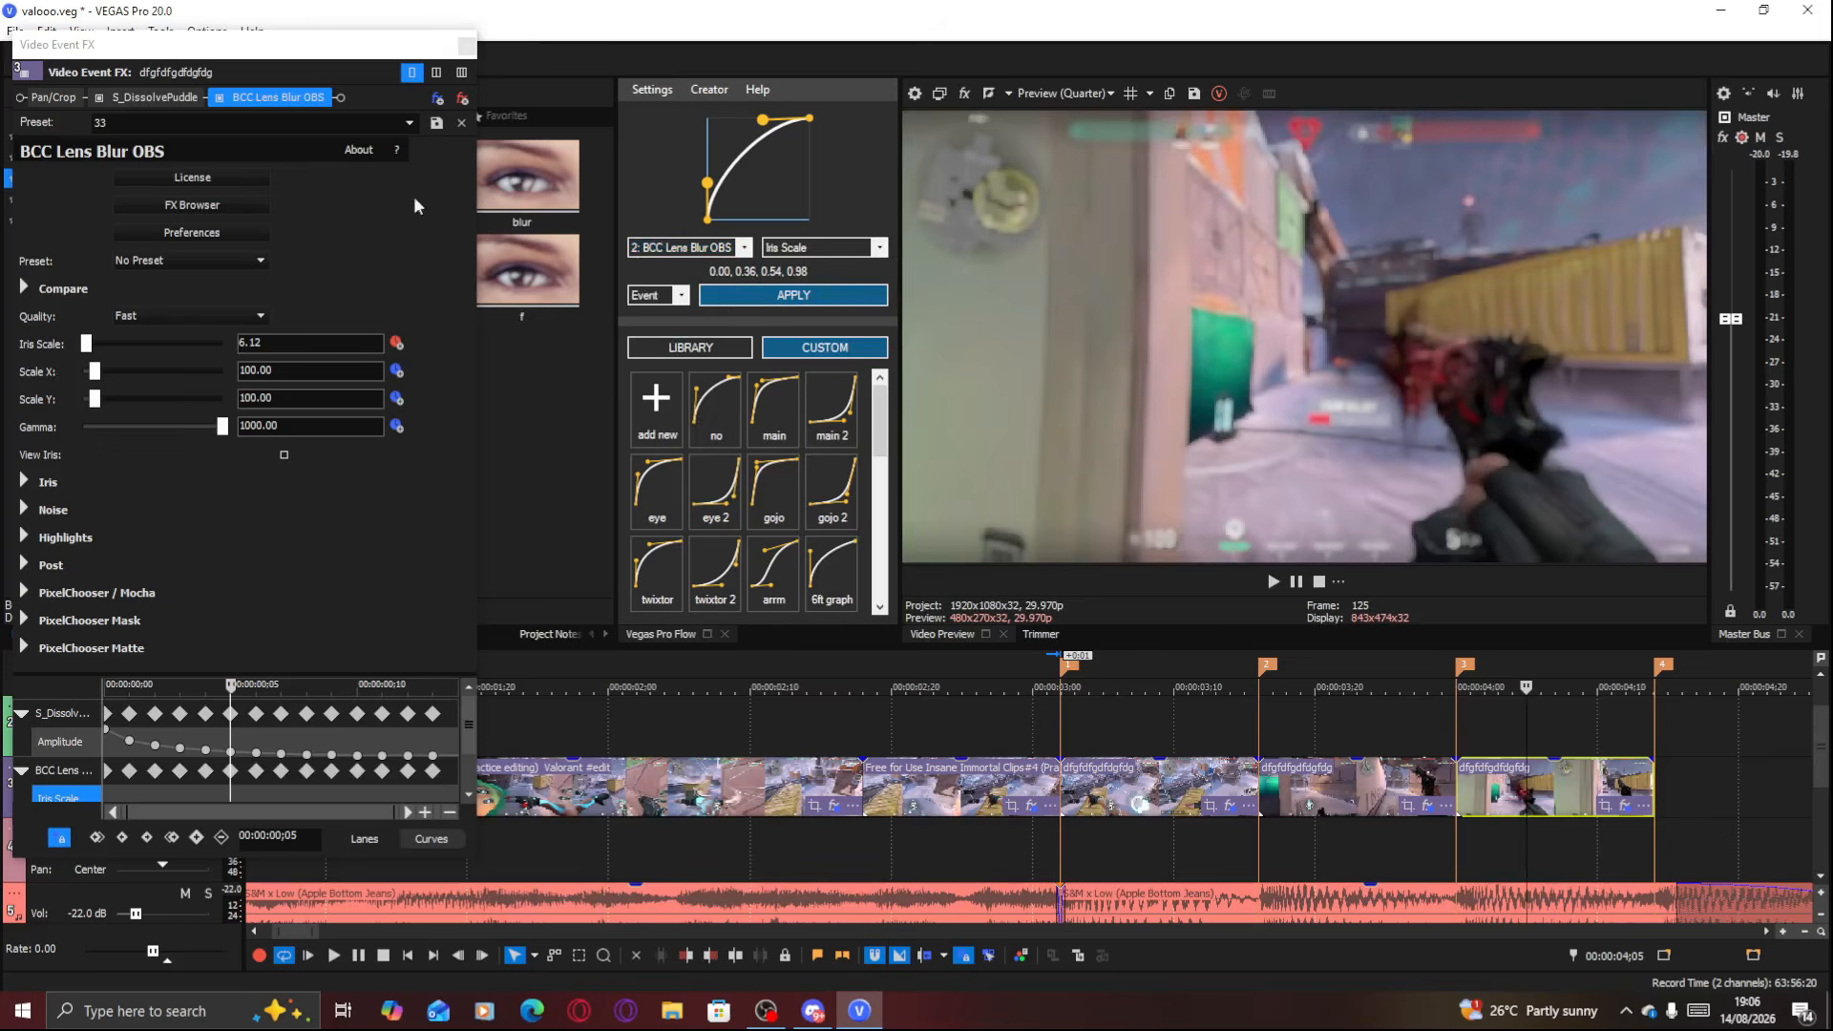
{"action": "left_click", "coordinate": [465, 45]}
Play back the nested clips to check the eased lens blur at the cuts
{"action": "left_click", "coordinate": [1117, 793]}
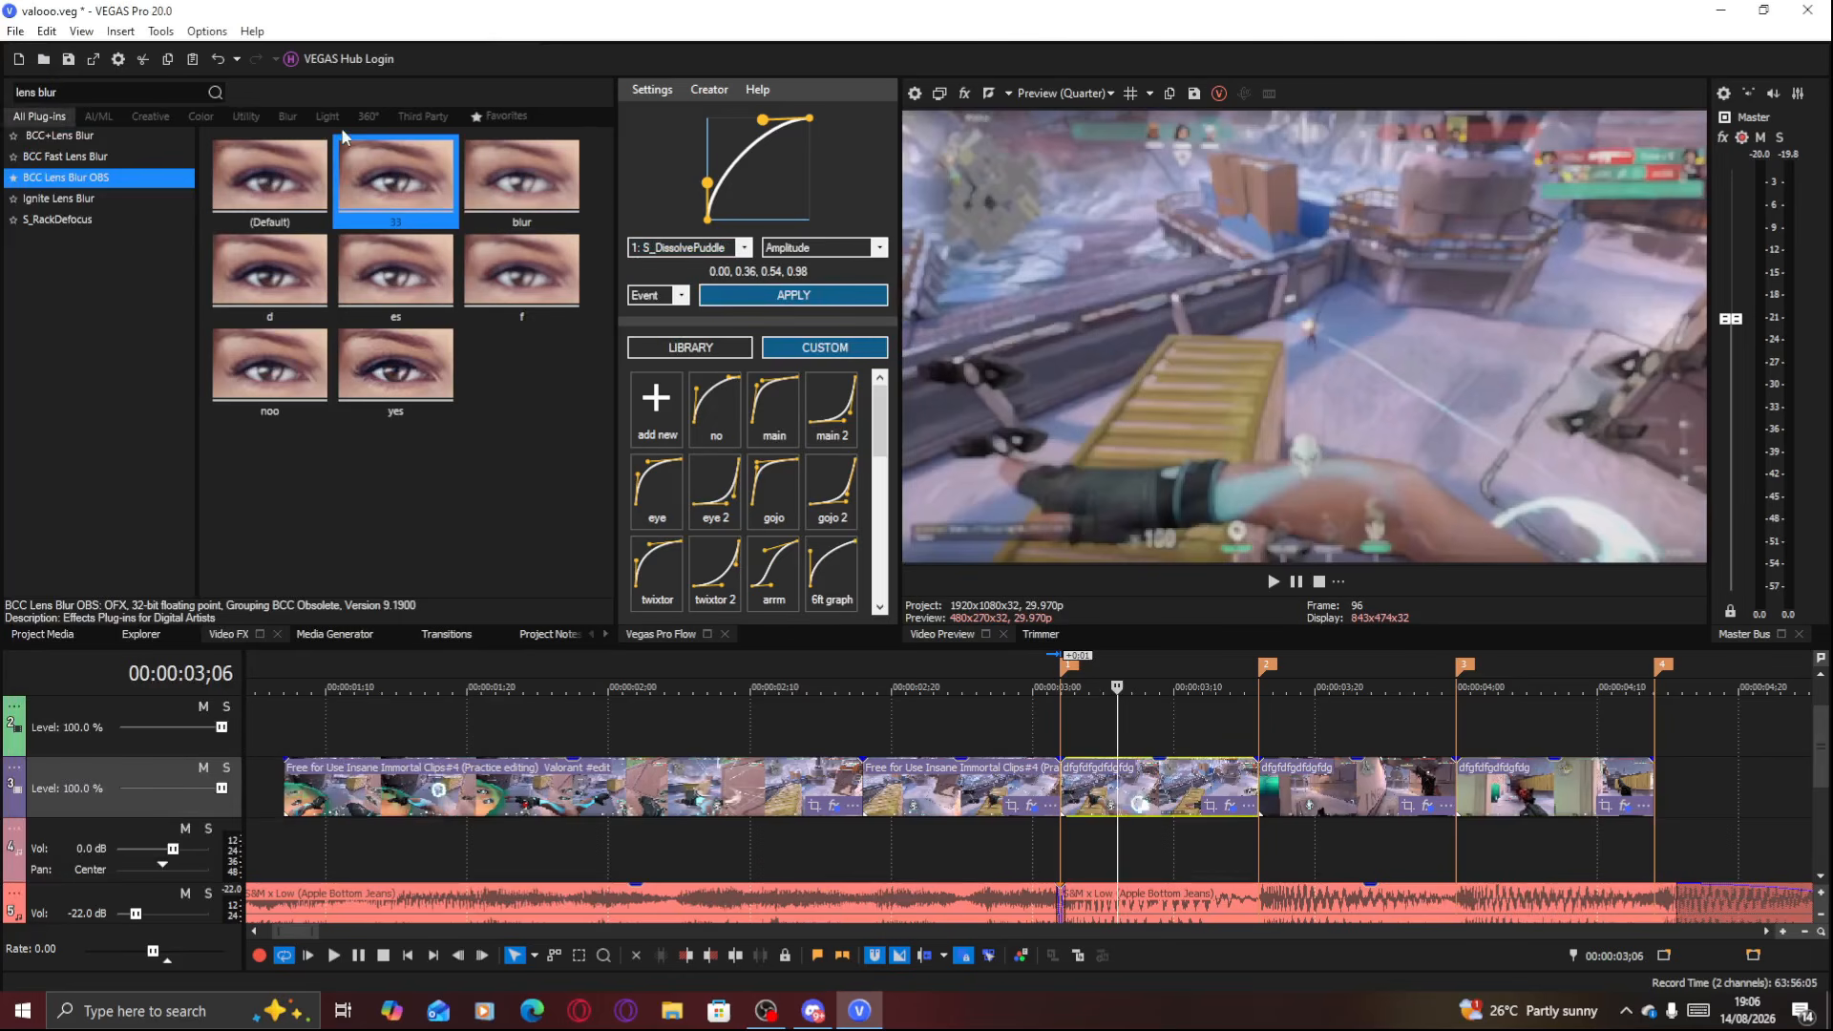
{"action": "left_click", "coordinate": [1023, 716]}
{"action": "key", "text": "space"}
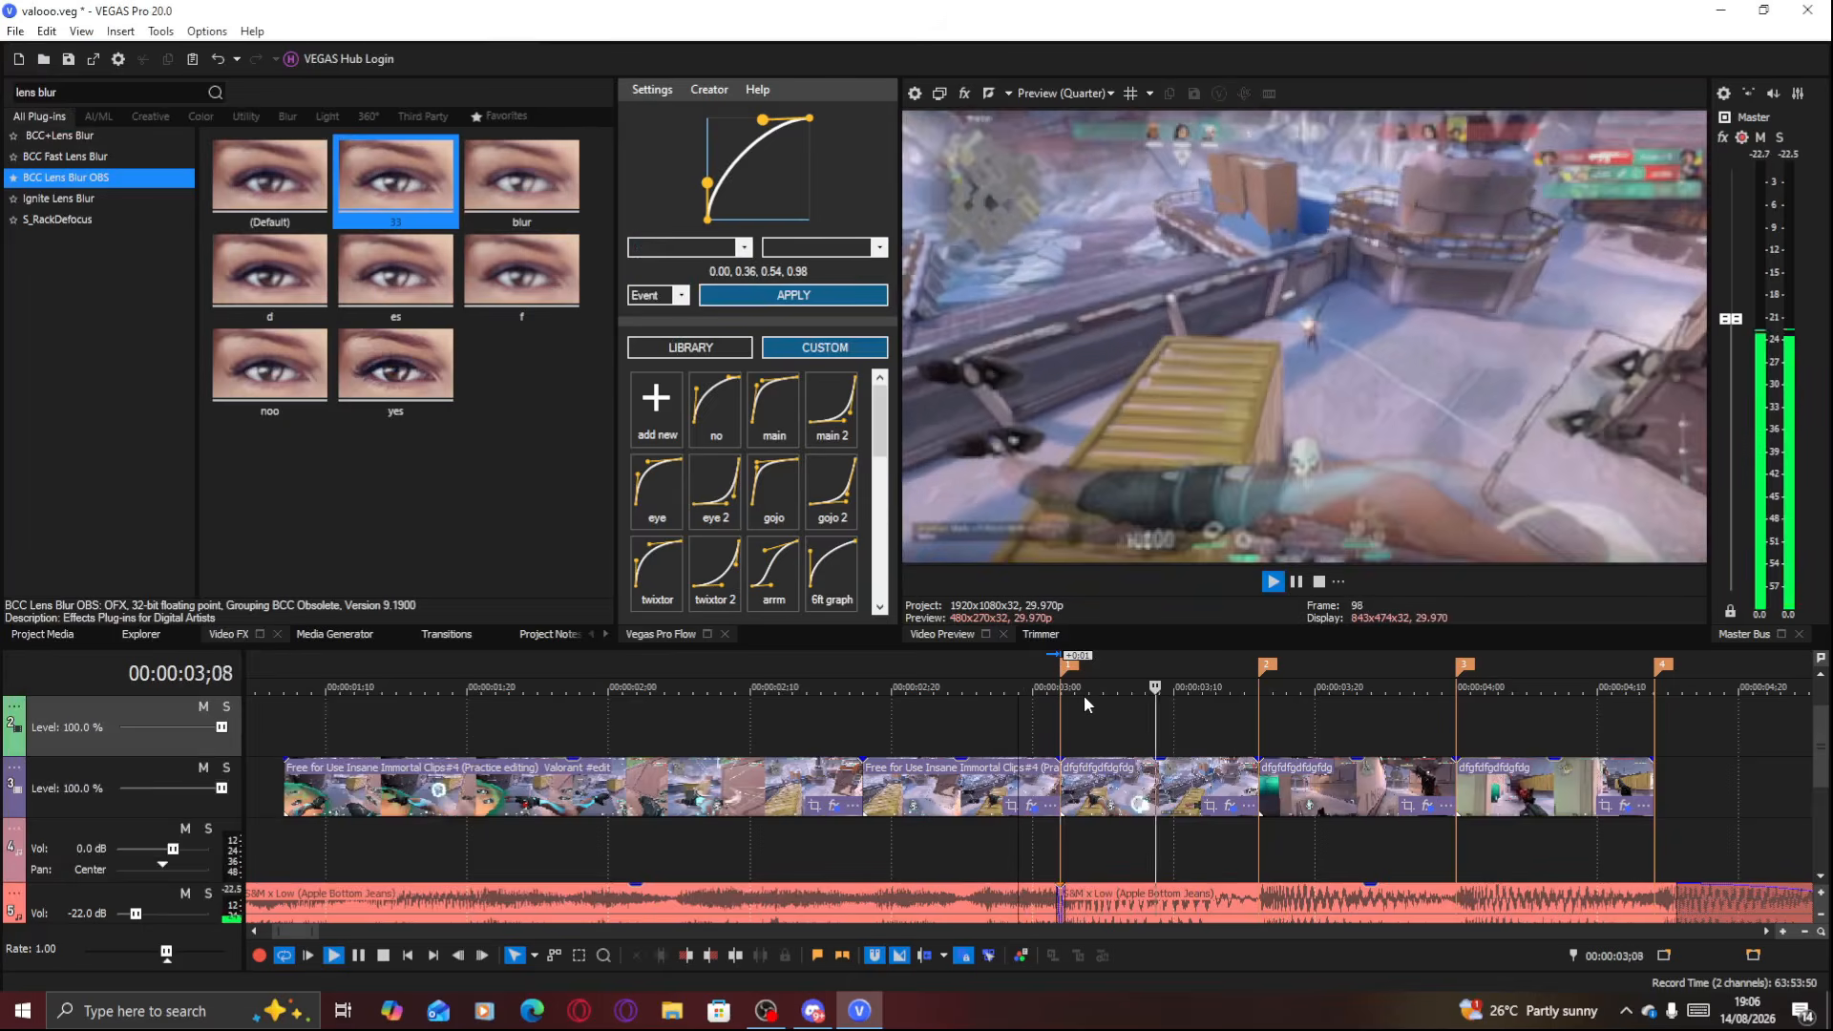
{"action": "left_click", "coordinate": [1153, 796]}
{"action": "key", "text": "space"}
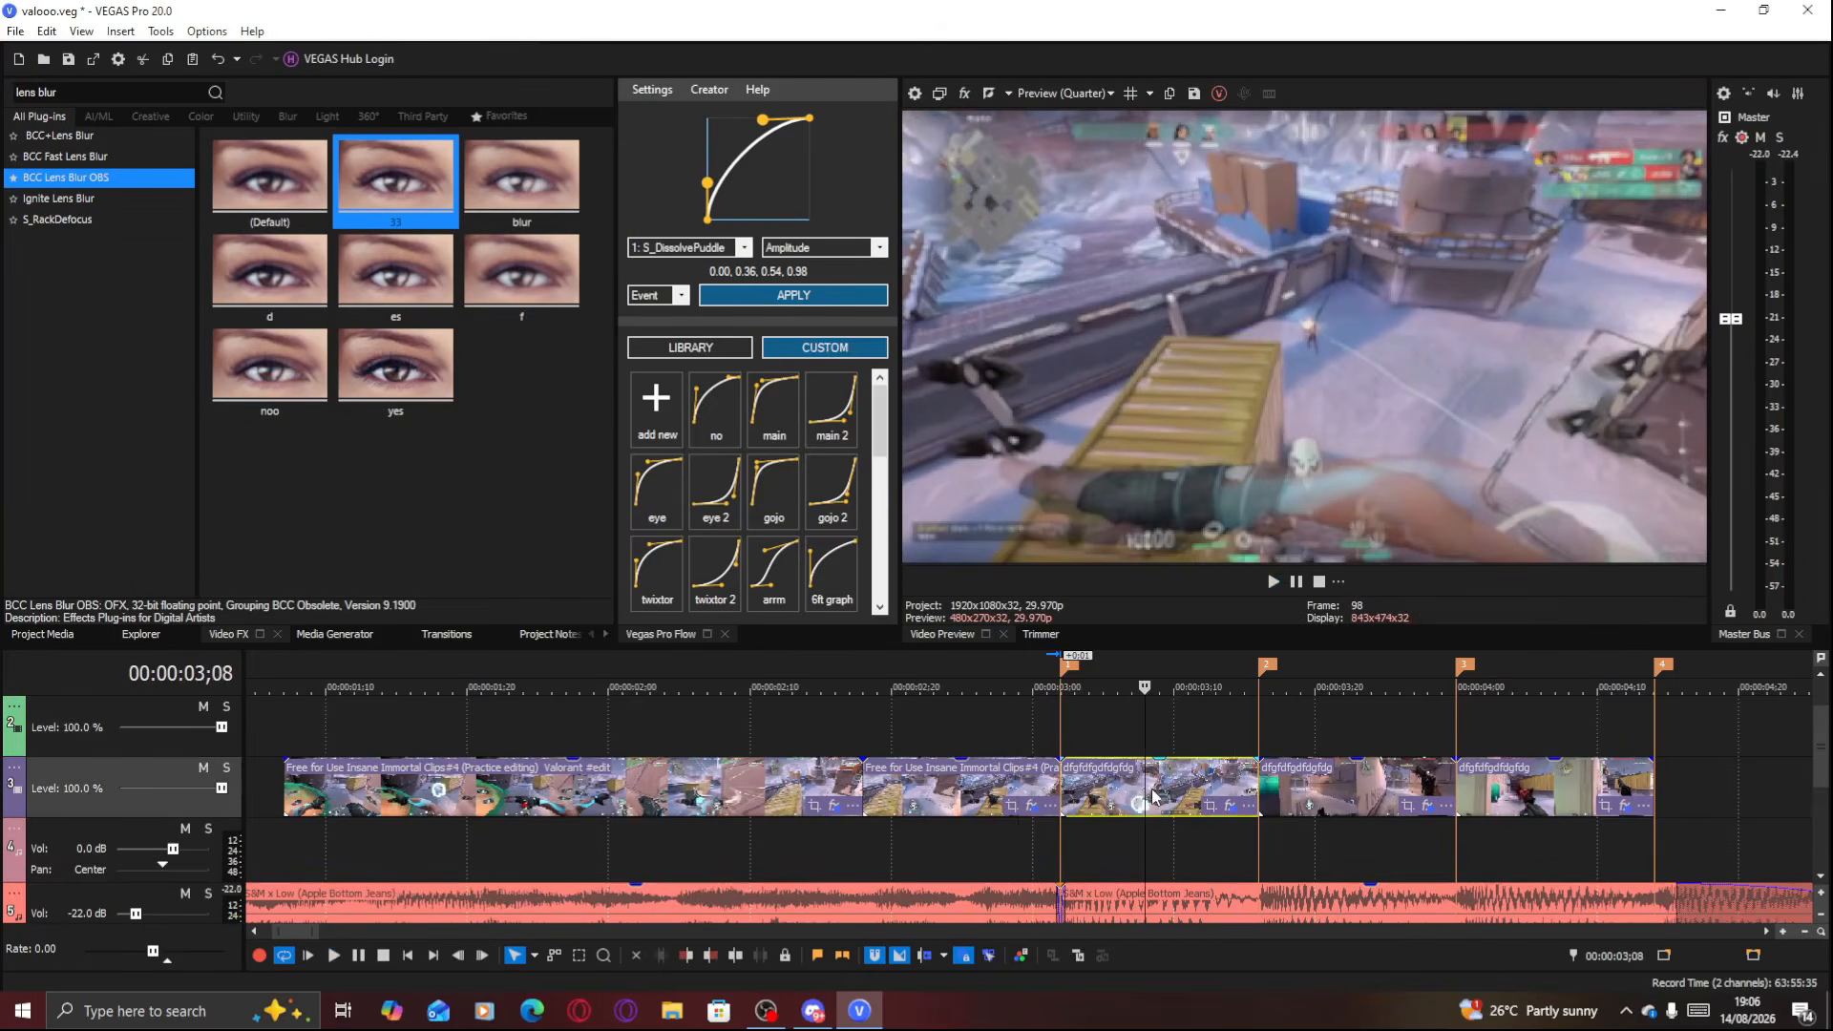
Add the default S_HueSatBright to the first nested clip and animate Brightness from 1.463 to 1.000 at the clip's end
{"action": "left_click", "coordinate": [8, 91]}
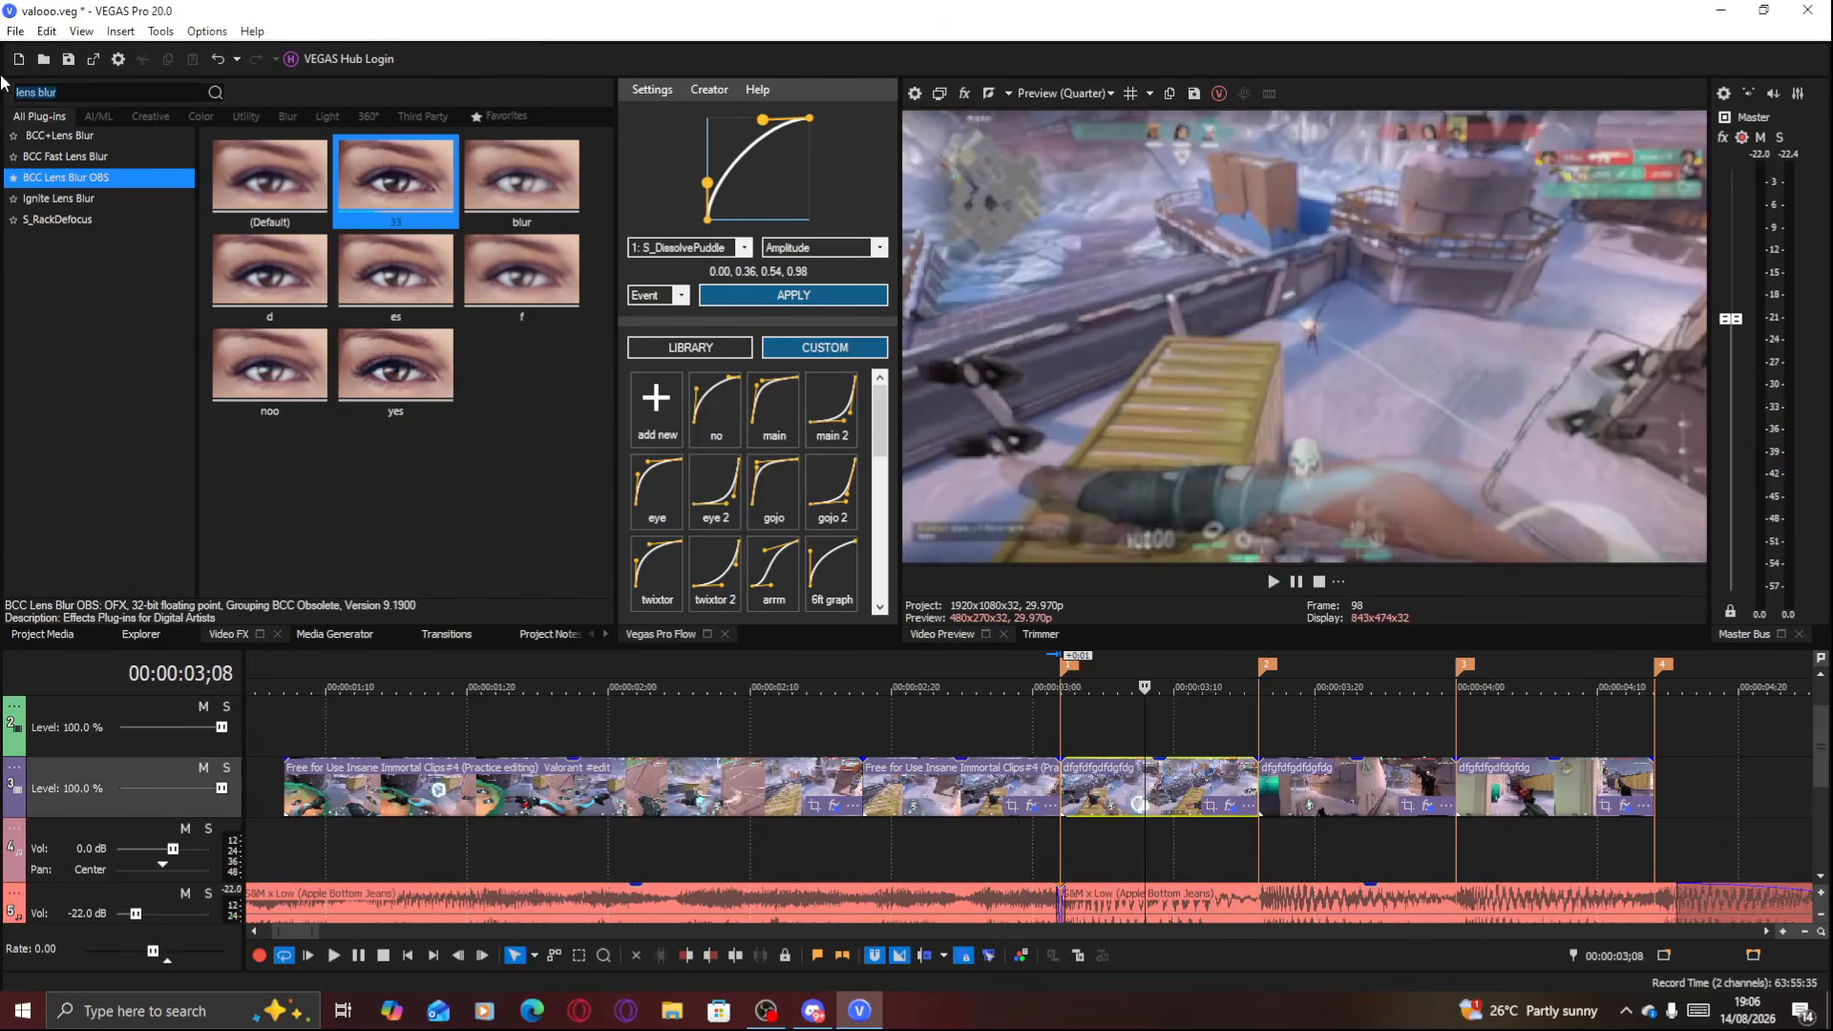
{"action": "type", "text": "hue"}
{"action": "left_click", "coordinate": [105, 220]}
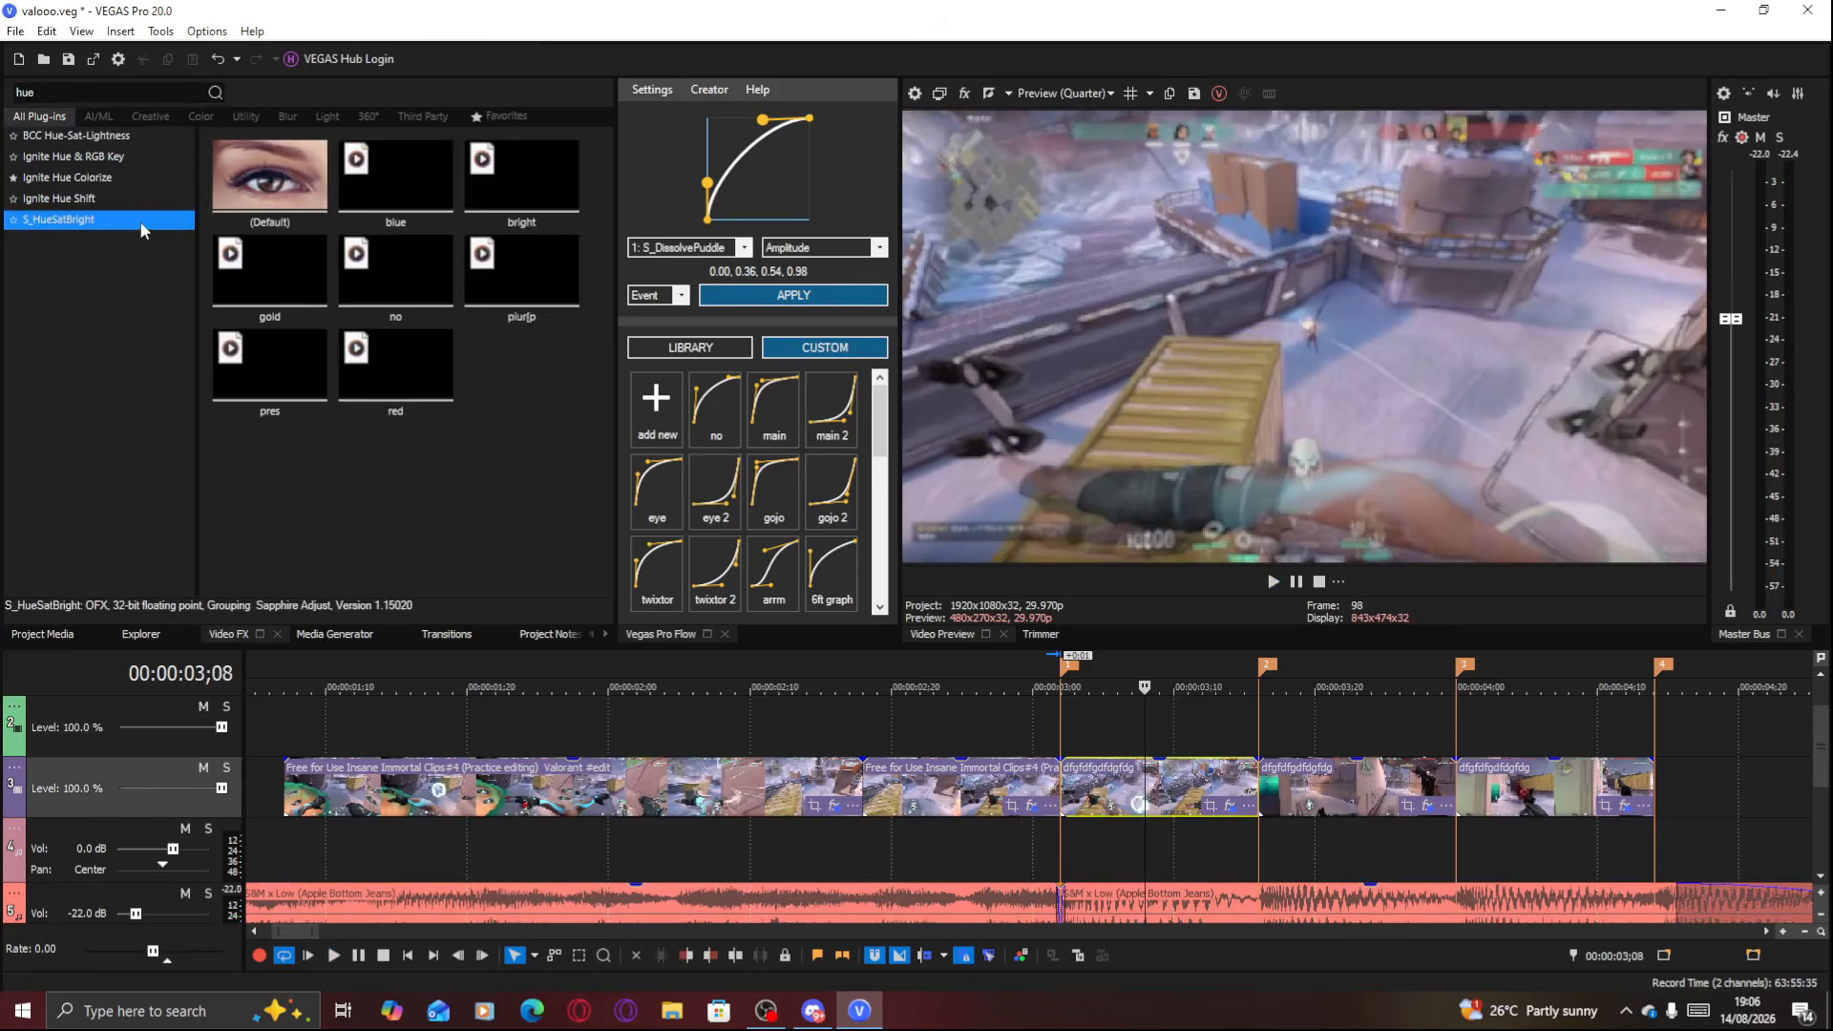
{"action": "double_click", "coordinate": [269, 181]}
{"action": "left_click_drag", "start_coordinate": [143, 371], "coordinate": [443, 378]}
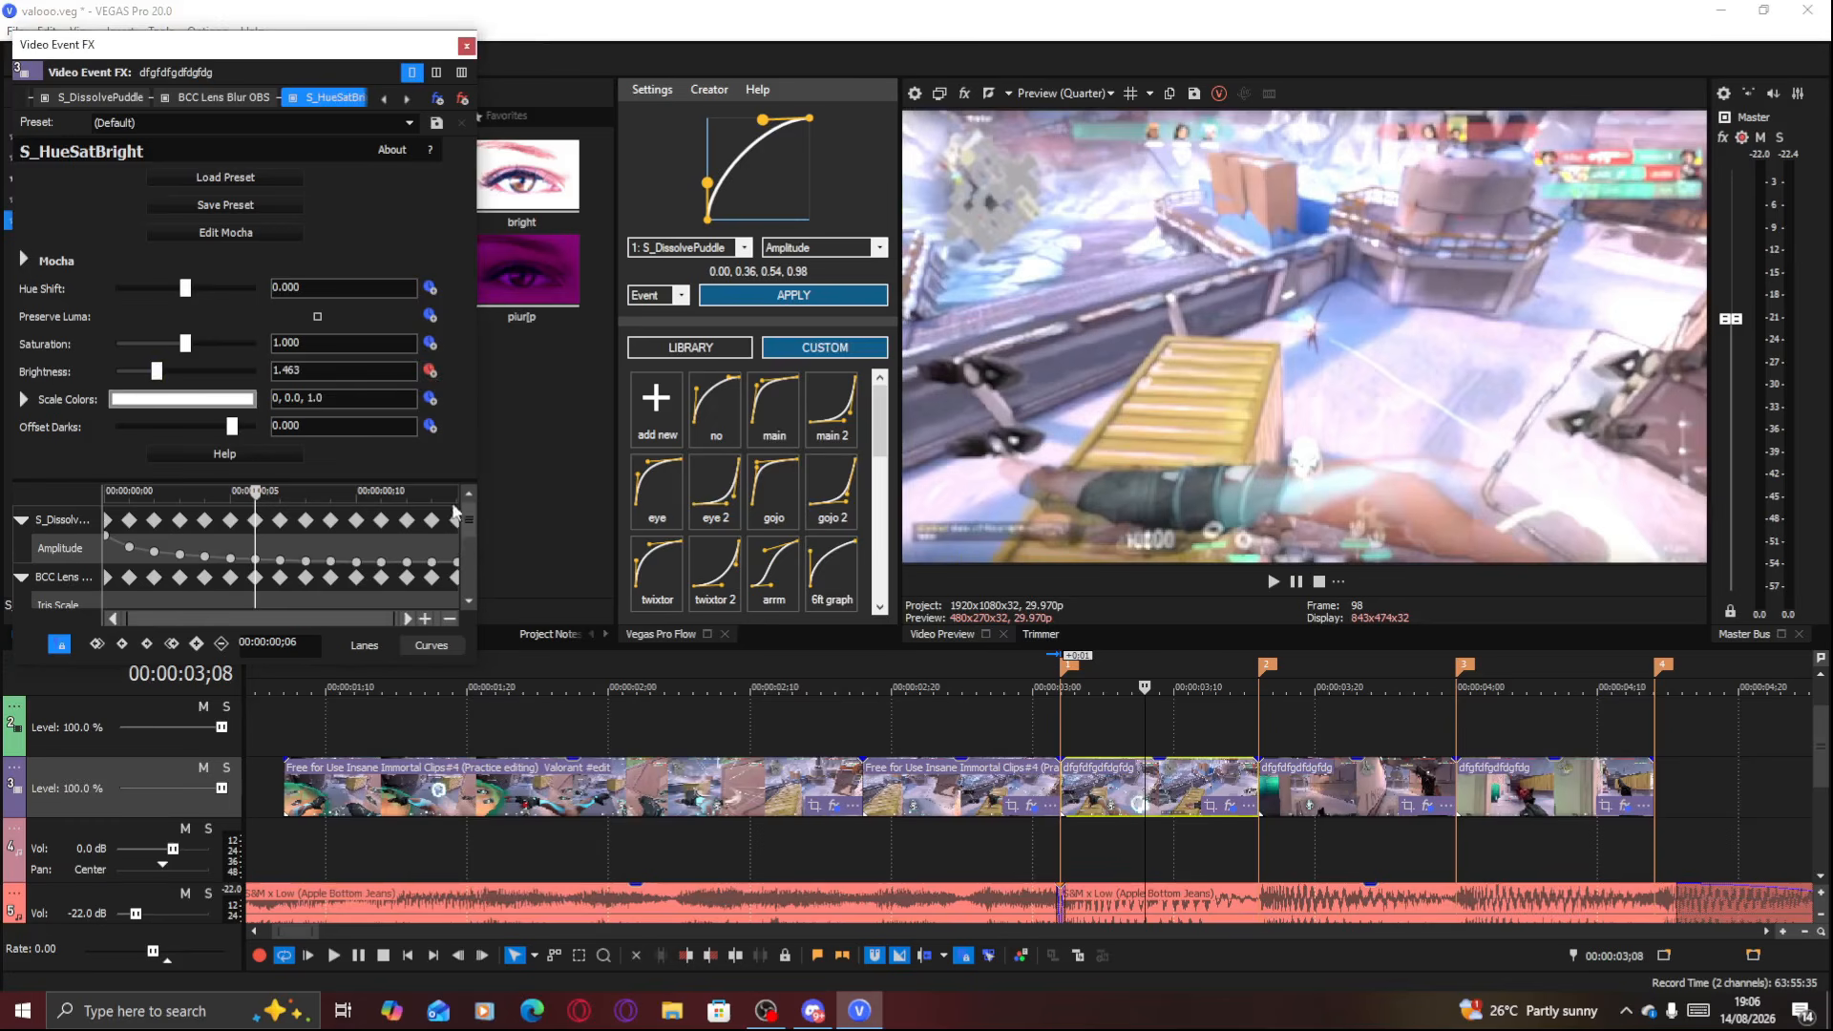
{"action": "left_click_drag", "start_coordinate": [407, 590], "coordinate": [458, 563]}
{"action": "double_click", "coordinate": [153, 372]}
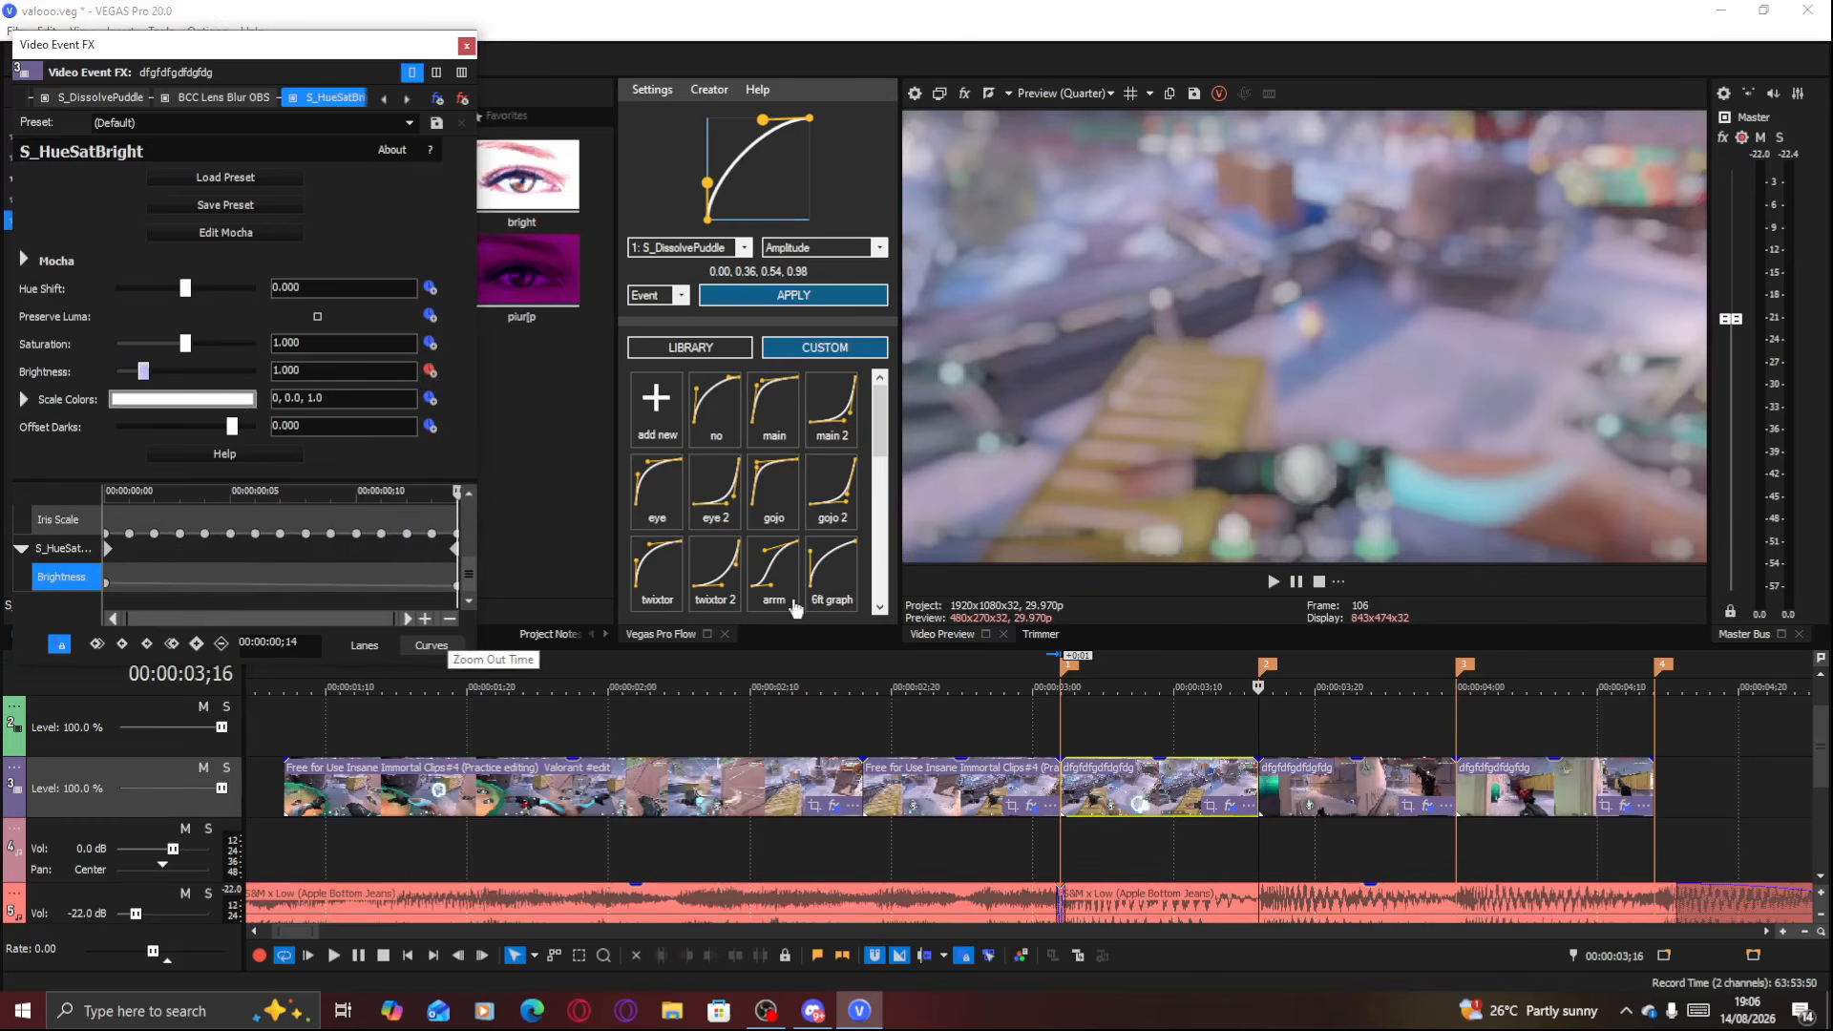
Apply the 0.00, 0.36, 0.54, 0.98 easing curve to the first nested clip's S_HueSatBright Brightness
{"action": "left_click", "coordinate": [1180, 799]}
{"action": "left_click", "coordinate": [685, 252]}
{"action": "left_click", "coordinate": [685, 252]}
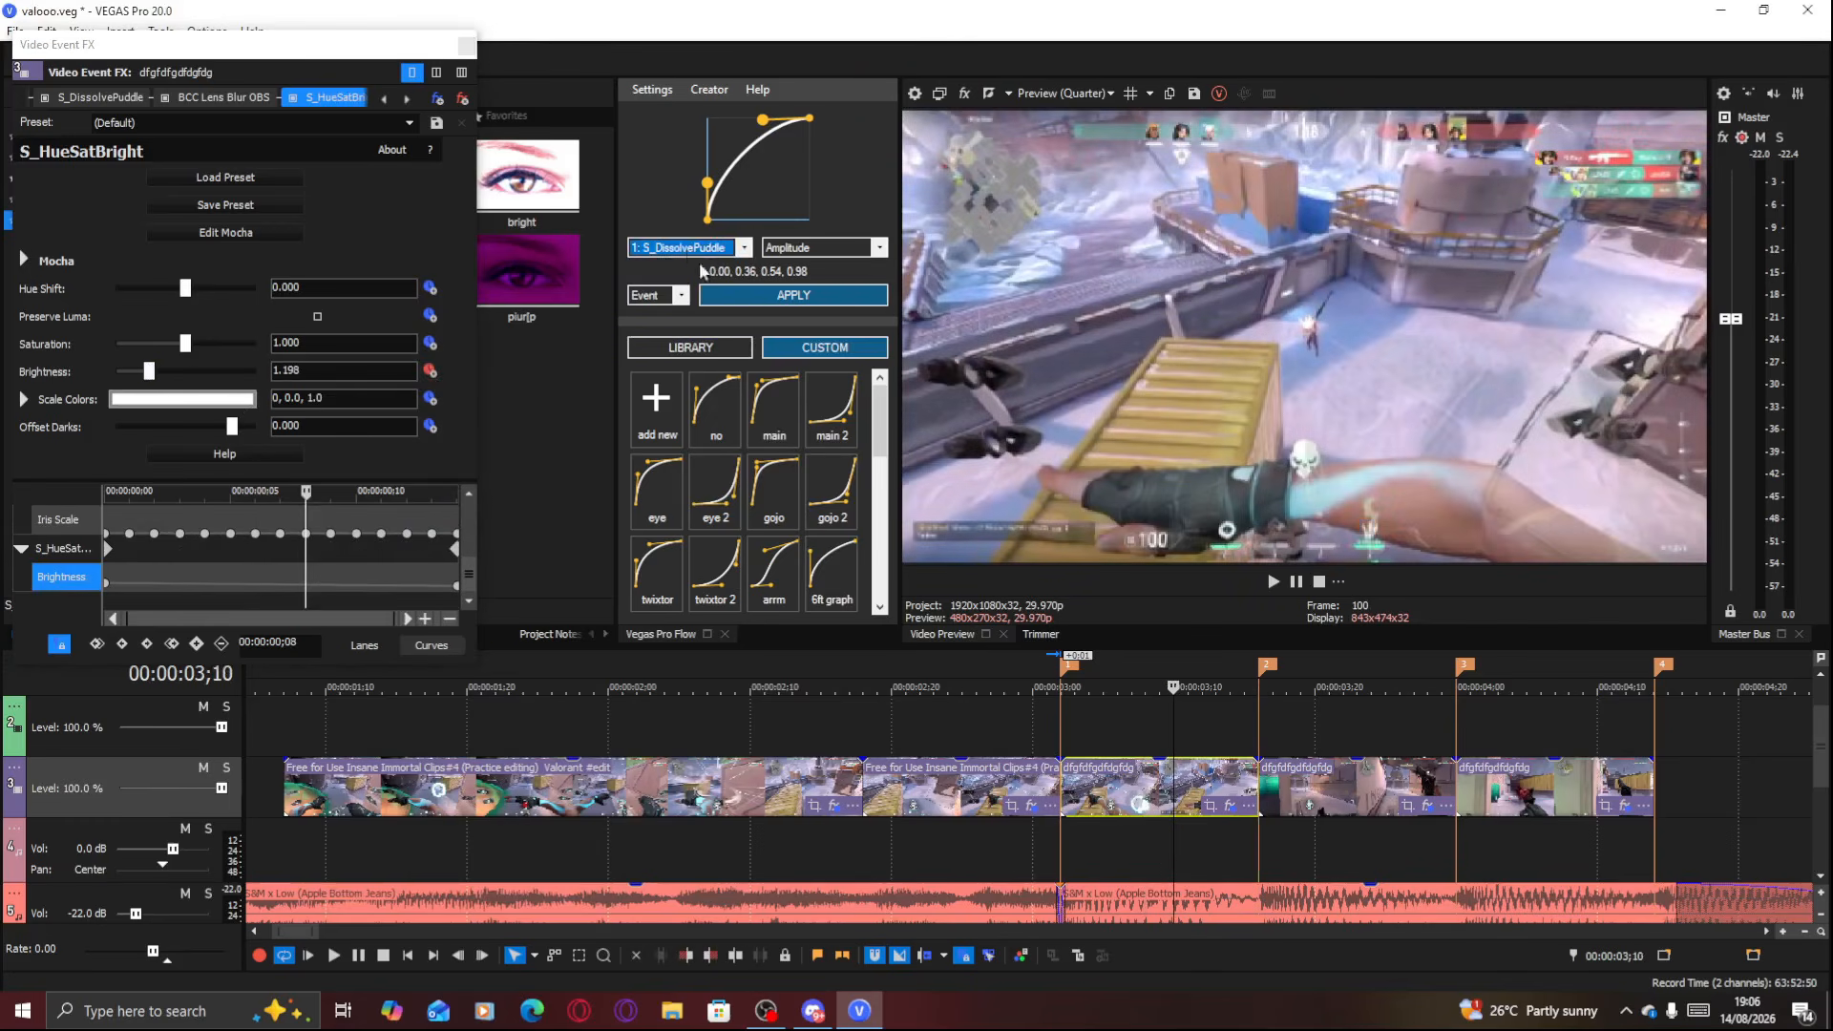
{"action": "left_click", "coordinate": [803, 297]}
{"action": "left_click", "coordinate": [1047, 573]}
{"action": "left_click", "coordinate": [685, 250]}
{"action": "left_click", "coordinate": [699, 342]}
{"action": "left_click", "coordinate": [751, 298]}
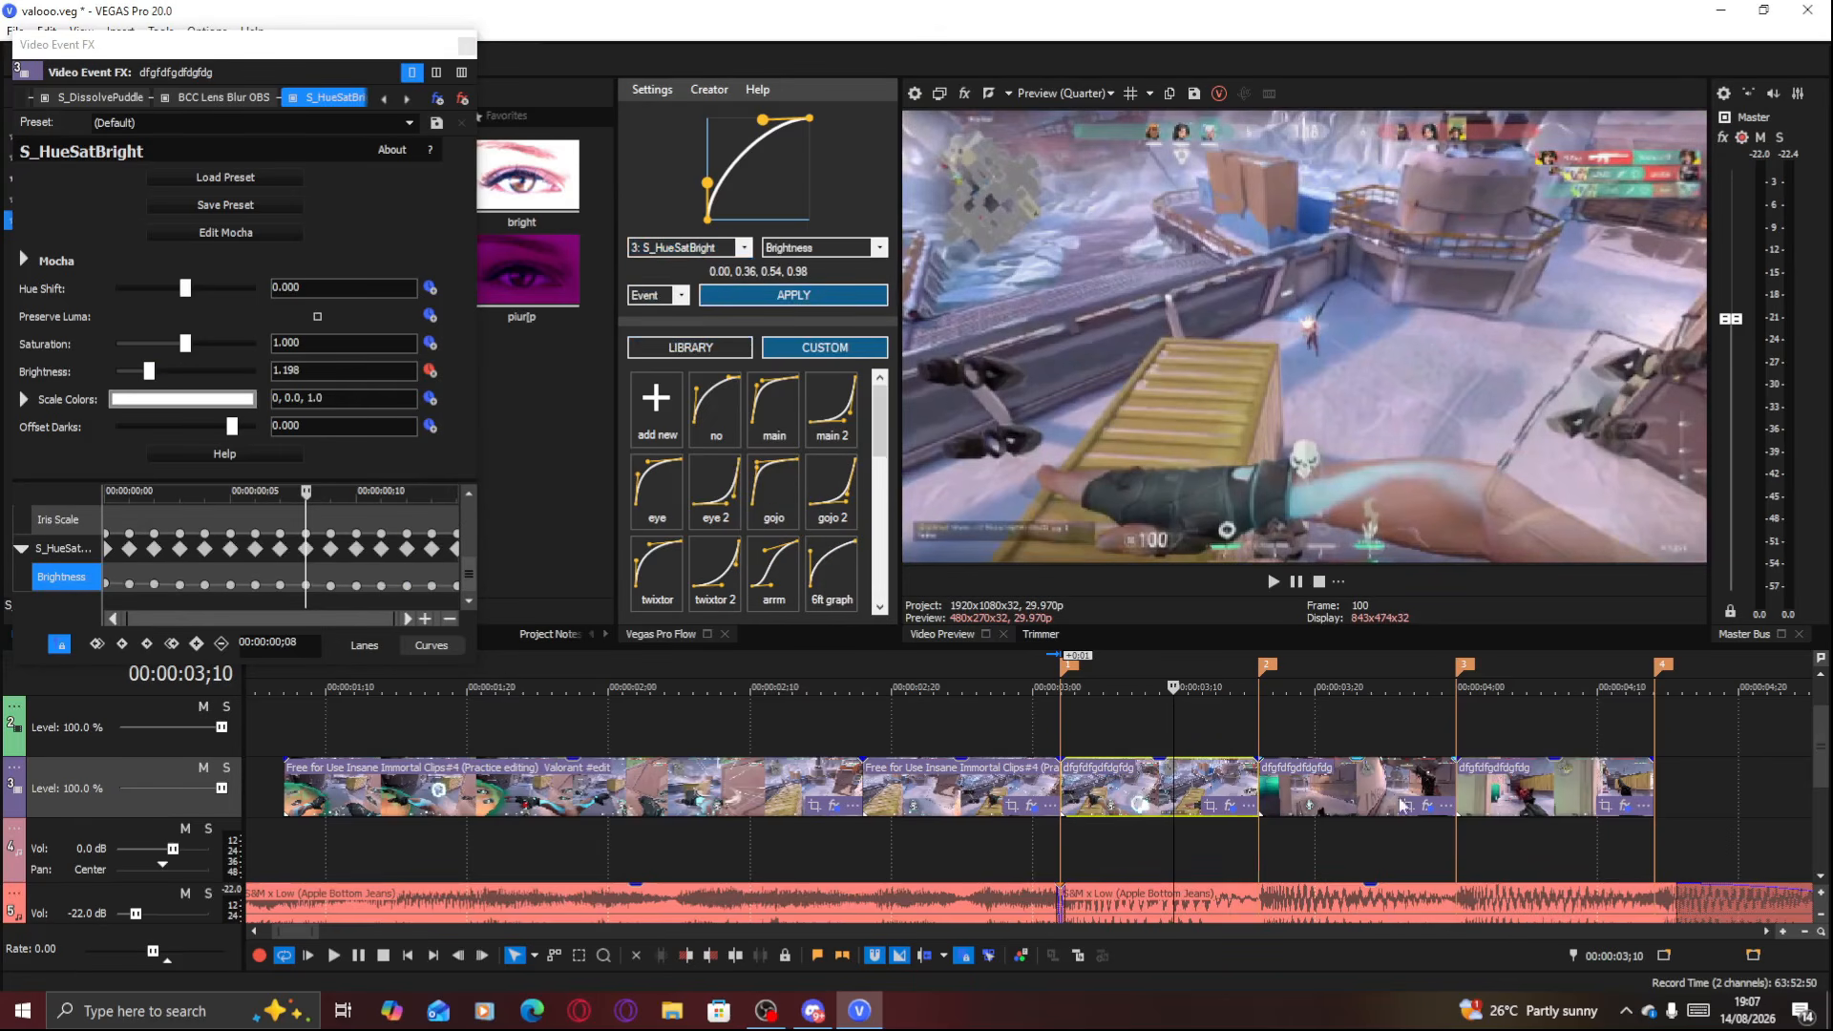
Add the S_HueSatBright "bright" preset to the second nested clip and ease Brightness down from 2.279 with a 0.00, 0.36, 0.07, 0.93 curve
{"action": "left_click", "coordinate": [1451, 777]}
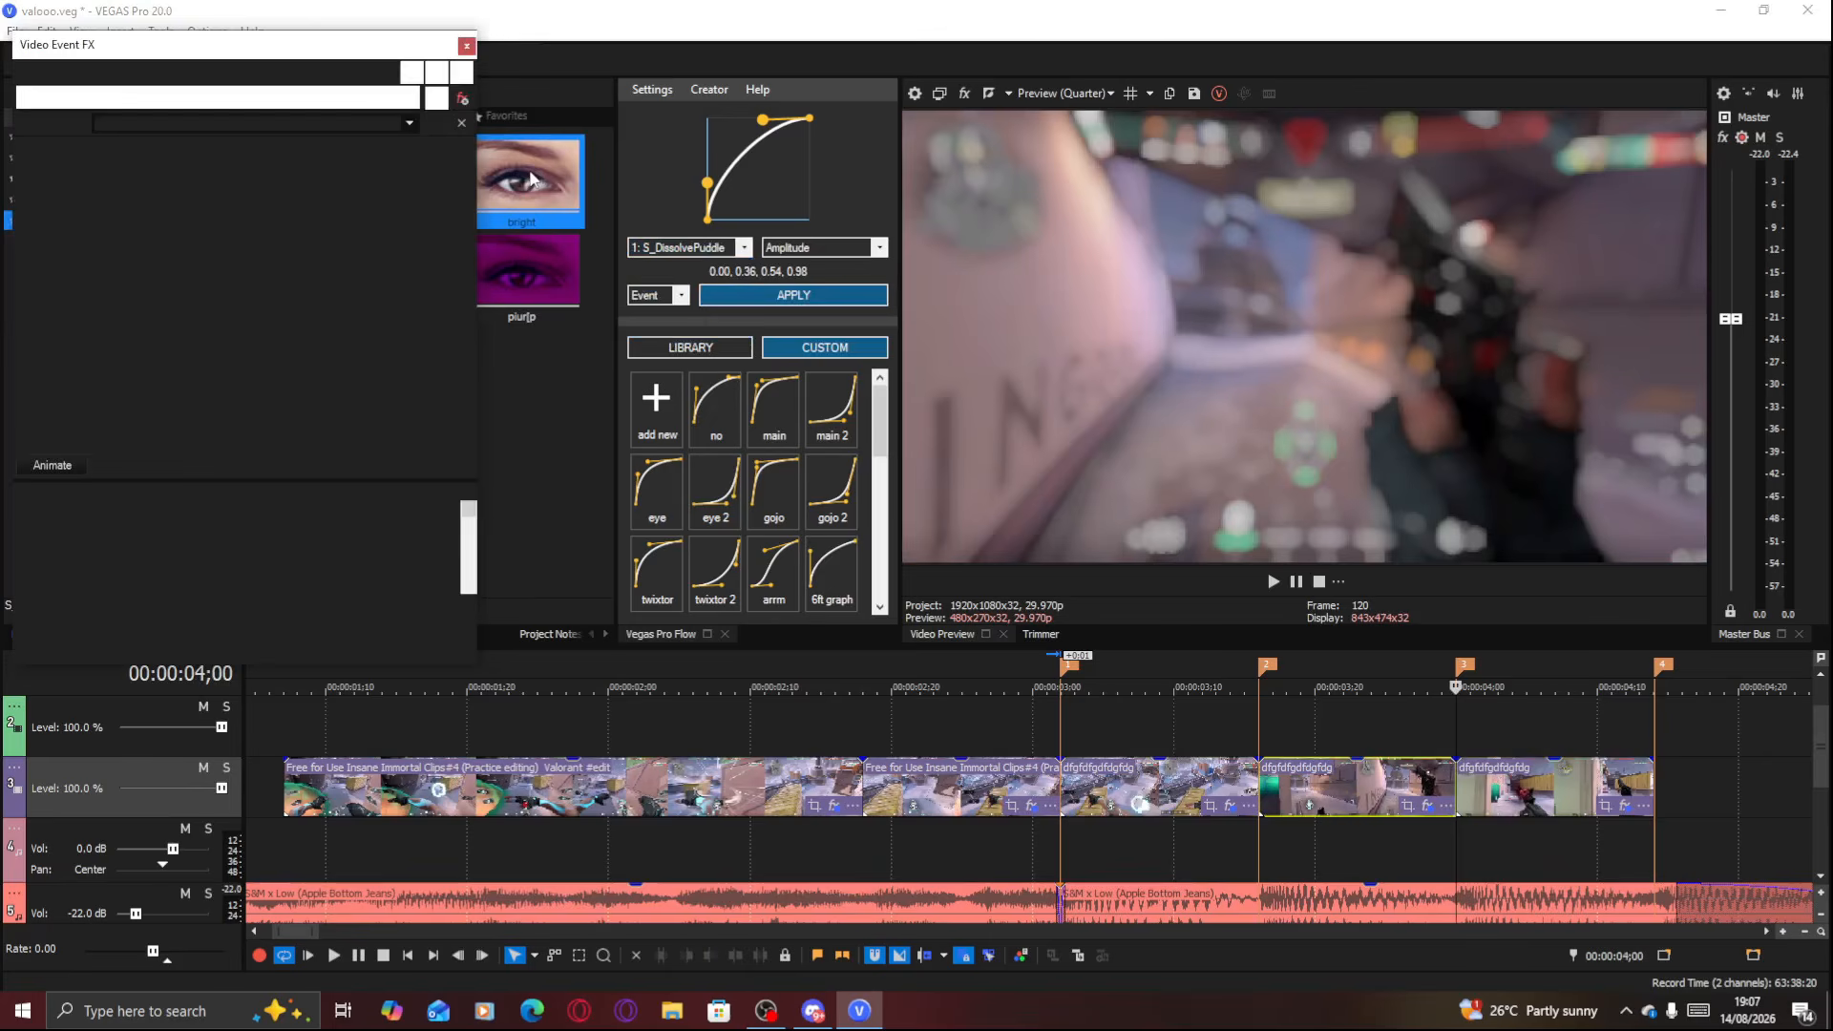
{"action": "left_click", "coordinate": [432, 370]}
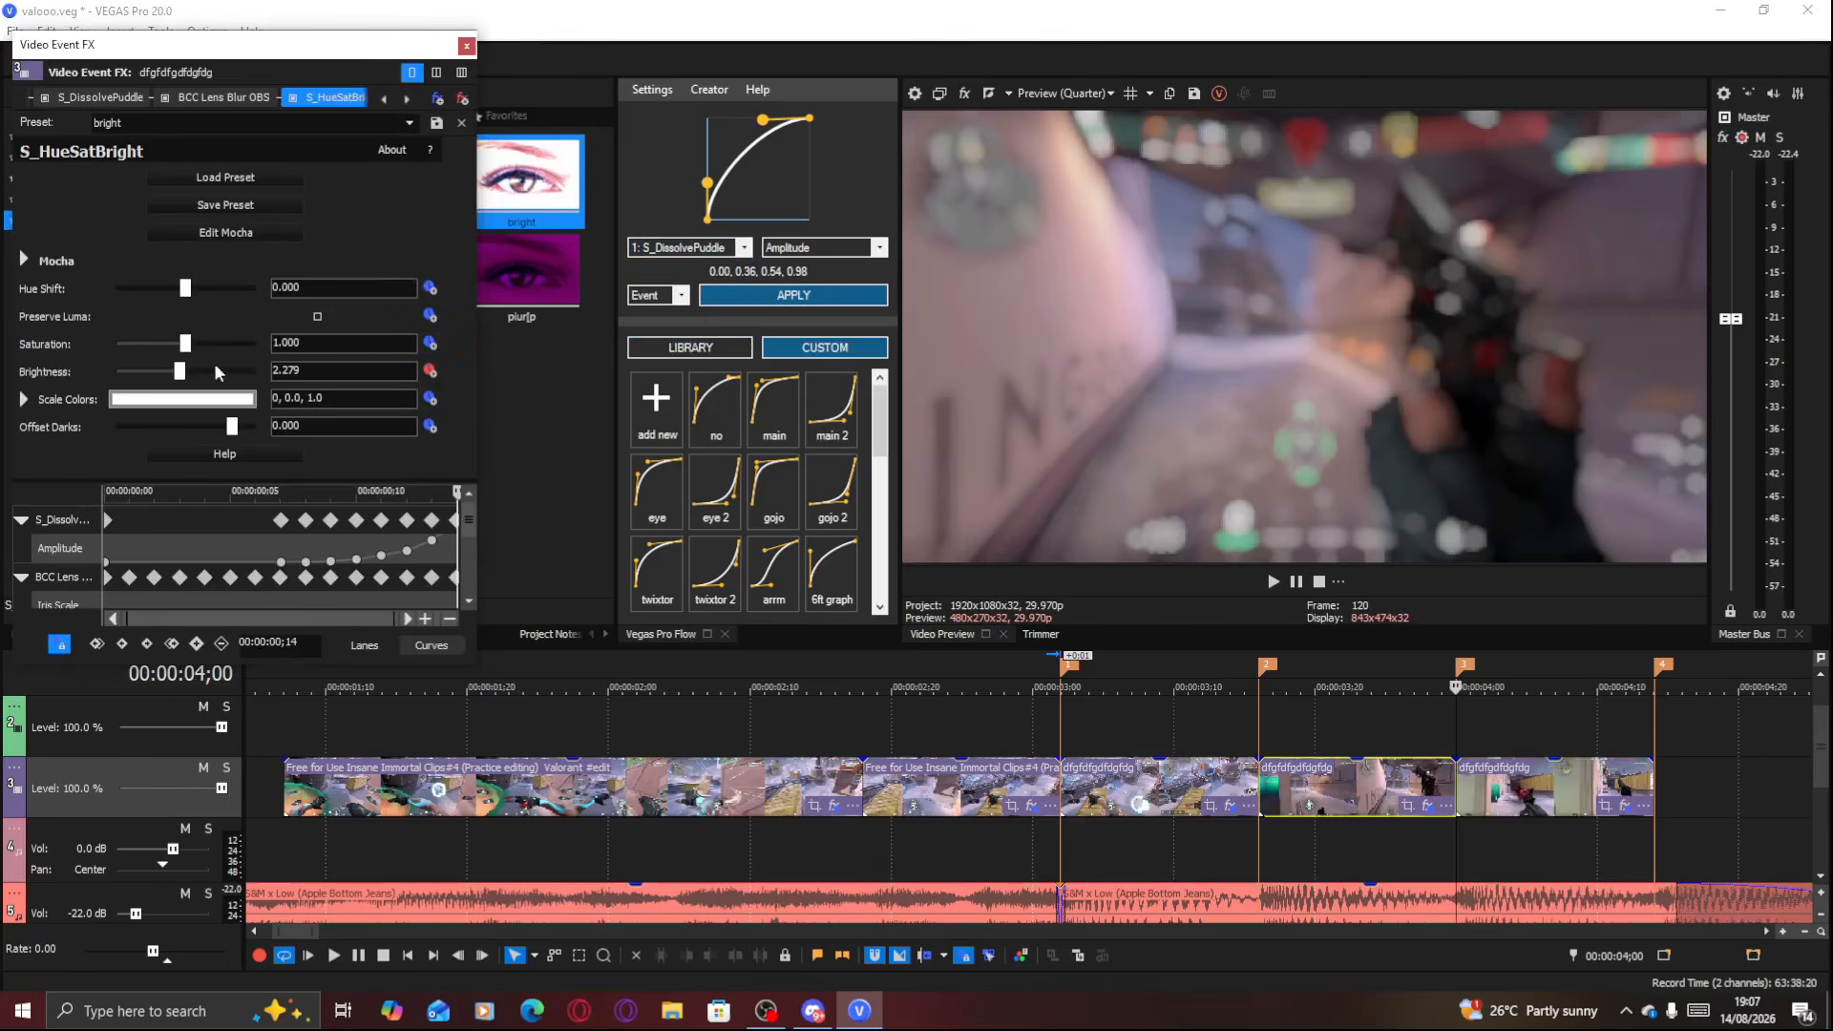
{"action": "left_click", "coordinate": [1337, 819]}
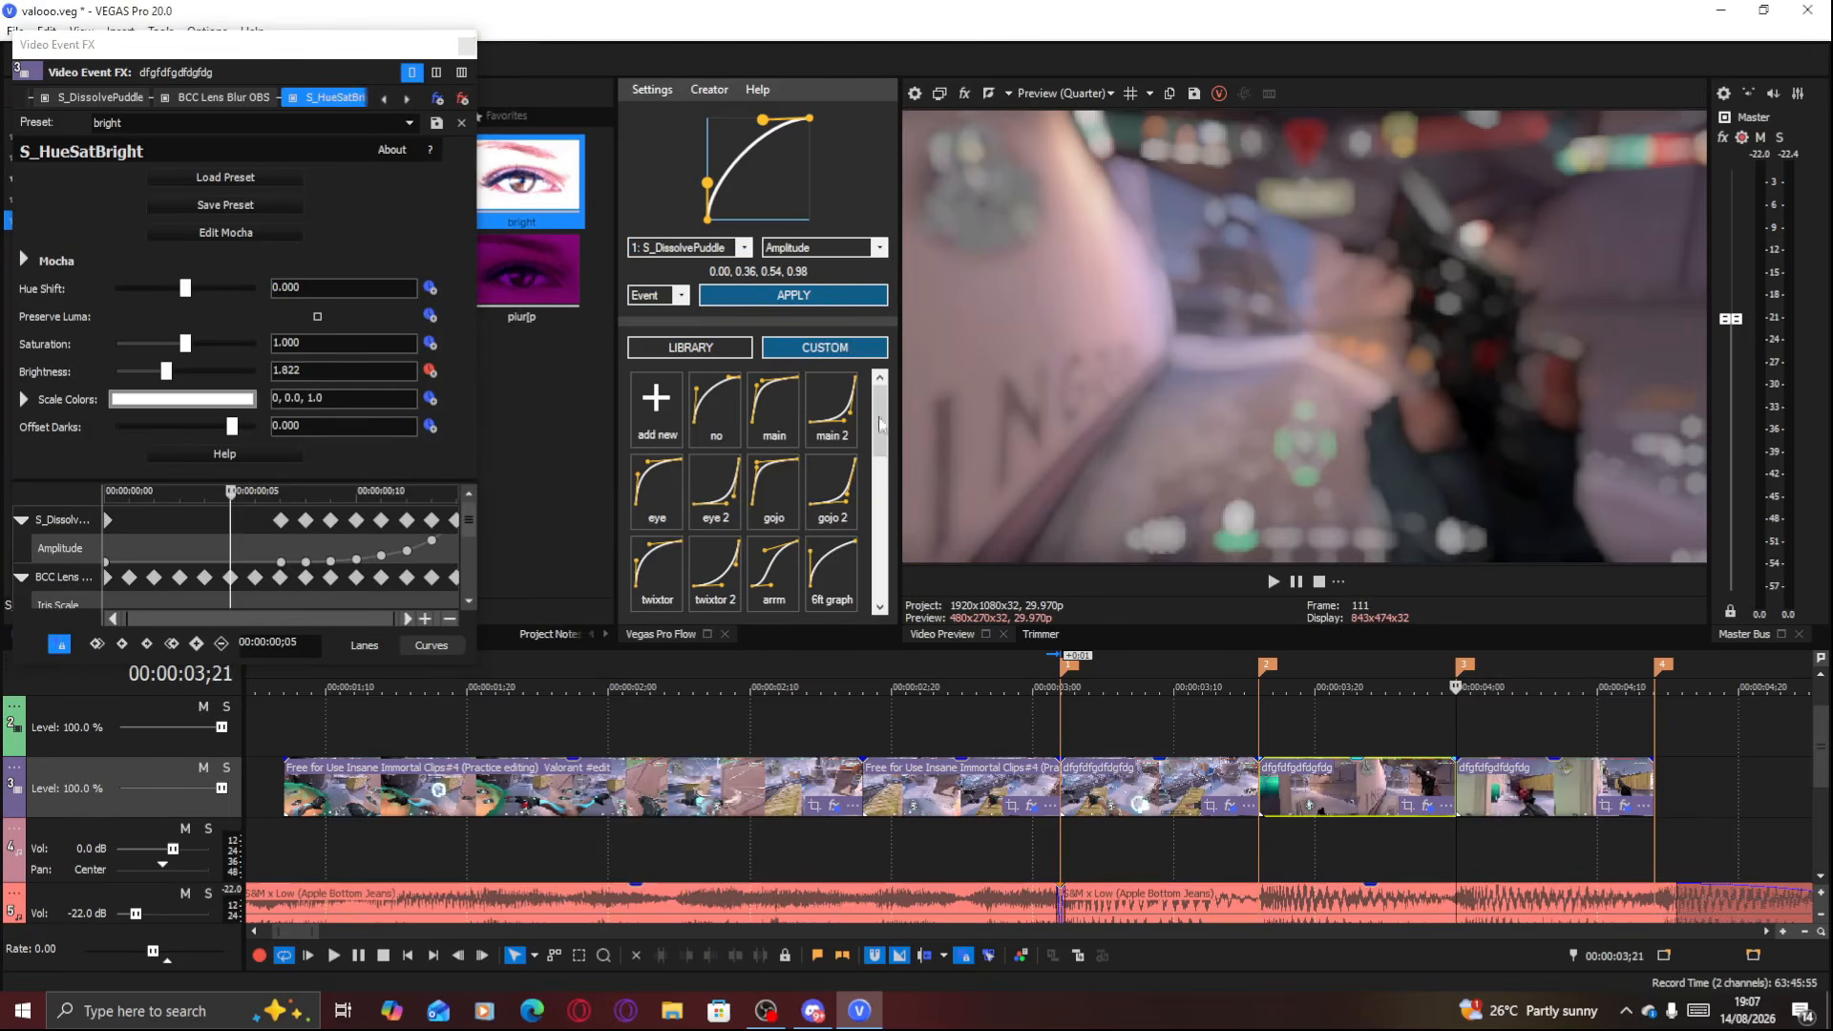
{"action": "left_click_drag", "start_coordinate": [762, 119], "coordinate": [714, 124]}
{"action": "left_click", "coordinate": [744, 247]}
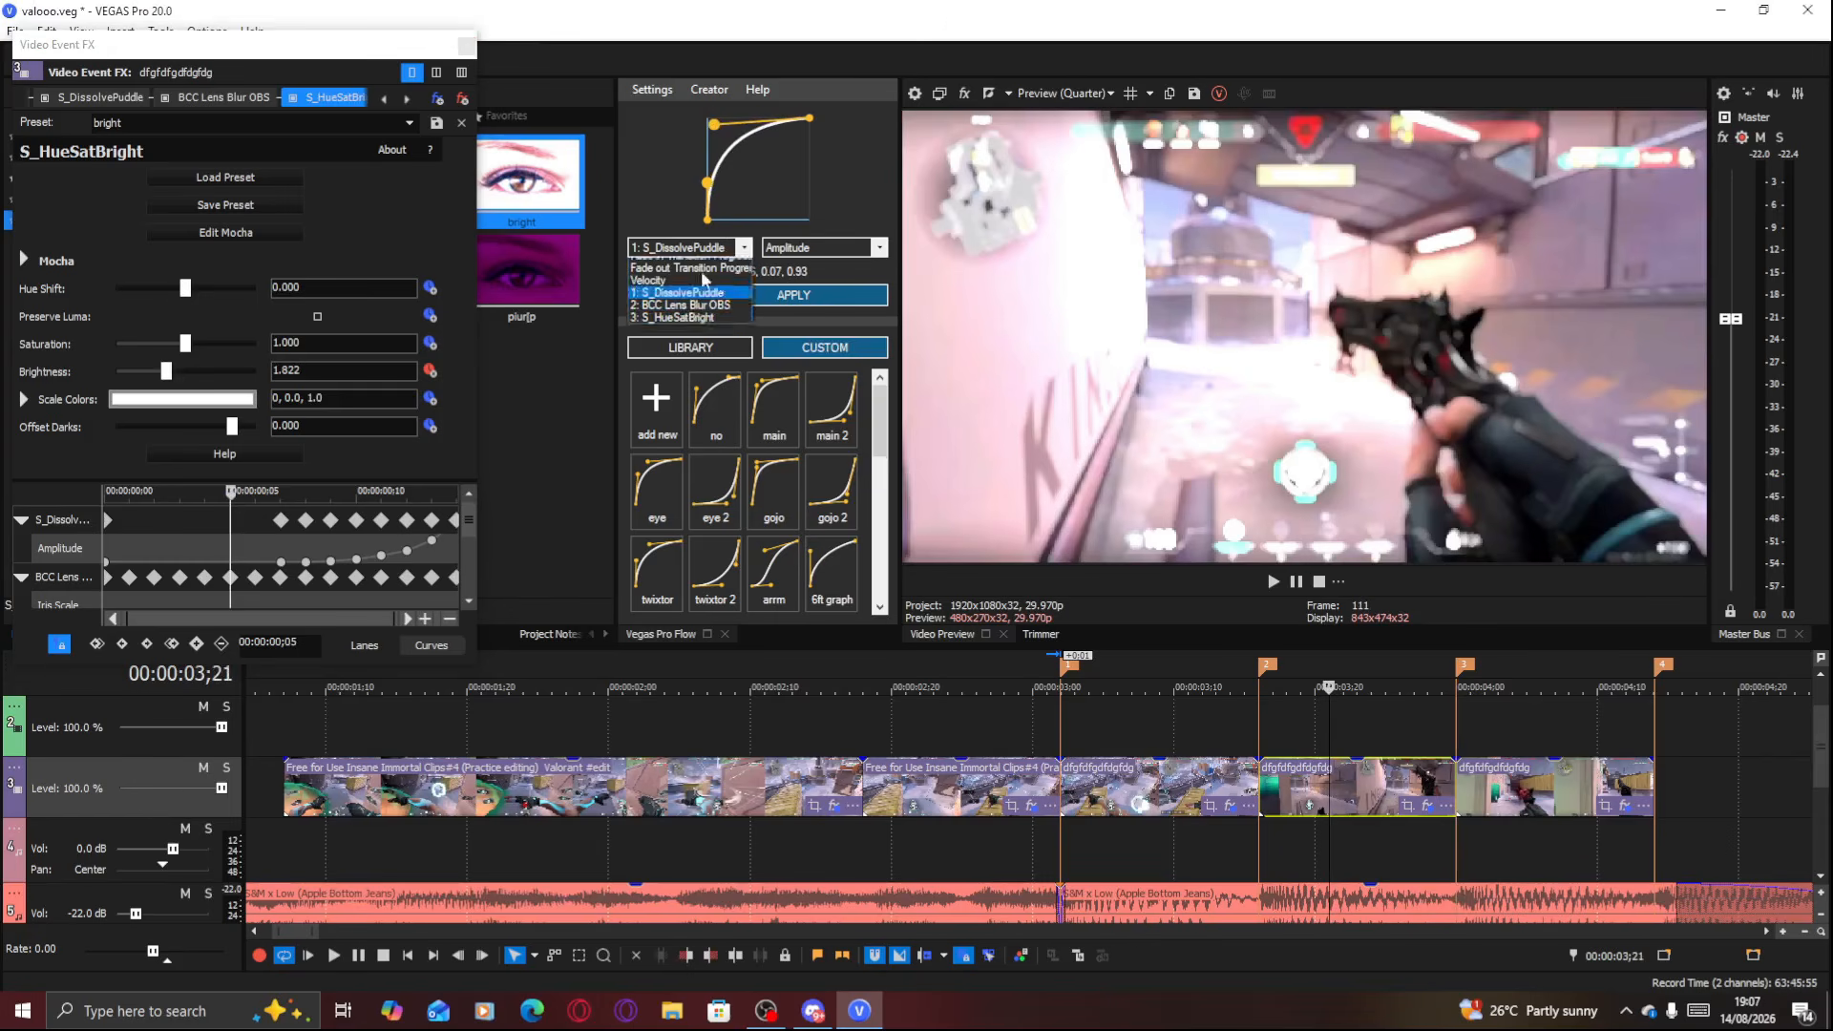
{"action": "left_click", "coordinate": [680, 339]}
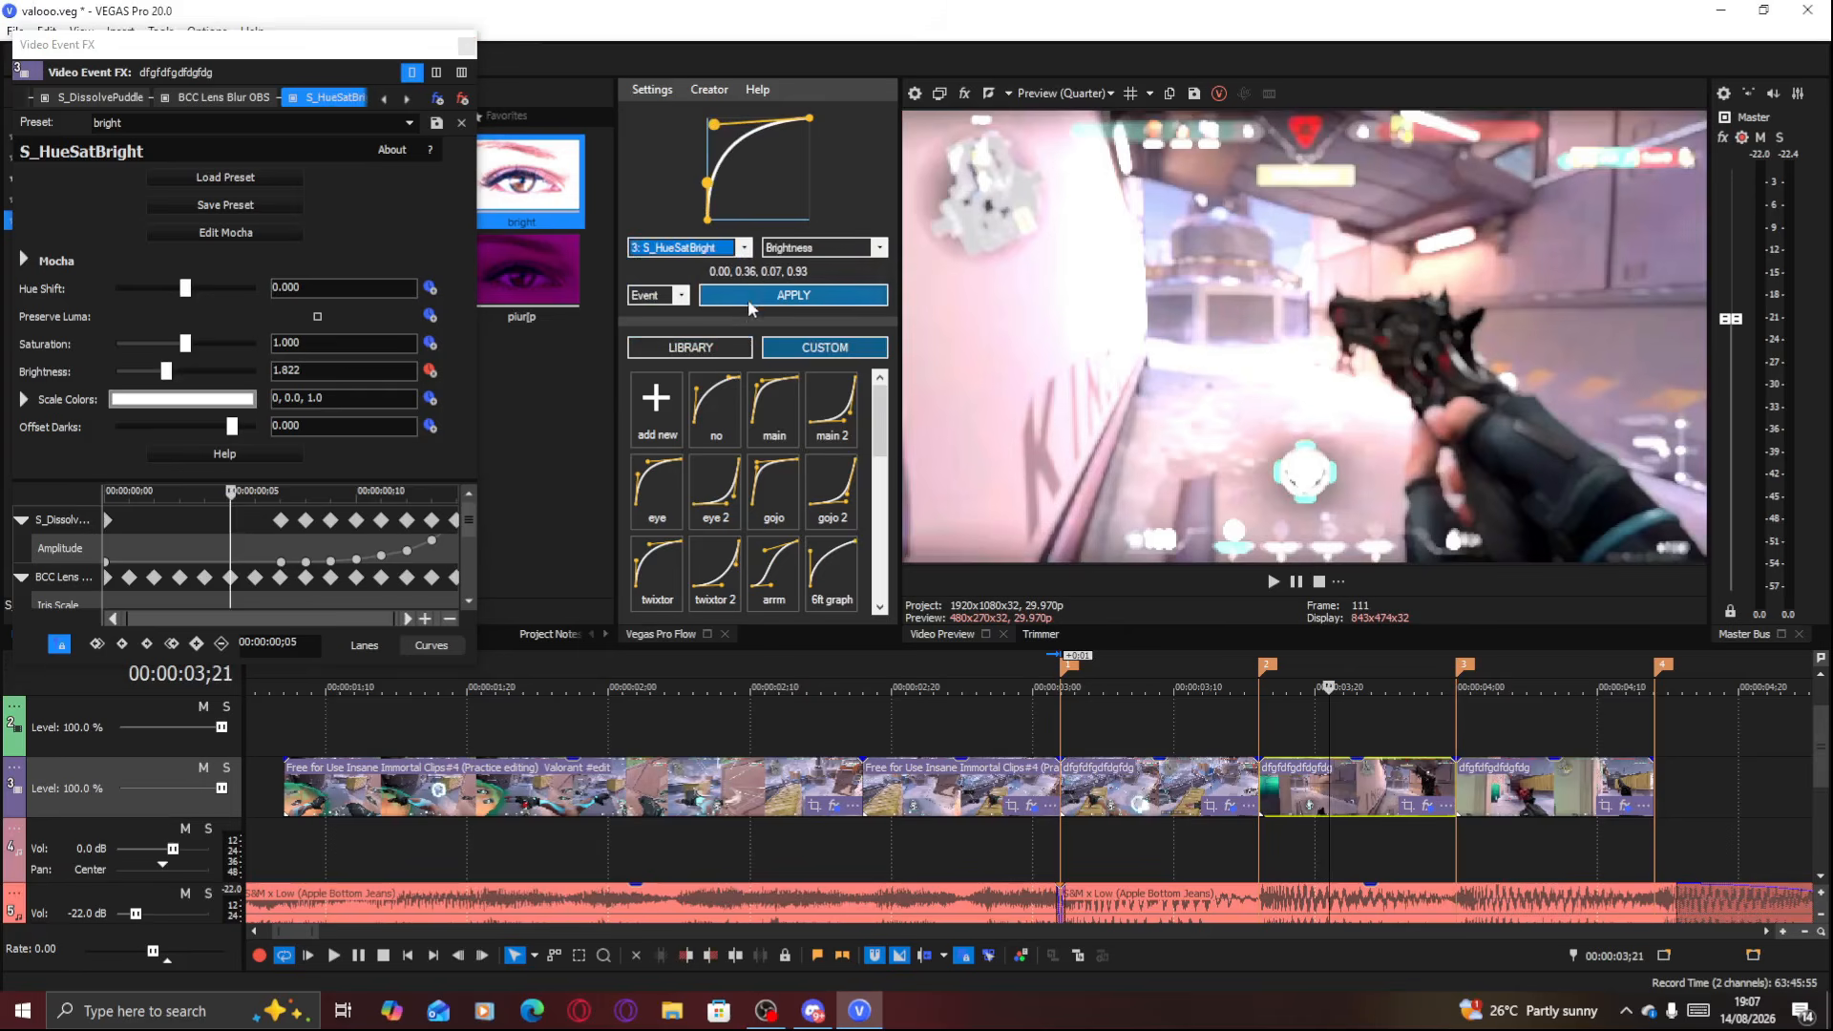
Give the third nested clip the S_HueSatBright "bright" preset, with Brightness falling from 2.279 along the 0.00, 0.36, 0.07, 0.93 curve
{"action": "left_click", "coordinate": [1620, 803]}
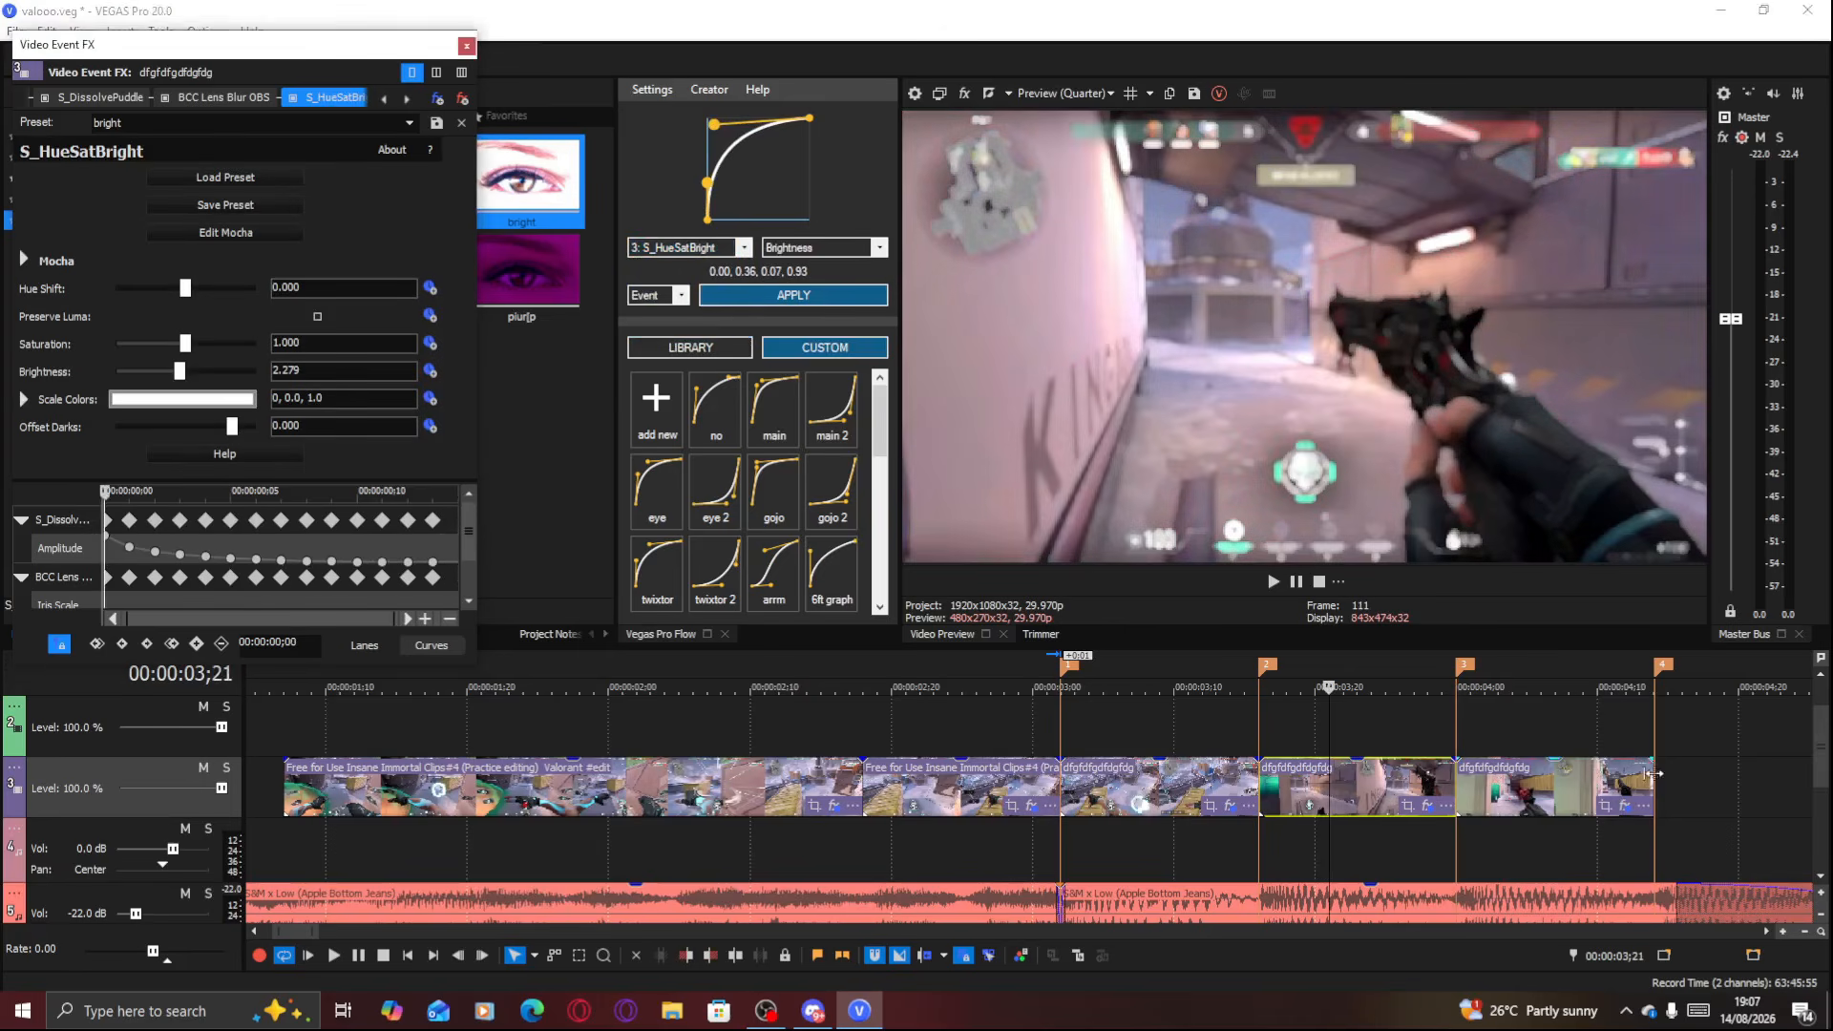
{"action": "left_click", "coordinate": [1649, 771]}
{"action": "left_click", "coordinate": [429, 373]}
{"action": "left_click", "coordinate": [1513, 805]}
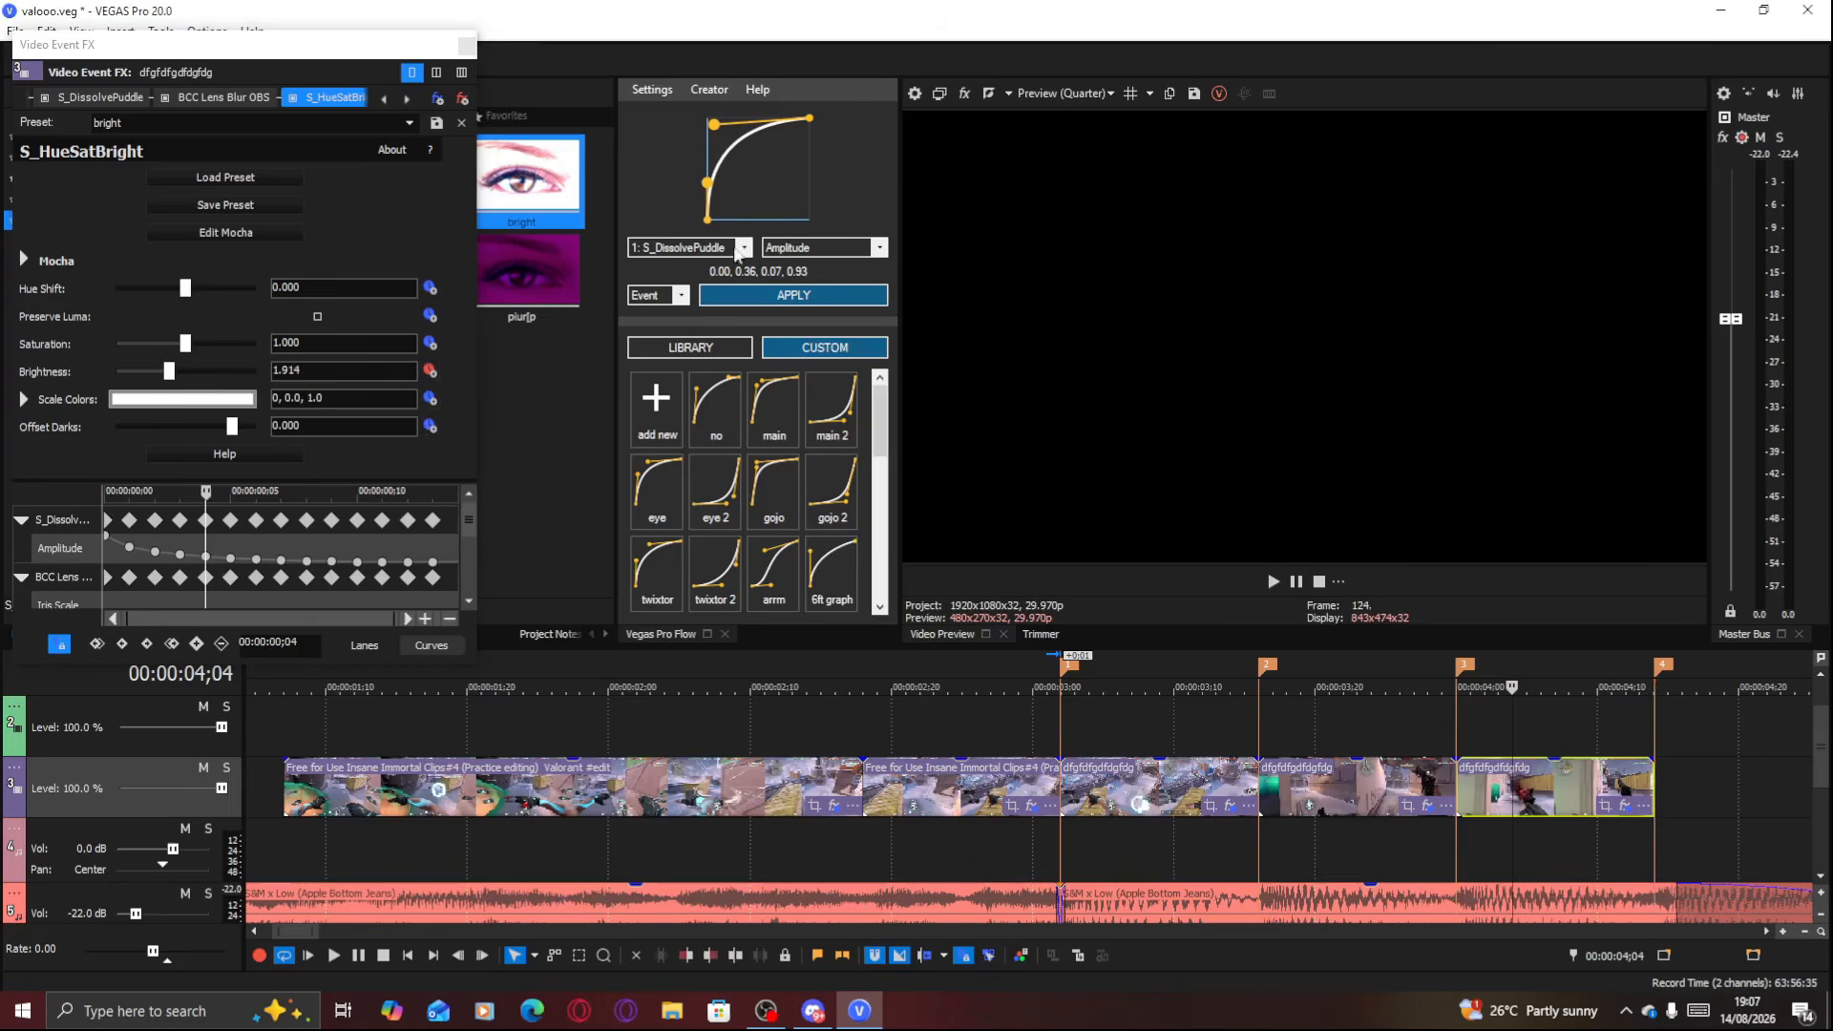
{"action": "left_click", "coordinate": [724, 346]}
Review the second nested clip's S_HueSatBright settings and play back the nested clips to check the brightness flashes
{"action": "left_click", "coordinate": [1435, 804]}
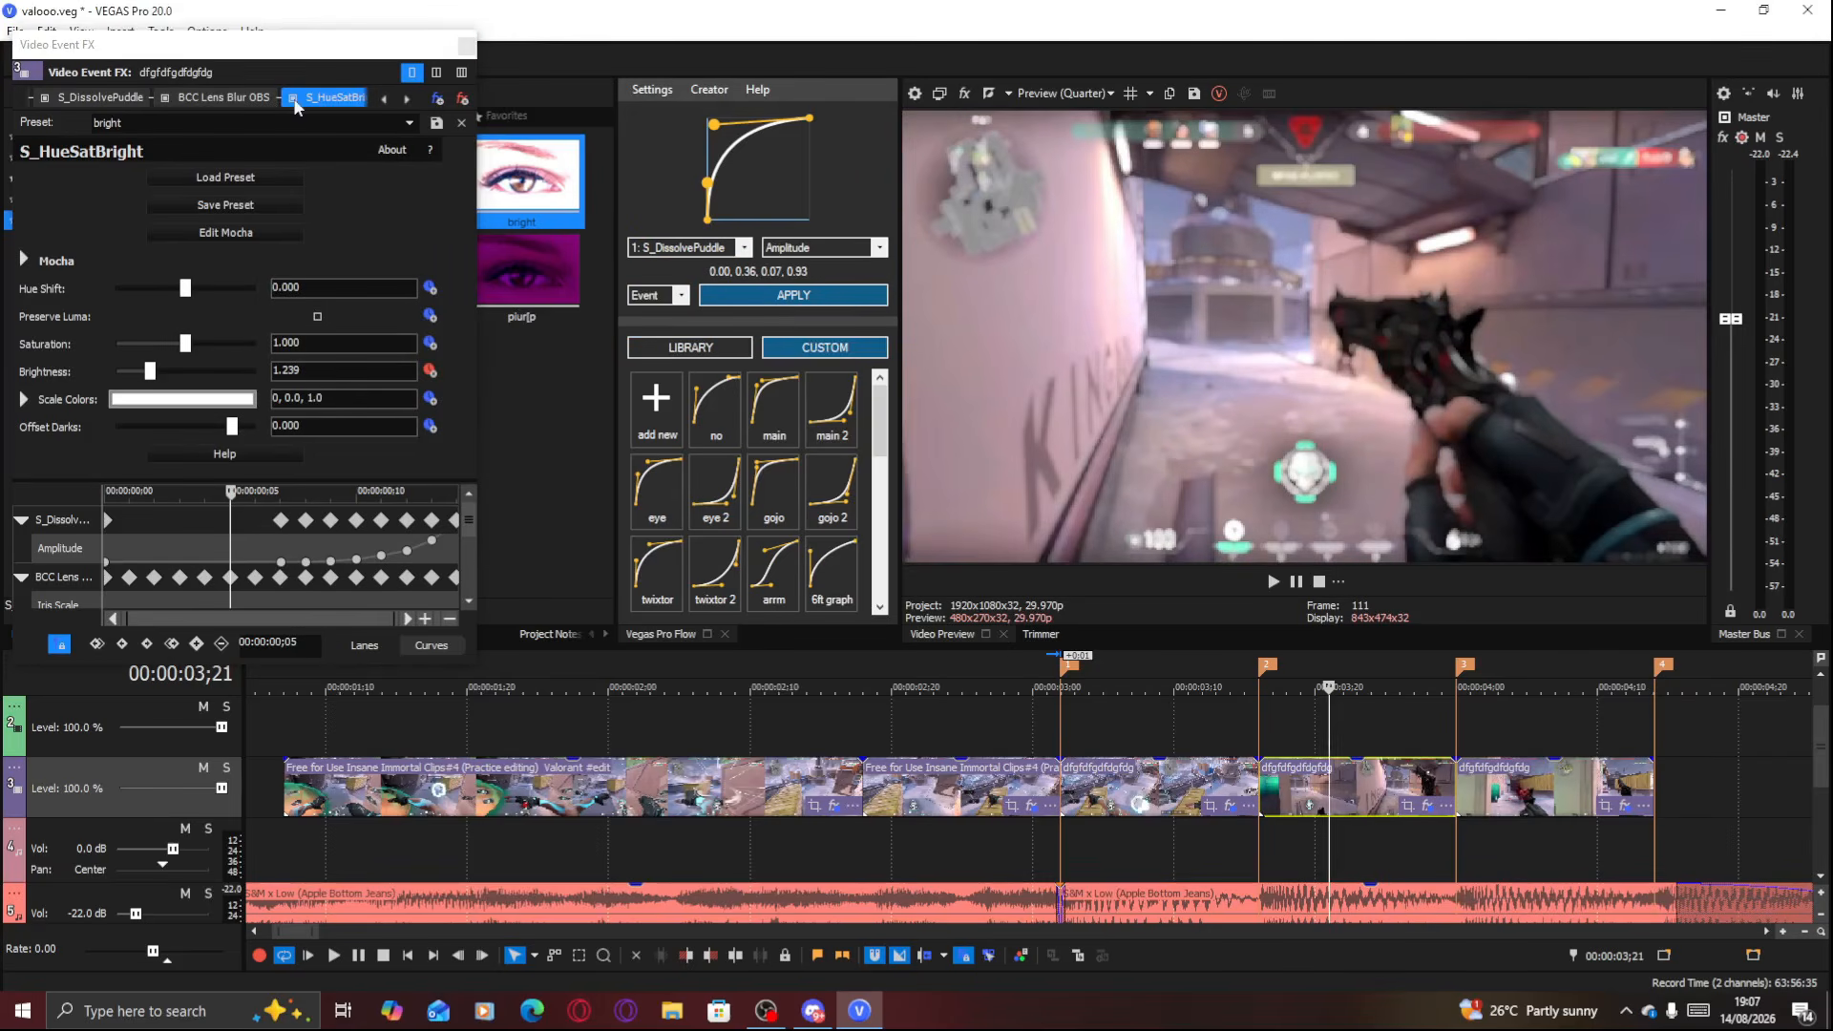
{"action": "left_click", "coordinate": [293, 100]}
{"action": "left_click", "coordinate": [466, 45]}
{"action": "left_click", "coordinate": [1004, 710]}
{"action": "key", "text": "space"}
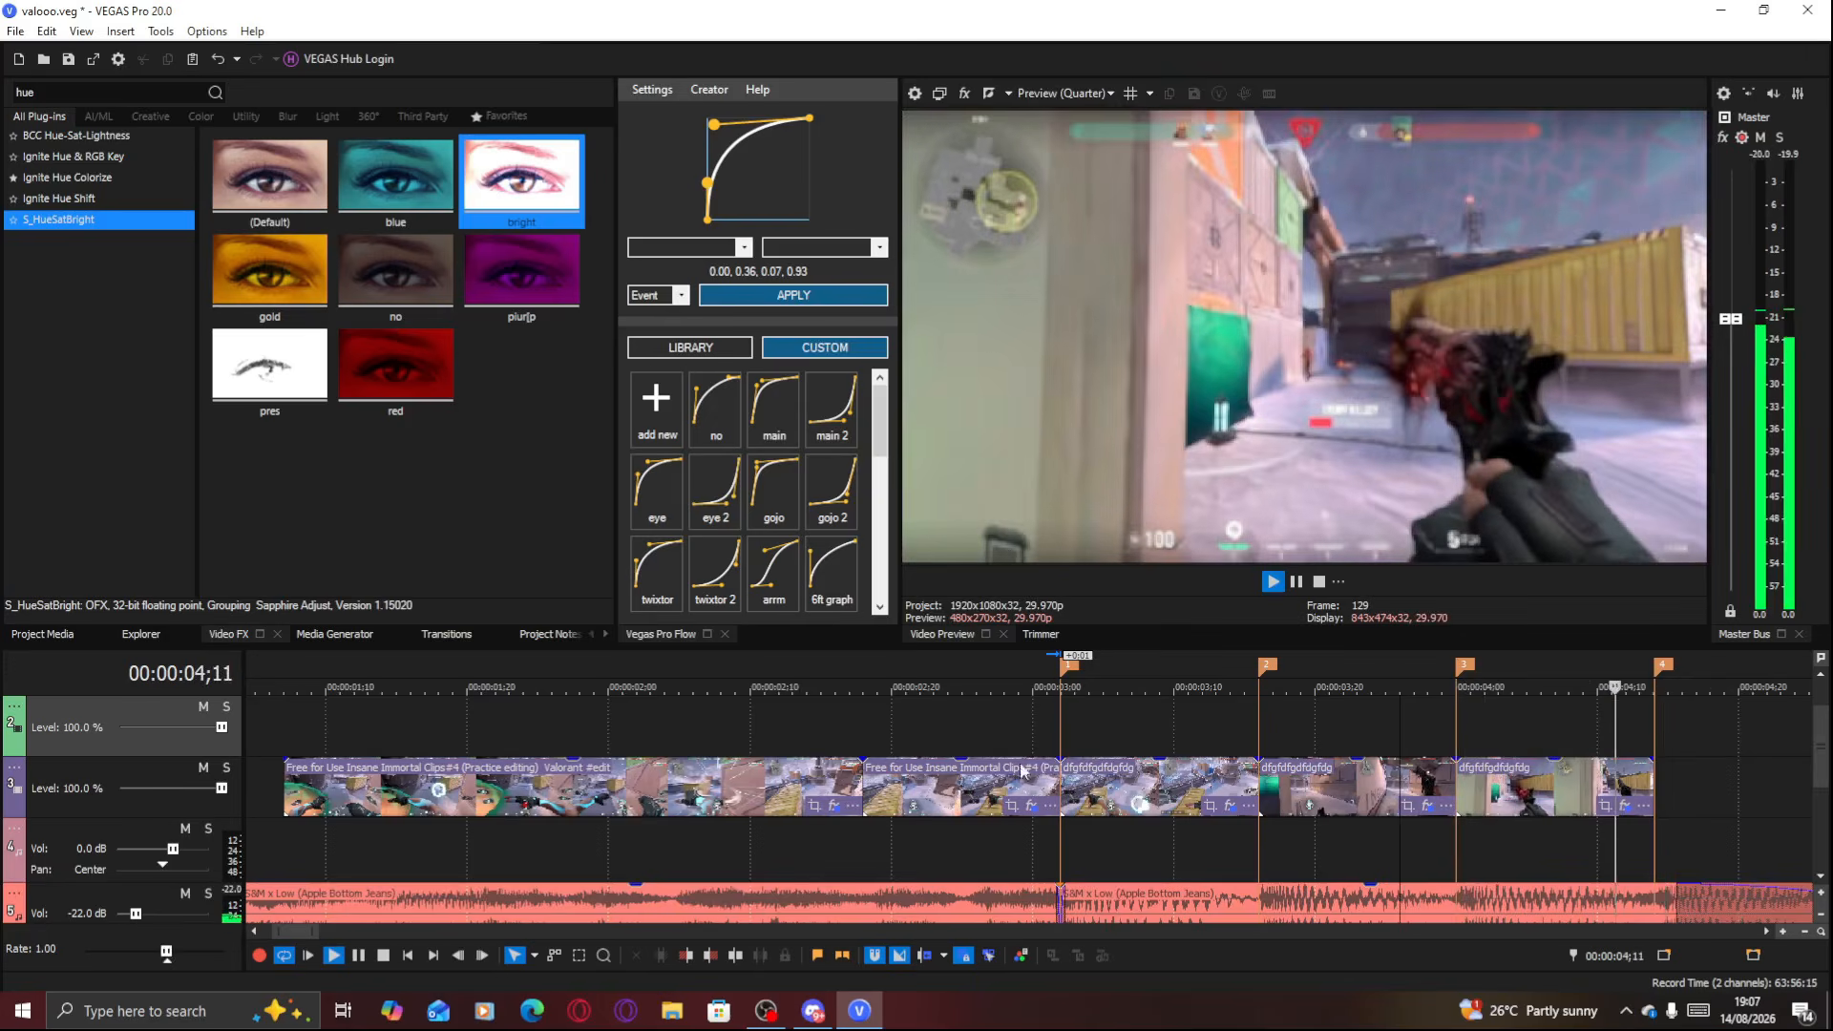
{"action": "key", "text": "space"}
{"action": "left_click", "coordinate": [1157, 792]}
{"action": "scroll", "coordinate": [1127, 793], "scroll_direction": "up", "scroll_amount": 1}
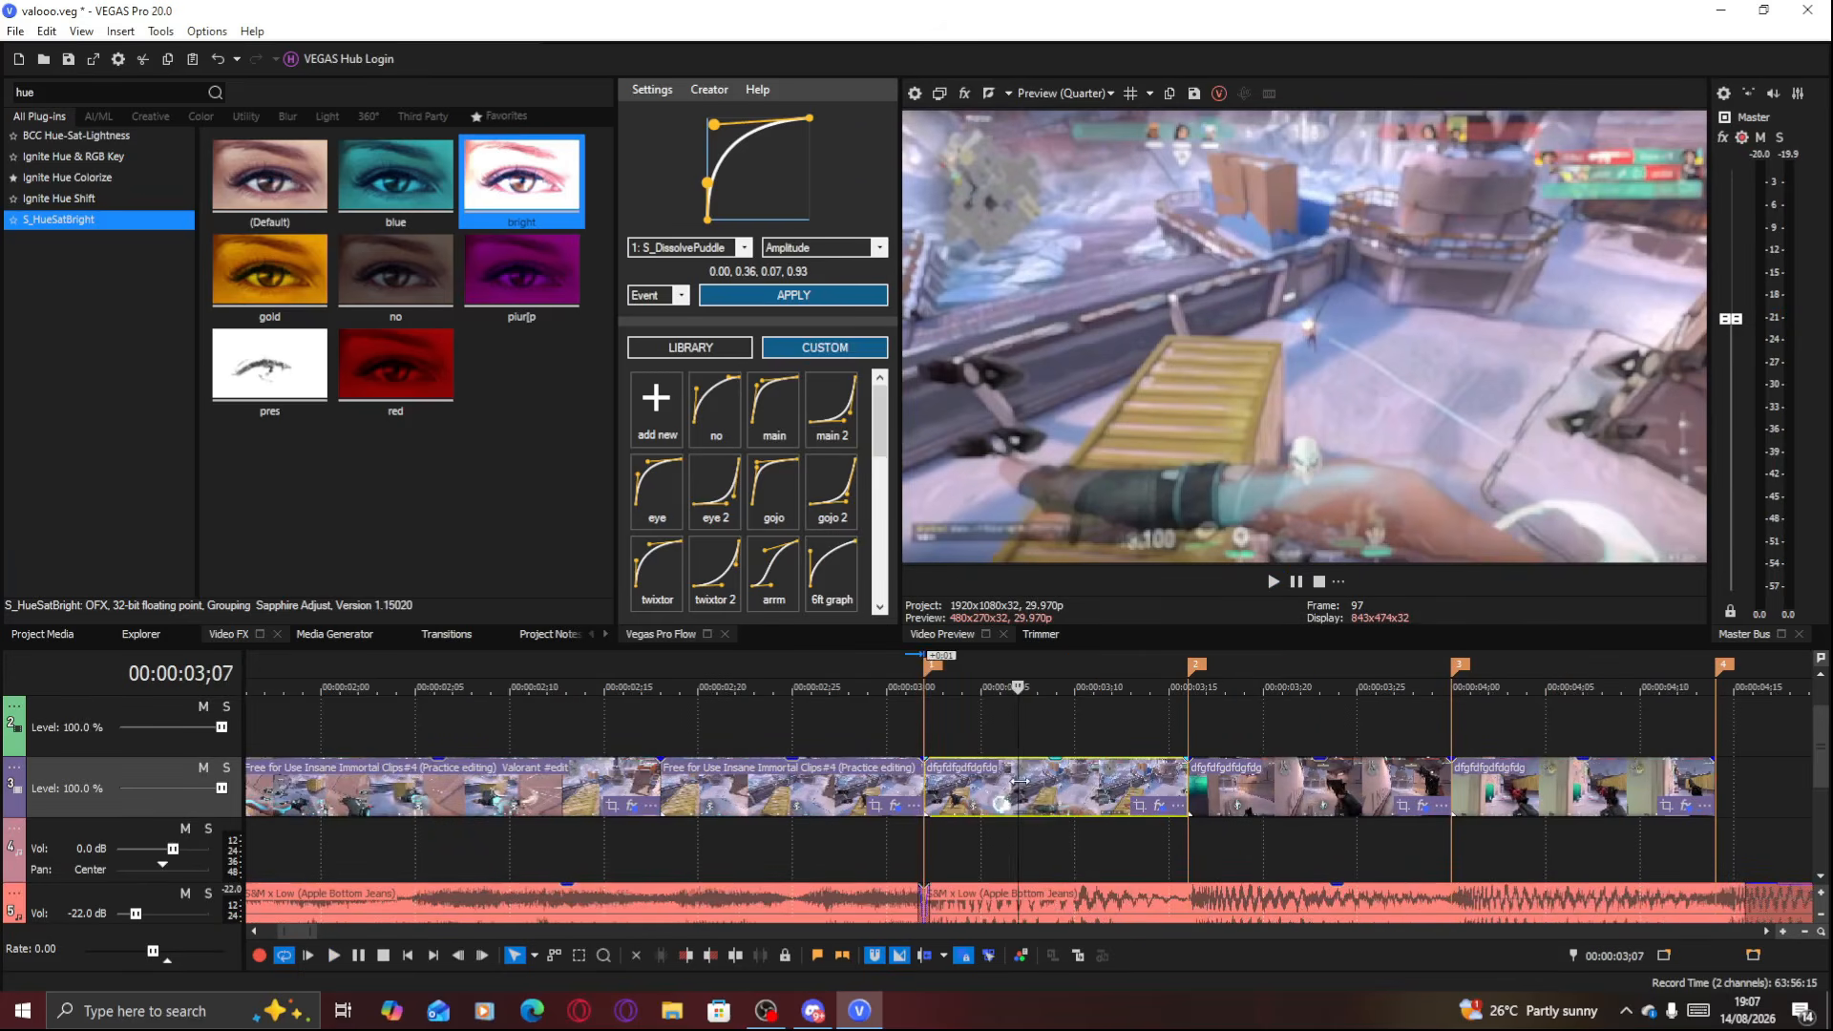
{"action": "left_click", "coordinate": [905, 785]}
{"action": "left_click_drag", "start_coordinate": [962, 789], "coordinate": [868, 790]}
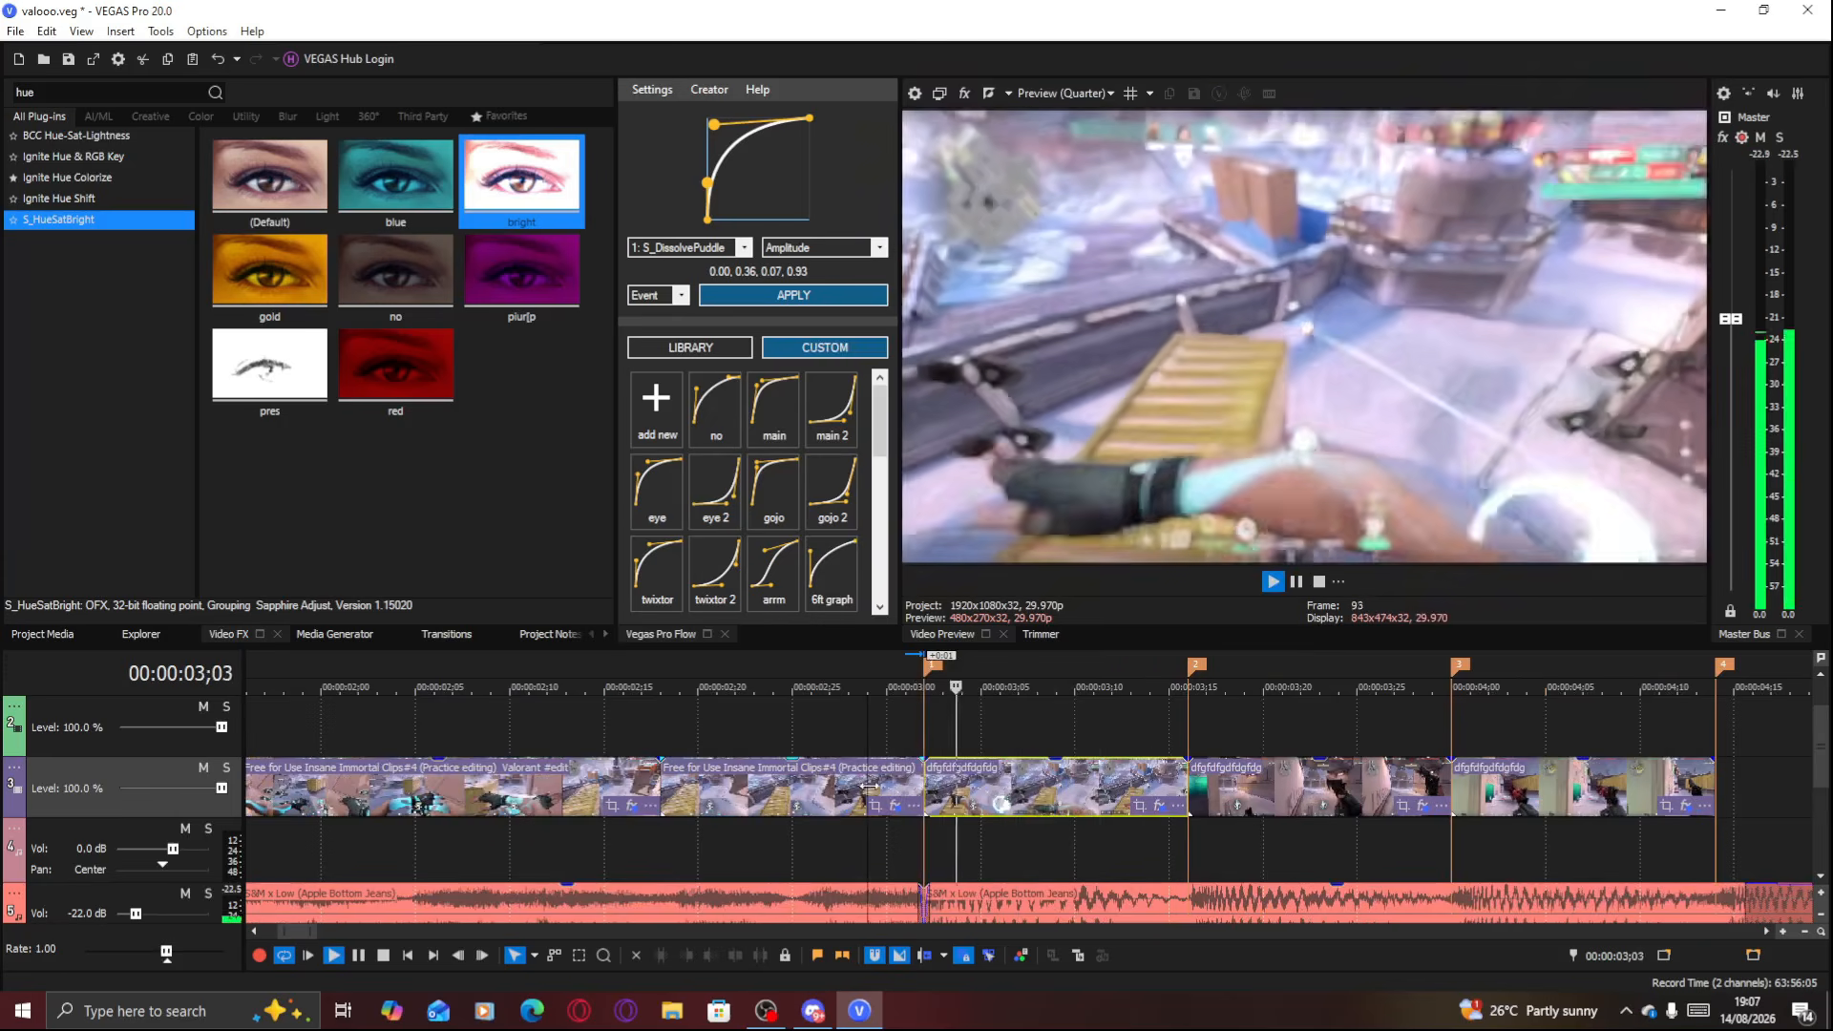
{"action": "key", "text": "space"}
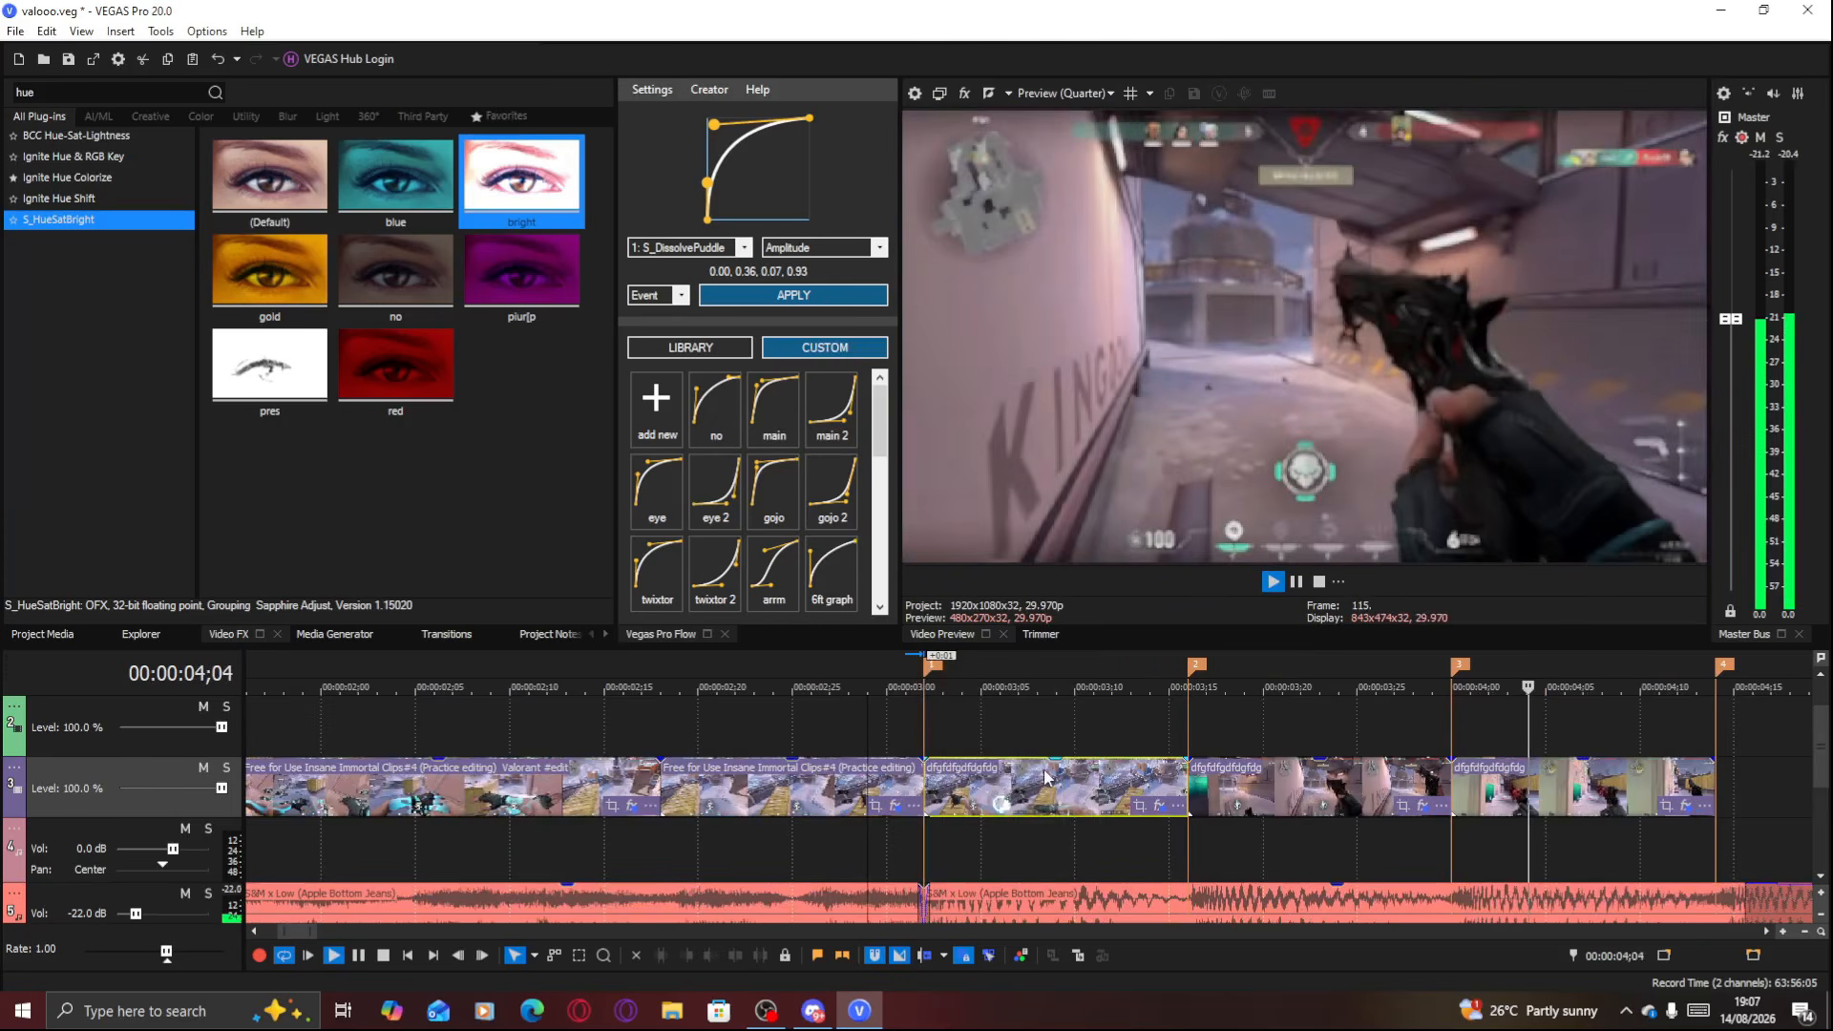
Add S_Shake to the first nested clip and choose the "hype :) plus" preset
{"action": "left_click", "coordinate": [962, 772]}
{"action": "left_click_drag", "start_coordinate": [99, 102], "coordinate": [5, 92]}
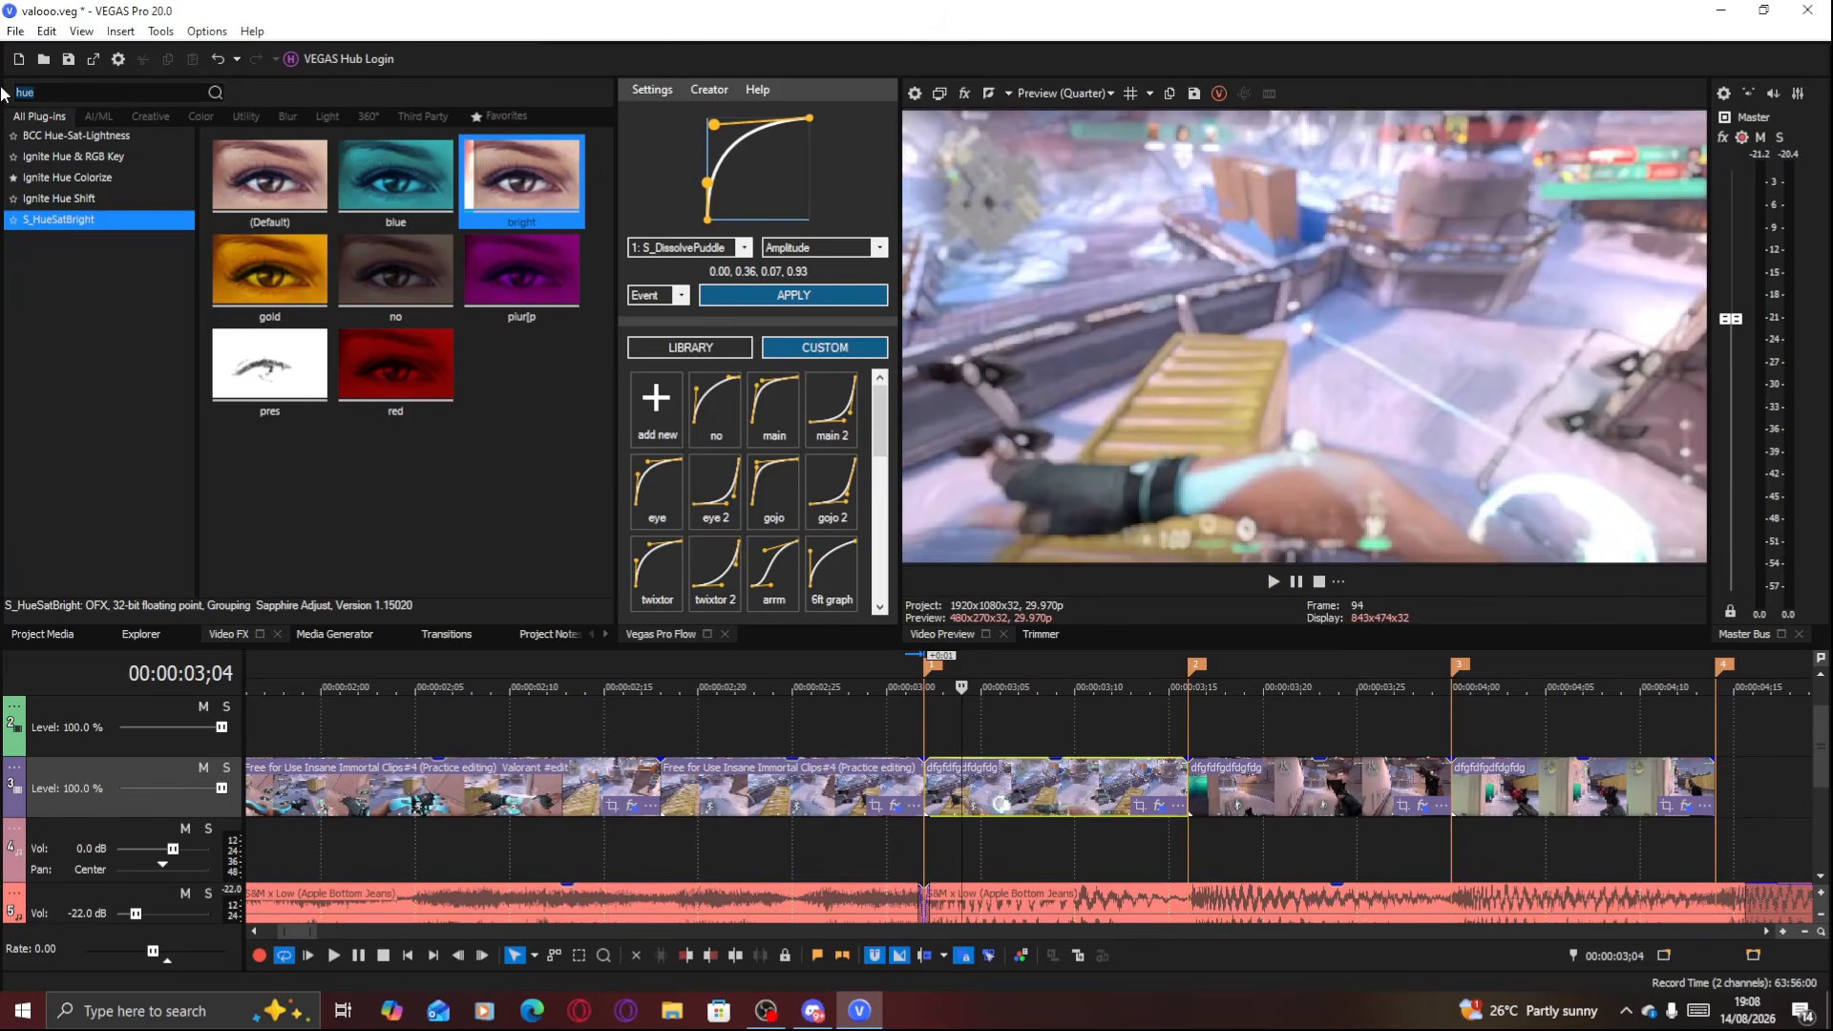
{"action": "type", "text": "shake"}
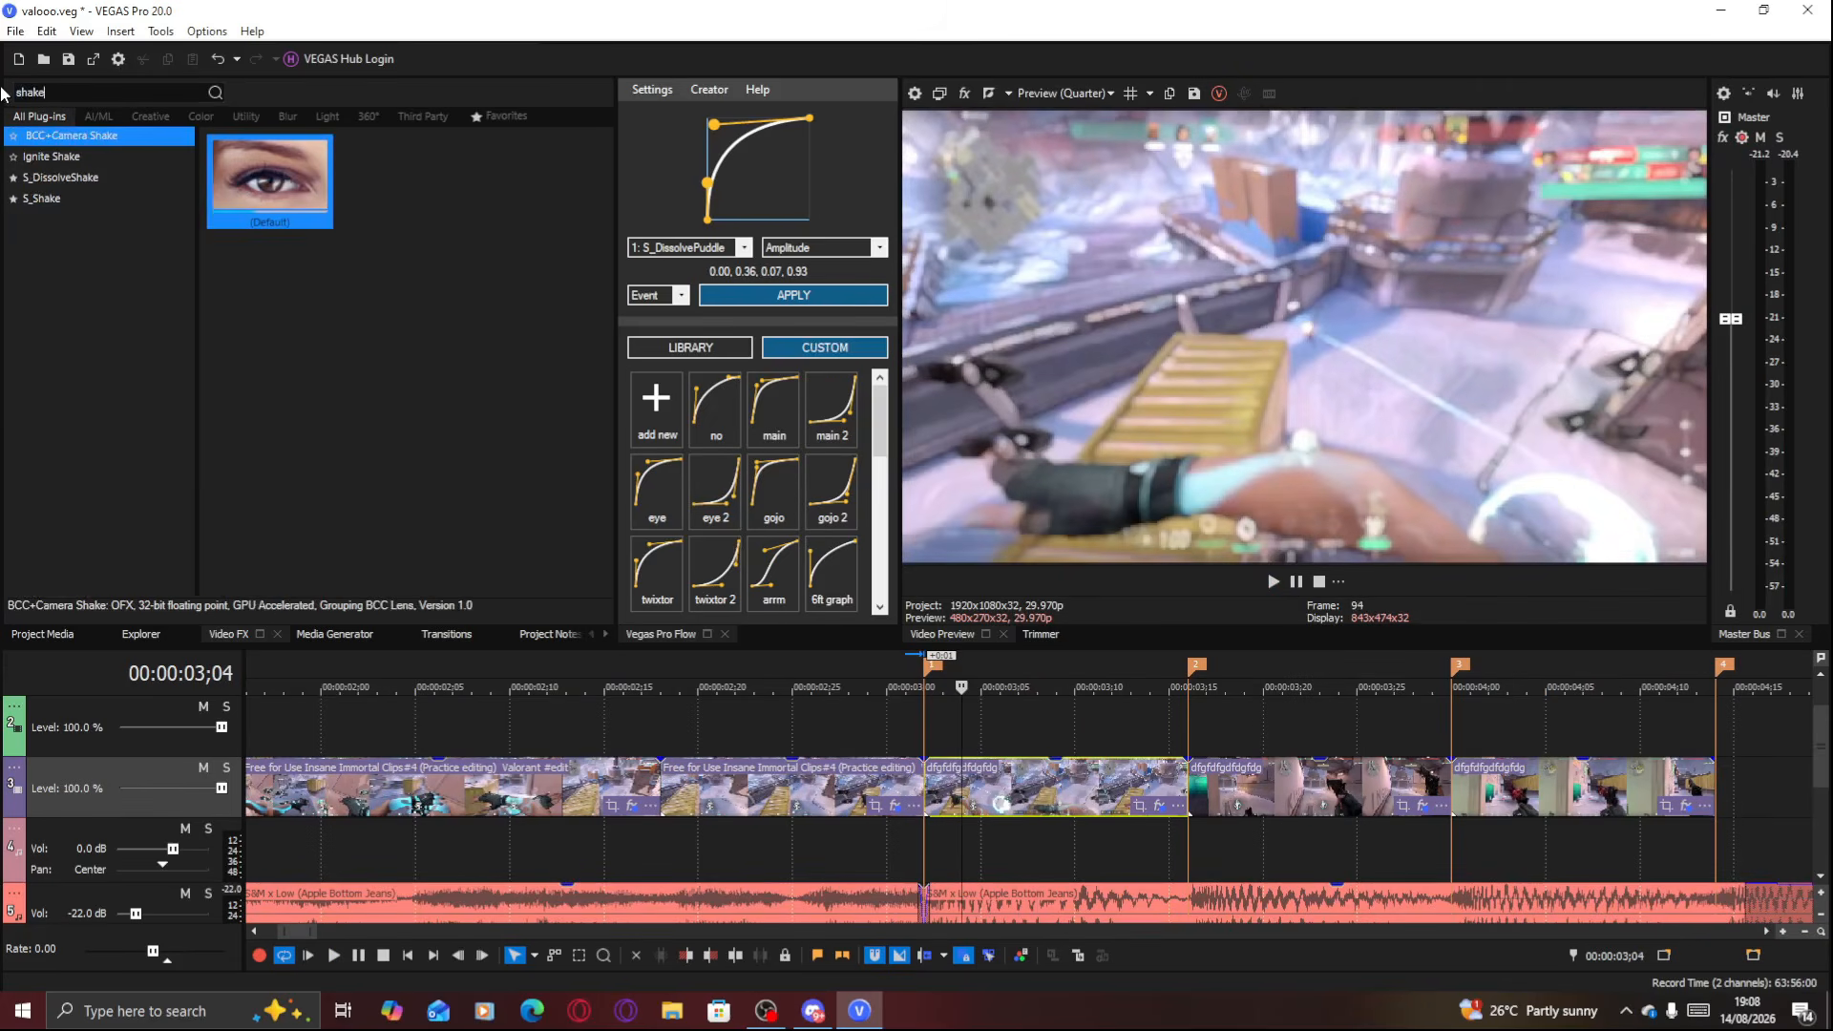
{"action": "left_click", "coordinate": [85, 202]}
{"action": "left_click_drag", "start_coordinate": [601, 215], "coordinate": [613, 254]}
{"action": "scroll", "coordinate": [420, 401], "scroll_direction": "down", "scroll_amount": 3}
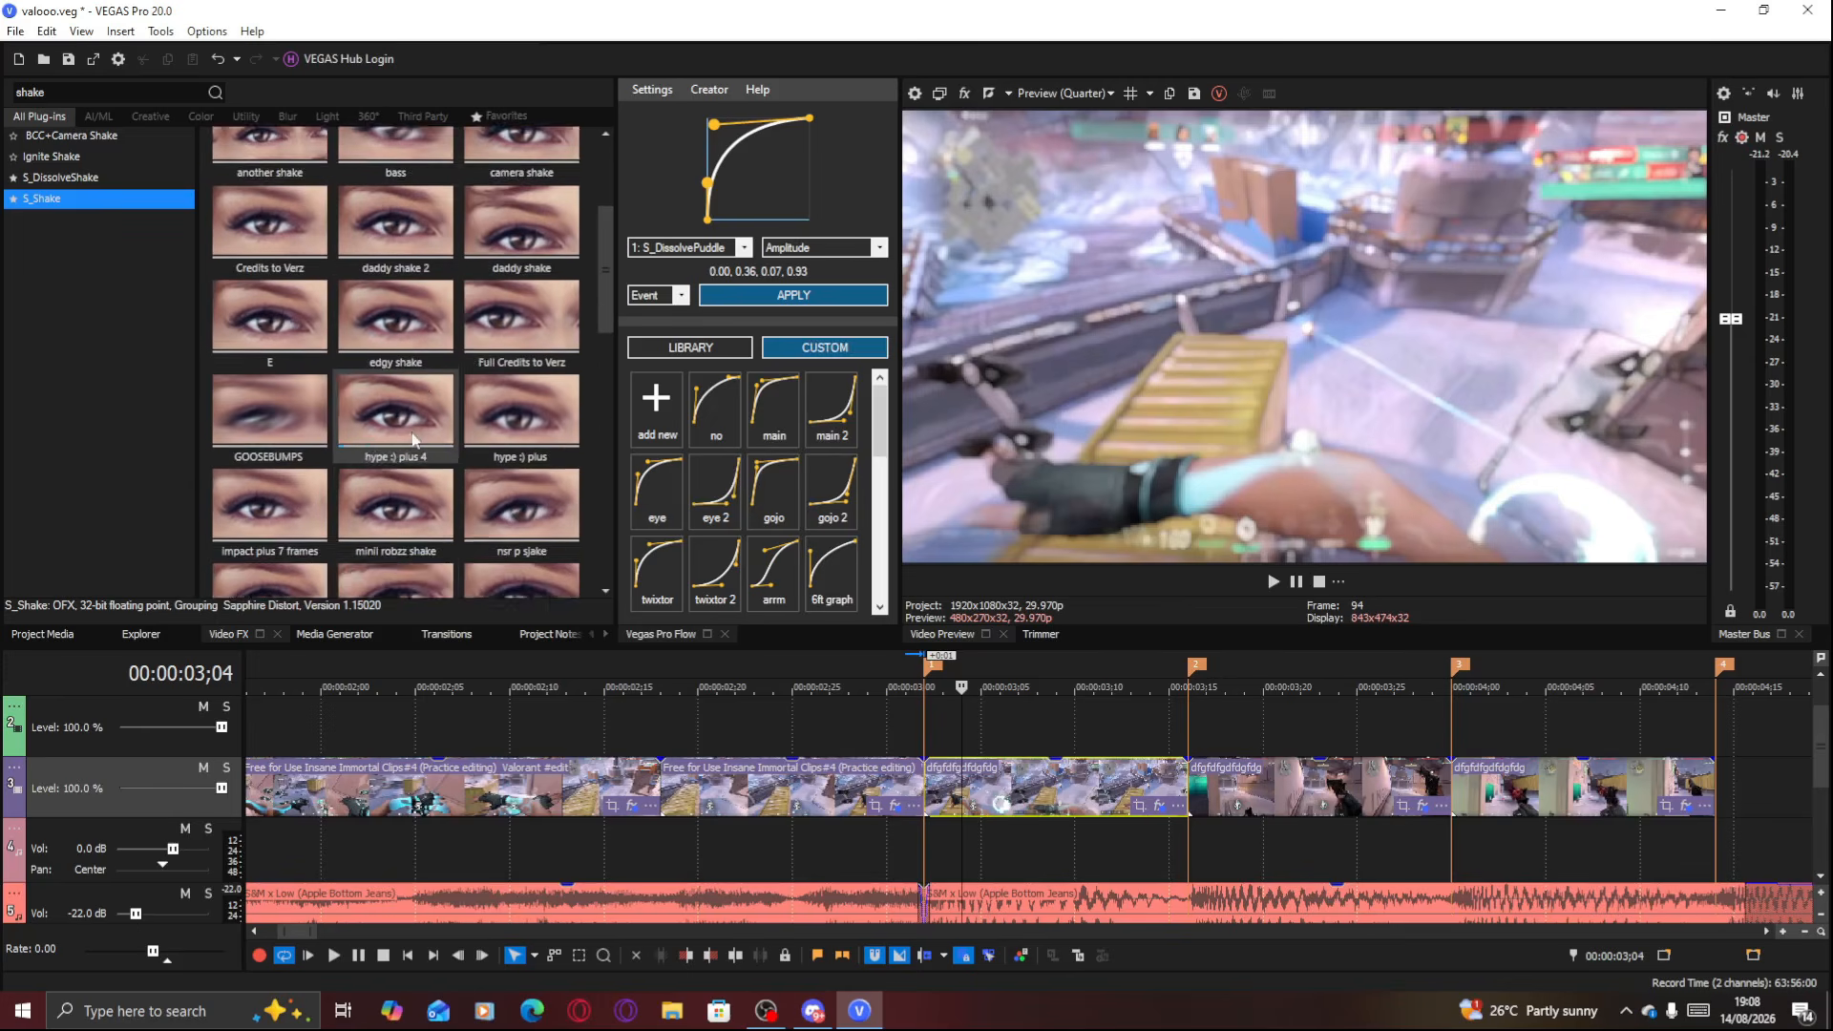
{"action": "scroll", "coordinate": [353, 362], "scroll_direction": "up", "scroll_amount": 4}
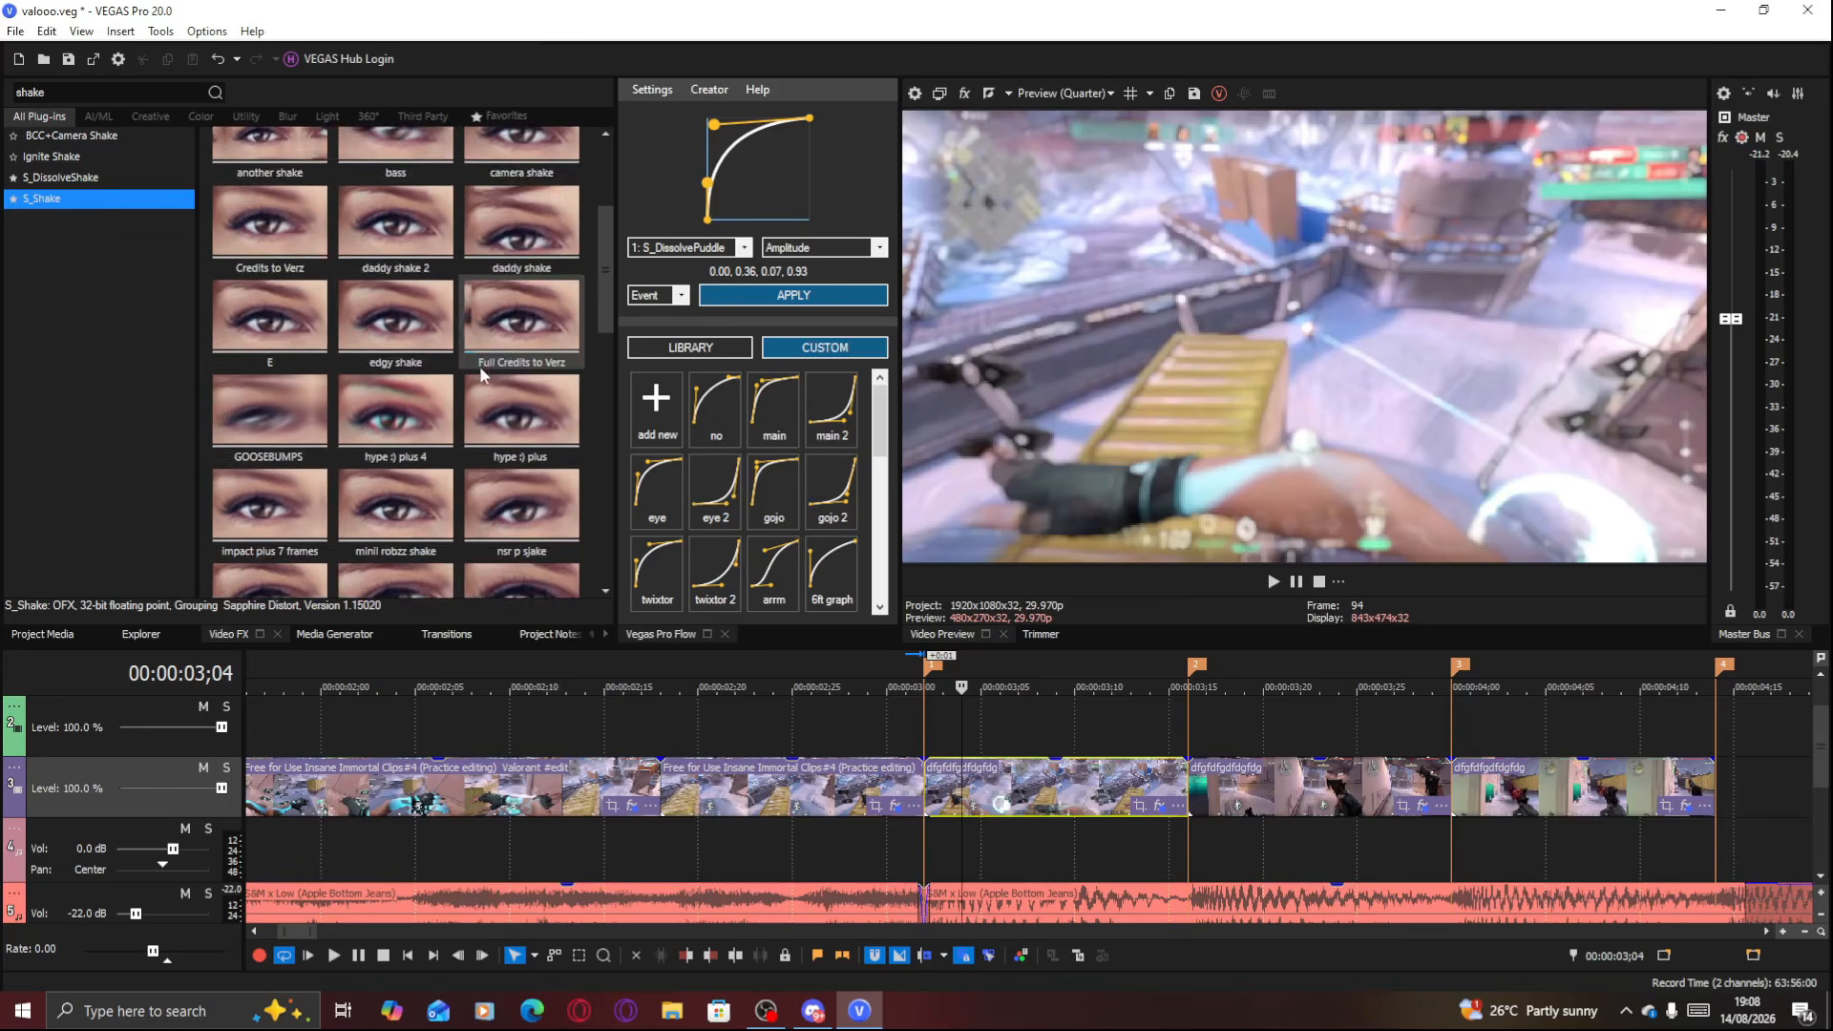
{"action": "scroll", "coordinate": [420, 334], "scroll_direction": "down", "scroll_amount": 3}
{"action": "double_click", "coordinate": [344, 287]}
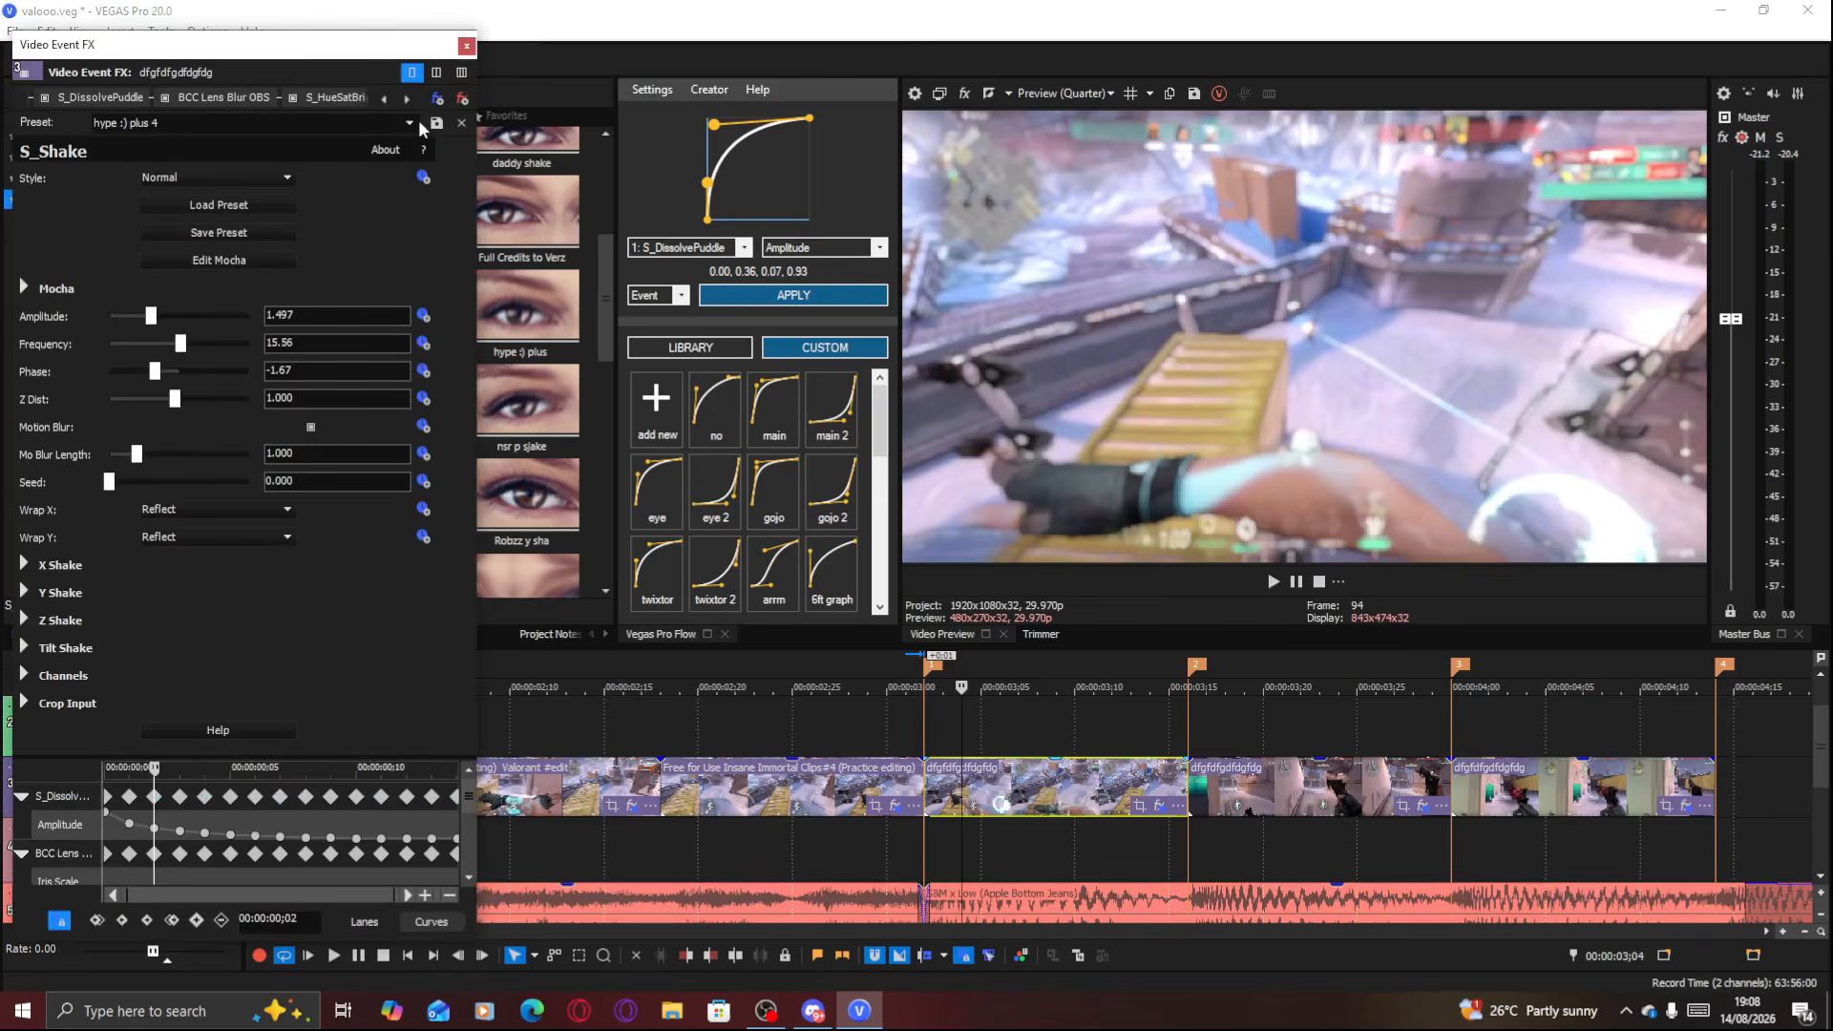
{"action": "left_click", "coordinate": [409, 123]}
{"action": "left_click", "coordinate": [308, 152]}
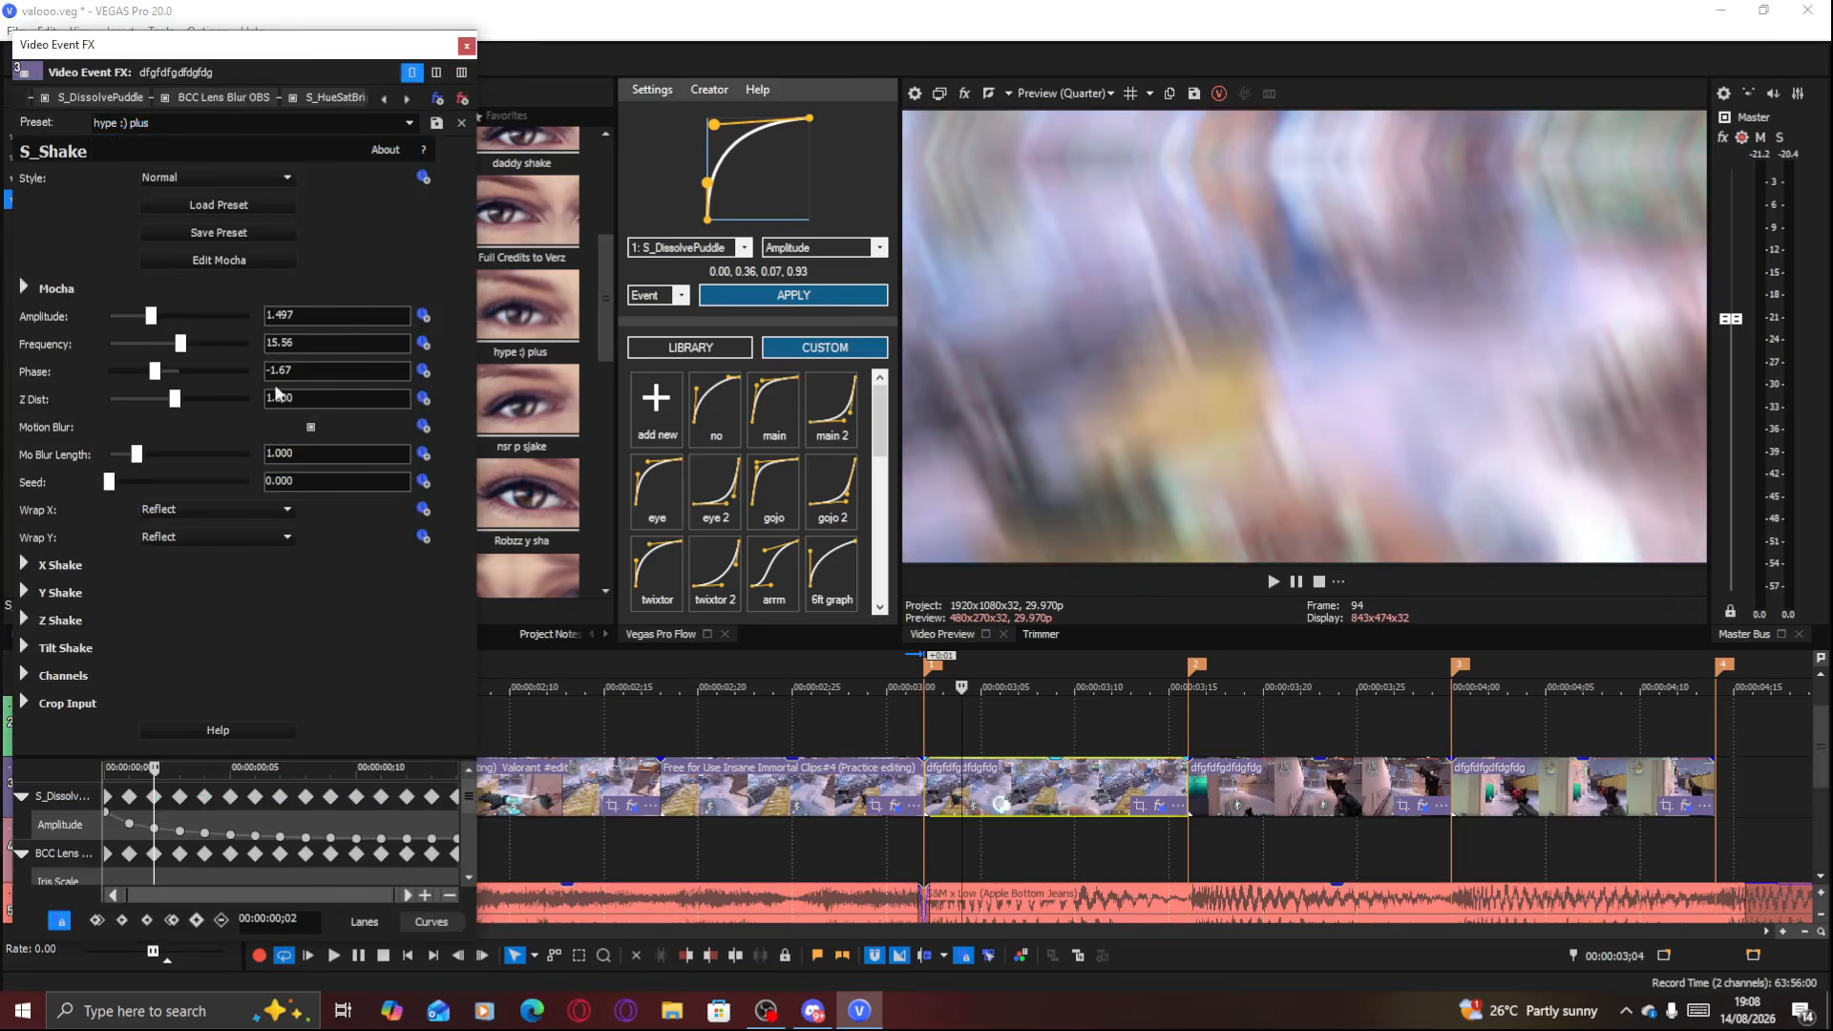
Examine the S_Shake effect's X Shake, Y Shake and Z Shake parameters in the widened effect view
{"action": "left_click", "coordinate": [462, 74]}
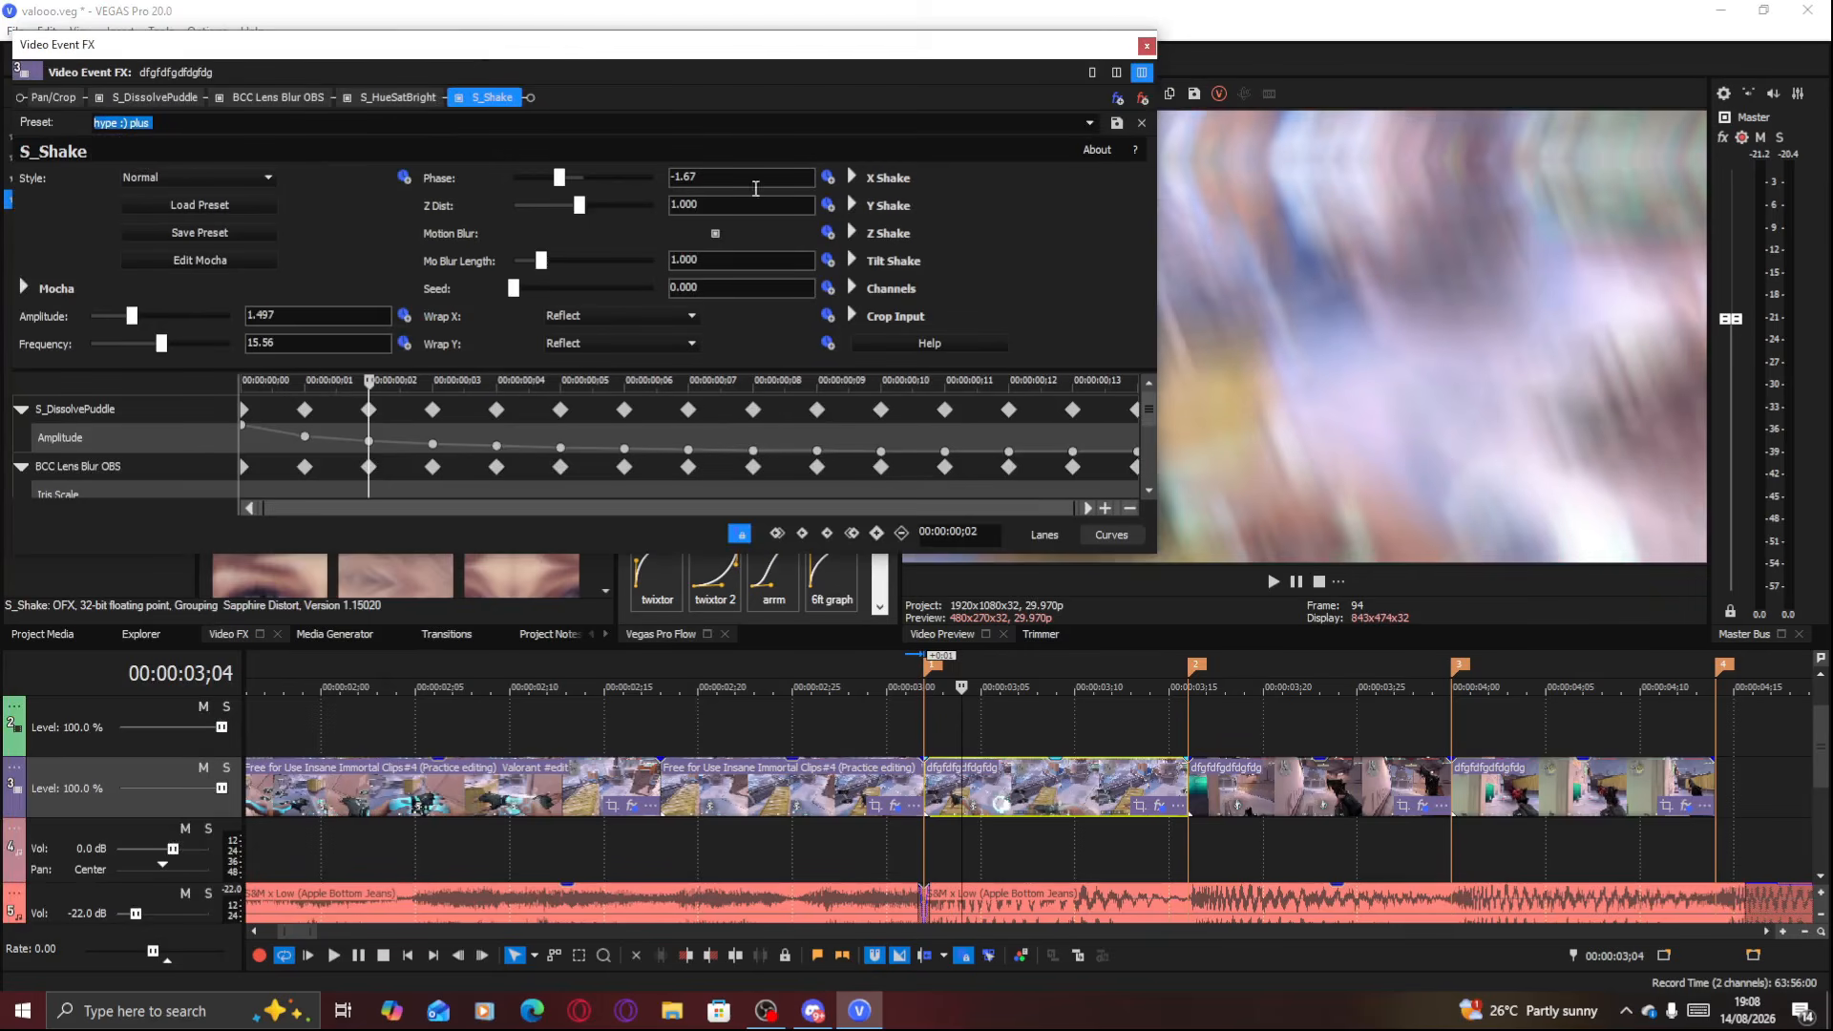
{"action": "left_click", "coordinate": [852, 233]}
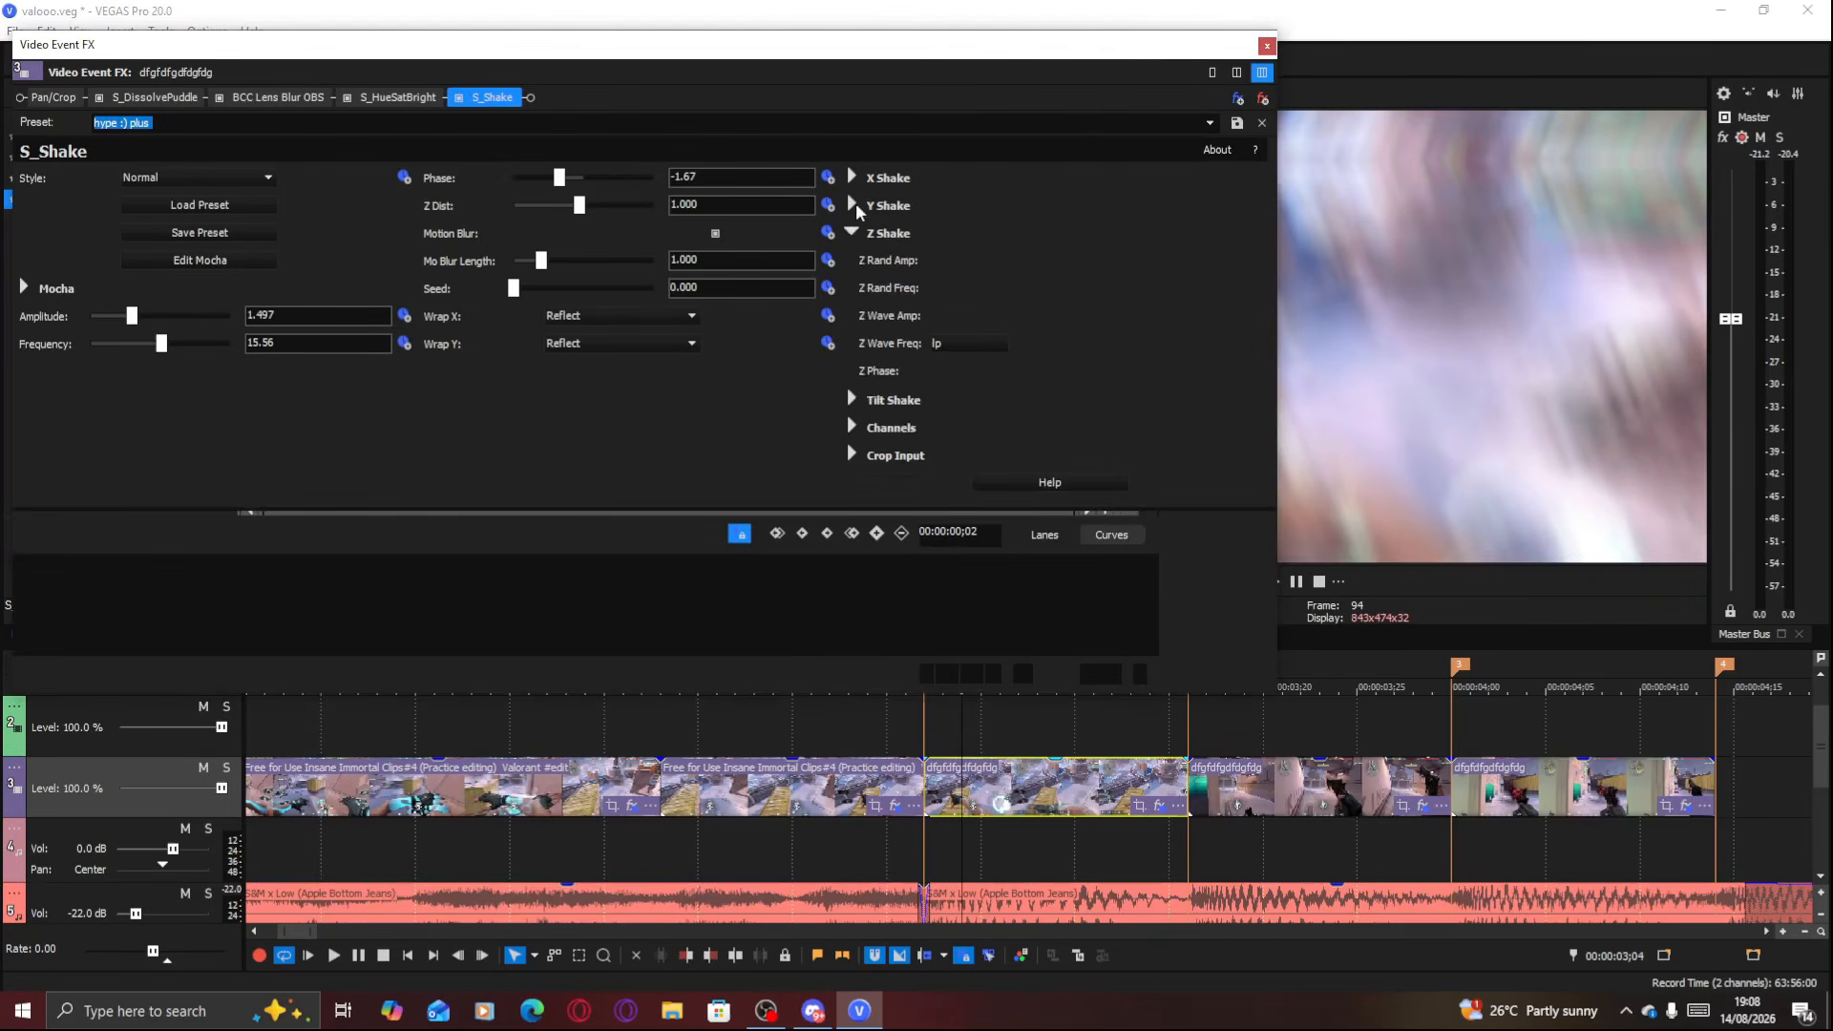
{"action": "left_click", "coordinate": [853, 206]}
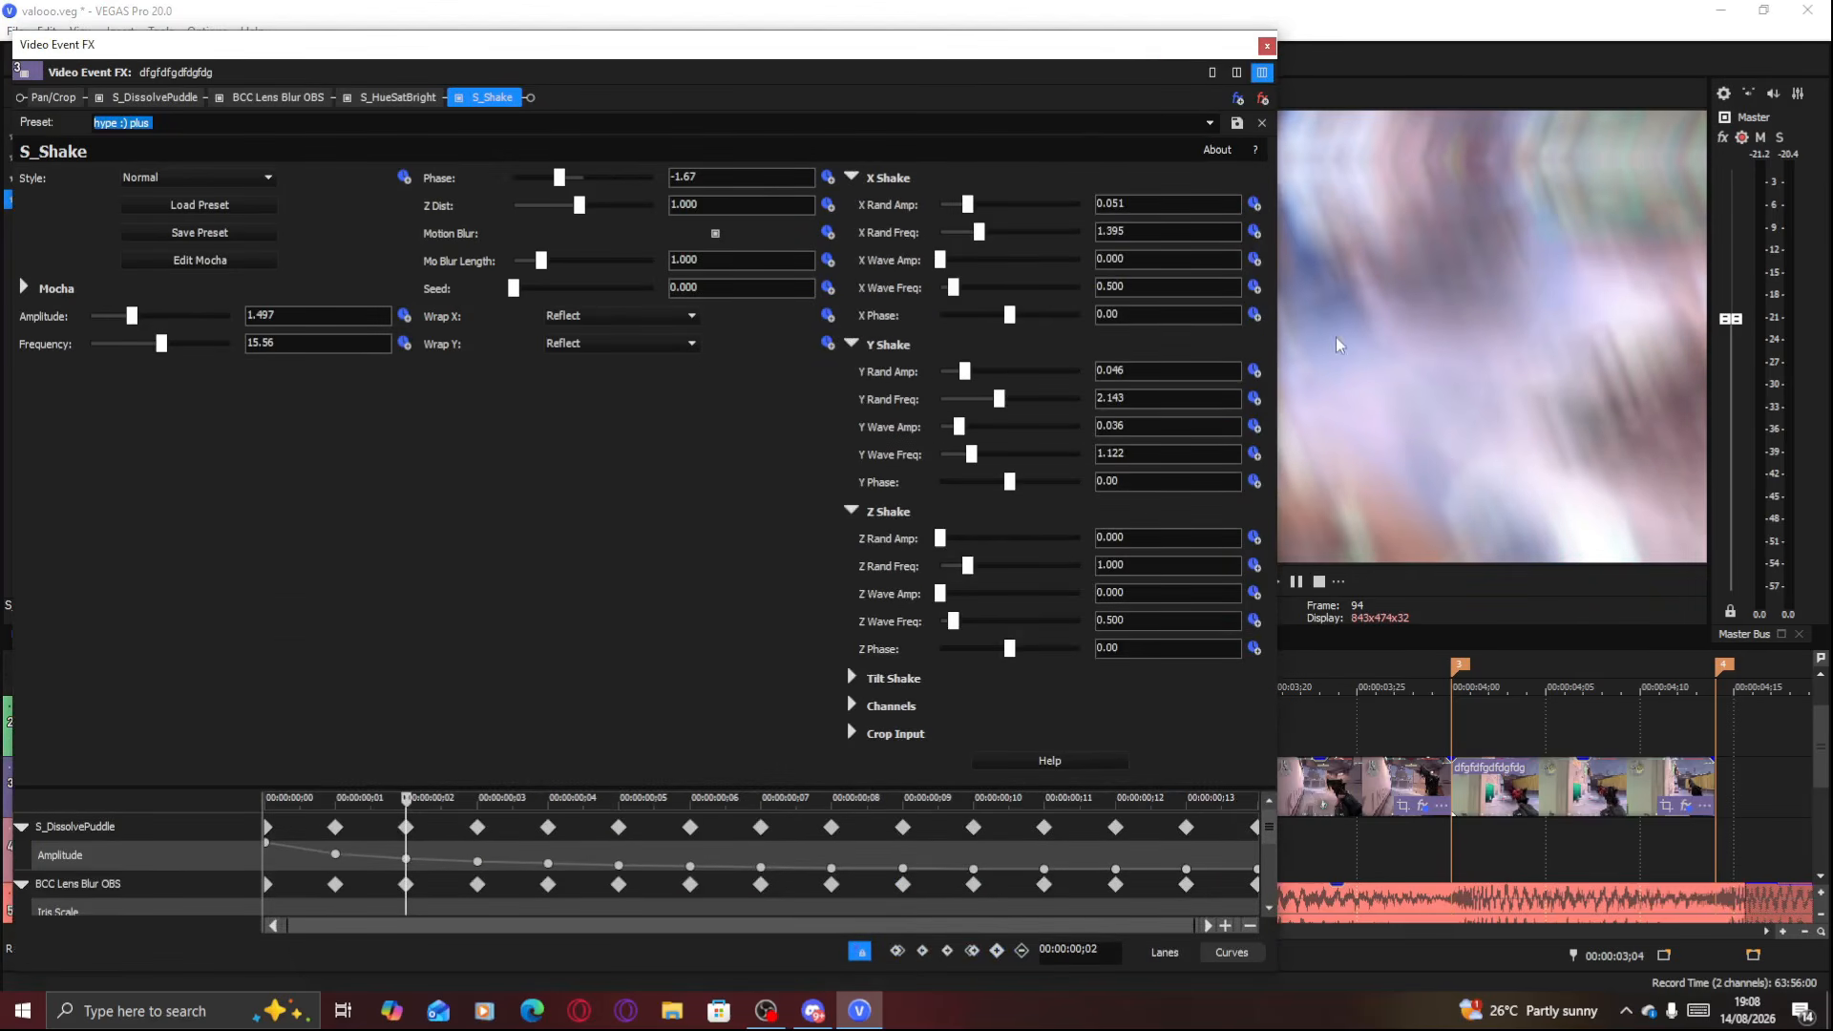
{"action": "left_click", "coordinate": [1211, 73]}
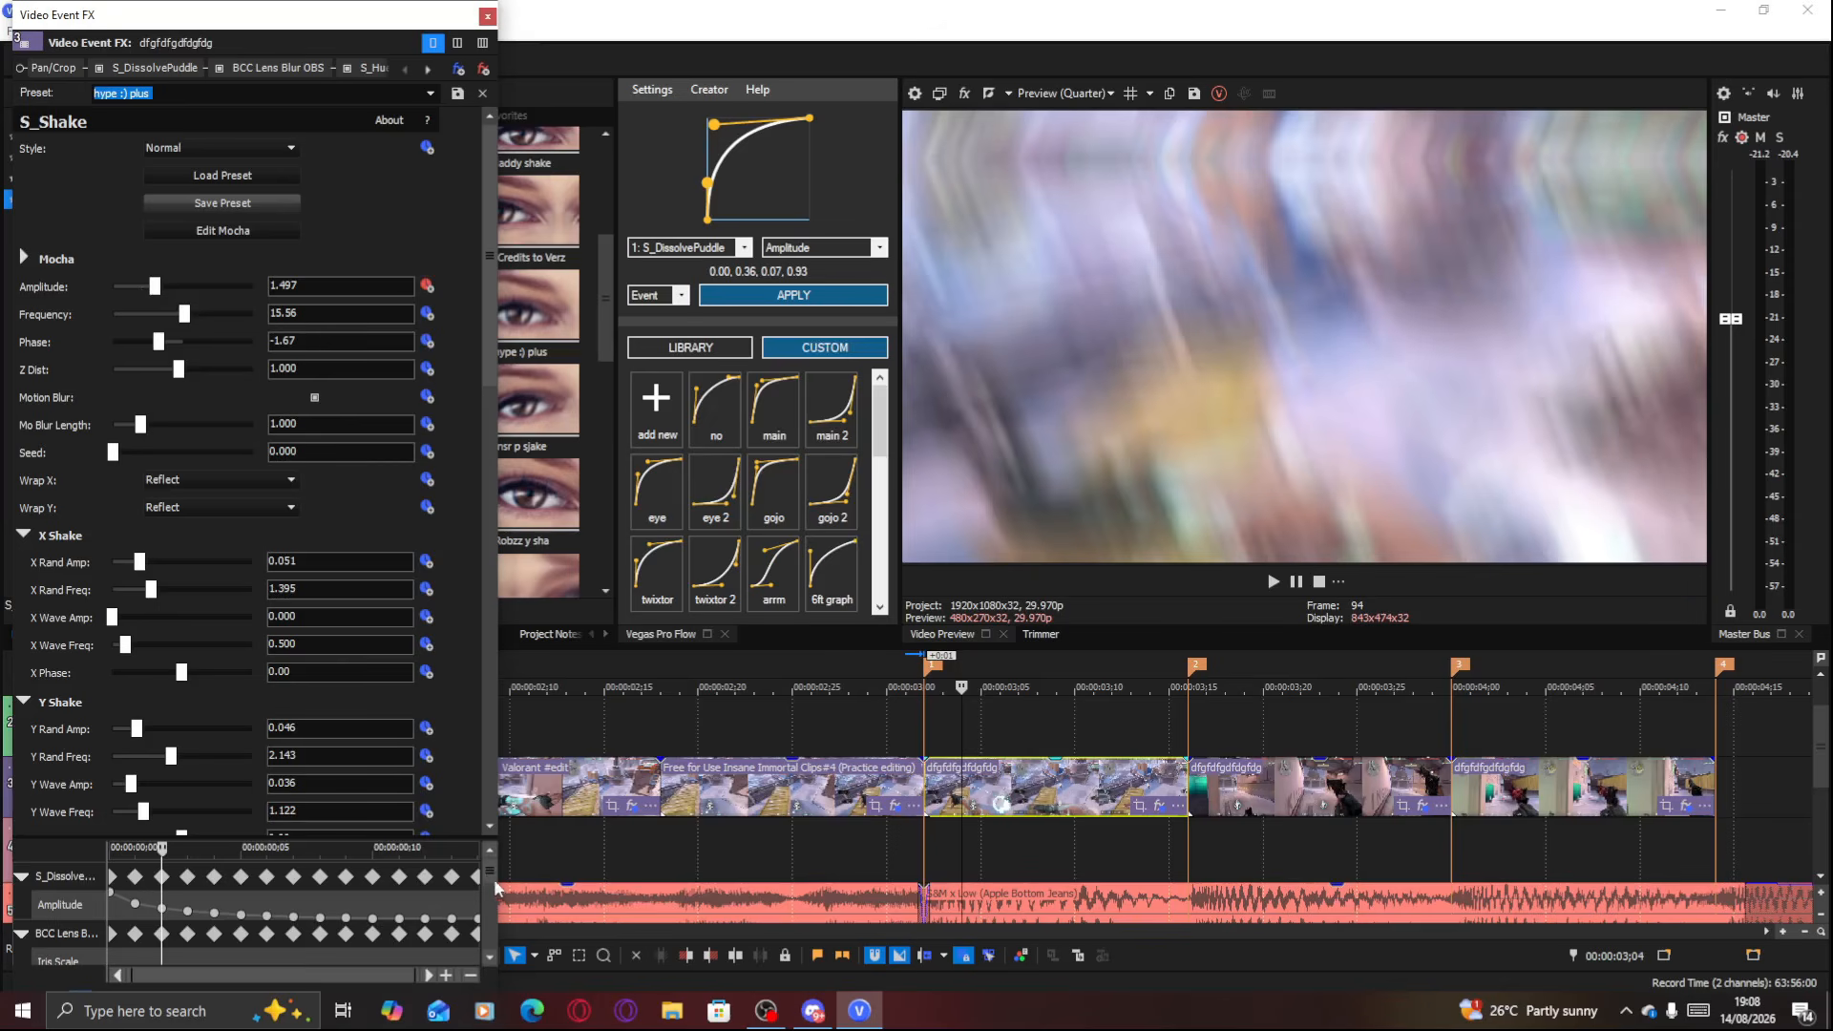
Animate the first nested clip's S_Shake Amplitude from 1.497 to its minimum at the clip's end
{"action": "left_click_drag", "start_coordinate": [489, 874], "coordinate": [488, 938]}
{"action": "left_click", "coordinate": [475, 933]}
{"action": "left_click_drag", "start_coordinate": [160, 291], "coordinate": [78, 328]}
Ease the first nested clip's S_Shake Amplitude with a 0.15, 0.83, 0.03, 0.95 curve
{"action": "left_click", "coordinate": [1015, 808]}
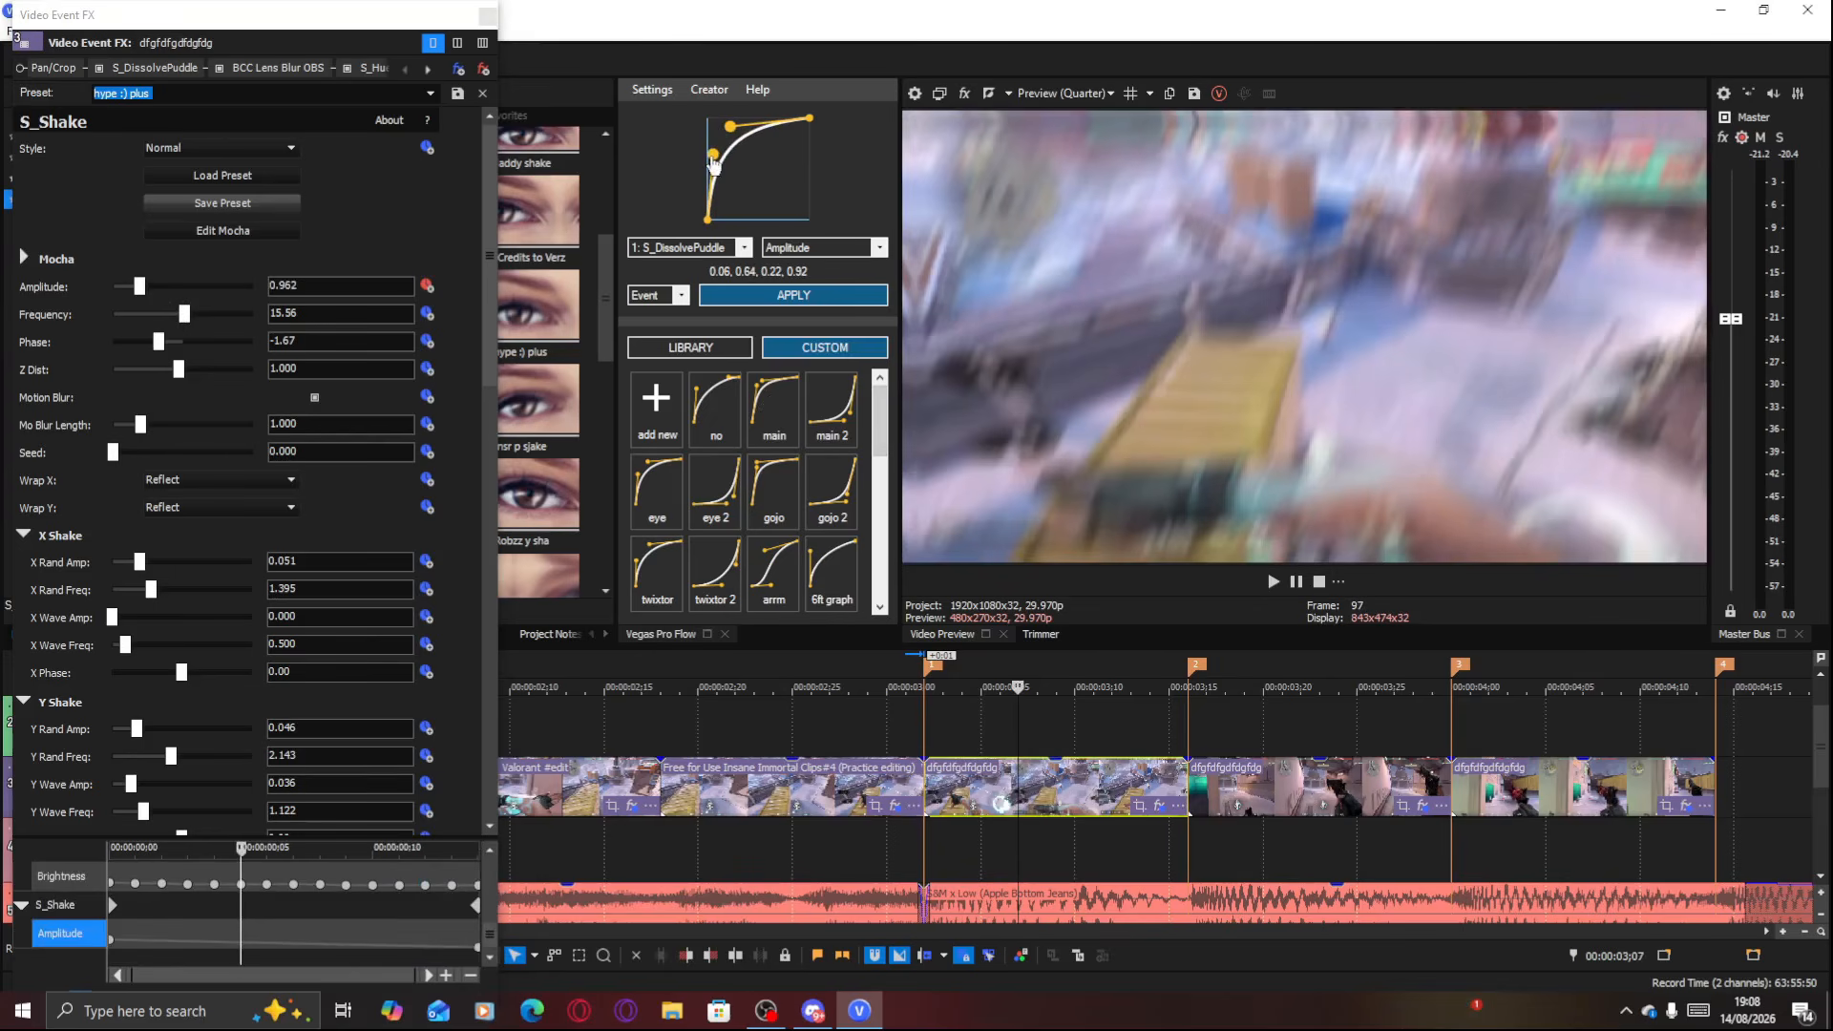
{"action": "left_click_drag", "start_coordinate": [730, 133], "coordinate": [702, 131]}
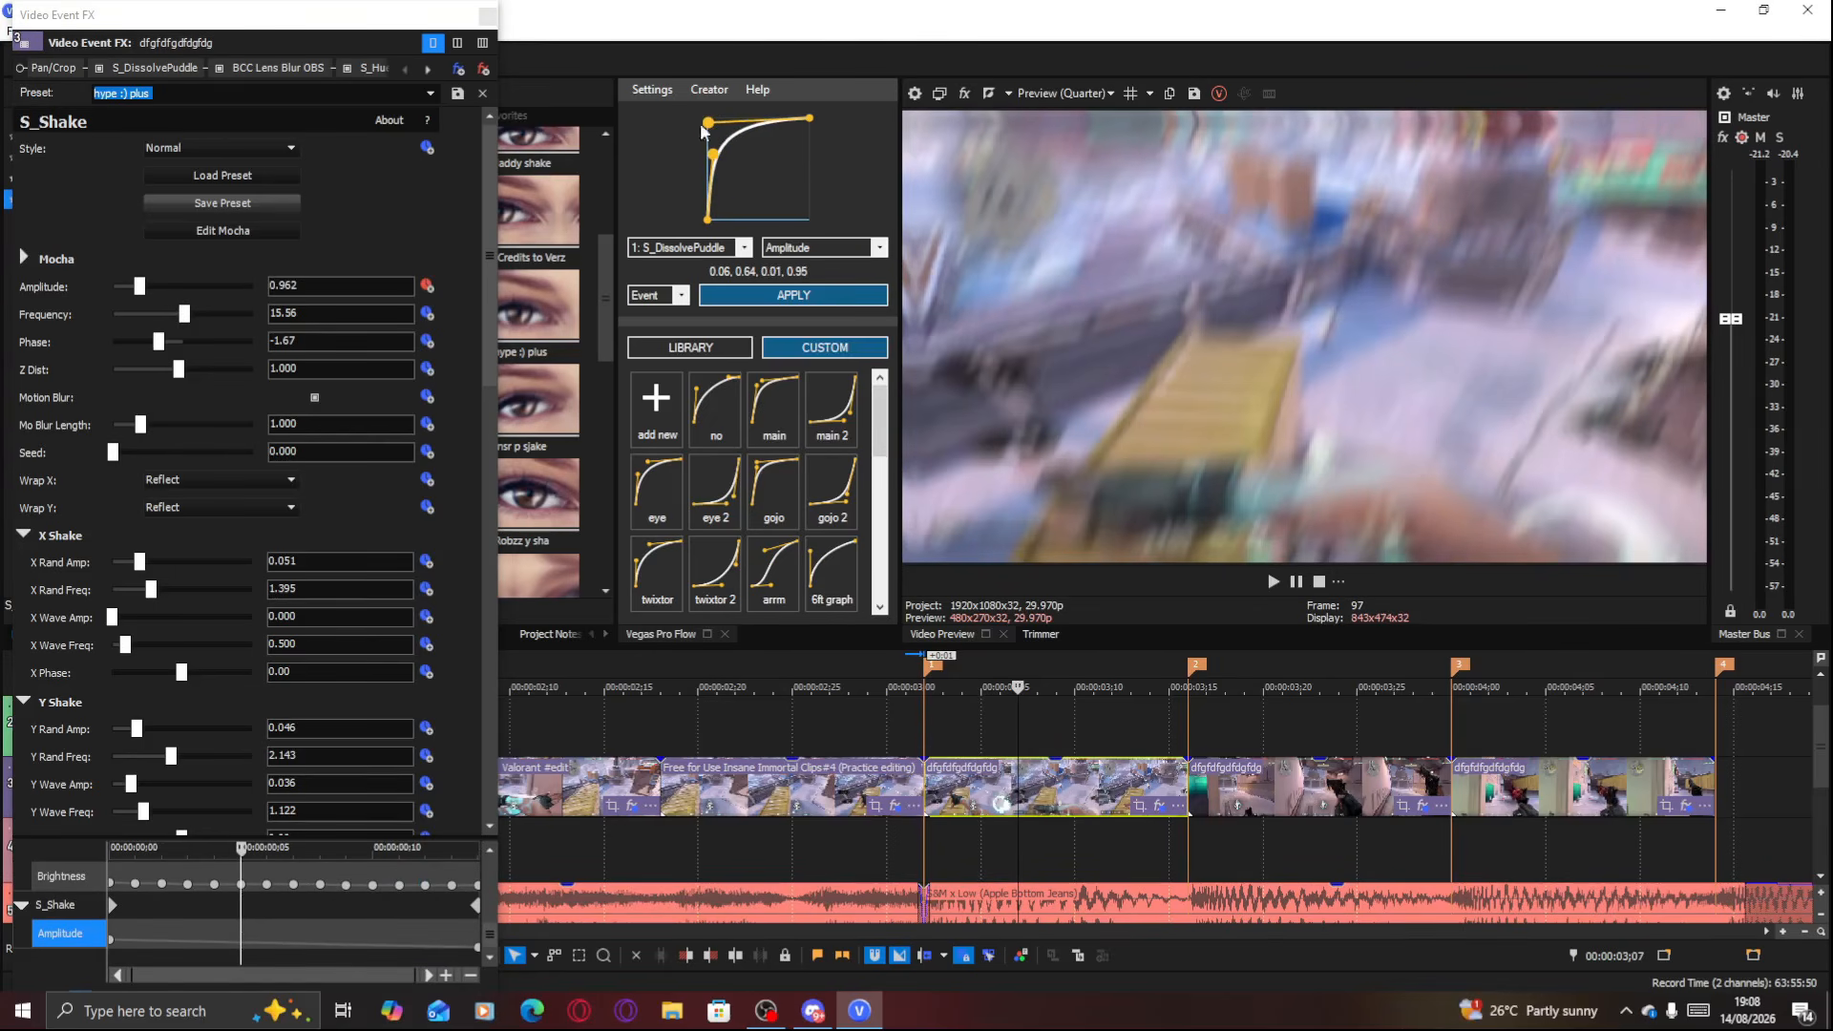
{"action": "left_click", "coordinate": [709, 249]}
{"action": "left_click", "coordinate": [714, 352]}
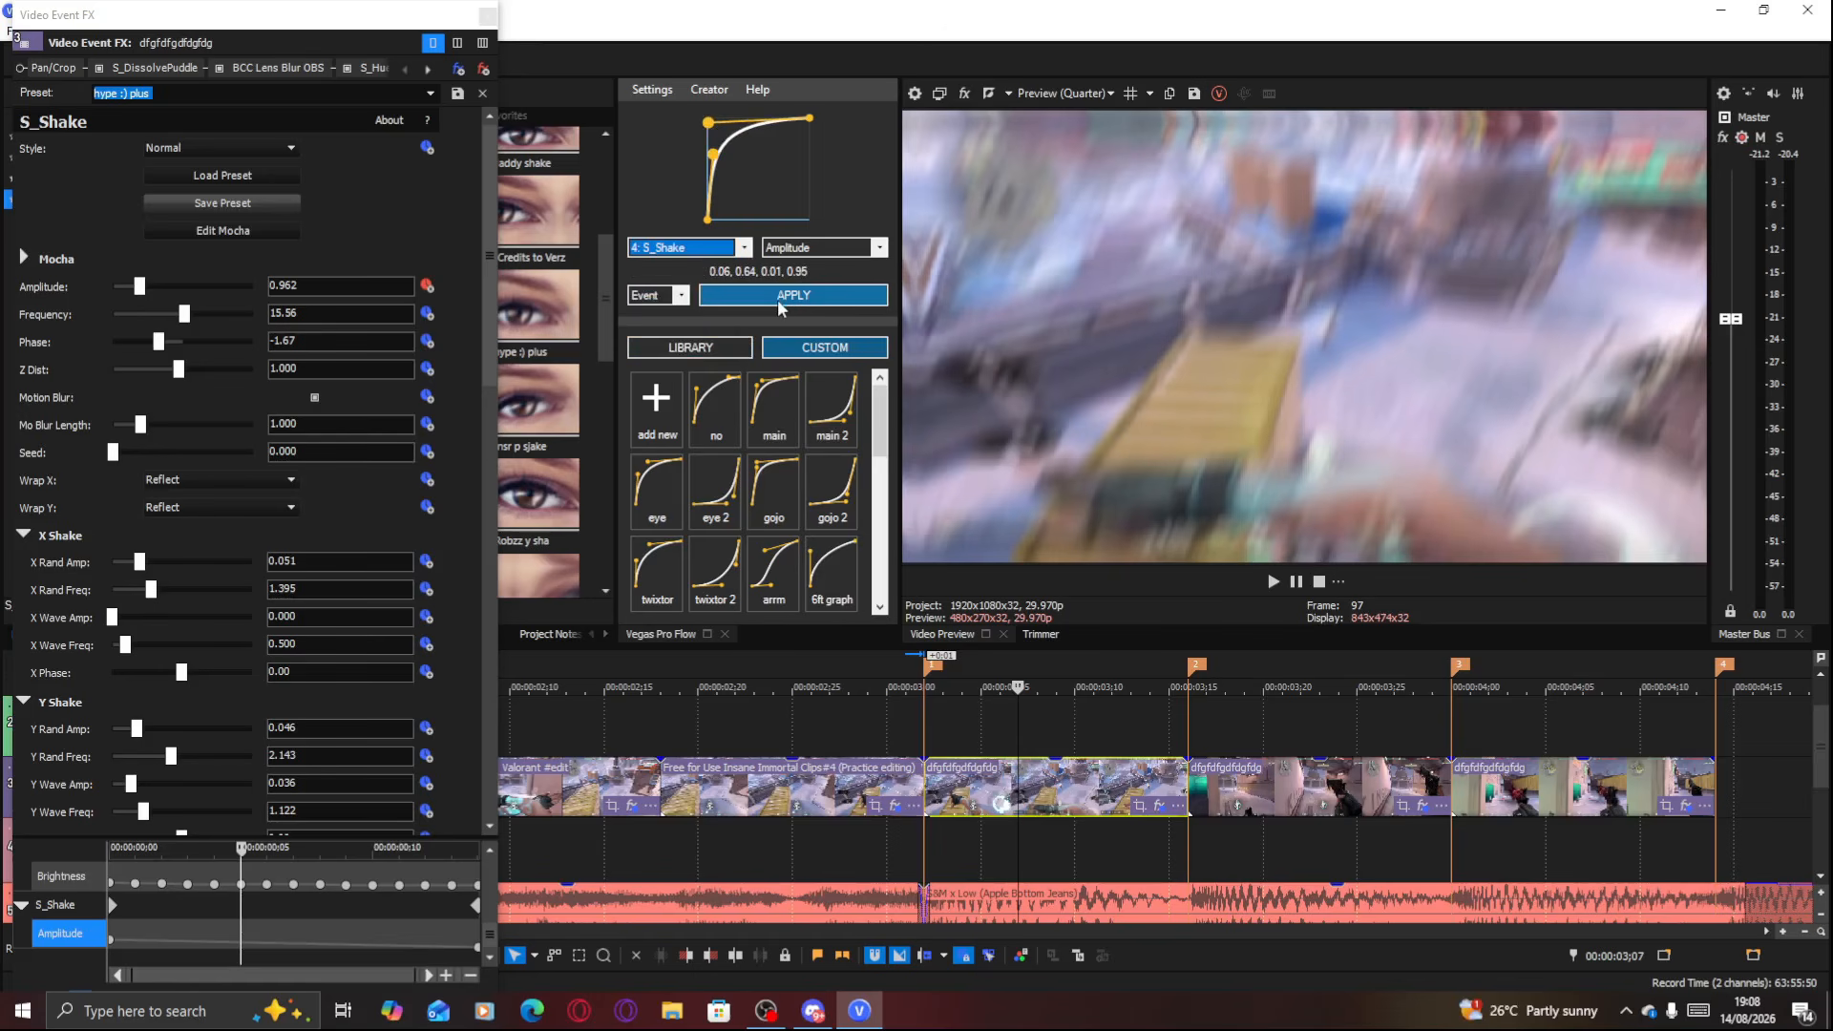
{"action": "left_click_drag", "start_coordinate": [712, 153], "coordinate": [723, 143]}
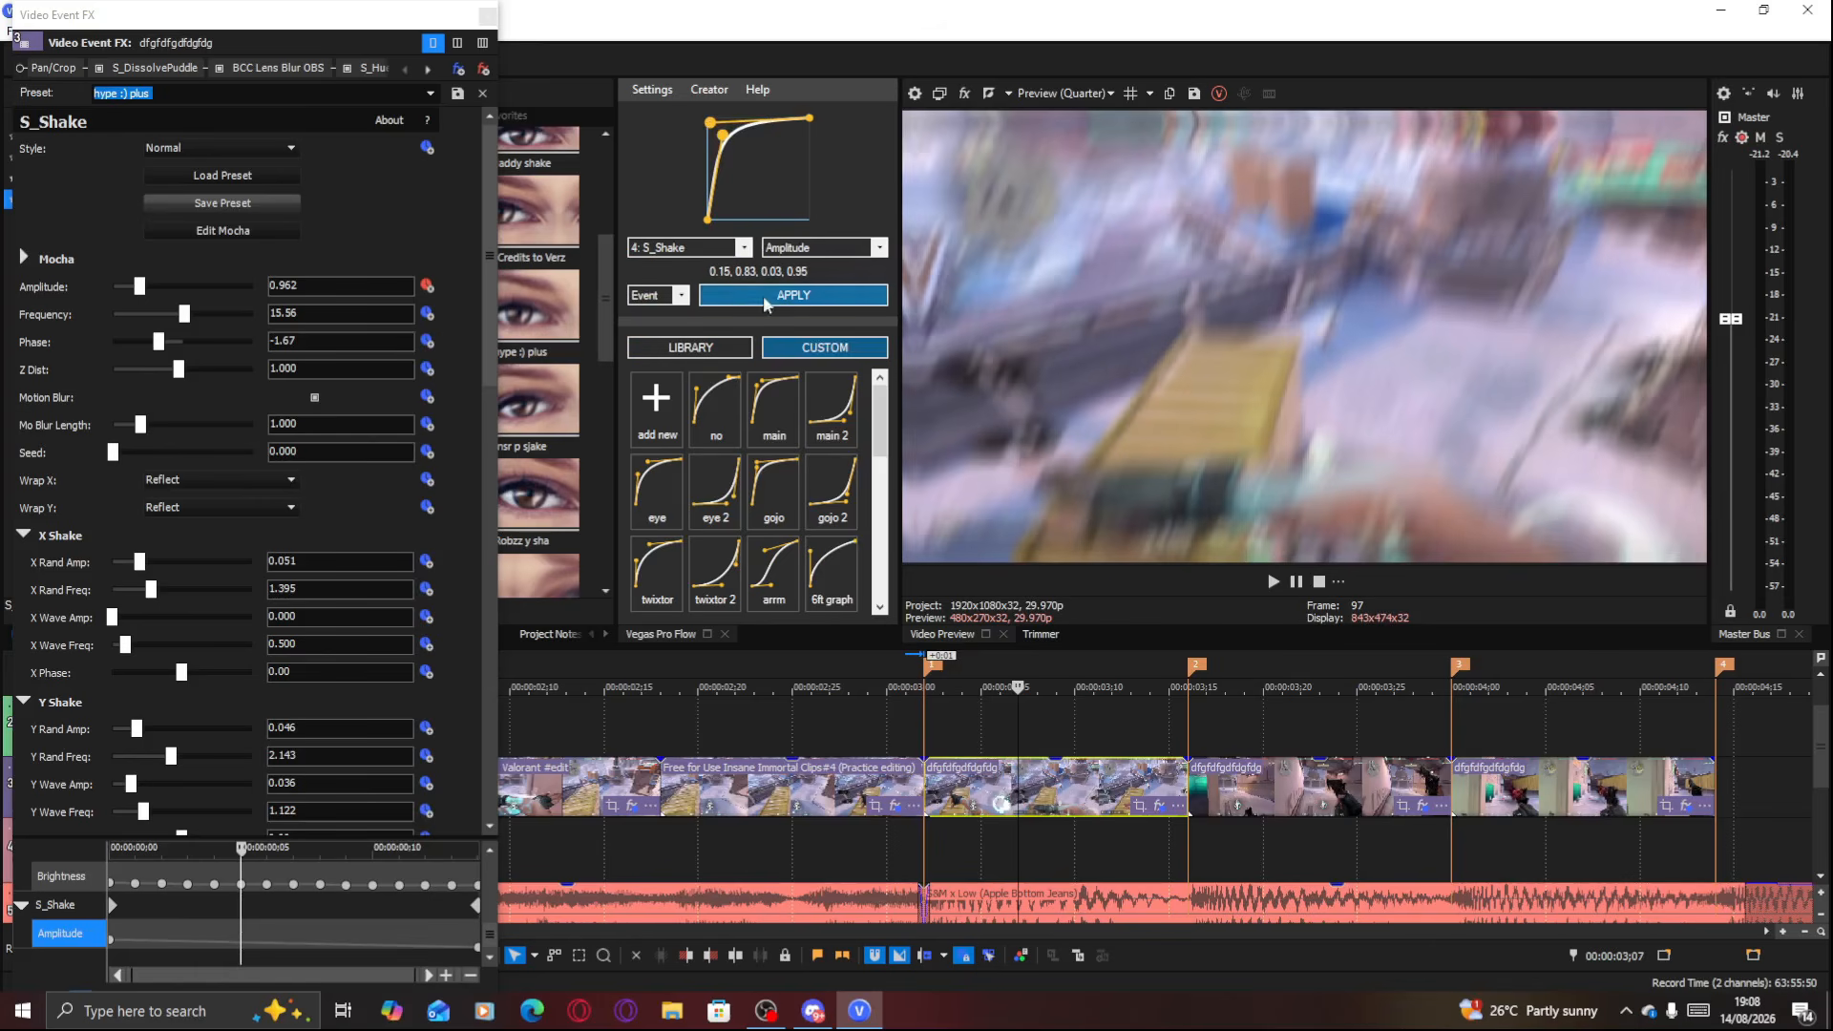
{"action": "left_click", "coordinate": [793, 295]}
Play back the cut into the first nested clip twice to check the eased shake
{"action": "left_click", "coordinate": [863, 714]}
{"action": "key", "text": "space"}
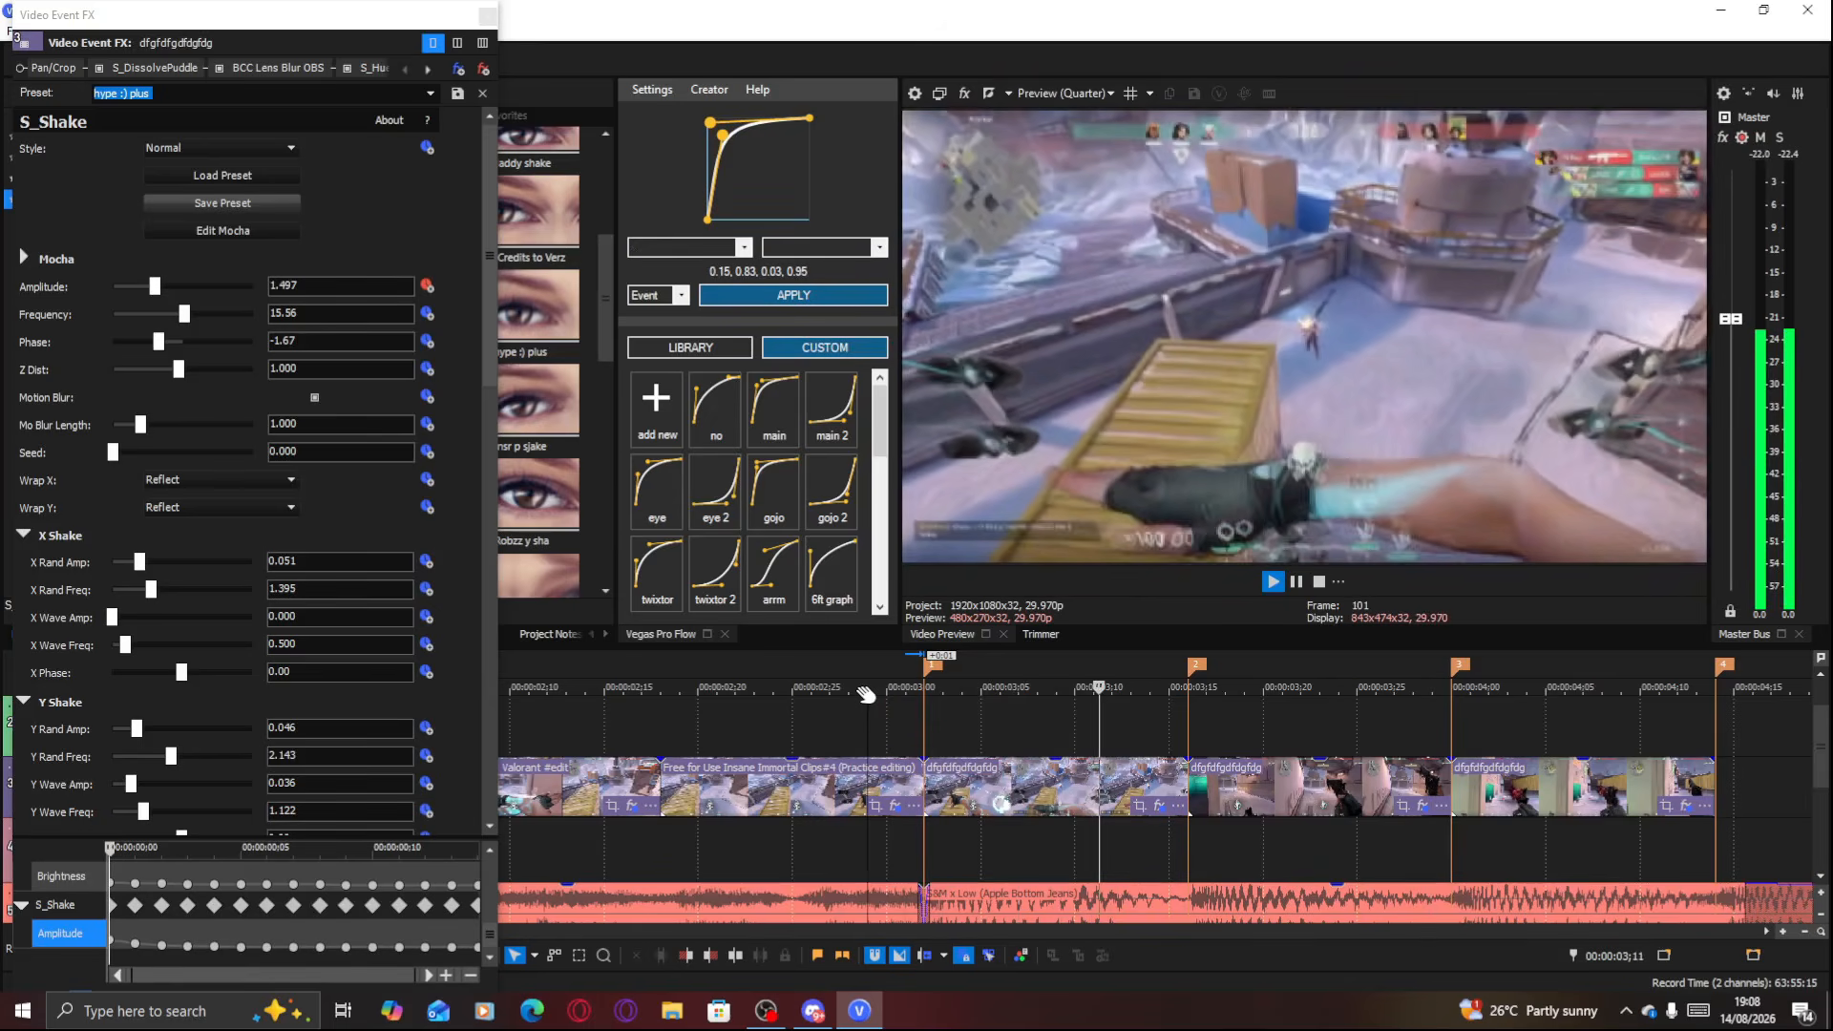
{"action": "key", "text": "space"}
{"action": "left_click", "coordinate": [800, 720]}
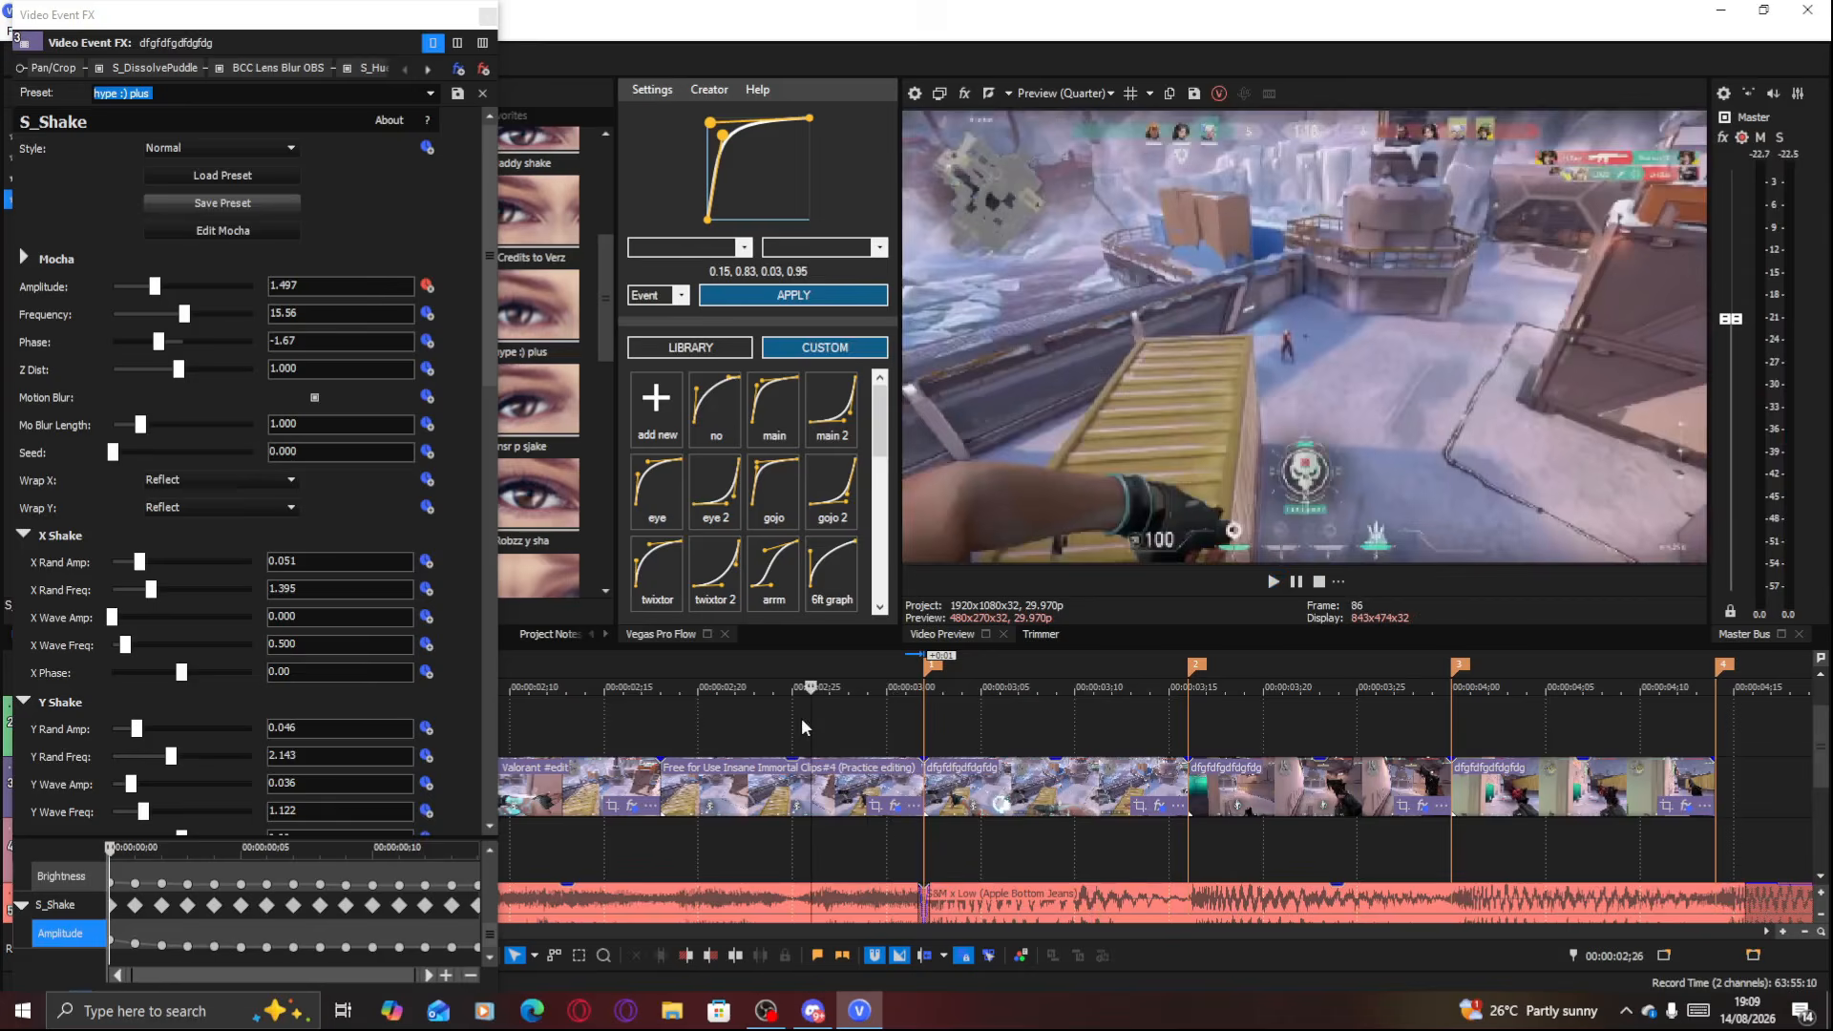
{"action": "key", "text": "space"}
{"action": "left_click", "coordinate": [998, 792]}
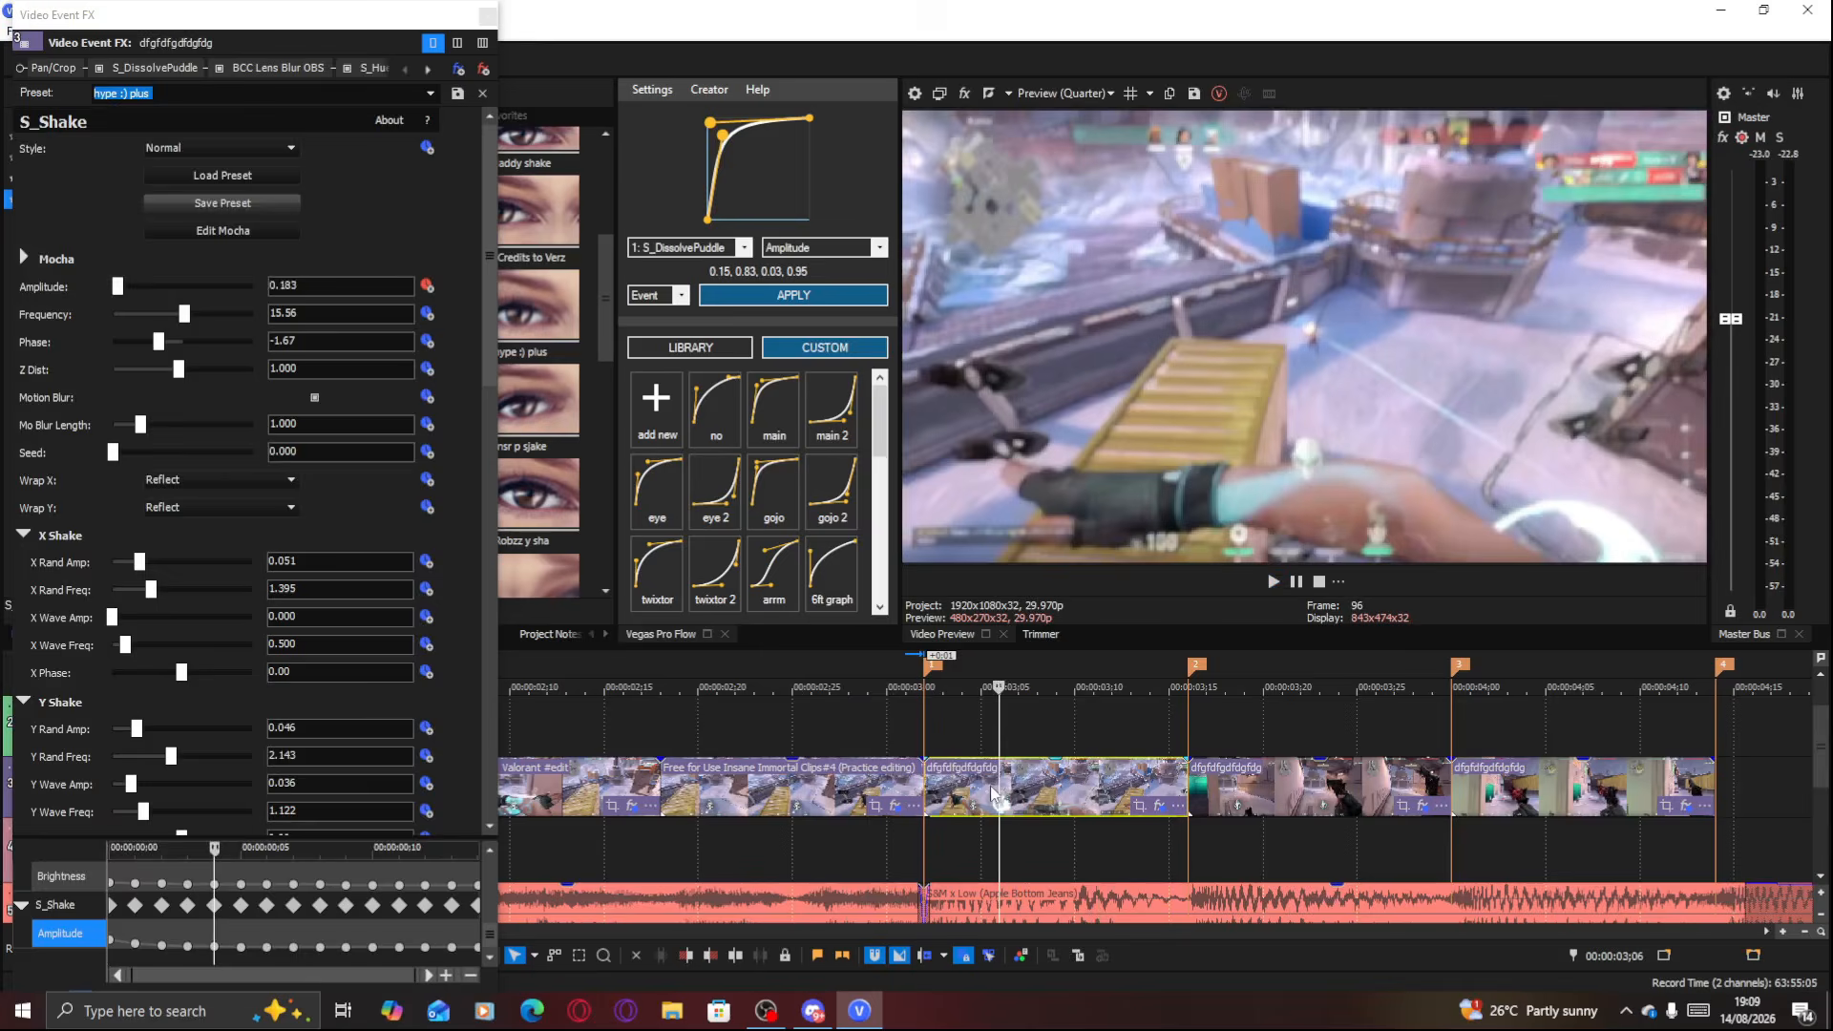
Undo the last S_Shake easing and add an Amplitude keyframe of 0.680 one frame into the first nested clip
{"action": "key", "text": "ctrl+z"}
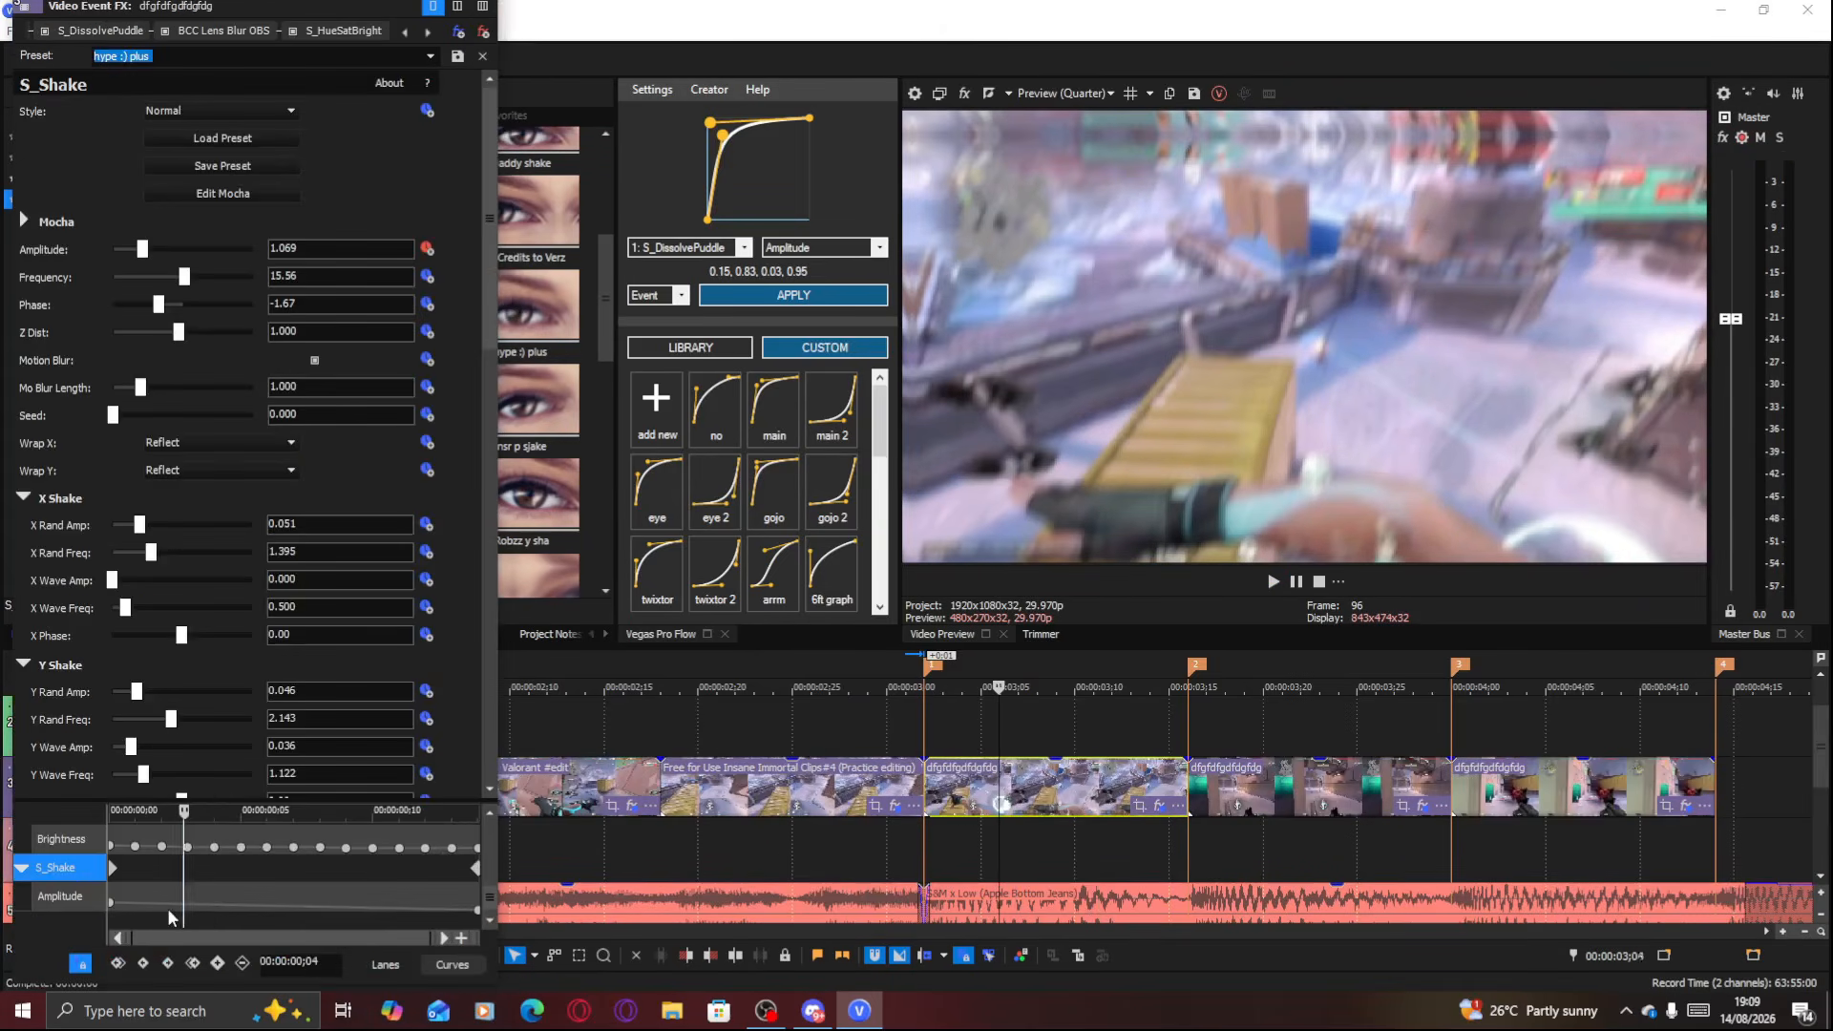
{"action": "left_click", "coordinate": [136, 899]}
{"action": "left_click", "coordinate": [133, 250]}
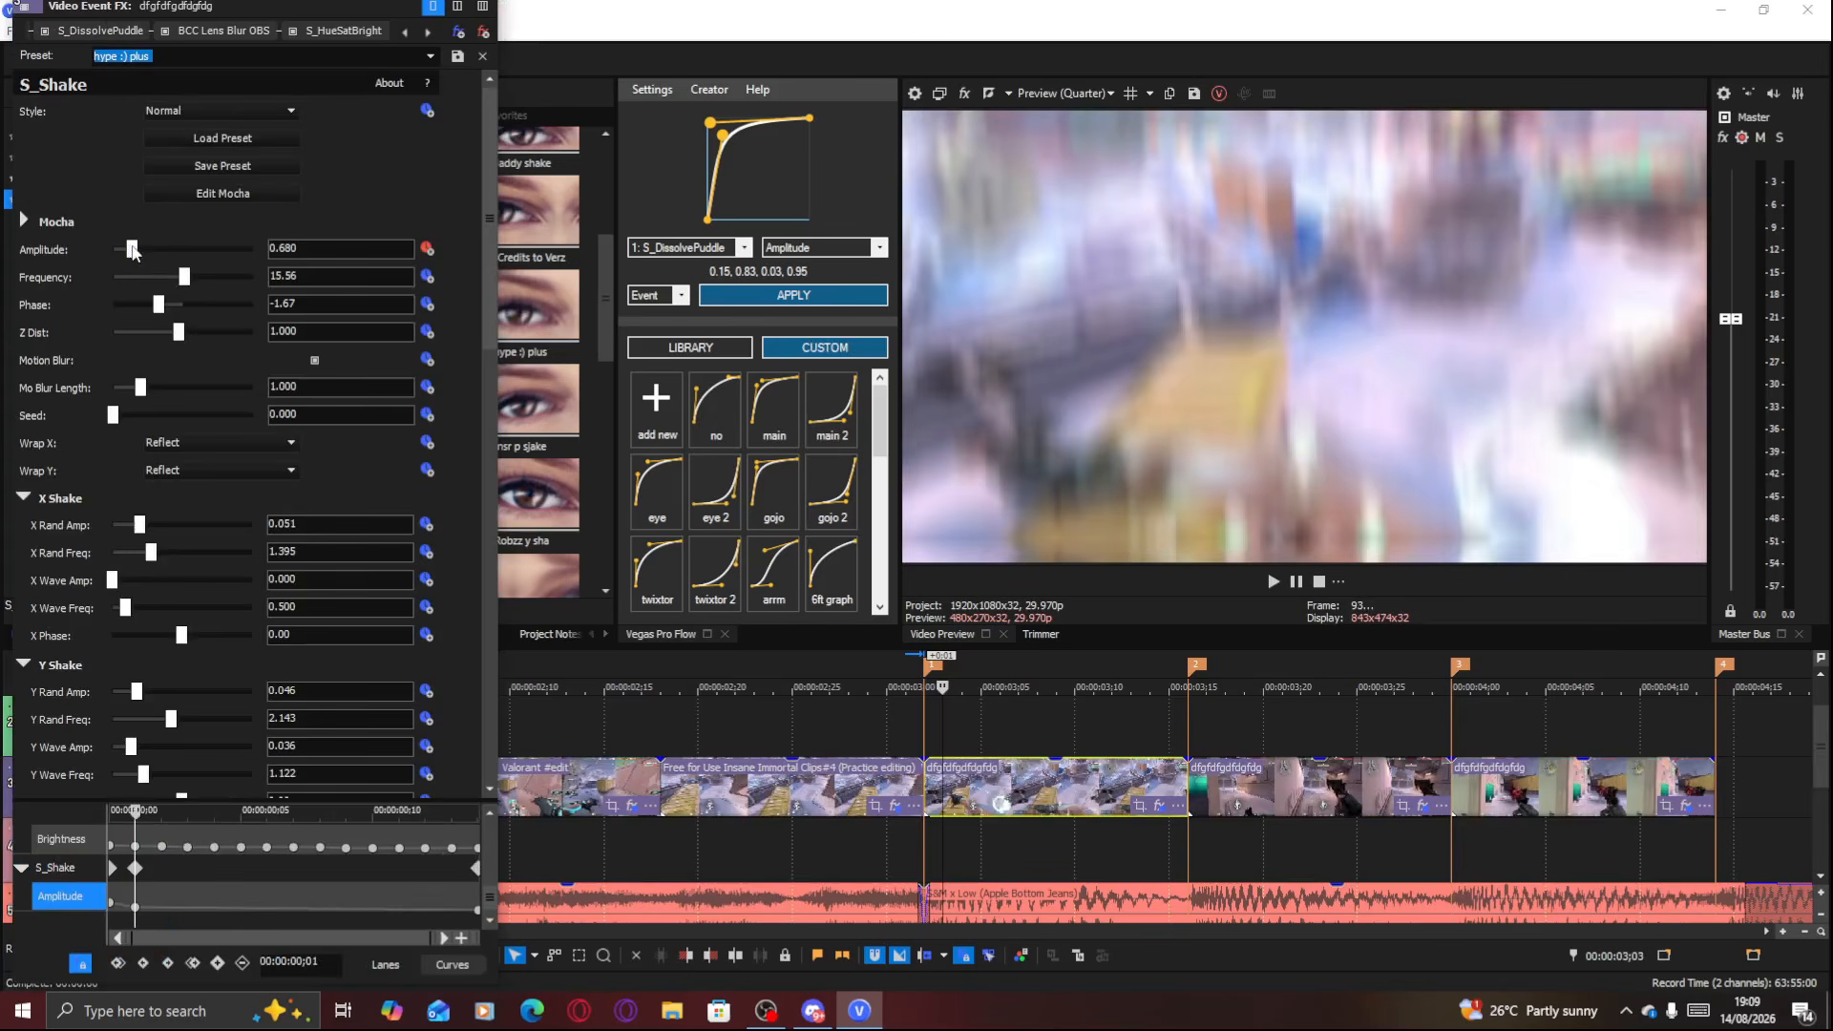
Ease the first nested clip's S_Shake Amplitude with a 0.00, 0.96, 0.03, 0.95 curve
{"action": "left_click", "coordinate": [1017, 806]}
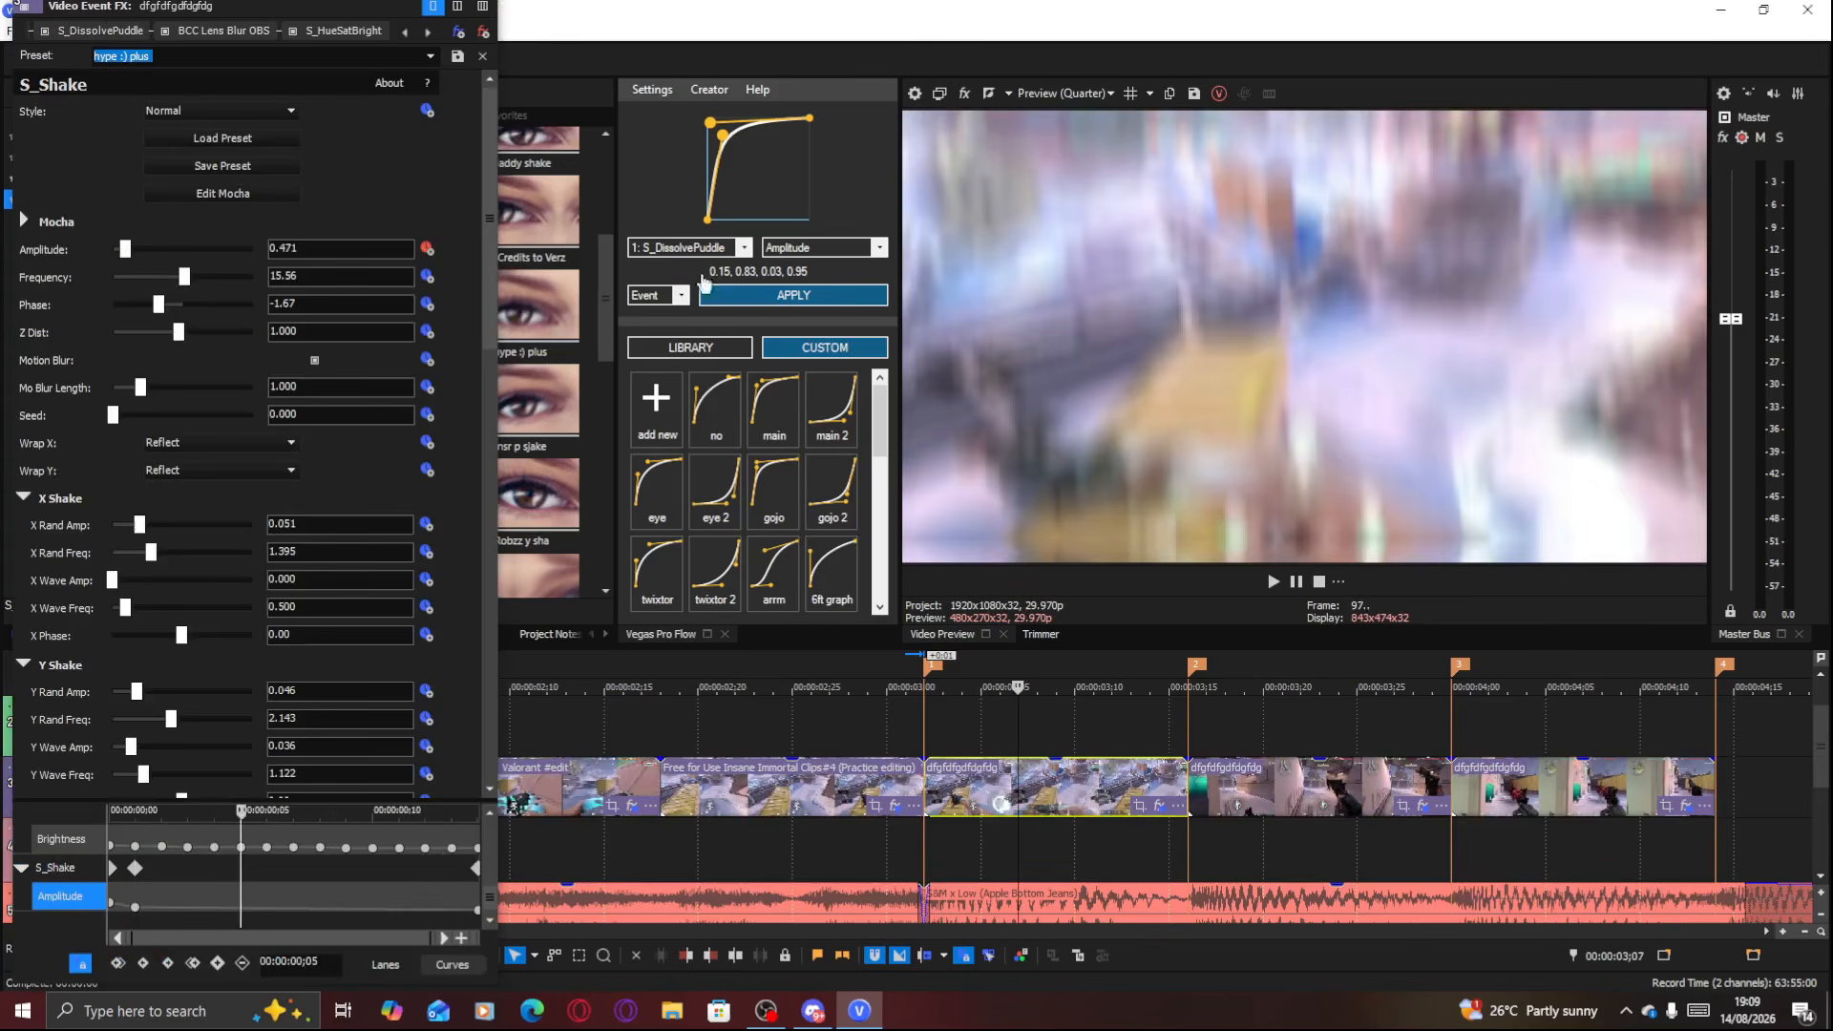
{"action": "left_click", "coordinate": [743, 247]}
{"action": "left_click", "coordinate": [704, 349]}
{"action": "left_click_drag", "start_coordinate": [722, 135], "coordinate": [707, 123]}
{"action": "left_click", "coordinate": [775, 295]}
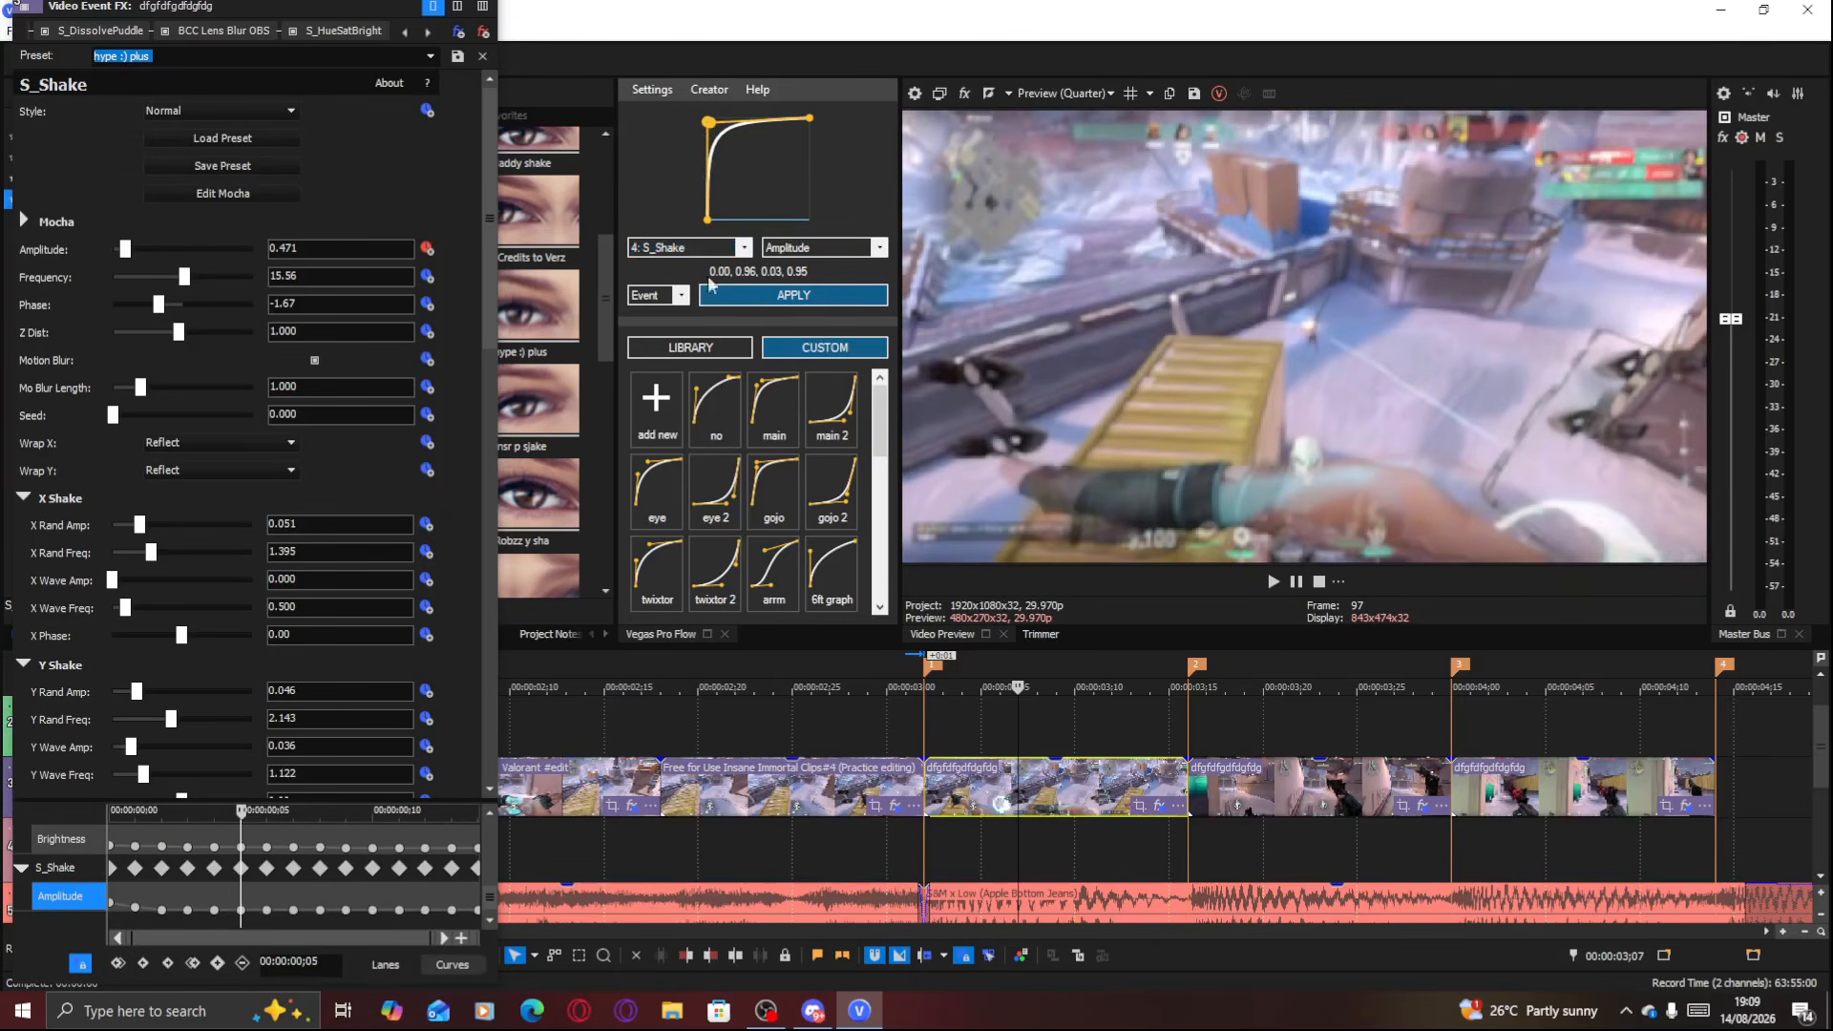
Apply the selected hype S_Shake preset to the third nested clip
{"action": "left_click_drag", "start_coordinate": [500, 10], "coordinate": [440, 9]}
{"action": "left_click", "coordinate": [425, 16]}
{"action": "left_click", "coordinate": [1713, 771]}
{"action": "double_click", "coordinate": [380, 311]}
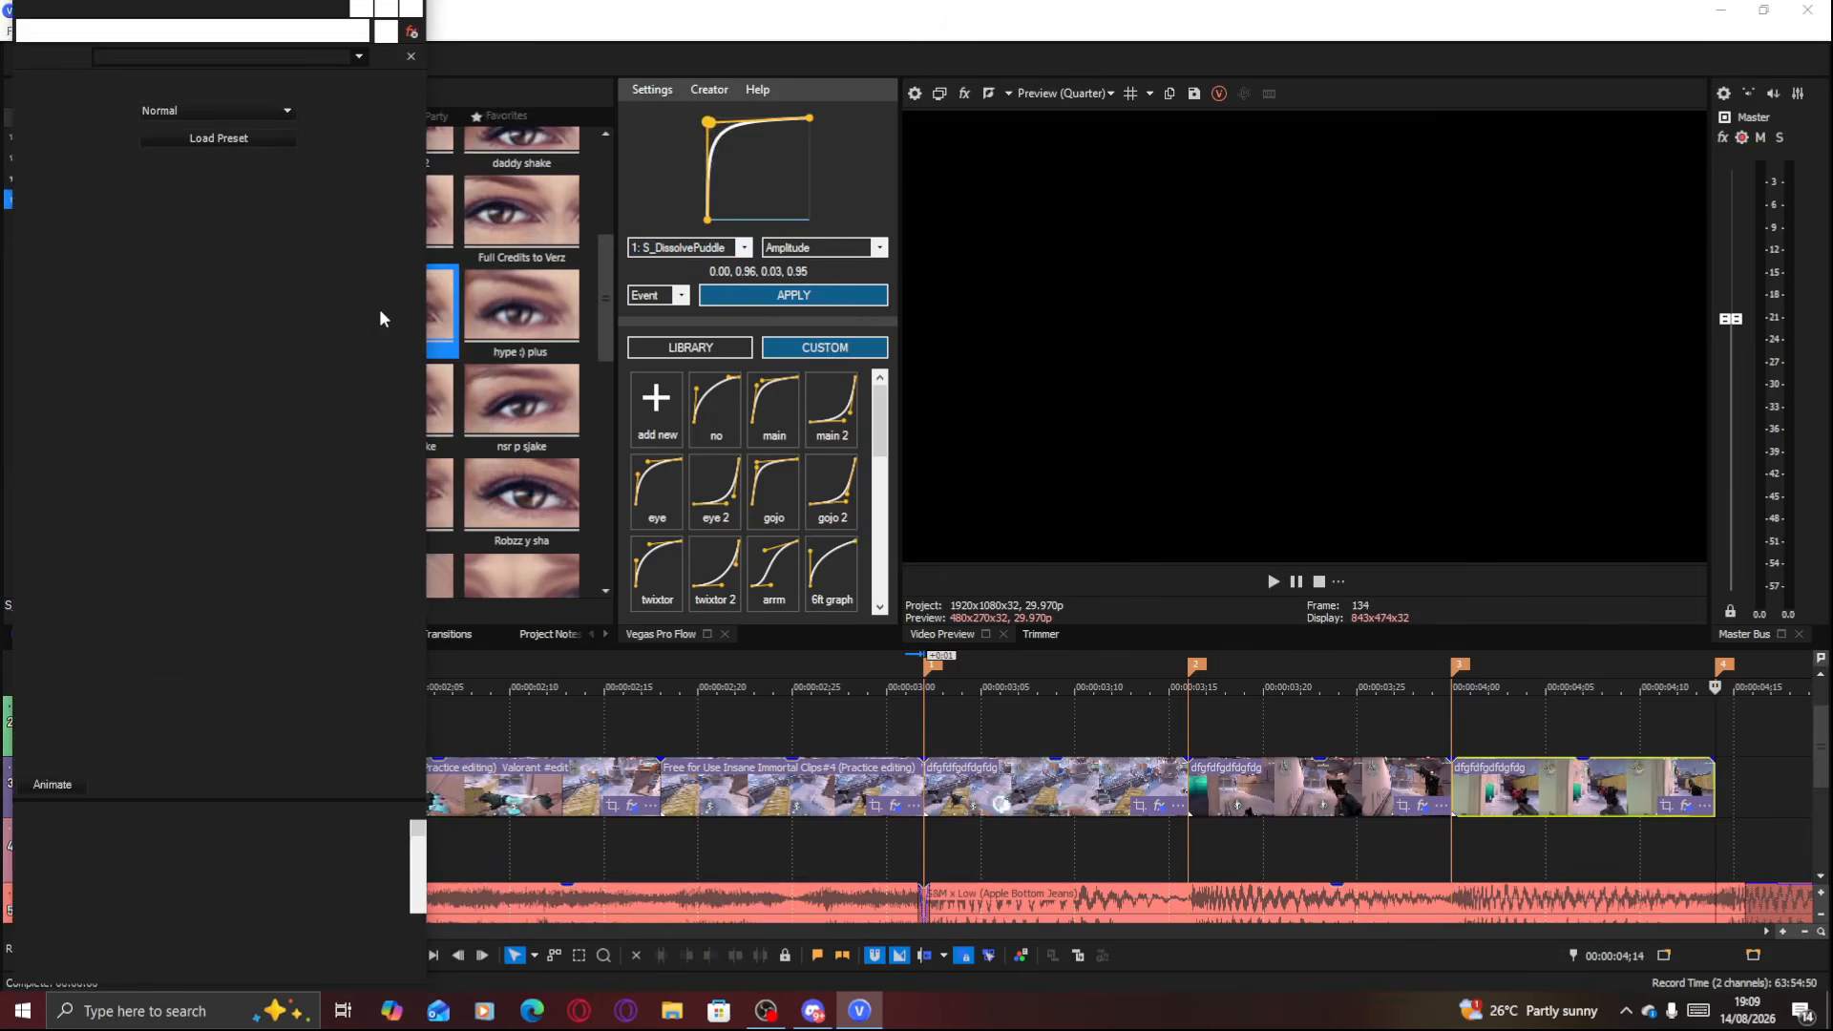
{"action": "left_click", "coordinate": [409, 92]}
{"action": "left_click", "coordinate": [389, 226]}
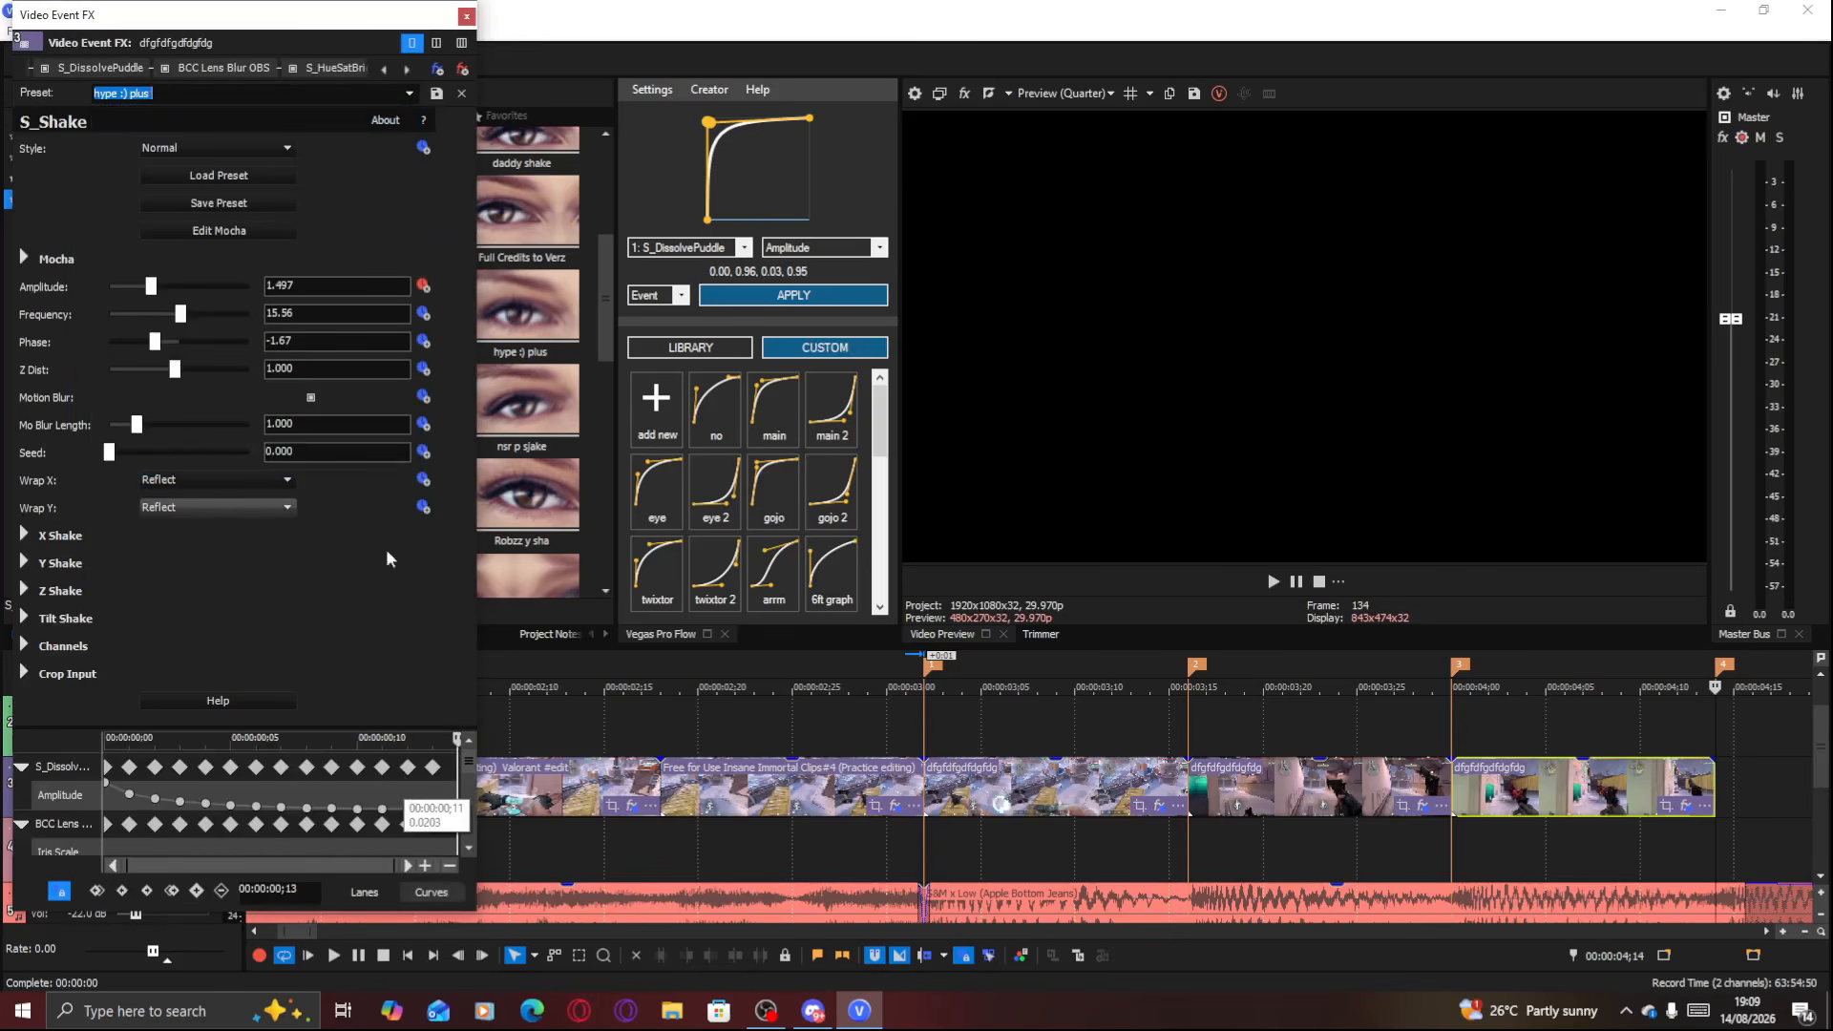
Keyframe the third nested clip's S_Shake Amplitude to 0.000 at the clip's end and lower it one frame after the start
{"action": "left_click_drag", "start_coordinate": [469, 765], "coordinate": [466, 845]}
{"action": "left_click_drag", "start_coordinate": [151, 288], "coordinate": [41, 311]}
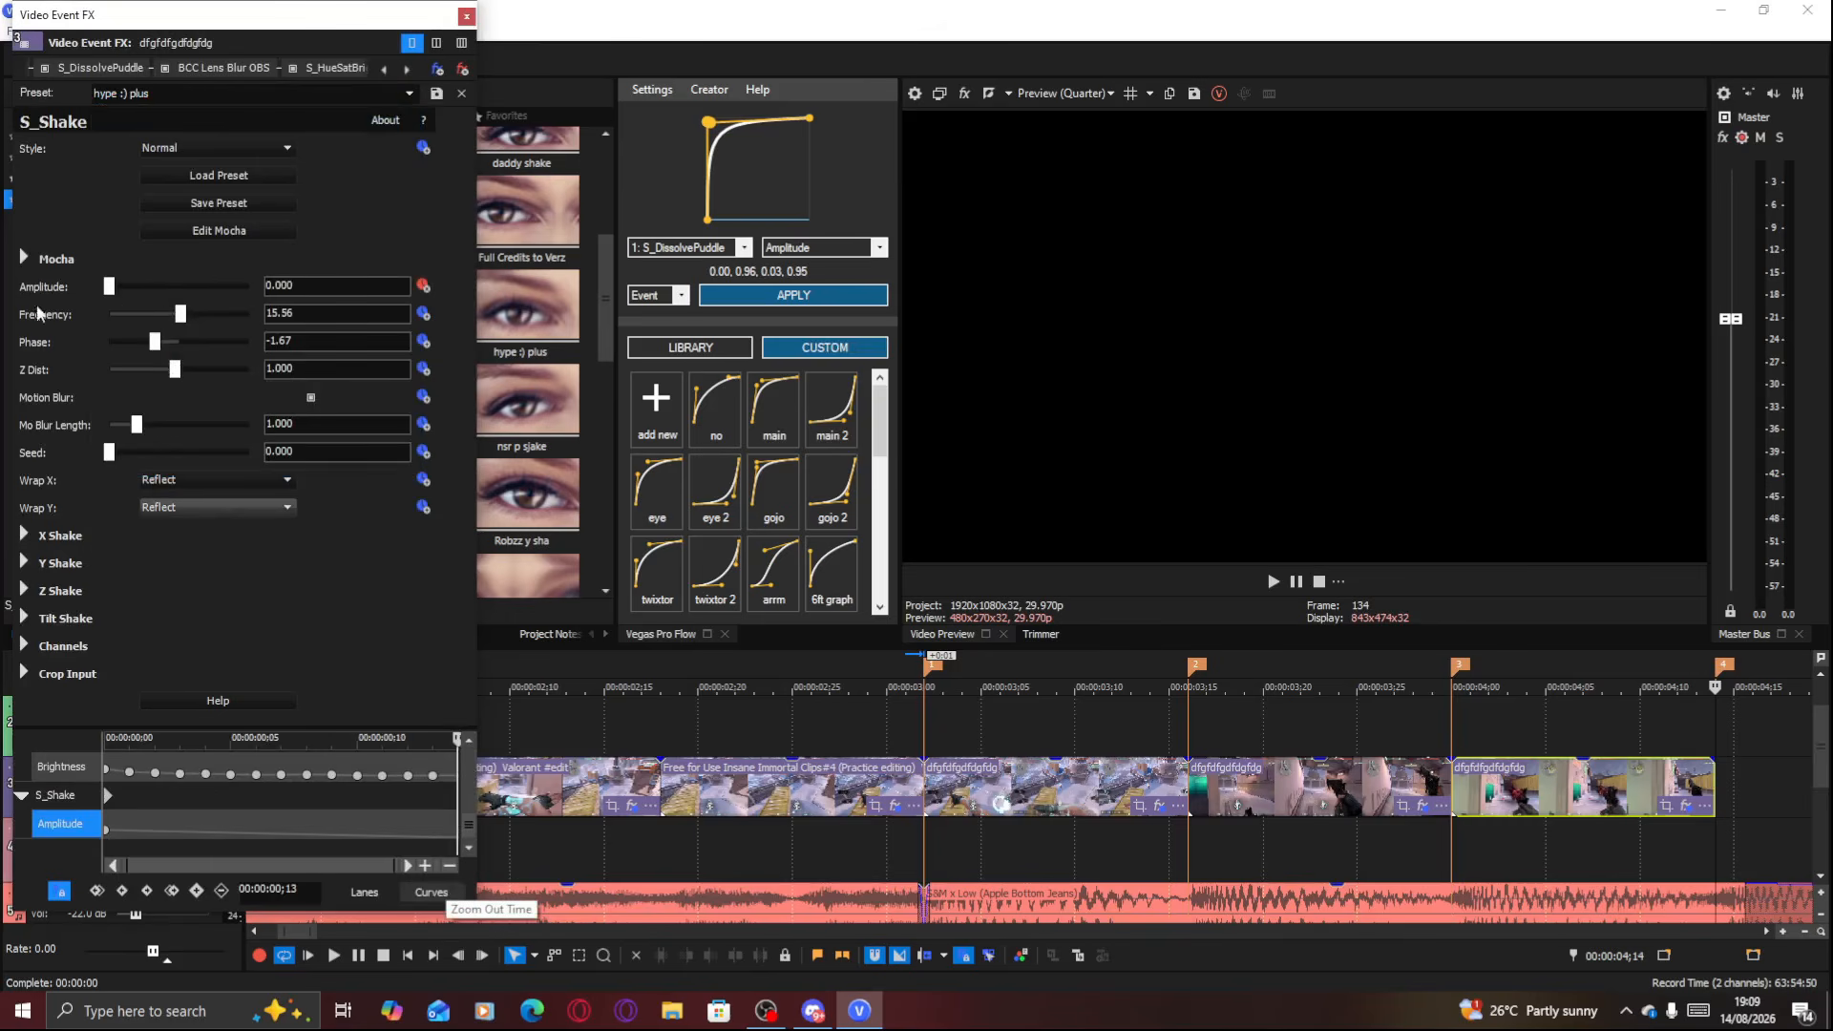
{"action": "left_click", "coordinate": [130, 811]}
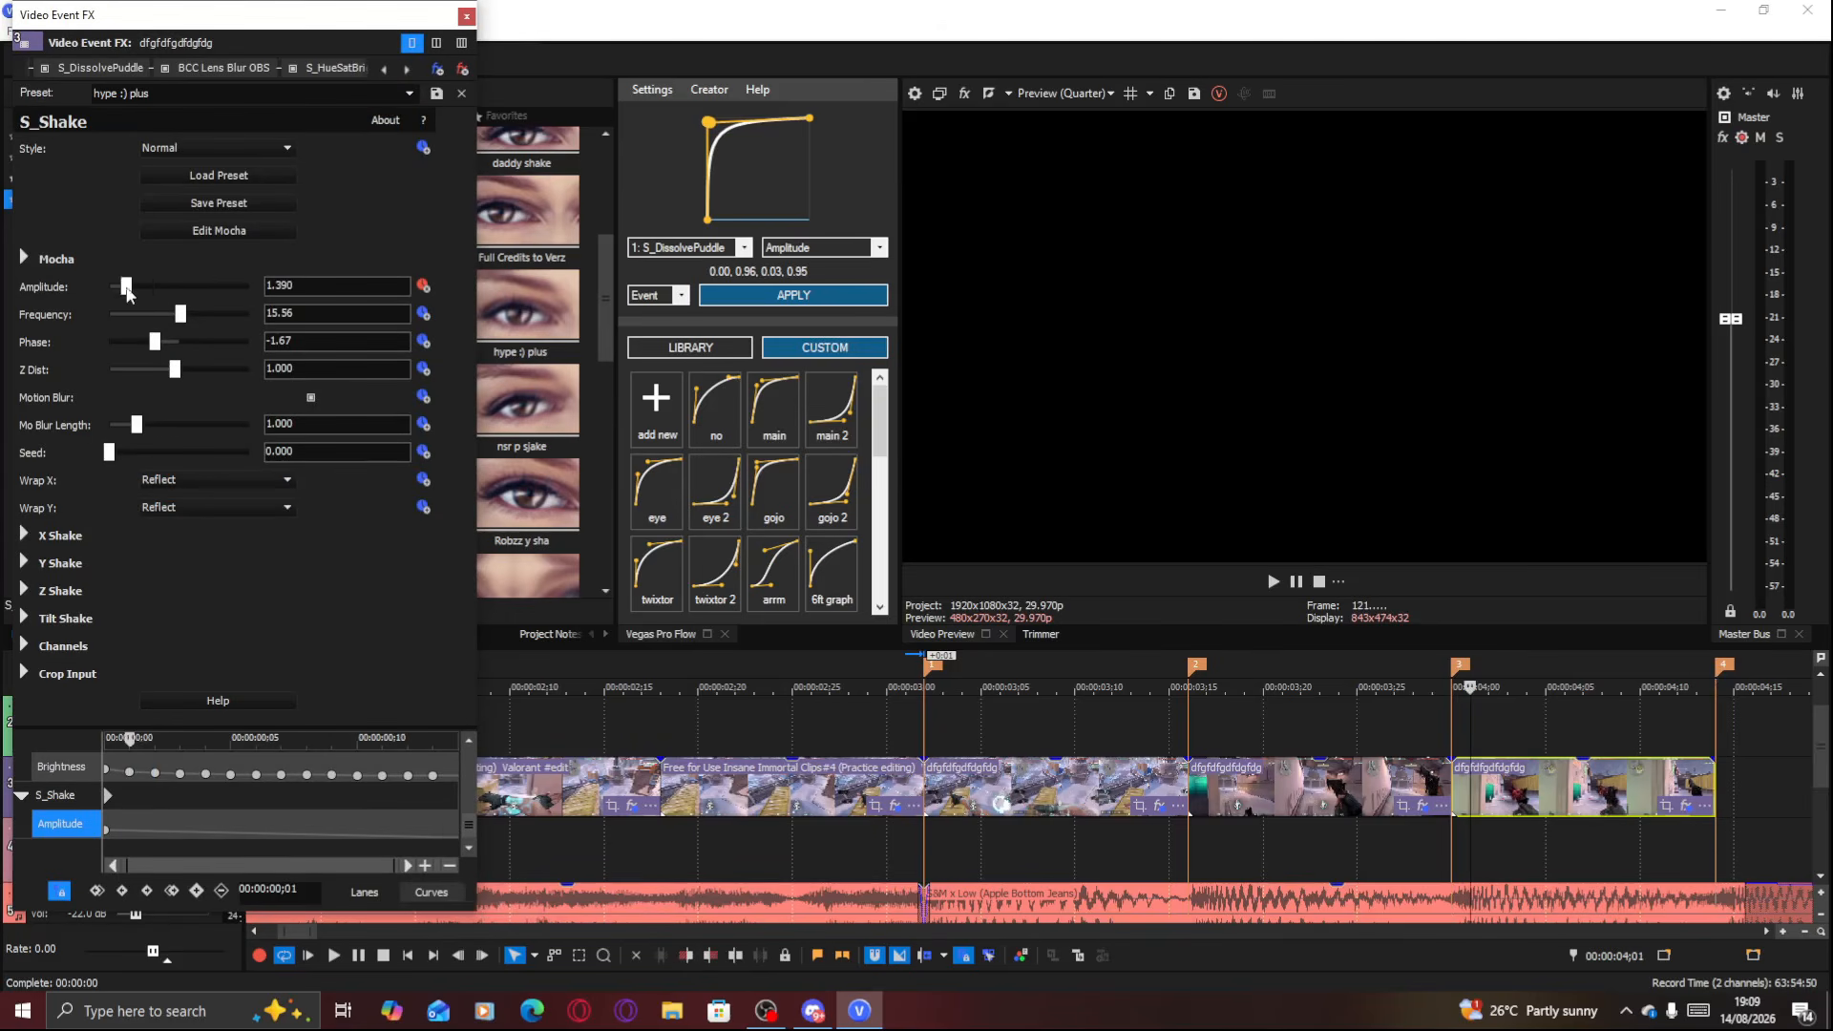
{"action": "left_click", "coordinate": [127, 289]}
Ease the third nested clip's S_Shake Amplitude with the 0.00, 0.96, 0.03, 0.95 curve and close the effect window
{"action": "left_click", "coordinate": [1573, 800]}
{"action": "left_click", "coordinate": [708, 249]}
{"action": "left_click", "coordinate": [671, 351]}
{"action": "left_click", "coordinate": [725, 304]}
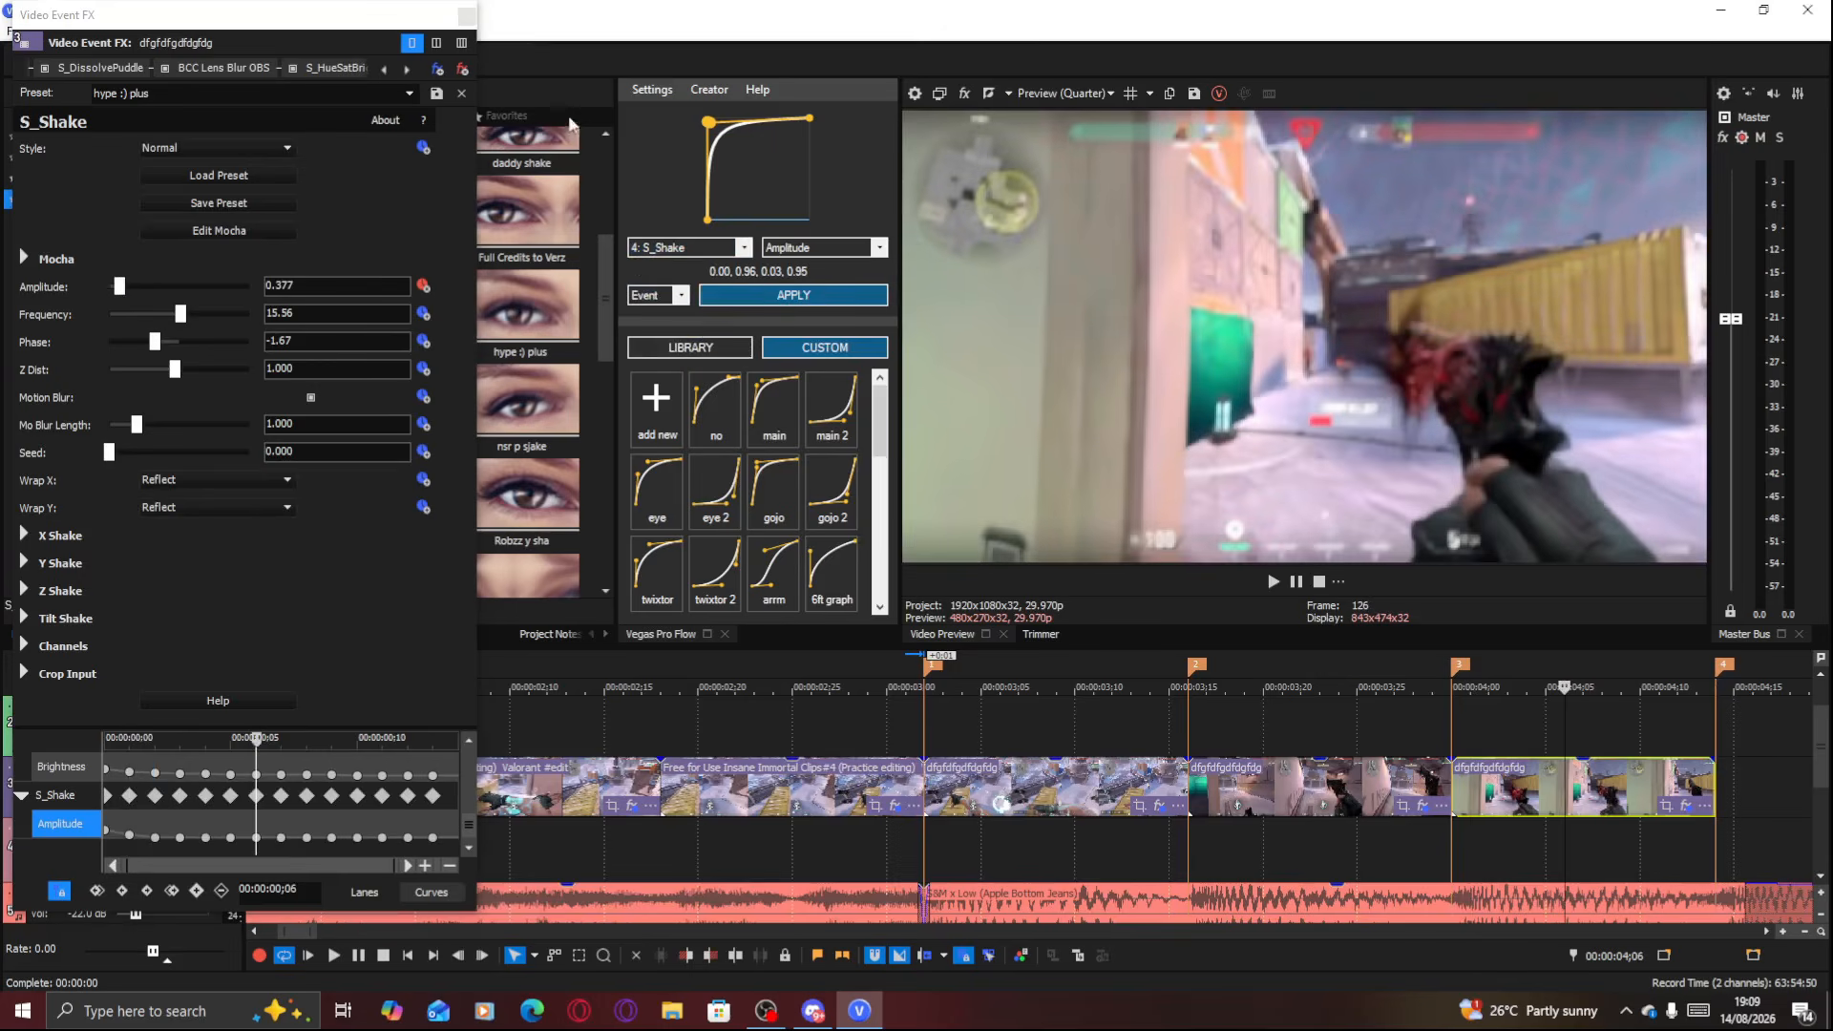
{"action": "left_click", "coordinate": [467, 16]}
Extend the loop region back over the preceding gameplay clip and scrub through the cut into the first nested clip
{"action": "left_click", "coordinate": [1511, 800]}
{"action": "double_click", "coordinate": [1511, 800]}
{"action": "left_click_drag", "start_coordinate": [1452, 661], "coordinate": [684, 661]}
{"action": "left_click", "coordinate": [791, 739]}
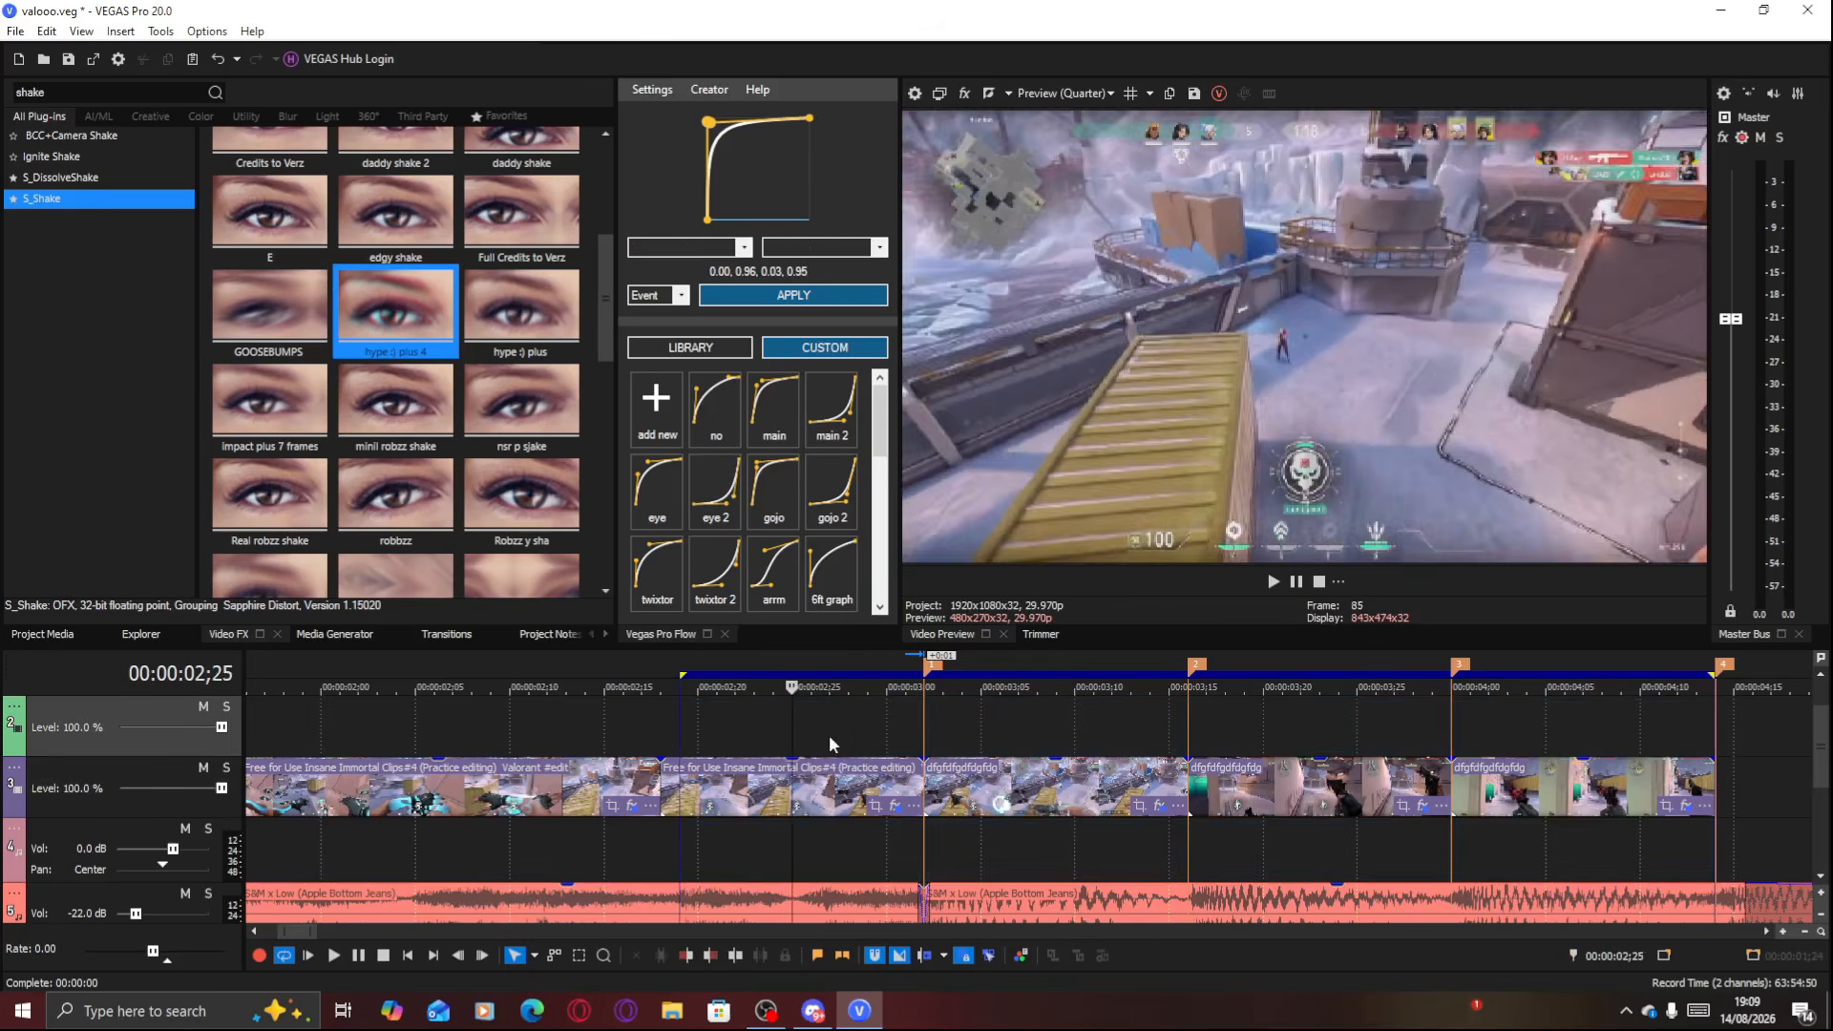
{"action": "left_click", "coordinate": [873, 721]}
{"action": "left_click_drag", "start_coordinate": [867, 723], "coordinate": [1062, 723]}
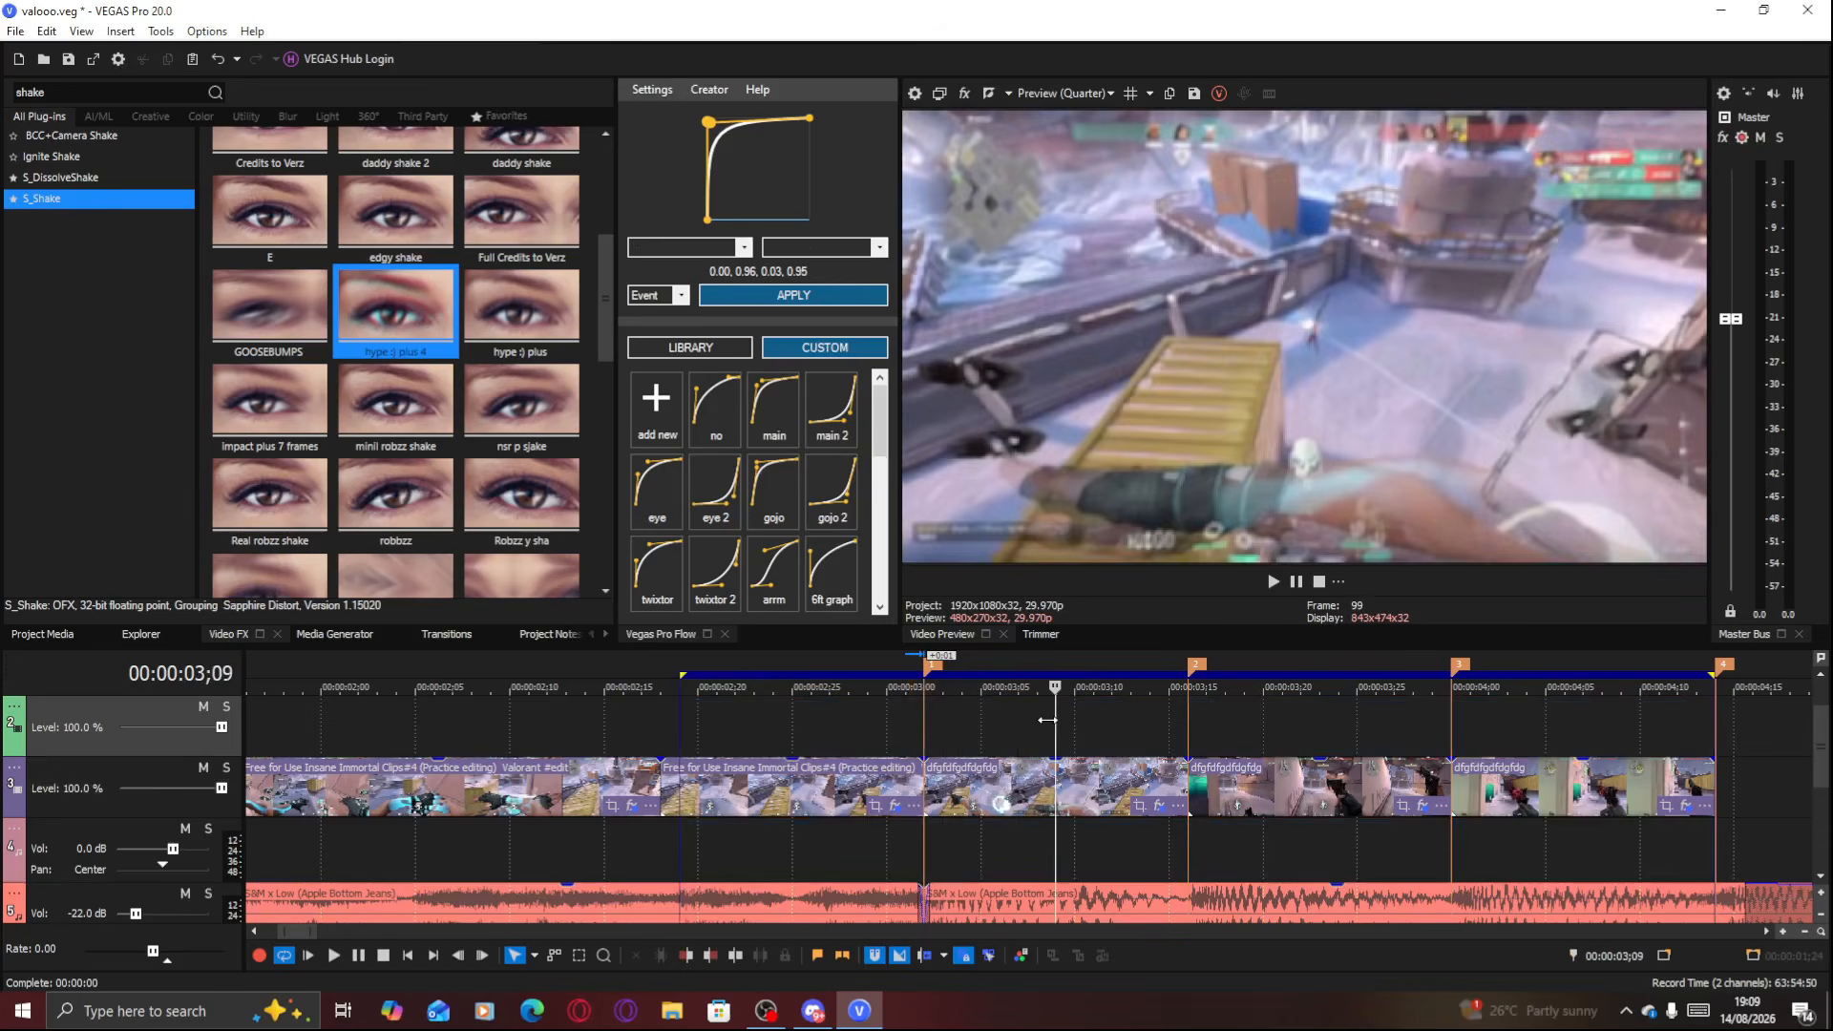
Zoom the first nested clip's Pan/Crop in to 972.9 × 547.2 with X center 650.8 at the clip's end
{"action": "left_click", "coordinate": [1144, 807]}
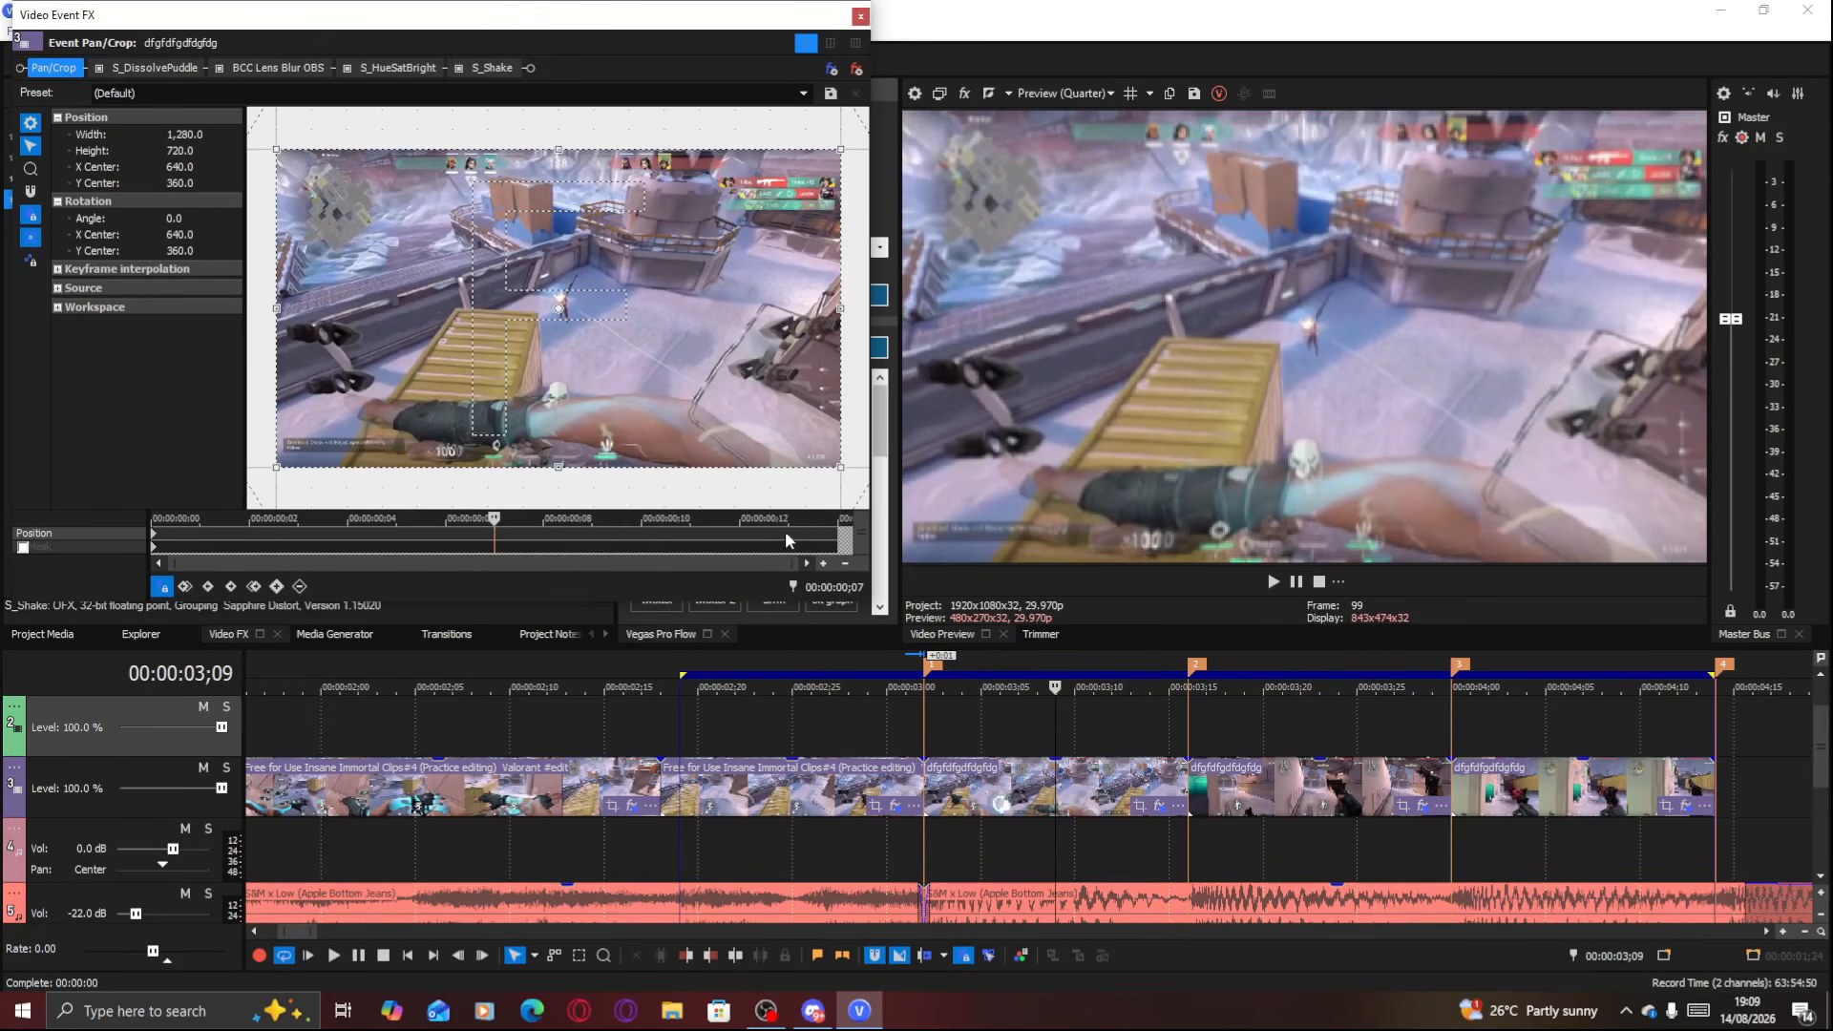
{"action": "left_click", "coordinate": [785, 530]}
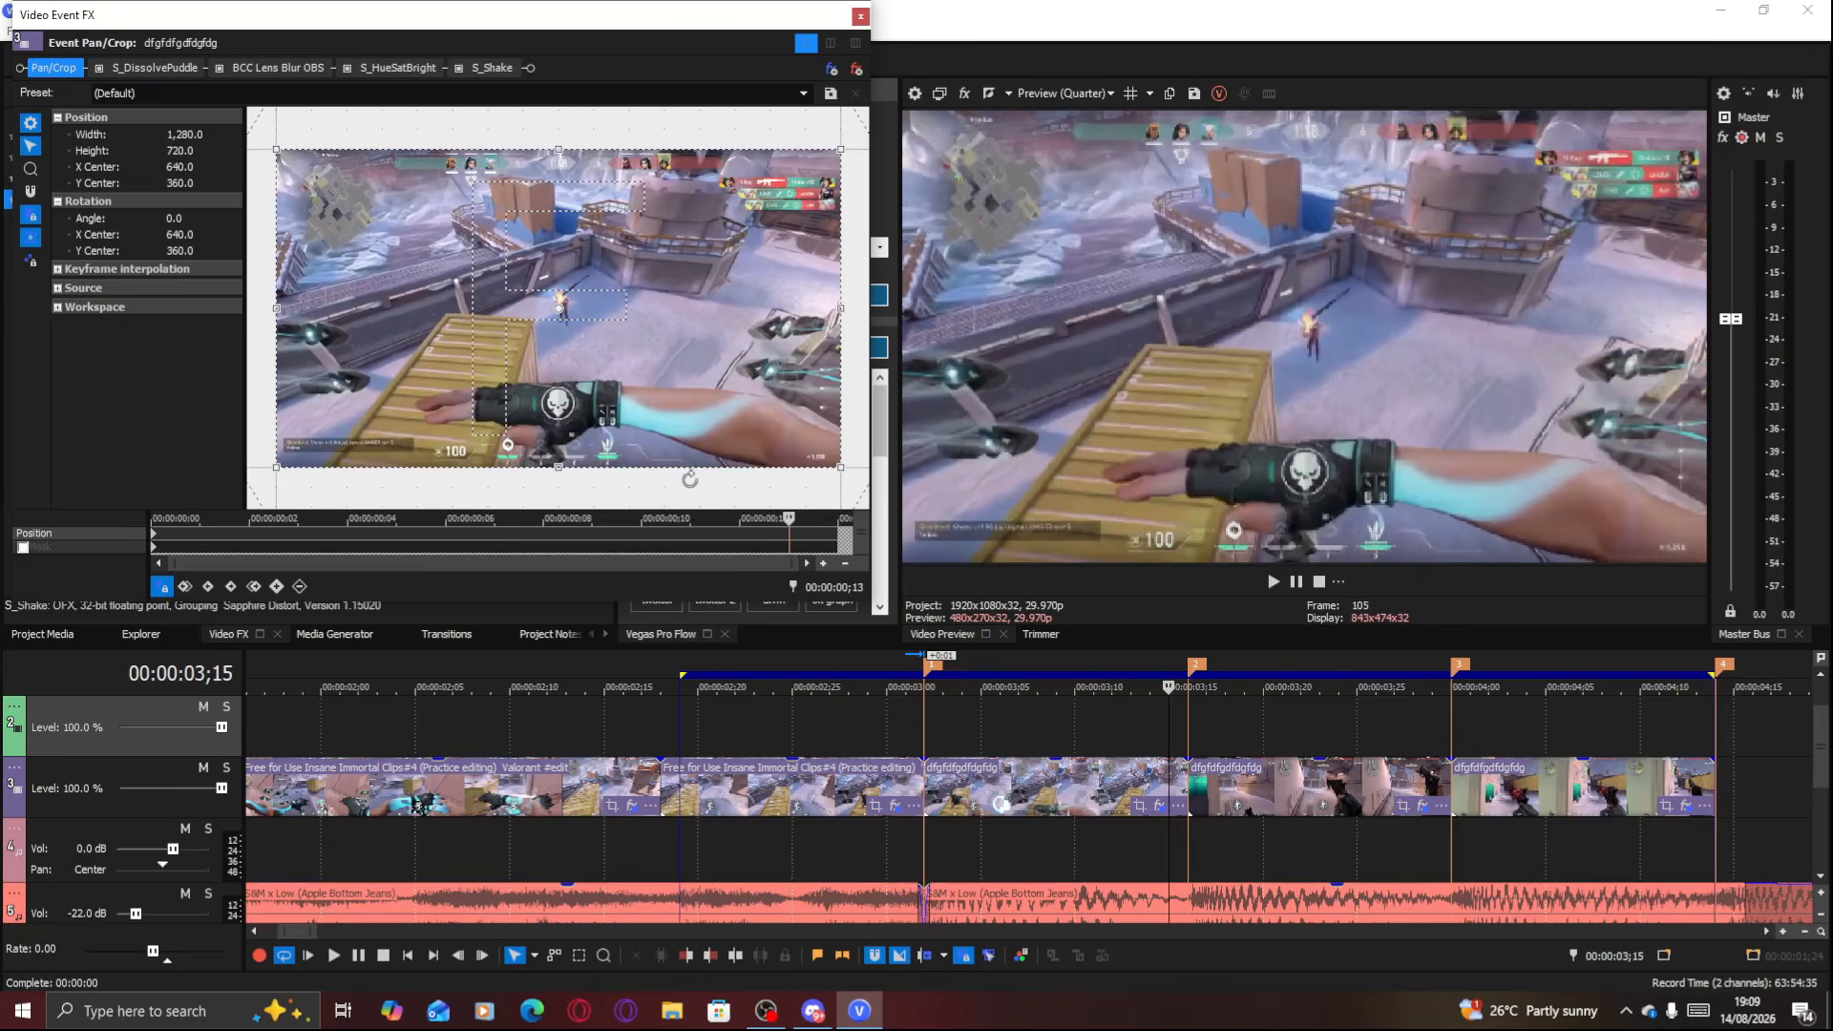
{"action": "left_click_drag", "start_coordinate": [690, 470], "coordinate": [698, 431]}
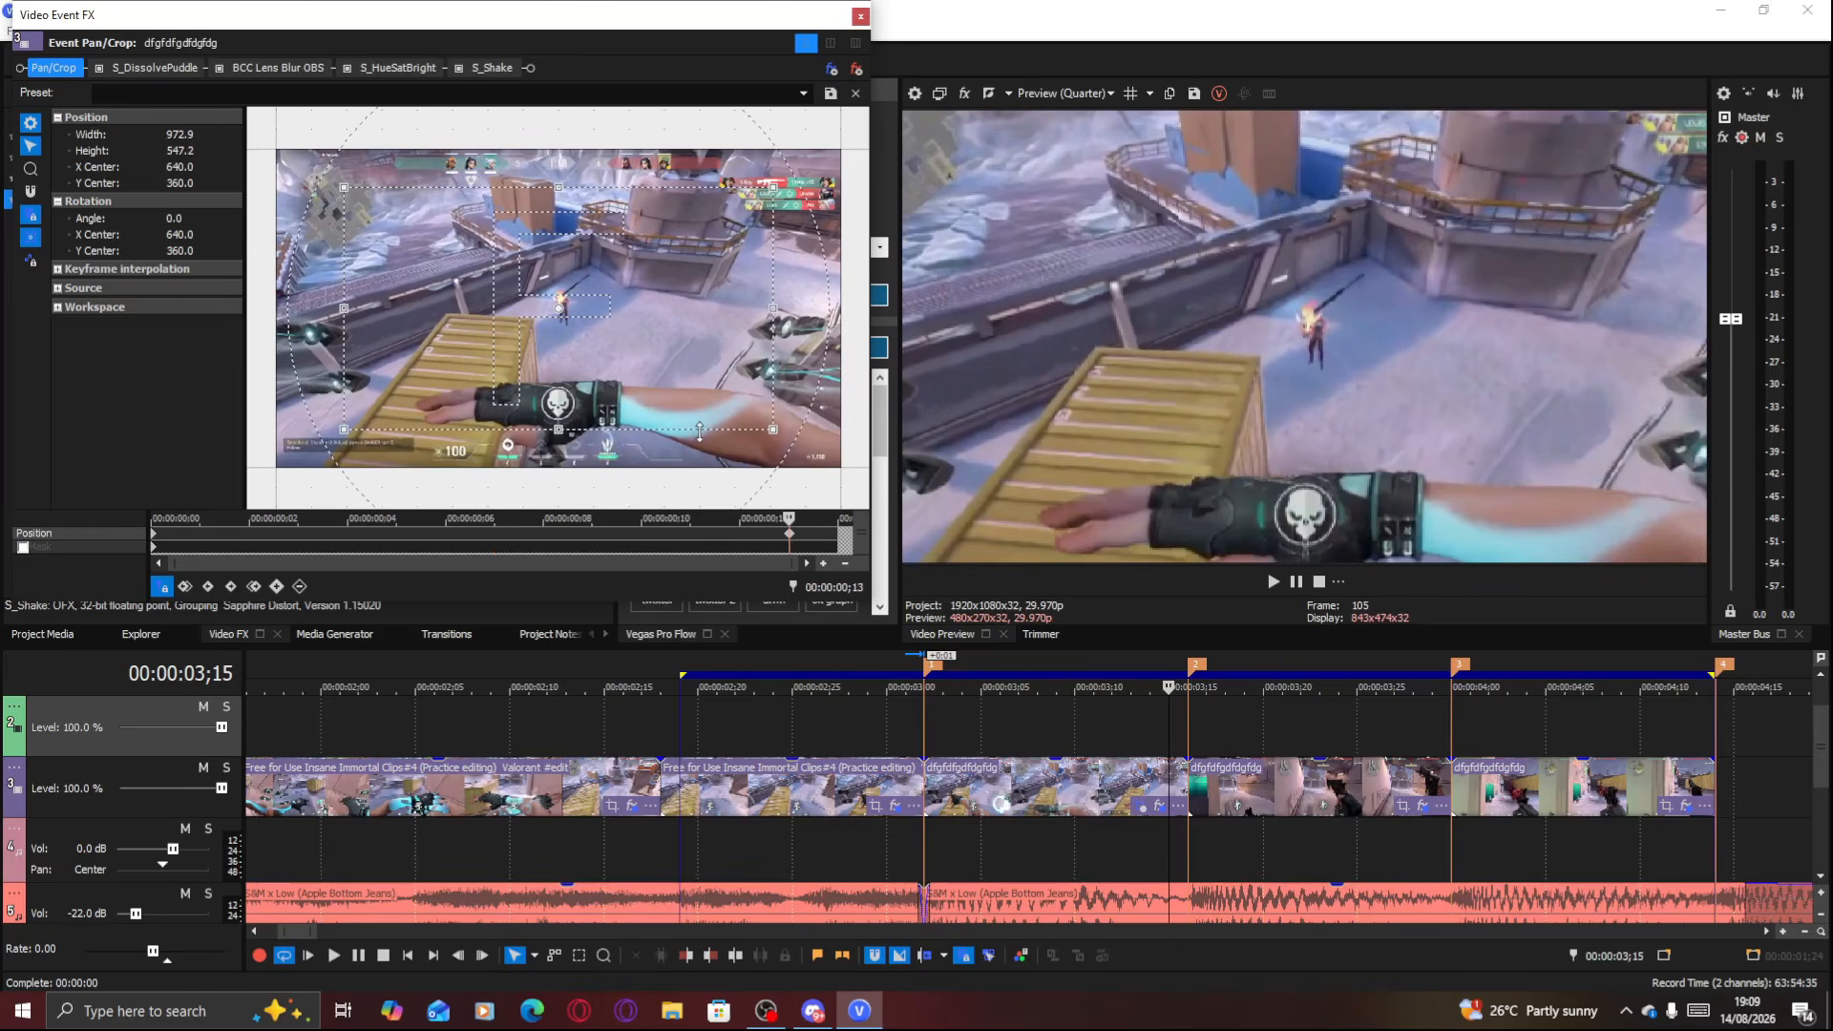
{"action": "left_click_drag", "start_coordinate": [713, 378], "coordinate": [718, 377]}
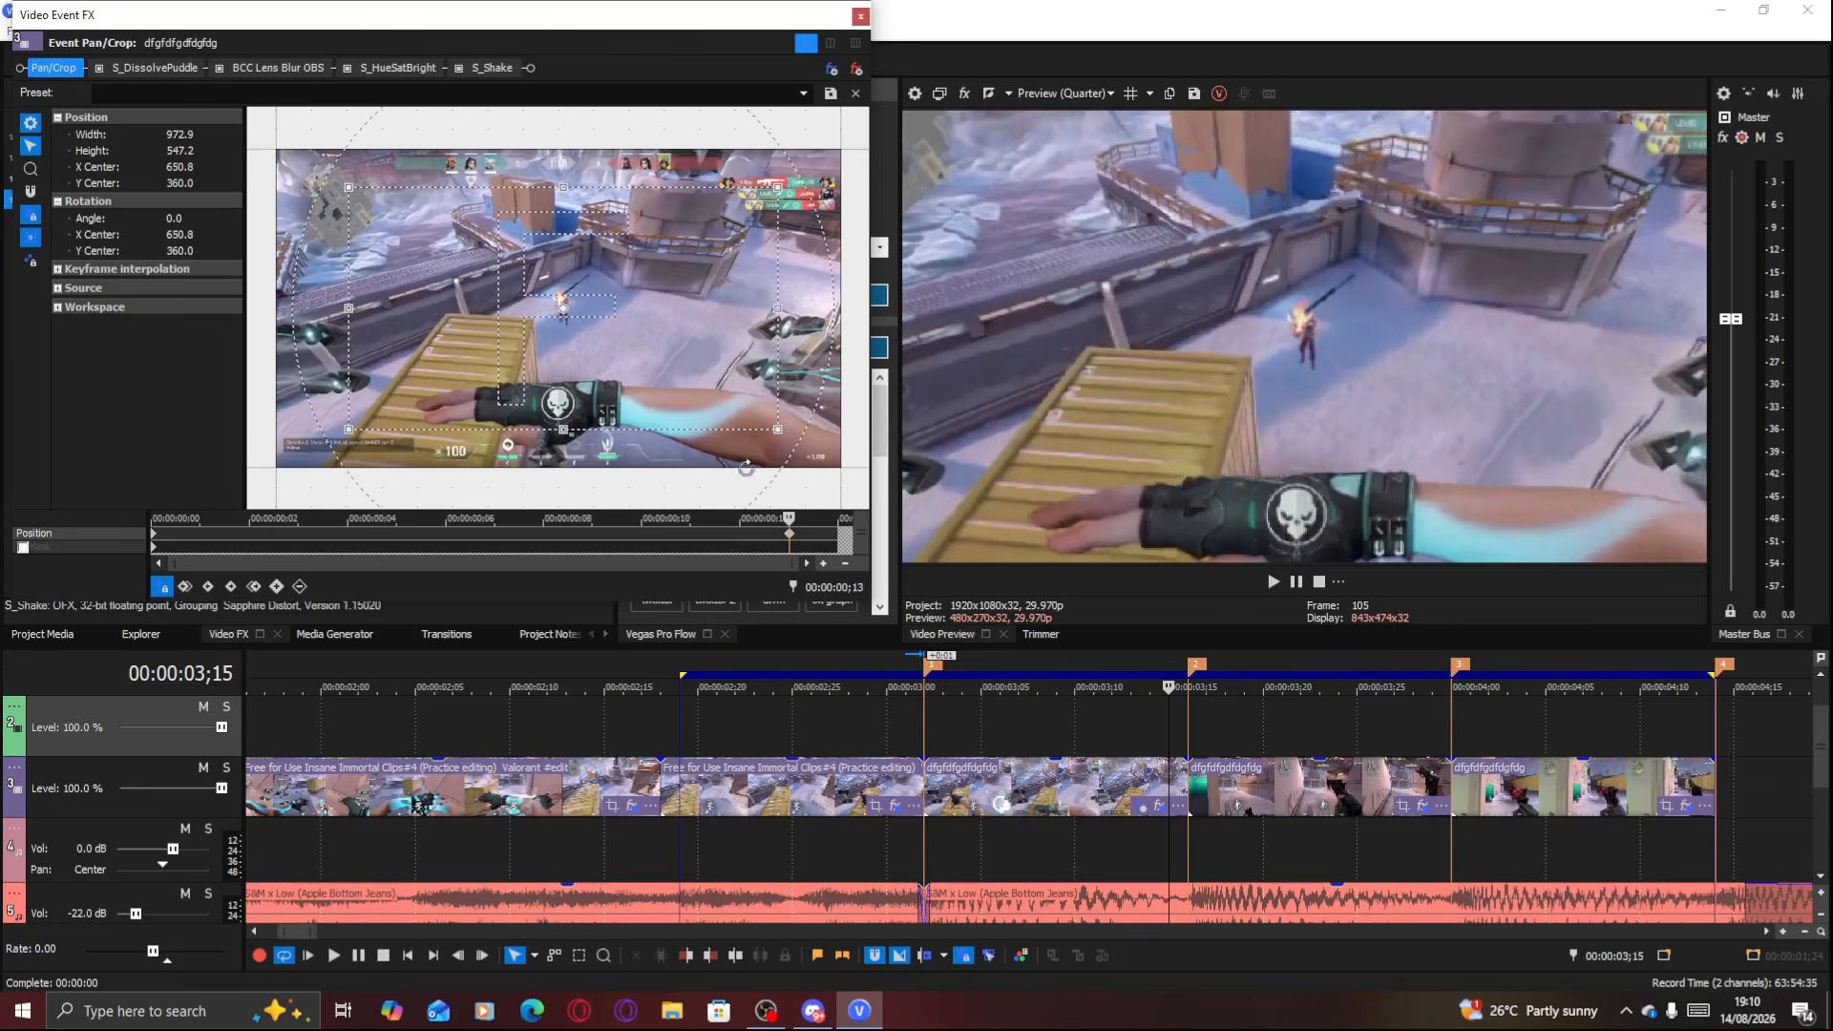
{"action": "left_click_drag", "start_coordinate": [833, 537], "coordinate": [837, 537]}
Ease the first nested clip's Pan/Crop zoom with a 0.07, 0.75, 0.14, 0.95 curve
{"action": "left_click", "coordinate": [1079, 795]}
{"action": "left_click_drag", "start_coordinate": [562, 60], "coordinate": [676, 577]}
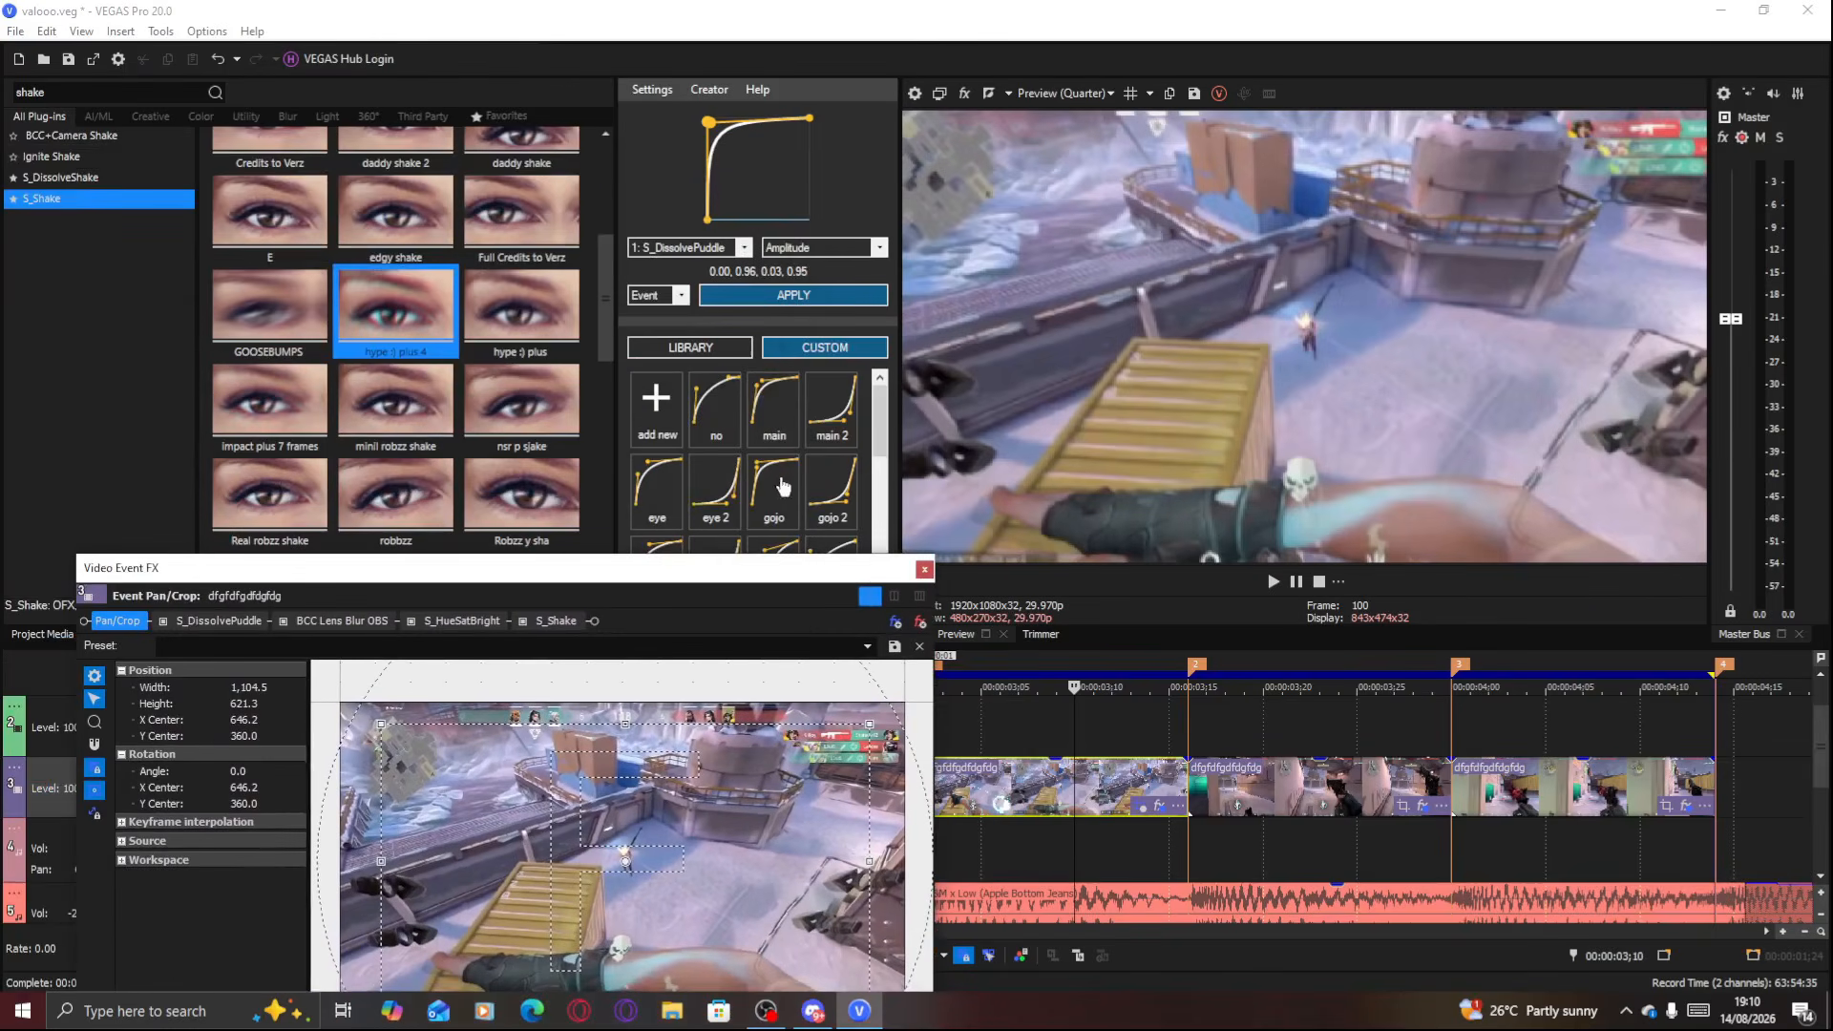
{"action": "left_click", "coordinate": [707, 445]}
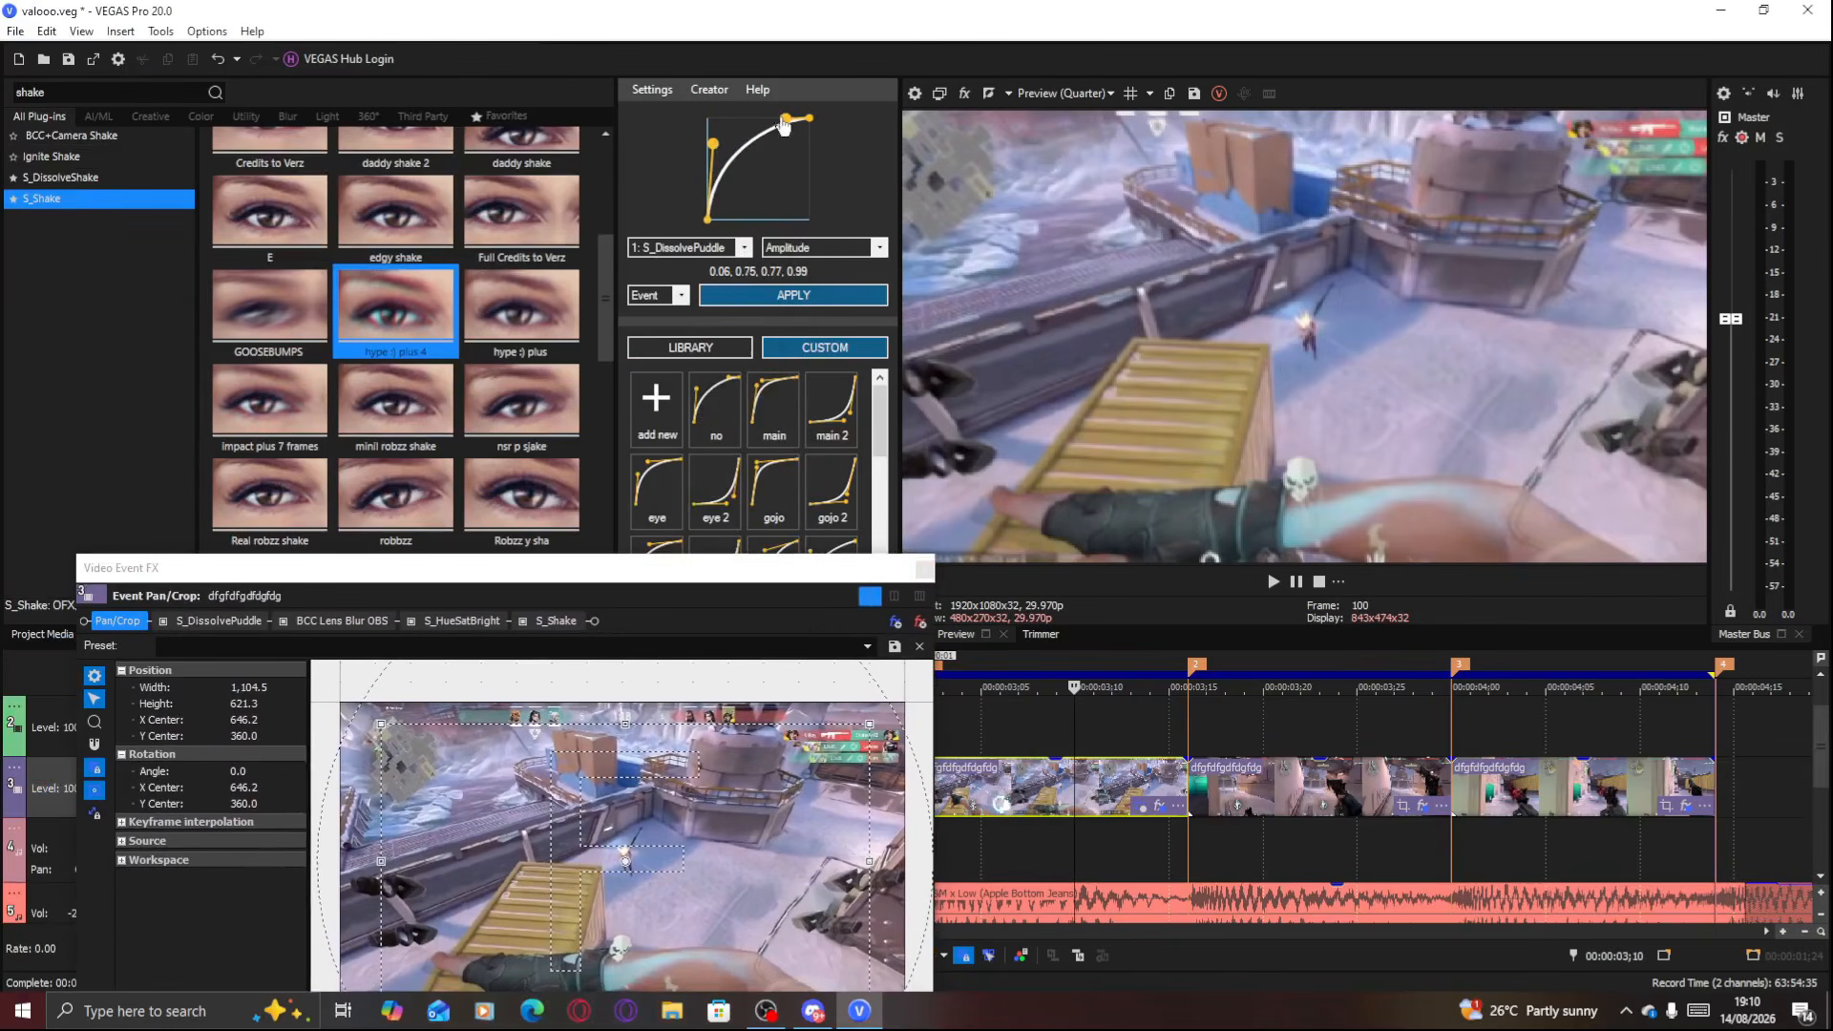
{"action": "left_click_drag", "start_coordinate": [728, 128], "coordinate": [716, 145]}
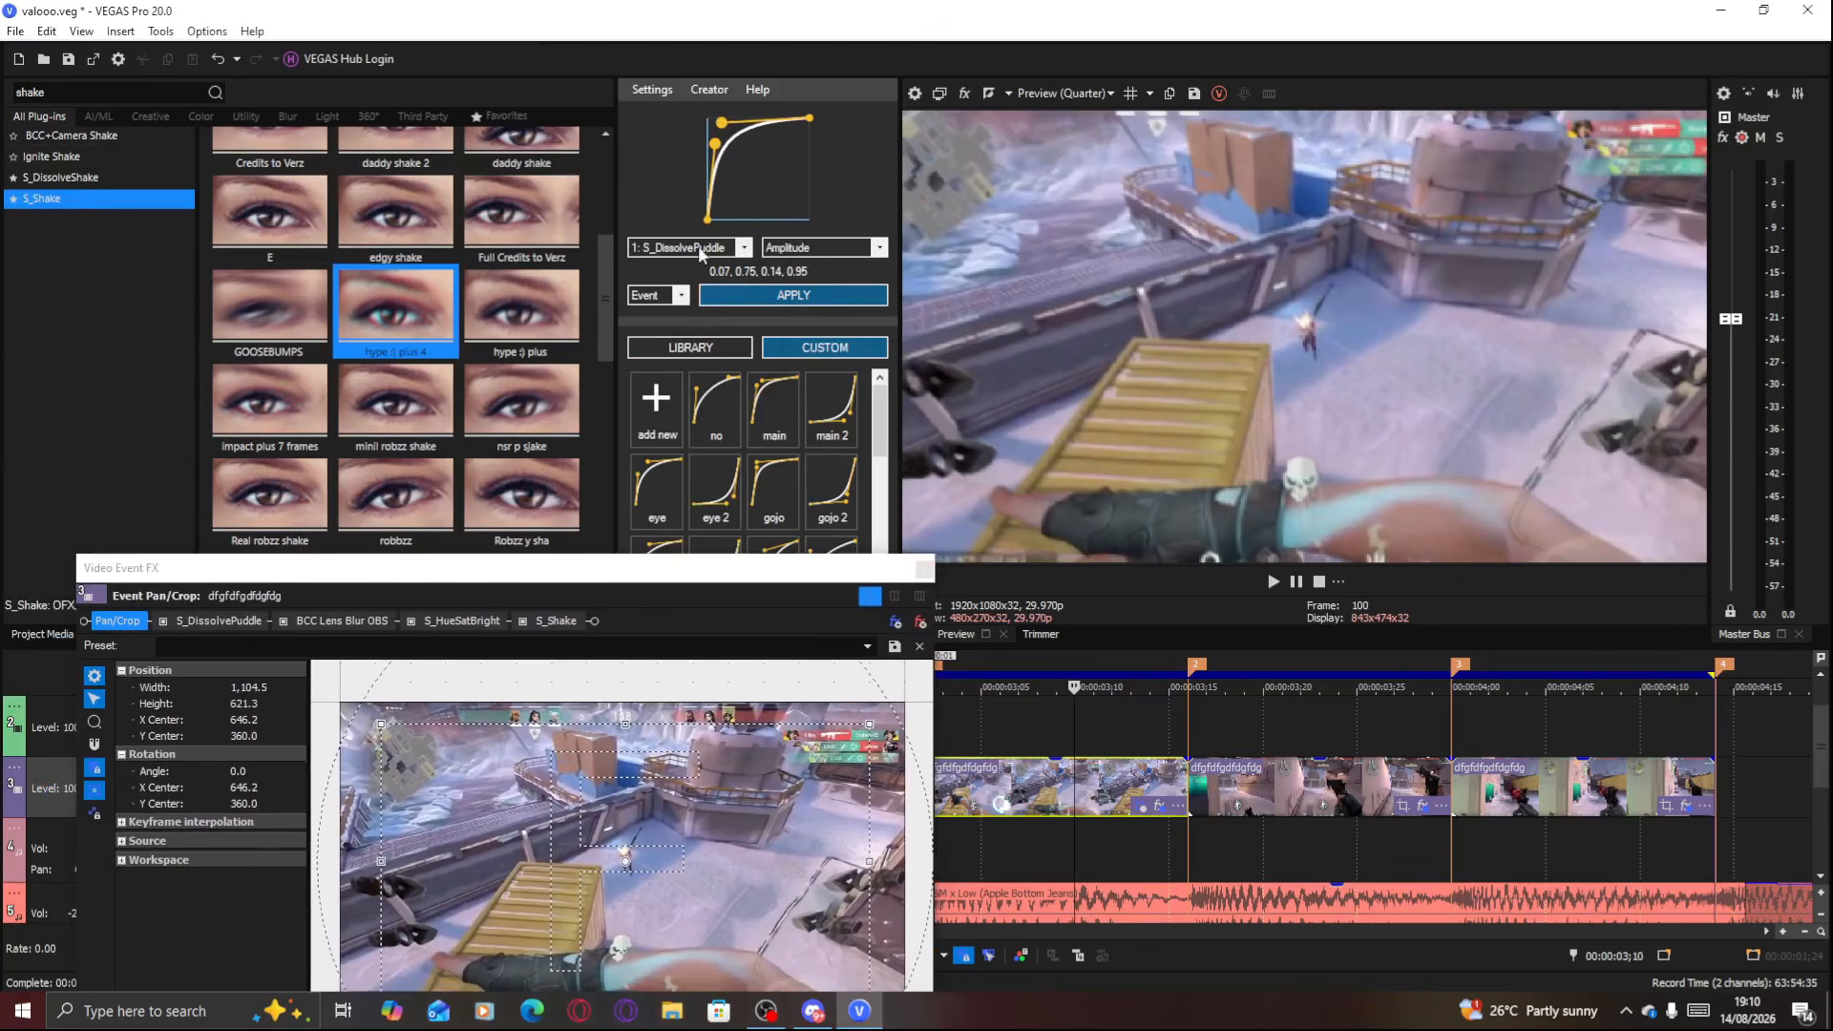
{"action": "left_click", "coordinate": [707, 251]}
{"action": "left_click", "coordinate": [669, 265]}
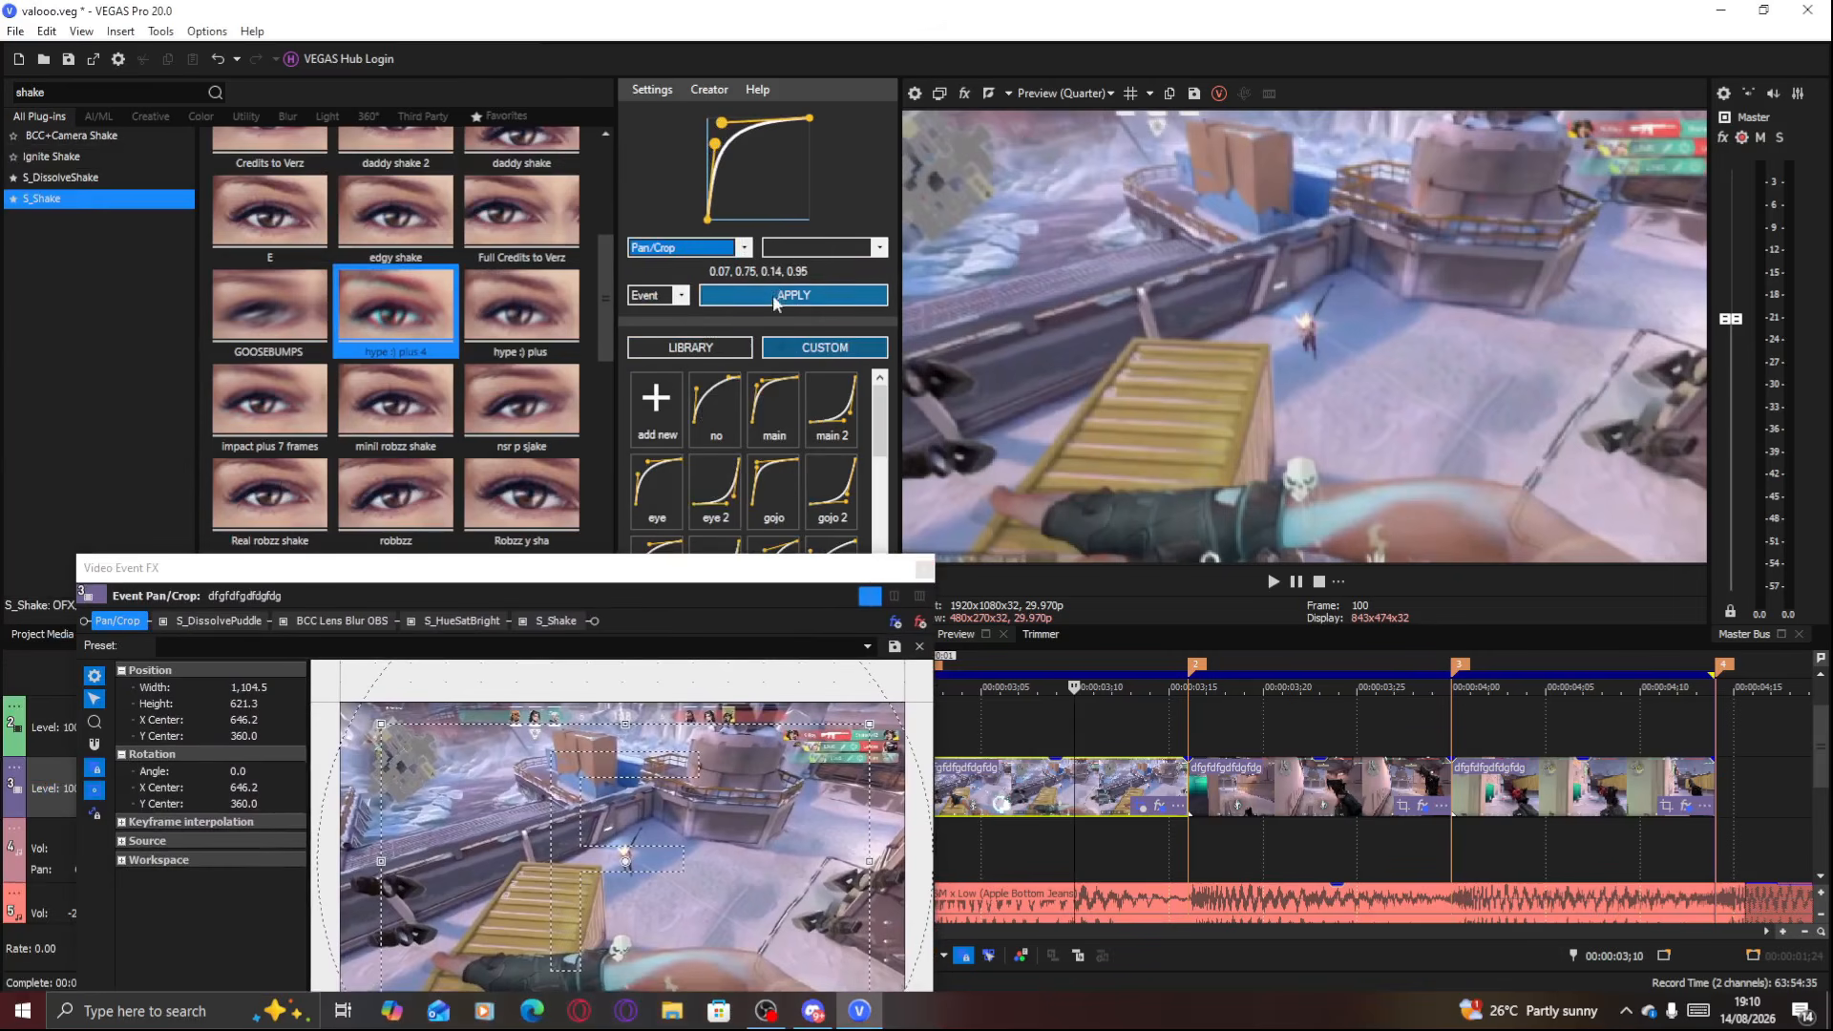
{"action": "left_click", "coordinate": [775, 295]}
Loop the first nested clip with the clip before it and play back to check the eased zoom
{"action": "left_click_drag", "start_coordinate": [708, 573], "coordinate": [594, 80]}
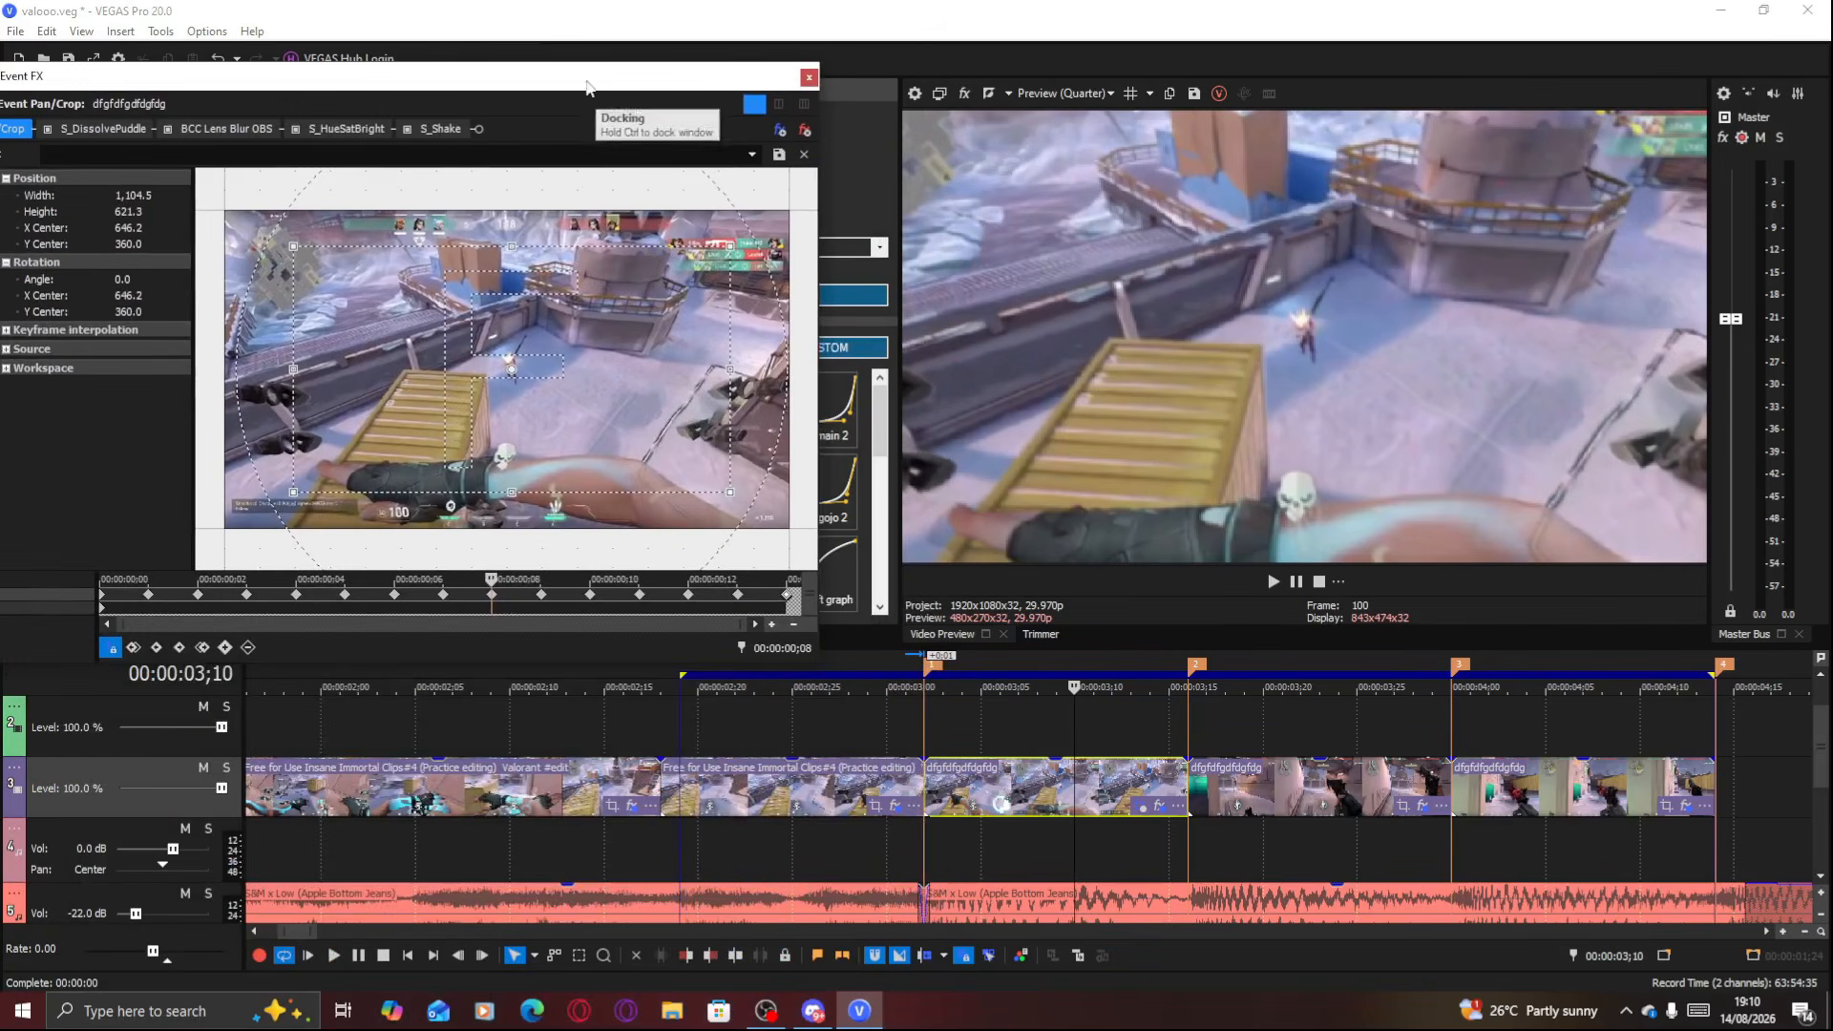
{"action": "left_click", "coordinate": [887, 723]}
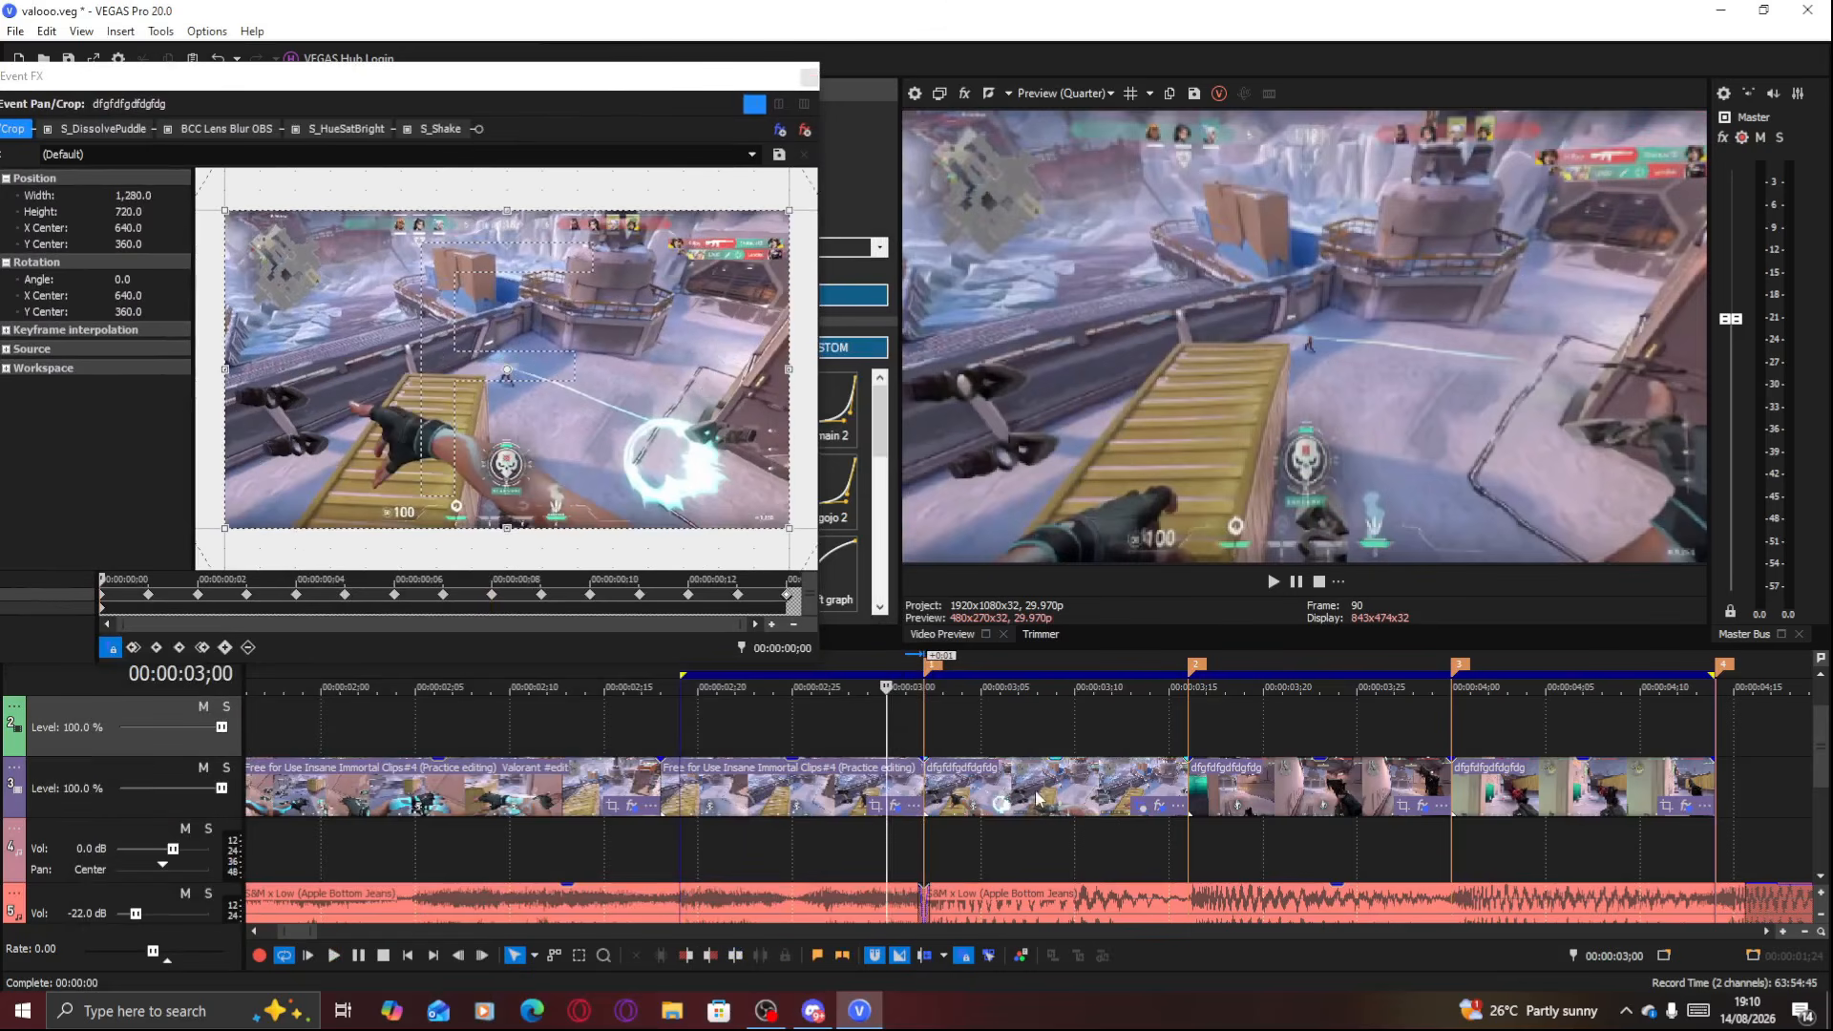
{"action": "double_click", "coordinate": [935, 680]}
{"action": "left_click_drag", "start_coordinate": [924, 672], "coordinate": [660, 672]}
{"action": "key", "text": "space"}
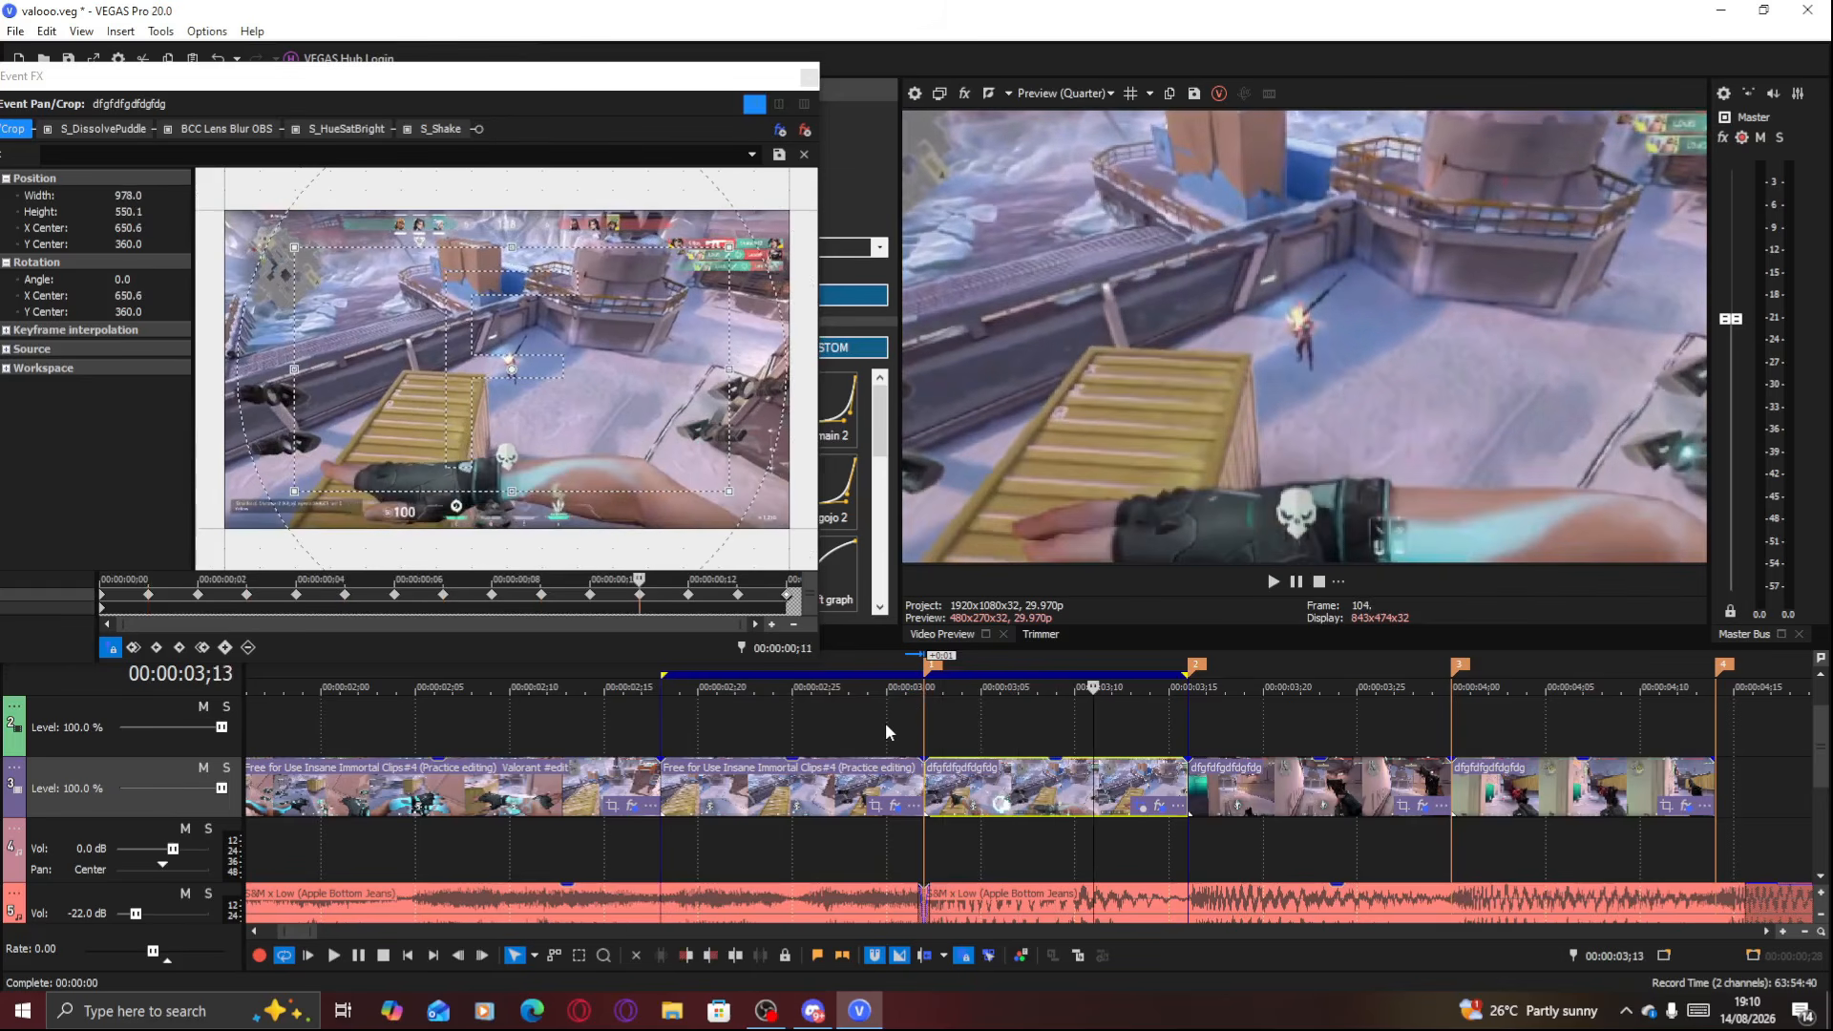
{"action": "key", "text": "space"}
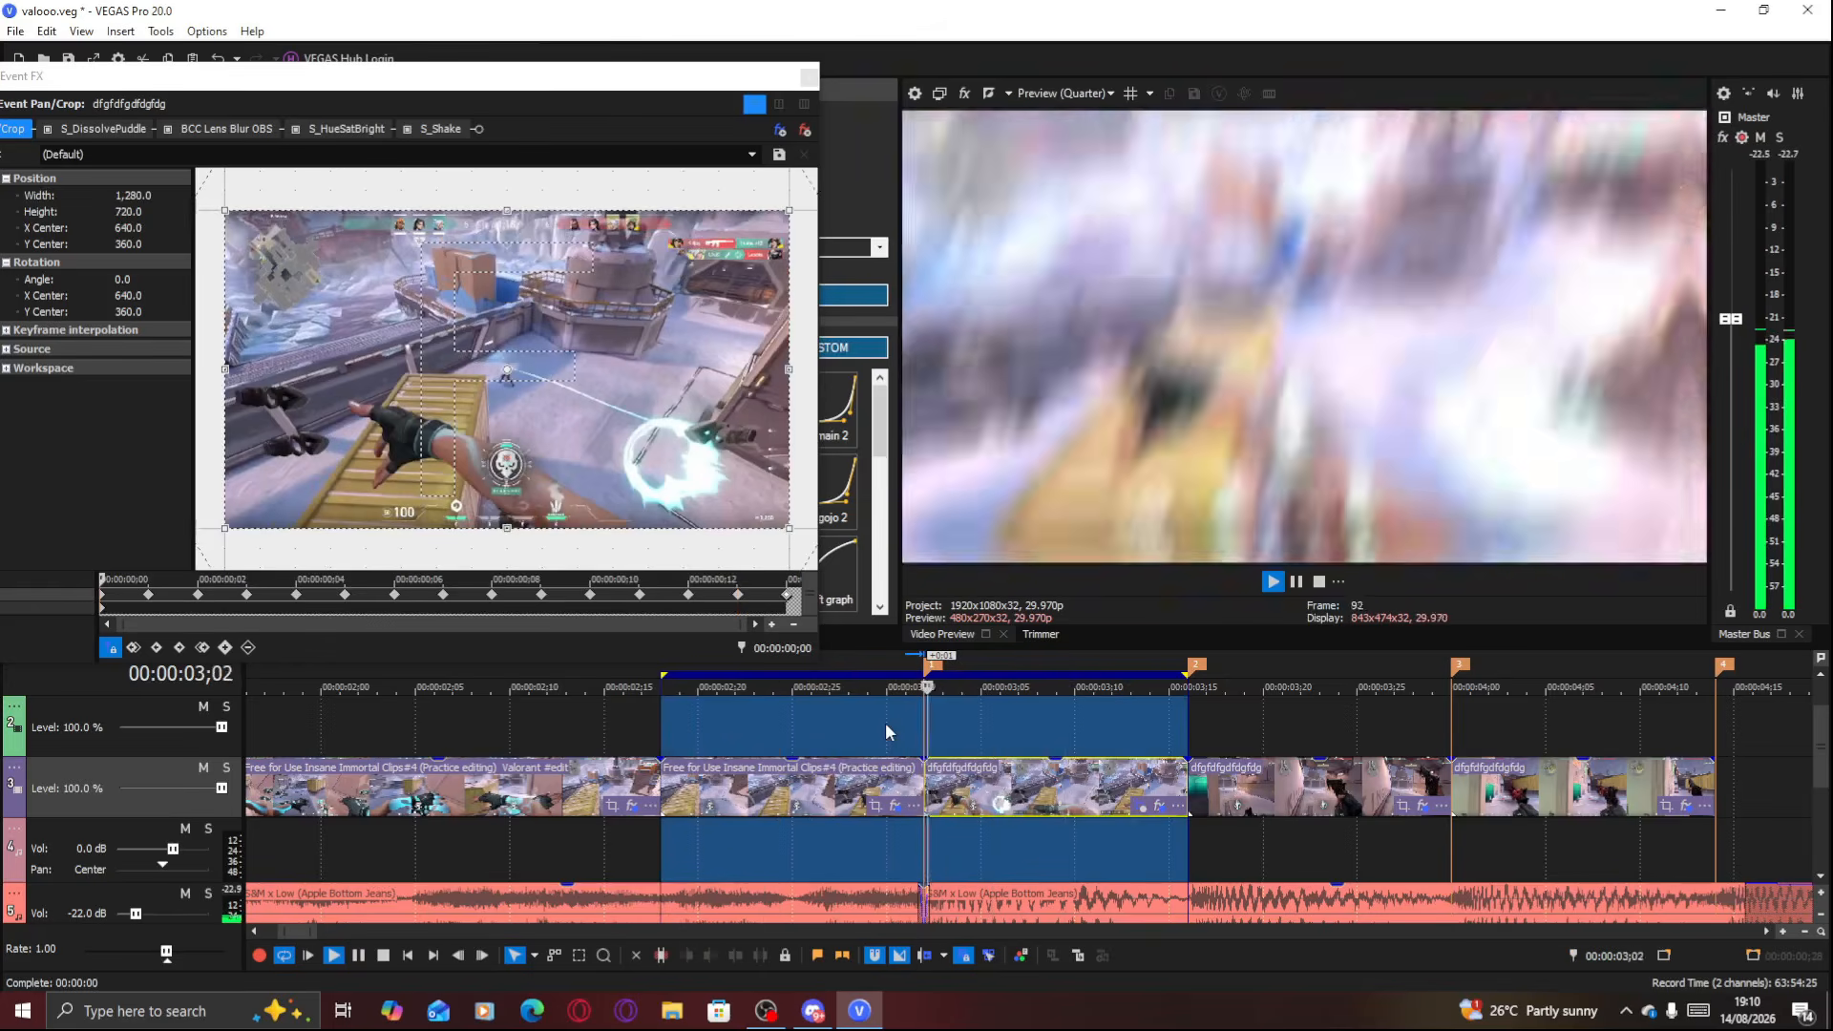
{"action": "key", "text": "space"}
{"action": "left_click", "coordinate": [912, 723]}
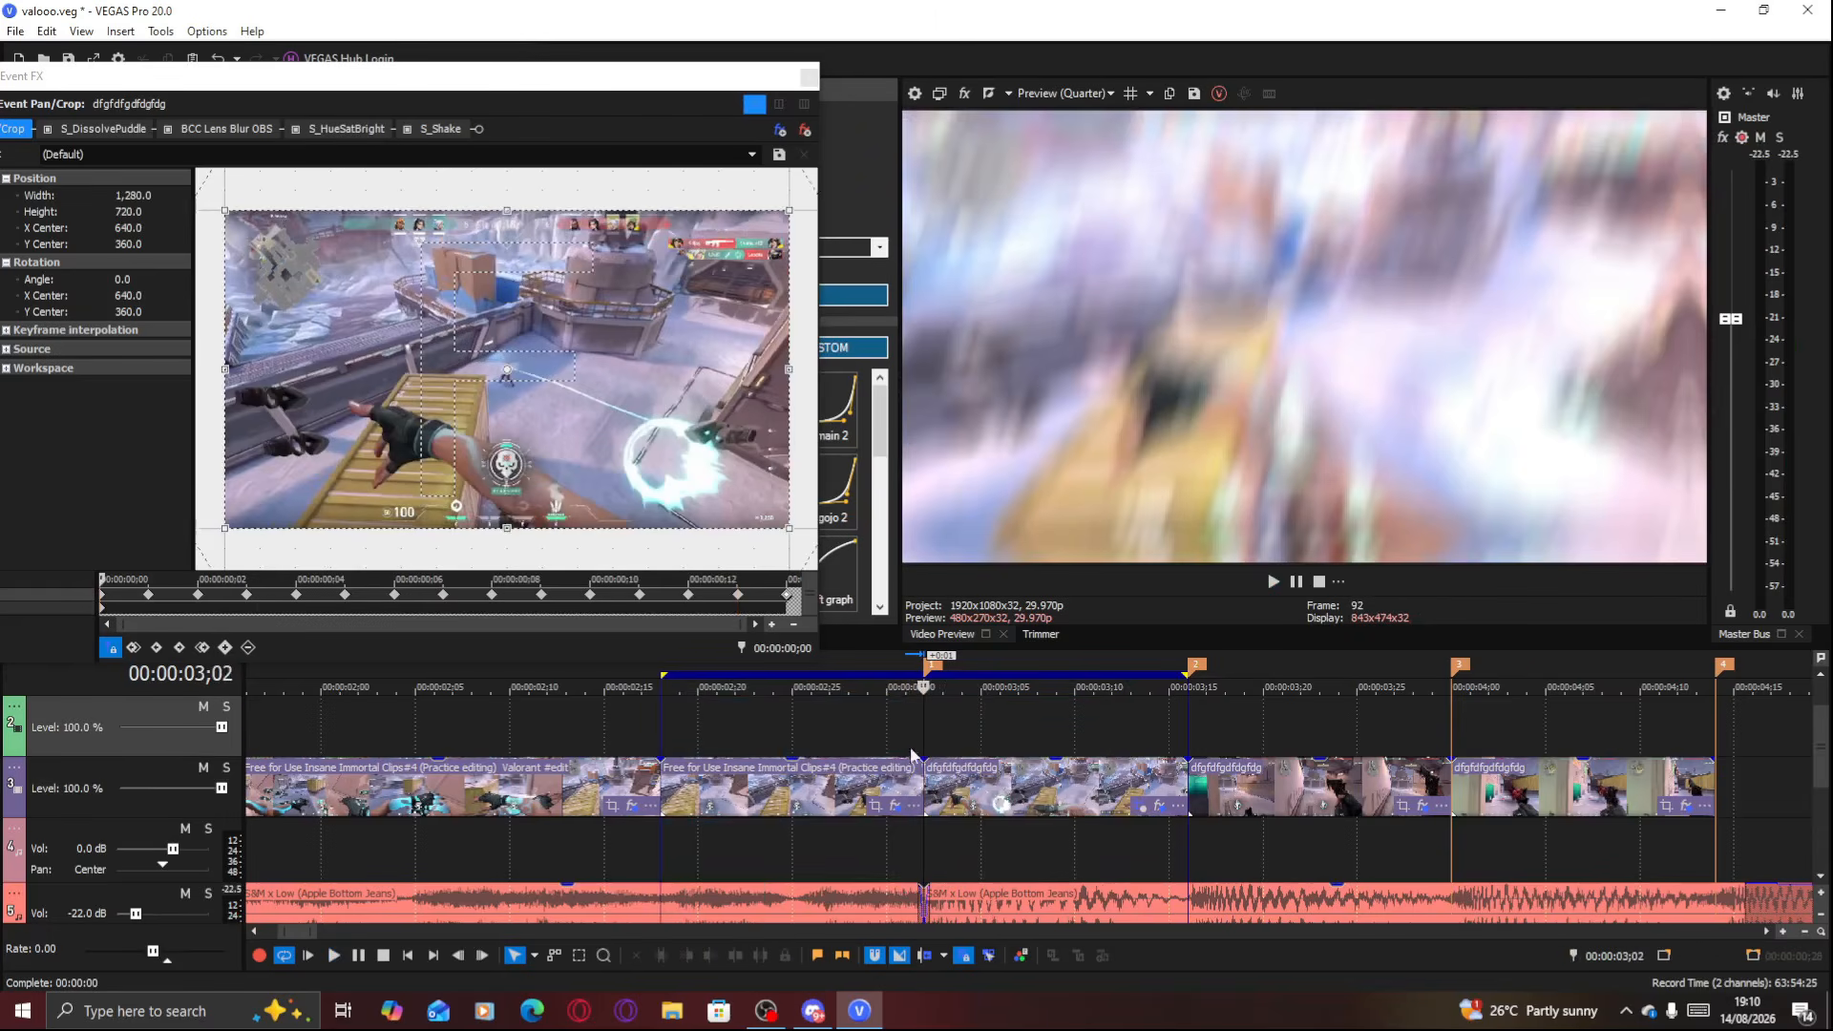
Zoom Pan/Crop to 650.4 × 365.8 at the first nested clip's start and restore the full frame at 00:00:00;13
{"action": "left_click", "coordinate": [149, 595]}
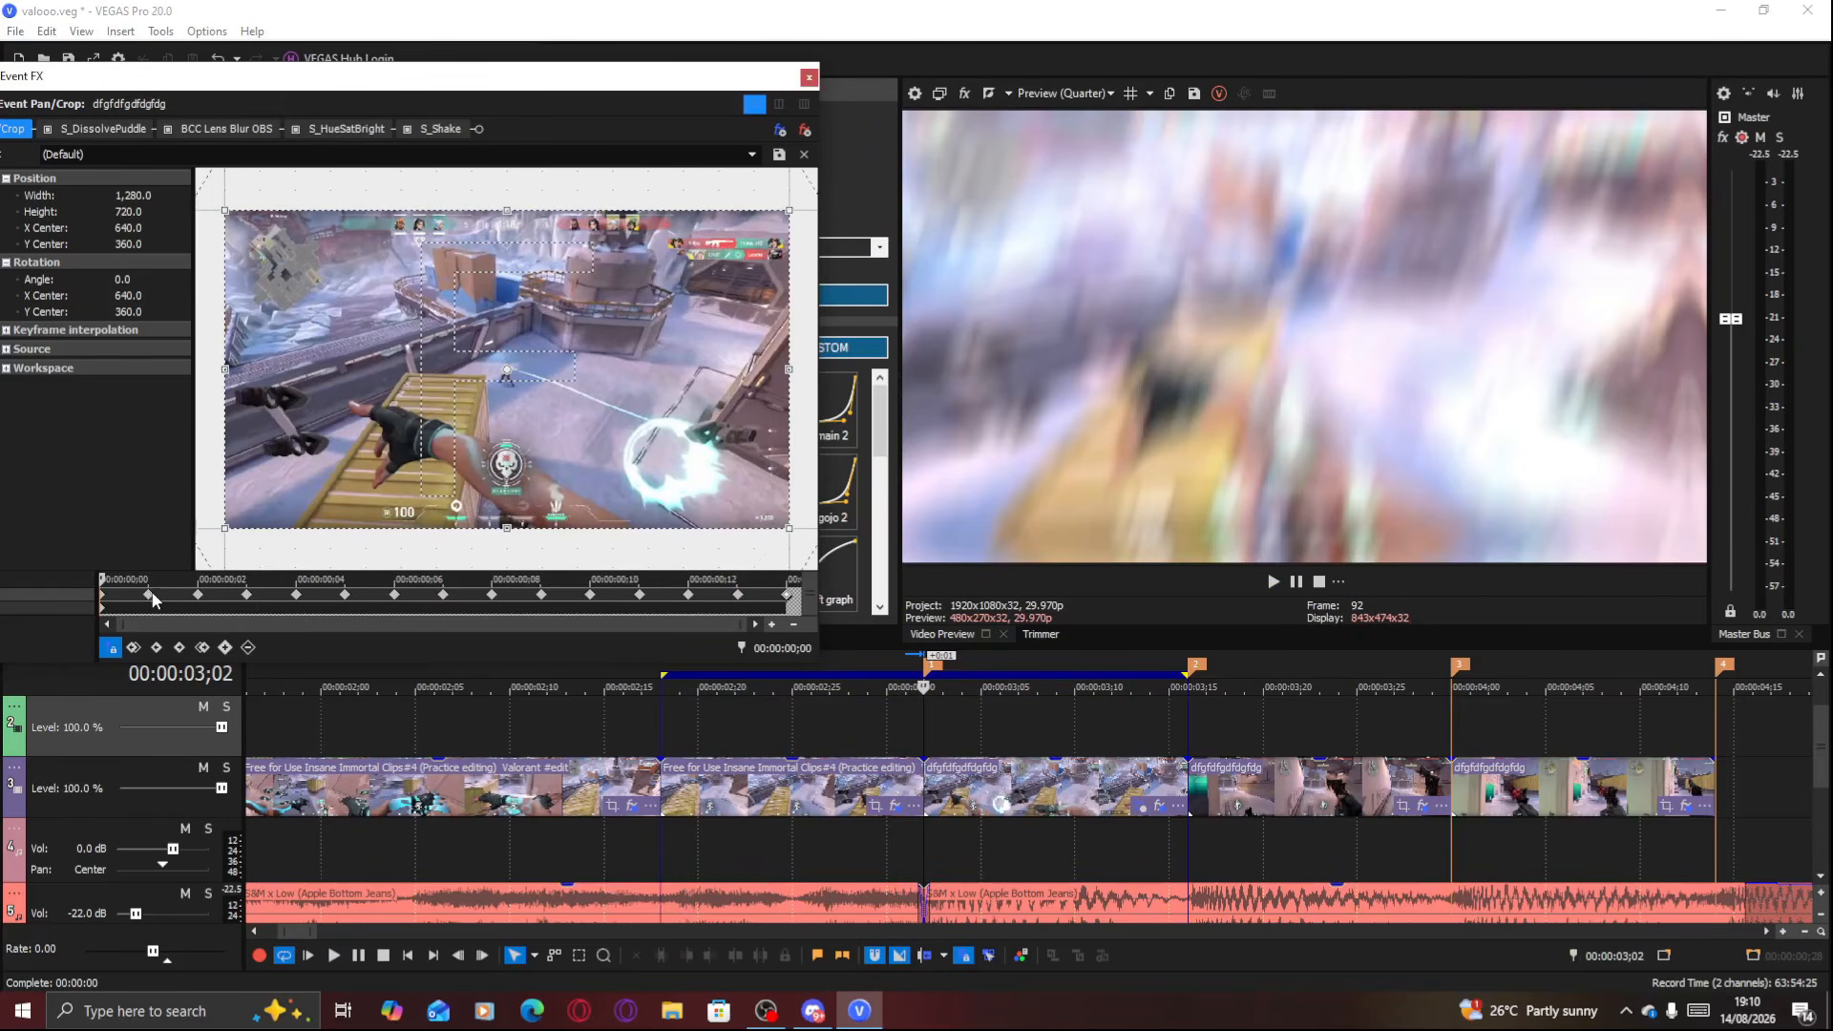
{"action": "left_click", "coordinate": [103, 595]}
{"action": "left_click_drag", "start_coordinate": [568, 532], "coordinate": [568, 454]}
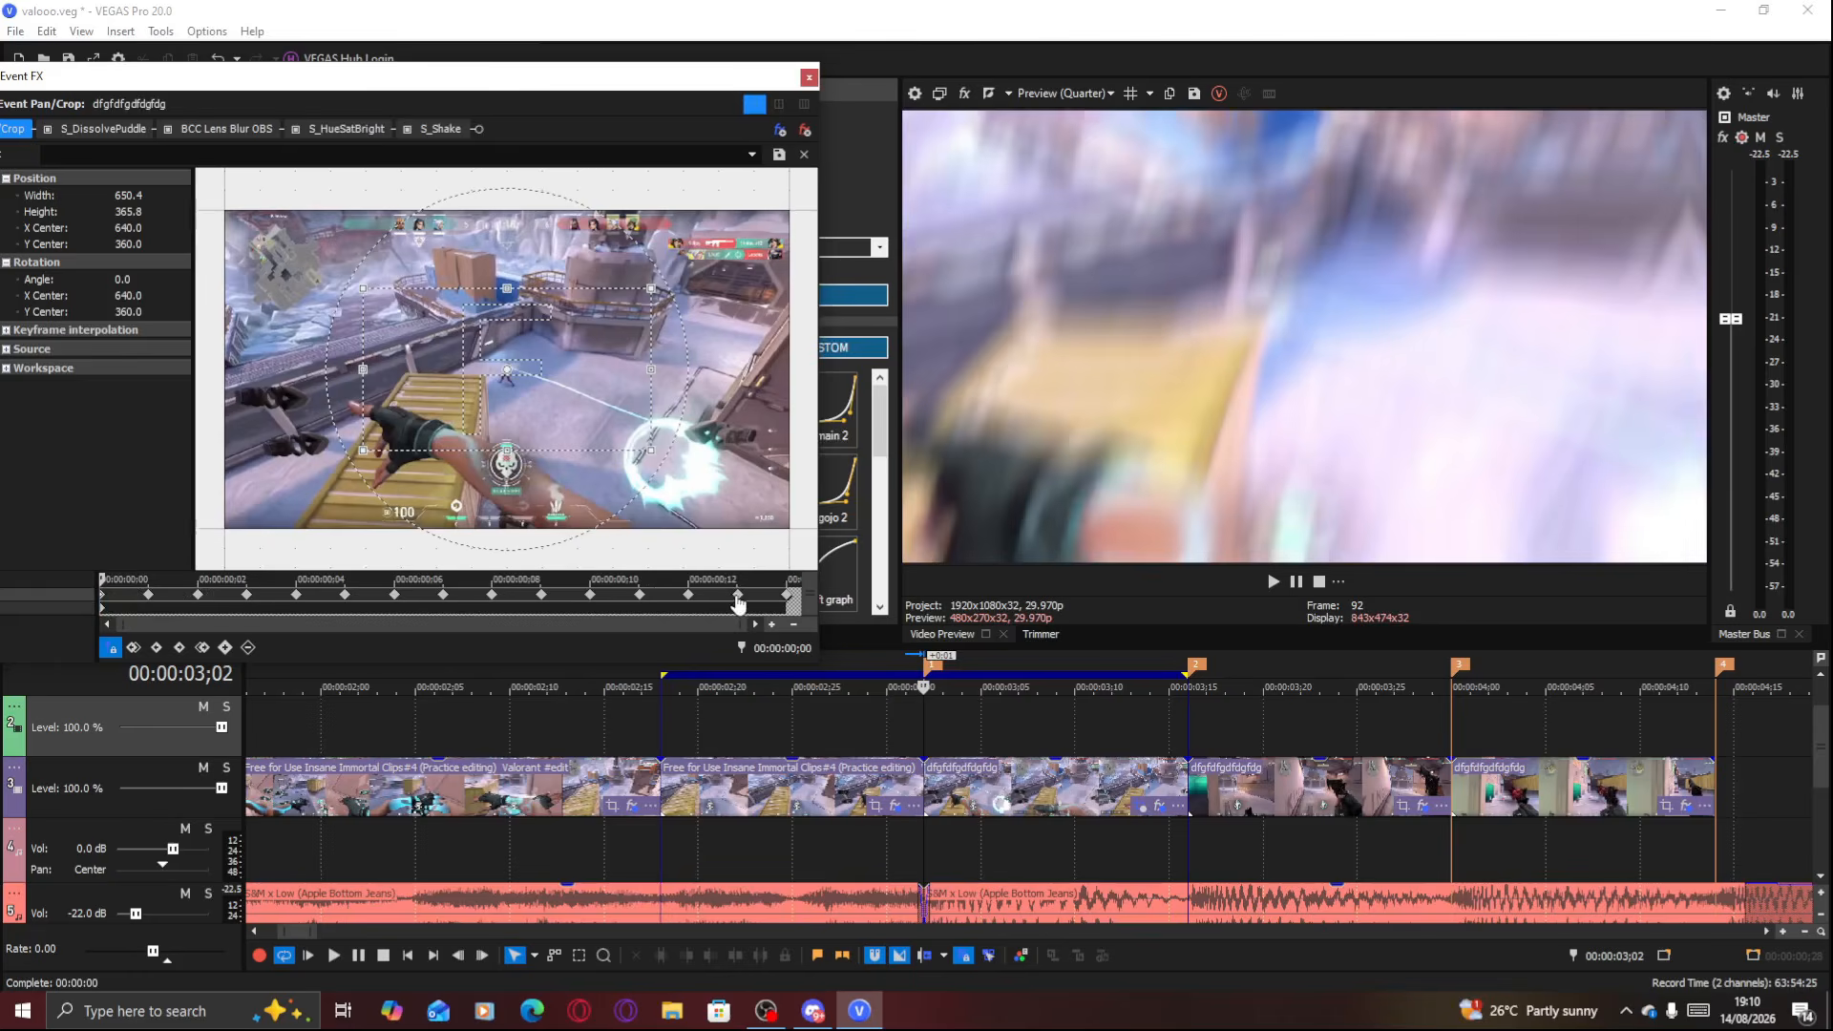
{"action": "right_click", "coordinate": [580, 455]}
{"action": "left_click", "coordinate": [601, 472]}
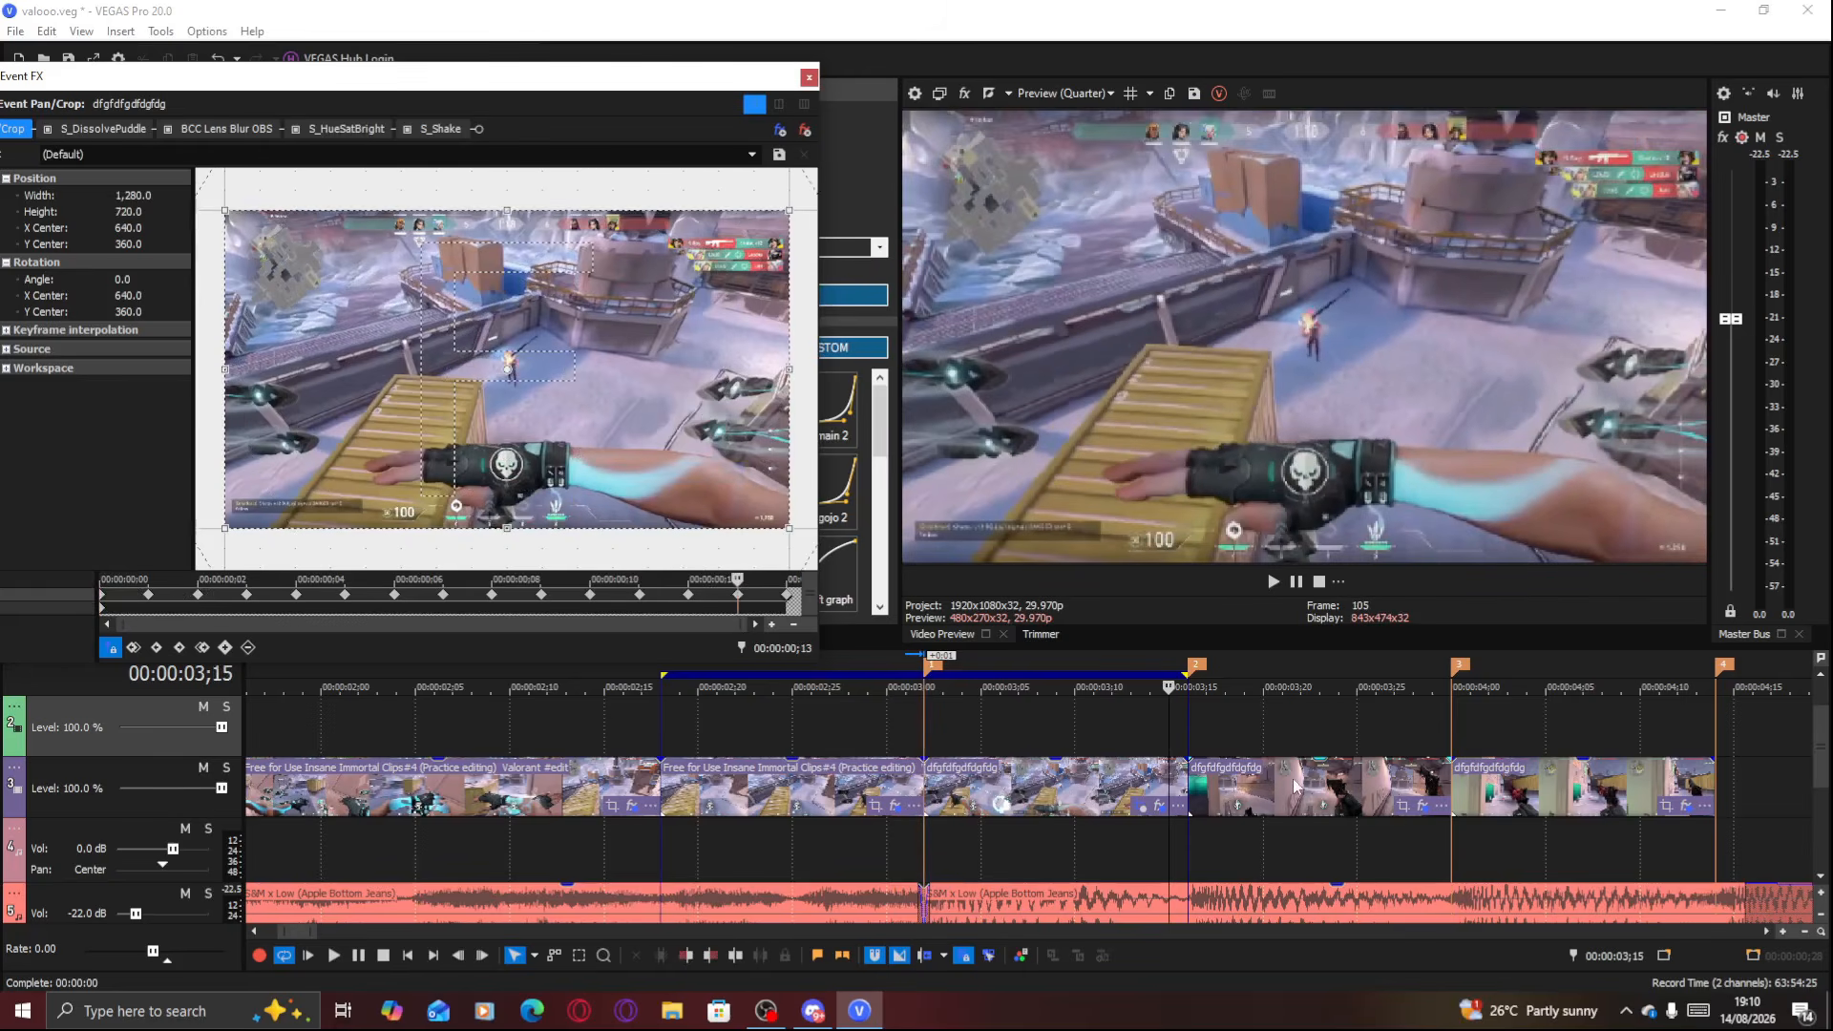
Animate the second nested clip's Pan/Crop from 773.2 × 434.9 at its start to the restored full frame at its end
{"action": "left_click_drag", "start_coordinate": [1184, 675], "coordinate": [1486, 675]}
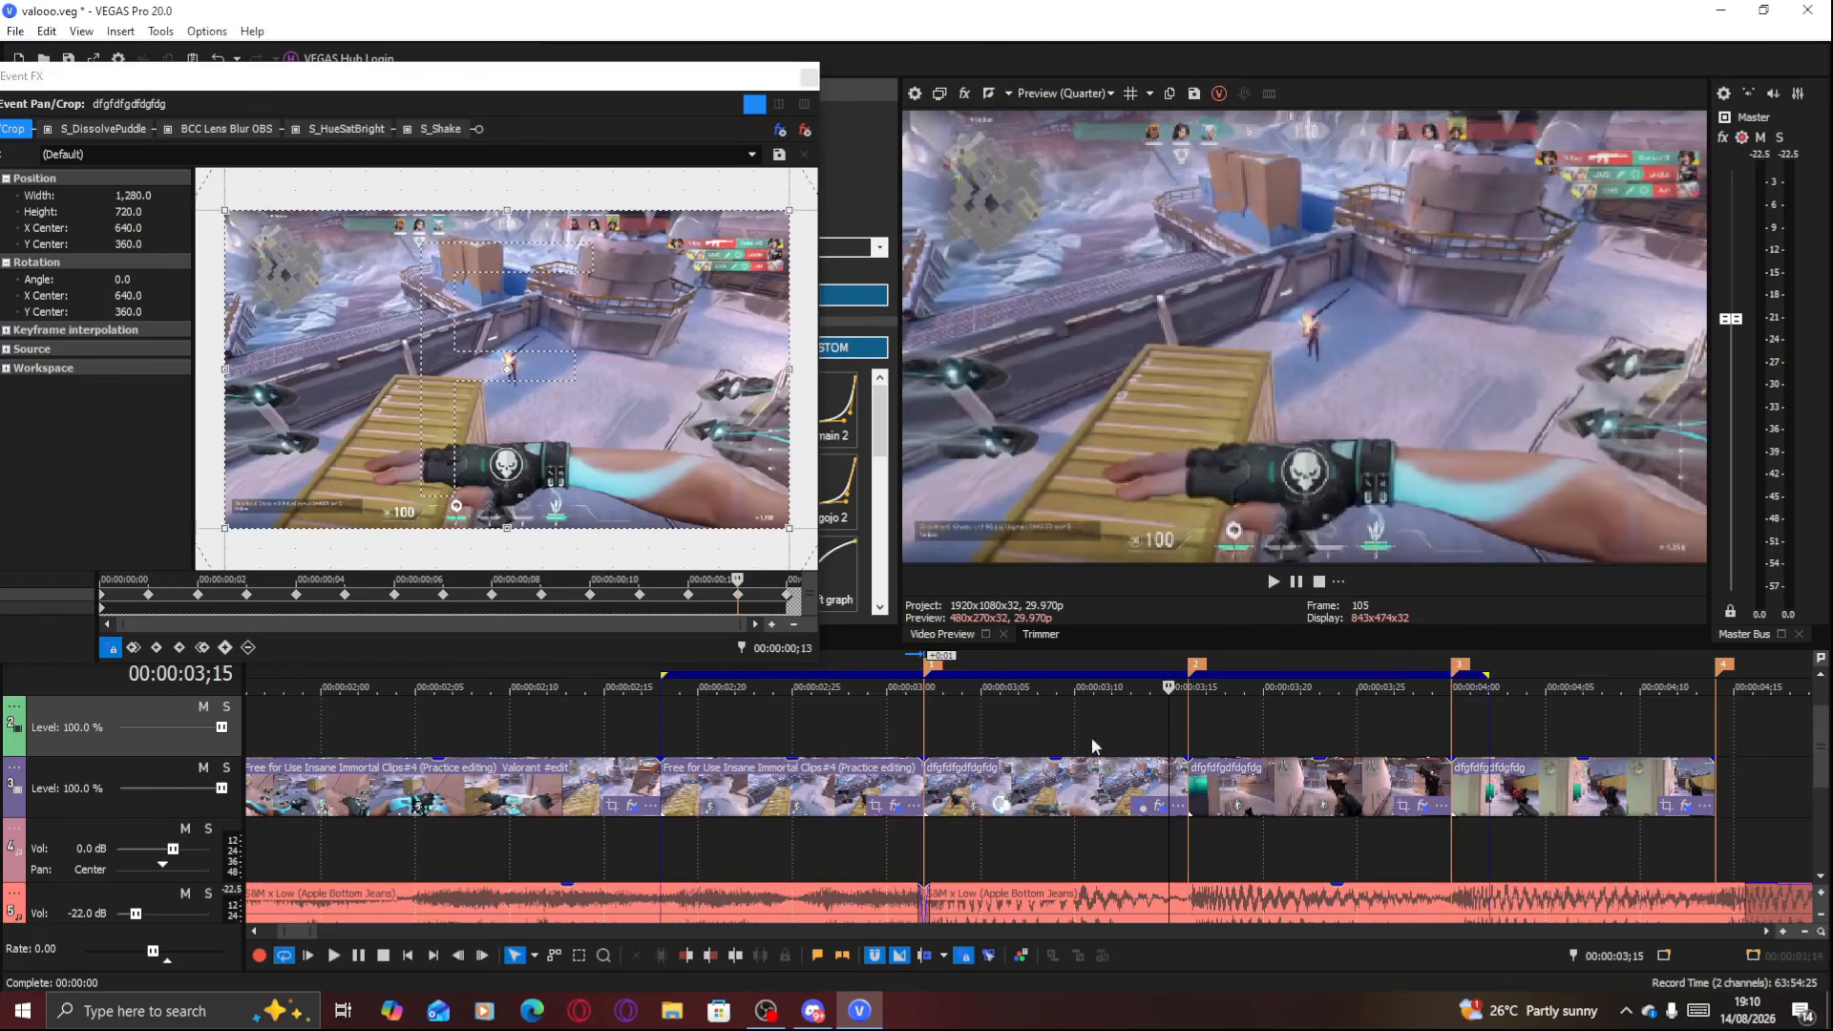
{"action": "left_click", "coordinate": [1279, 792]}
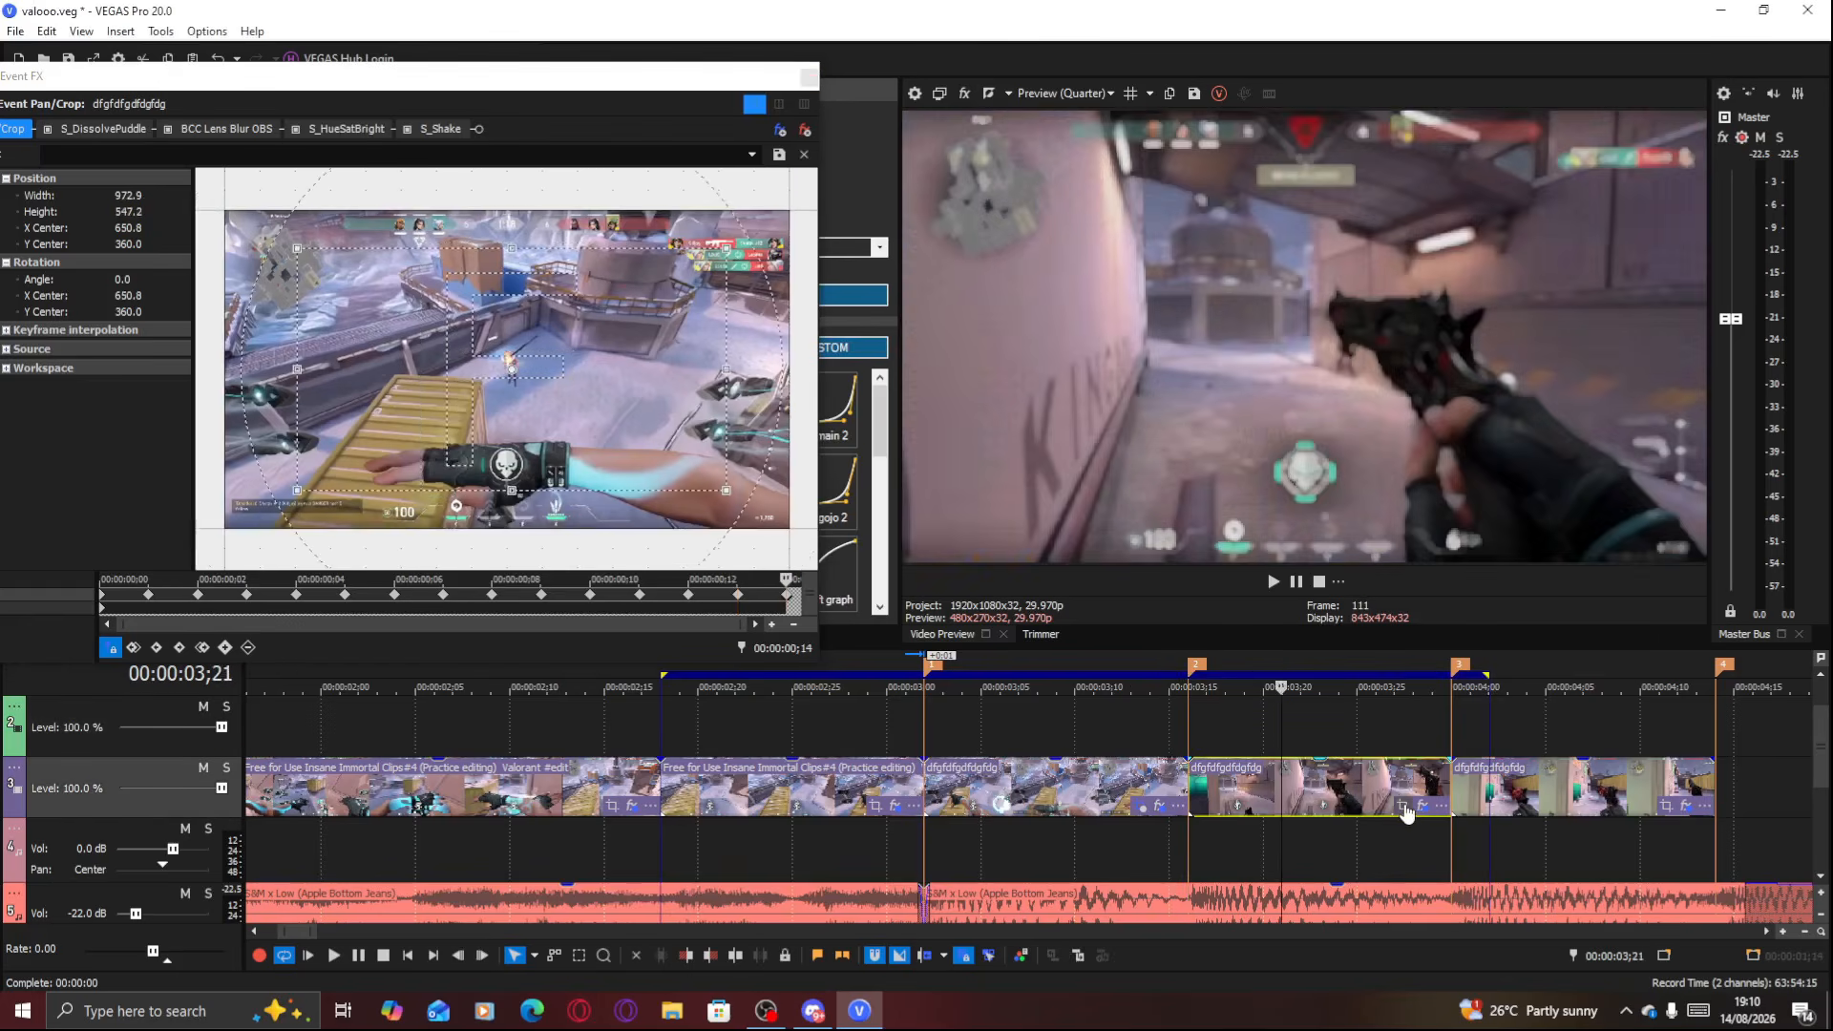
{"action": "left_click", "coordinate": [150, 602]}
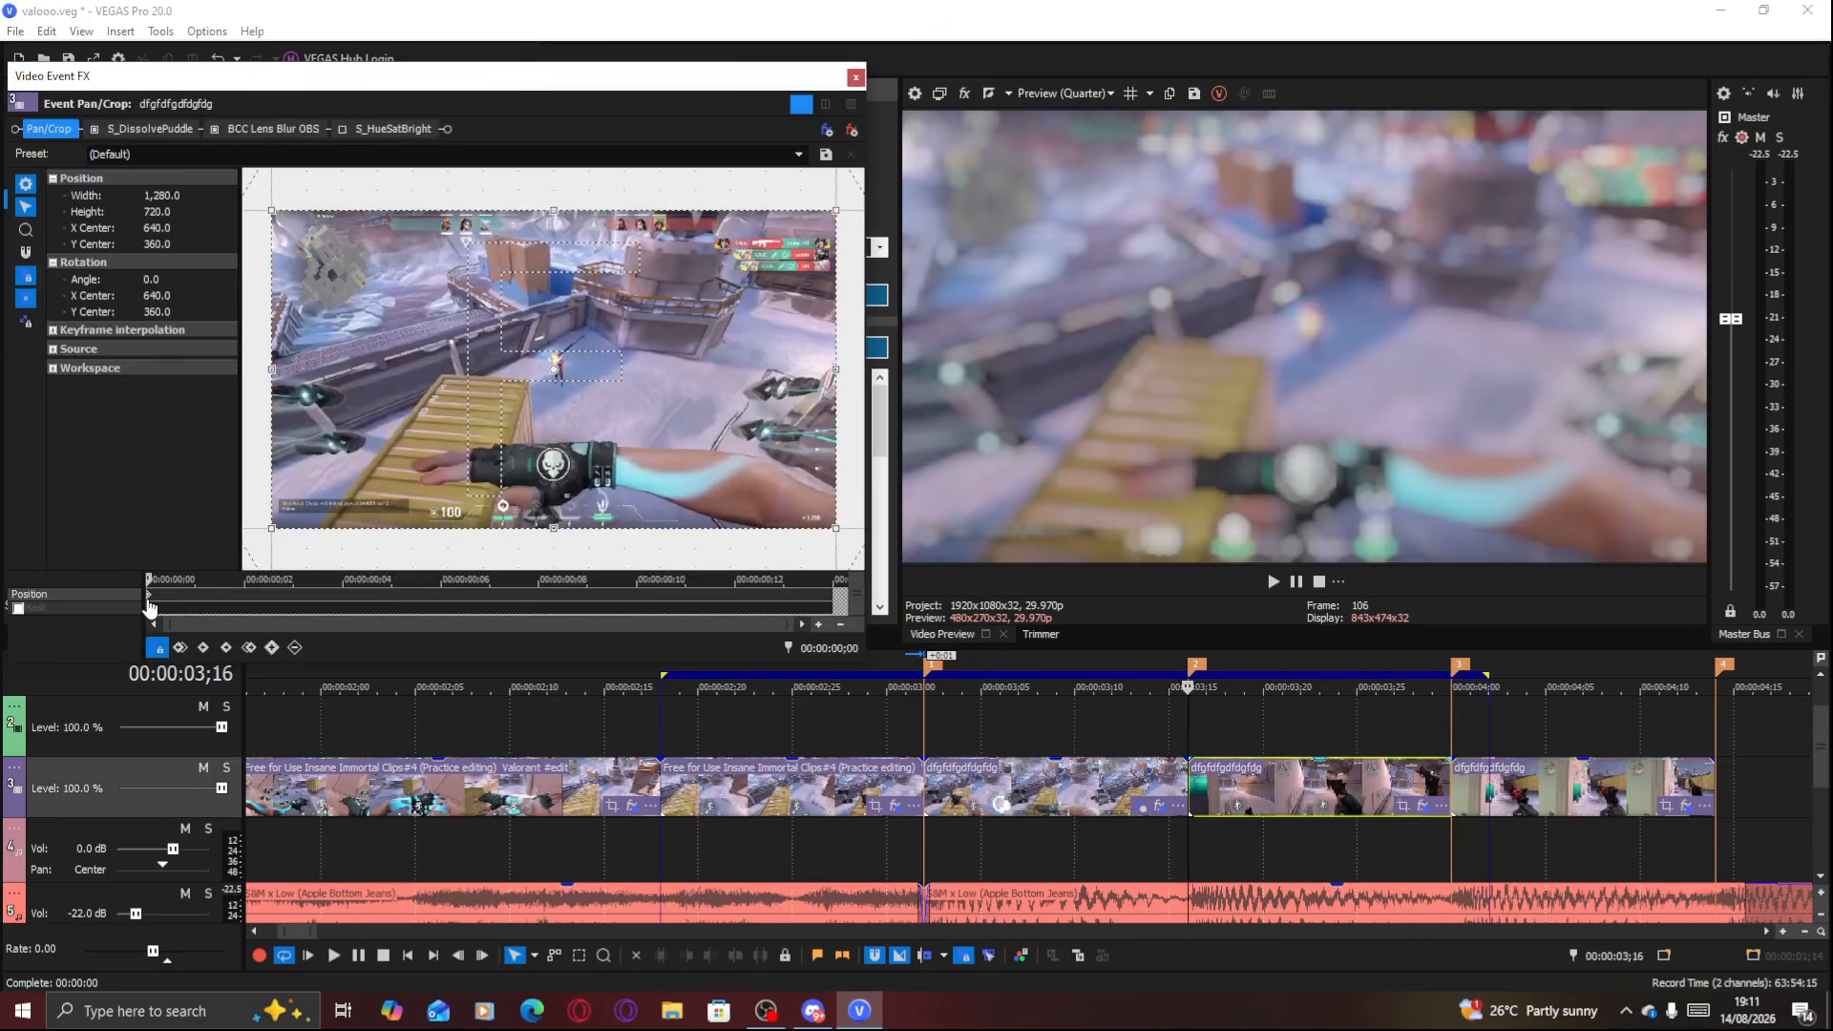
{"action": "left_click_drag", "start_coordinate": [576, 535], "coordinate": [586, 466]}
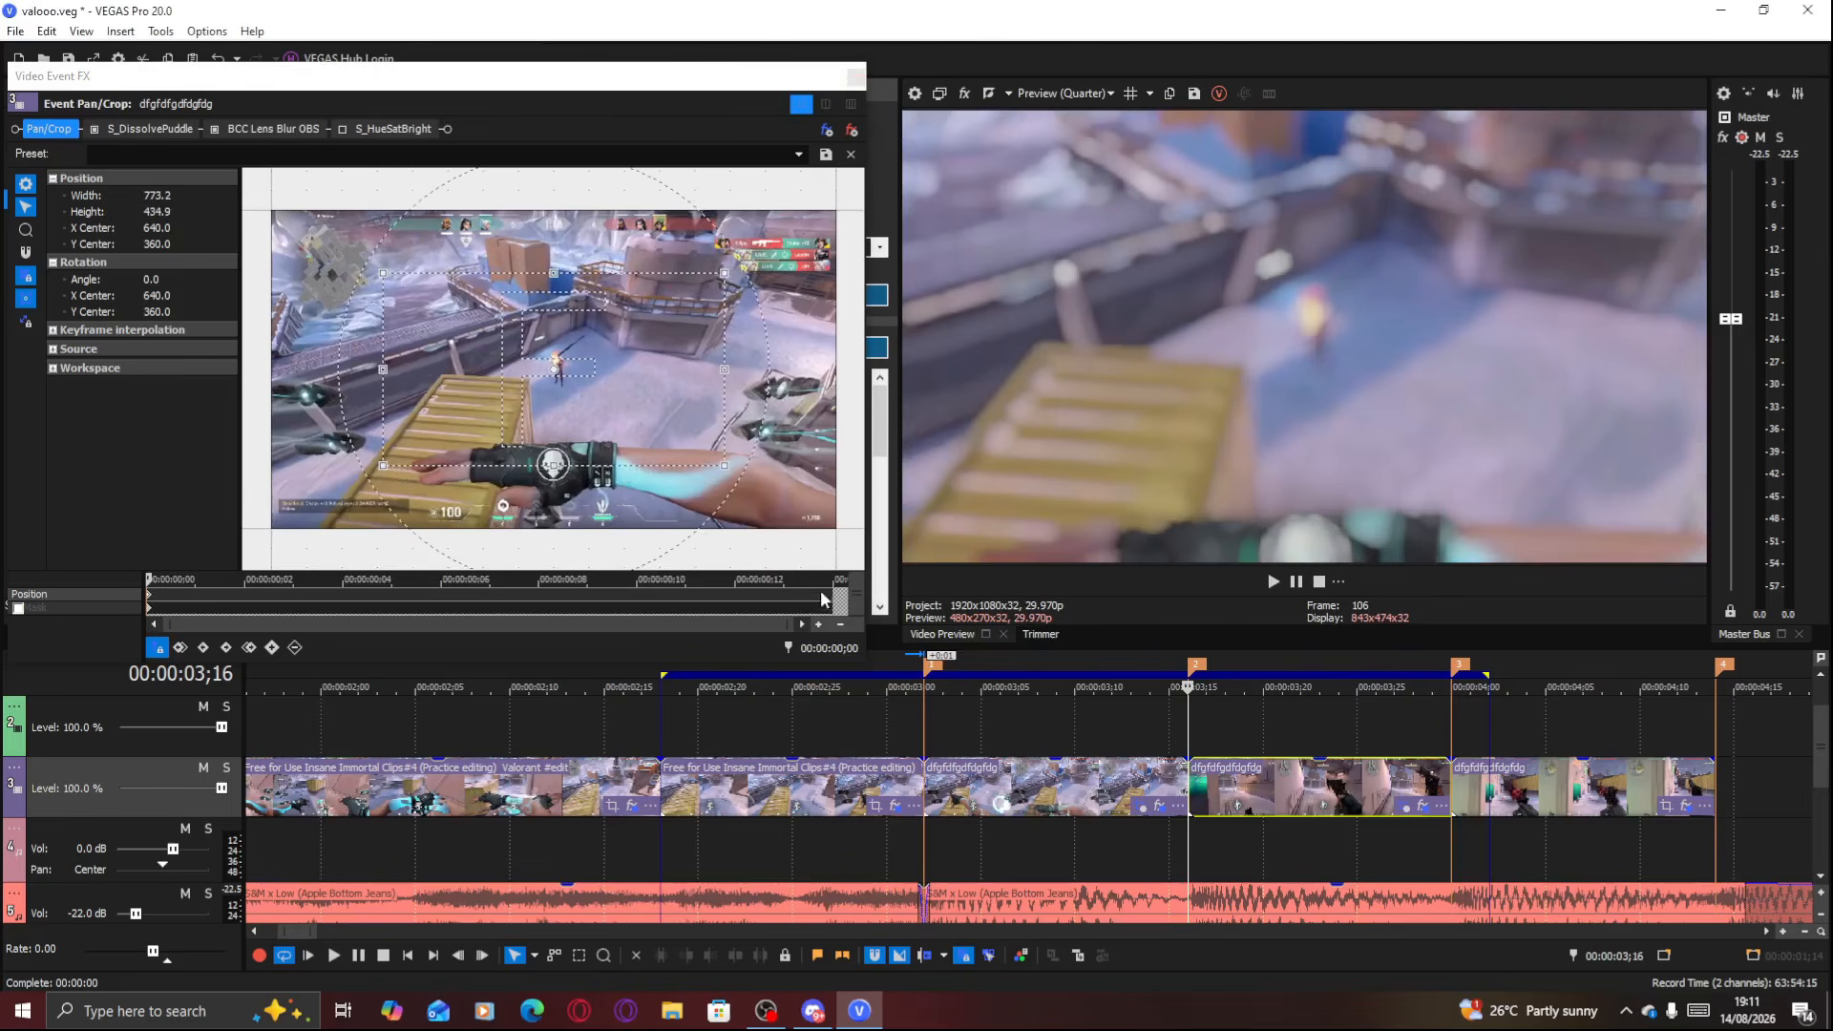
{"action": "key", "text": "End"}
{"action": "right_click", "coordinate": [627, 464]}
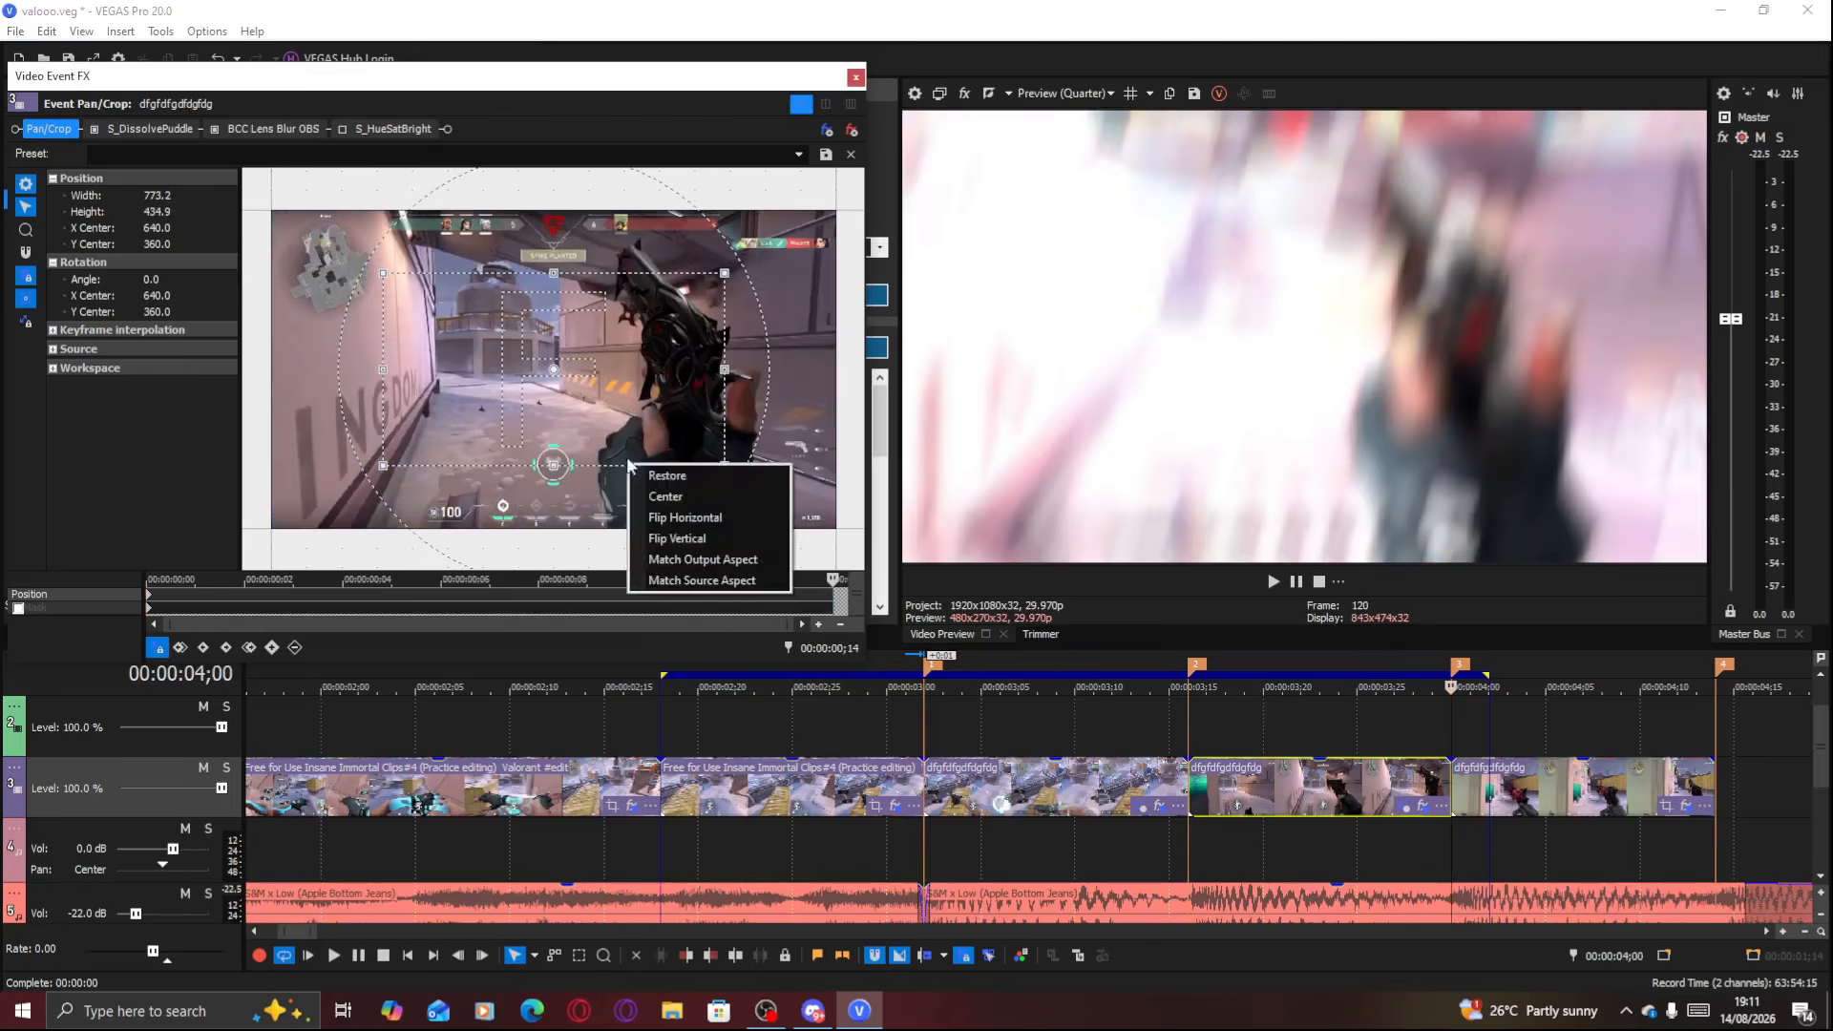
{"action": "left_click", "coordinate": [650, 474]}
Ease the second nested clip's Pan/Crop zoom with a 0.02, 0.53, 0.14, 0.95 curve and check its early keyframes
{"action": "left_click", "coordinate": [1252, 771]}
{"action": "left_click_drag", "start_coordinate": [563, 102], "coordinate": [575, 488]}
{"action": "left_click_drag", "start_coordinate": [713, 149], "coordinate": [707, 166]}
{"action": "left_click", "coordinate": [682, 247]}
{"action": "left_click", "coordinate": [673, 268]}
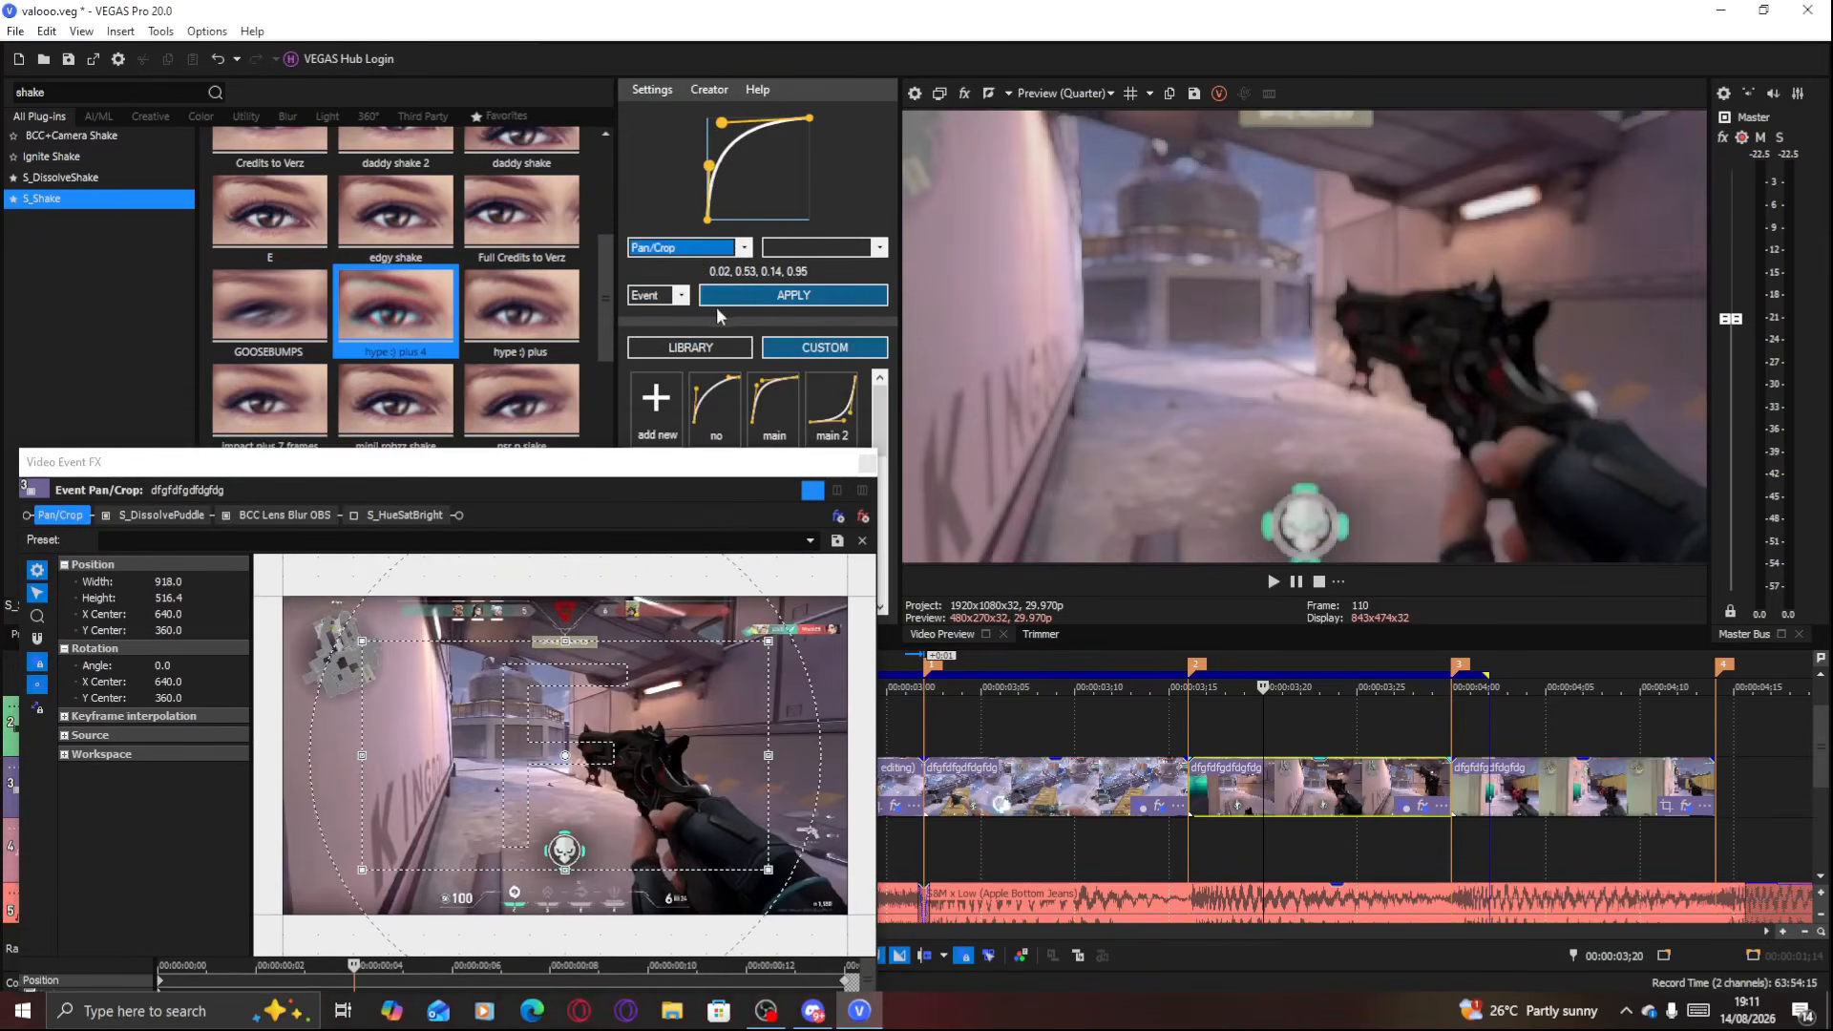
{"action": "left_click", "coordinate": [718, 301]}
{"action": "left_click_drag", "start_coordinate": [636, 480], "coordinate": [636, 136]}
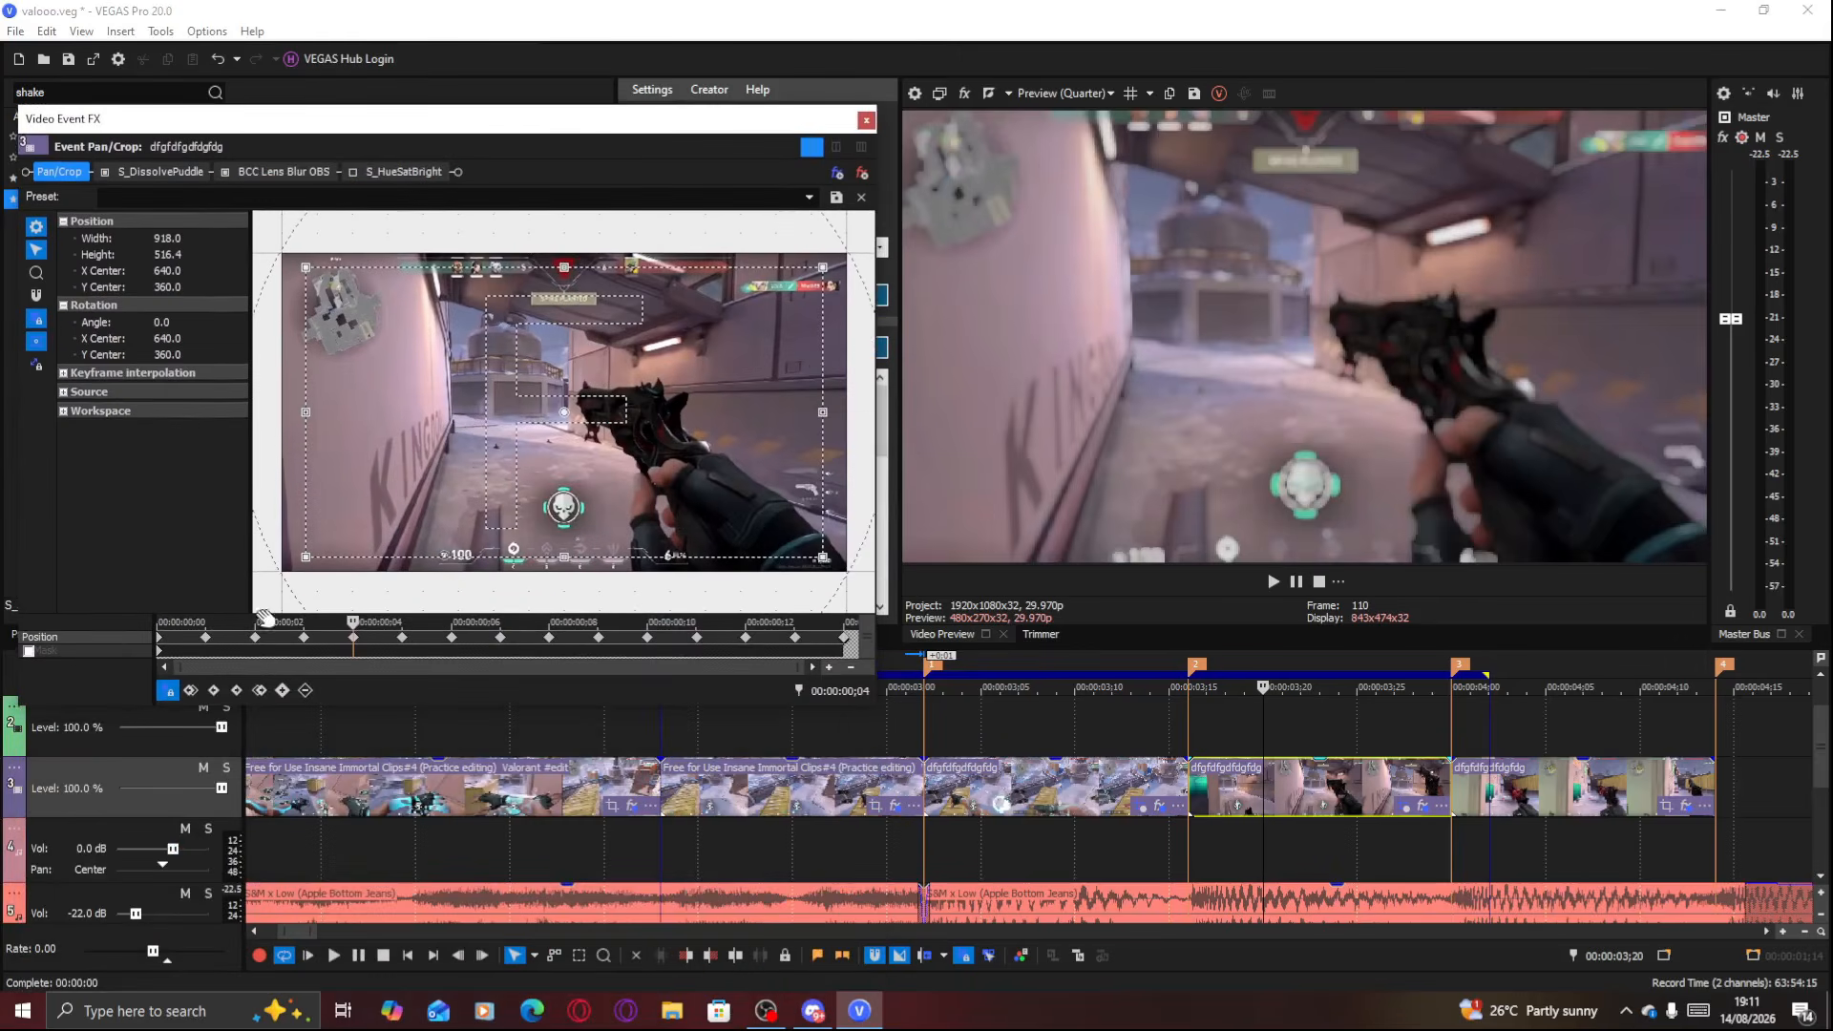
{"action": "left_click", "coordinate": [204, 638]}
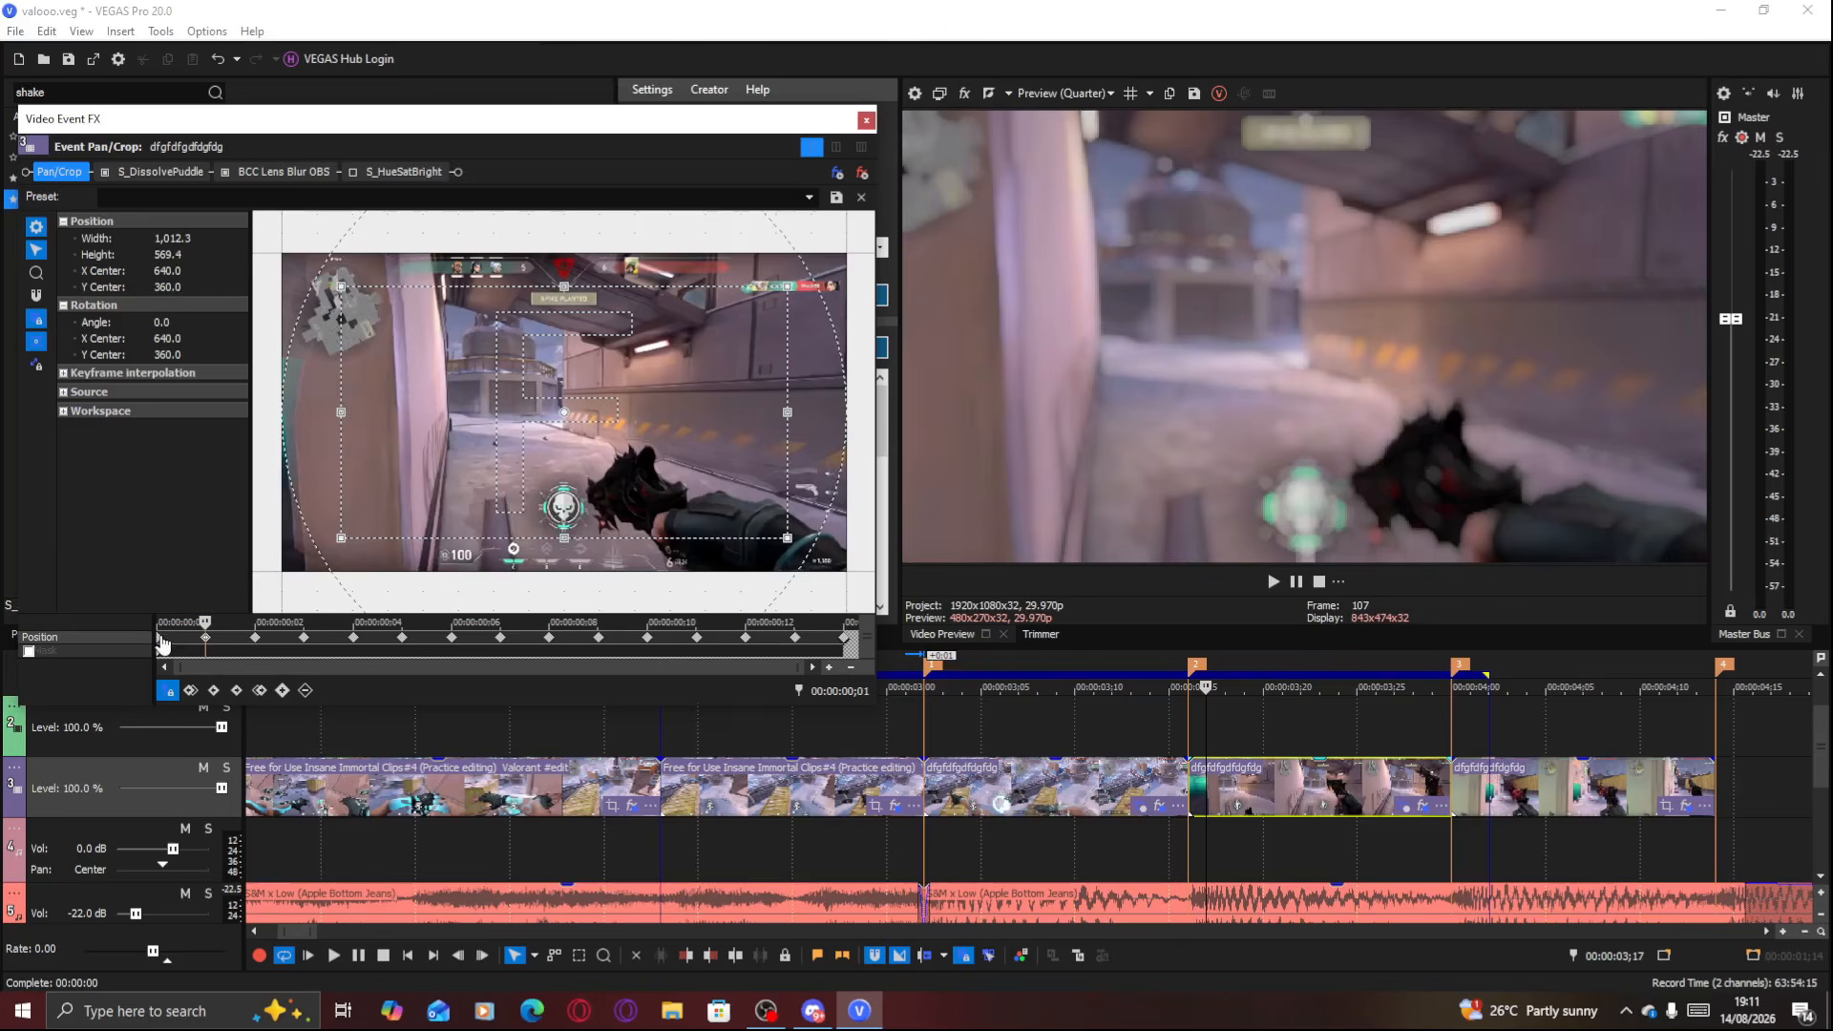
Restore the second nested clip's full Pan/Crop frame at its start, trim one frame off its beginning and extend its end to marker 3
{"action": "left_click", "coordinate": [160, 640]}
{"action": "right_click", "coordinate": [606, 505]}
{"action": "left_click", "coordinate": [632, 518]}
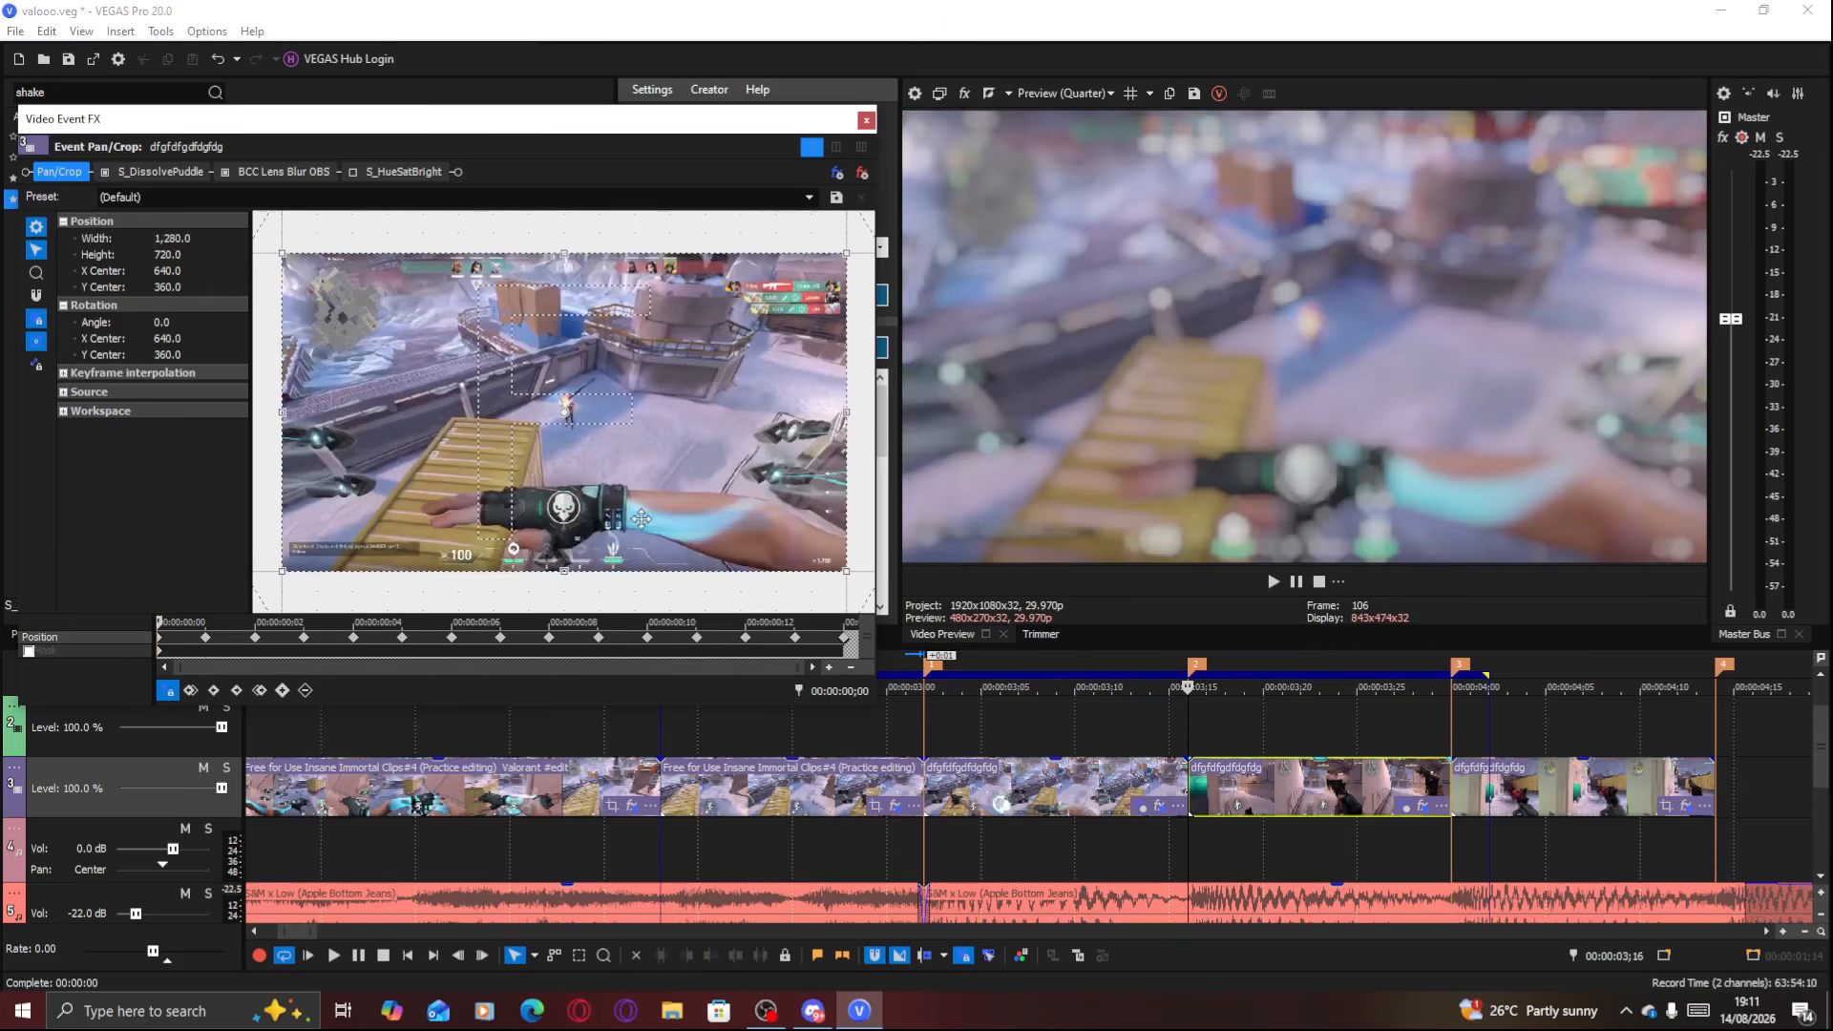
{"action": "left_click_drag", "start_coordinate": [1194, 779], "coordinate": [1204, 781]}
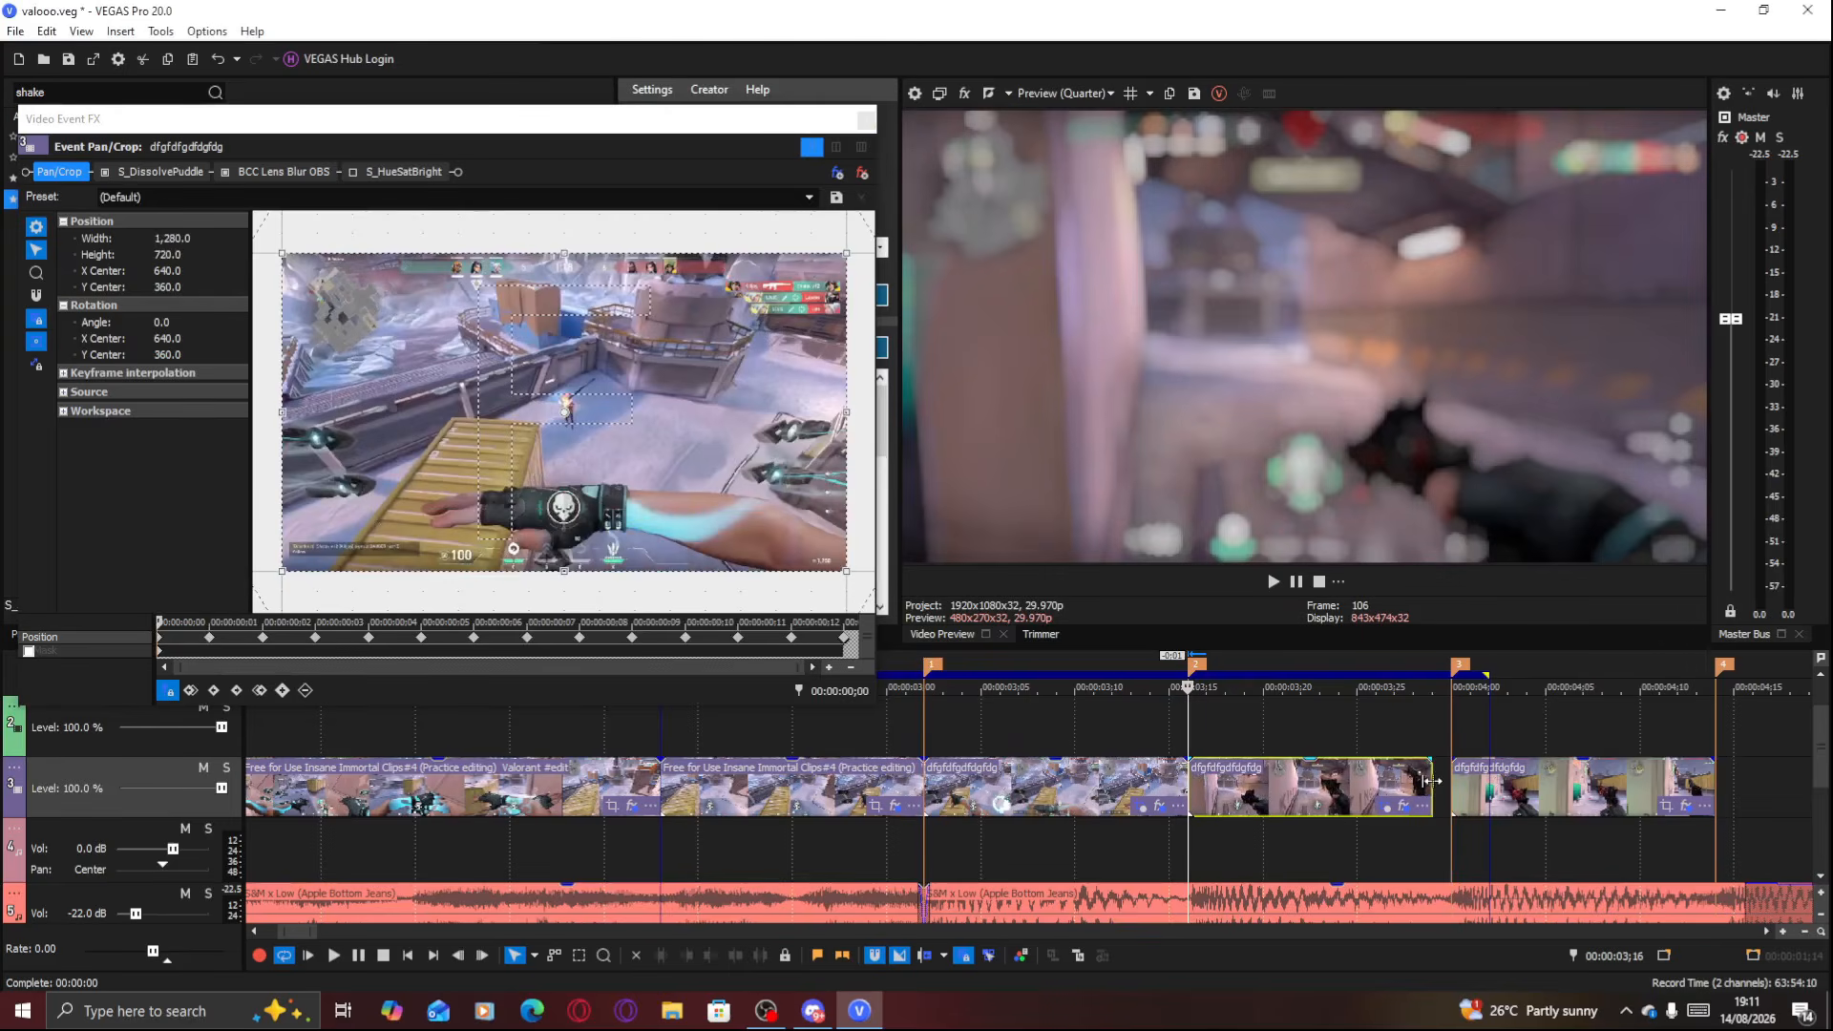
{"action": "left_click_drag", "start_coordinate": [1432, 784], "coordinate": [1451, 785]}
Zoom the second nested clip's Pan/Crop to 532.7 × 299.6 at 00:00:00;13
{"action": "left_click", "coordinate": [792, 637]}
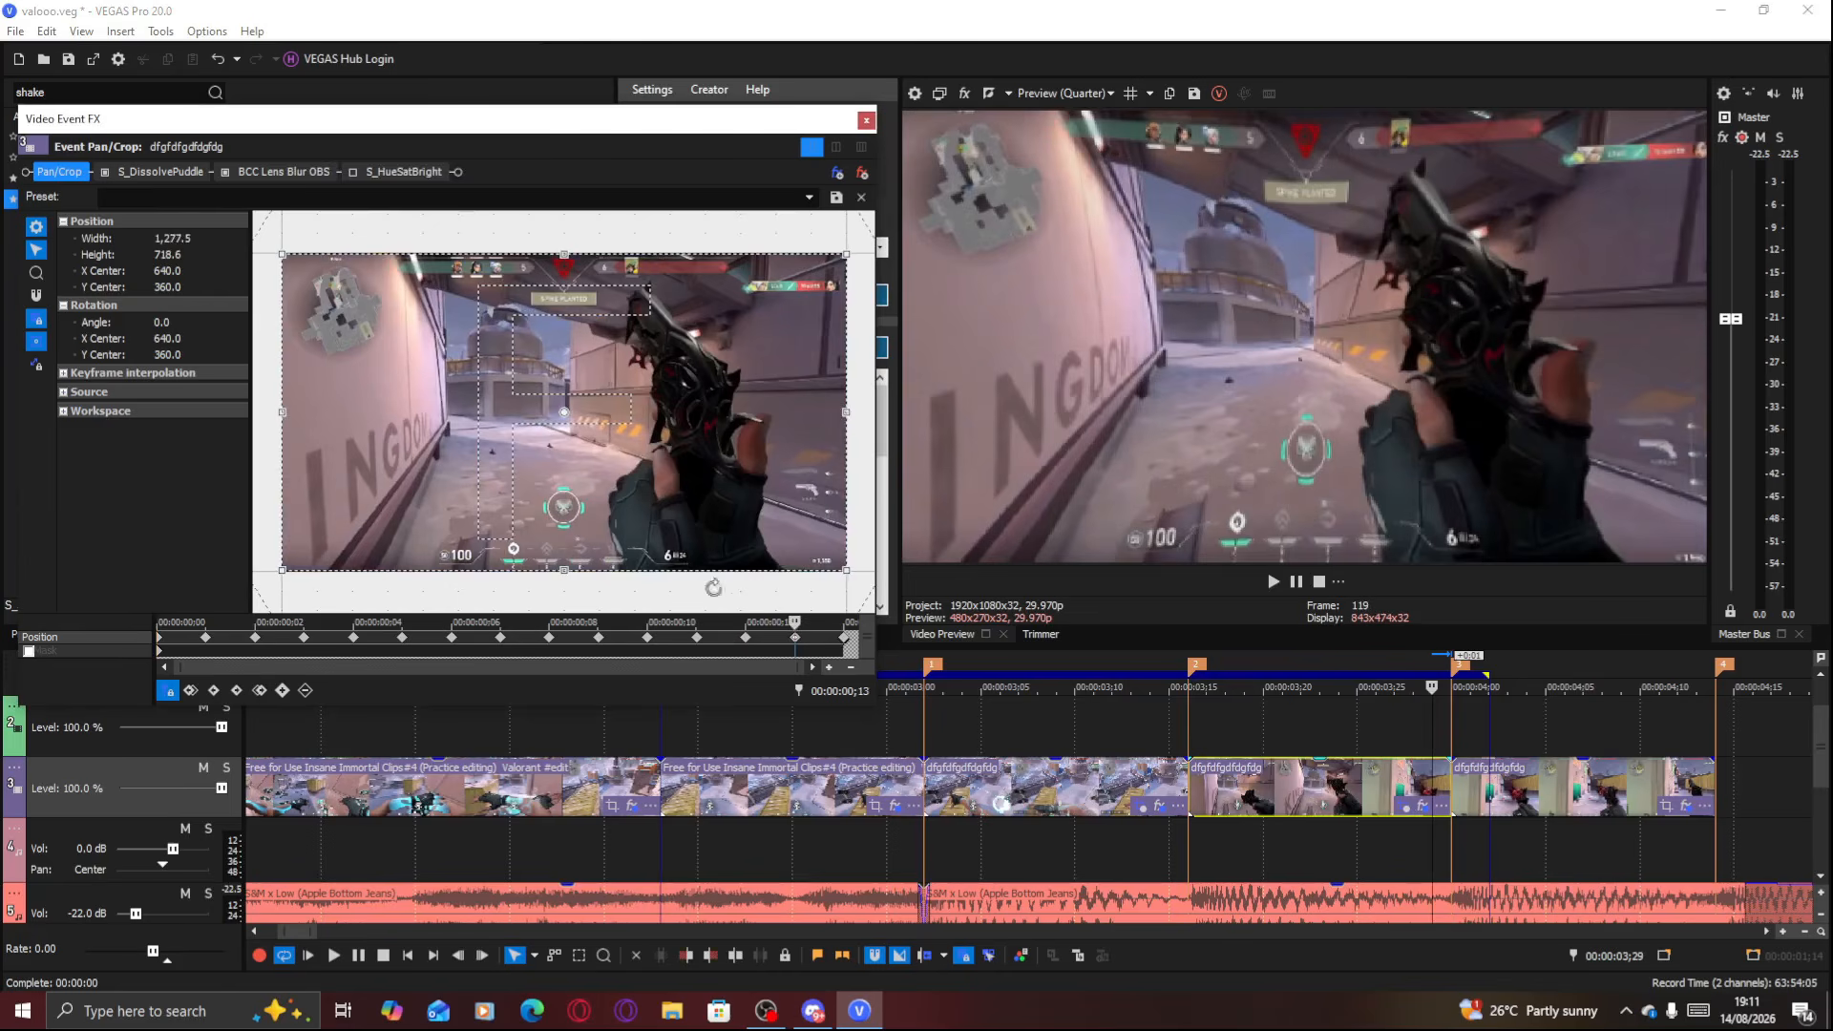
{"action": "left_click_drag", "start_coordinate": [630, 571], "coordinate": [630, 468]}
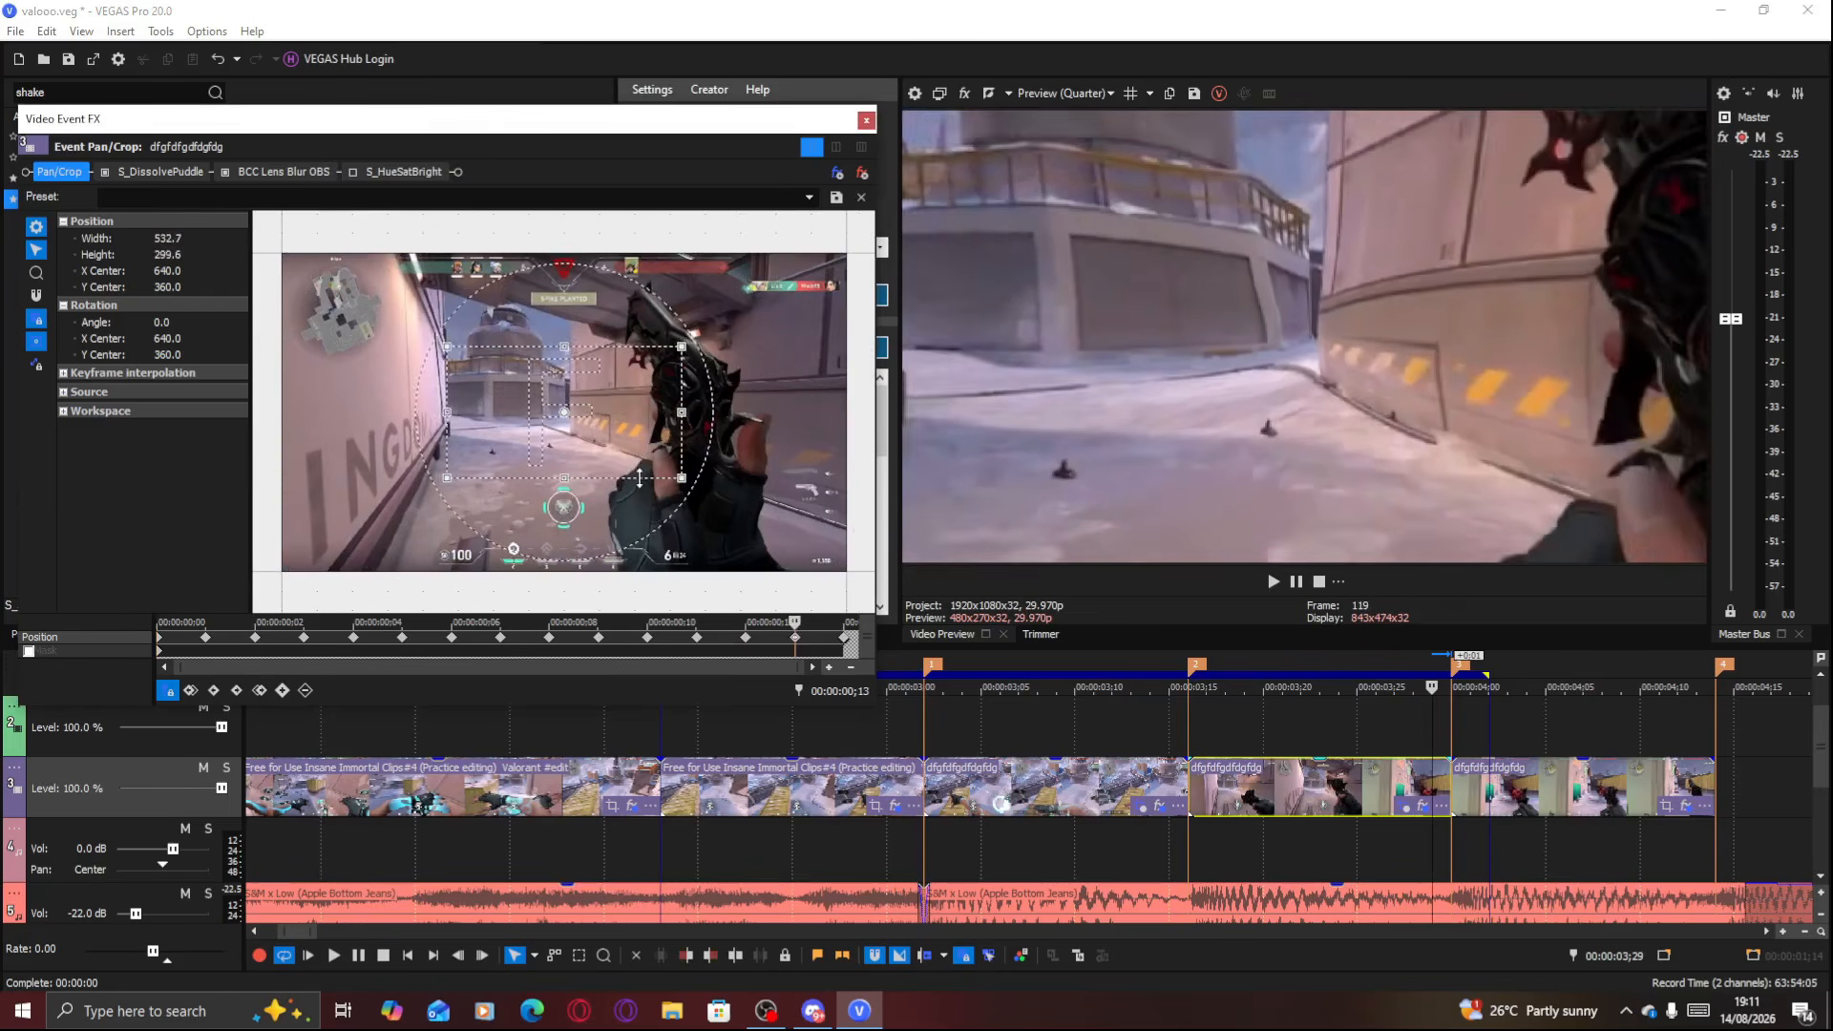
{"action": "left_click", "coordinate": [866, 120]}
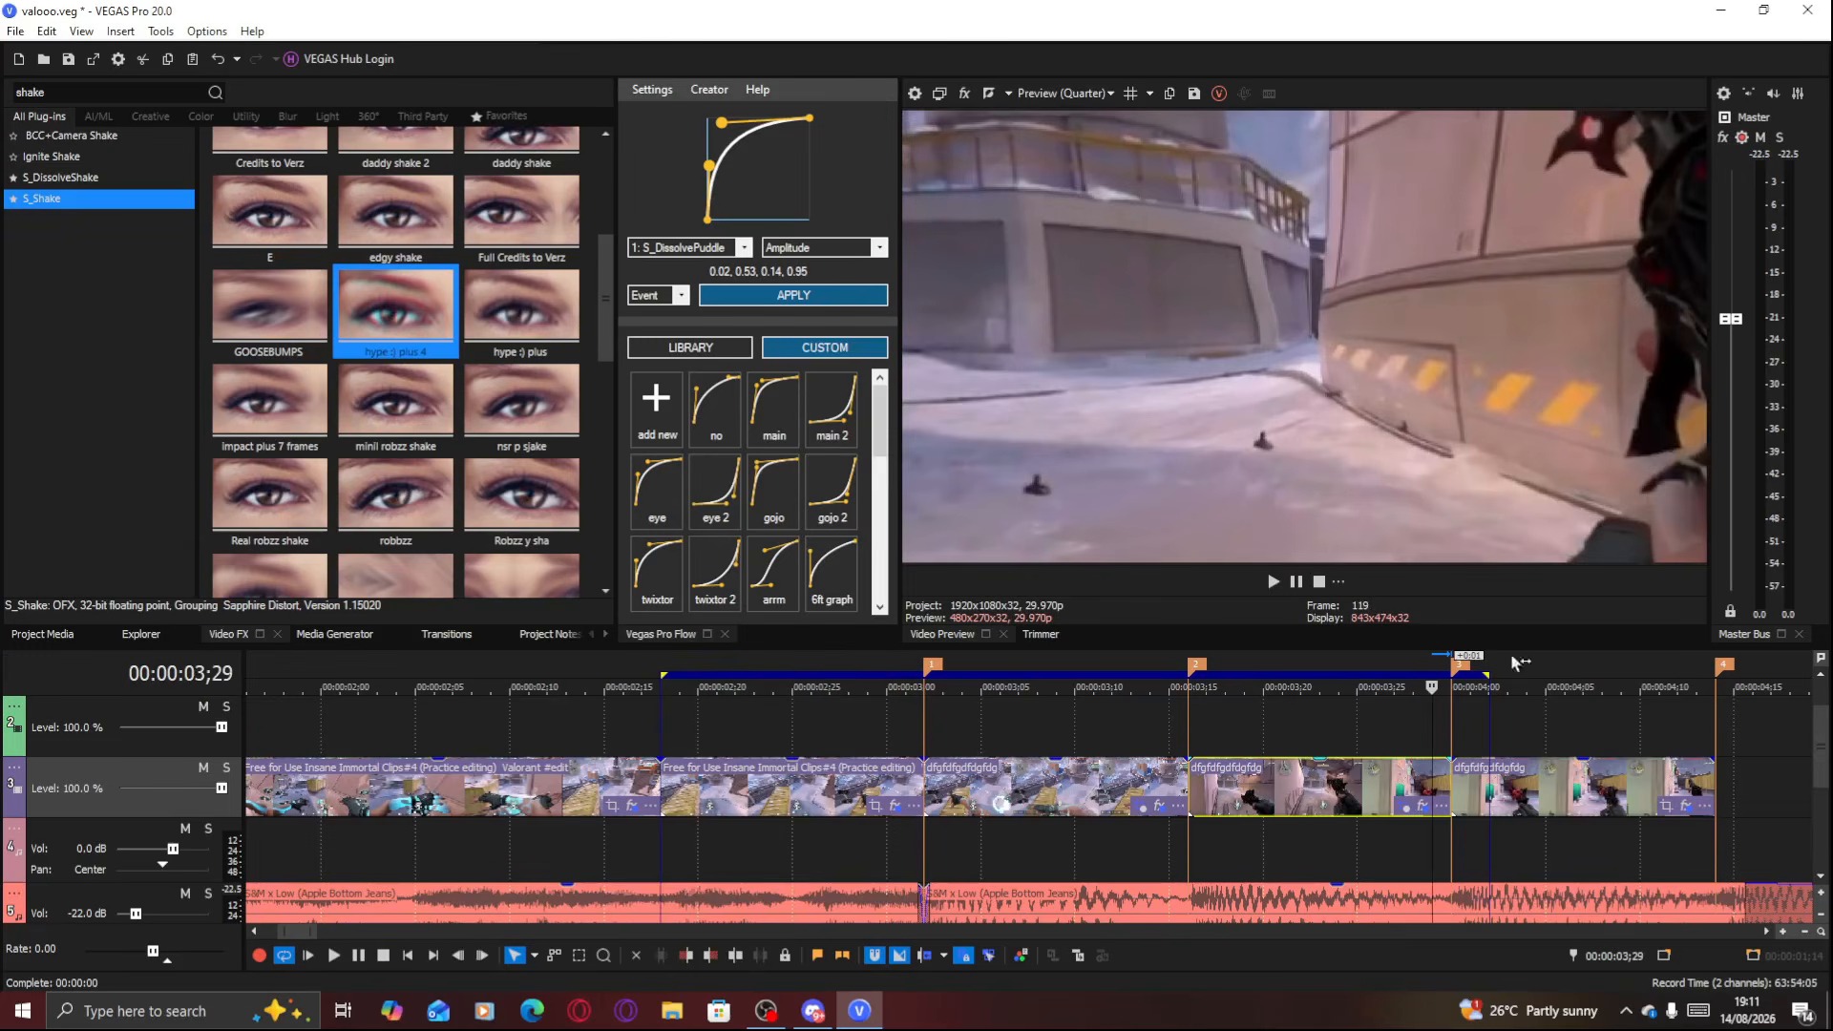
Zoom the third nested clip's Pan/Crop to 880.7 × 495.4 at 00:00:00;13
{"action": "double_click", "coordinate": [1552, 790]}
{"action": "left_click", "coordinate": [1667, 808]}
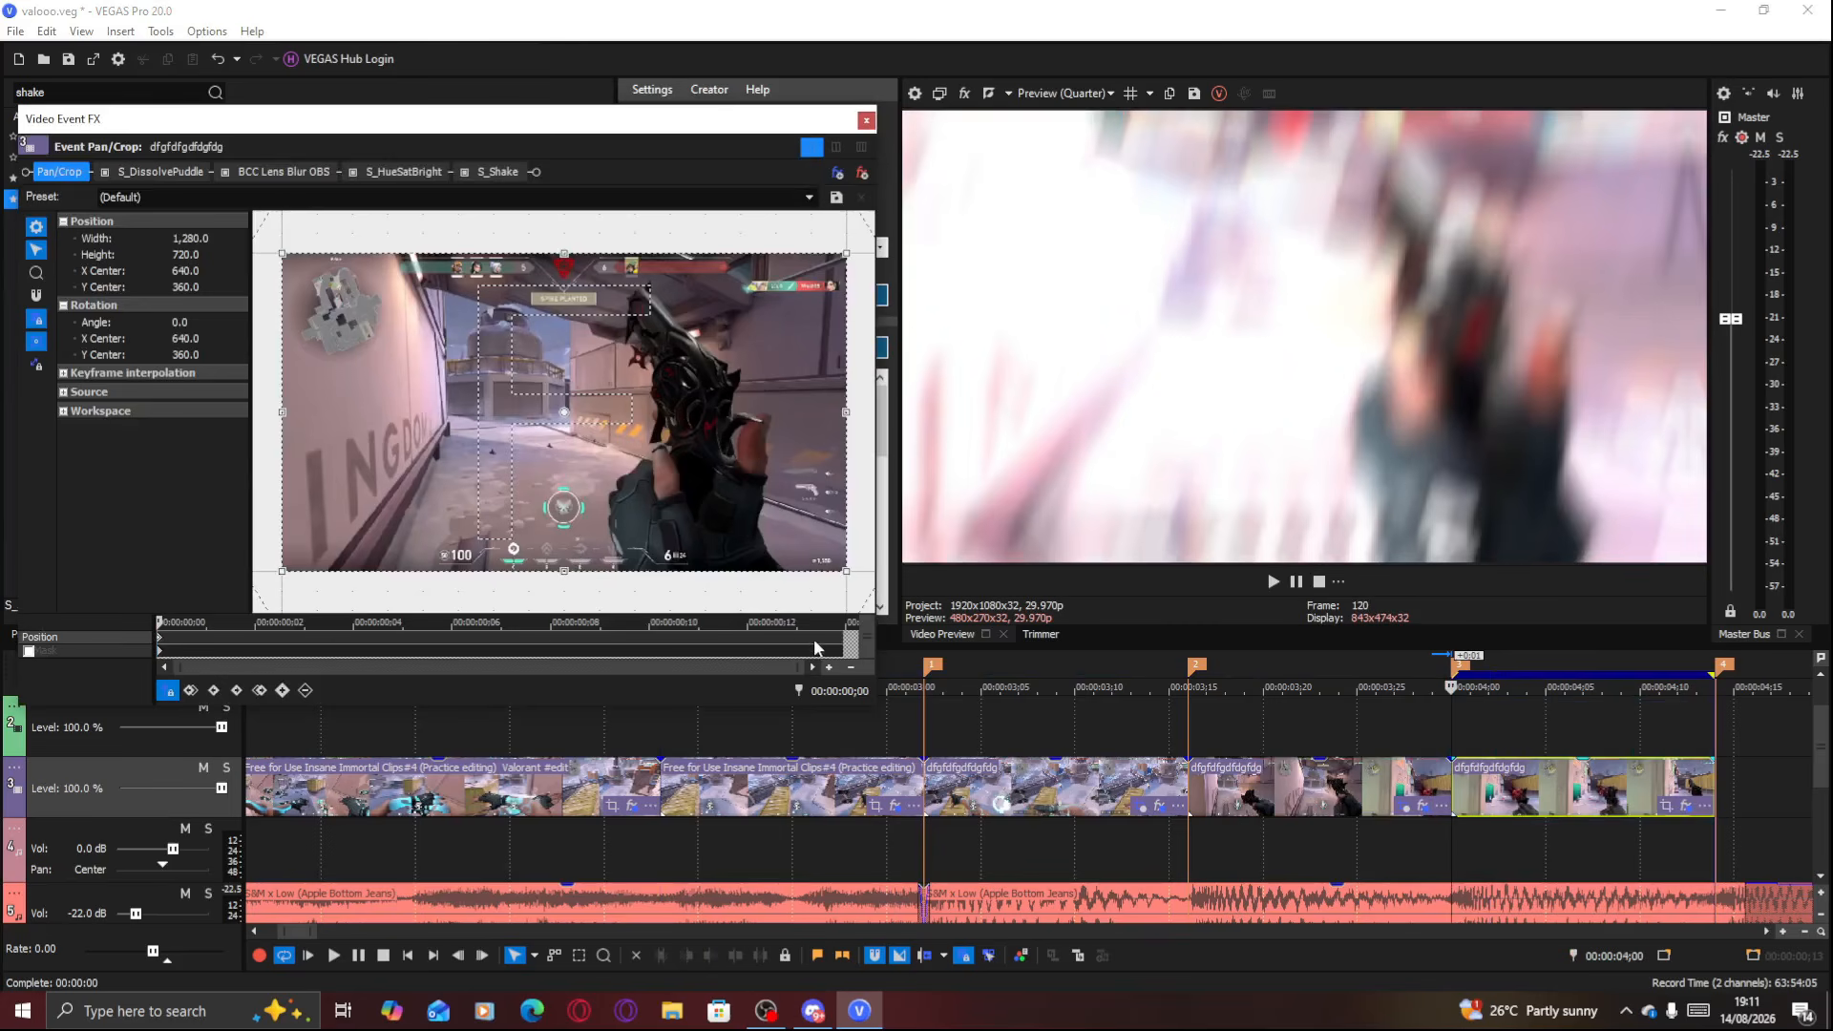
{"action": "left_click", "coordinate": [790, 630]}
{"action": "left_click_drag", "start_coordinate": [606, 571], "coordinate": [602, 521]}
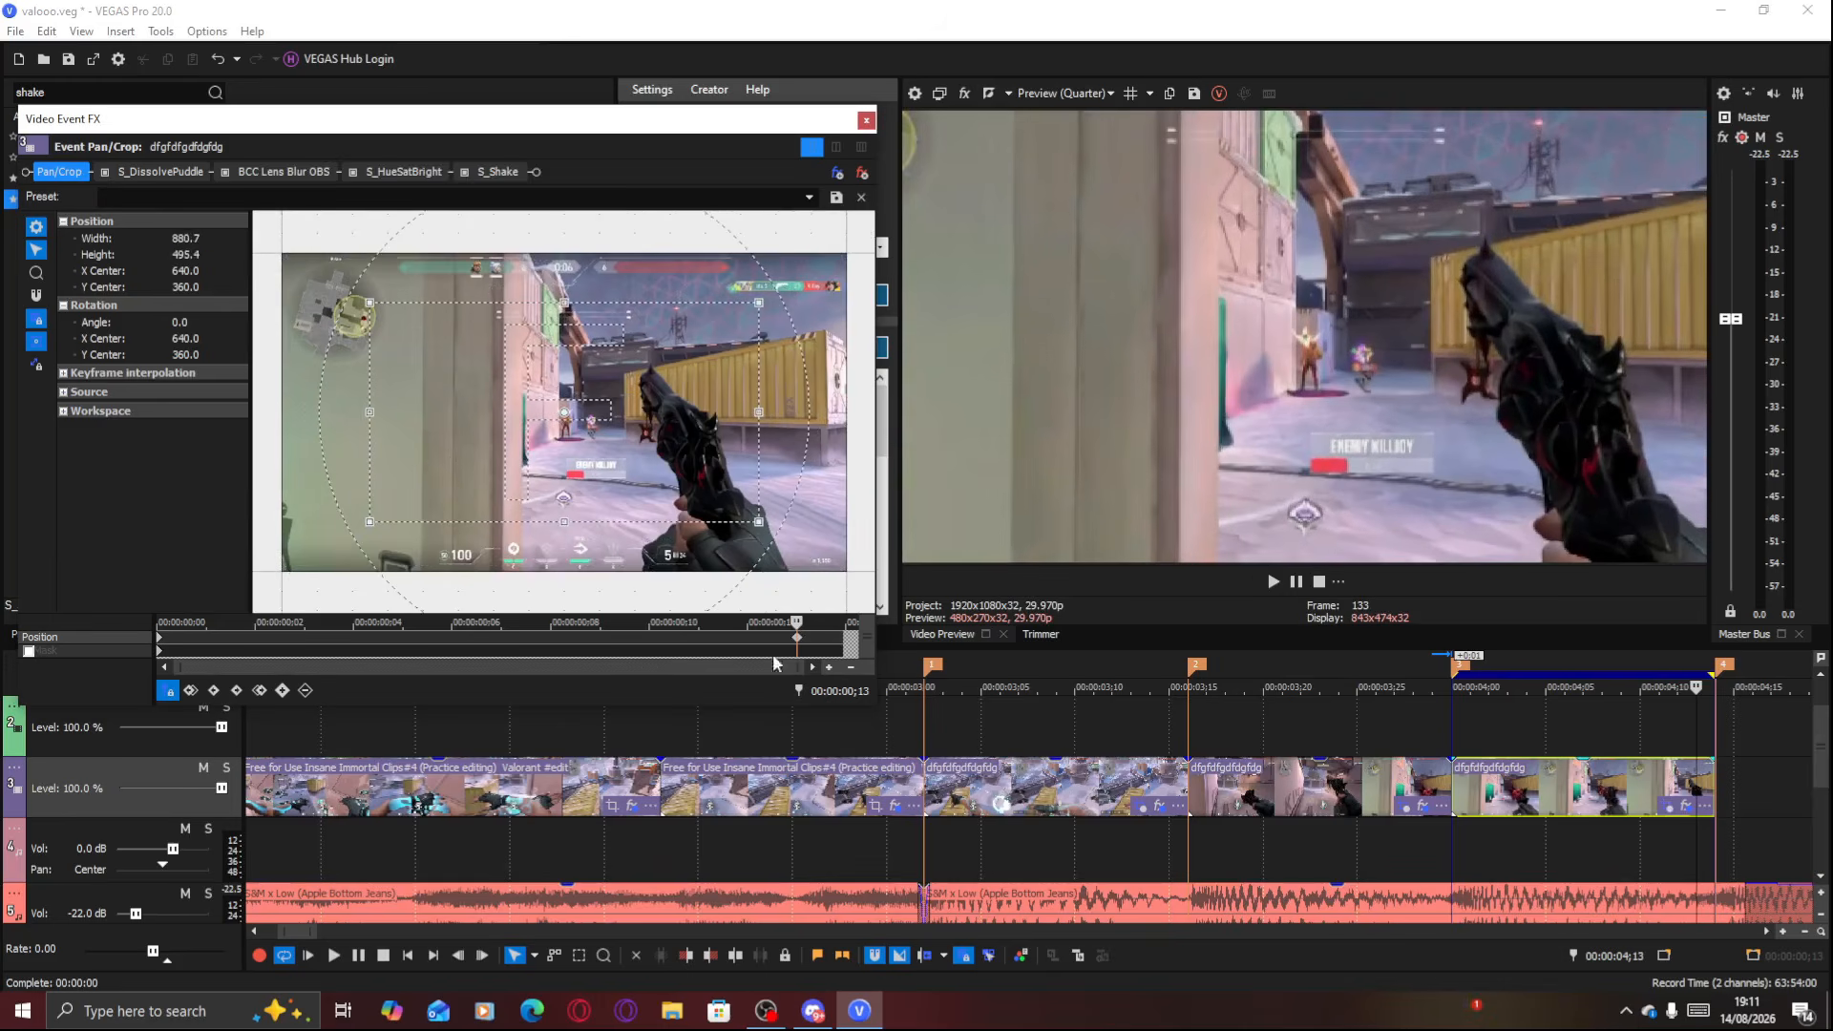
Trim one frame off the third nested clip's beginning and extend its end back to marker 4
{"action": "left_click", "coordinate": [1581, 797]}
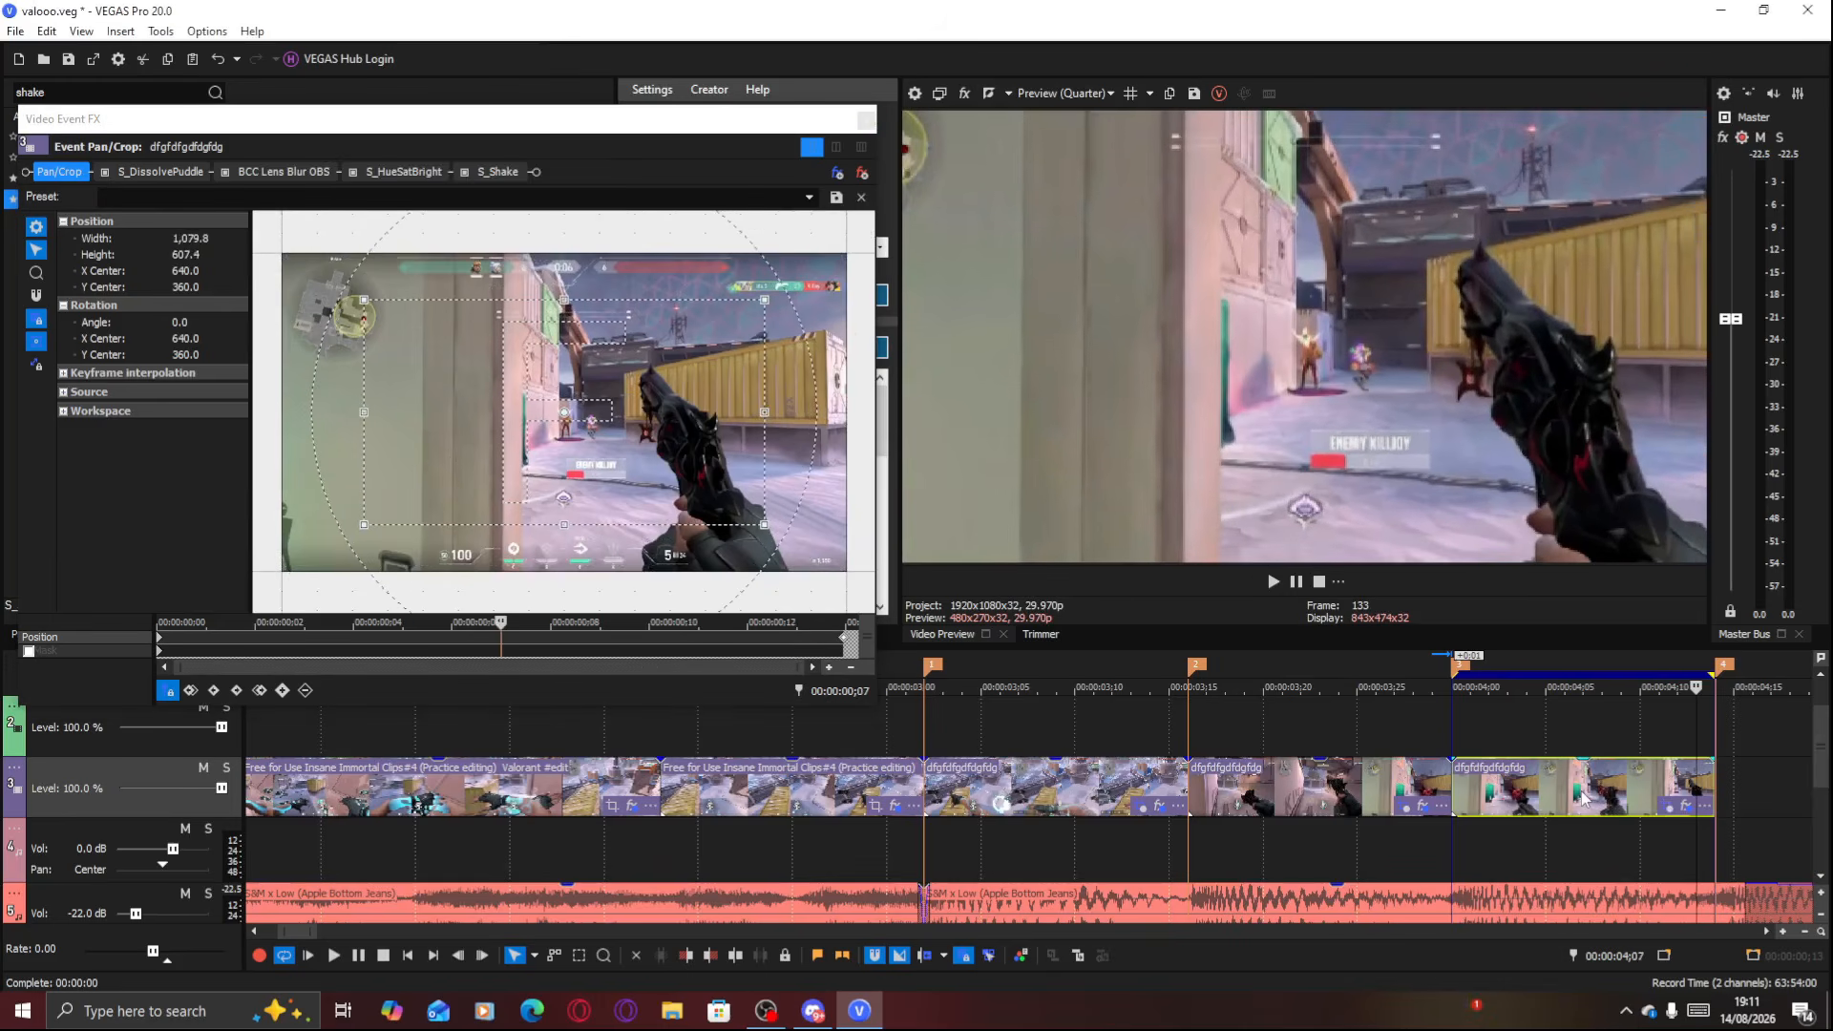
{"action": "left_click_drag", "start_coordinate": [1451, 788], "coordinate": [1470, 780]}
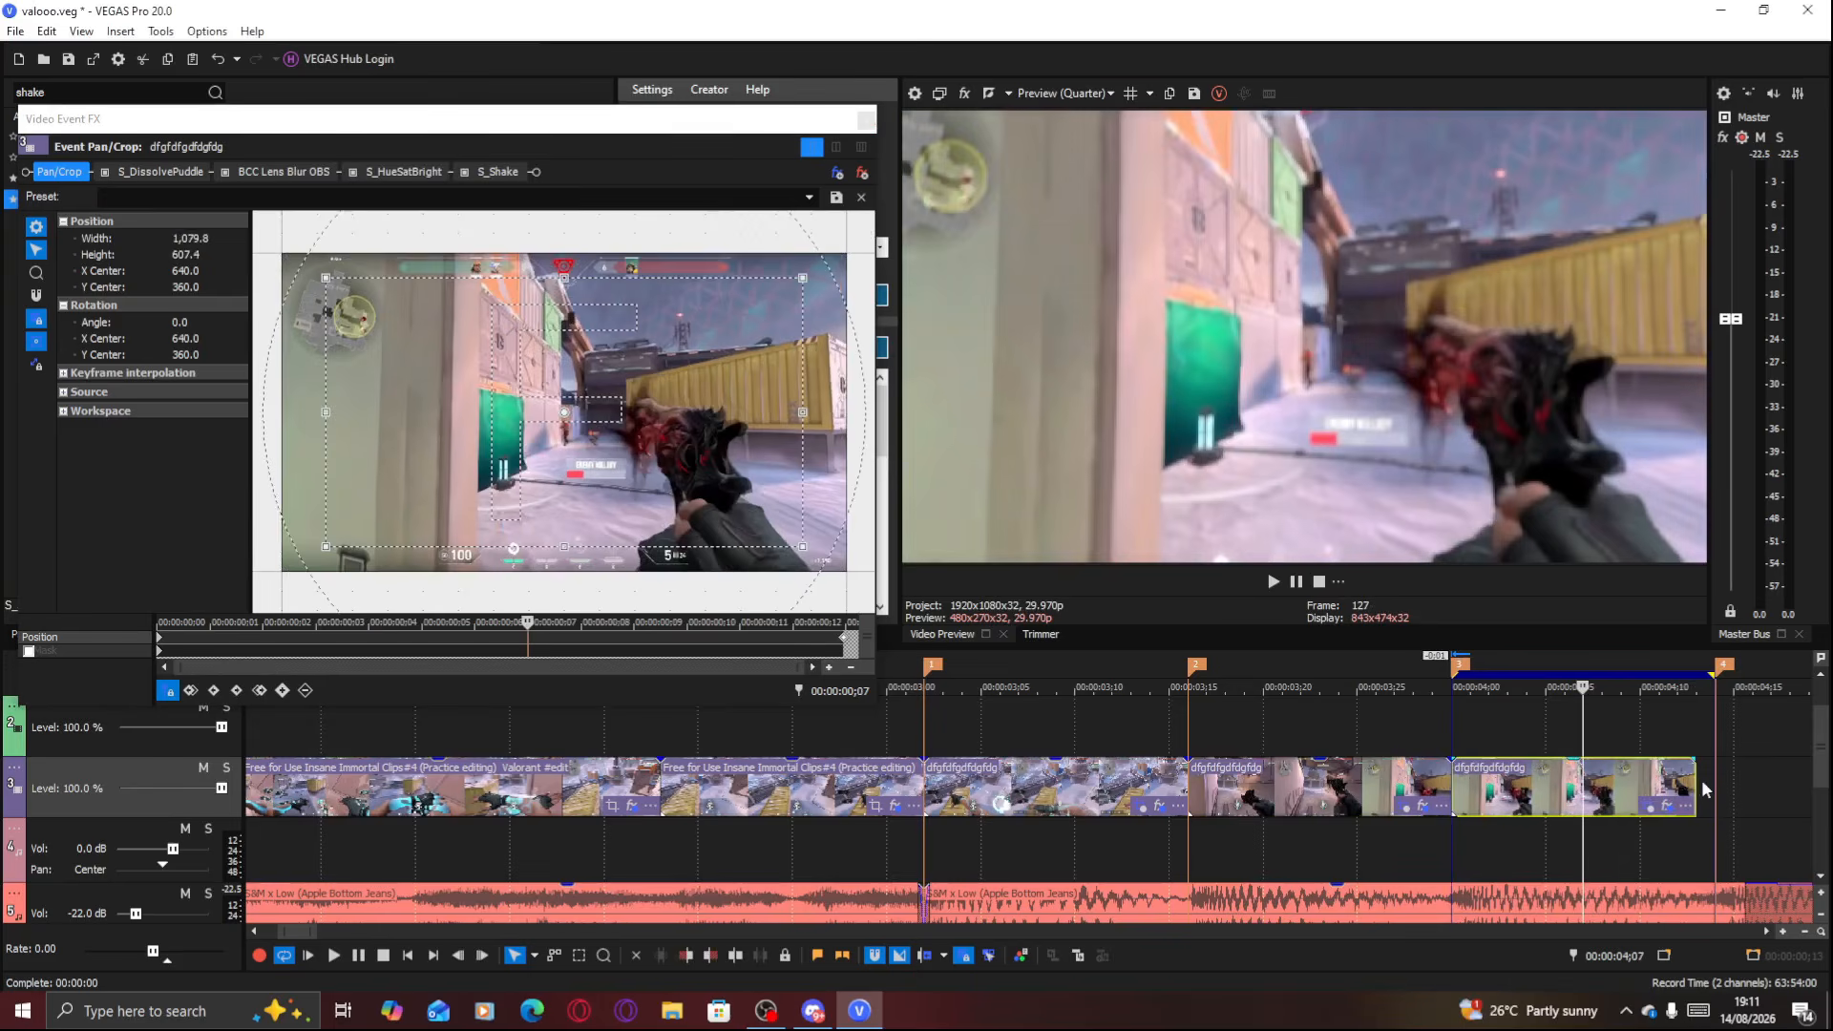
{"action": "left_click_drag", "start_coordinate": [1693, 776], "coordinate": [1714, 776]}
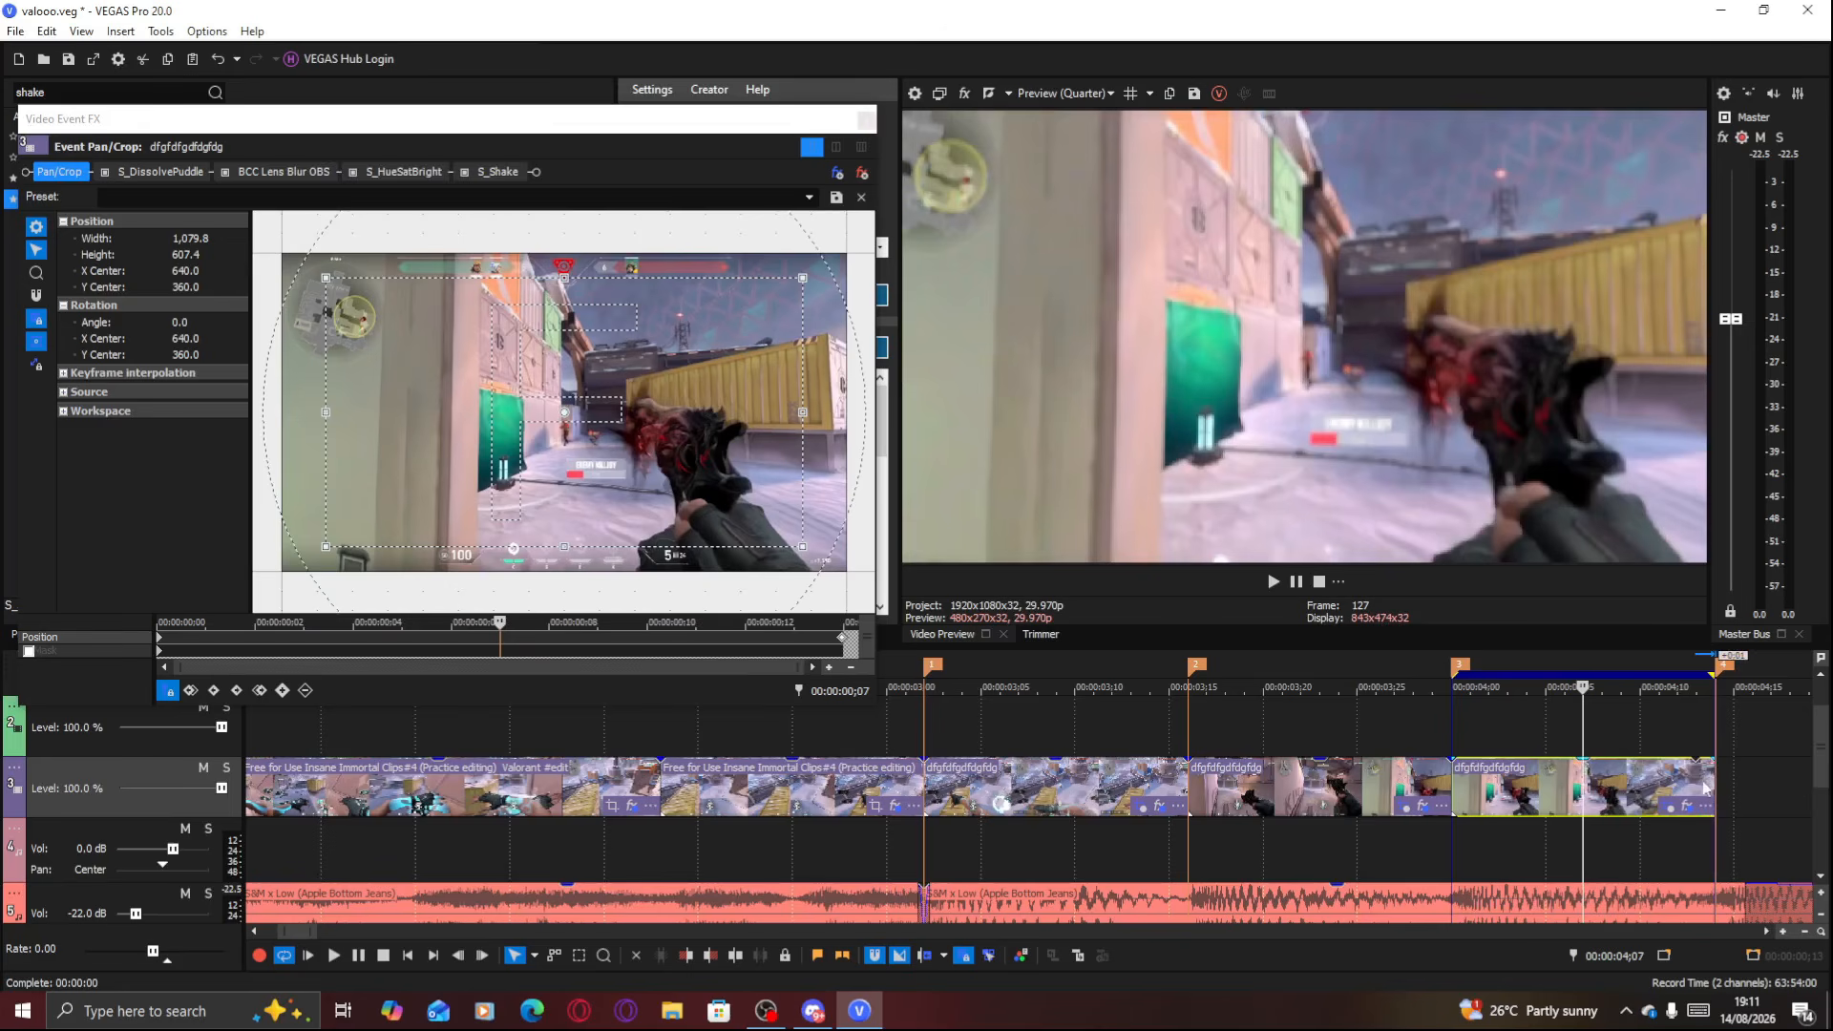
{"action": "left_click", "coordinate": [865, 121]}
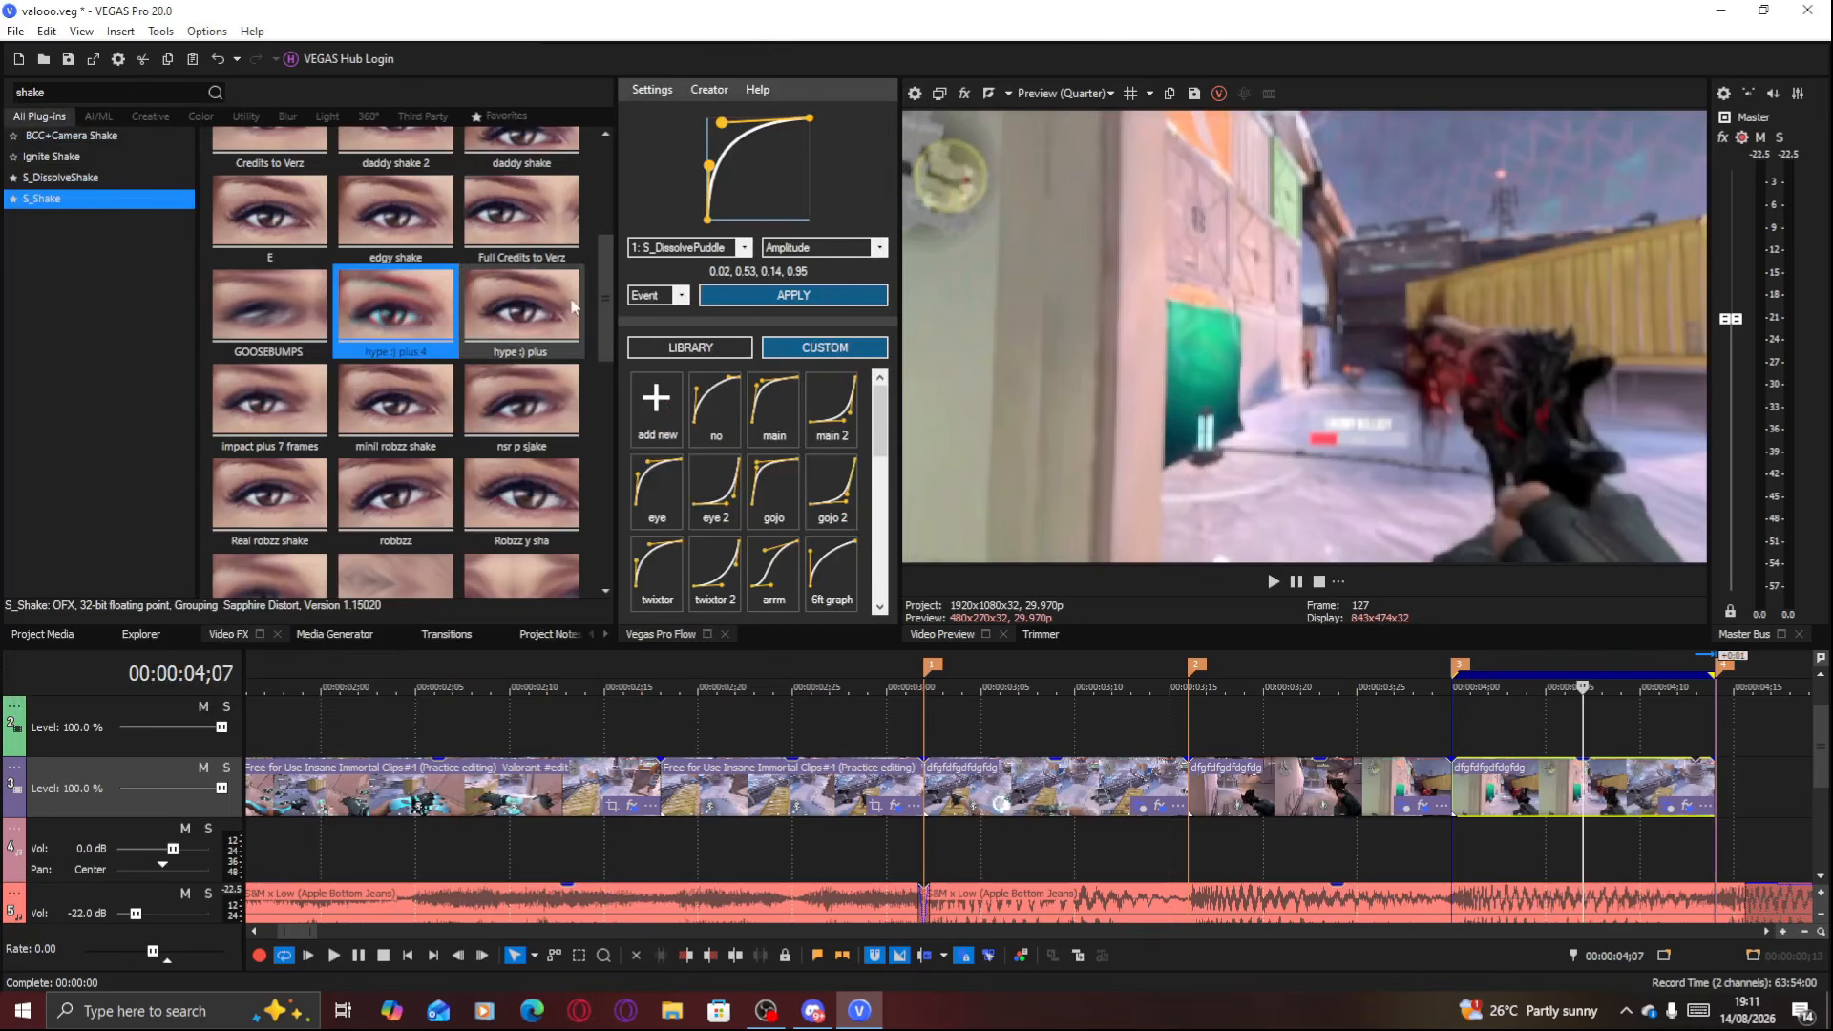
Ease the third nested clip's Pan/Crop zoom with the 0.02, 0.53, 0.14, 0.95 curve
{"action": "left_click", "coordinate": [661, 248]}
{"action": "left_click", "coordinate": [667, 266]}
{"action": "left_click", "coordinate": [771, 298]}
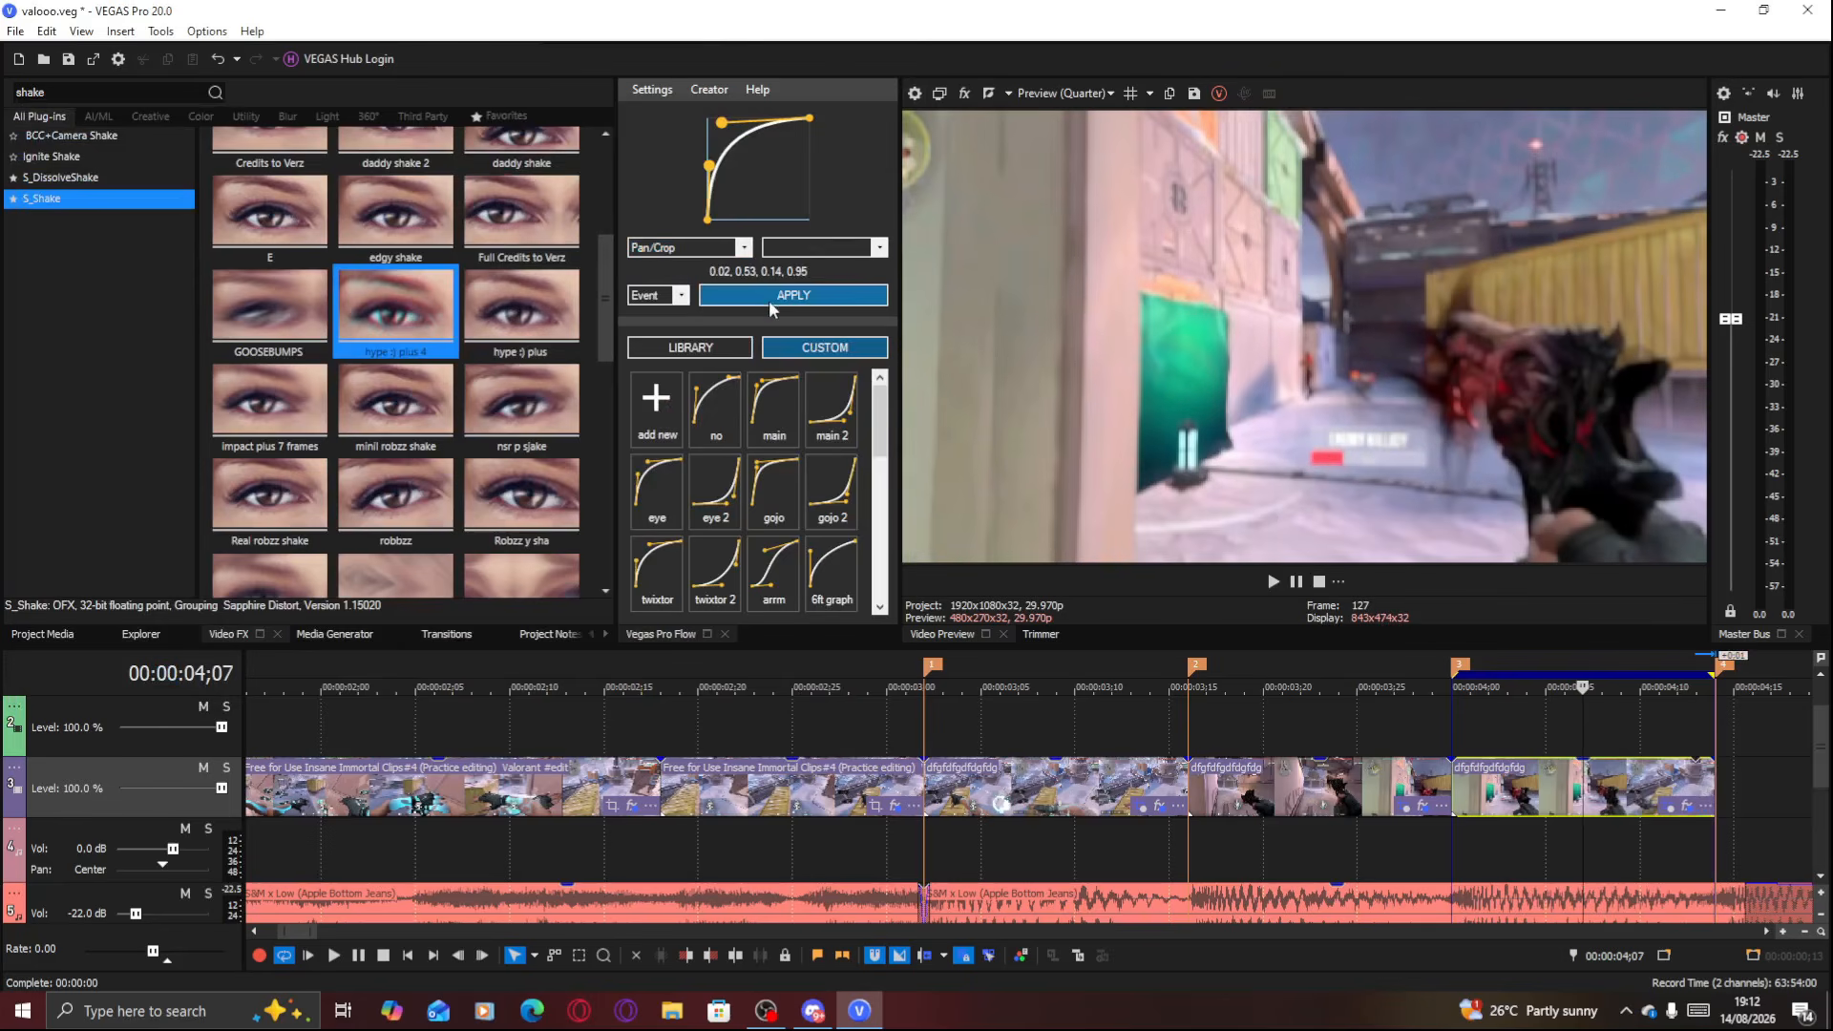
Zoom the third nested clip's Pan/Crop to 673.4 × 378.8 at its start and restore the full frame at 00:00:00;12
{"action": "left_click", "coordinate": [1684, 805]}
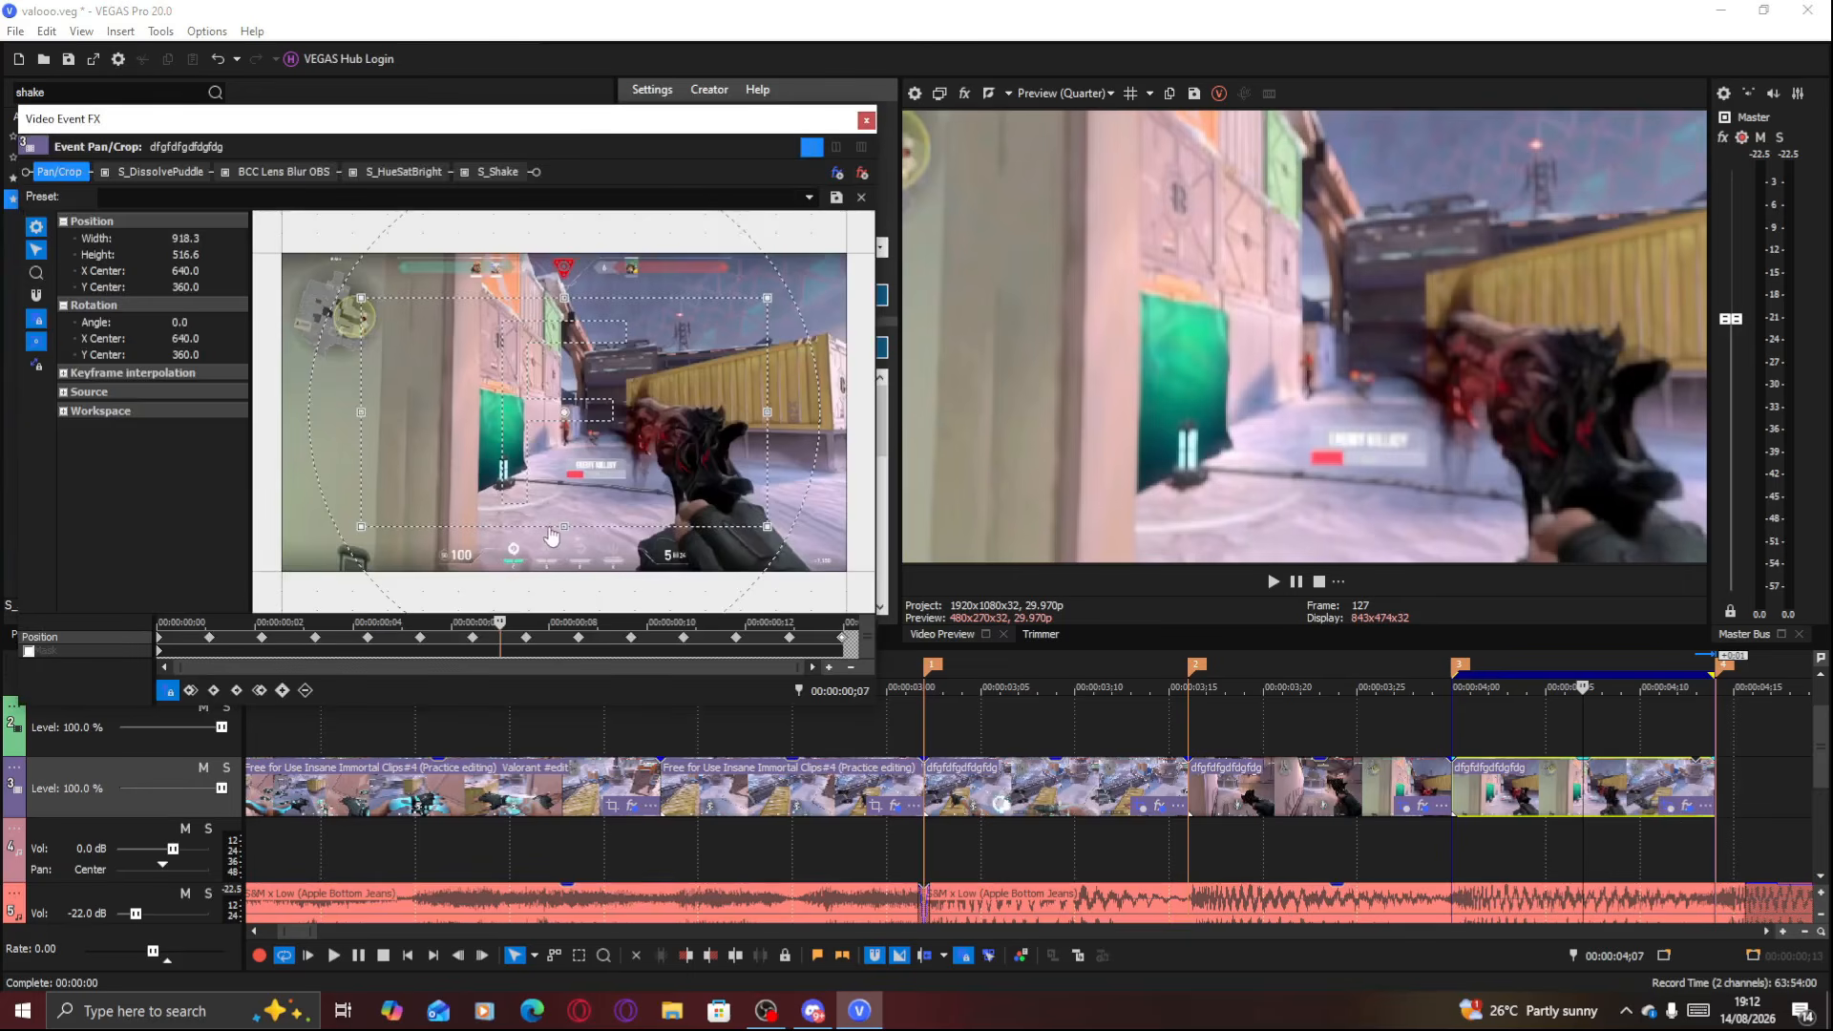
{"action": "left_click", "coordinate": [209, 636]}
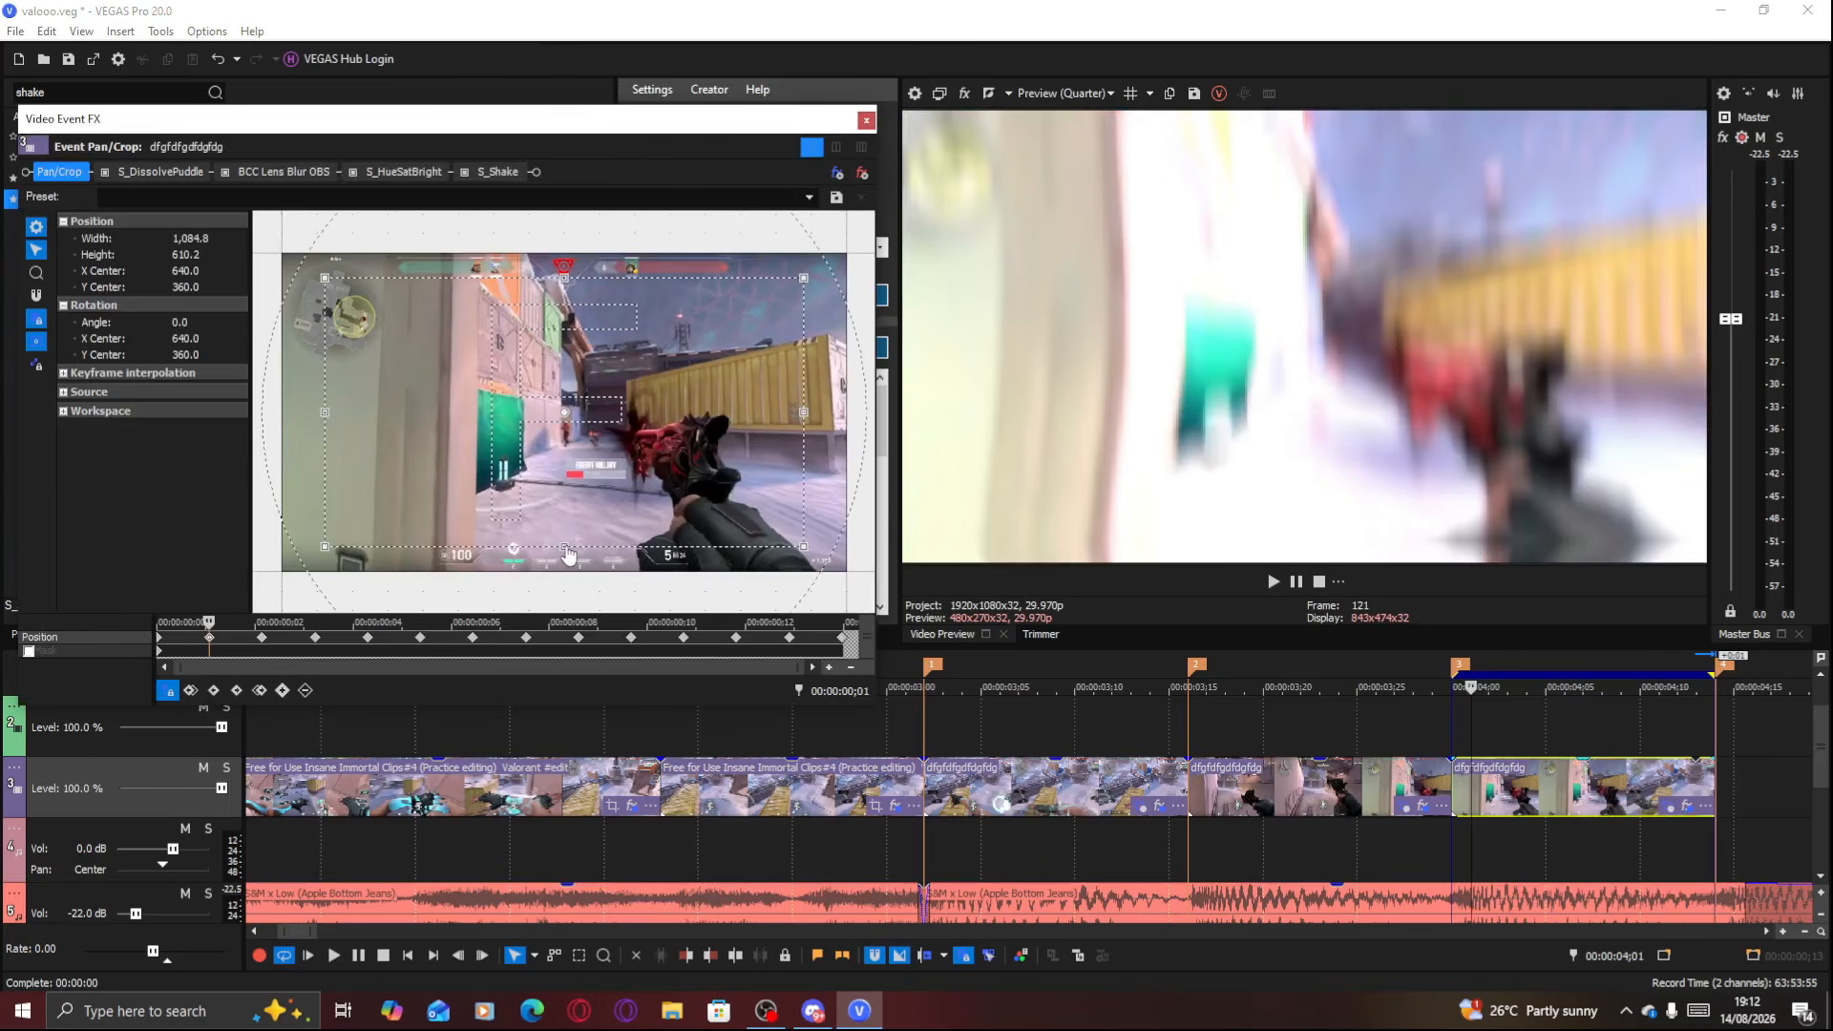
{"action": "key", "text": "Left"}
{"action": "left_click_drag", "start_coordinate": [565, 571], "coordinate": [571, 496]}
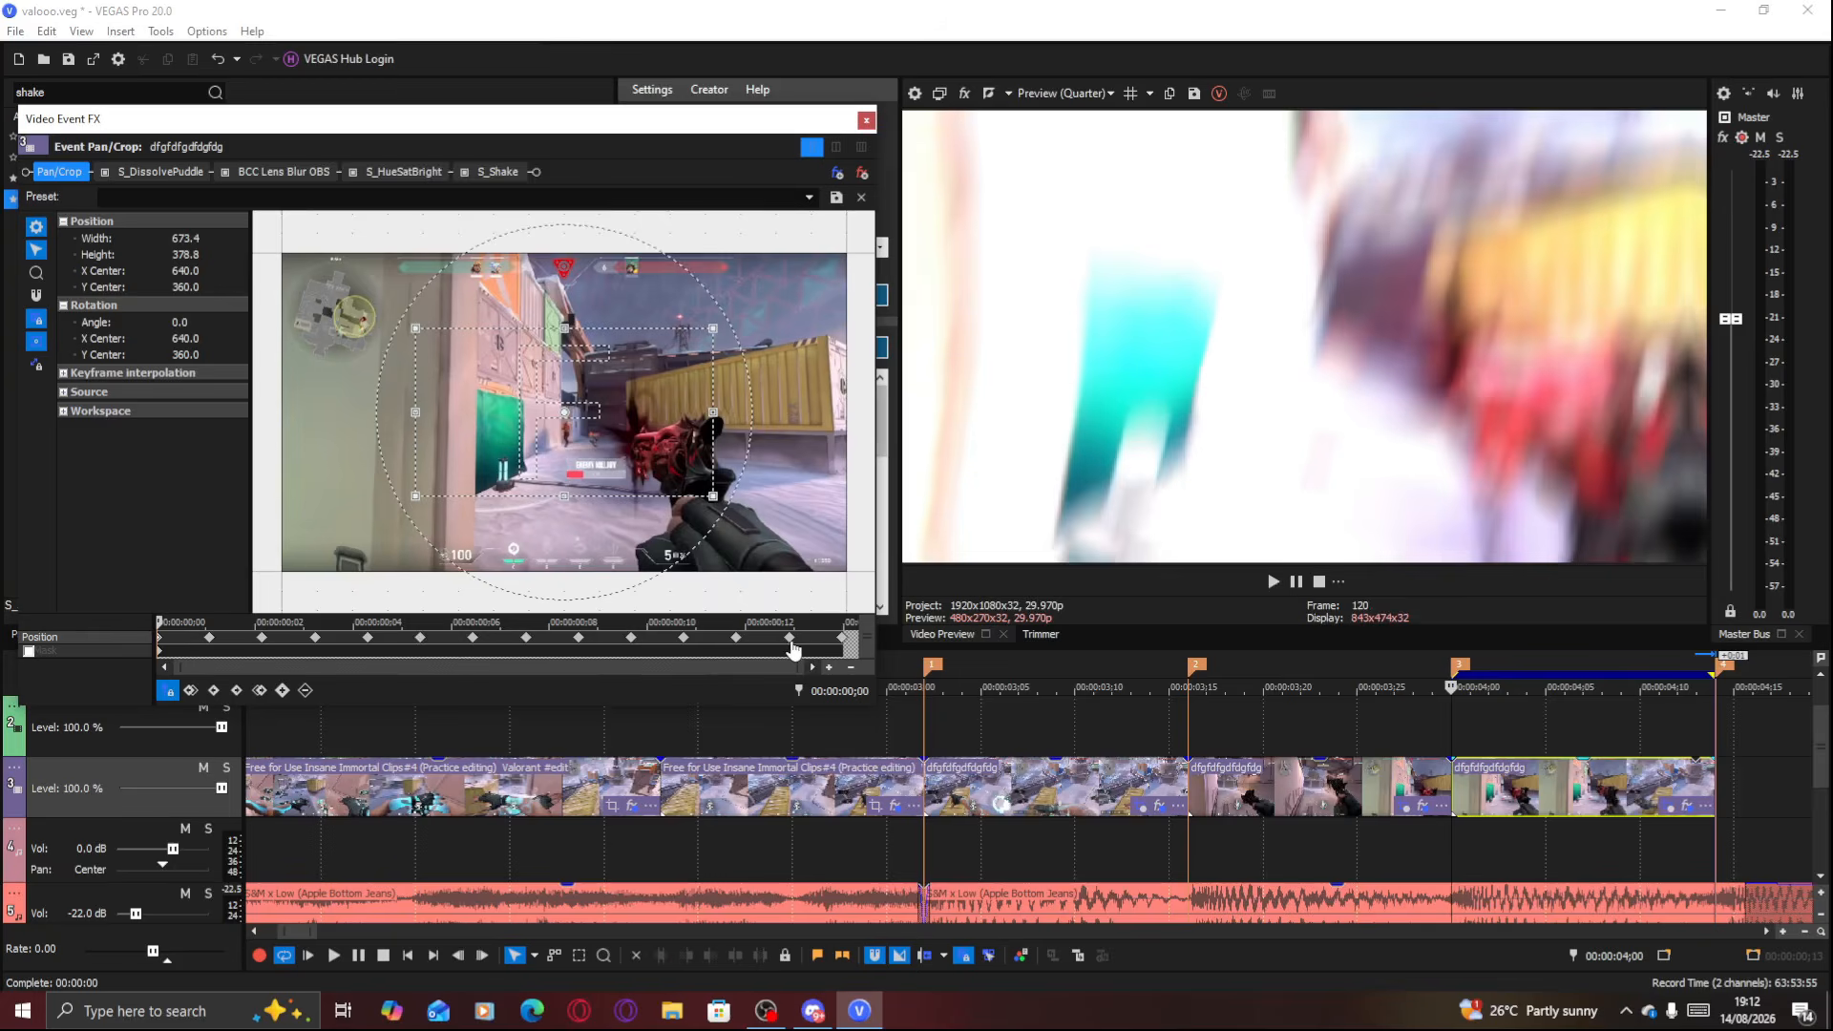
{"action": "left_click", "coordinate": [791, 639]}
{"action": "right_click", "coordinate": [596, 523]}
{"action": "left_click", "coordinate": [630, 542]}
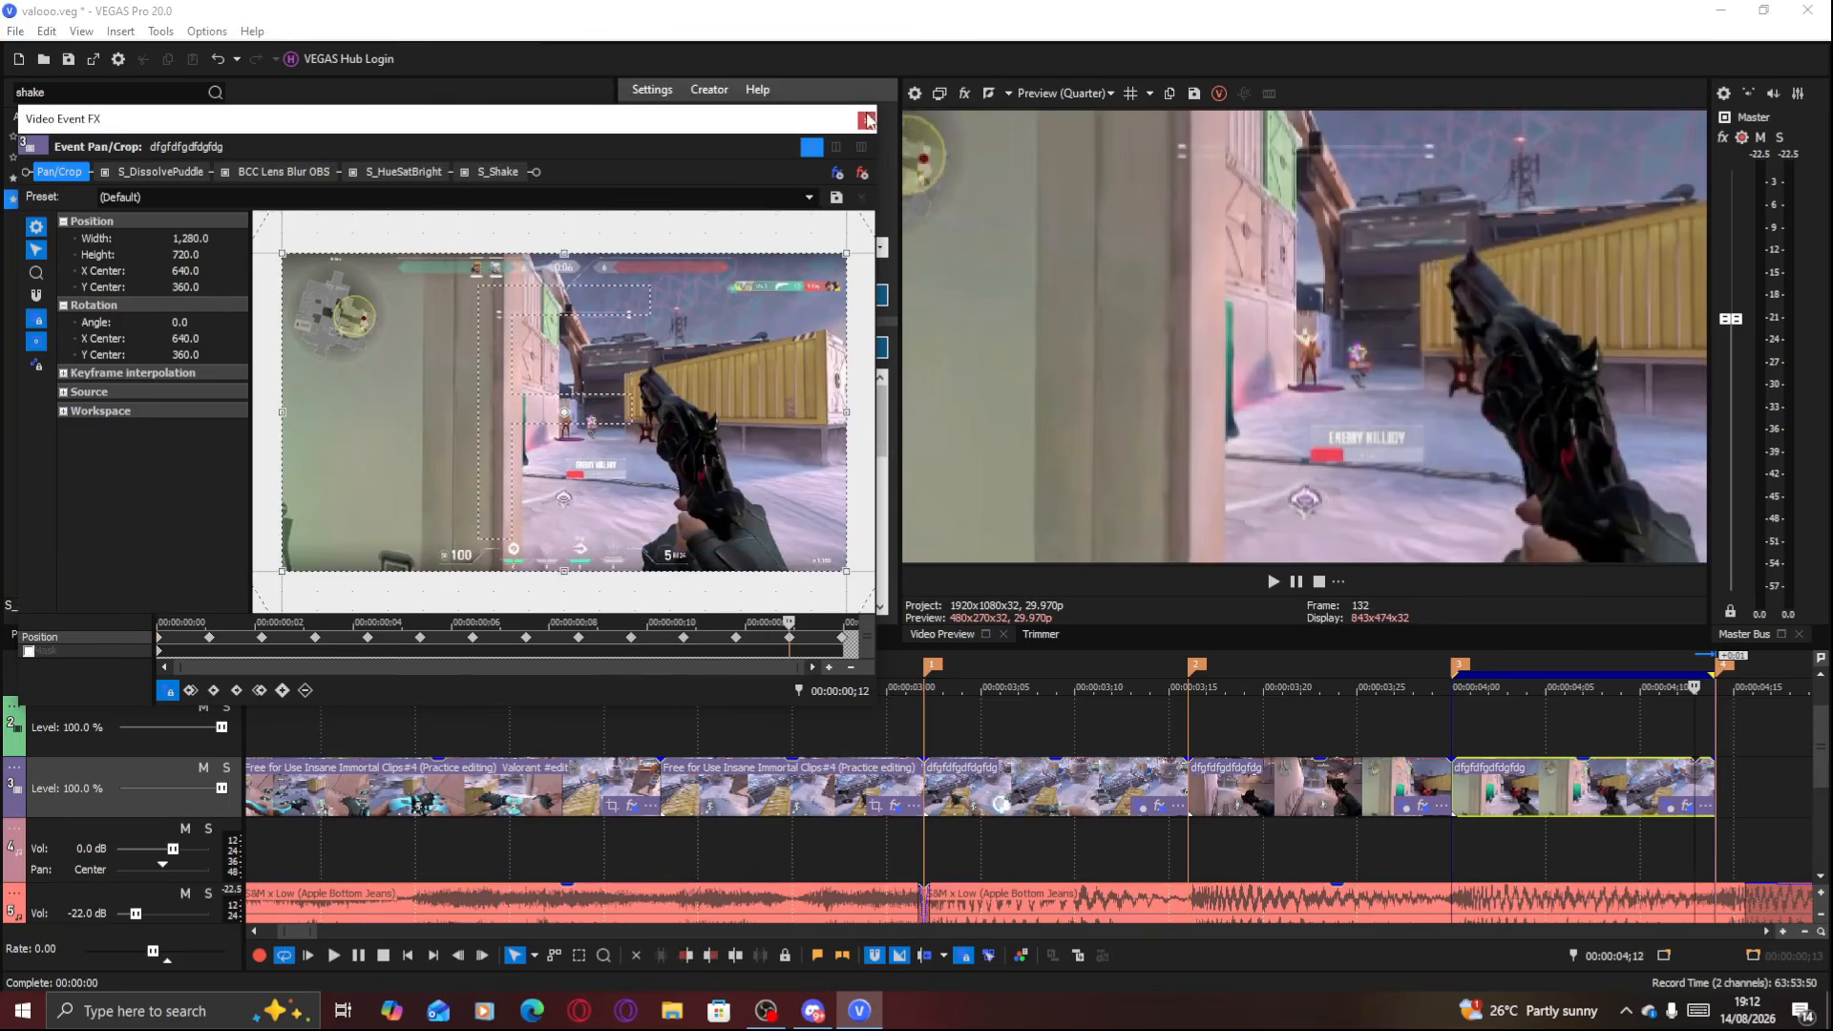
{"action": "left_click", "coordinate": [865, 119]}
Loop the three nested clips with the clip before them and play back to check the zoom transitions
{"action": "double_click", "coordinate": [1516, 786]}
{"action": "scroll", "coordinate": [1200, 724], "scroll_direction": "down", "scroll_amount": 1}
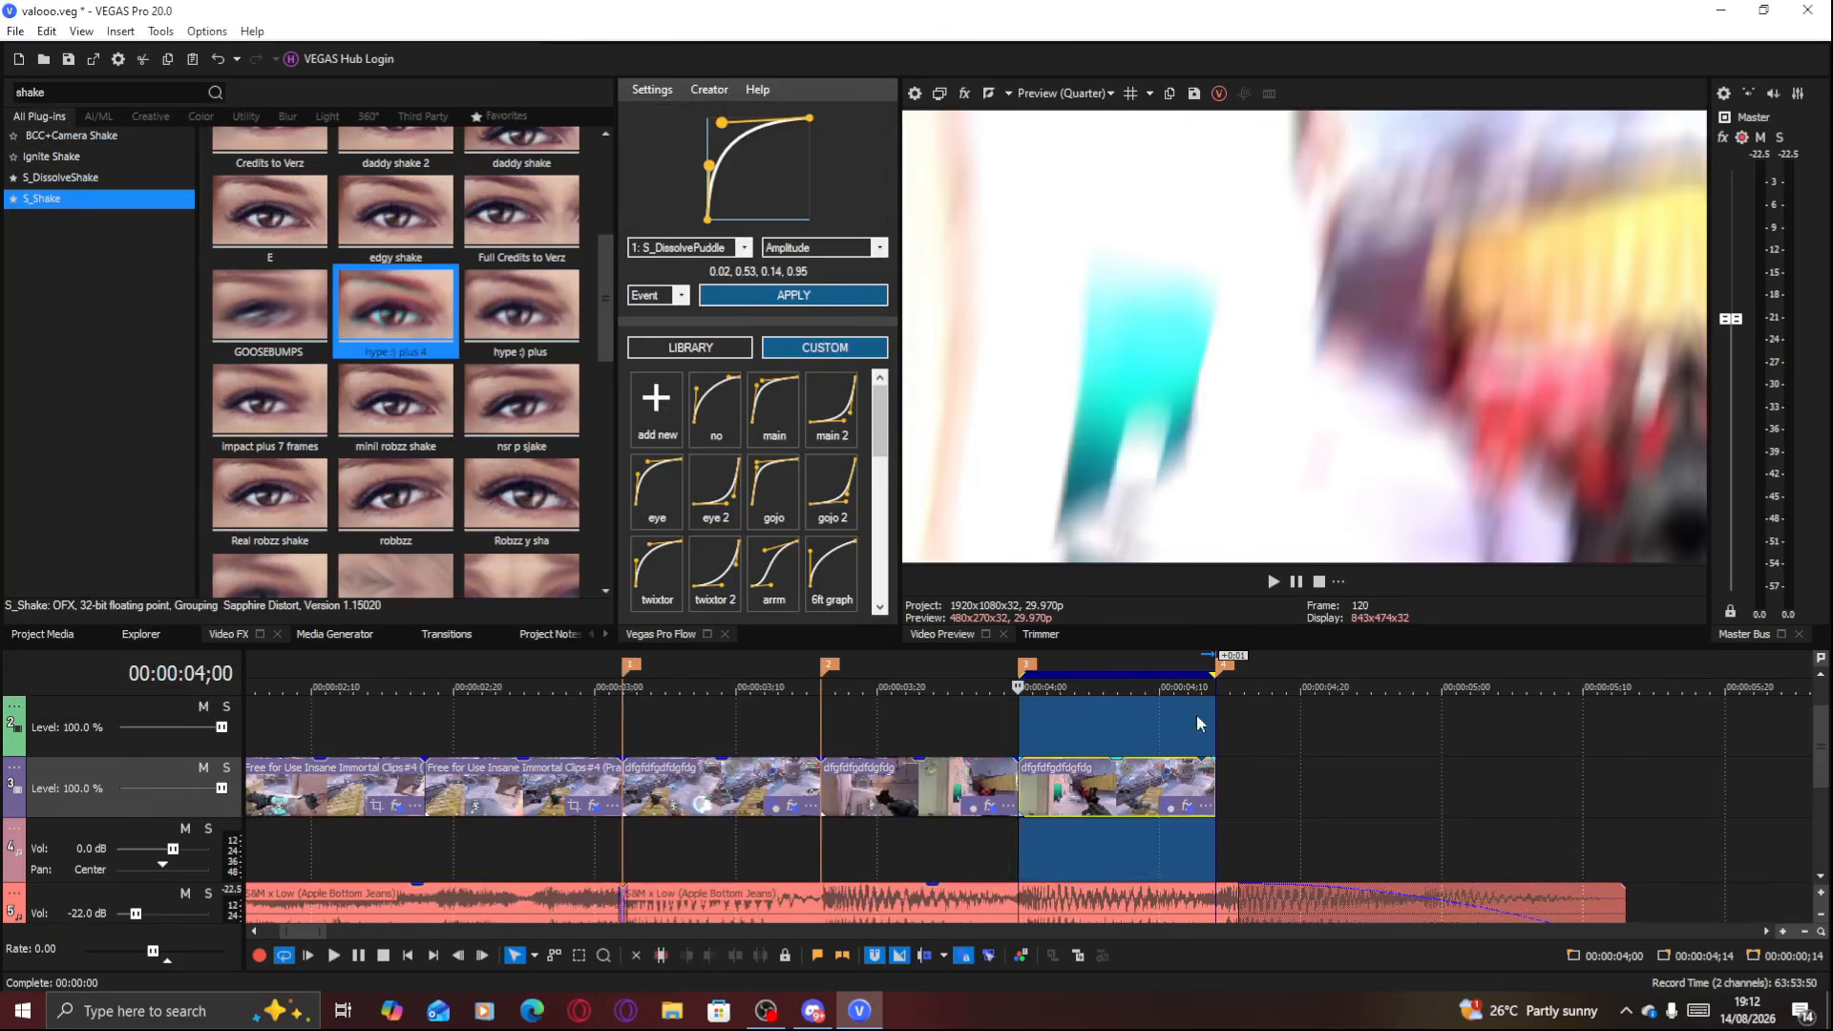
{"action": "left_click", "coordinate": [1050, 716]}
{"action": "scroll", "coordinate": [1050, 715], "scroll_direction": "down", "scroll_amount": 1}
{"action": "left_click_drag", "start_coordinate": [1004, 676], "coordinate": [716, 675]}
{"action": "left_click", "coordinate": [723, 696]}
{"action": "key", "text": "space"}
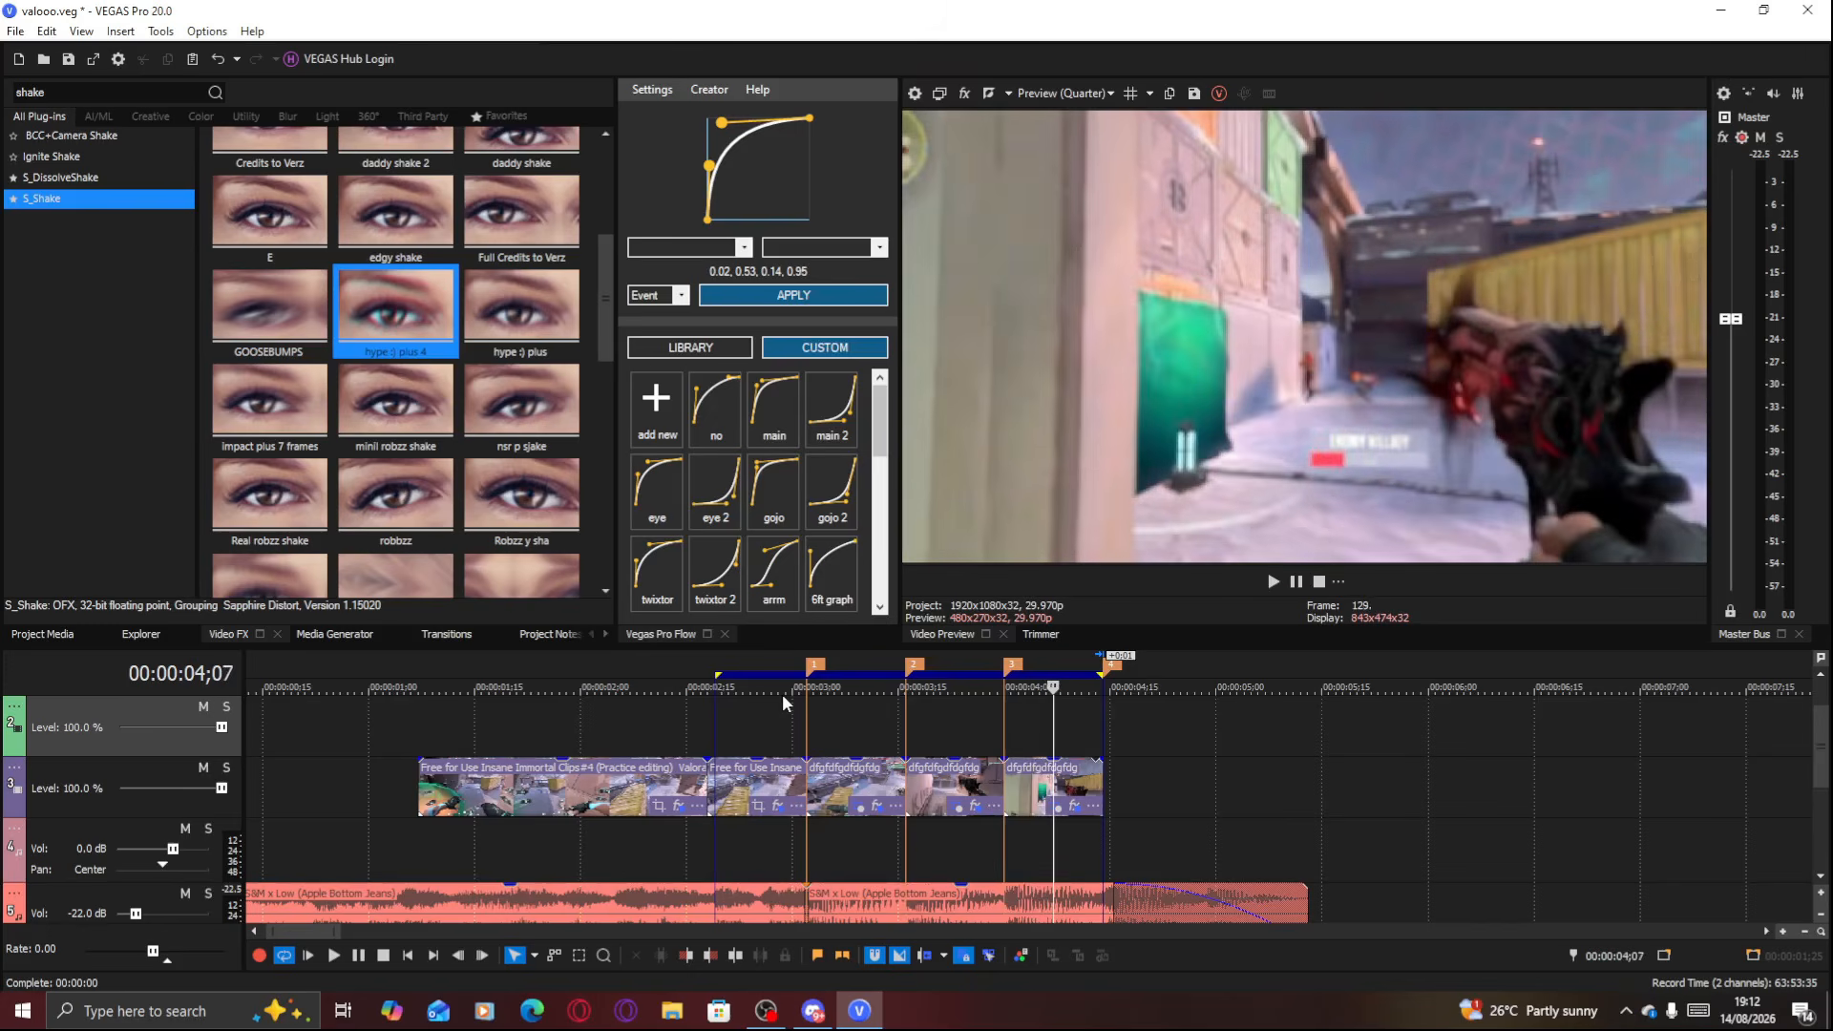
{"action": "key", "text": "space"}
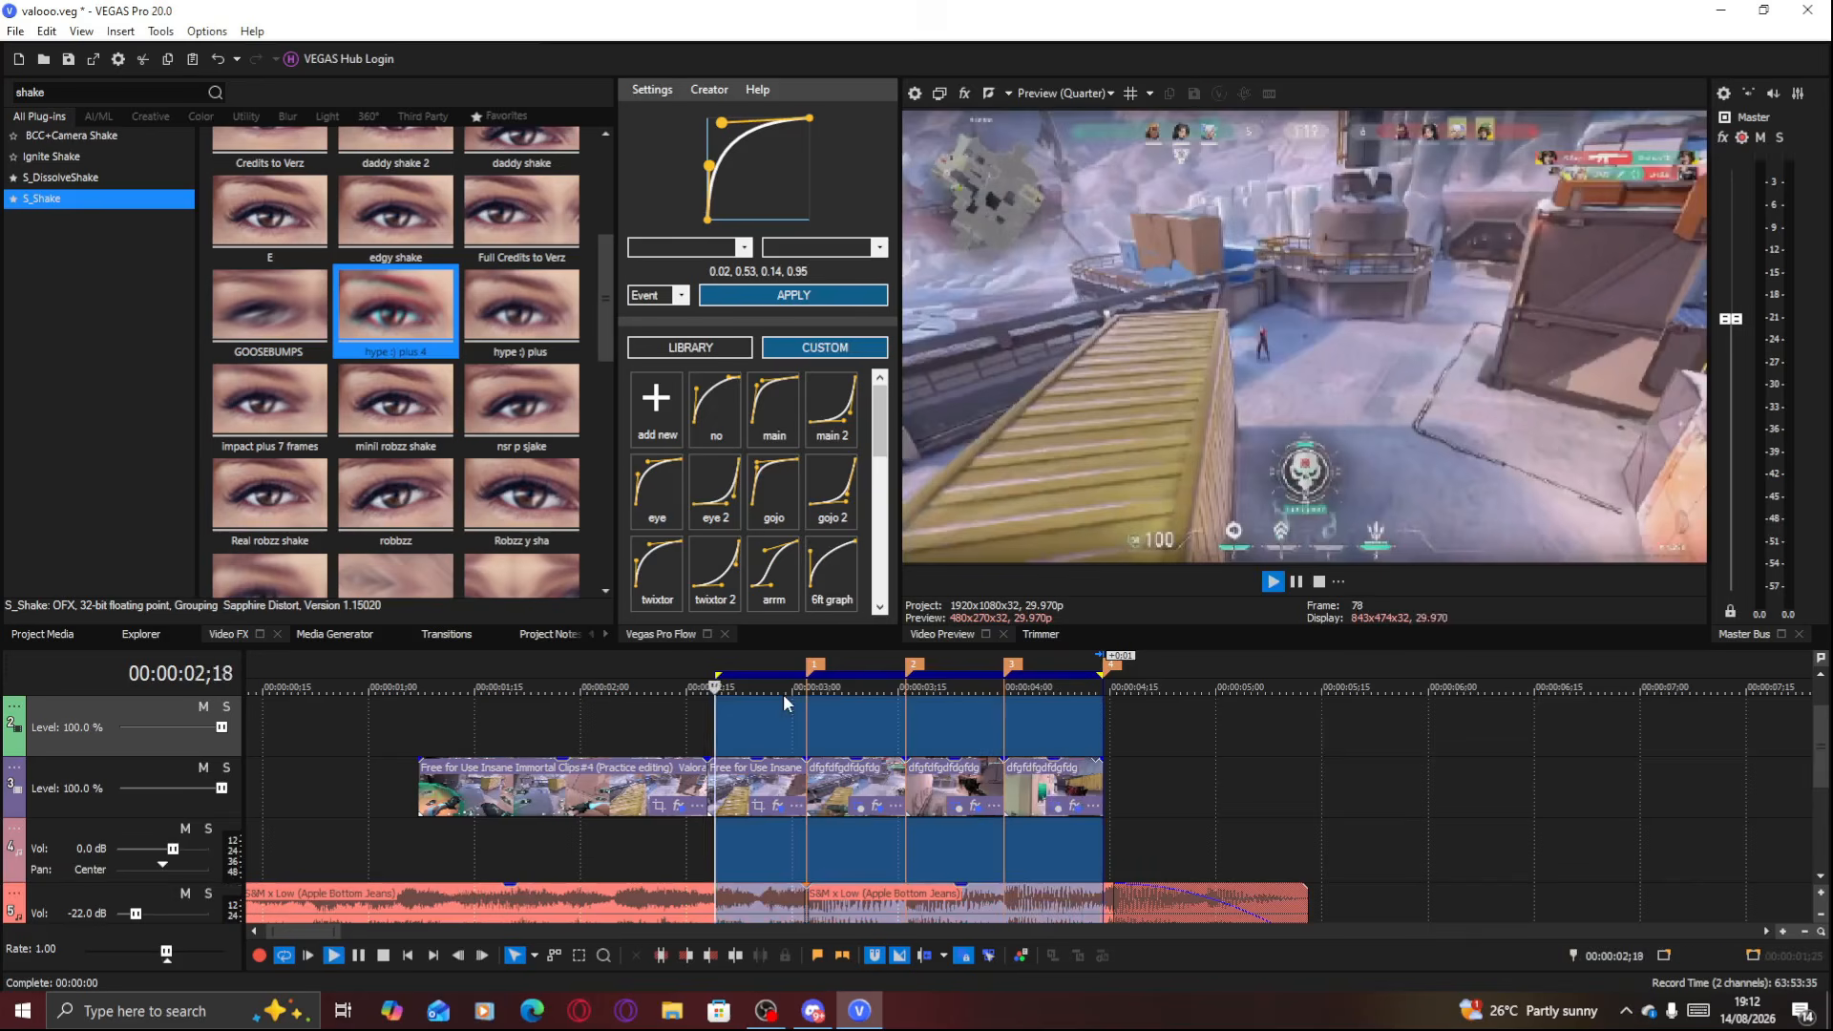
{"action": "key", "text": "space"}
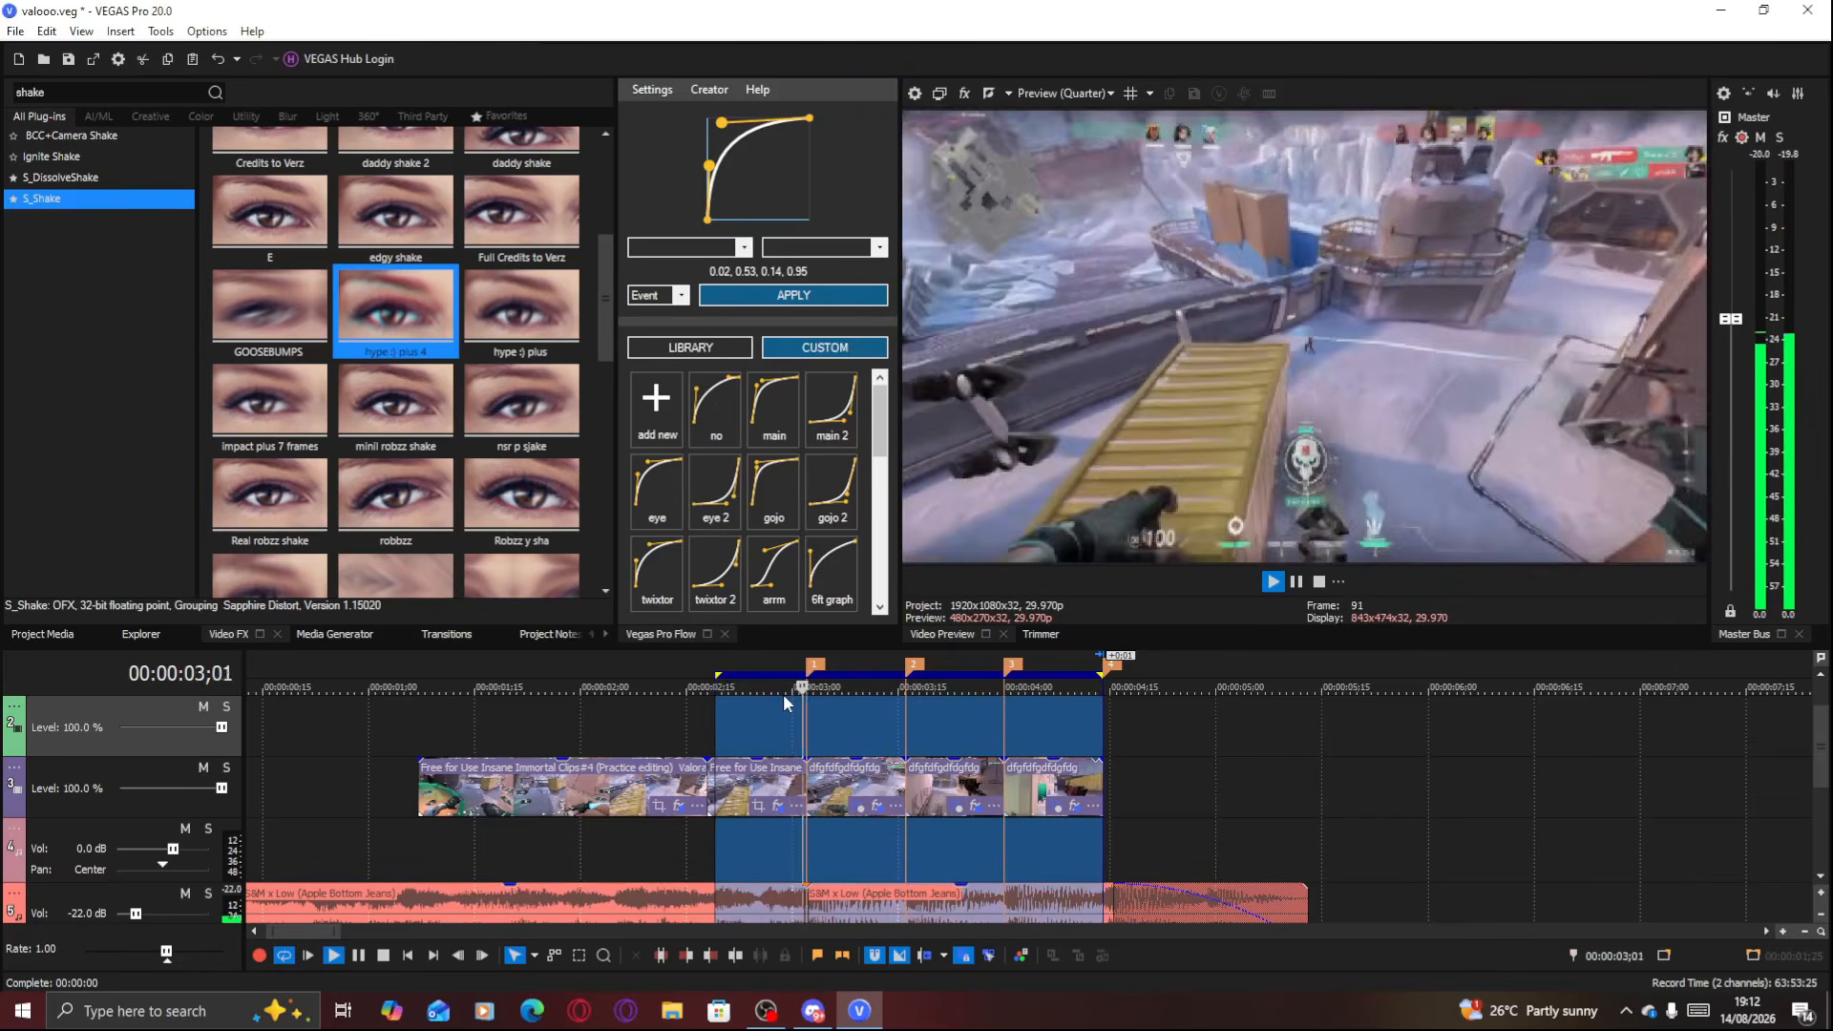
{"action": "key", "text": "space"}
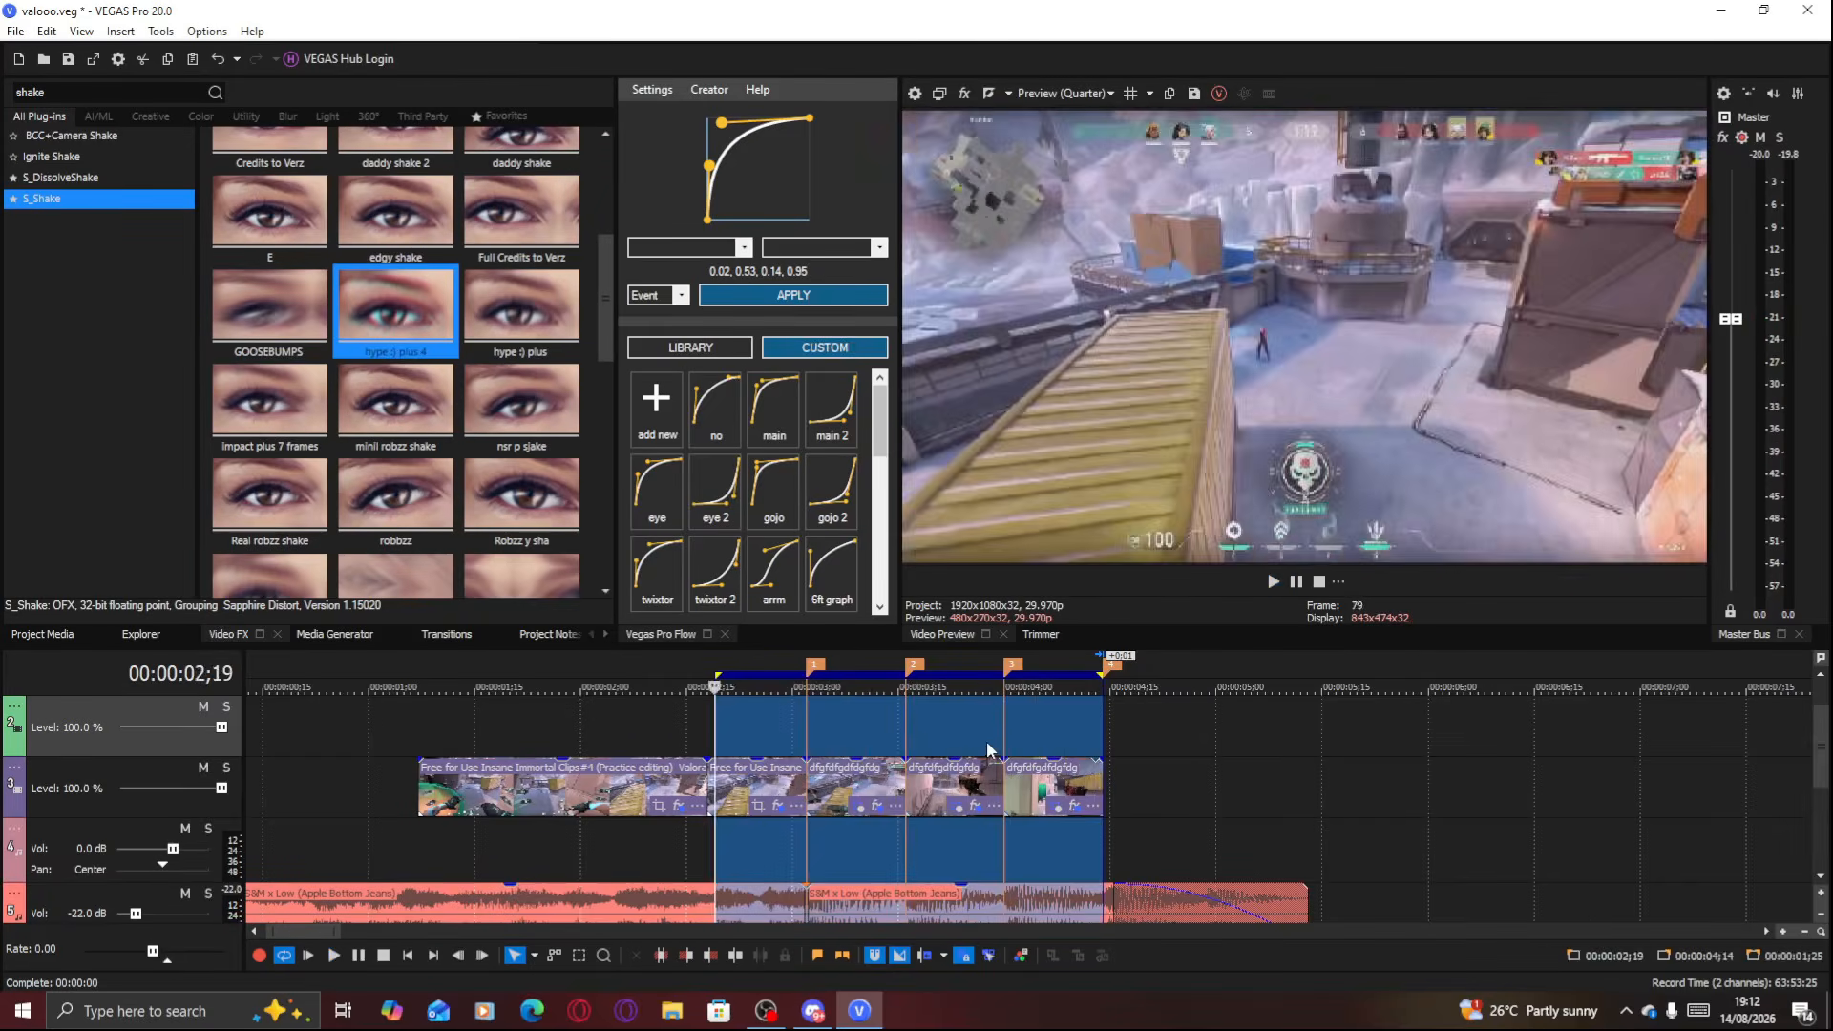
{"action": "key", "text": "space"}
{"action": "key", "text": "space"}
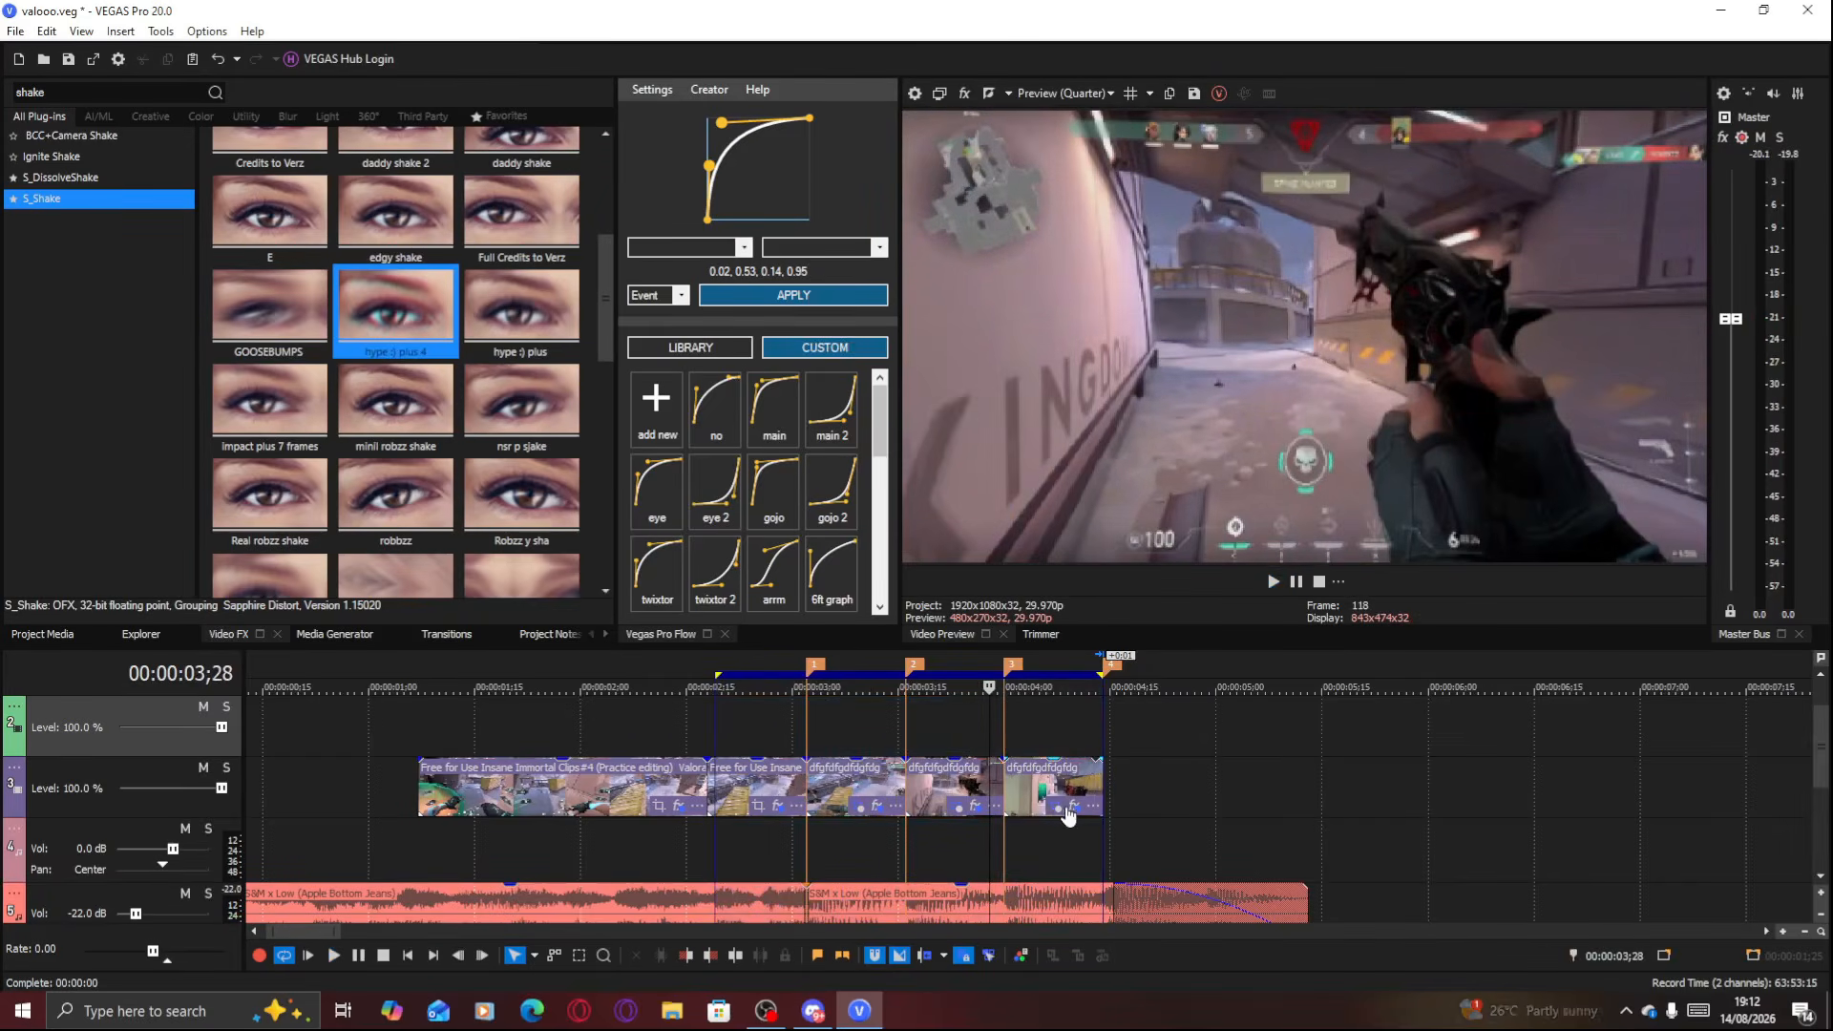
Delete the third nested clip's intermediate Pan/Crop keyframes, keeping only those at its start and end
{"action": "left_click", "coordinate": [1057, 807]}
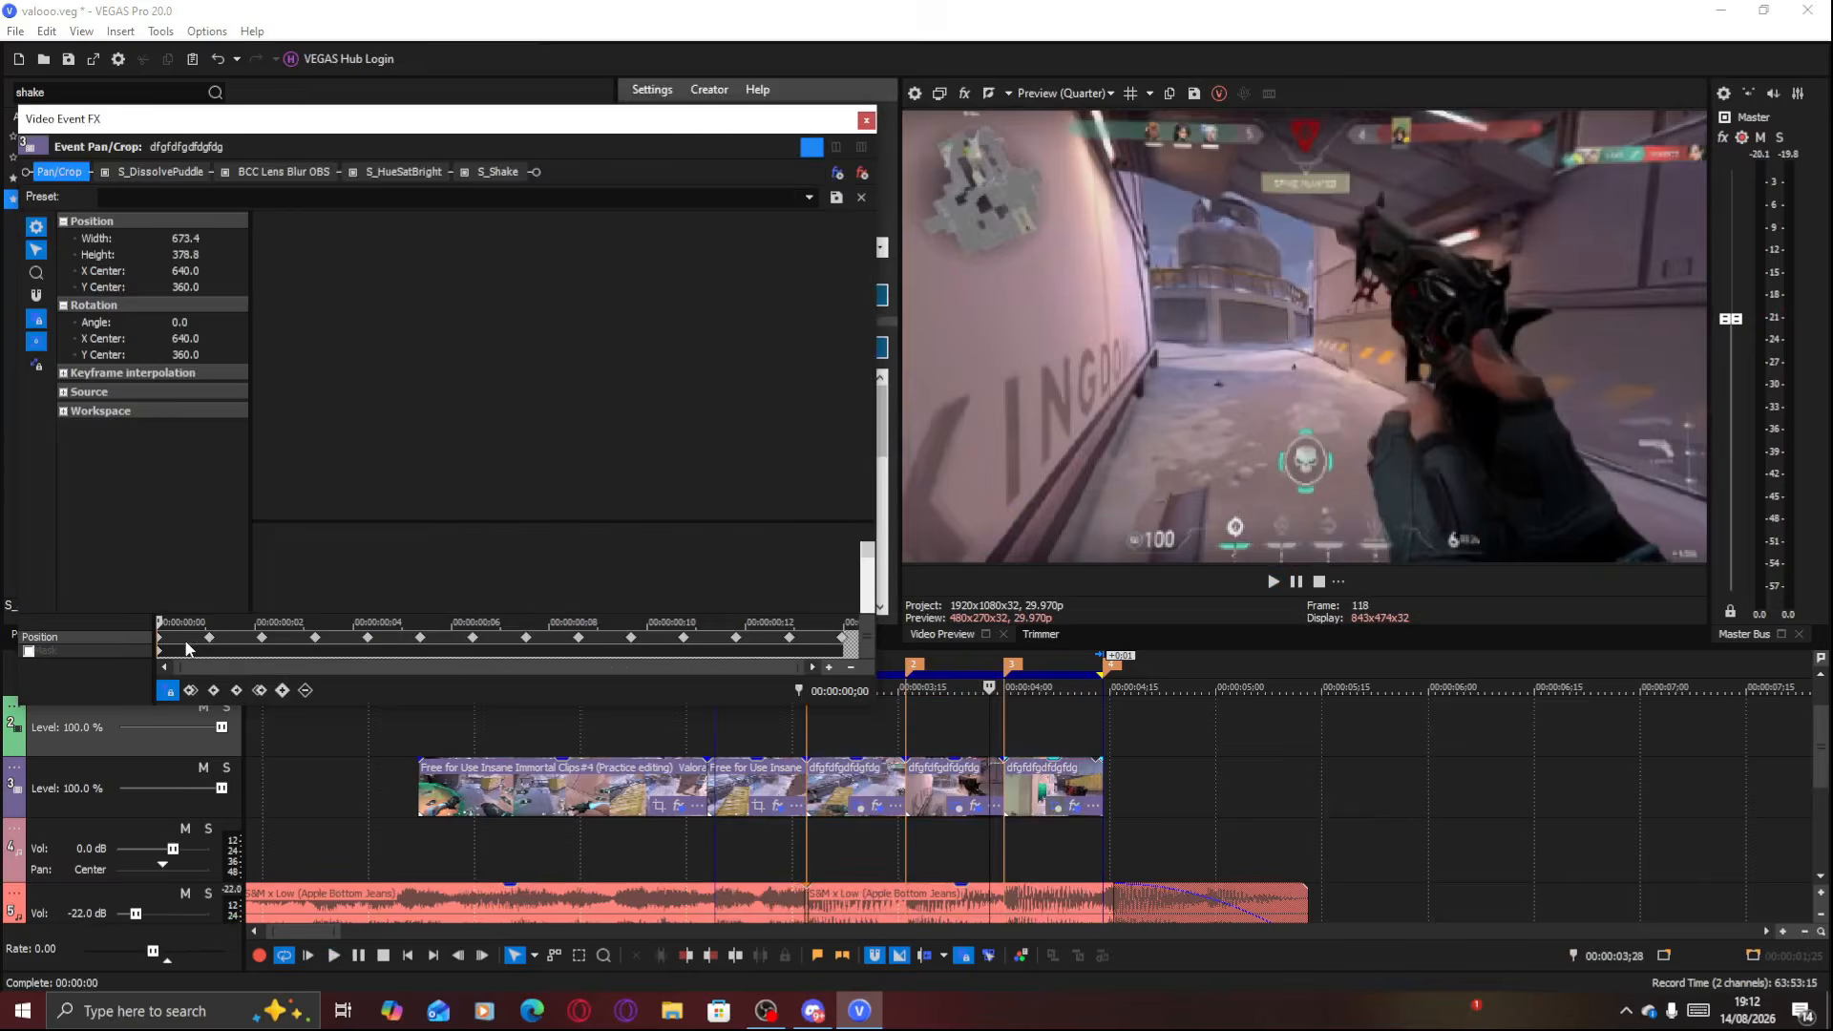
{"action": "left_click", "coordinate": [191, 637]}
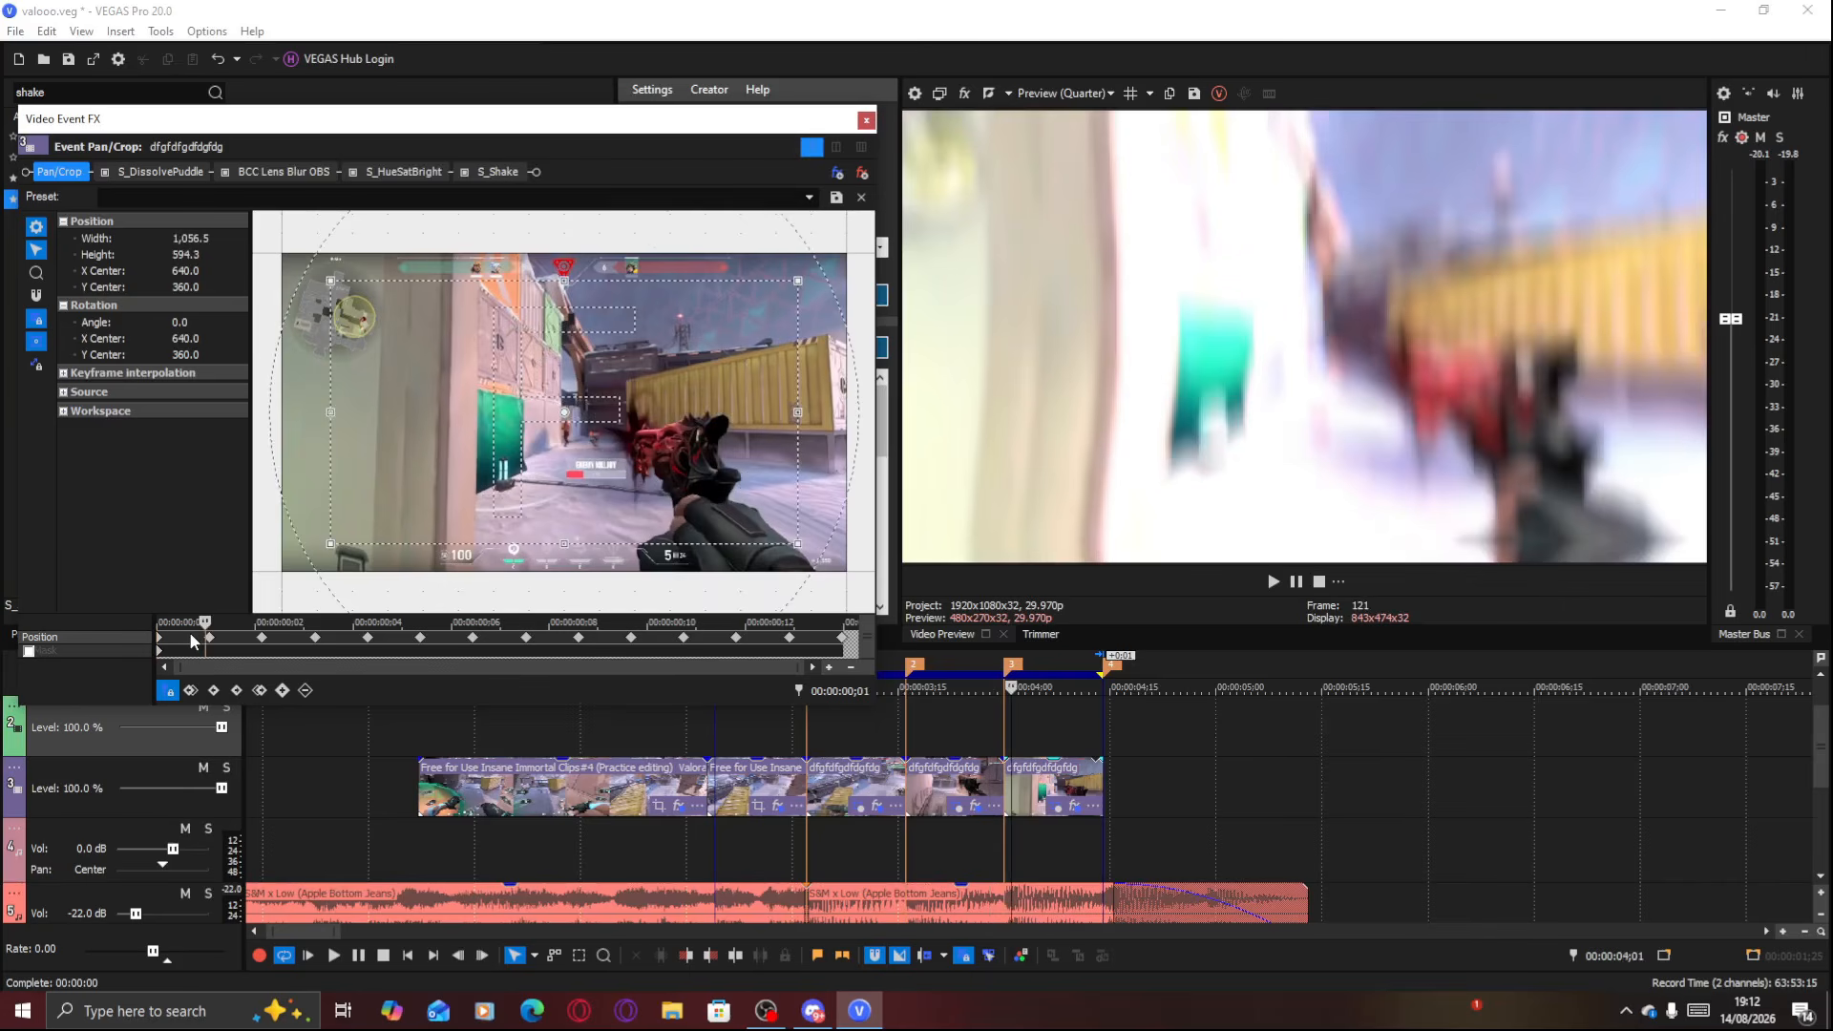
{"action": "left_click", "coordinate": [698, 641]}
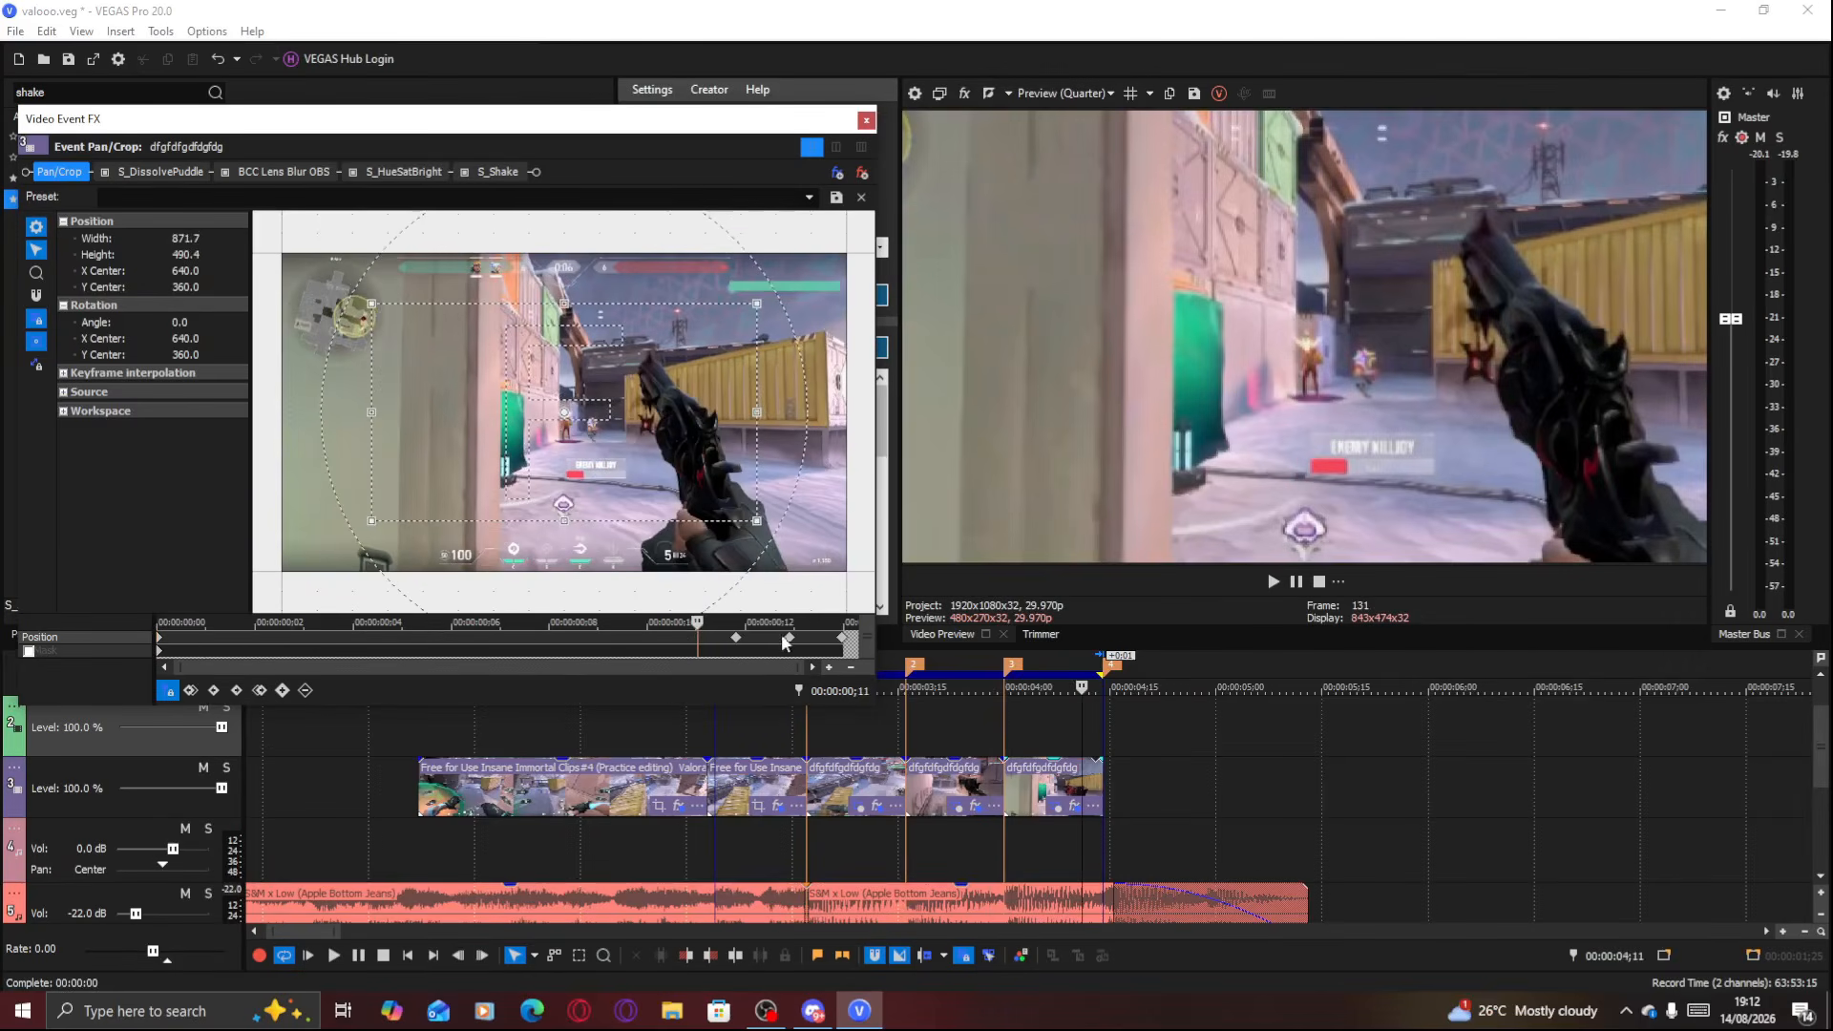
{"action": "left_click", "coordinate": [788, 641]}
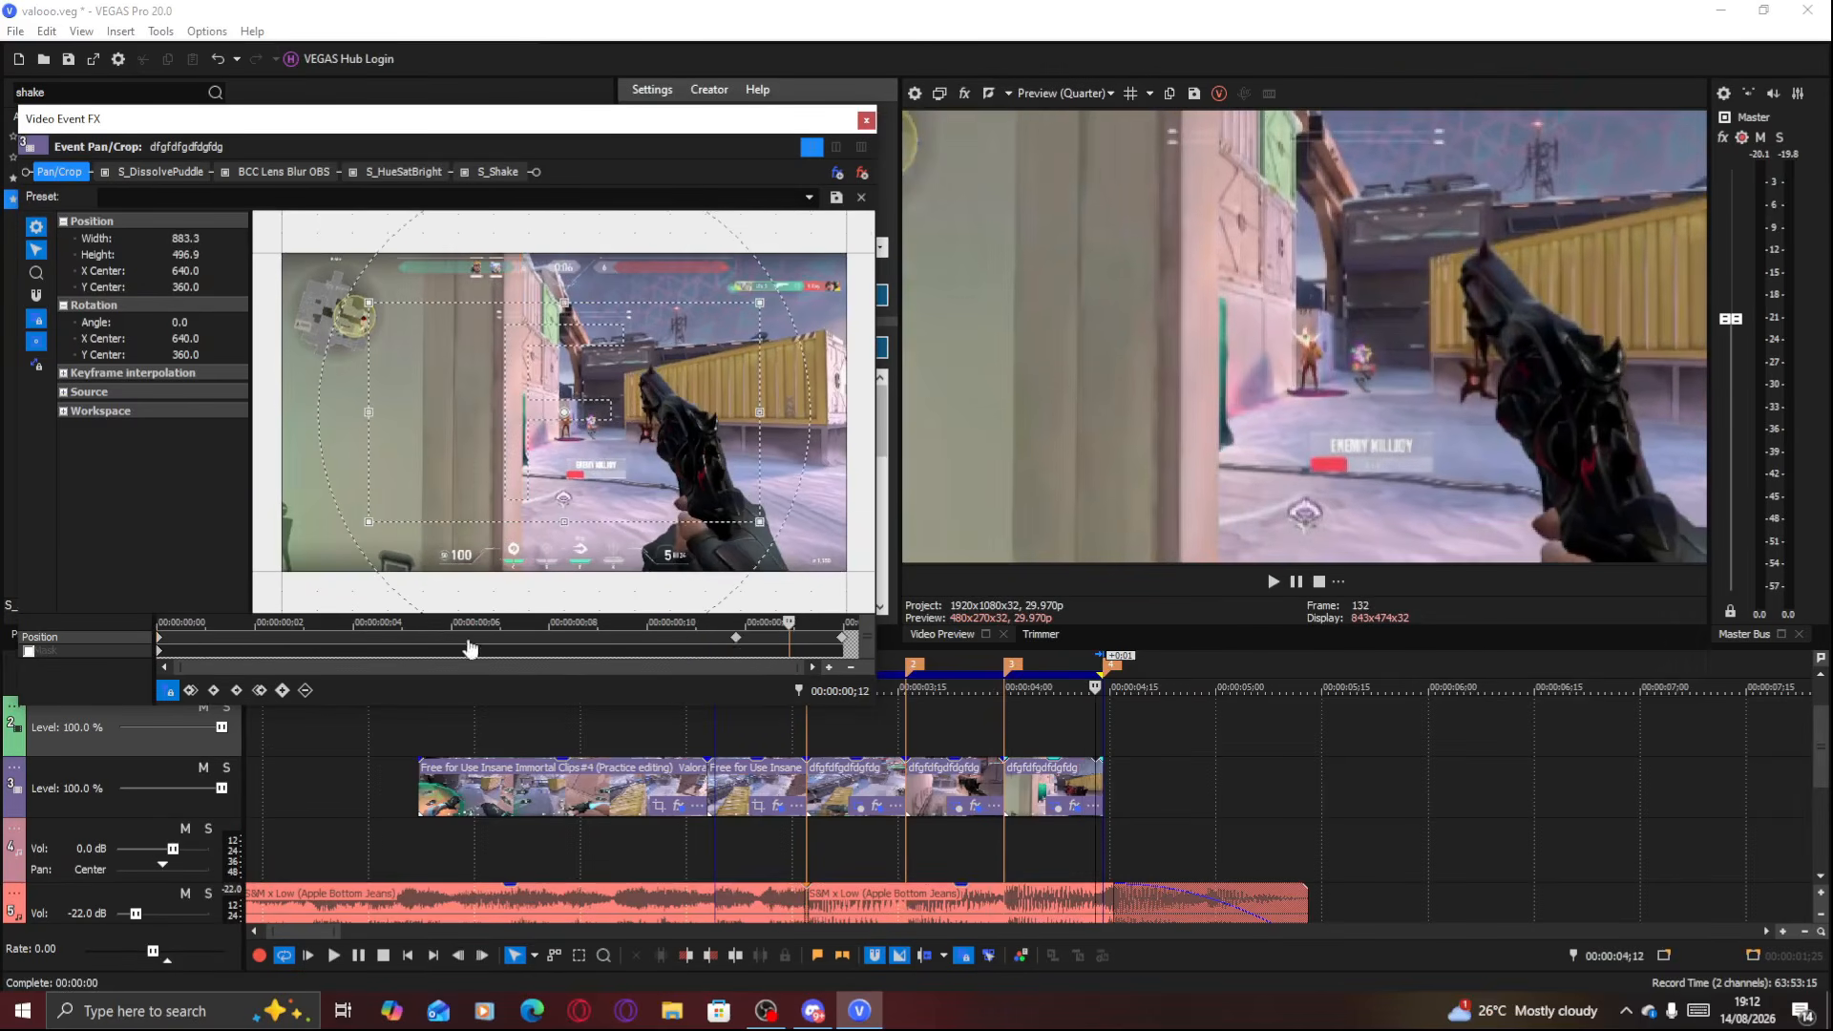
{"action": "key", "text": "Left"}
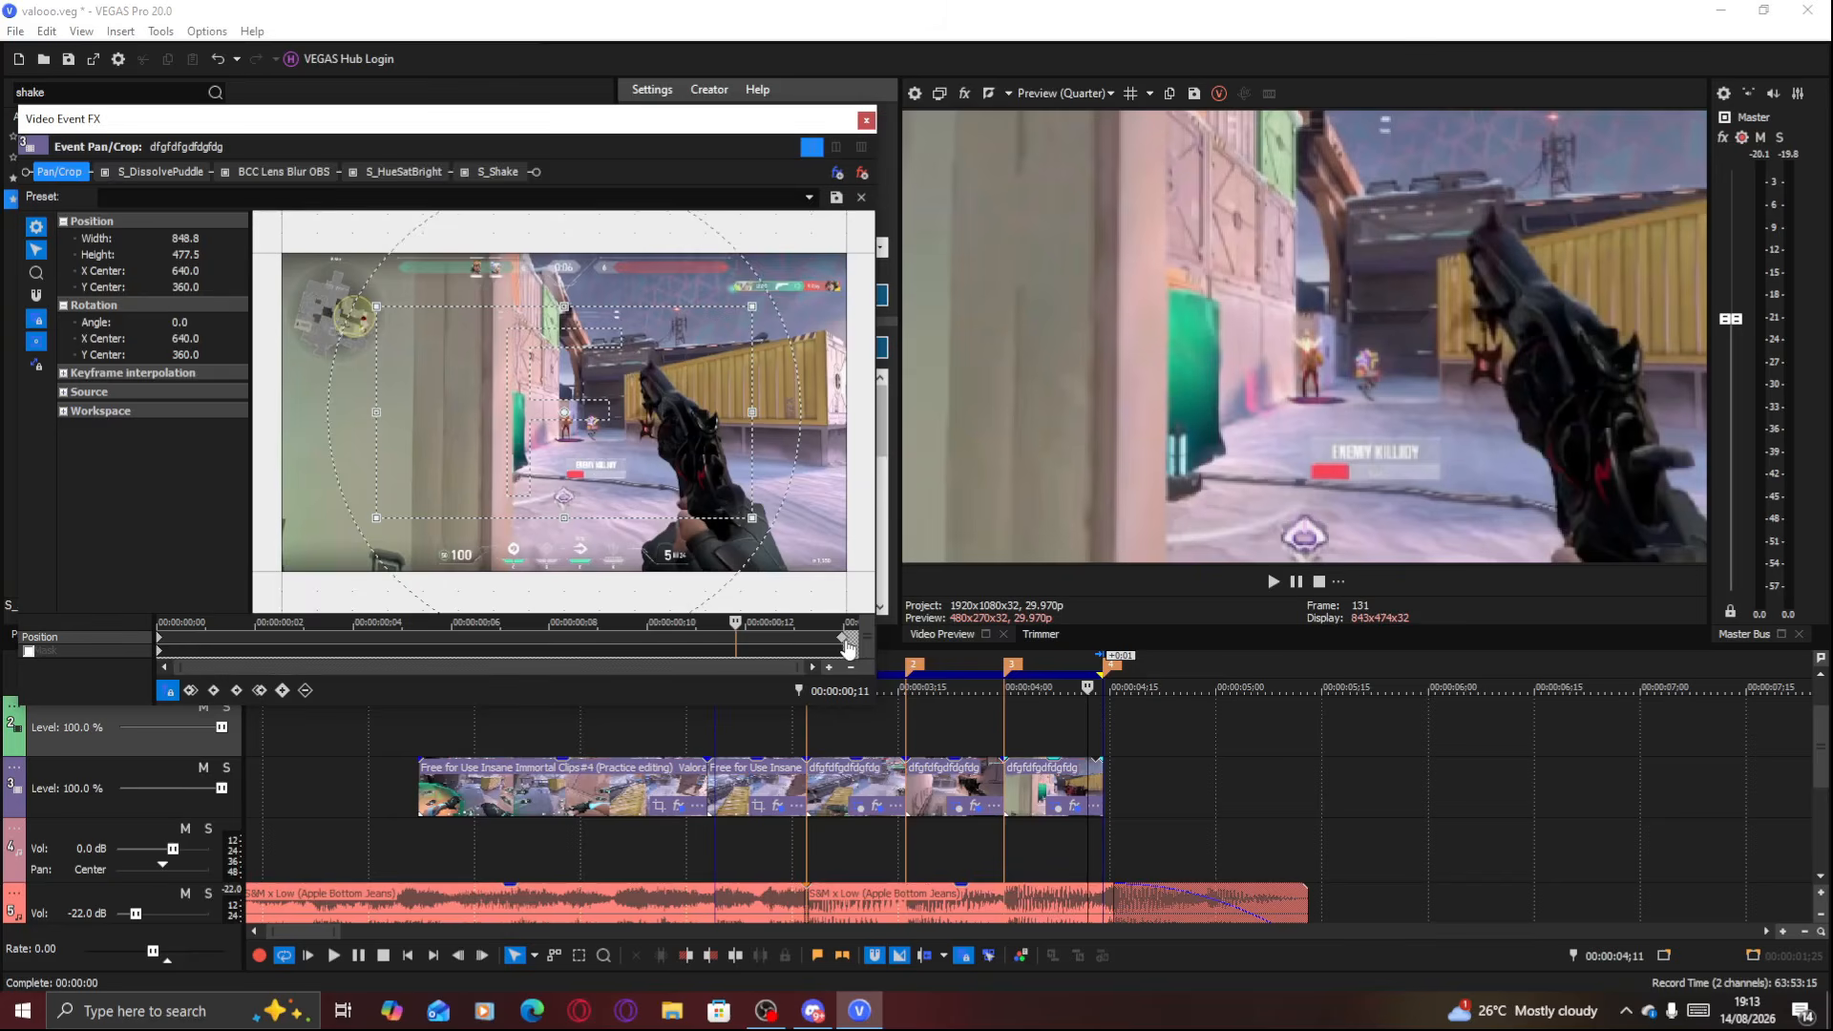
{"action": "left_click", "coordinate": [842, 638]}
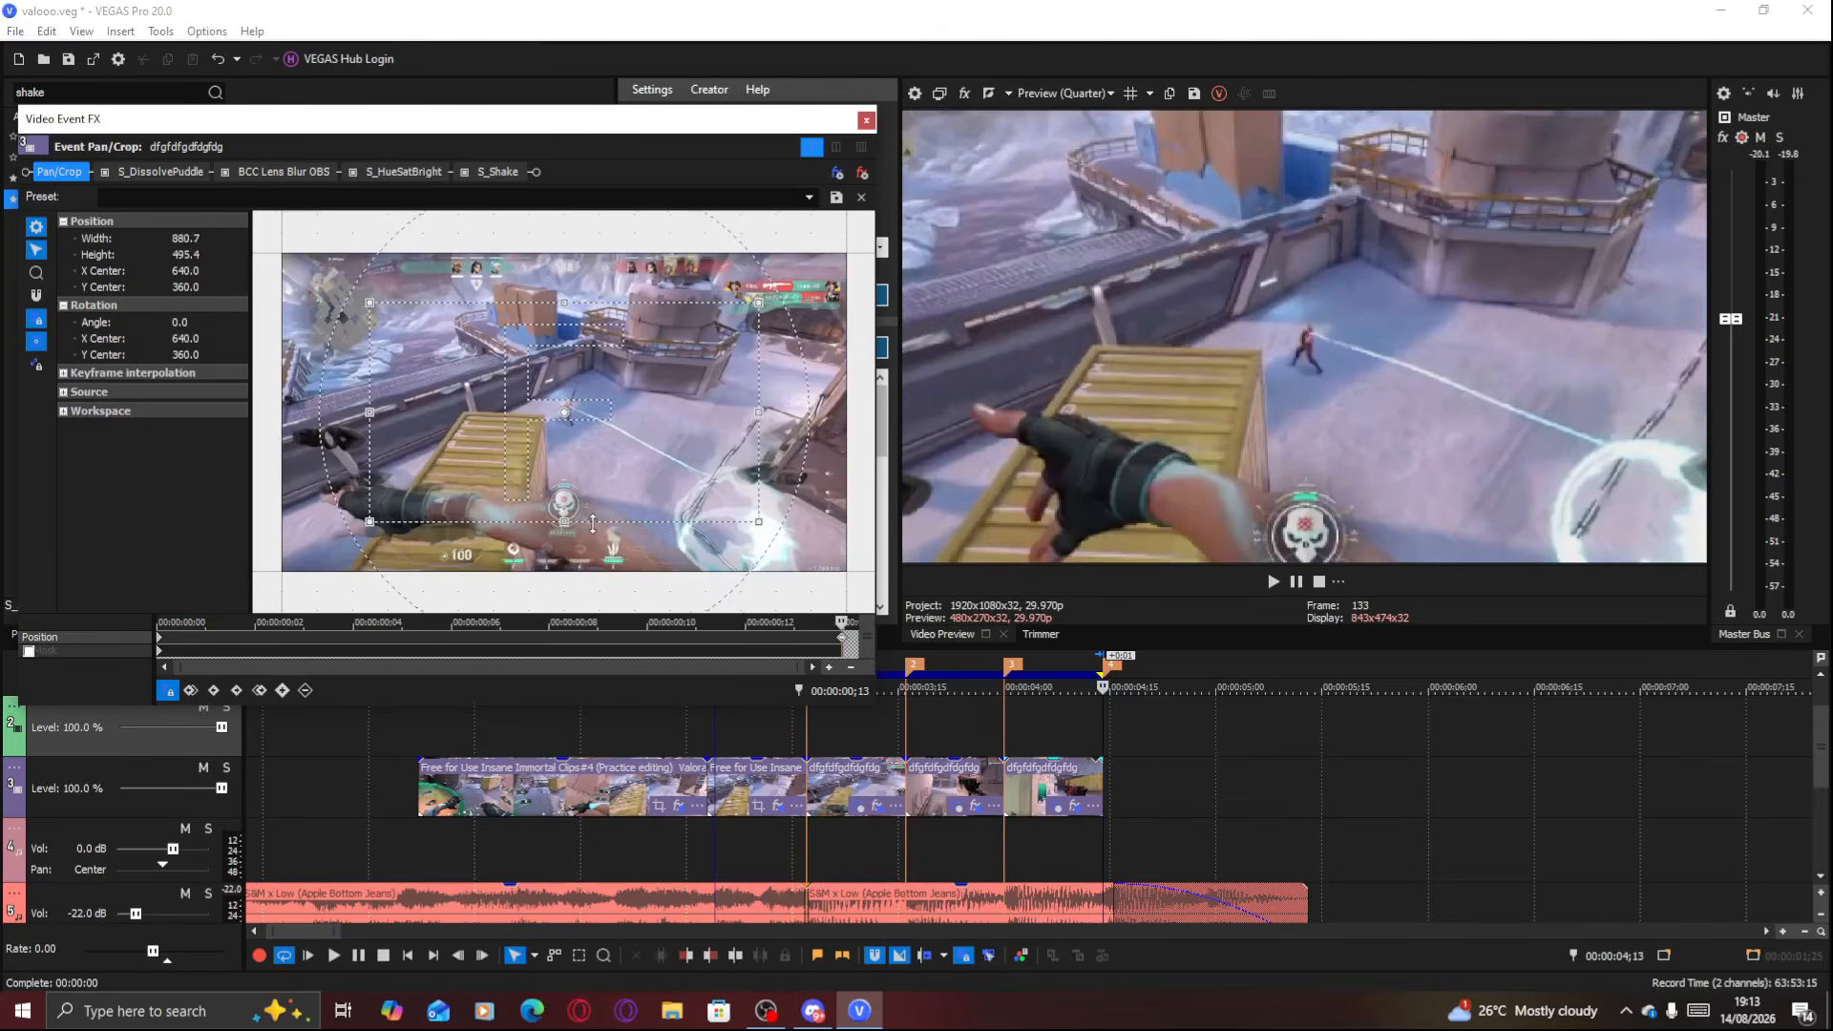
Set the third nested clip's Pan/Crop to 1,088.0 × 612.0 at its end and restore the full frame at its start
{"action": "left_click_drag", "start_coordinate": [593, 523], "coordinate": [593, 549]}
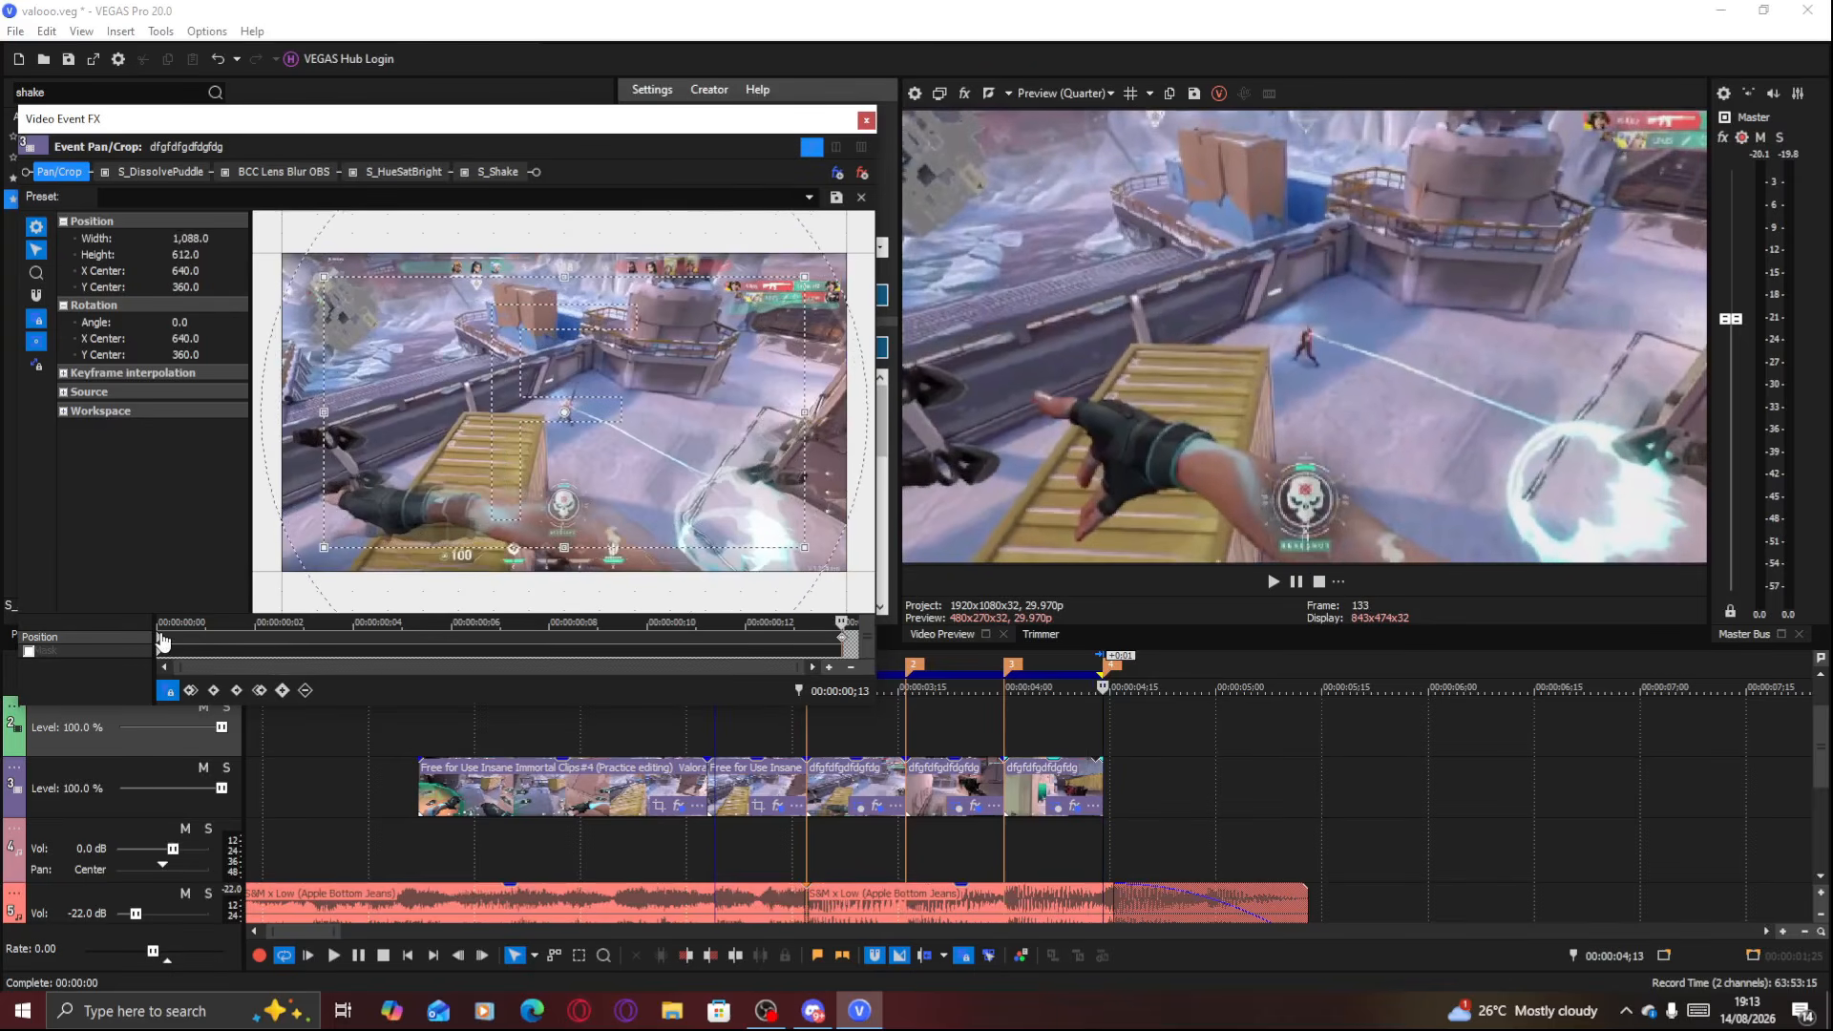
{"action": "key", "text": "ctrl+Left"}
{"action": "right_click", "coordinate": [480, 544]}
{"action": "left_click", "coordinate": [507, 554]}
{"action": "left_click", "coordinate": [1037, 786]}
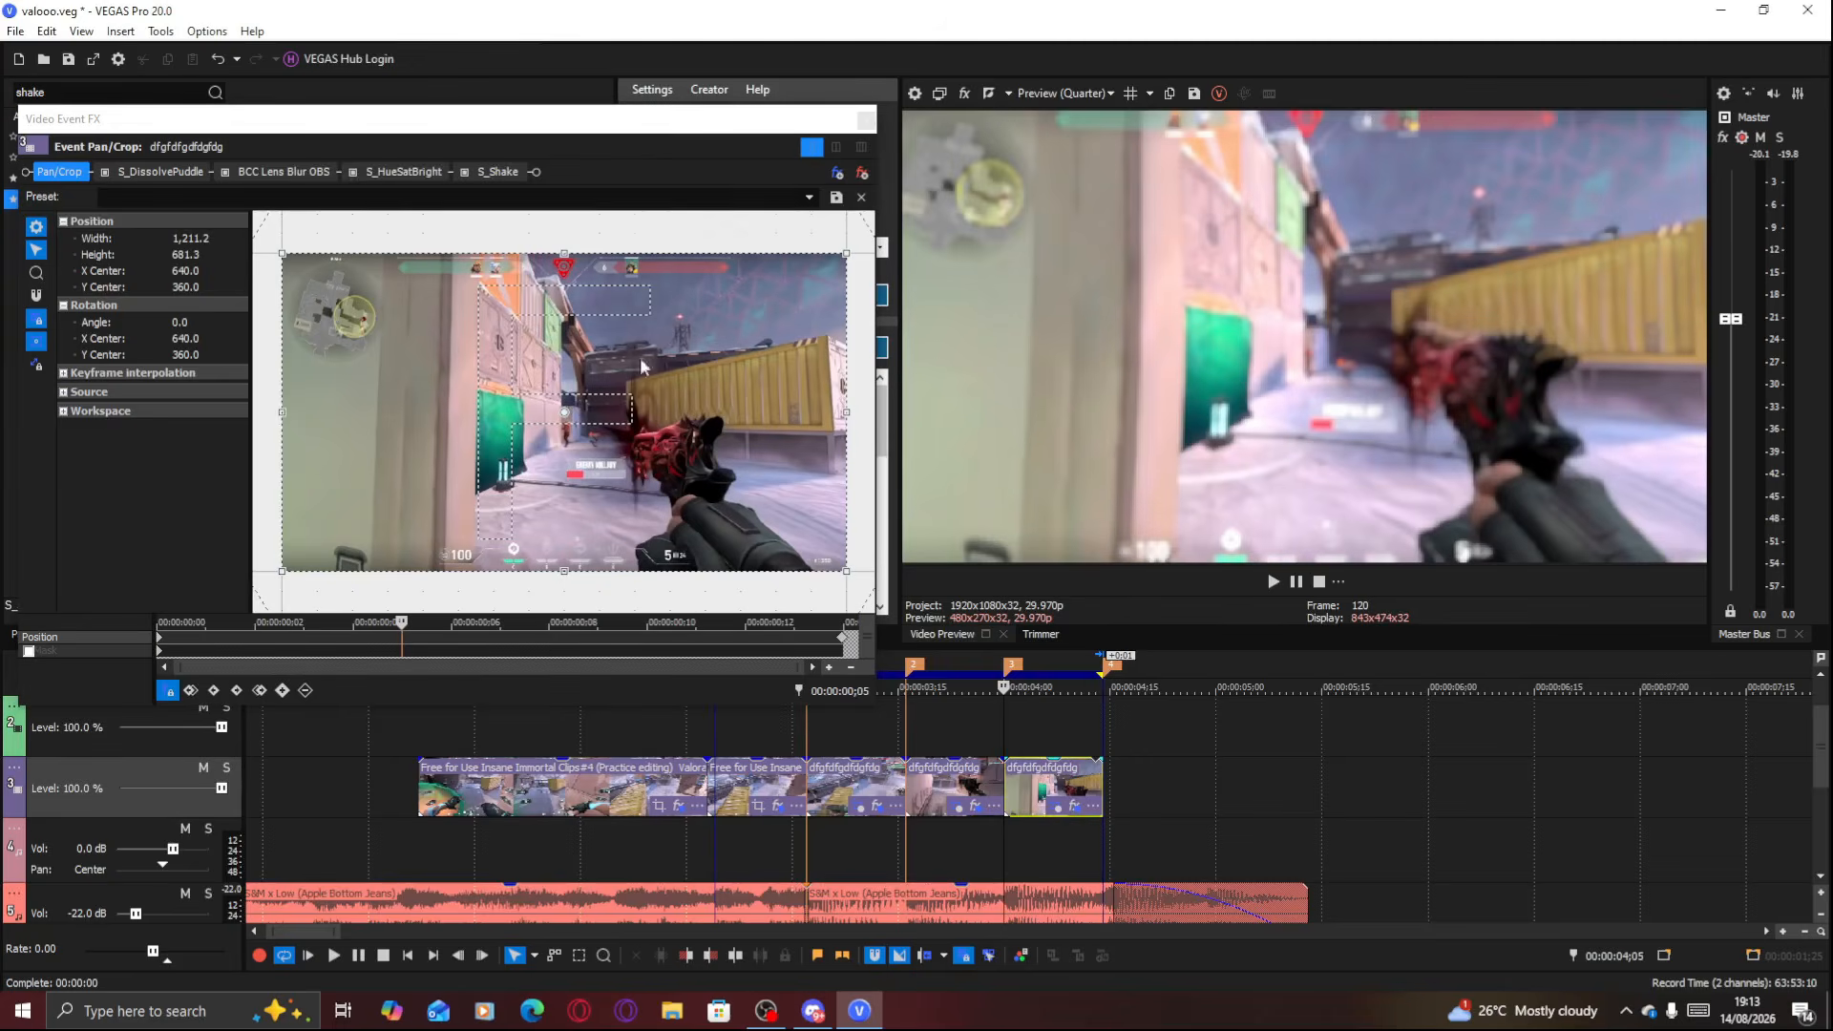
{"action": "left_click_drag", "start_coordinate": [728, 120], "coordinate": [668, 426]}
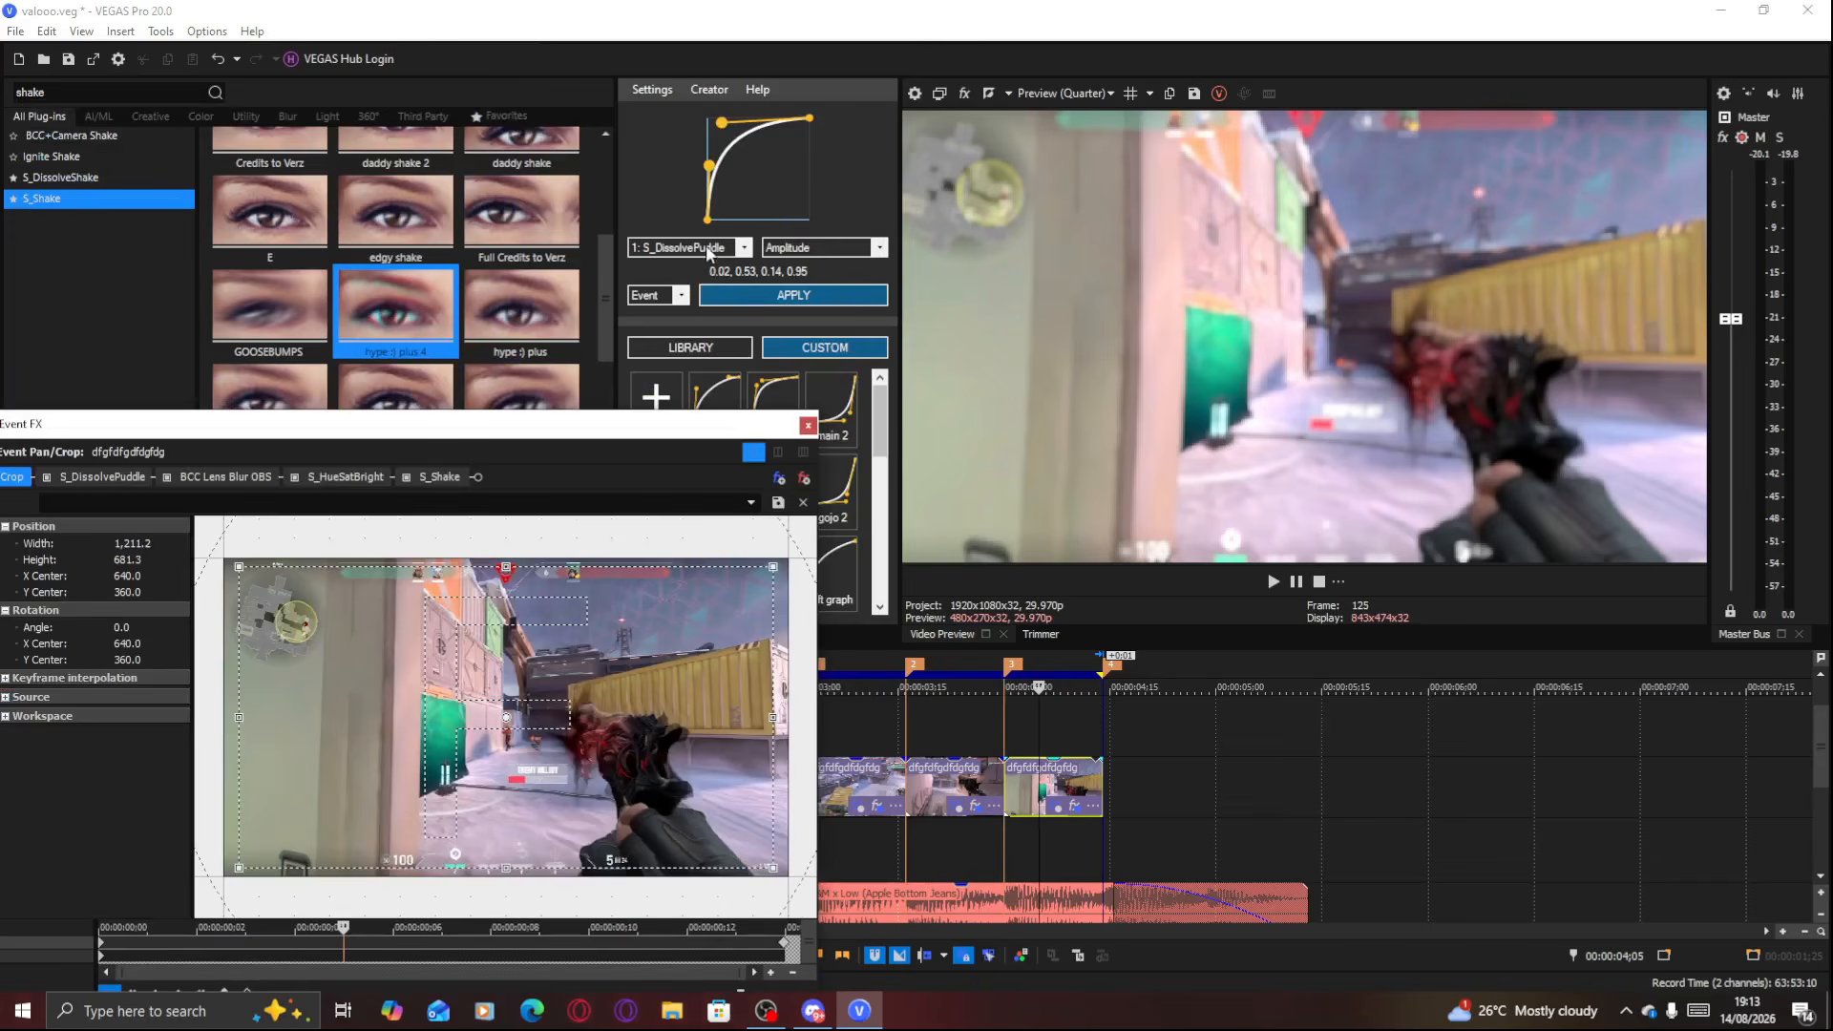
{"action": "left_click", "coordinate": [707, 246]}
{"action": "left_click", "coordinate": [704, 252]}
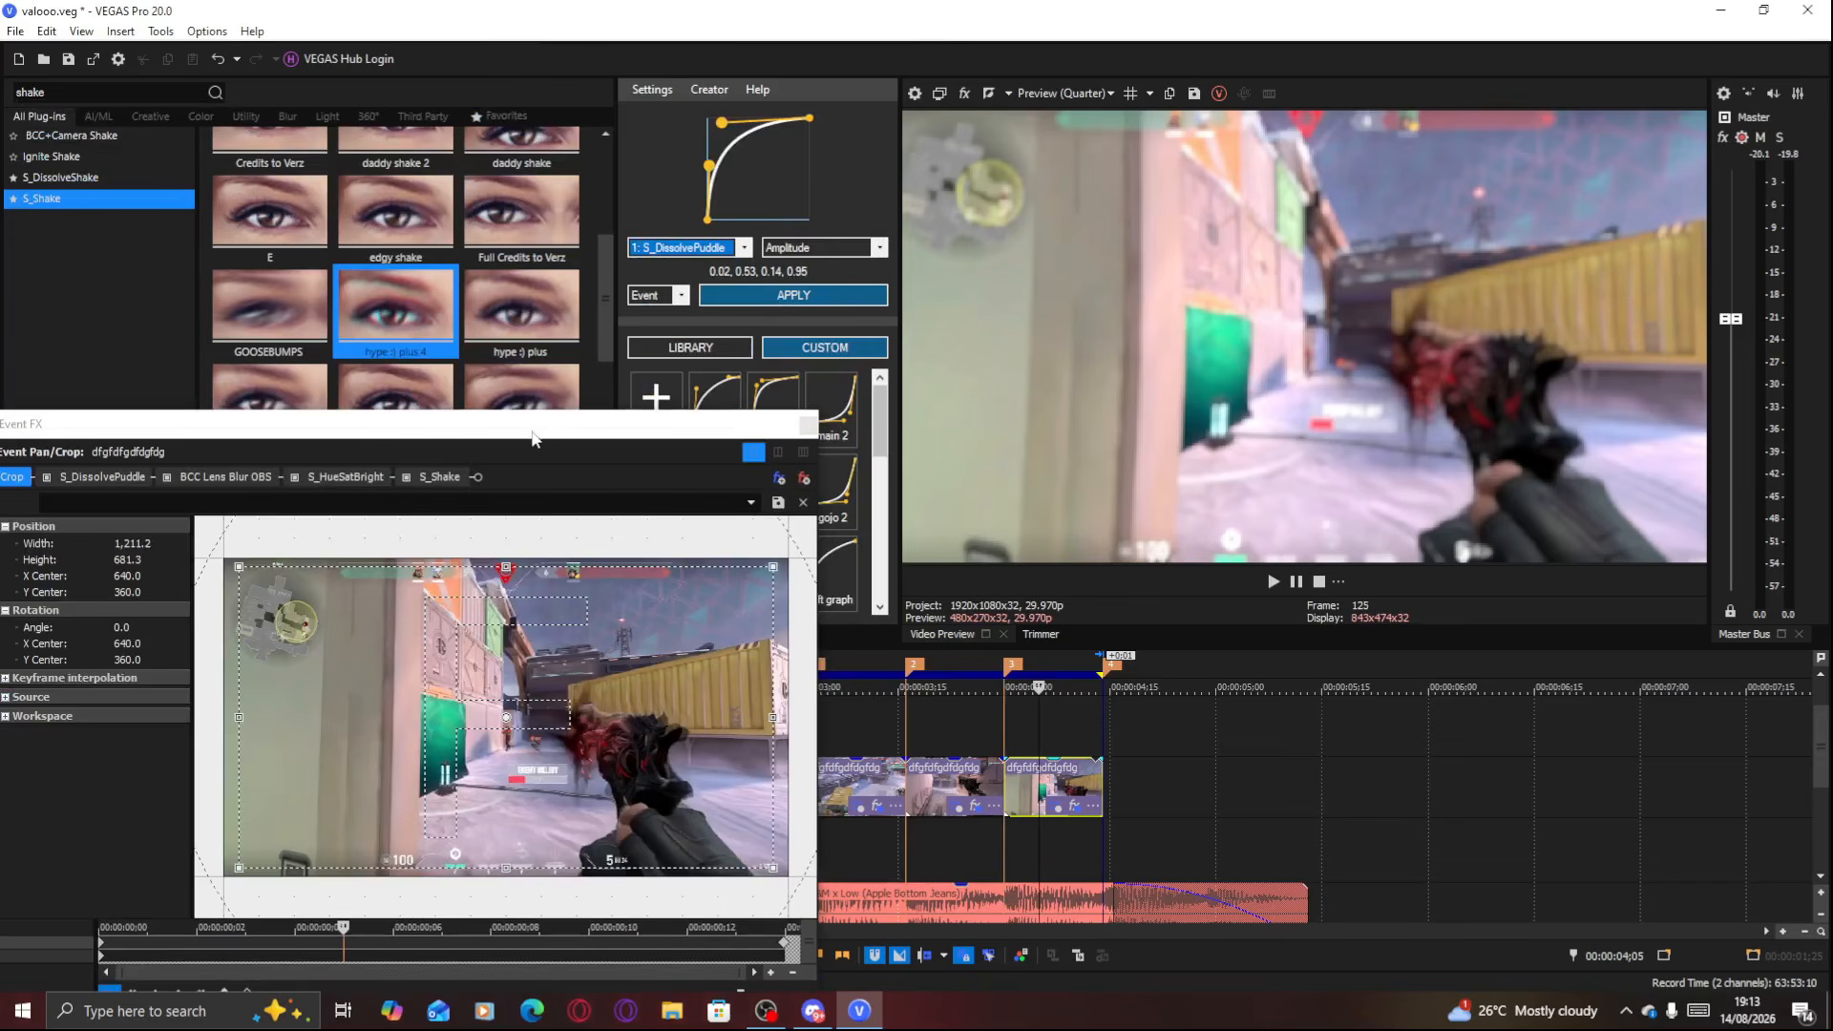
{"action": "left_click_drag", "start_coordinate": [538, 431], "coordinate": [657, 128]}
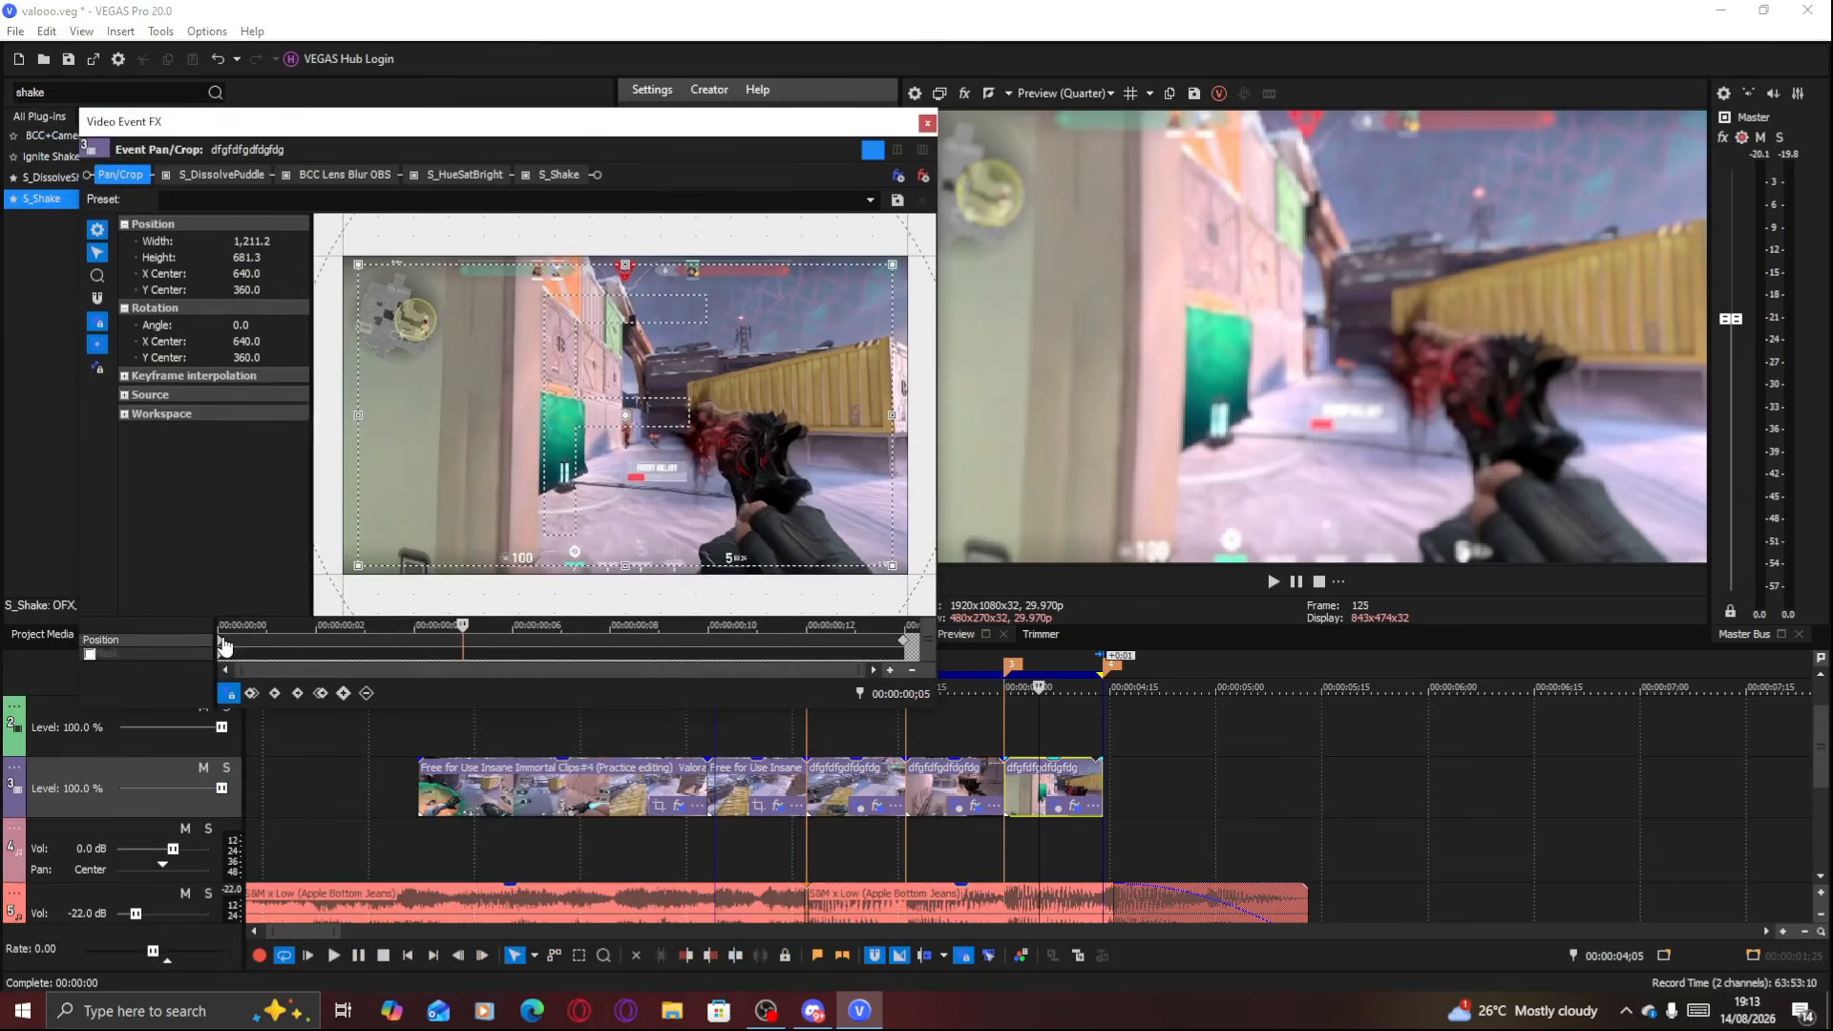
Animate the third nested clip's Pan/Crop from 734.8 × 413.3 at its start to the restored full frame at its end
{"action": "left_click", "coordinate": [224, 646]}
{"action": "left_click_drag", "start_coordinate": [627, 576], "coordinate": [625, 505]}
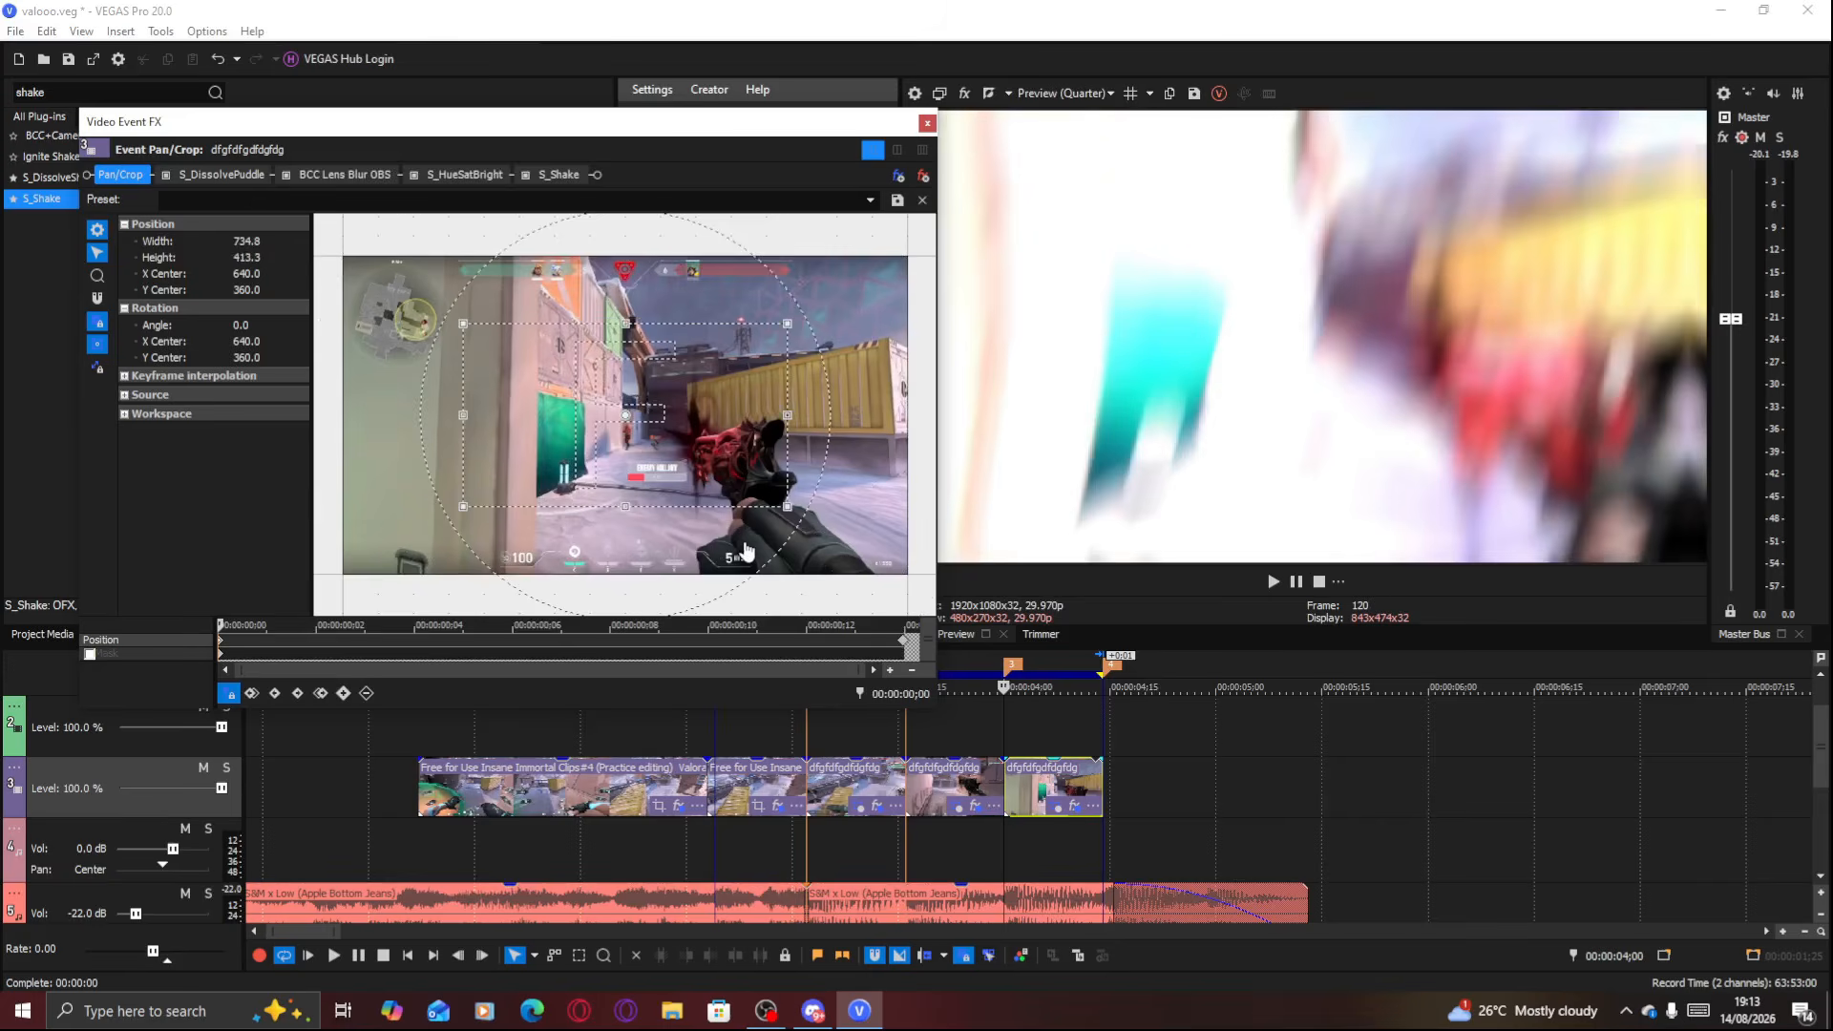
{"action": "left_click", "coordinate": [903, 640]}
{"action": "right_click", "coordinate": [747, 543]}
{"action": "left_click", "coordinate": [770, 559]}
{"action": "left_click", "coordinate": [1053, 783]}
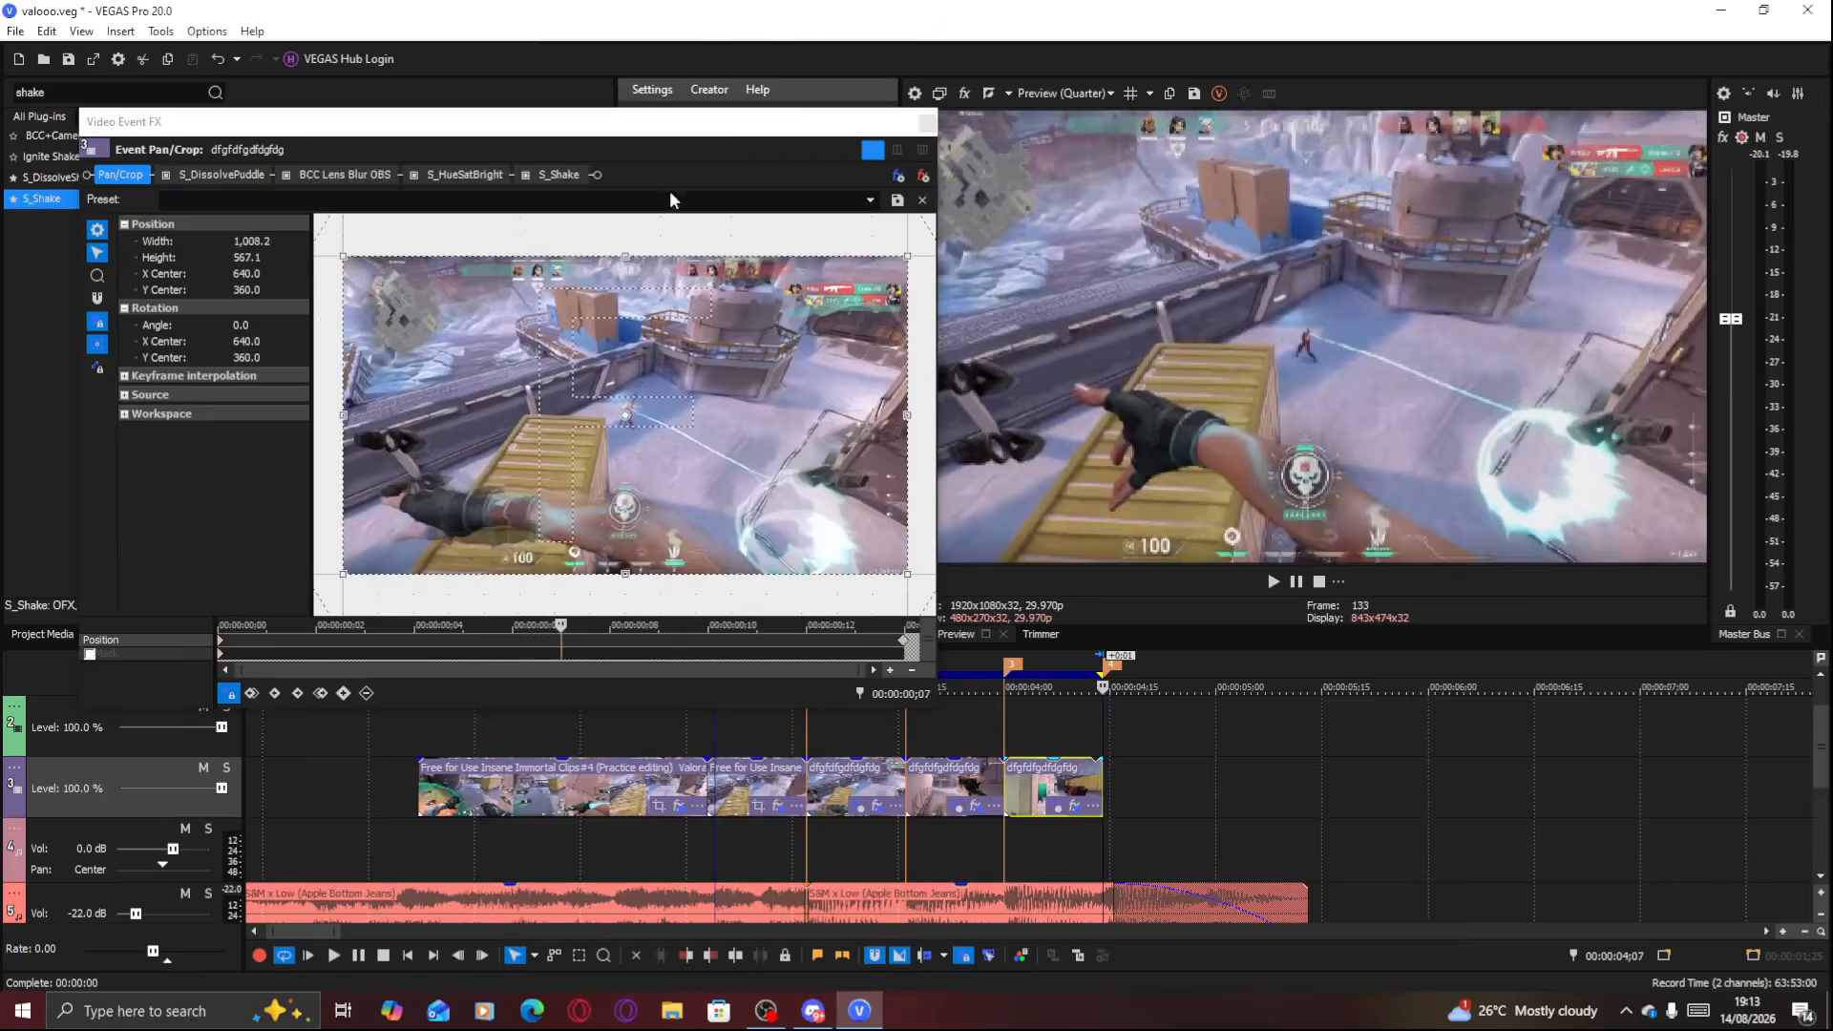
Apply the 0.02, 0.53, 0.14, 0.95 easing curve to the third nested clip's Pan/Crop animation
{"action": "key", "text": "space"}
{"action": "left_click_drag", "start_coordinate": [704, 123], "coordinate": [704, 443]}
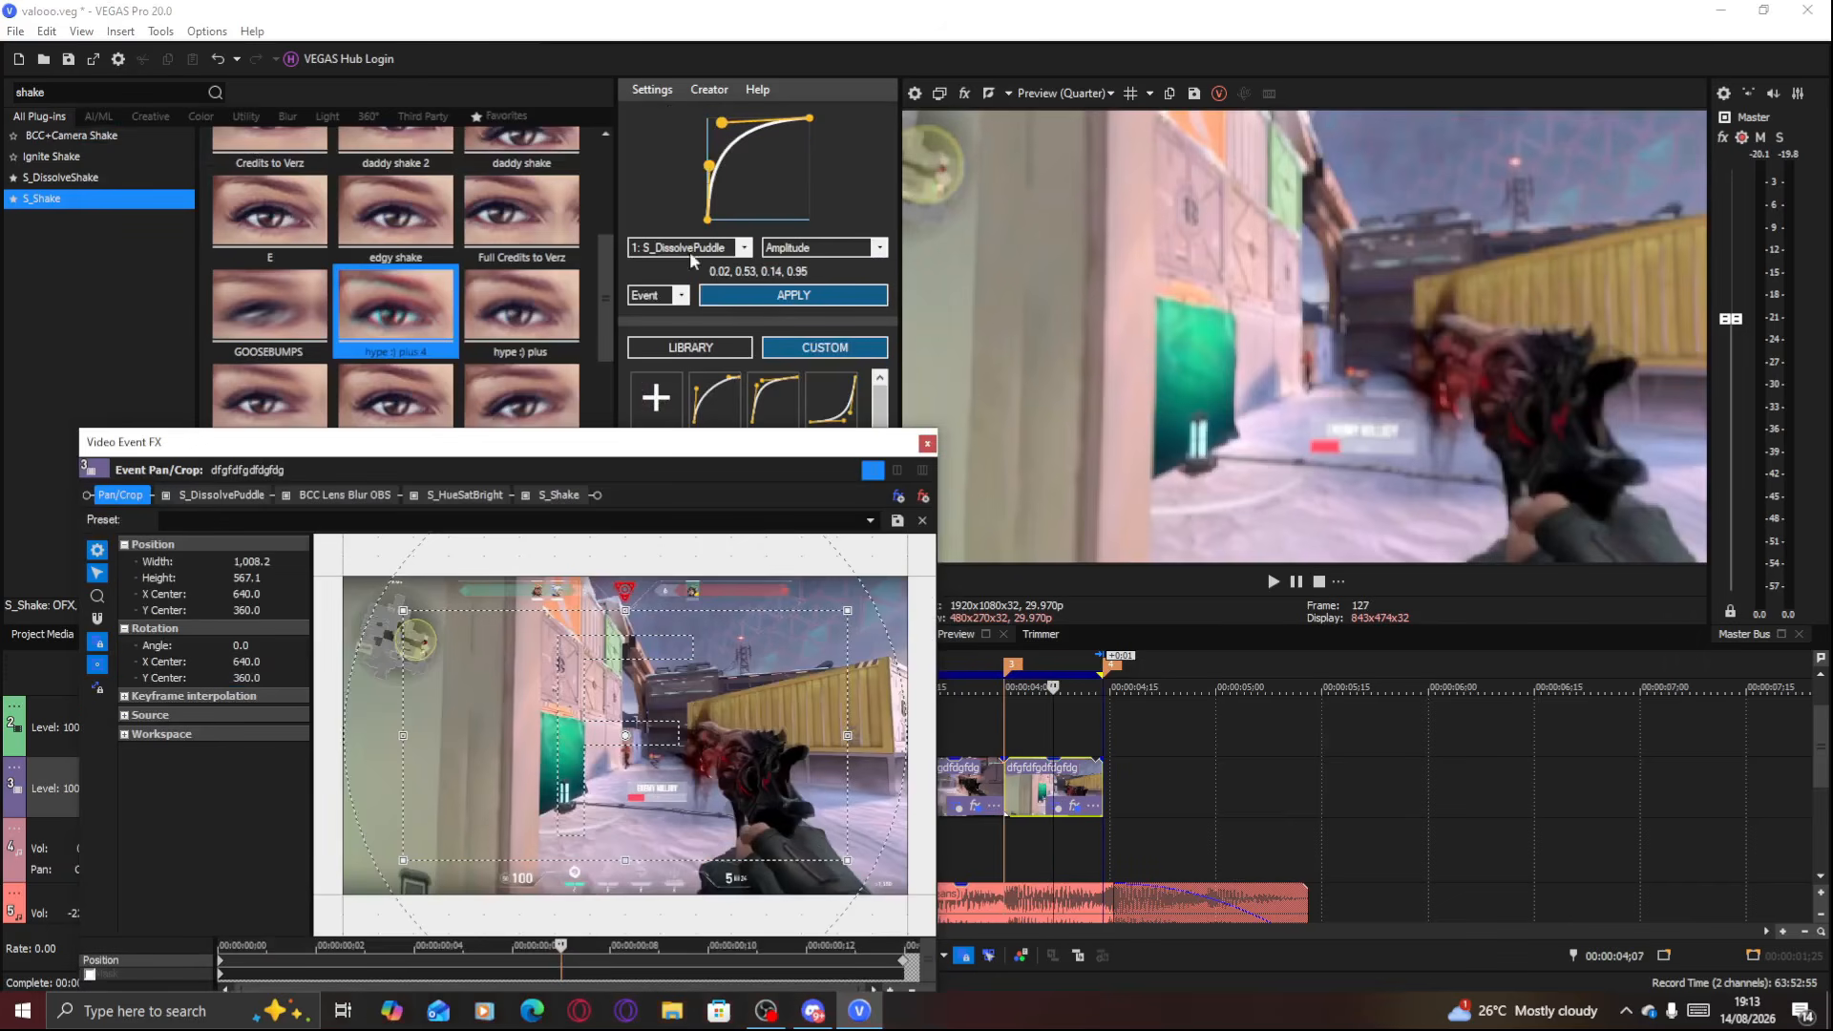
{"action": "left_click", "coordinate": [694, 254]}
{"action": "left_click", "coordinate": [694, 265]}
{"action": "left_click", "coordinate": [793, 295]}
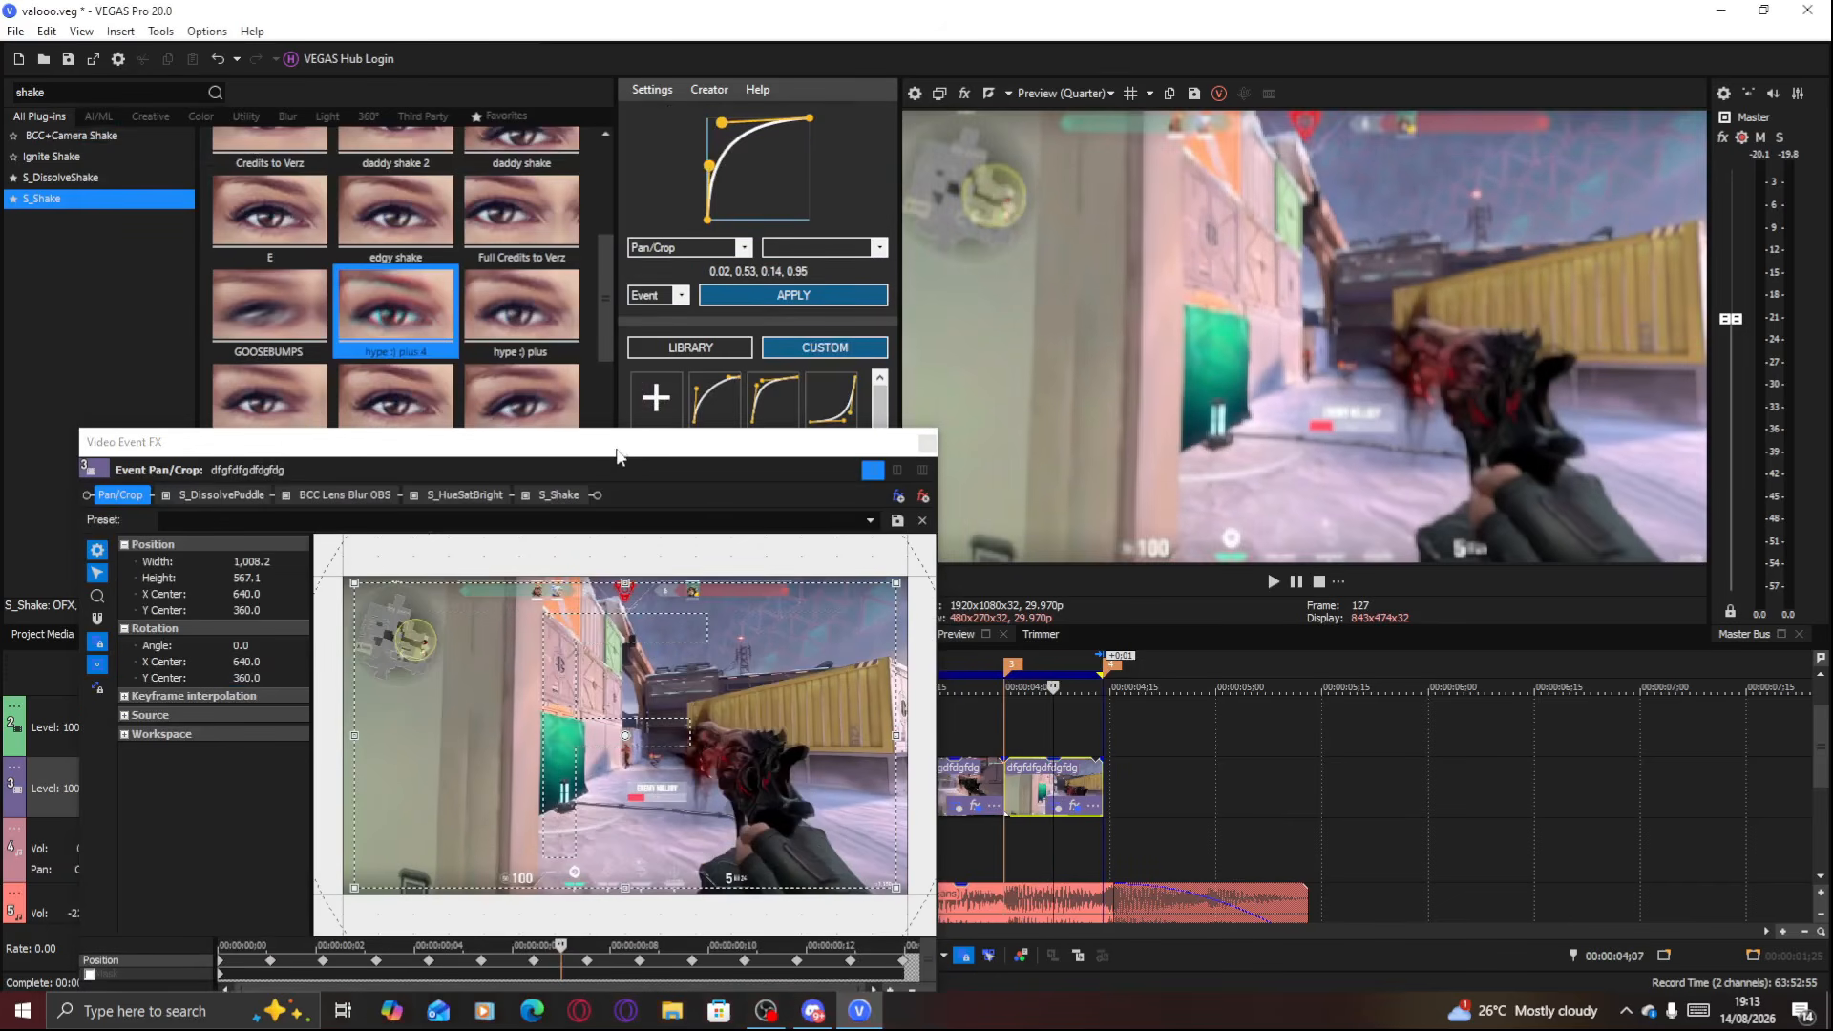
{"action": "left_click_drag", "start_coordinate": [617, 447], "coordinate": [581, 149]}
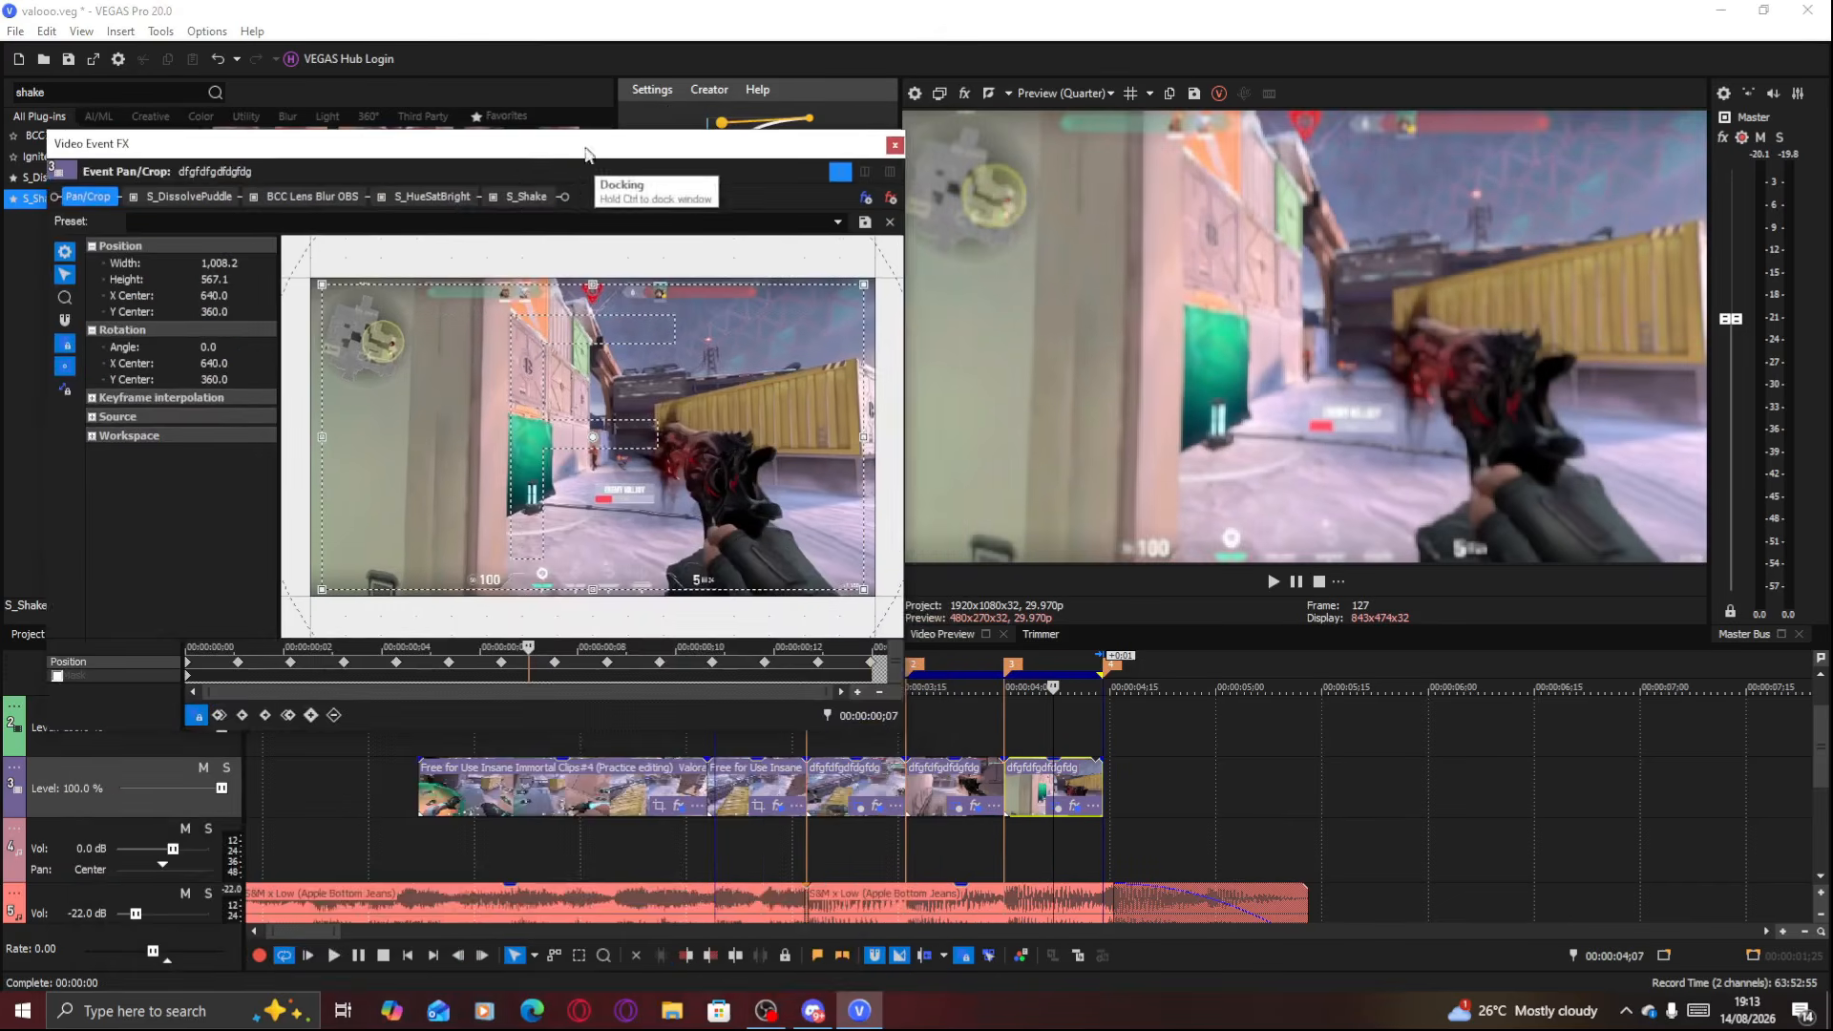
Restore the third nested clip's Pan/Crop to the full frame at the keyframe one frame after its start
{"action": "left_click", "coordinate": [237, 674]}
{"action": "right_click", "coordinate": [612, 565]}
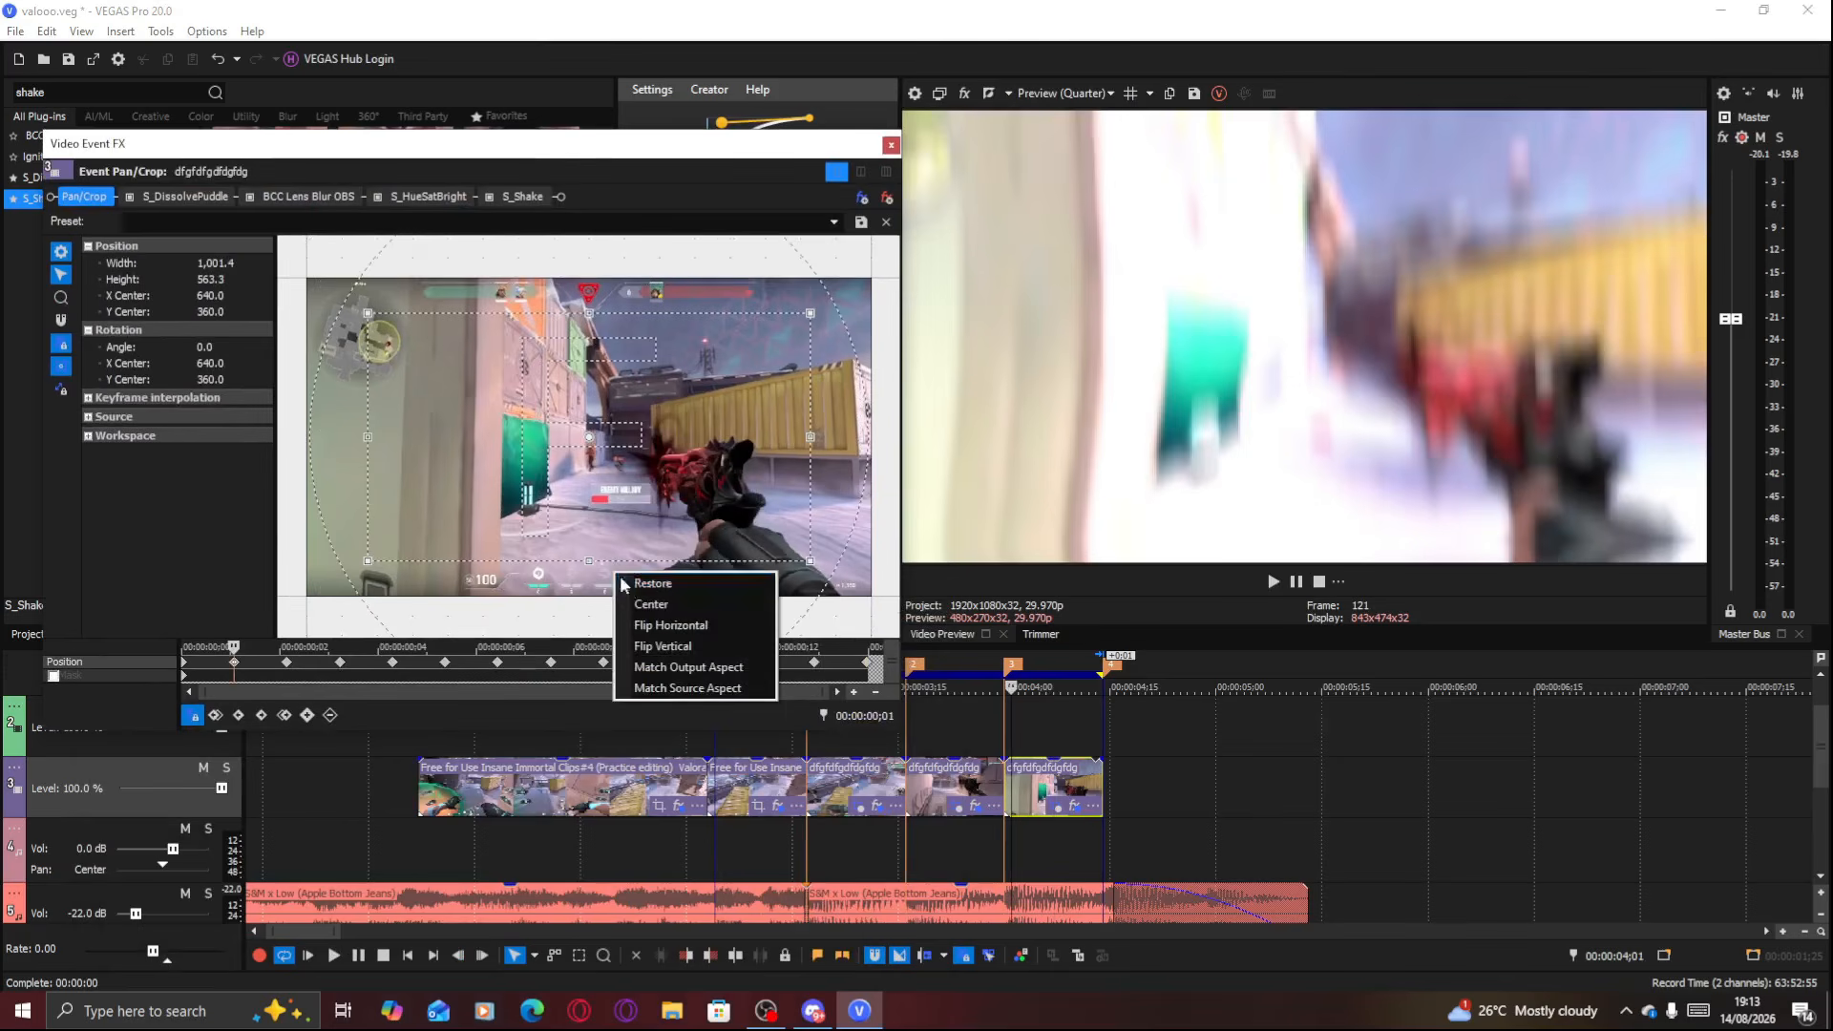
{"action": "left_click", "coordinate": [627, 581]}
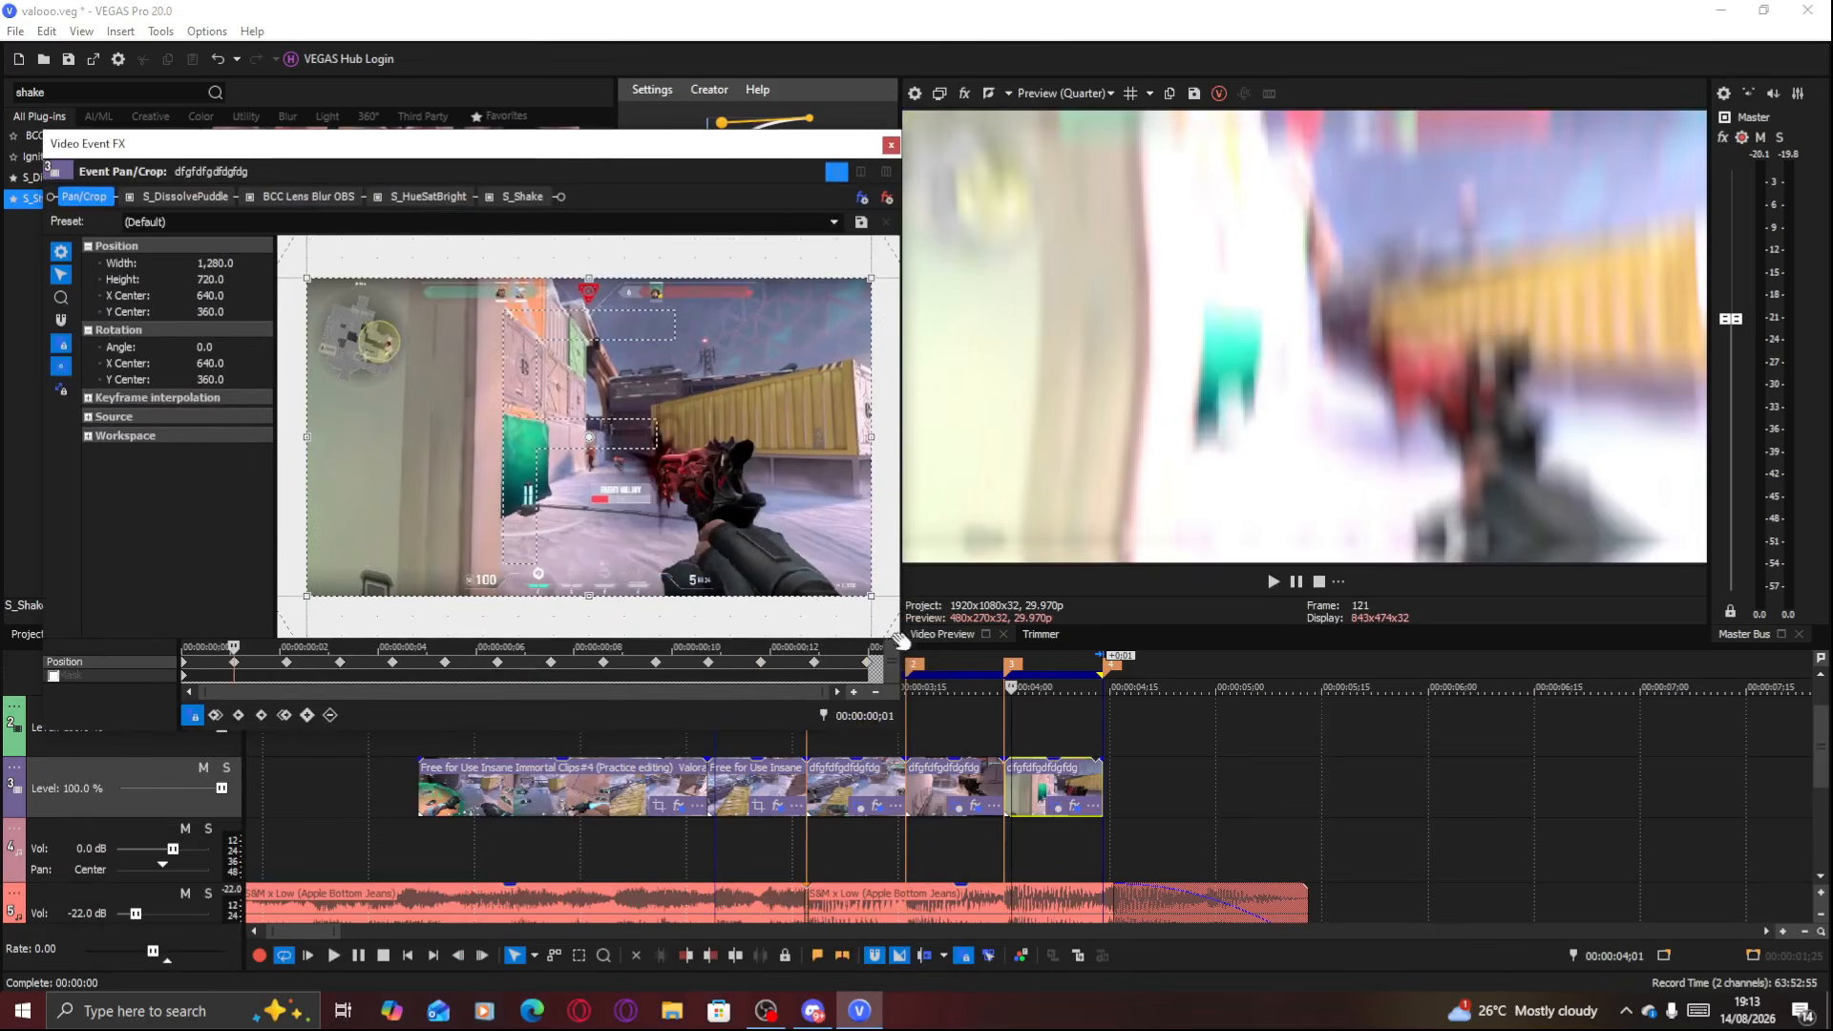
{"action": "left_click", "coordinate": [889, 144]}
Play back the looped section to check the third nested clip's eased zoom
{"action": "key", "text": "space"}
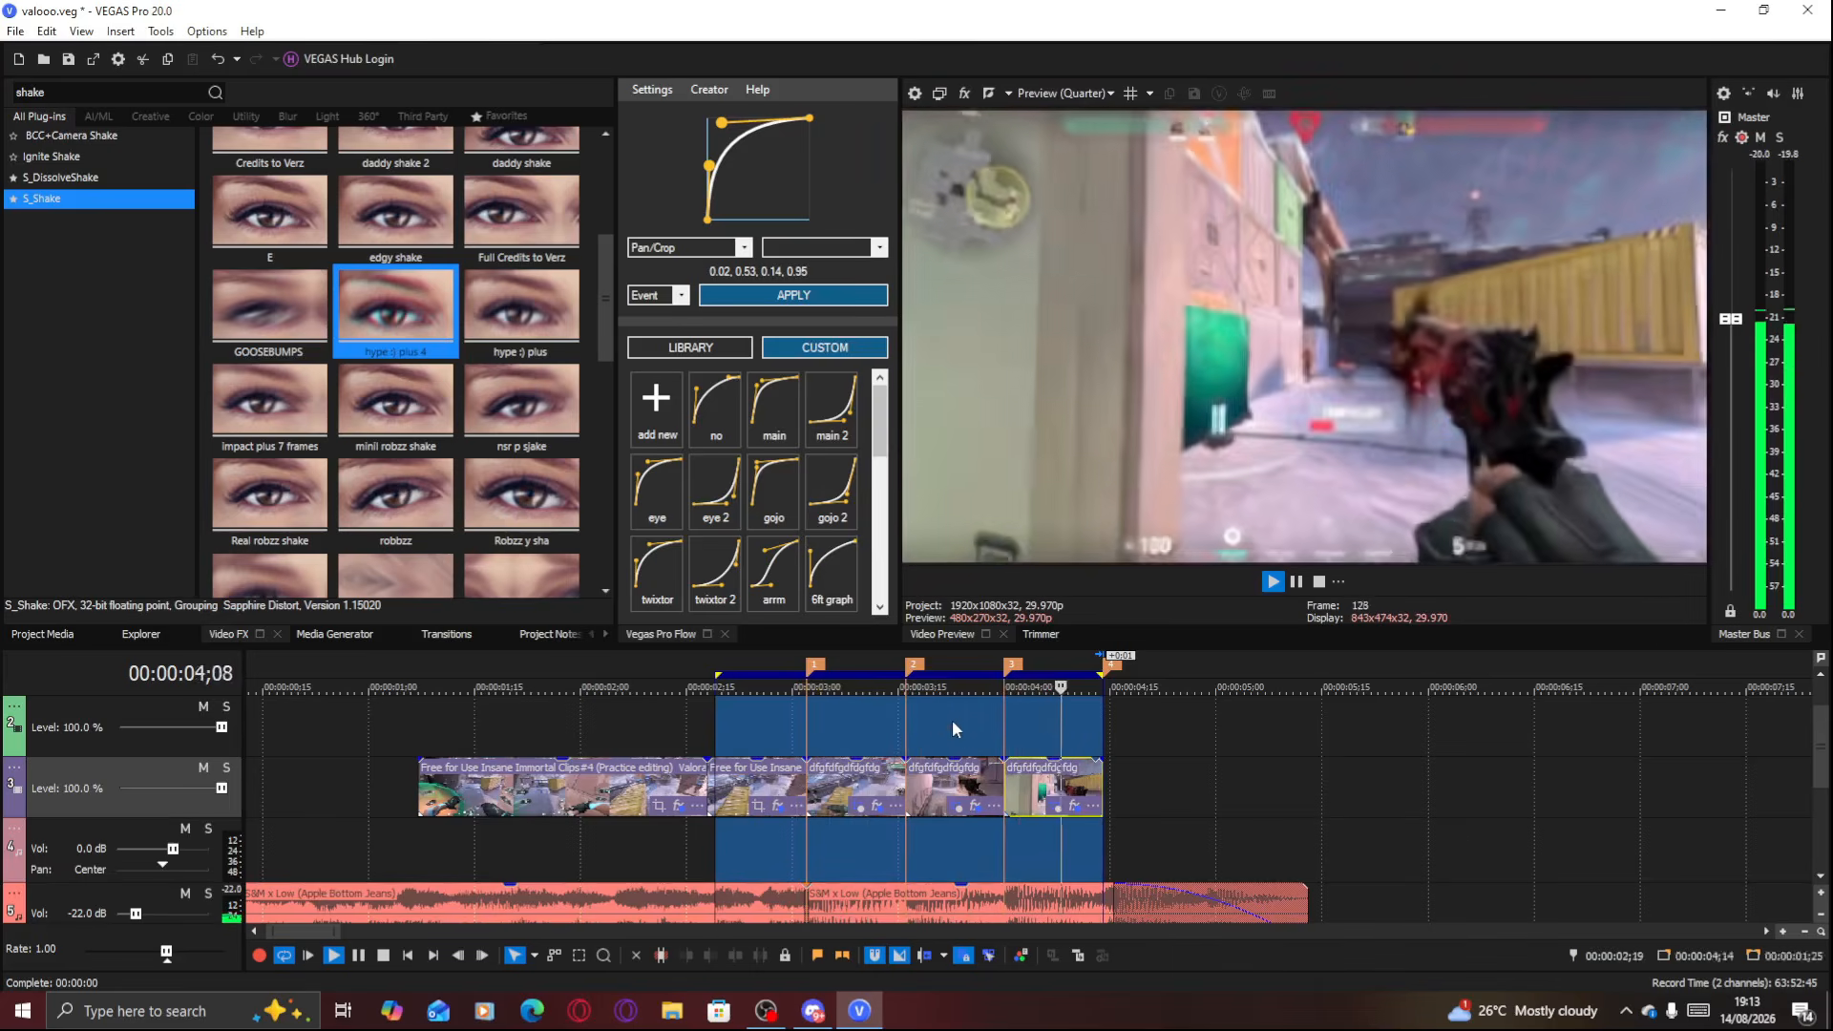
{"action": "left_click", "coordinate": [953, 720]}
{"action": "key", "text": "space"}
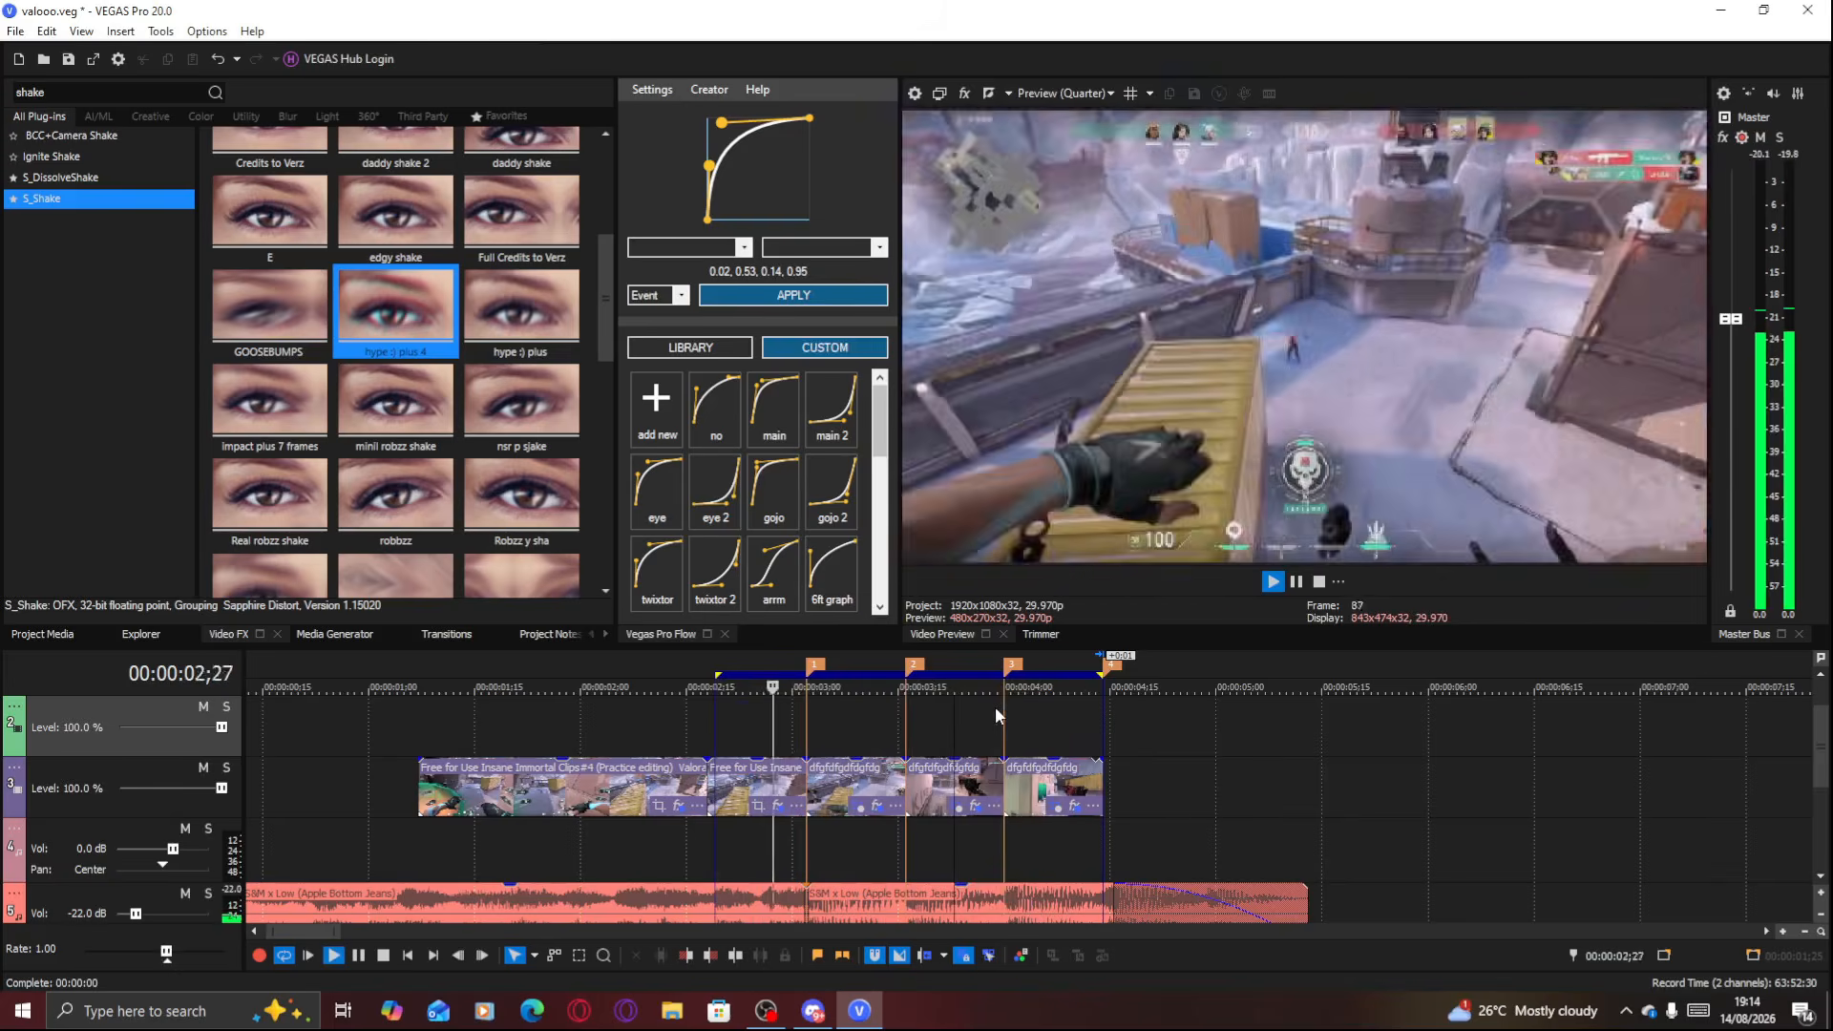
{"action": "key", "text": "space"}
Shift the first nested clip's Pan/Crop frame sideways to X Center 1,344.0 at 00:00:00;13, near its end
{"action": "left_click", "coordinate": [858, 775]}
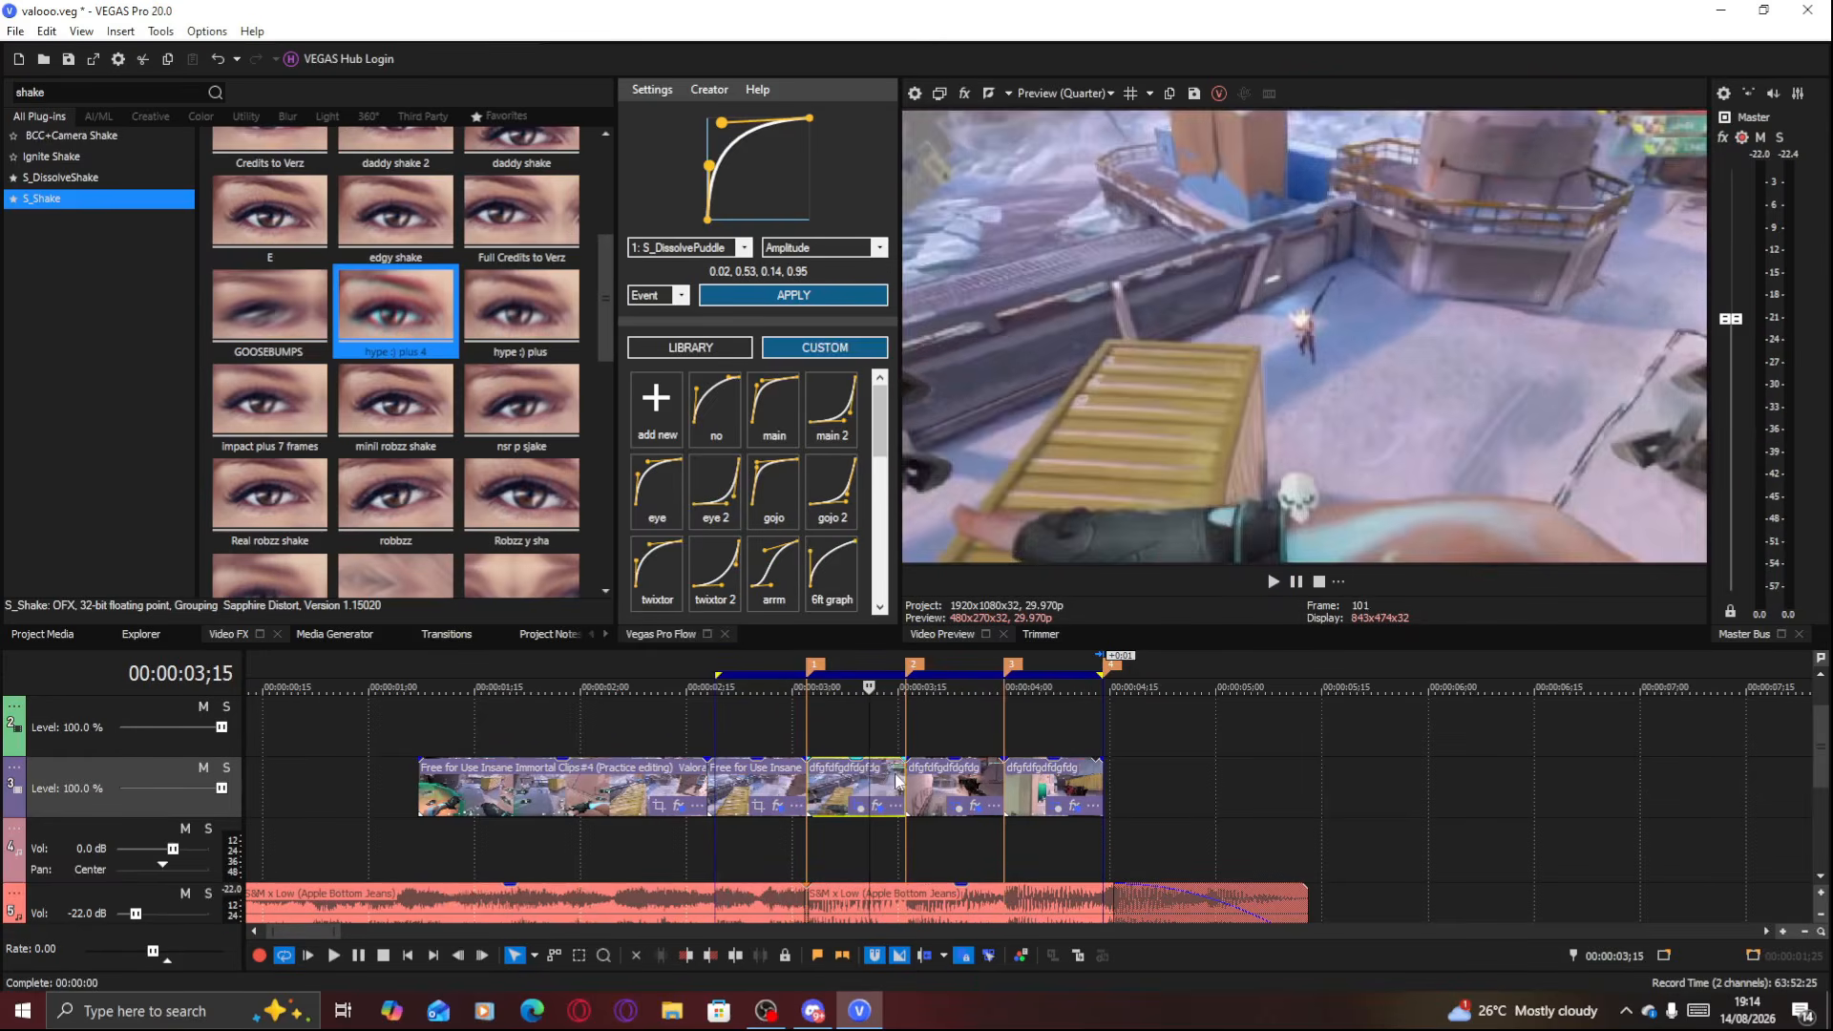
{"action": "left_click", "coordinate": [874, 806]}
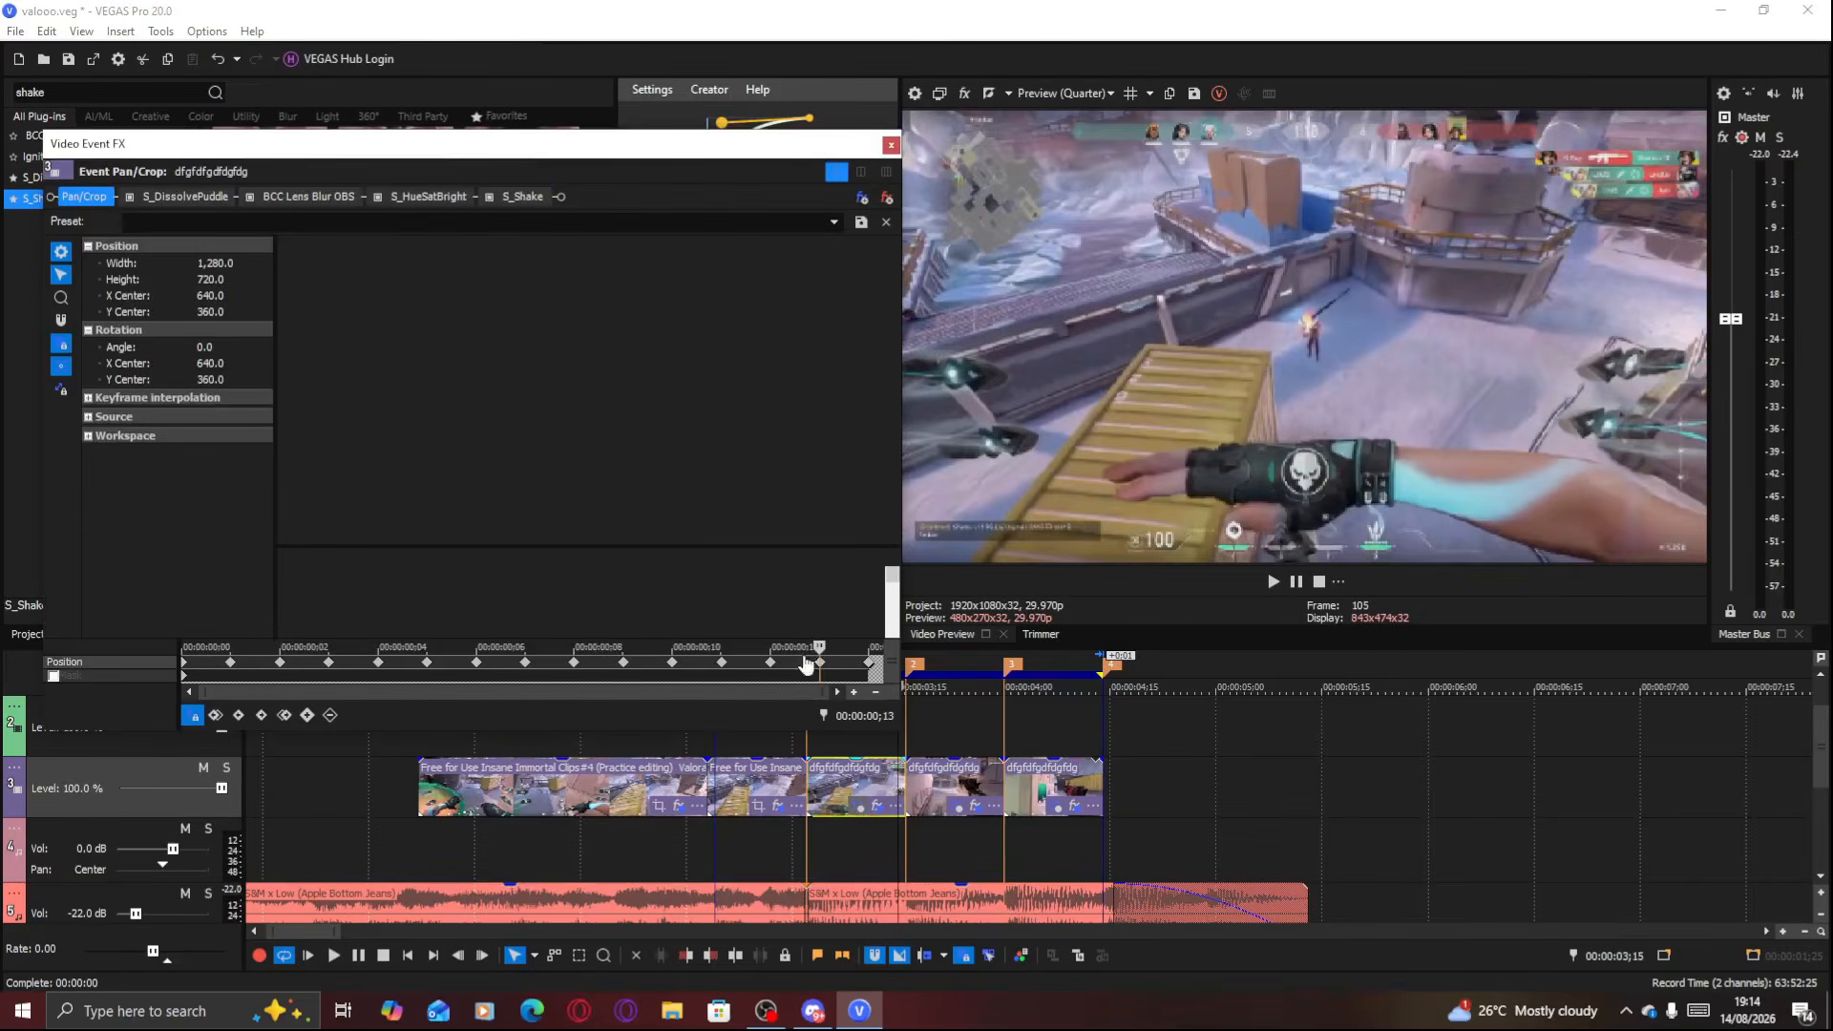
{"action": "mouse_move", "coordinate": [798, 520]}
{"action": "left_mouse_down"}
{"action": "mouse_move", "coordinate": [492, 522]}
{"action": "mouse_move", "coordinate": [1089, 517]}
{"action": "left_mouse_up"}
{"action": "left_click_drag", "start_coordinate": [680, 515], "coordinate": [716, 539]}
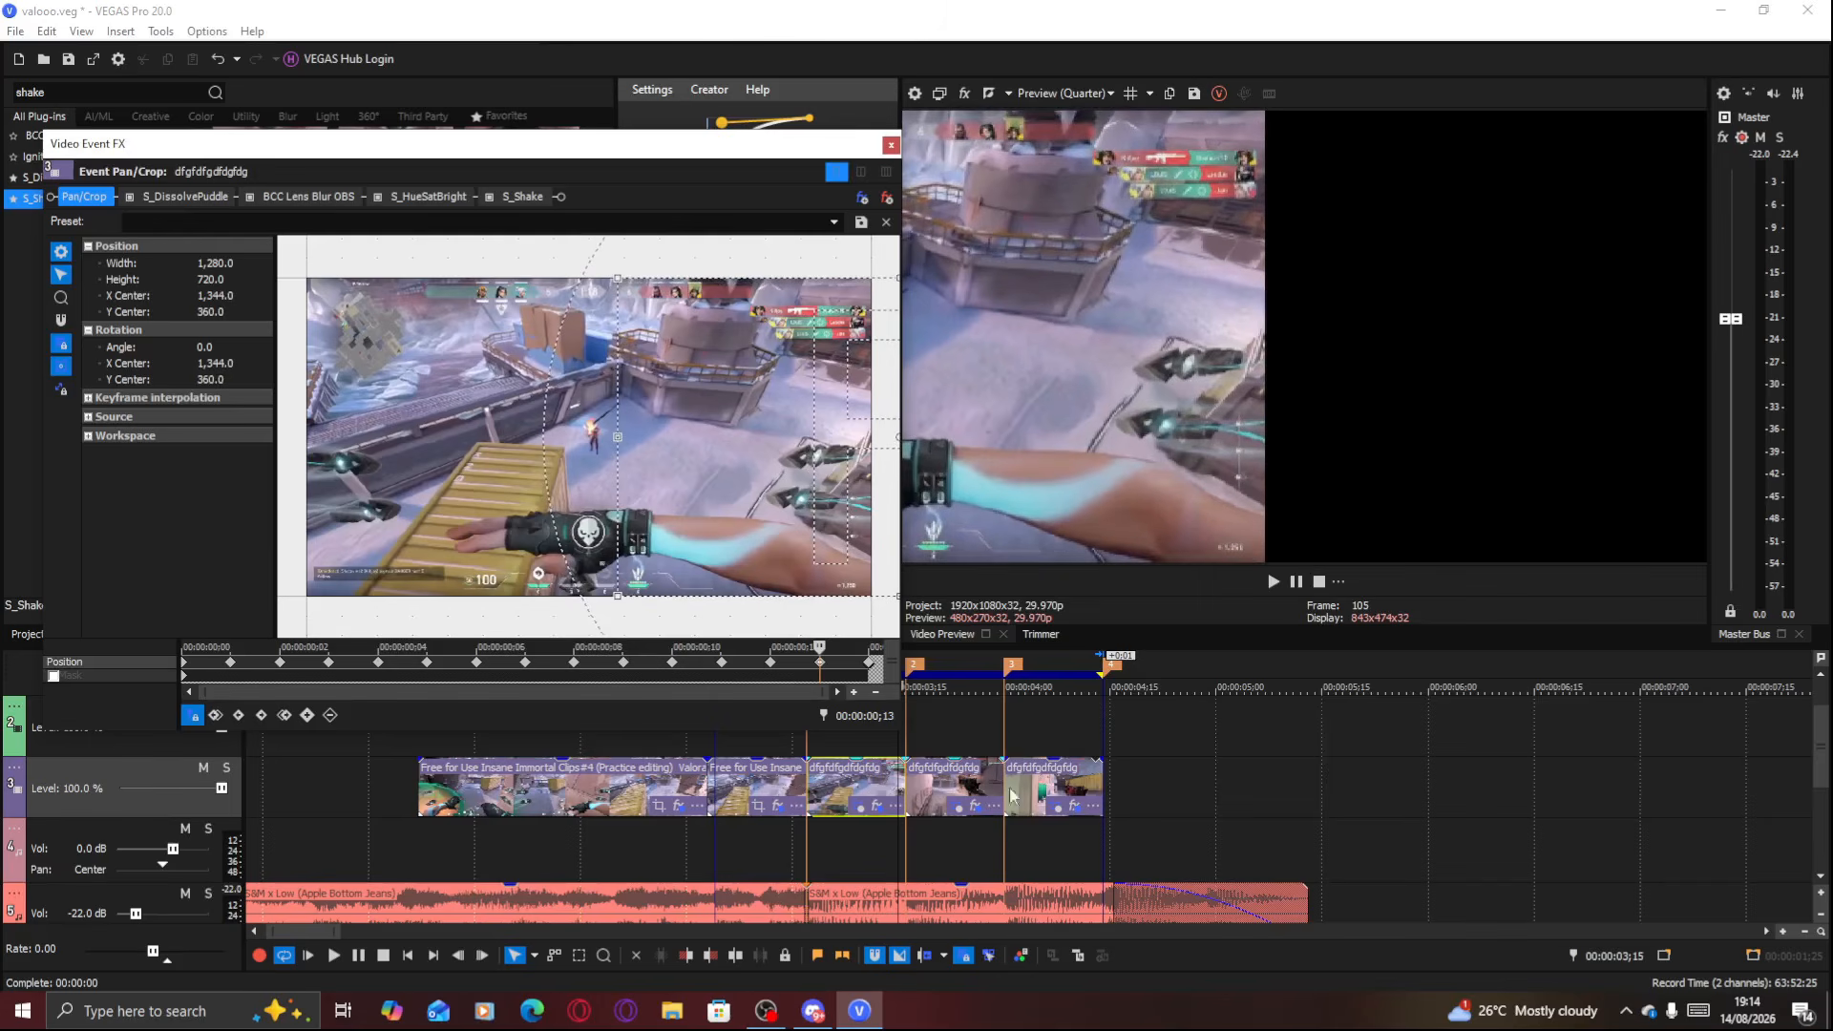
Shift the second nested clip's Pan/Crop frame to about X Center -267.0, Y Center 357.8 at its start
{"action": "left_click", "coordinate": [959, 811]}
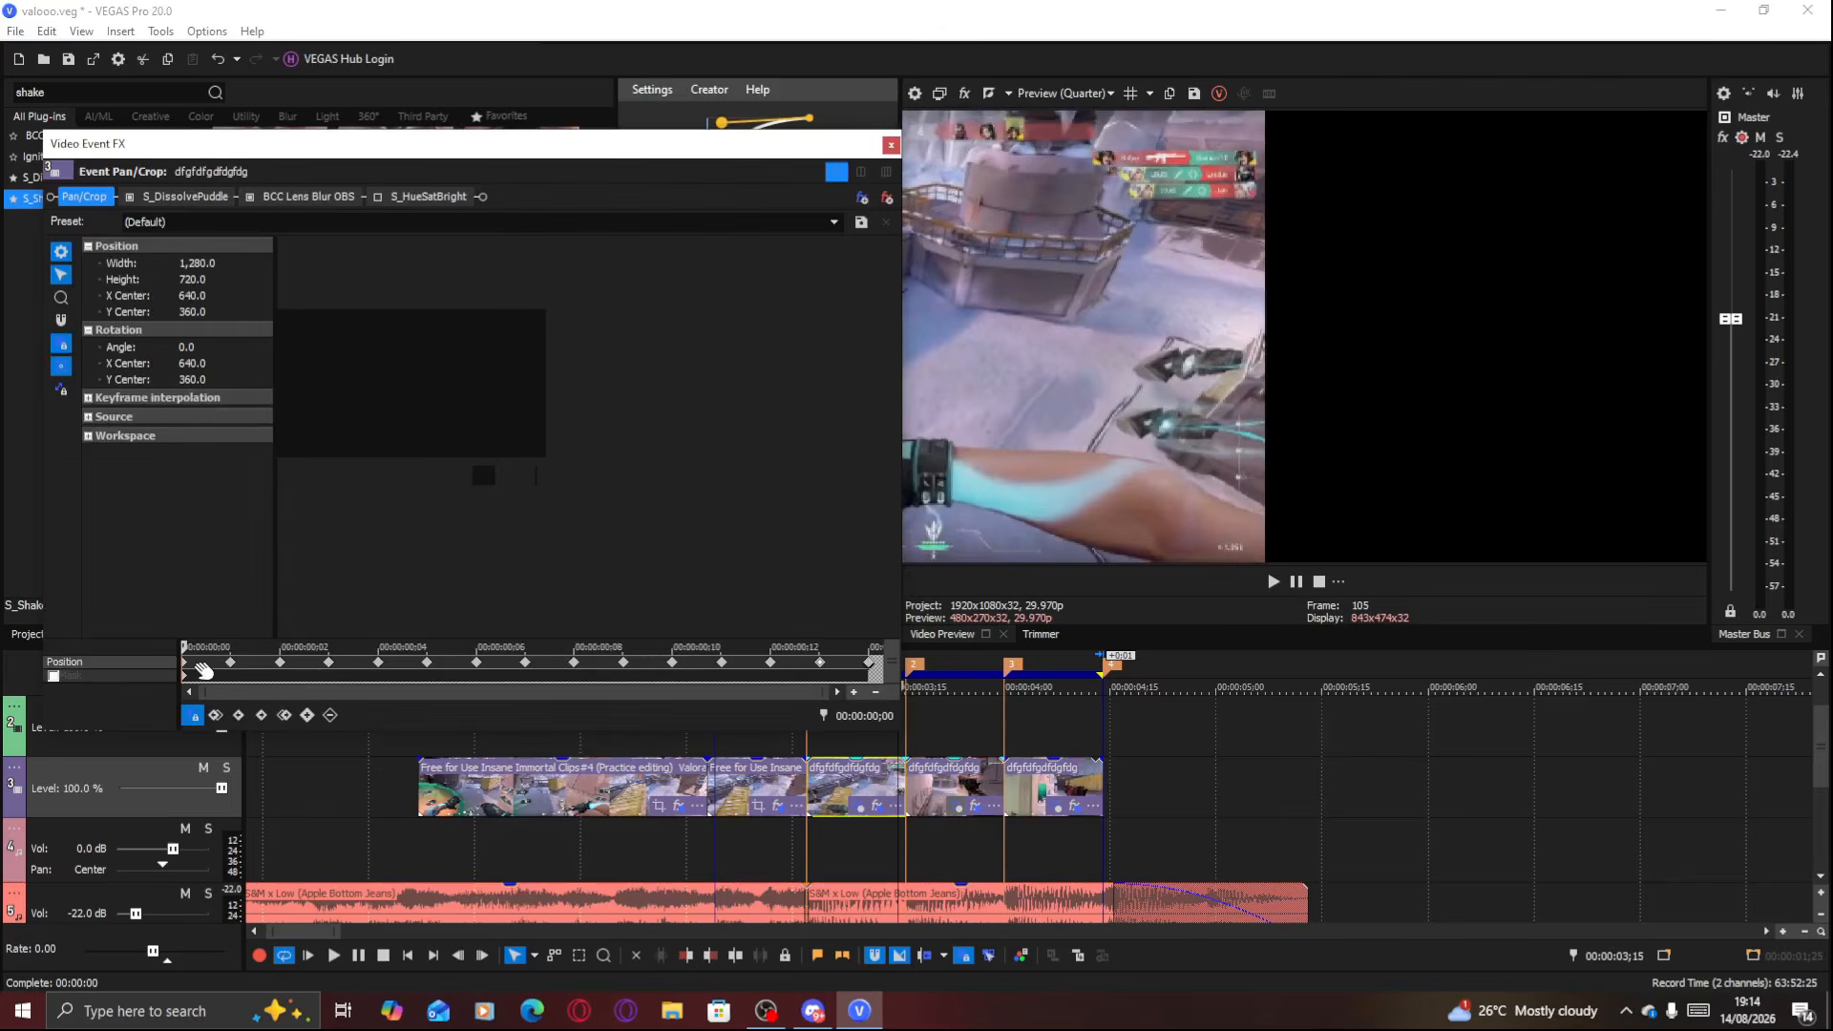
{"action": "left_click_drag", "start_coordinate": [779, 513], "coordinate": [384, 513]}
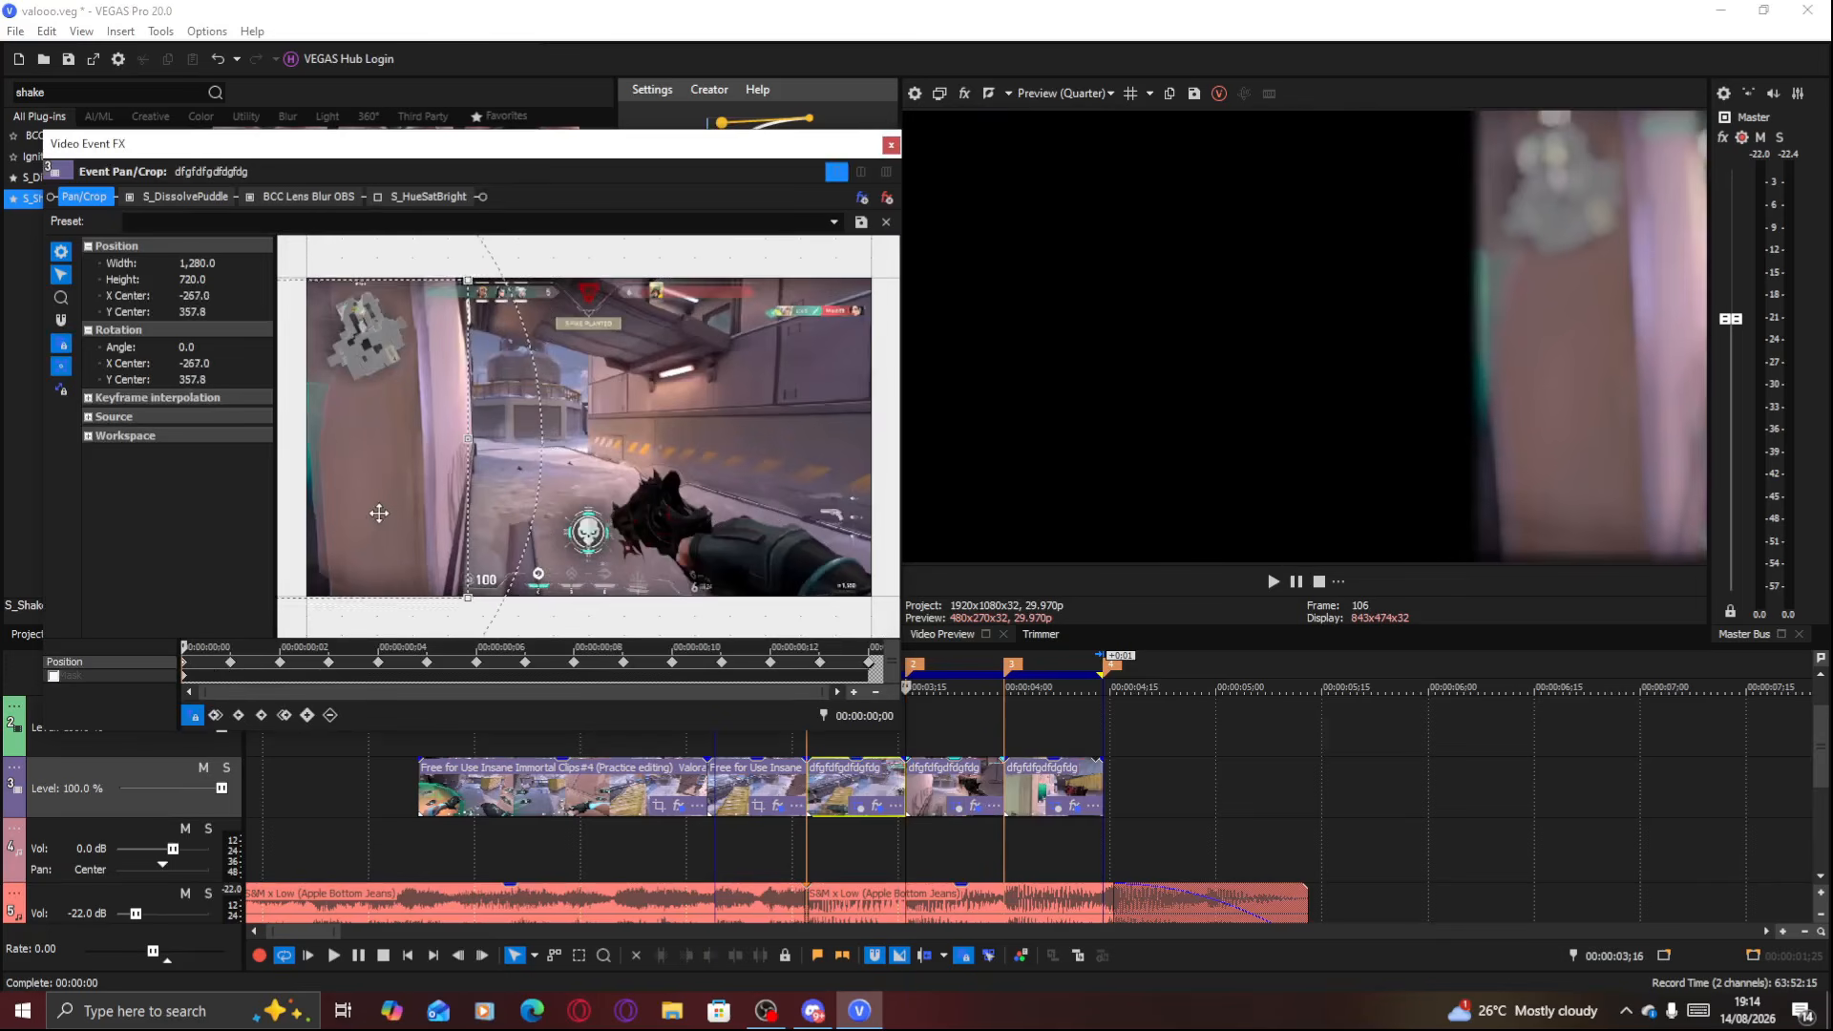
{"action": "left_click", "coordinate": [890, 146]}
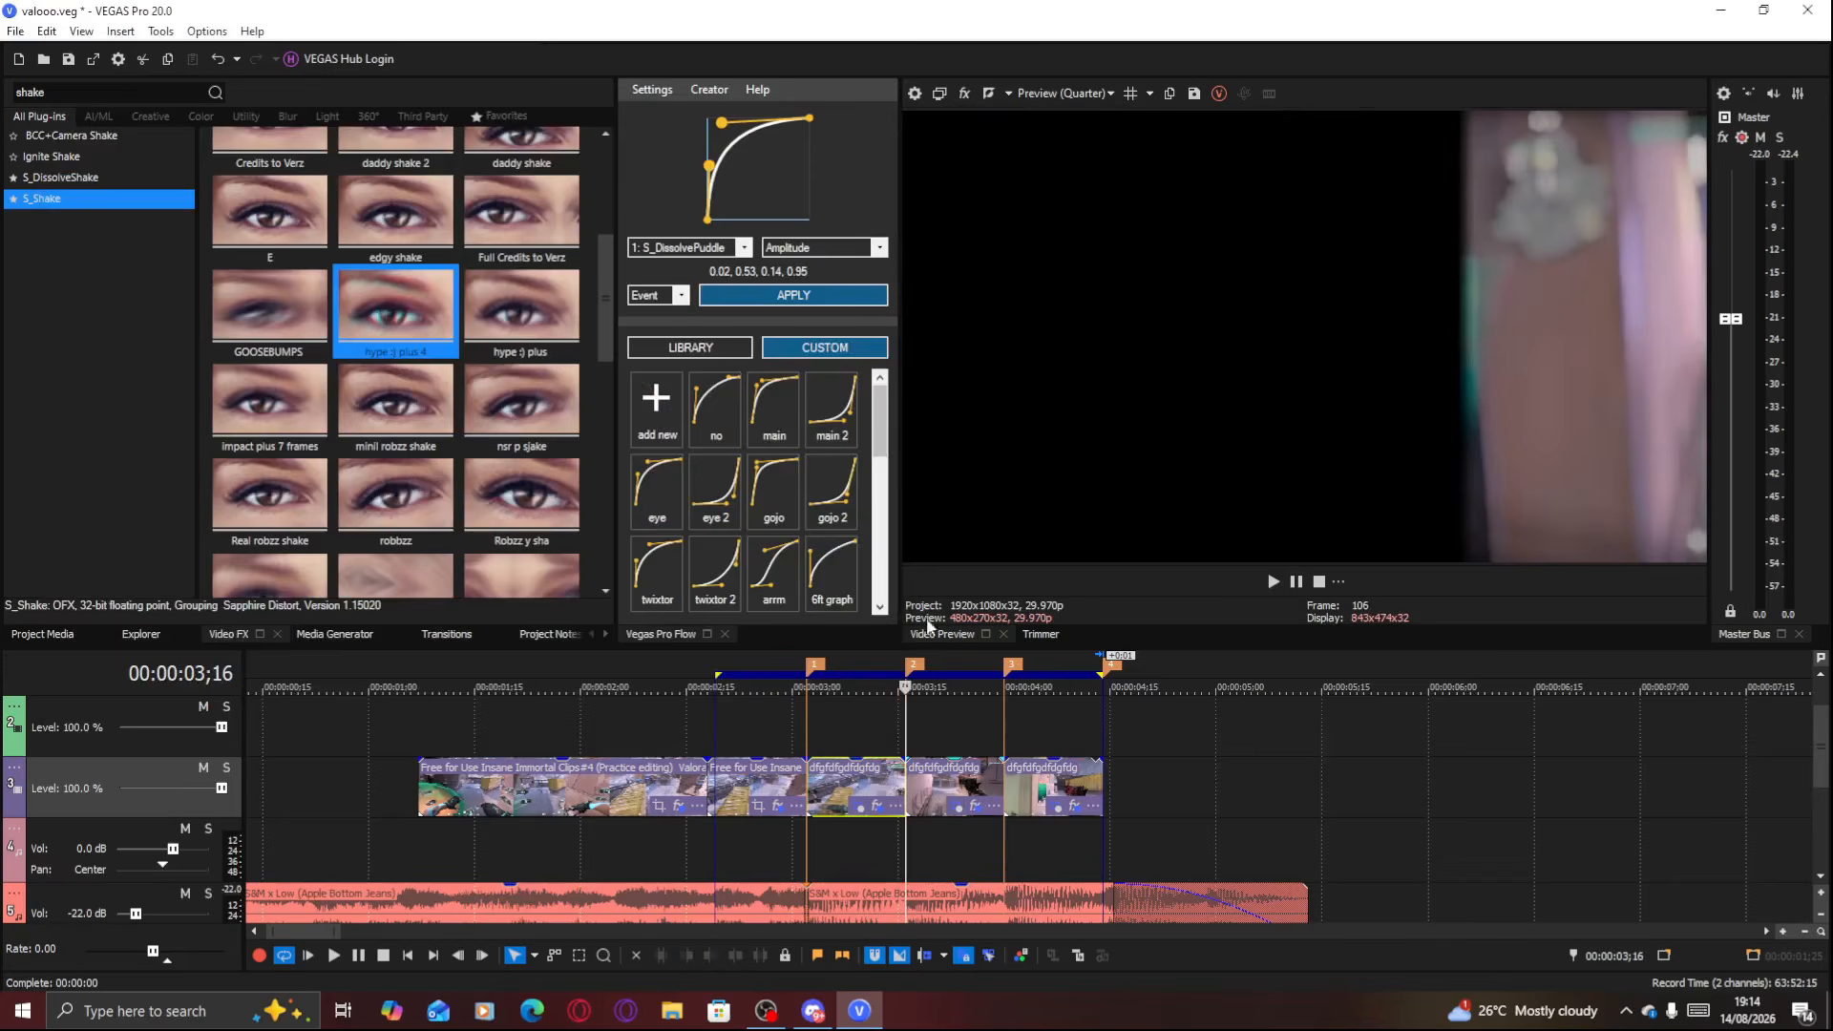
Play the looped section repeatedly to check the transitions between the three nested clips
{"action": "key", "text": "space"}
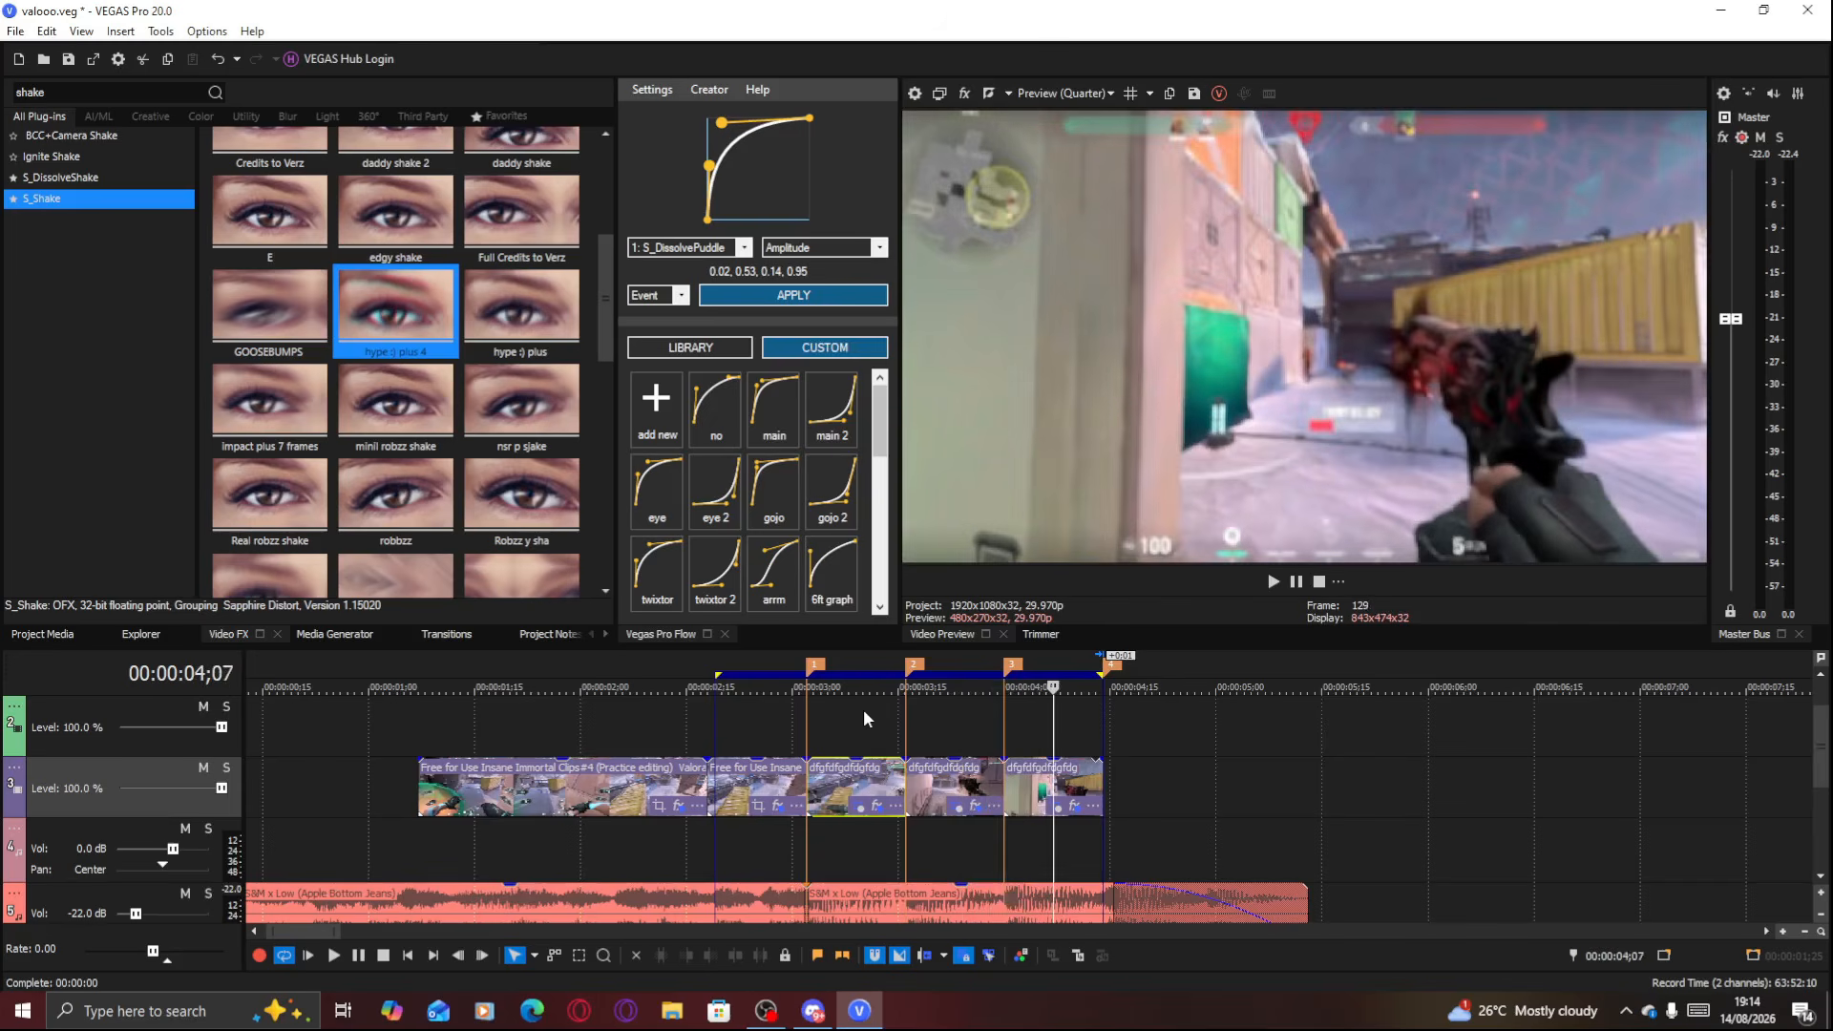
{"action": "key", "text": "space"}
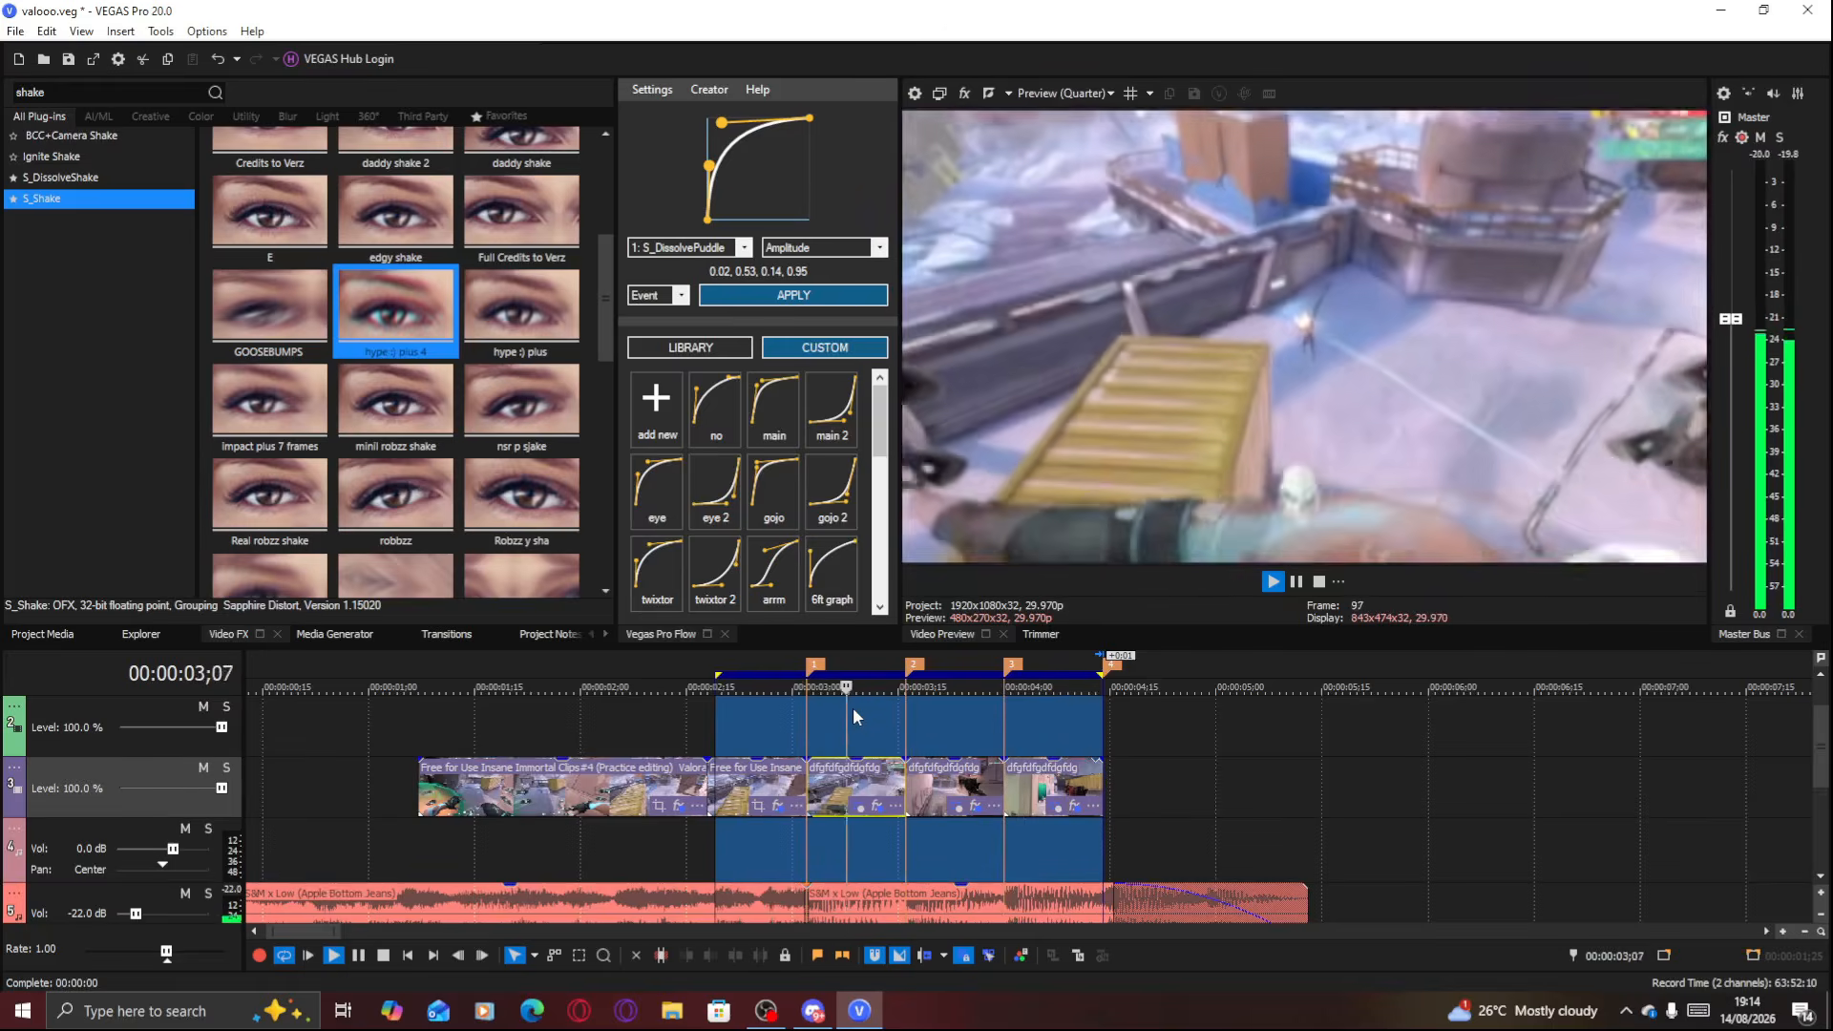
{"action": "key", "text": "space"}
{"action": "key", "text": "space"}
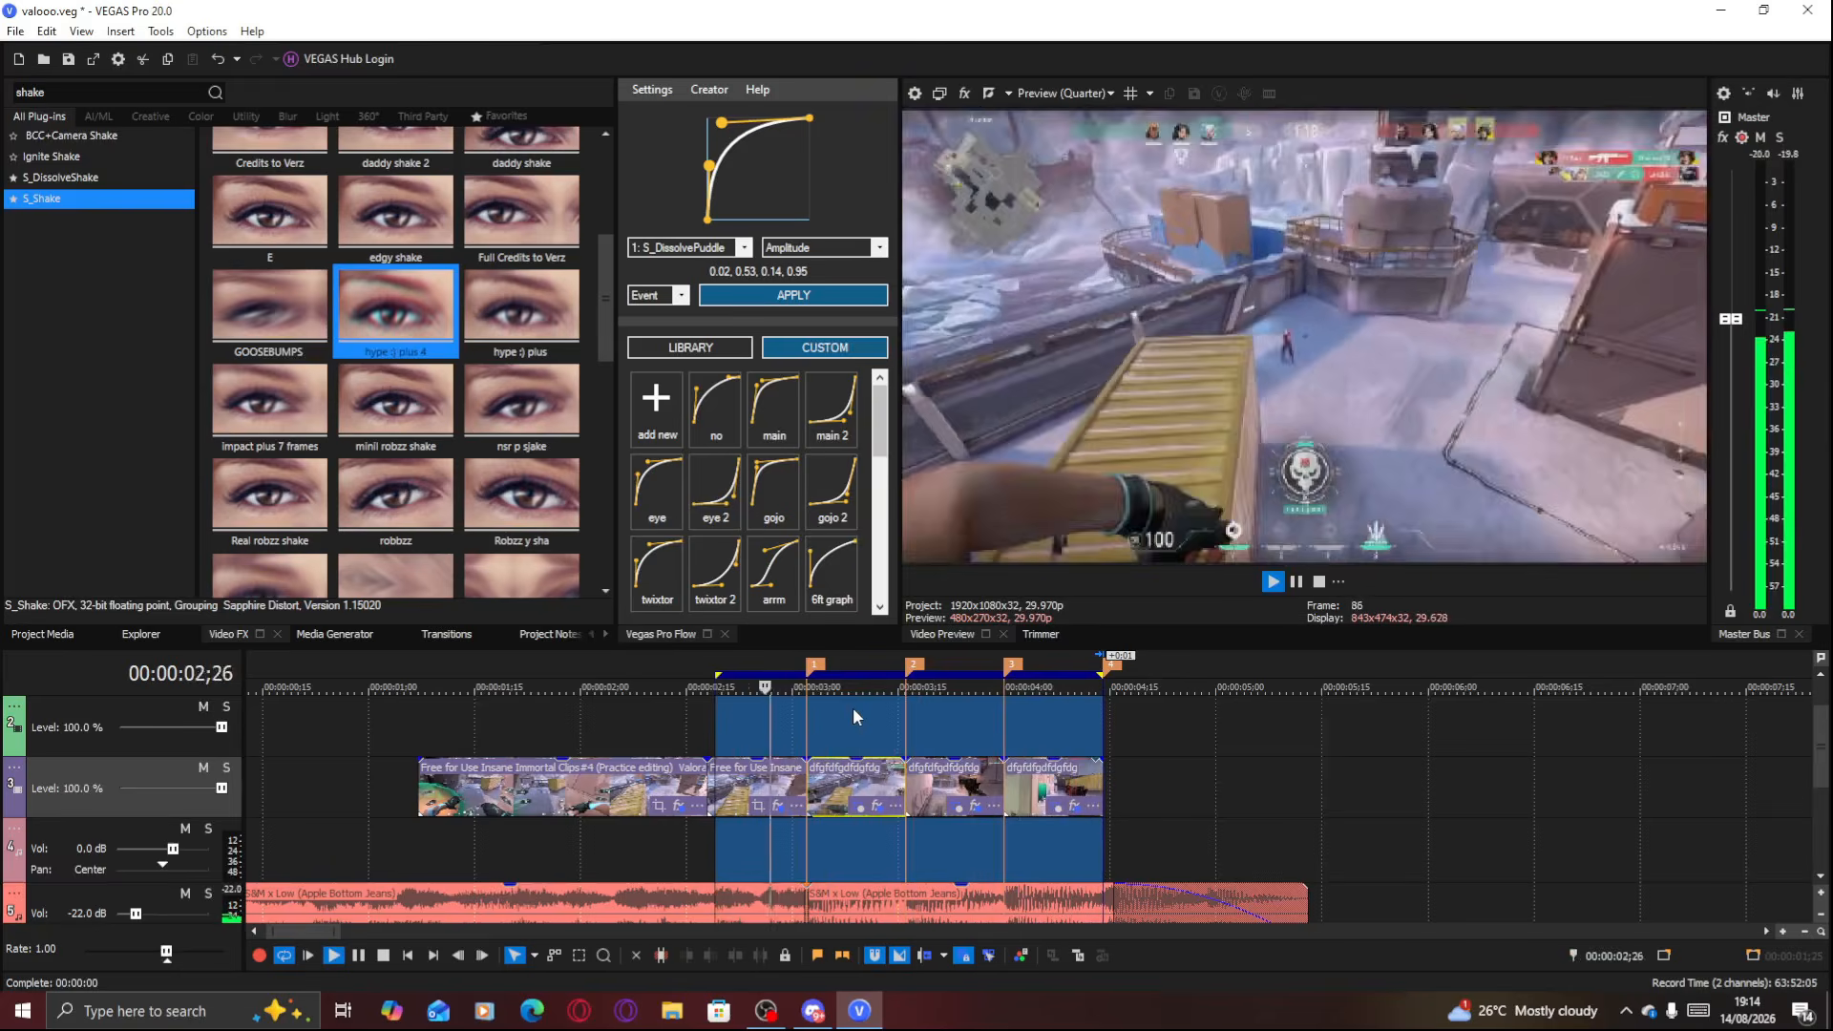
{"action": "left_click", "coordinate": [896, 708]}
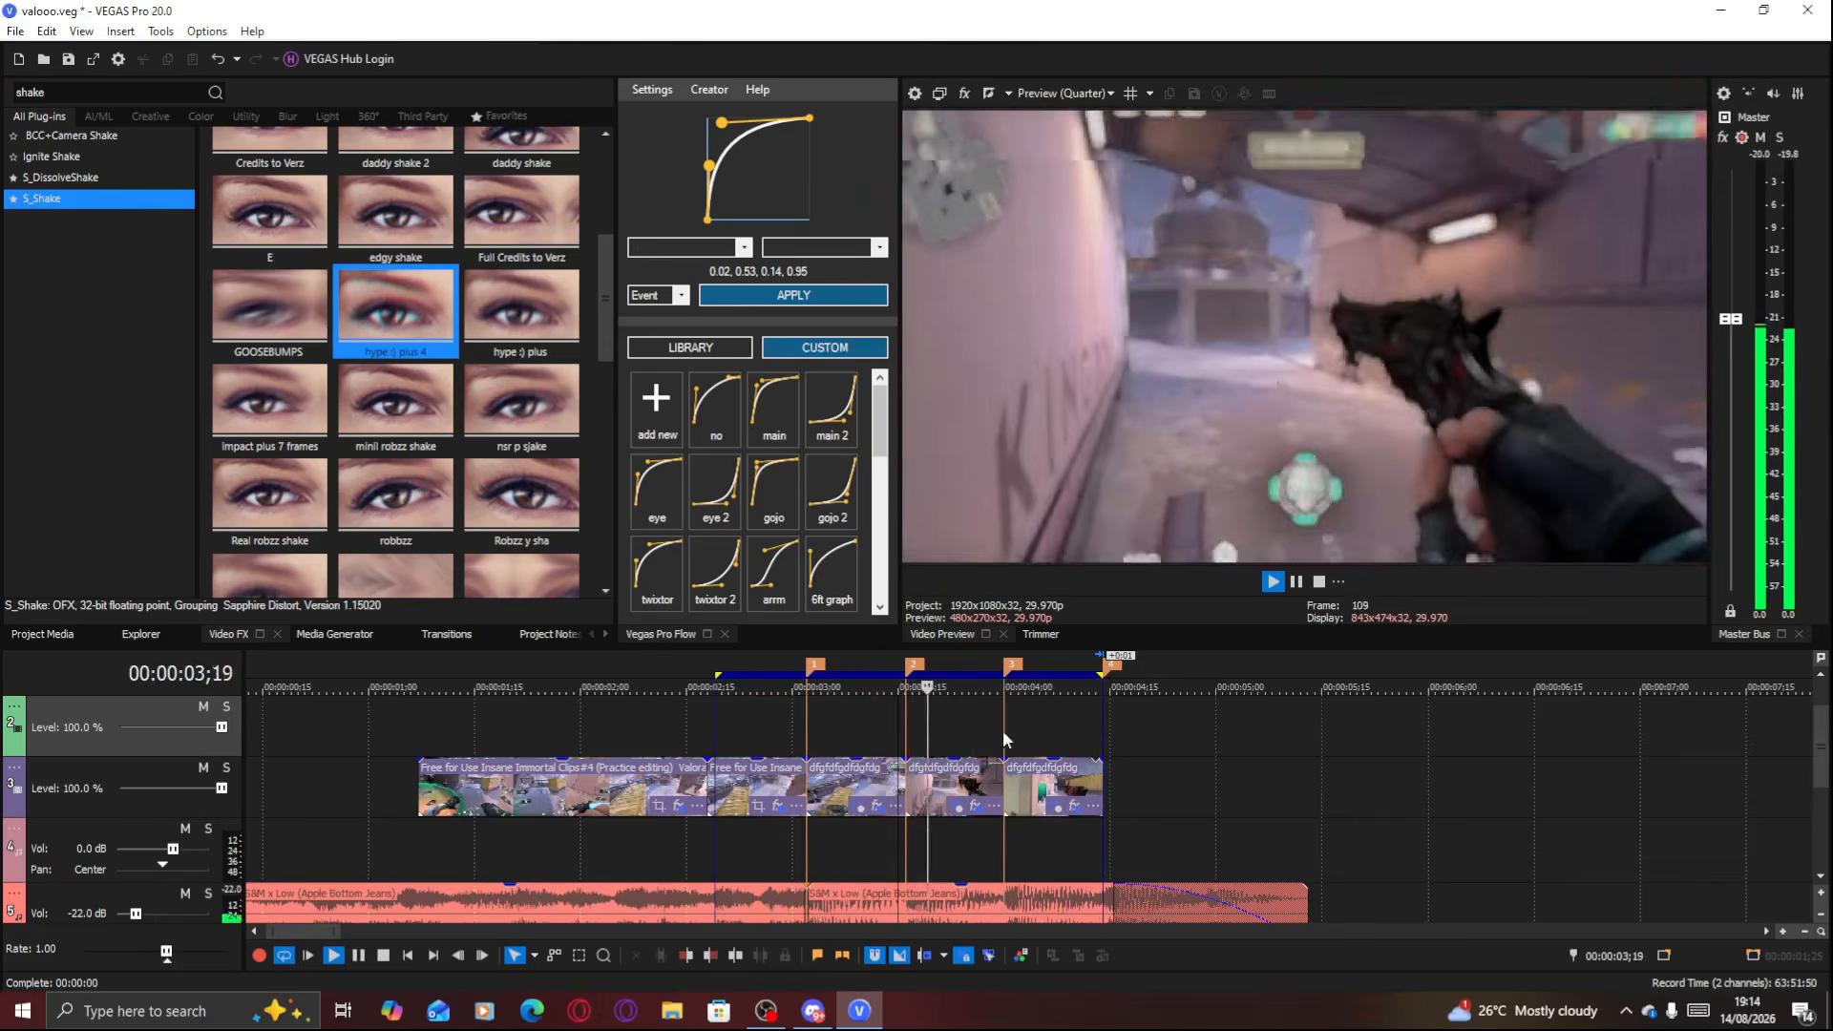
Place the playhead at 00:00:04;09 in the third nested clip and search the video effects for rays
{"action": "left_click", "coordinate": [1063, 782]}
{"action": "left_click", "coordinate": [1075, 774]}
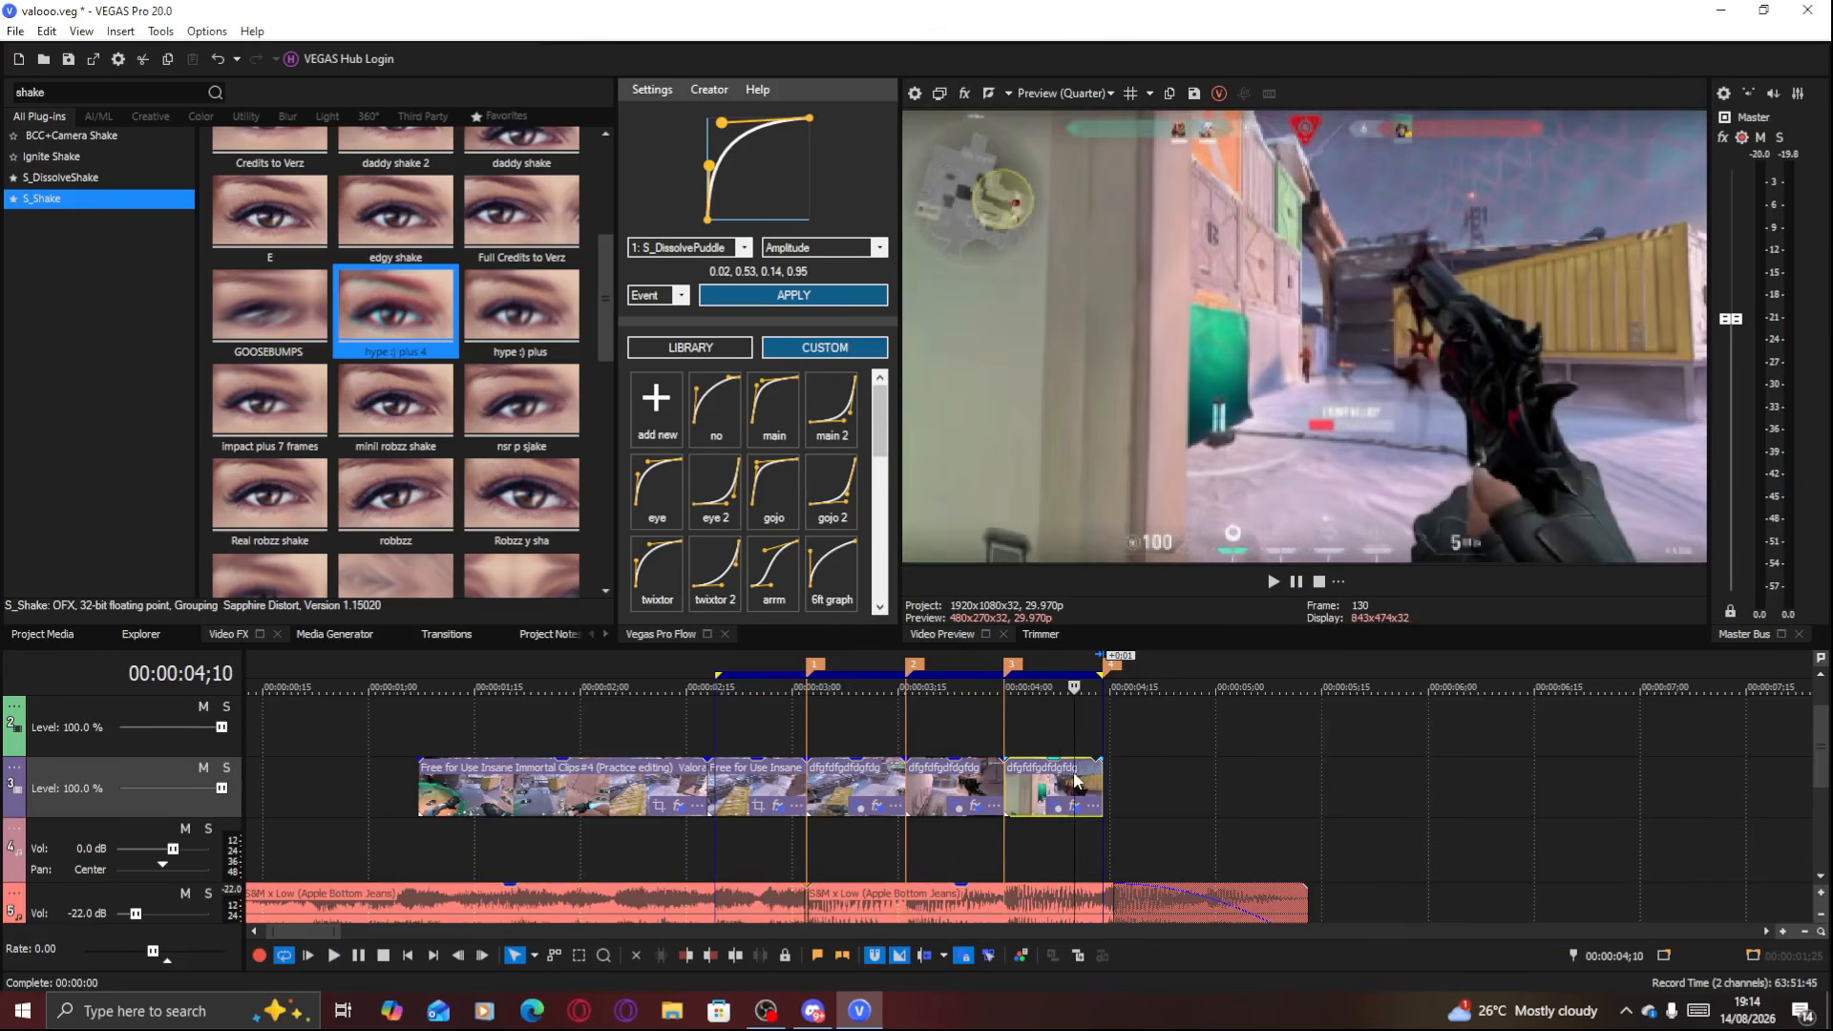
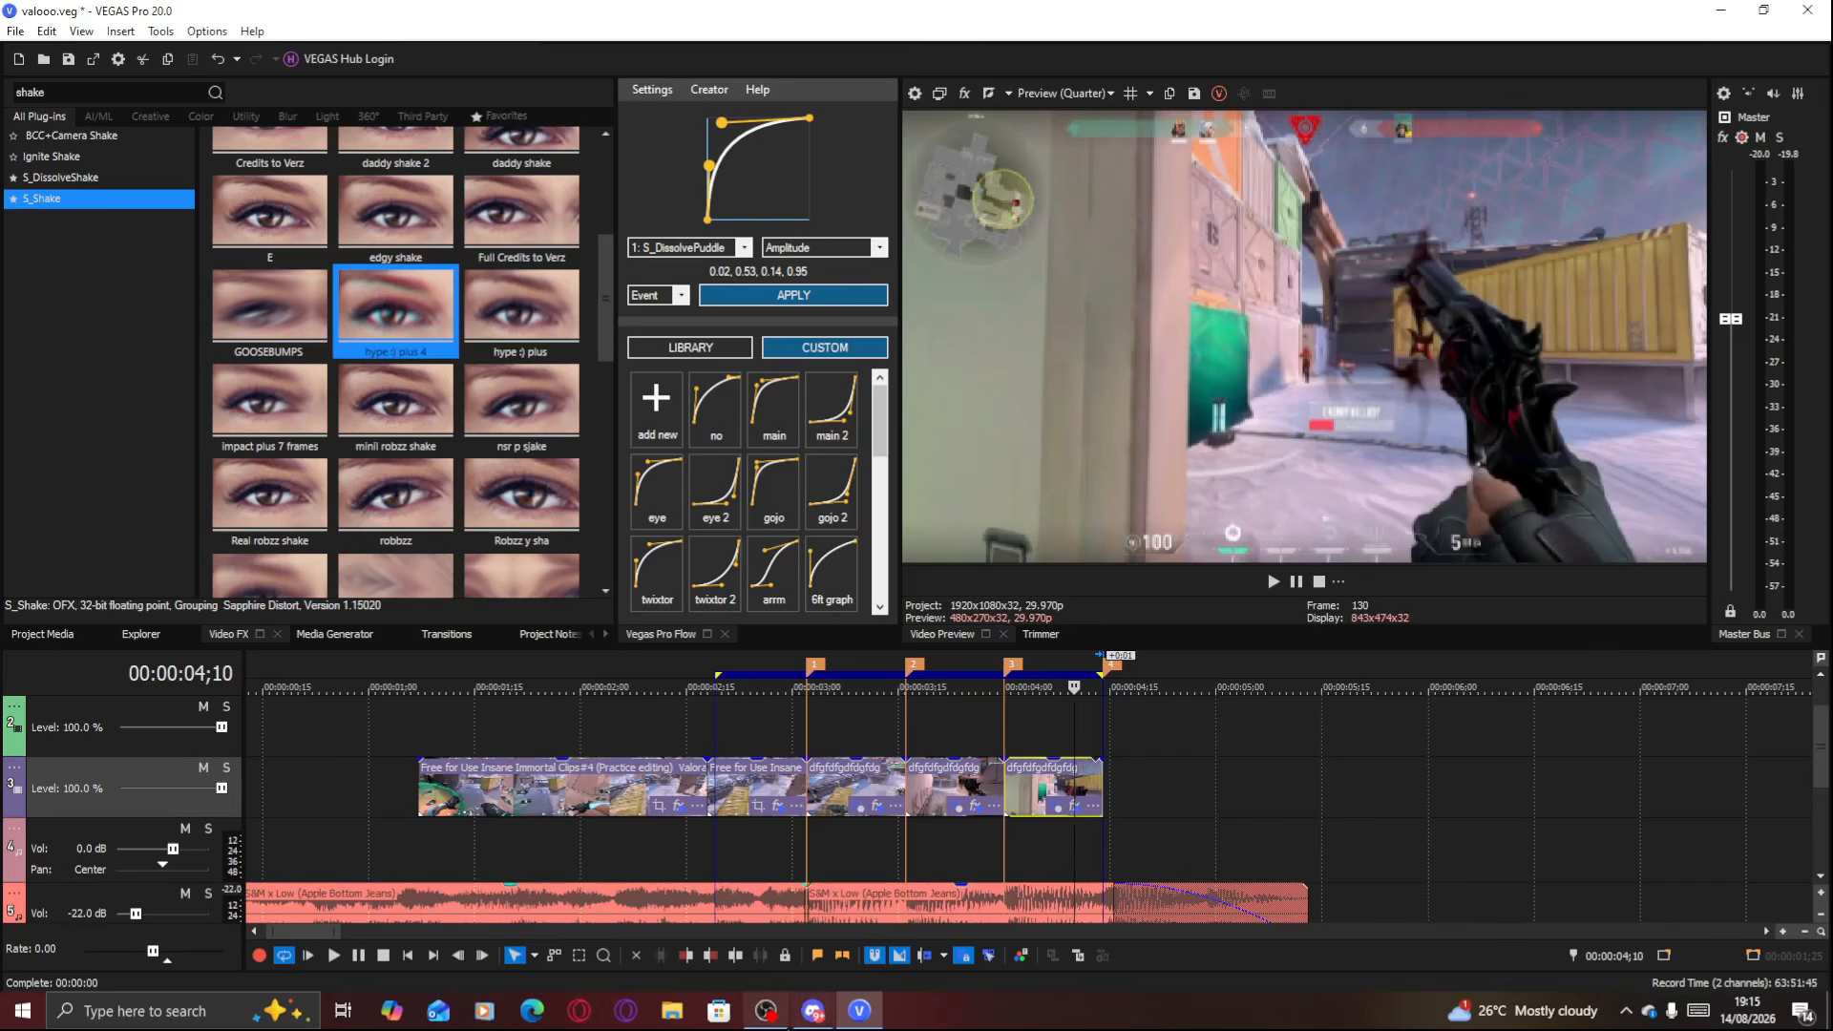
{"action": "left_click", "coordinate": [1011, 780]}
{"action": "left_click", "coordinate": [1031, 787]}
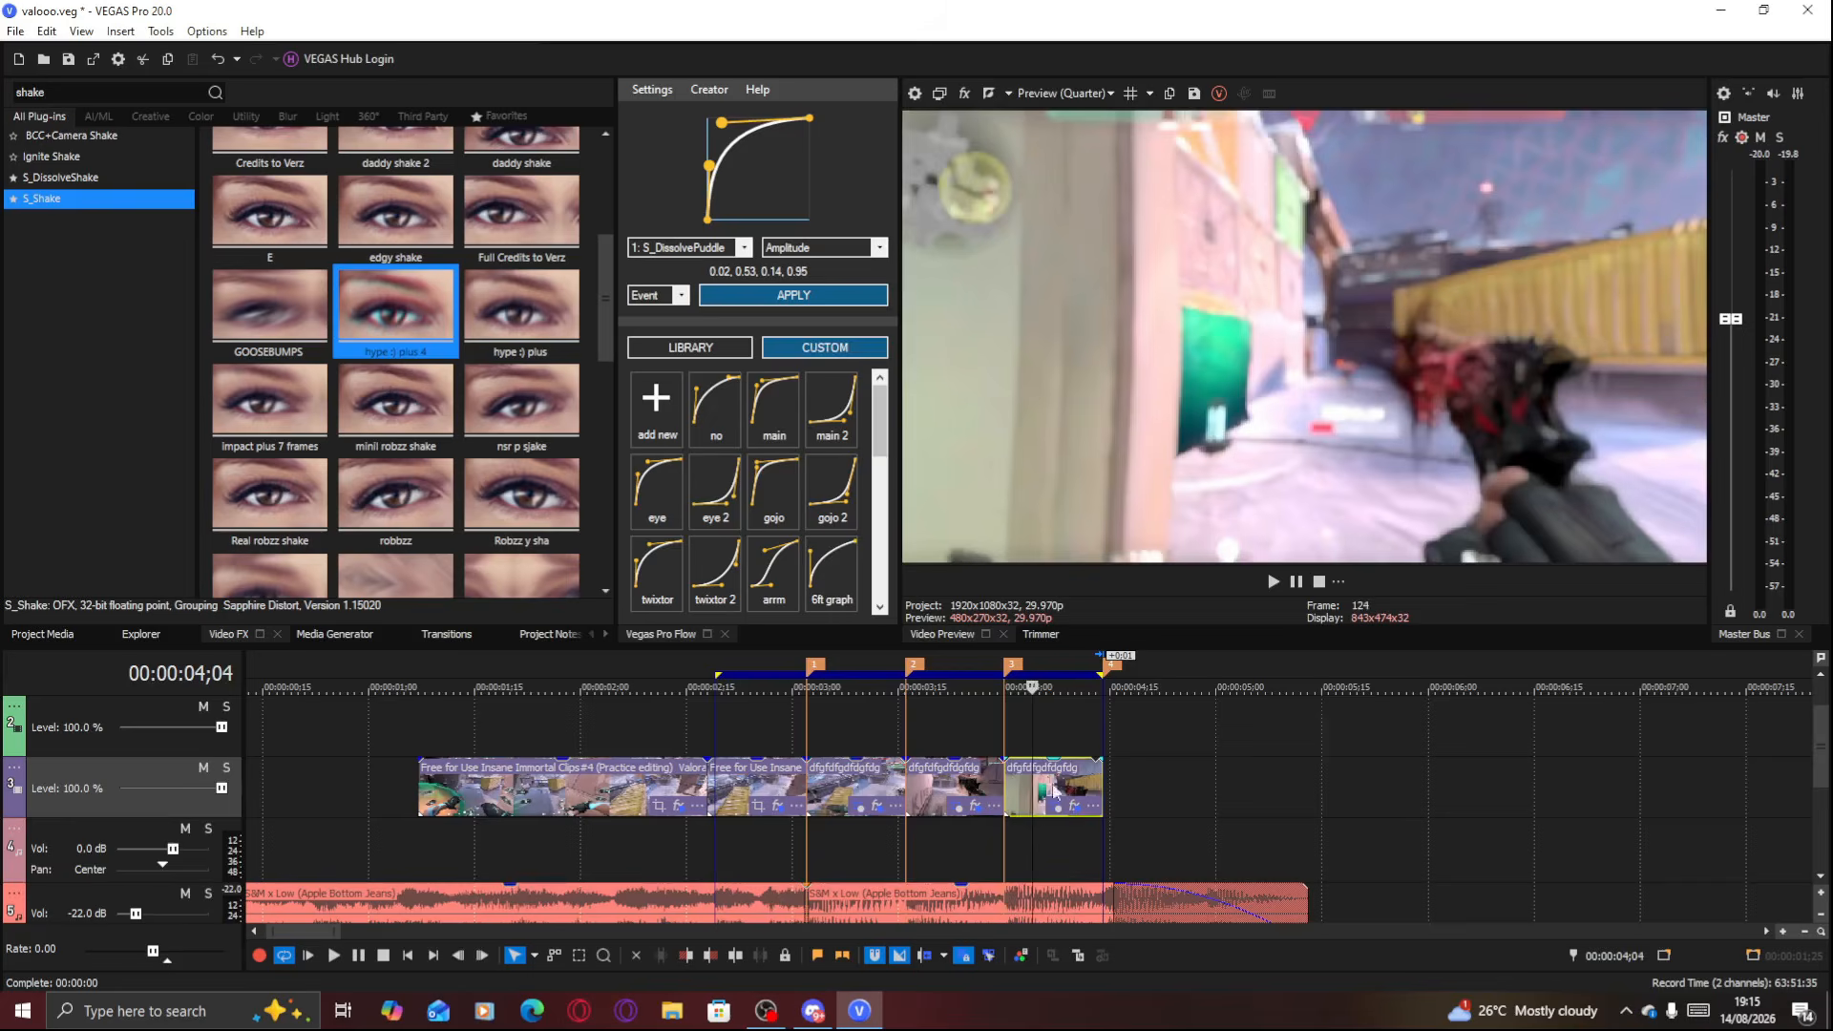
{"action": "left_click", "coordinate": [1067, 784]}
{"action": "left_click_drag", "start_coordinate": [59, 92], "coordinate": [2, 88]}
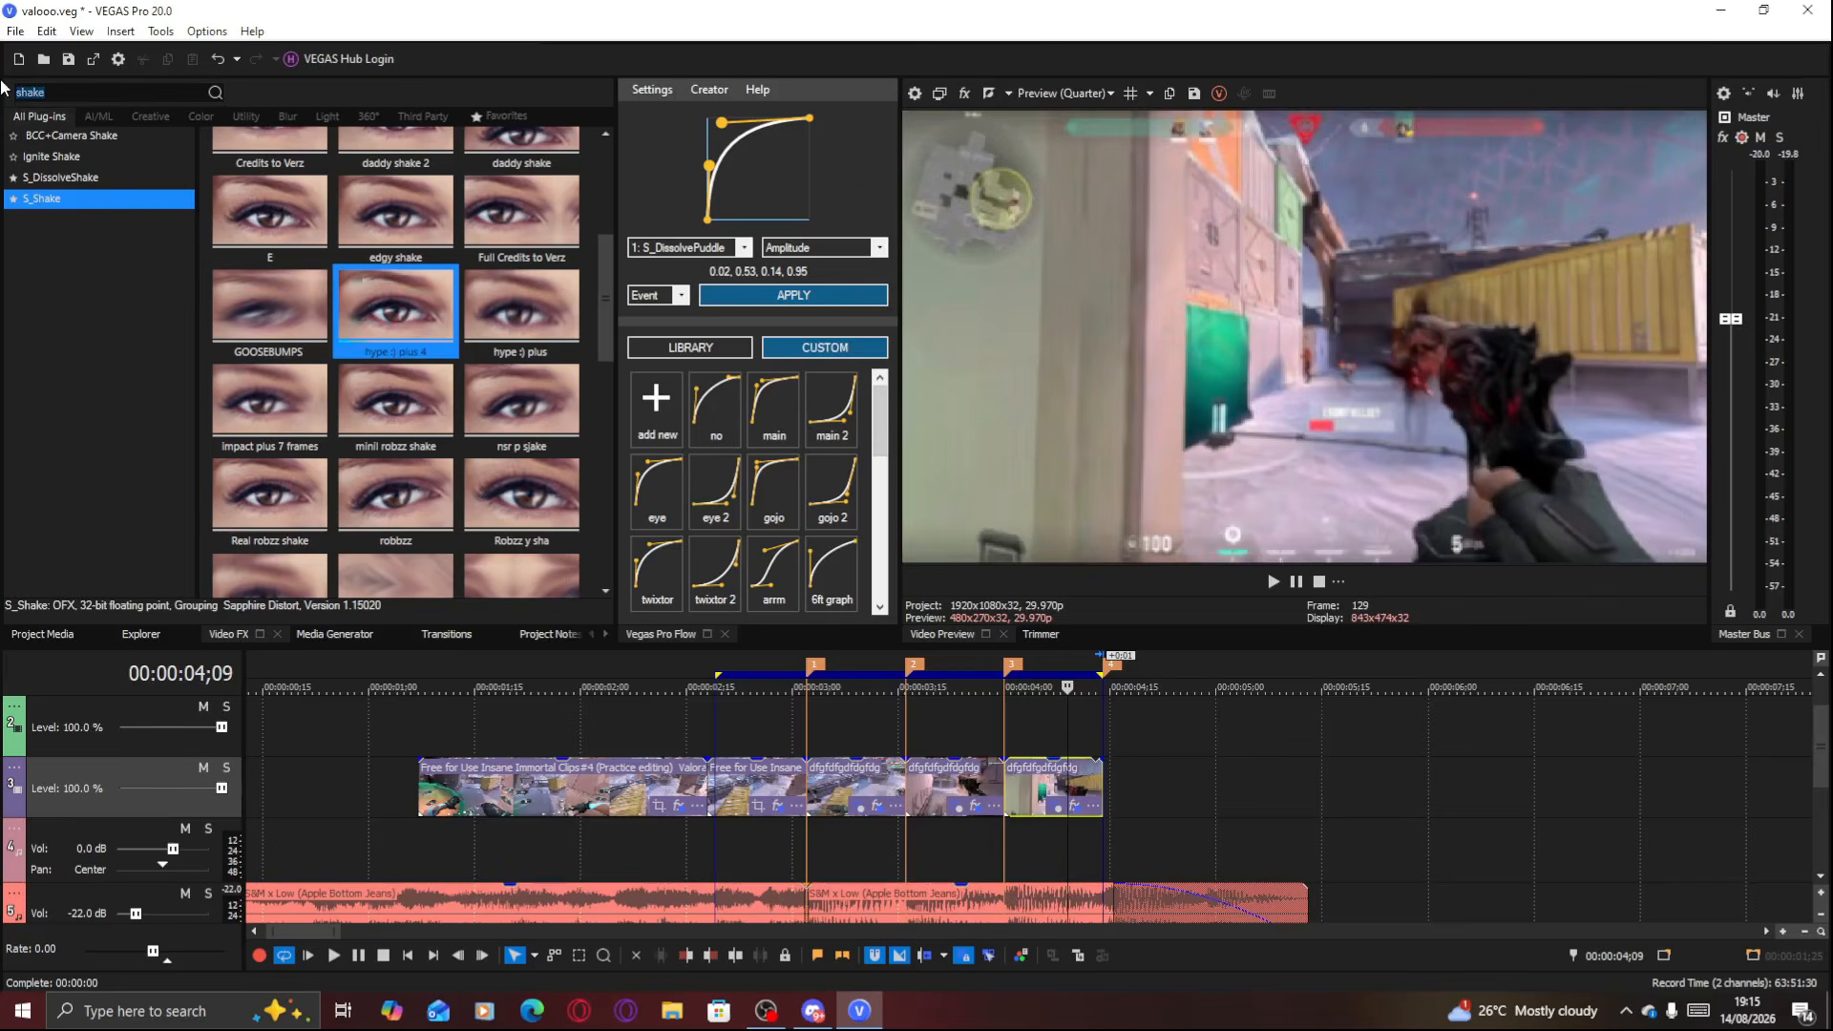
{"action": "type", "text": "rays"}
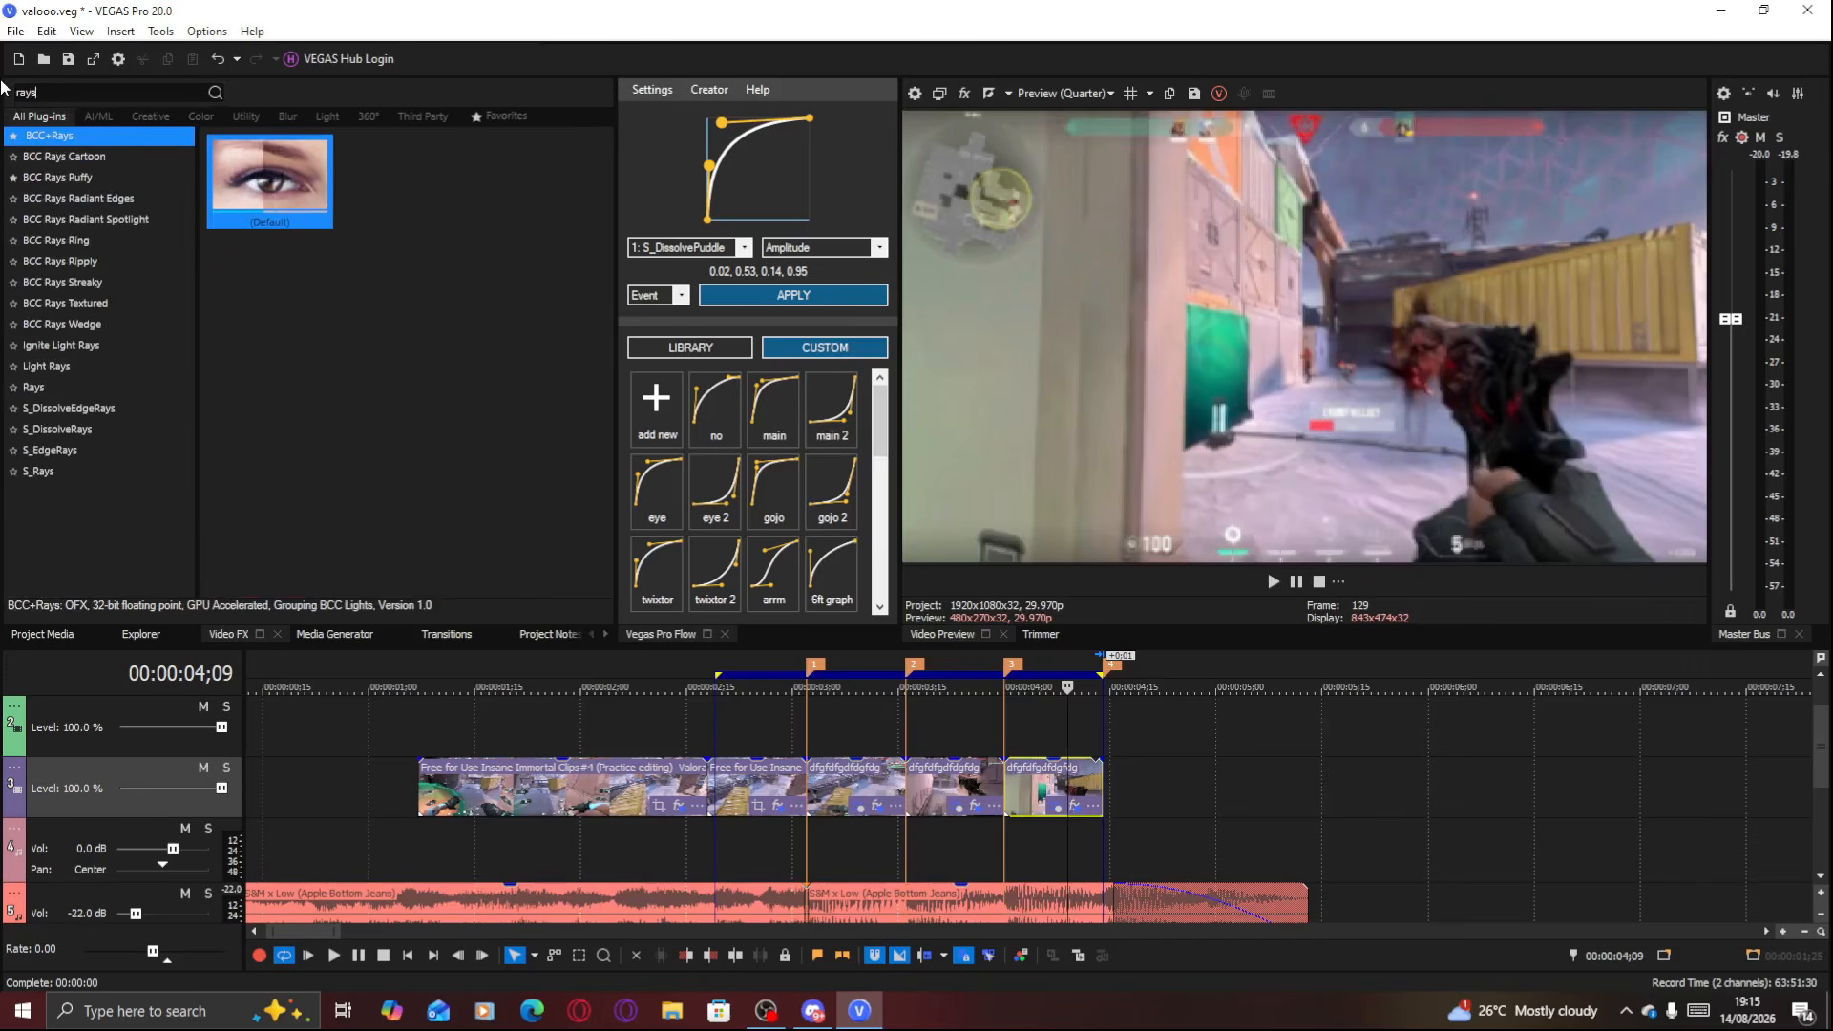
Apply the default BCC+Rays effect to the third nested clip
{"action": "left_click", "coordinate": [72, 447]}
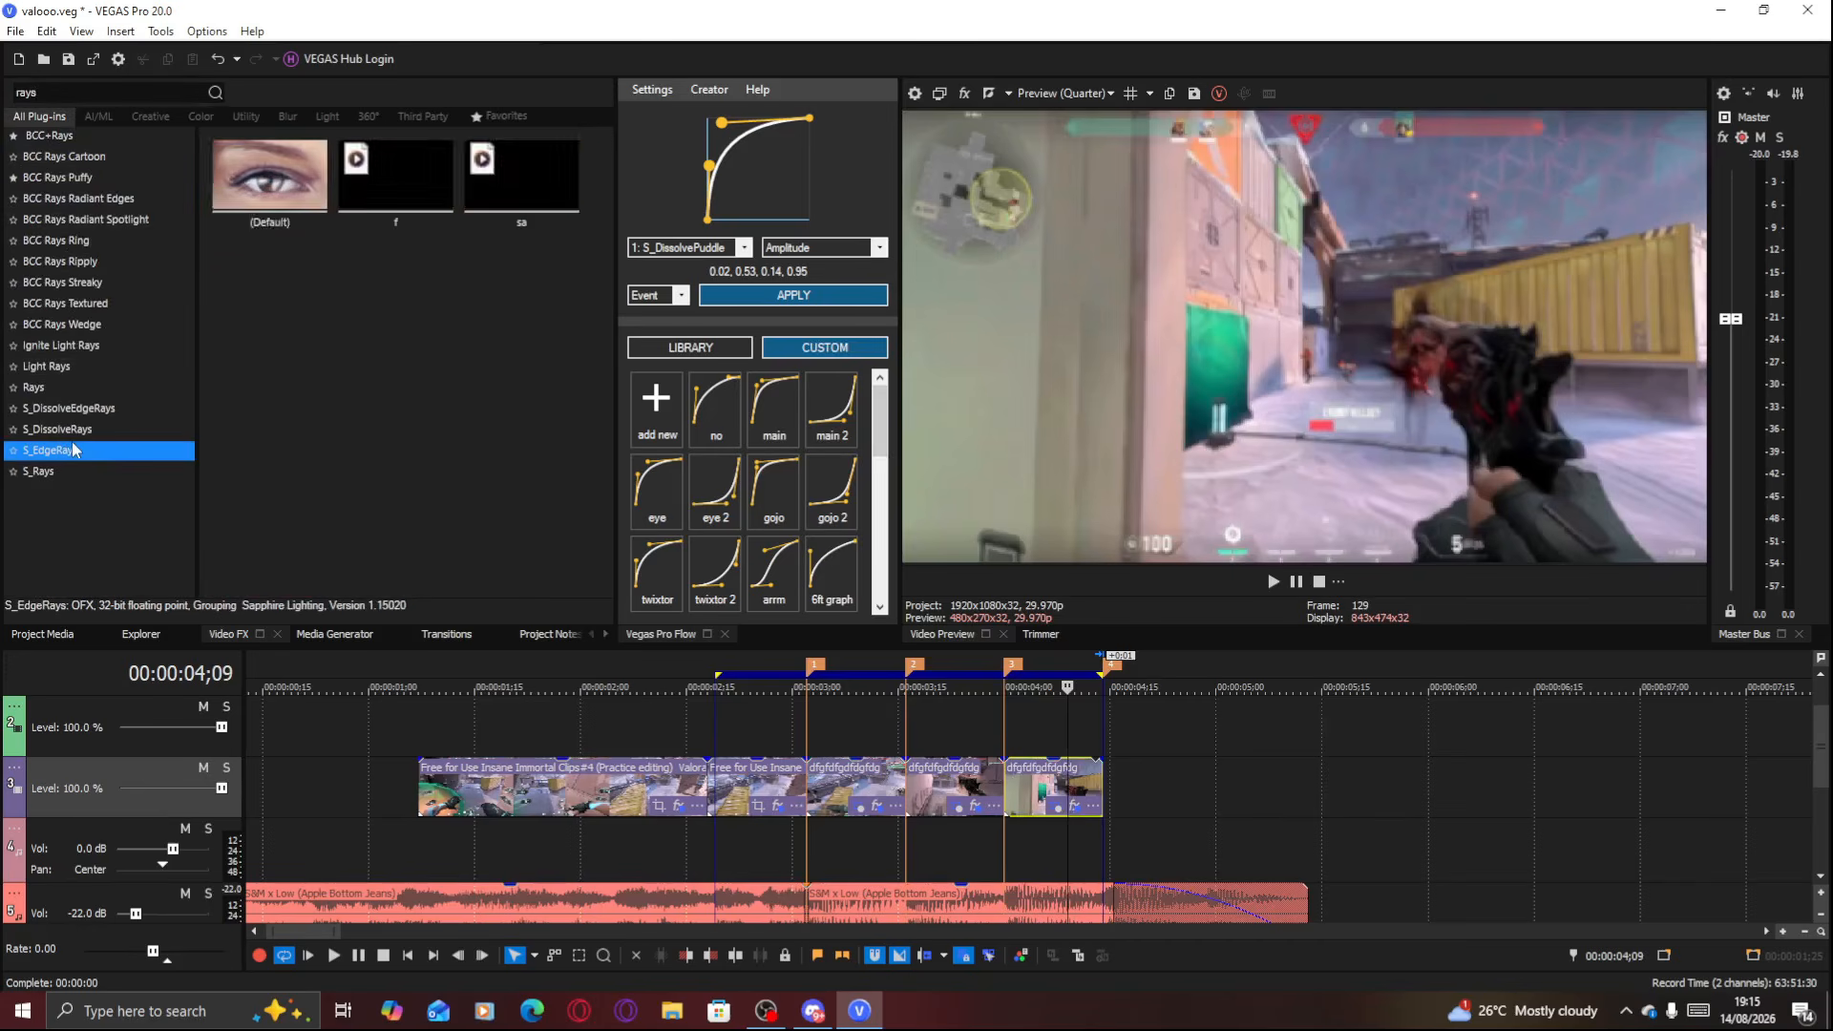
{"action": "left_click", "coordinate": [91, 132]}
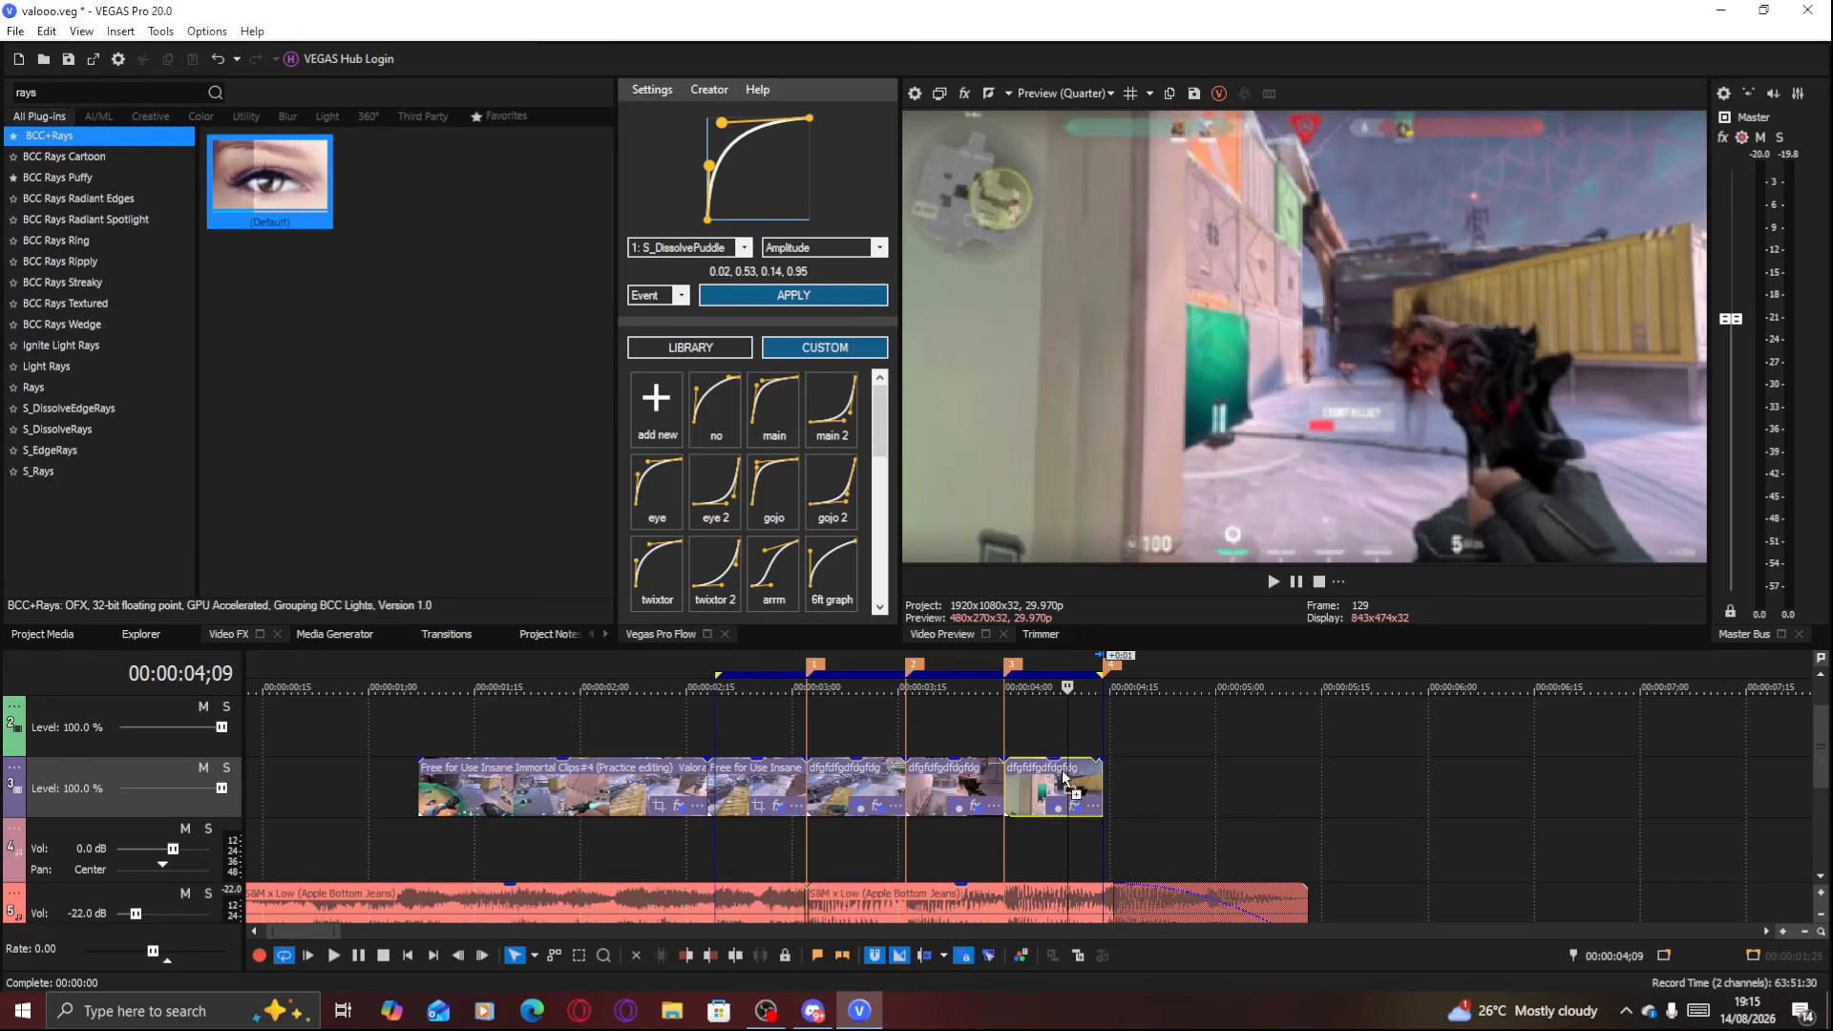
{"action": "left_click_drag", "start_coordinate": [1064, 778], "coordinate": [1064, 778]}
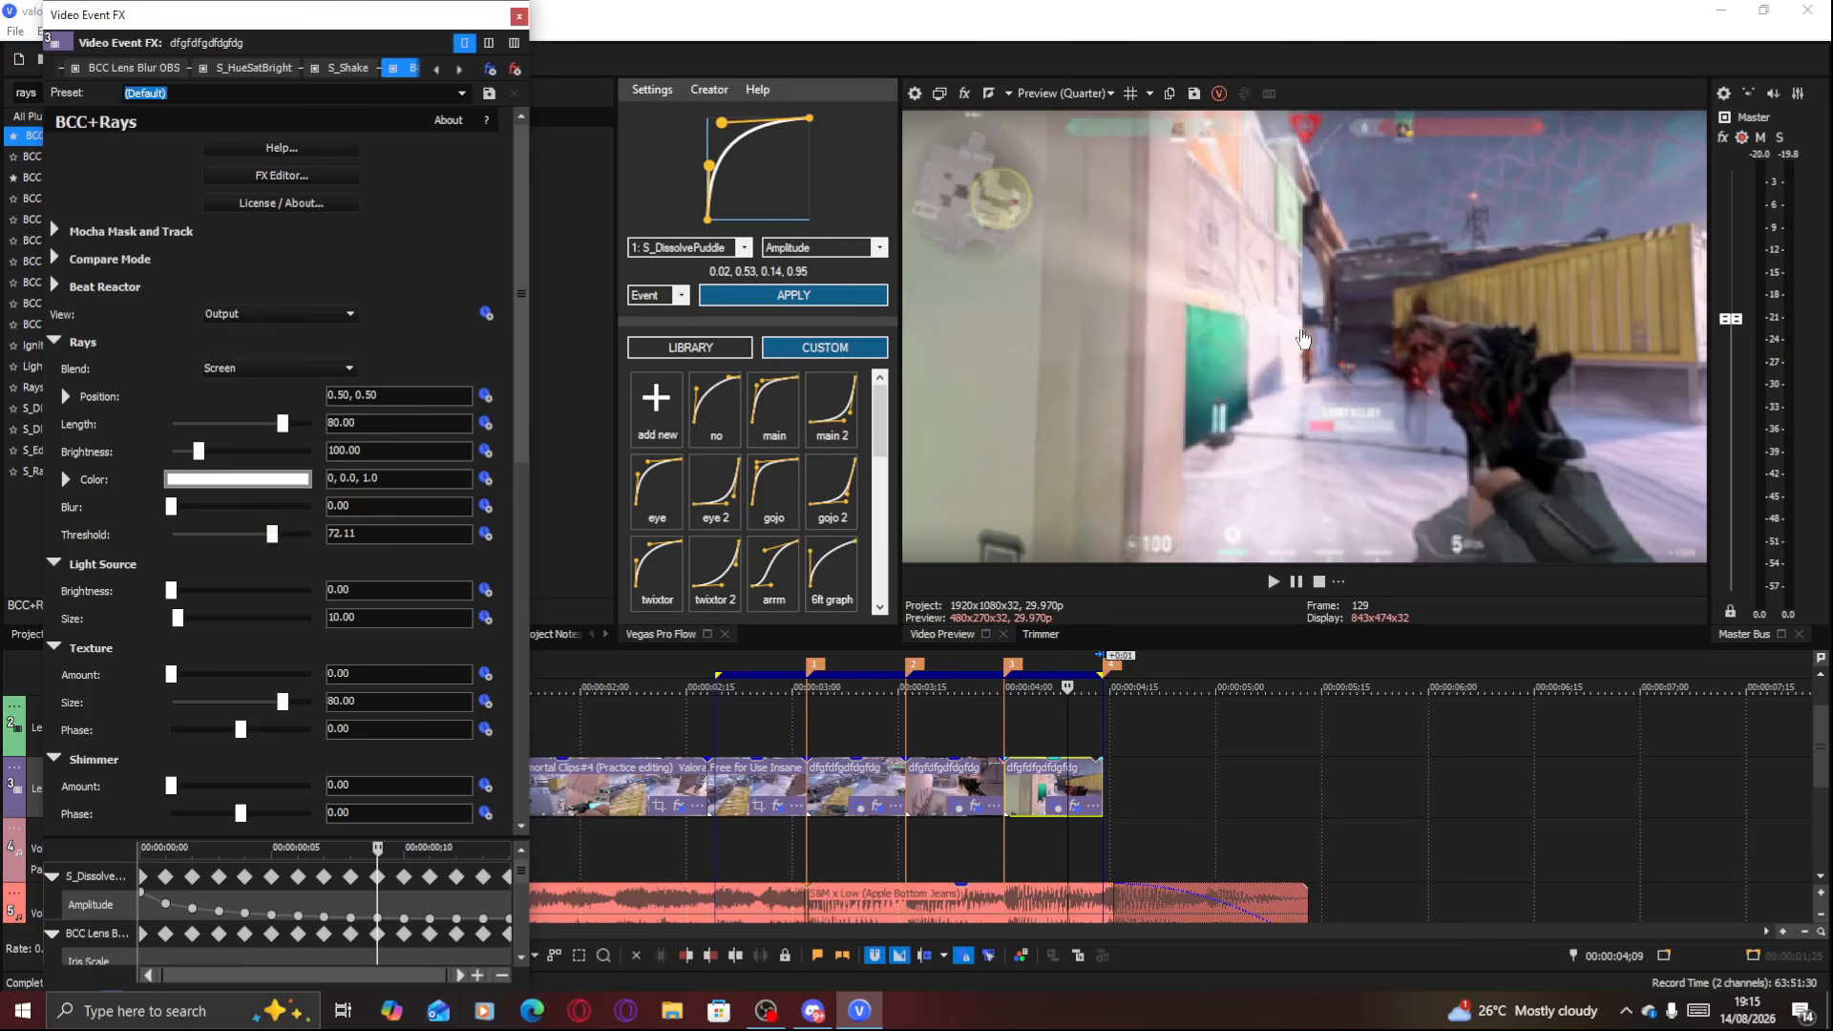
Set the BCC+Rays length to 89.80, threshold to 74.83 and position to 0.50, 0.46
{"action": "left_click_drag", "start_coordinate": [285, 426], "coordinate": [268, 425]}
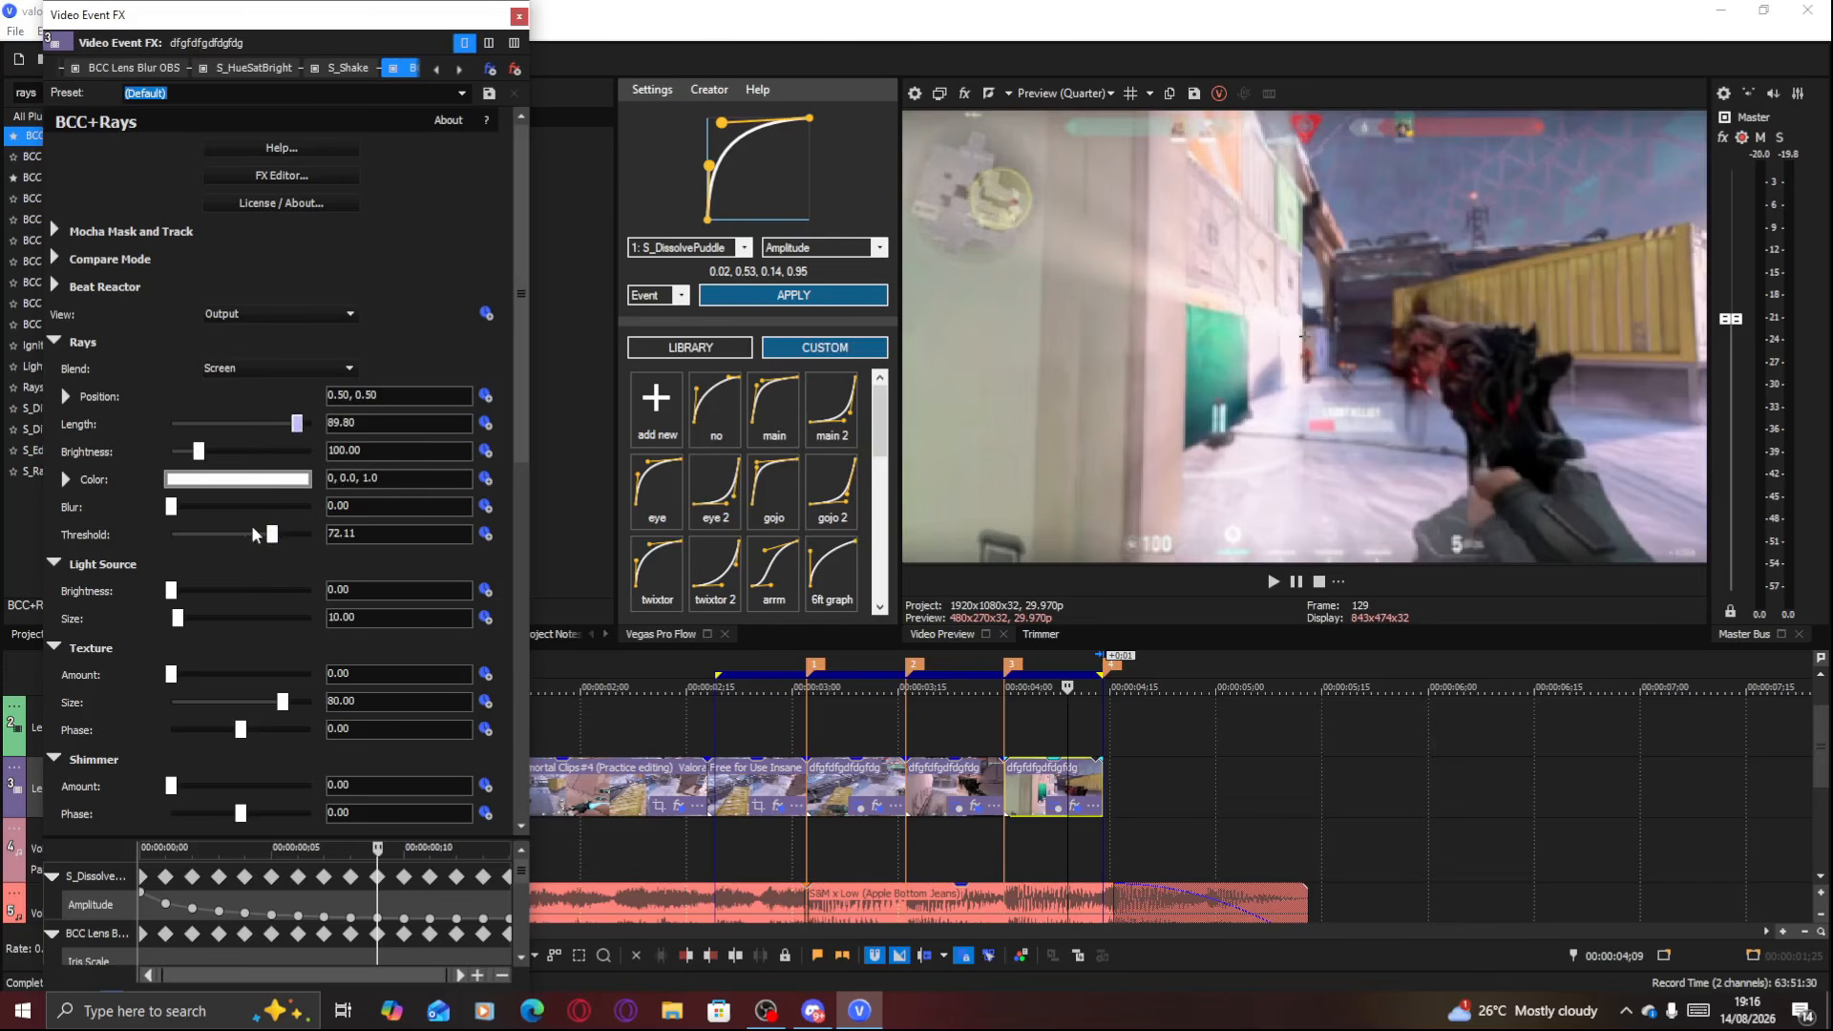
{"action": "left_click_drag", "start_coordinate": [254, 538], "coordinate": [275, 538]}
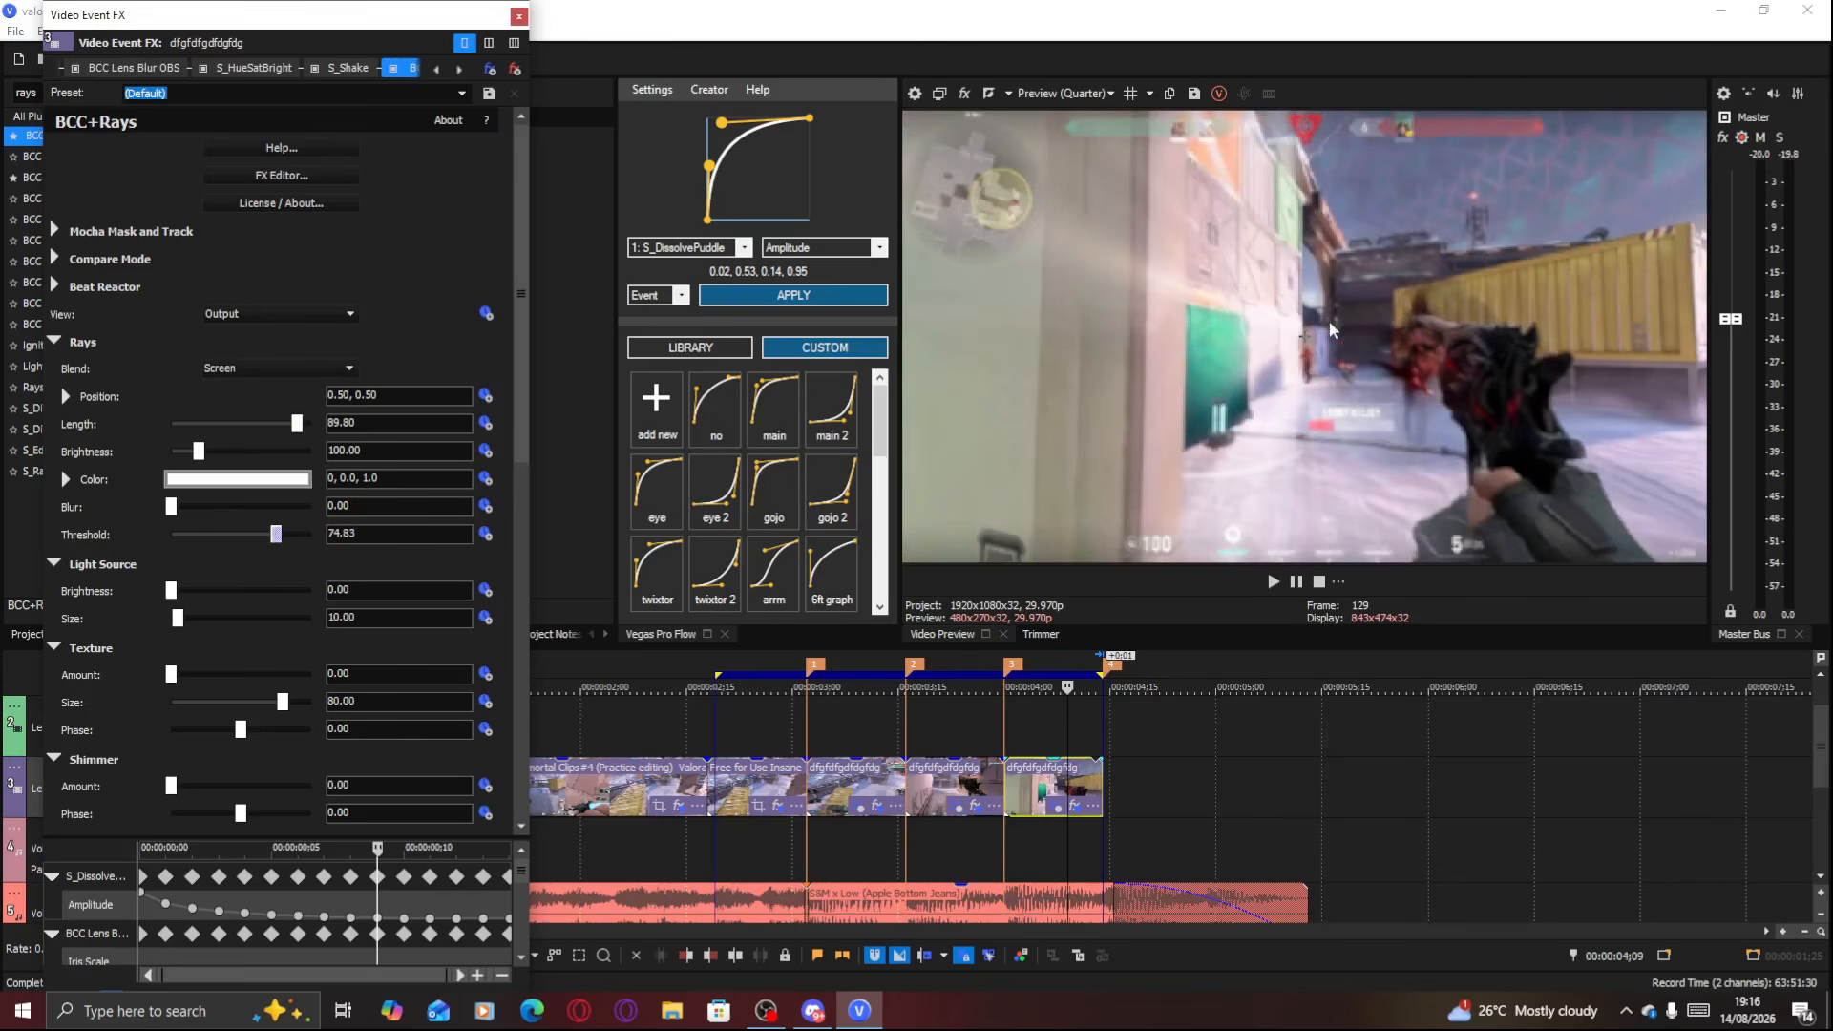
{"action": "left_click_drag", "start_coordinate": [1308, 345], "coordinate": [1306, 354]}
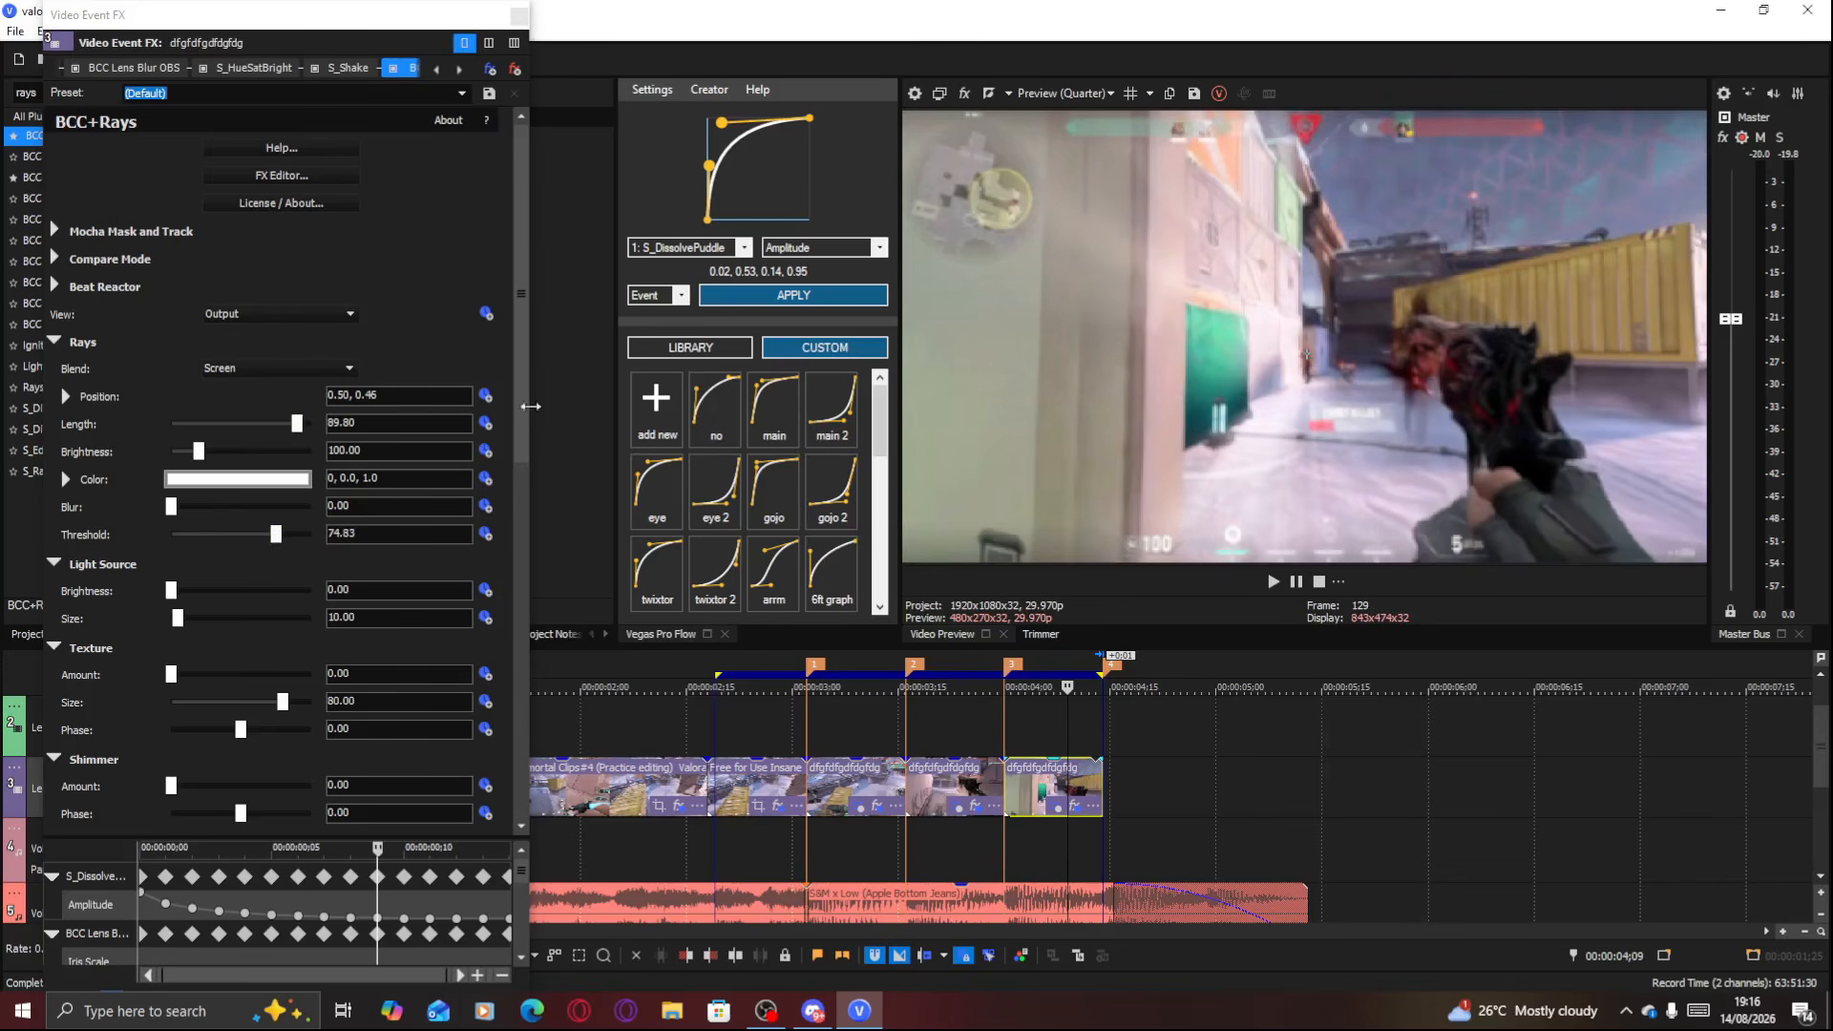
Colour the BCC+Rays red (0, 0.97, 0.99) with brightness 173.47 and threshold 63.27
{"action": "left_click", "coordinate": [237, 479]}
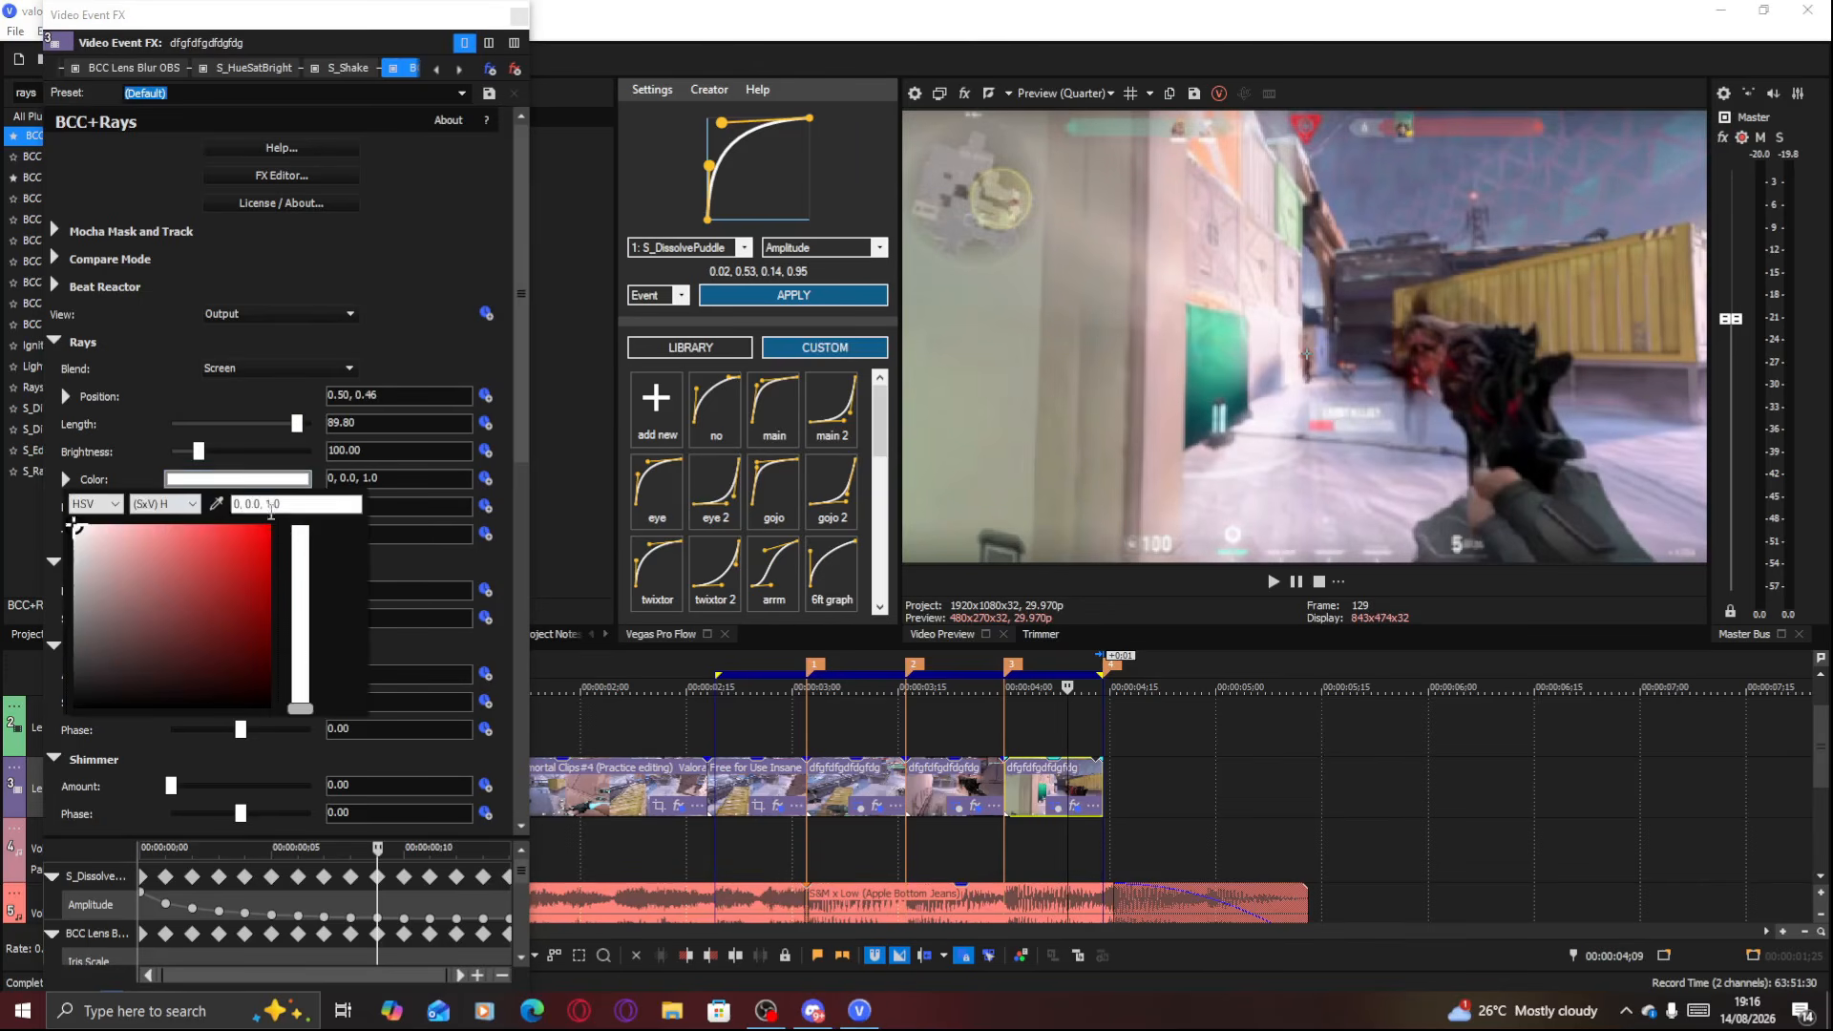
{"action": "left_click", "coordinate": [264, 528]}
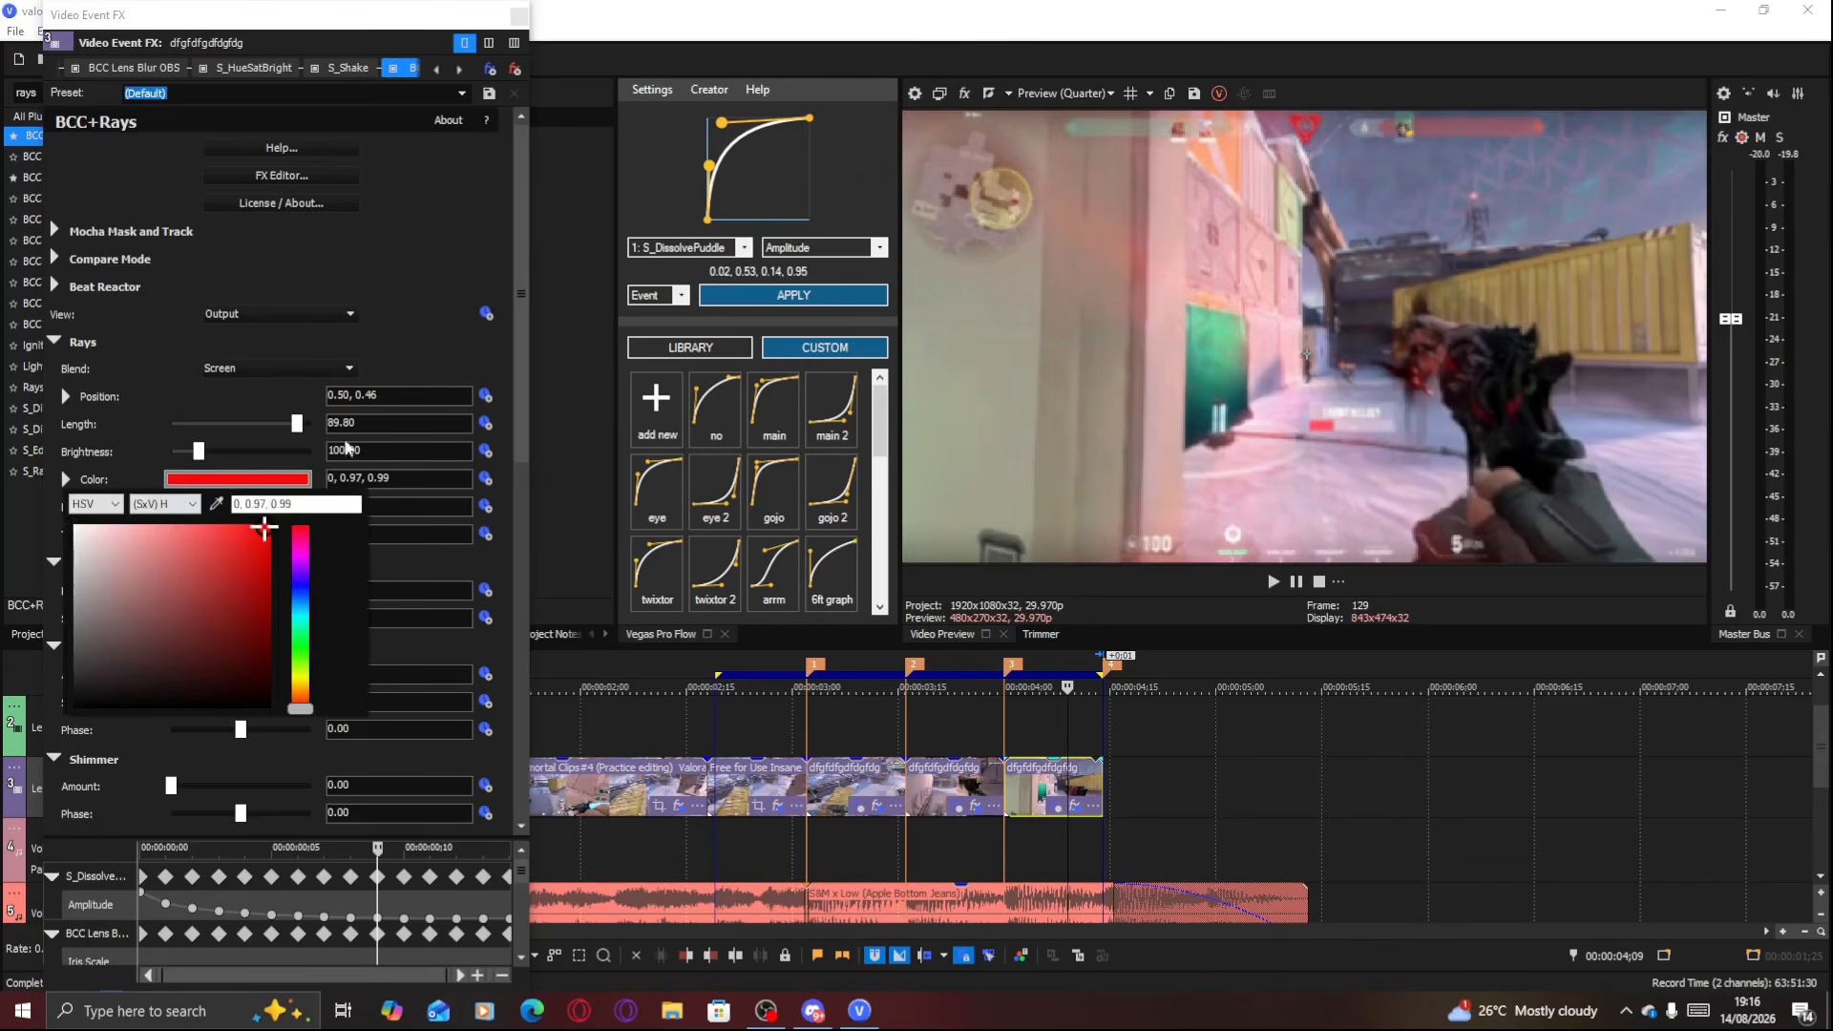
{"action": "left_click", "coordinate": [251, 473]}
{"action": "left_click", "coordinate": [219, 456]}
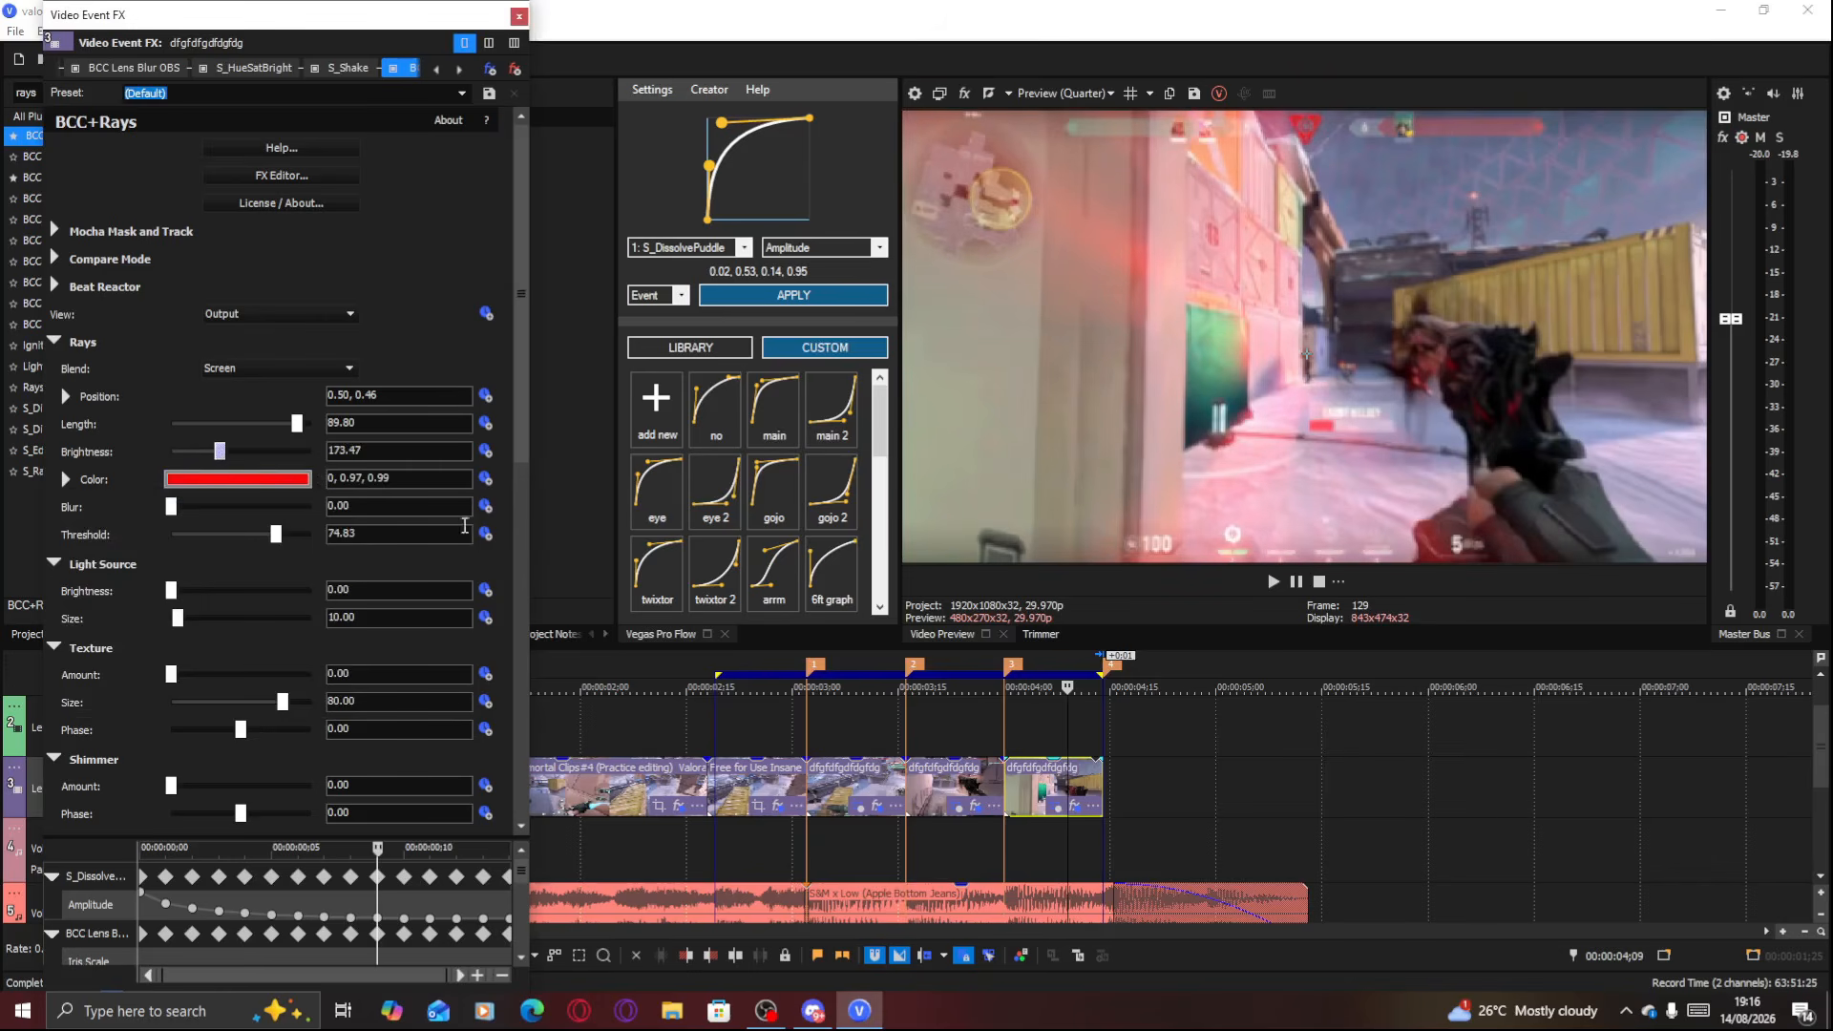
{"action": "left_click", "coordinate": [285, 541]}
{"action": "mouse_move", "coordinate": [288, 552]}
{"action": "left_mouse_down"}
{"action": "mouse_move", "coordinate": [217, 542]}
{"action": "mouse_move", "coordinate": [260, 536]}
{"action": "left_mouse_up"}
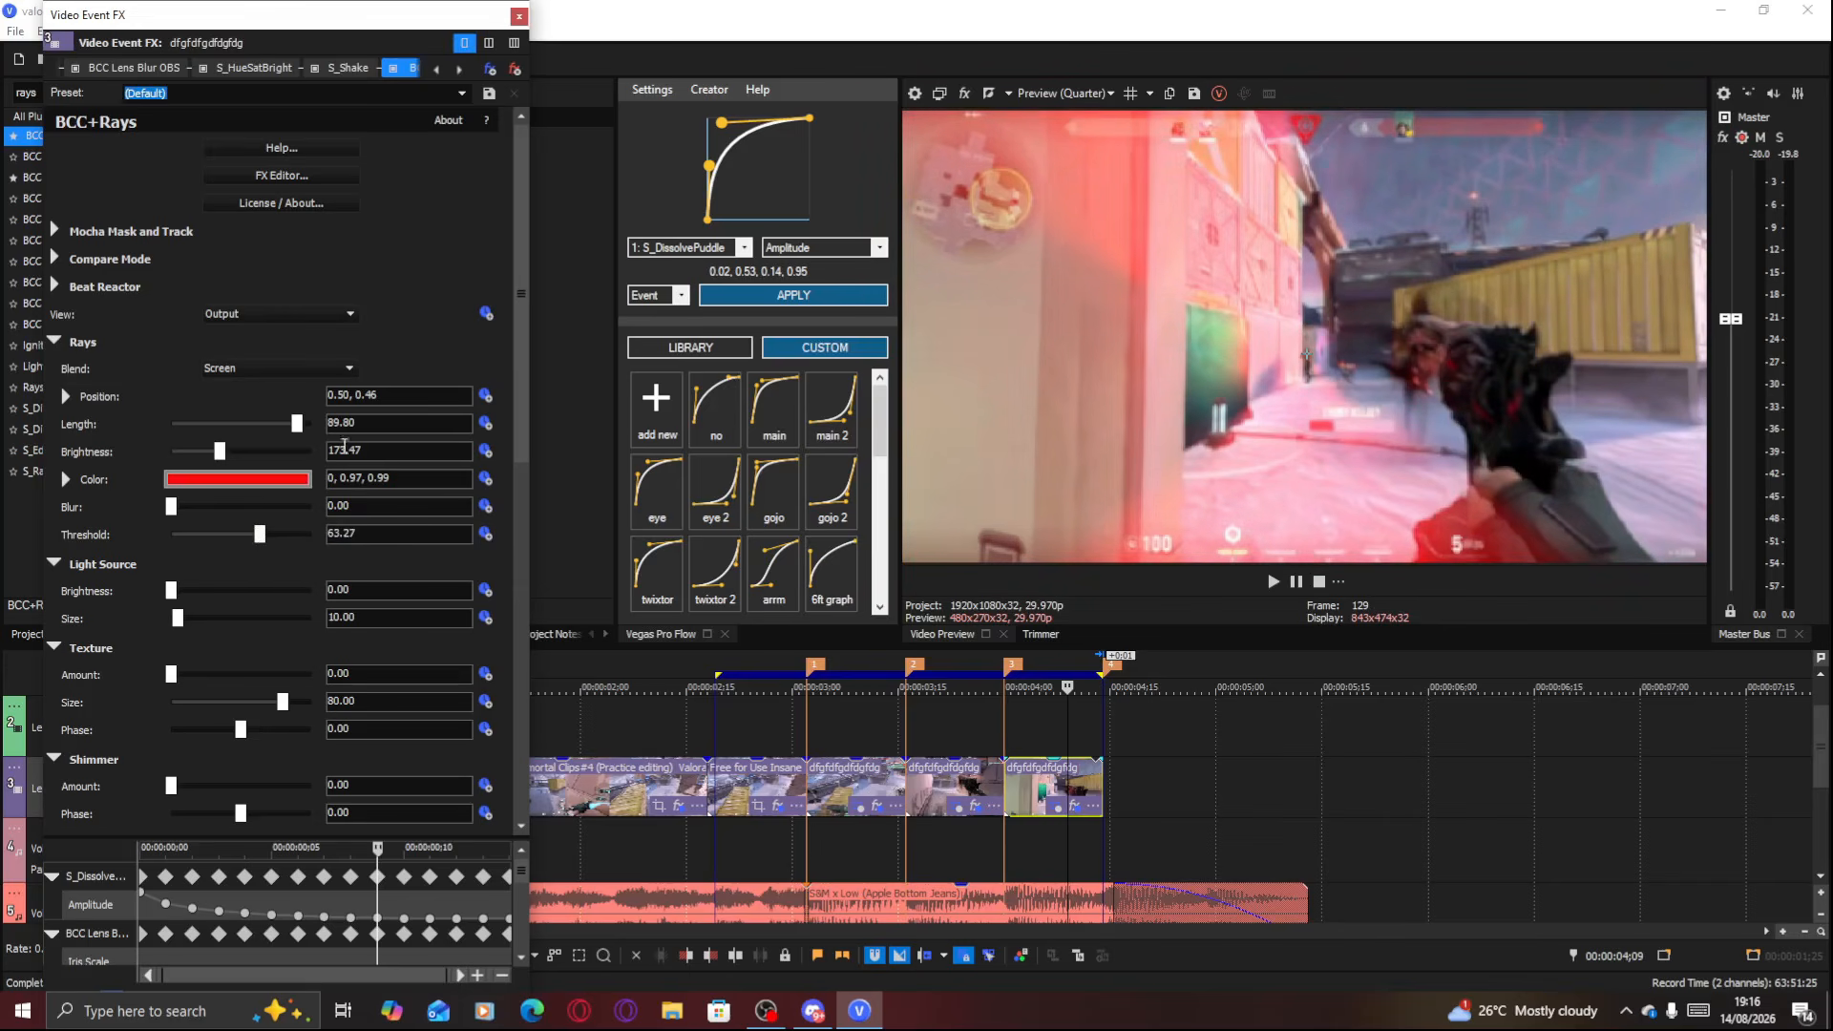
Replace BCC+Rays on the third nested clip with S_EdgeRays using the preset f
{"action": "left_click", "coordinate": [515, 69]}
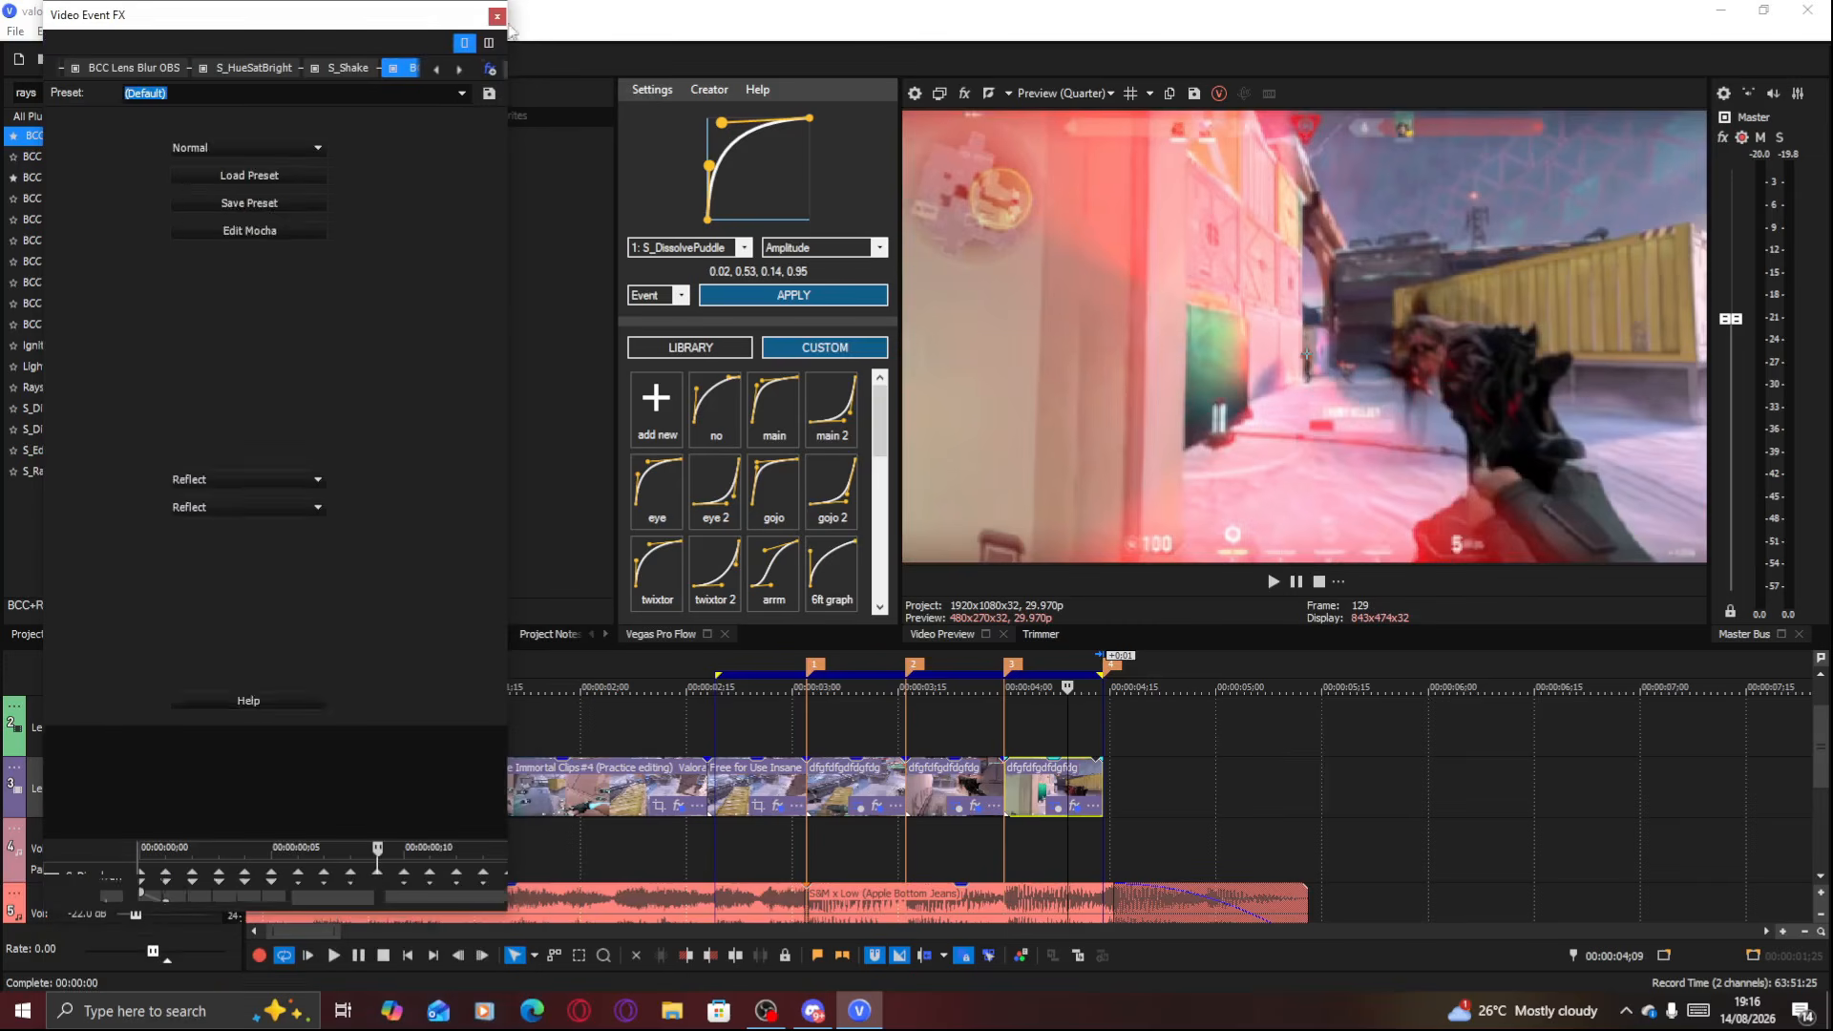
{"action": "left_click", "coordinate": [496, 17]}
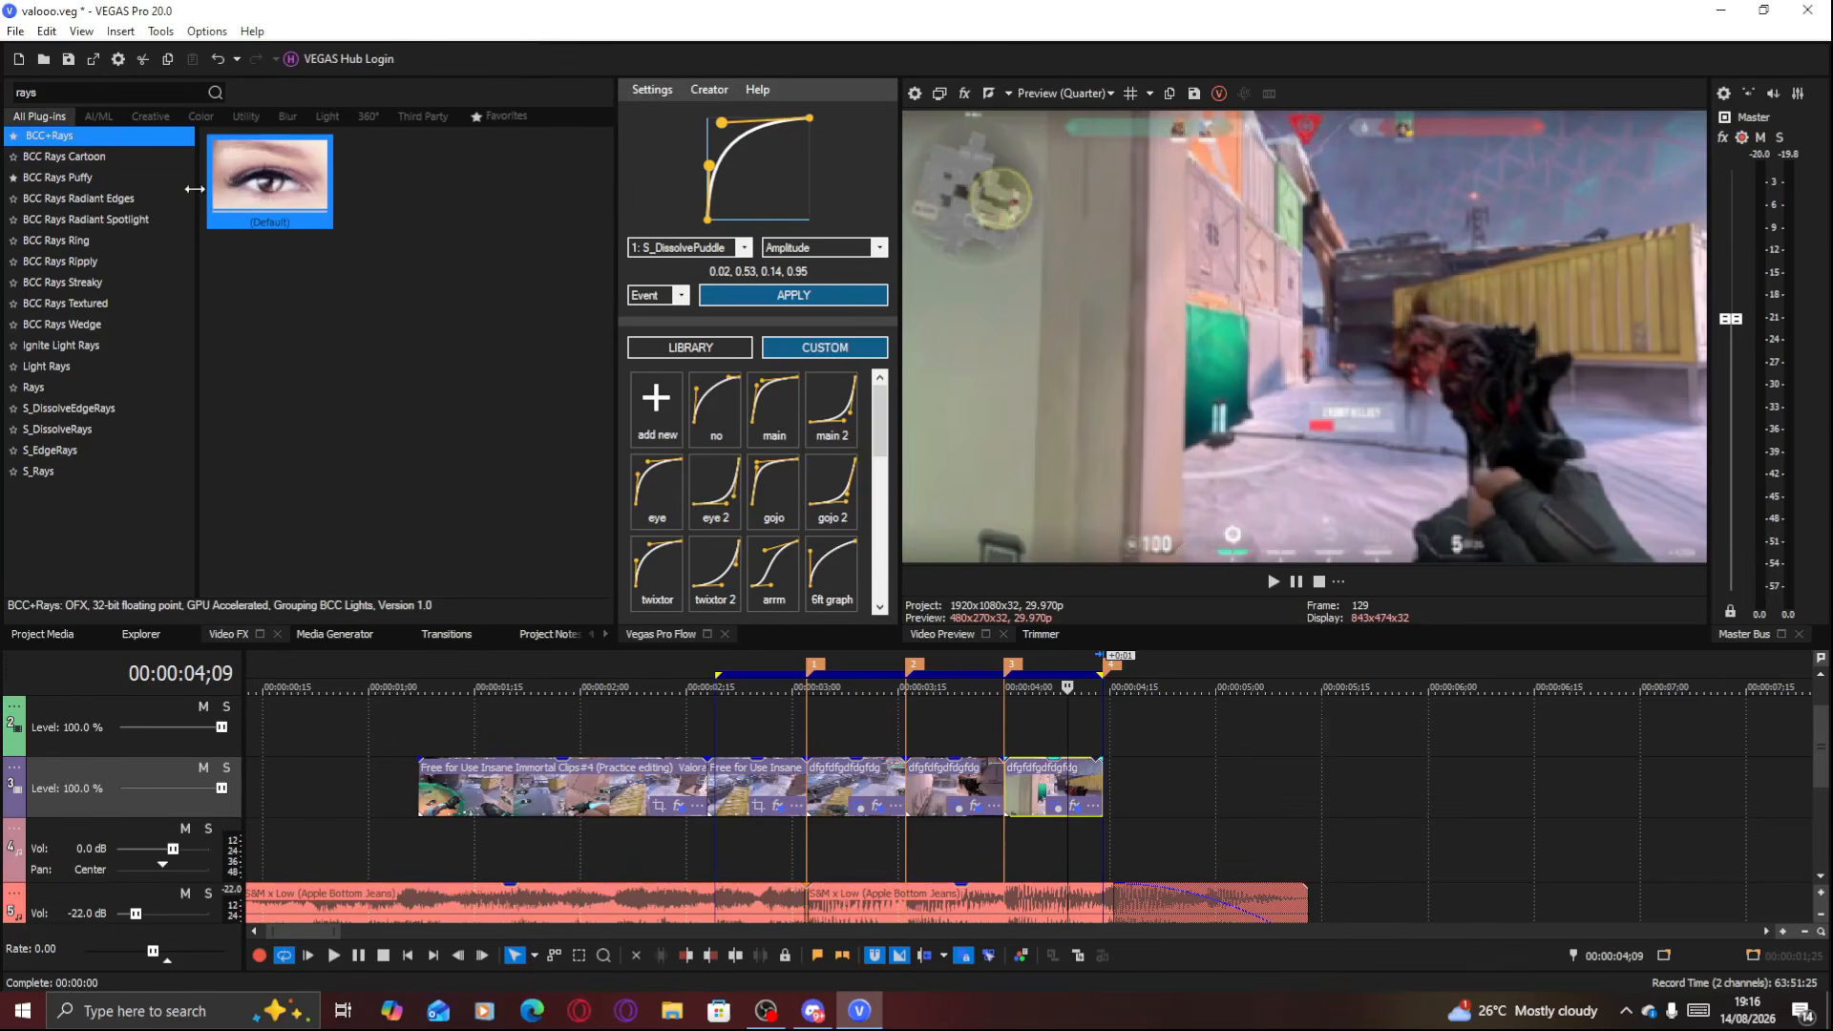
{"action": "left_click", "coordinate": [98, 450]}
{"action": "left_click_drag", "start_coordinate": [380, 193], "coordinate": [1029, 773]}
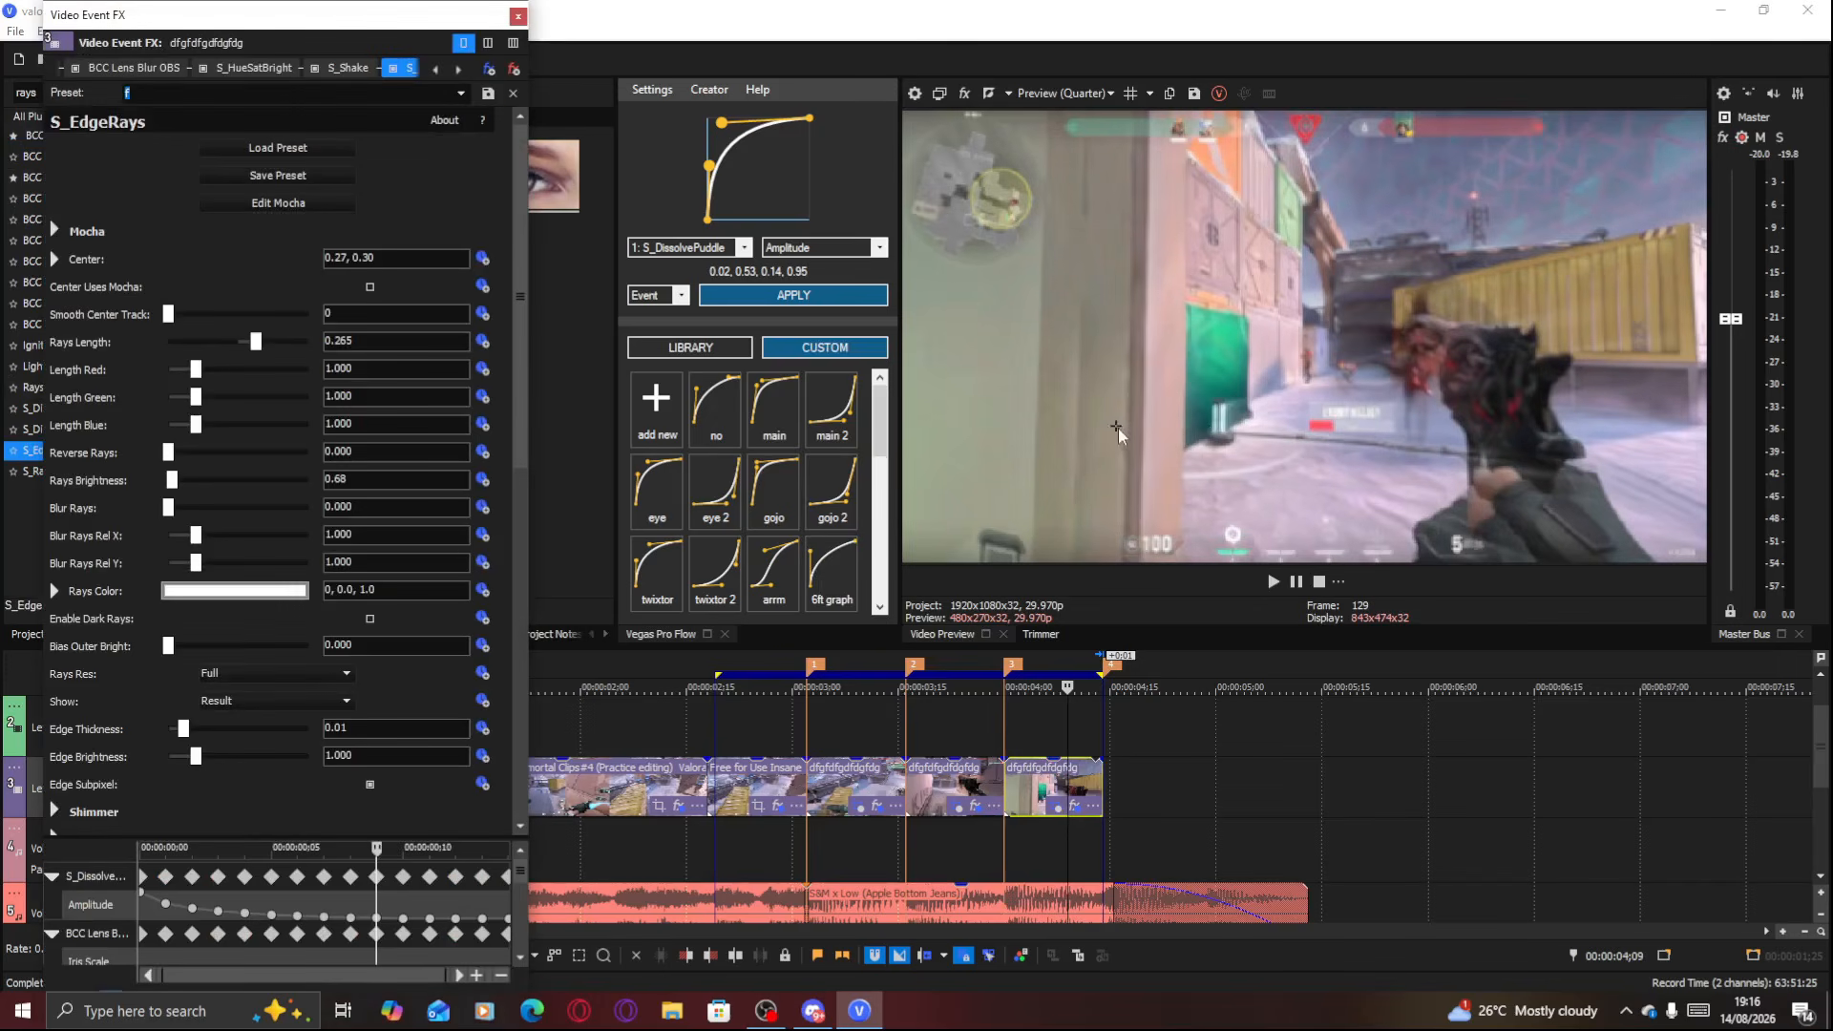
Centre S_EdgeRays on the enemy at 0.50, 0.46, with rays length 1.000 and rays brightness 2.72
{"action": "left_click_drag", "start_coordinate": [1117, 428], "coordinate": [1306, 361]}
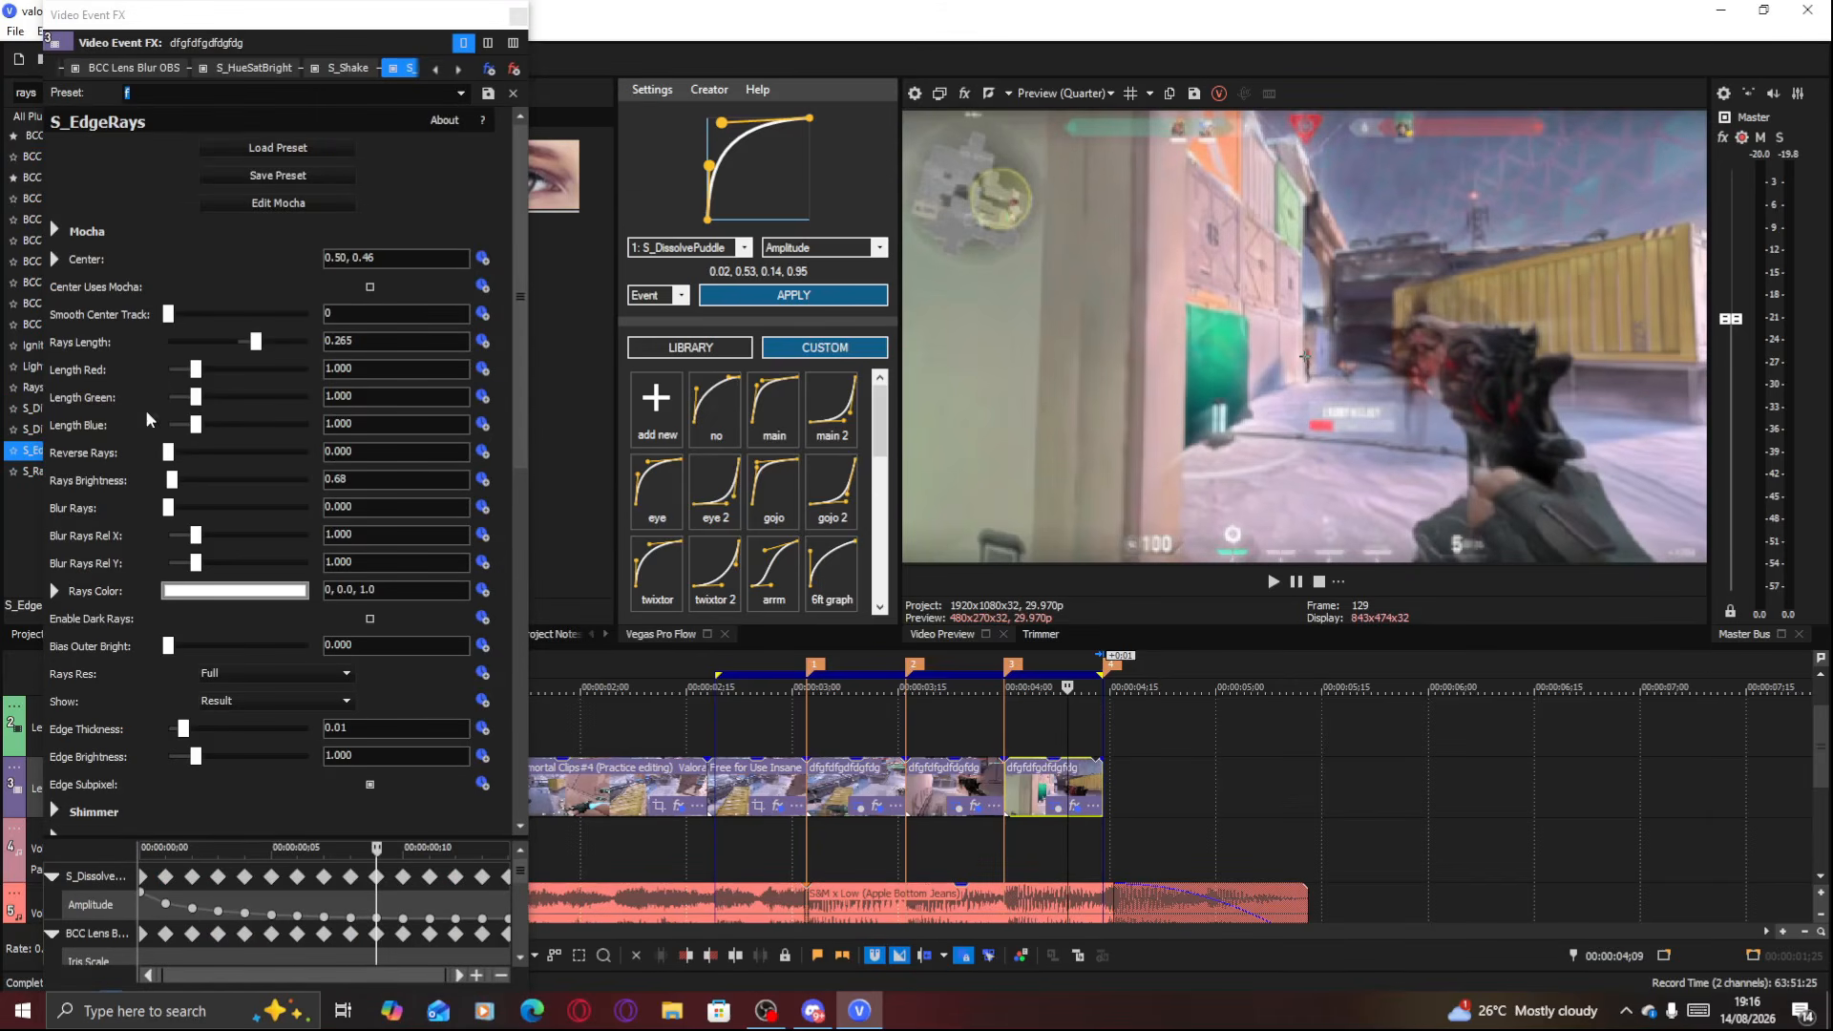
{"action": "left_click_drag", "start_coordinate": [256, 341], "coordinate": [310, 342]}
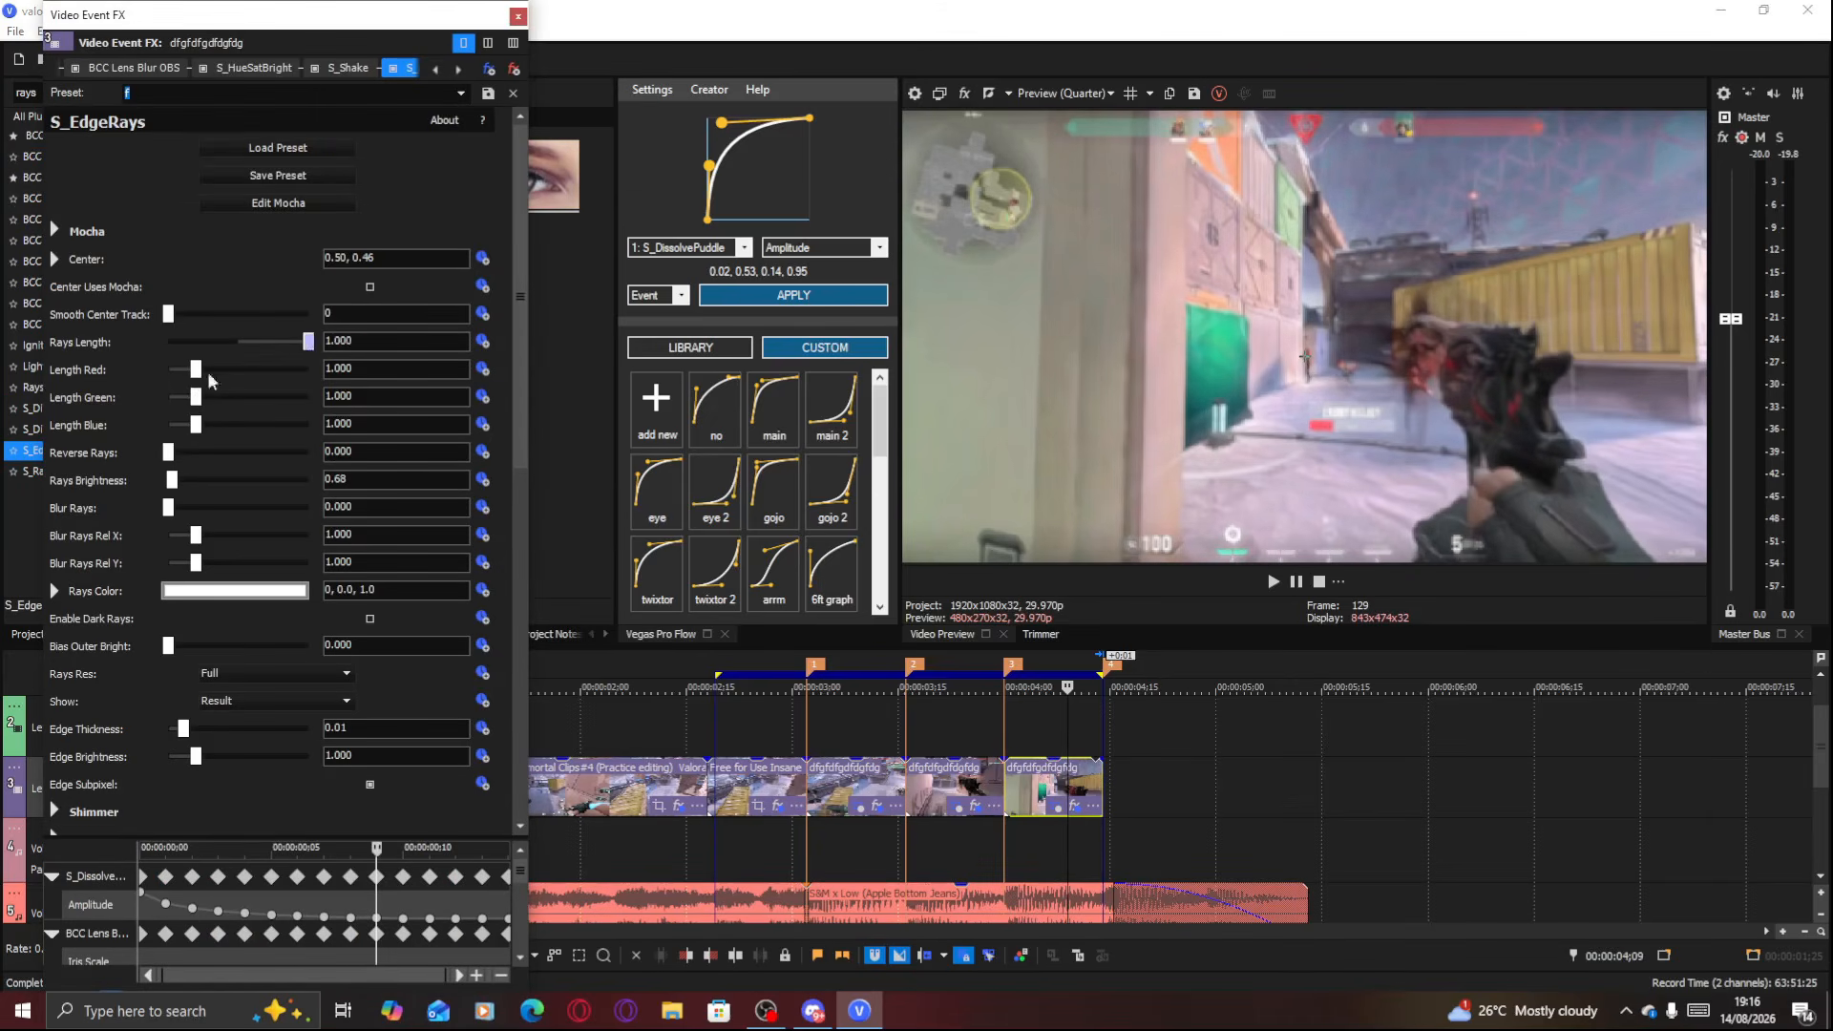
{"action": "left_click_drag", "start_coordinate": [173, 485], "coordinate": [190, 487]}
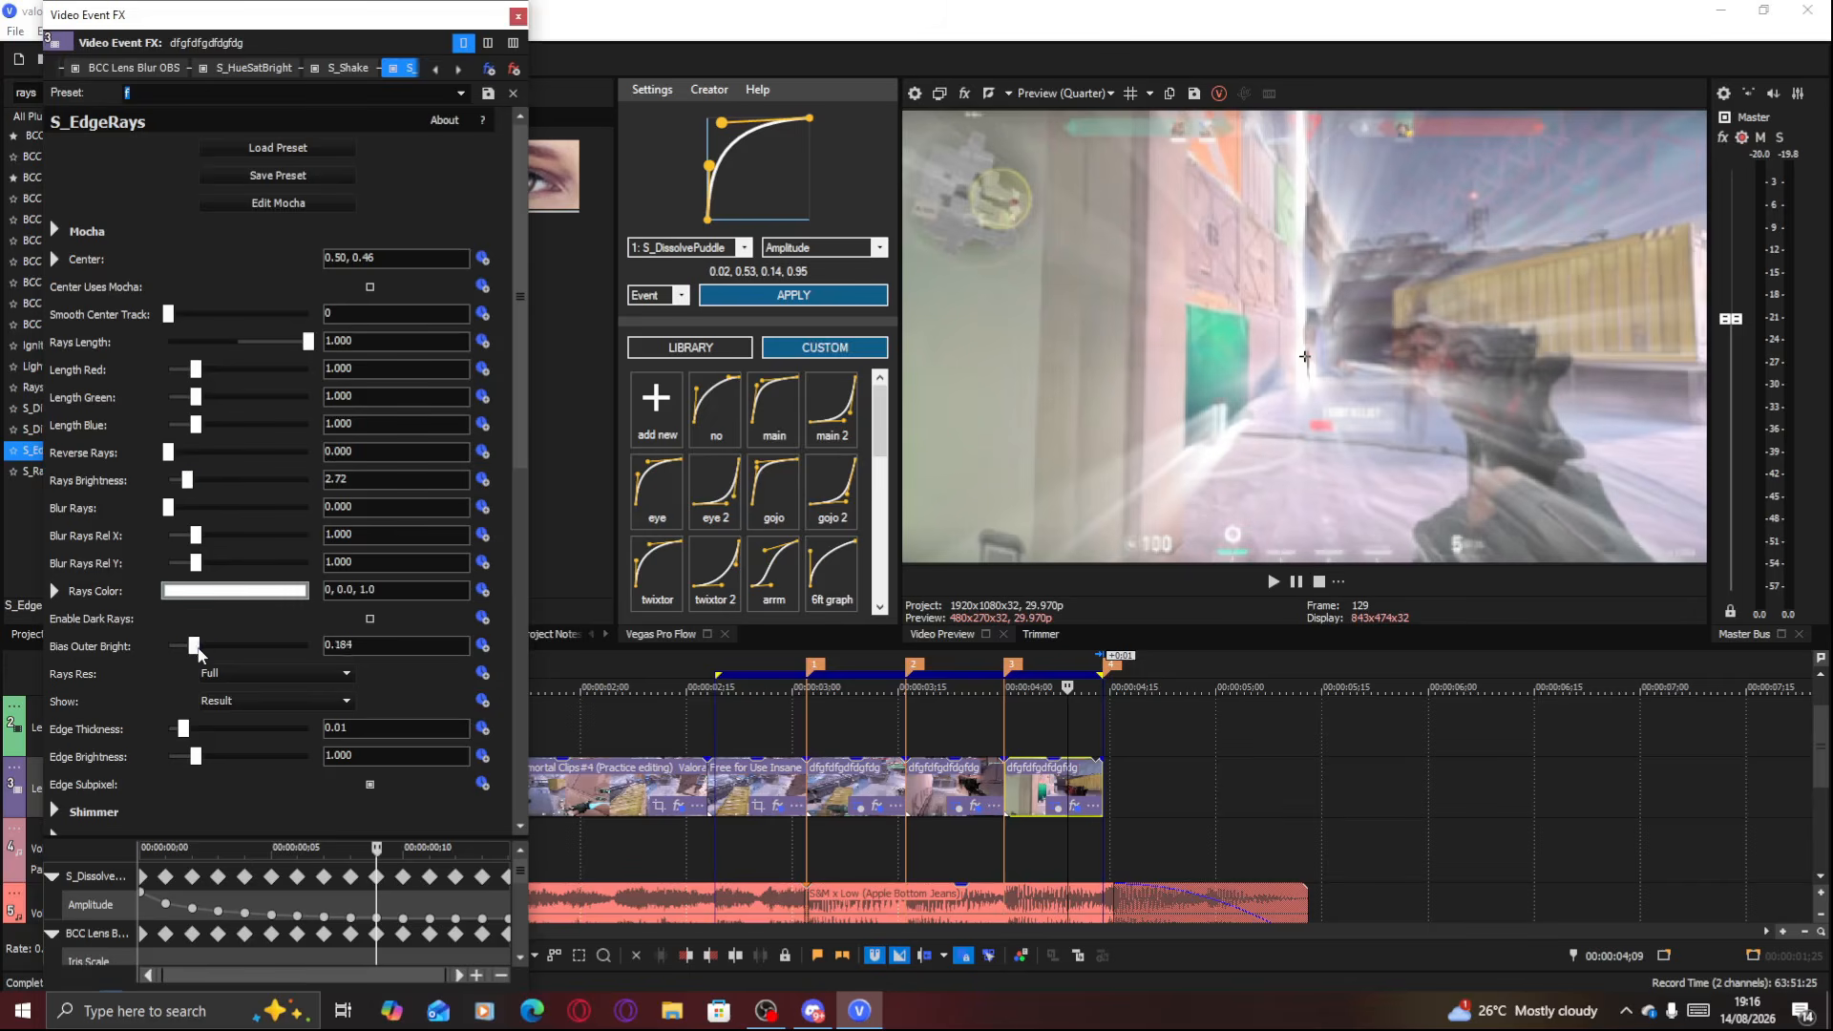
Set the S_EdgeRays rays colour to red (0, 1.0, 0.96)
{"action": "left_click", "coordinate": [215, 592]}
{"action": "left_click", "coordinate": [209, 639]}
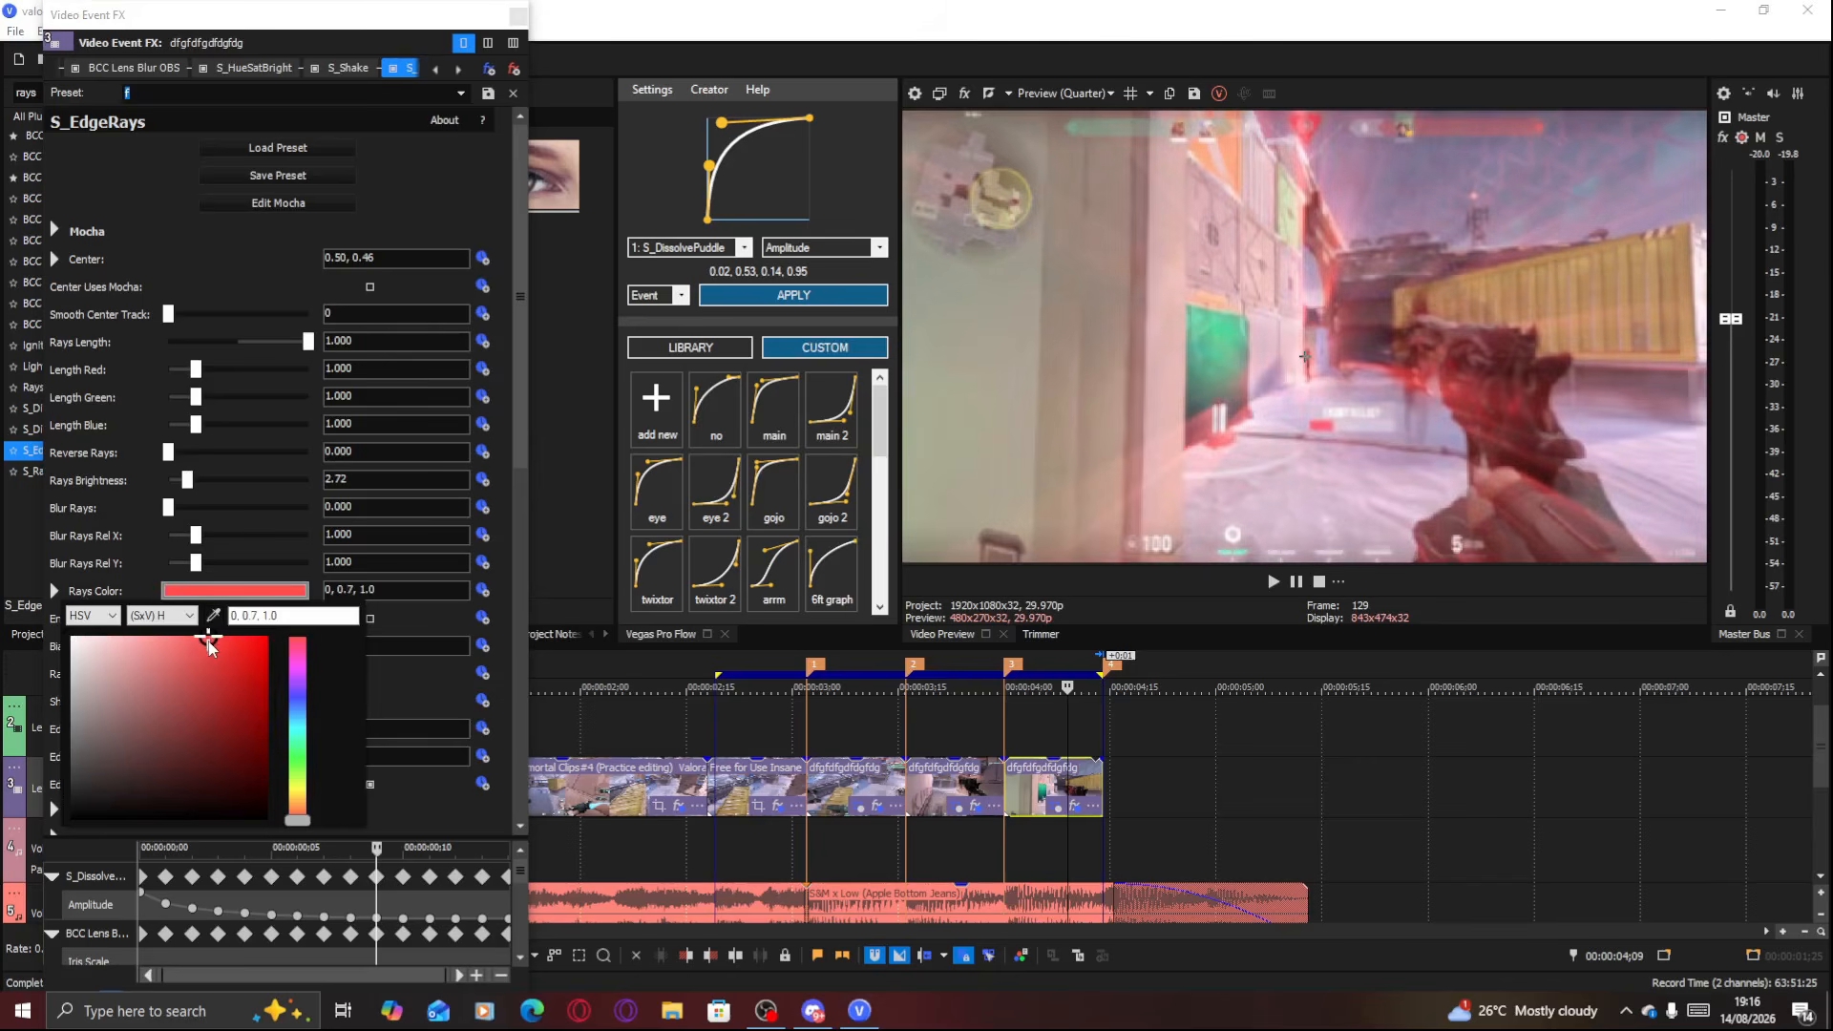
{"action": "left_click_drag", "start_coordinate": [229, 649], "coordinate": [321, 651]}
{"action": "left_click", "coordinate": [440, 499]}
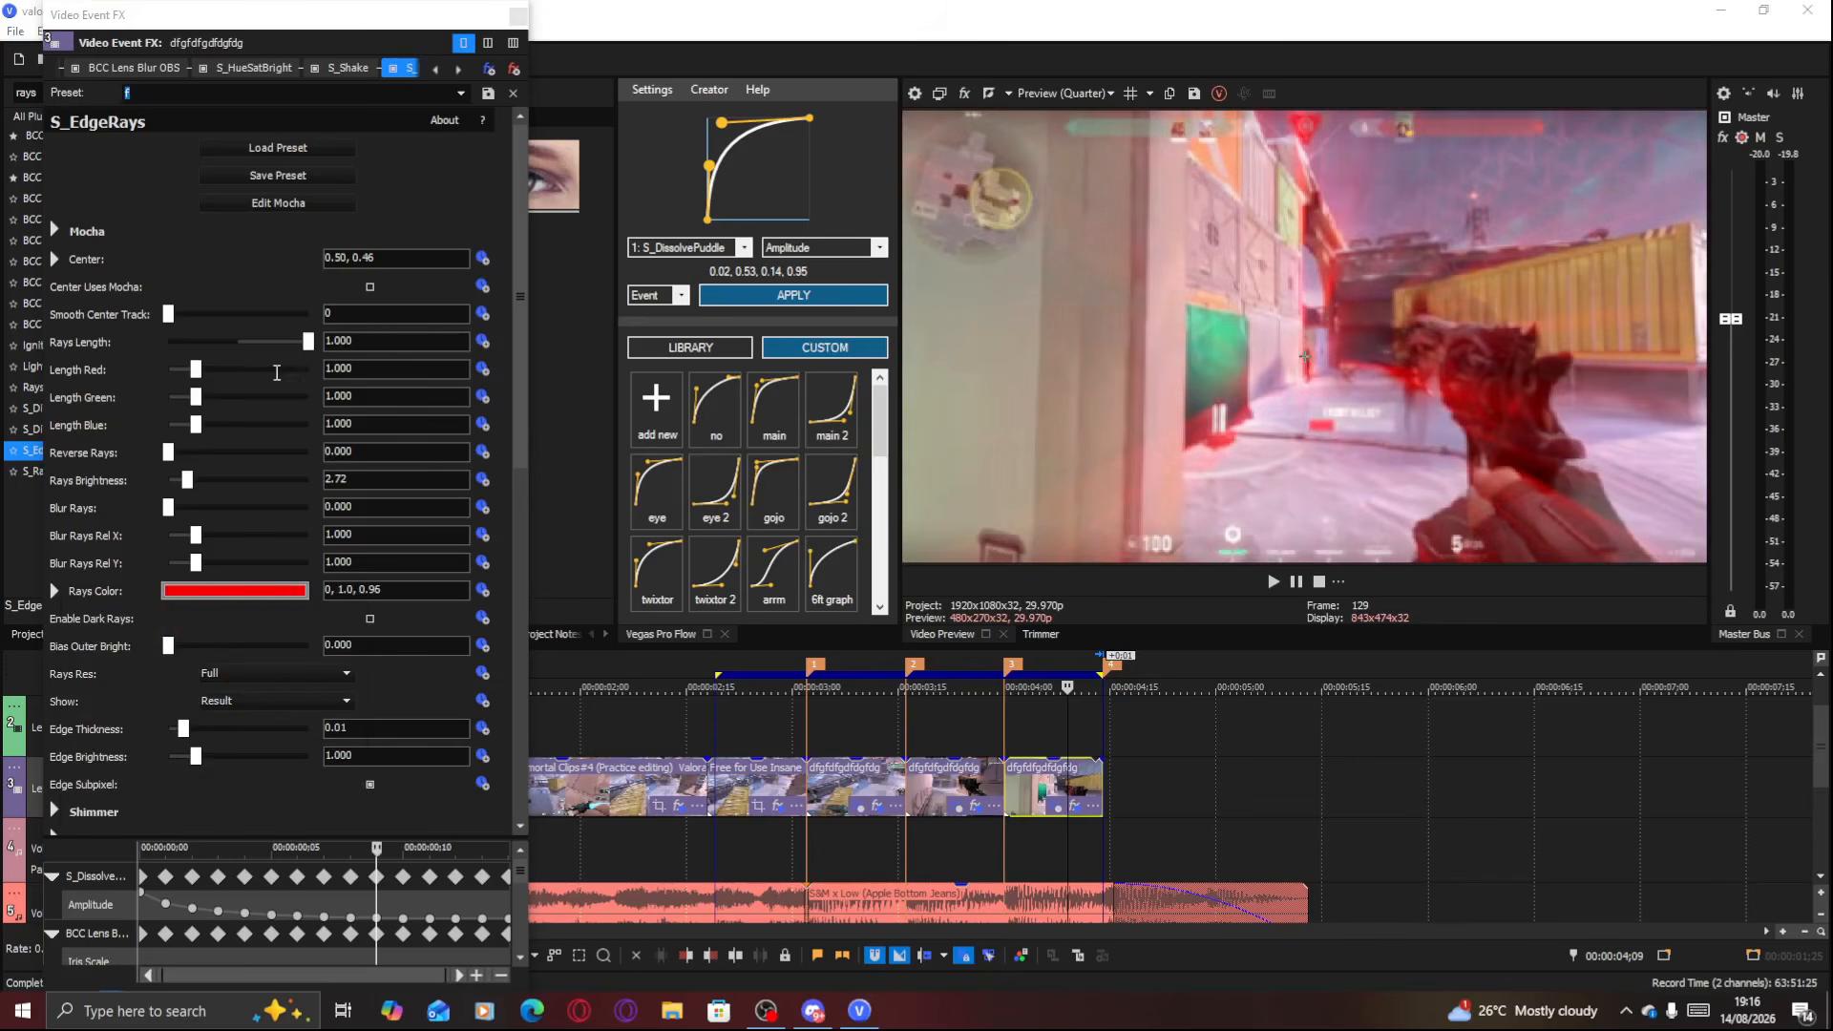
Animate the S_EdgeRays rays brightness down to 0.00 with a keyframe at the end of the third nested clip
{"action": "left_click", "coordinate": [484, 483]}
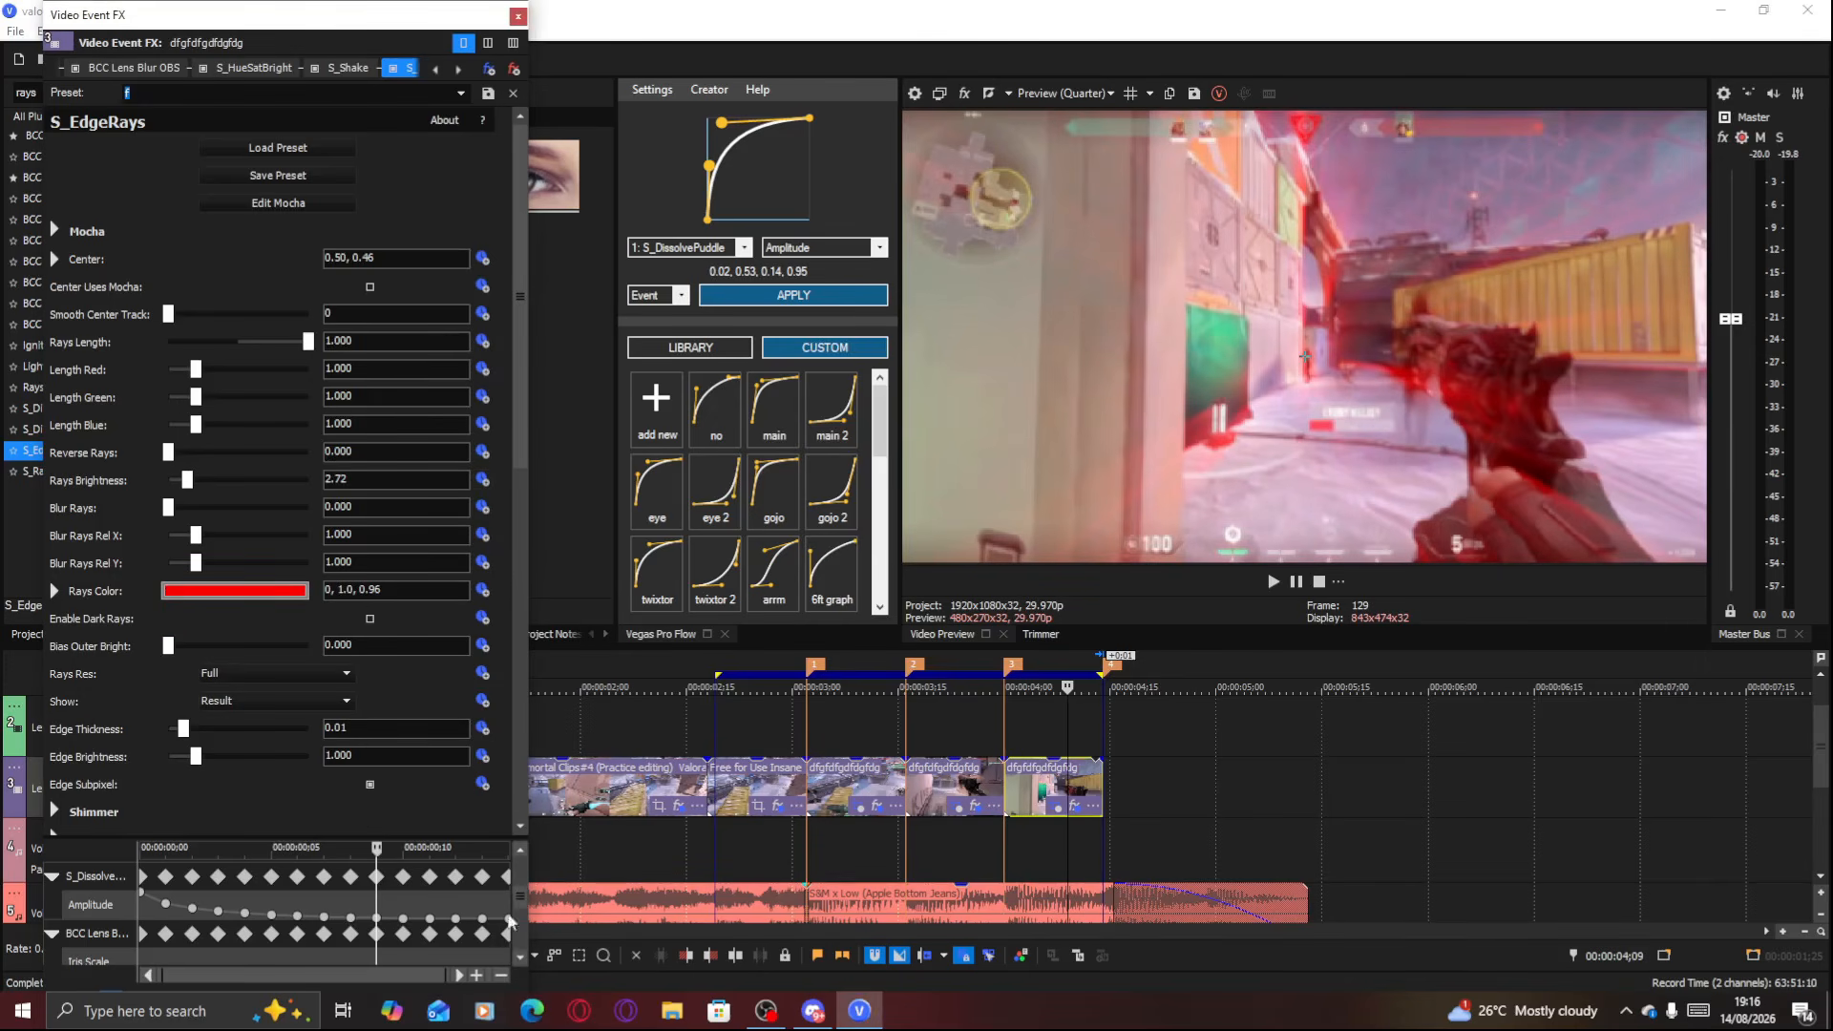
{"action": "scroll", "coordinate": [514, 898], "scroll_direction": "down", "scroll_amount": 3}
{"action": "left_click", "coordinate": [481, 480]}
{"action": "left_click_drag", "start_coordinate": [522, 920], "coordinate": [521, 941]}
{"action": "left_click", "coordinate": [481, 941]}
{"action": "left_click_drag", "start_coordinate": [188, 481], "coordinate": [152, 479]}
{"action": "left_click_drag", "start_coordinate": [482, 948], "coordinate": [507, 947]}
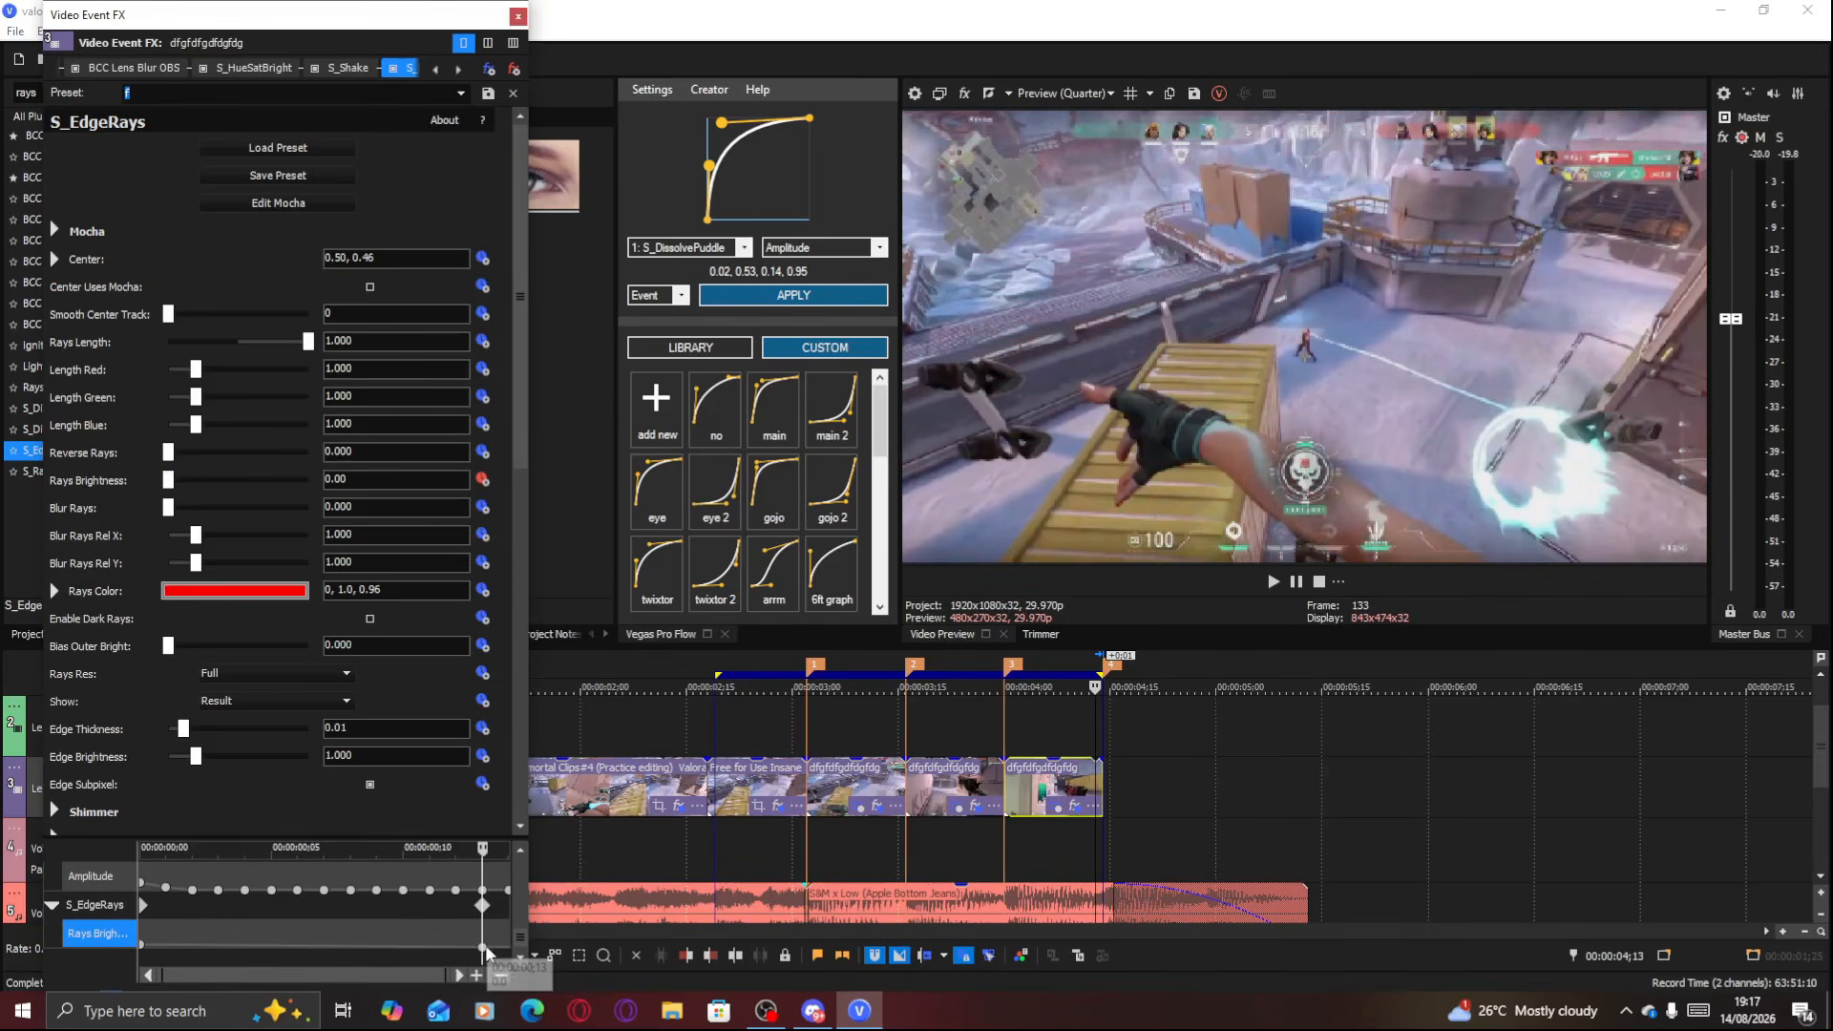
Shape an ease-out curve of 0.00, 0.37, 0.46, 0.99 and apply it to S_EdgeRays on the third nested clip
{"action": "left_click", "coordinate": [1040, 787]}
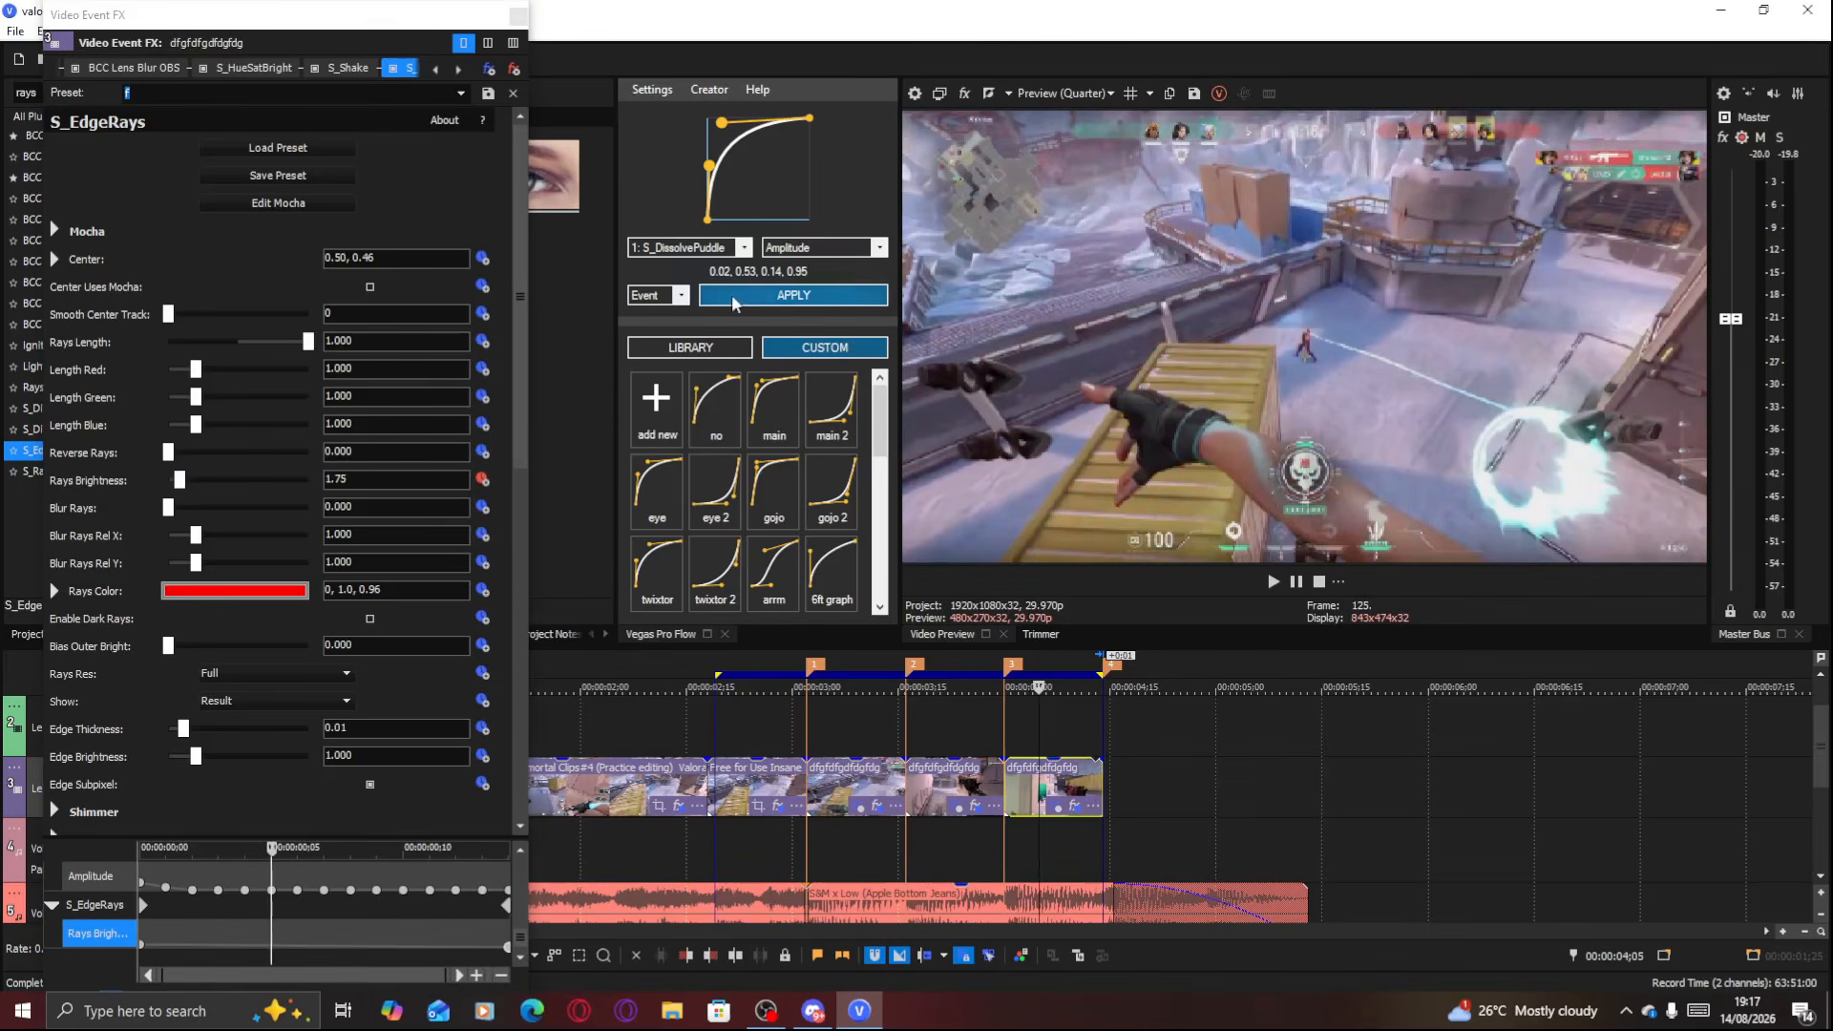
{"action": "left_click_drag", "start_coordinate": [709, 166], "coordinate": [708, 204]}
{"action": "left_click_drag", "start_coordinate": [719, 124], "coordinate": [751, 128]}
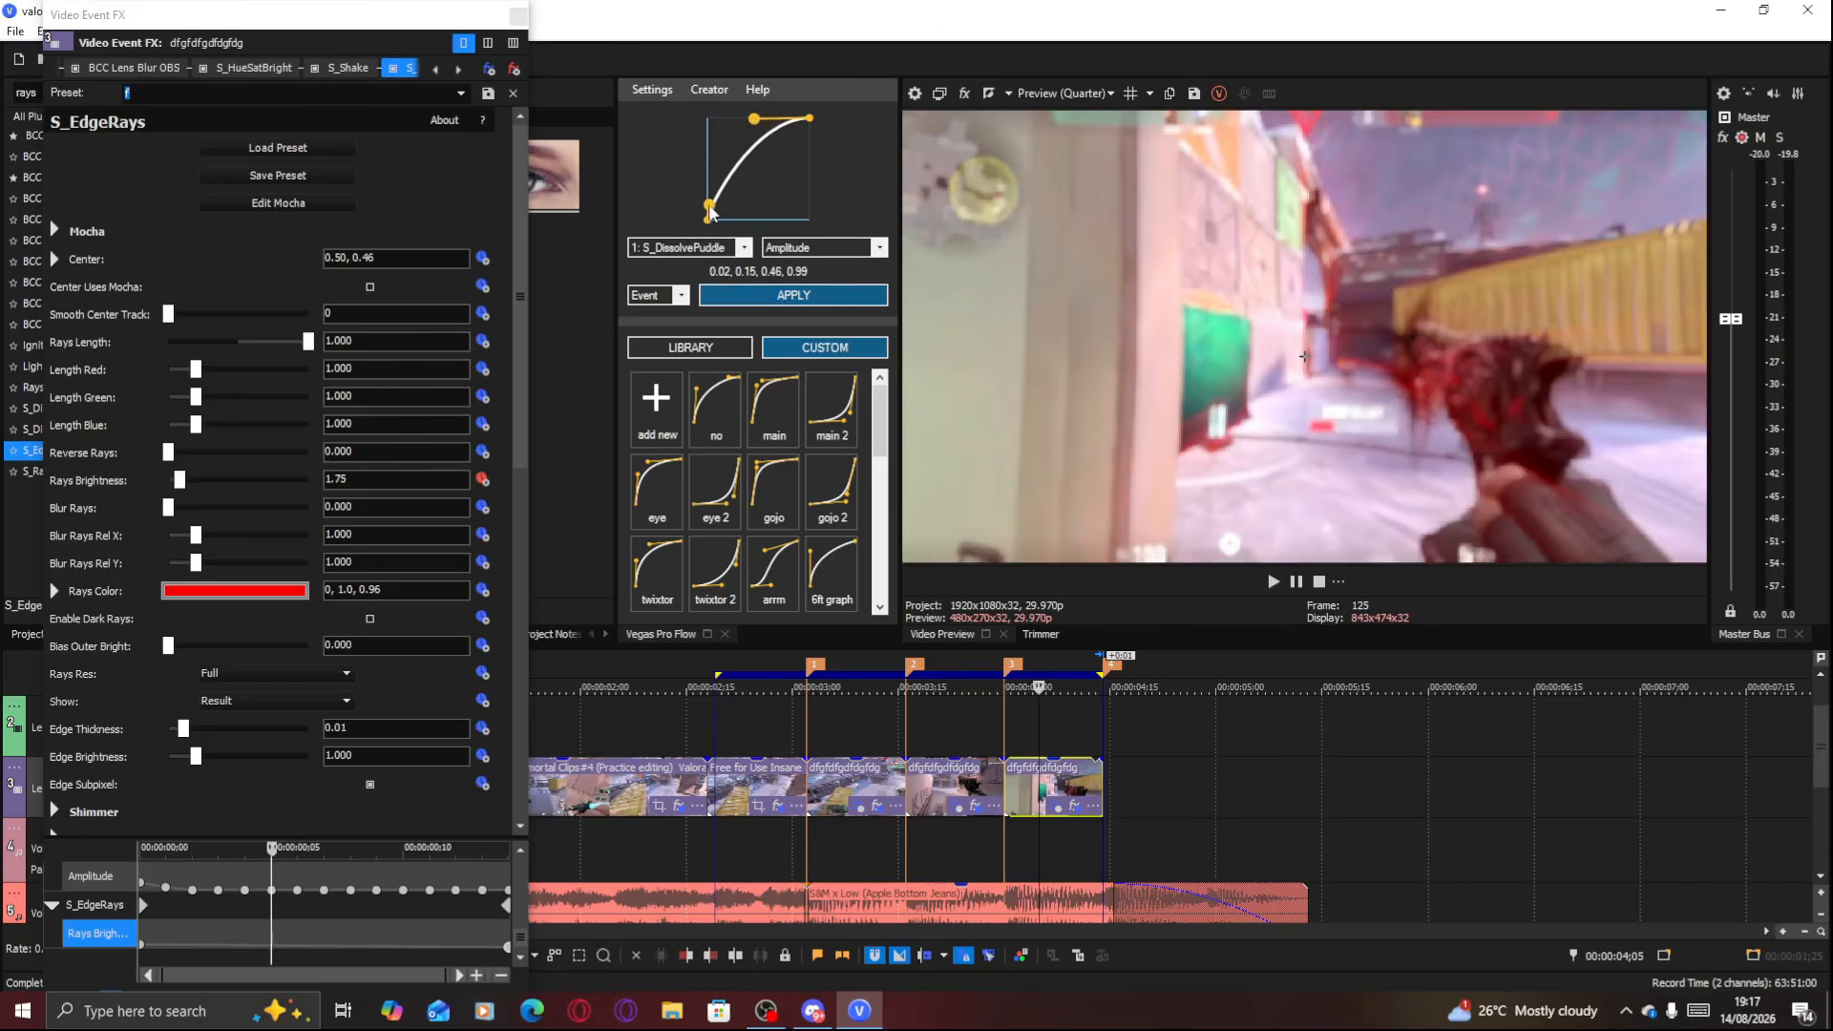
{"action": "left_click_drag", "start_coordinate": [711, 214], "coordinate": [706, 182]}
{"action": "left_click", "coordinate": [744, 247]}
{"action": "left_click", "coordinate": [735, 315]}
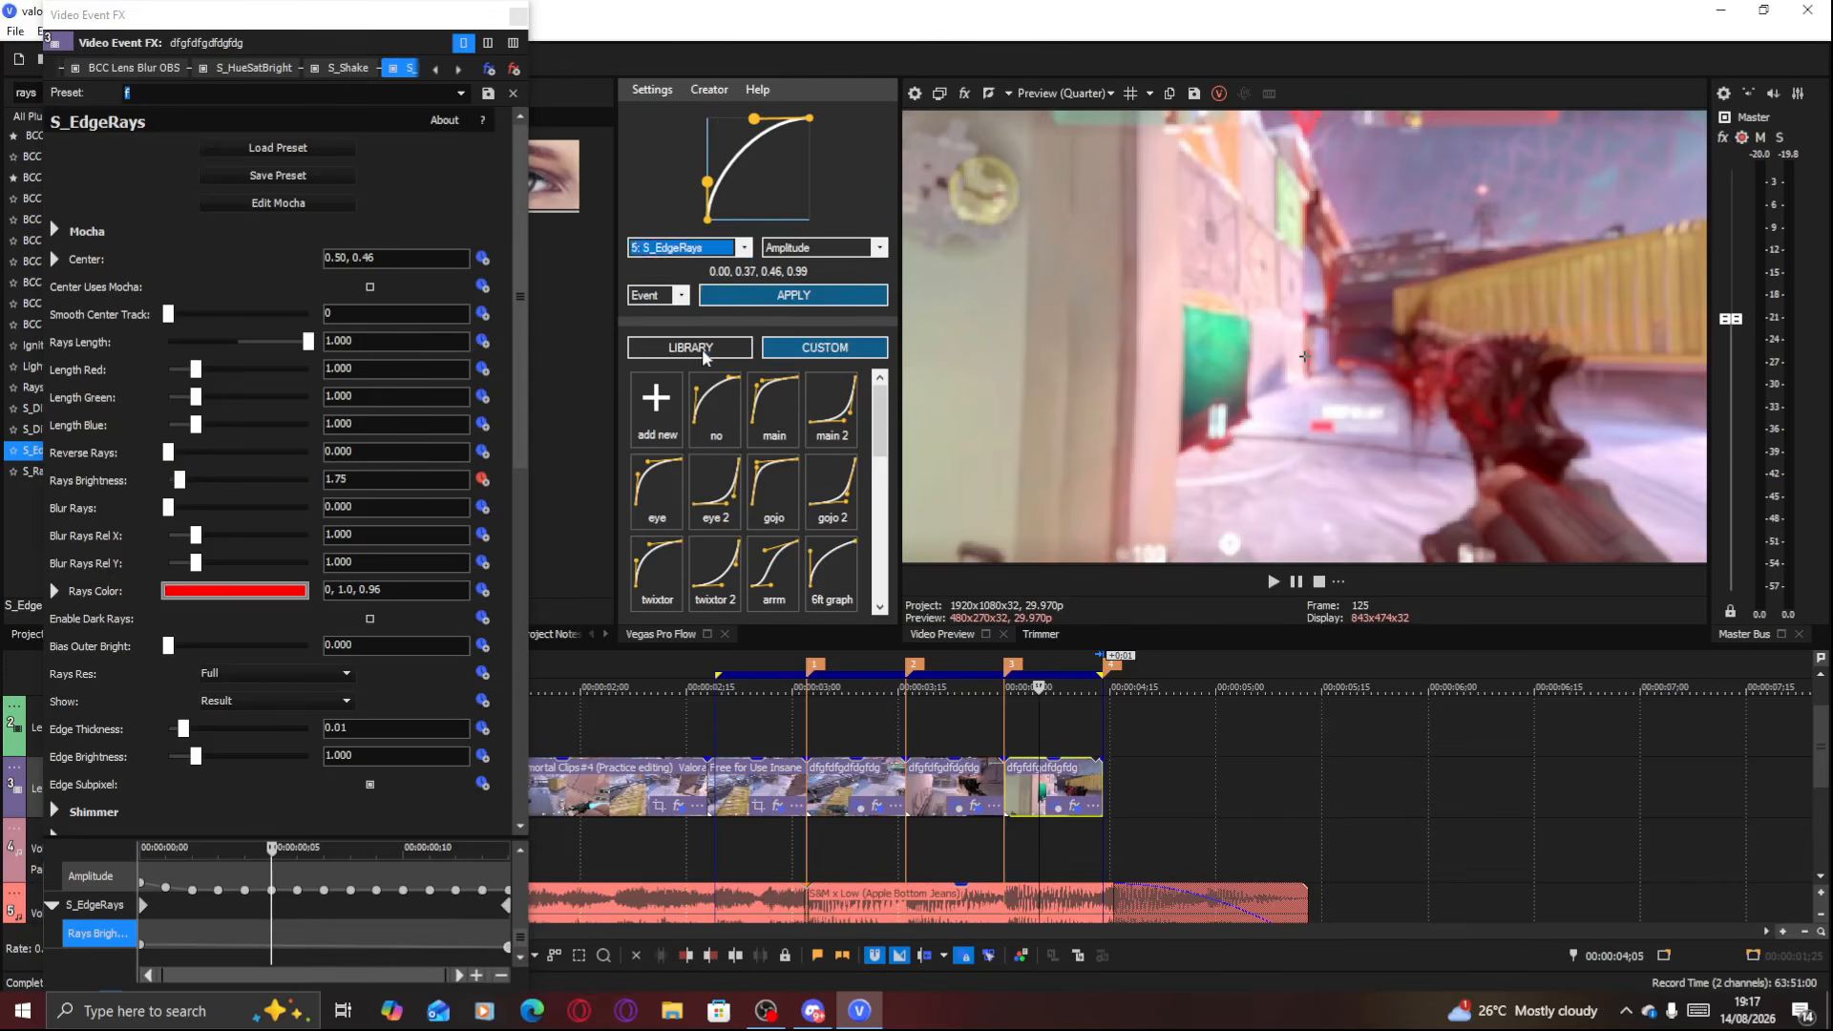
{"action": "left_click", "coordinate": [742, 302]}
{"action": "left_click", "coordinate": [517, 19]}
Apply Ignite Light Rays with preset 1 to the first nested clip, with position 0.50, 0.54 and intensity 0.82
{"action": "left_click", "coordinate": [782, 731]}
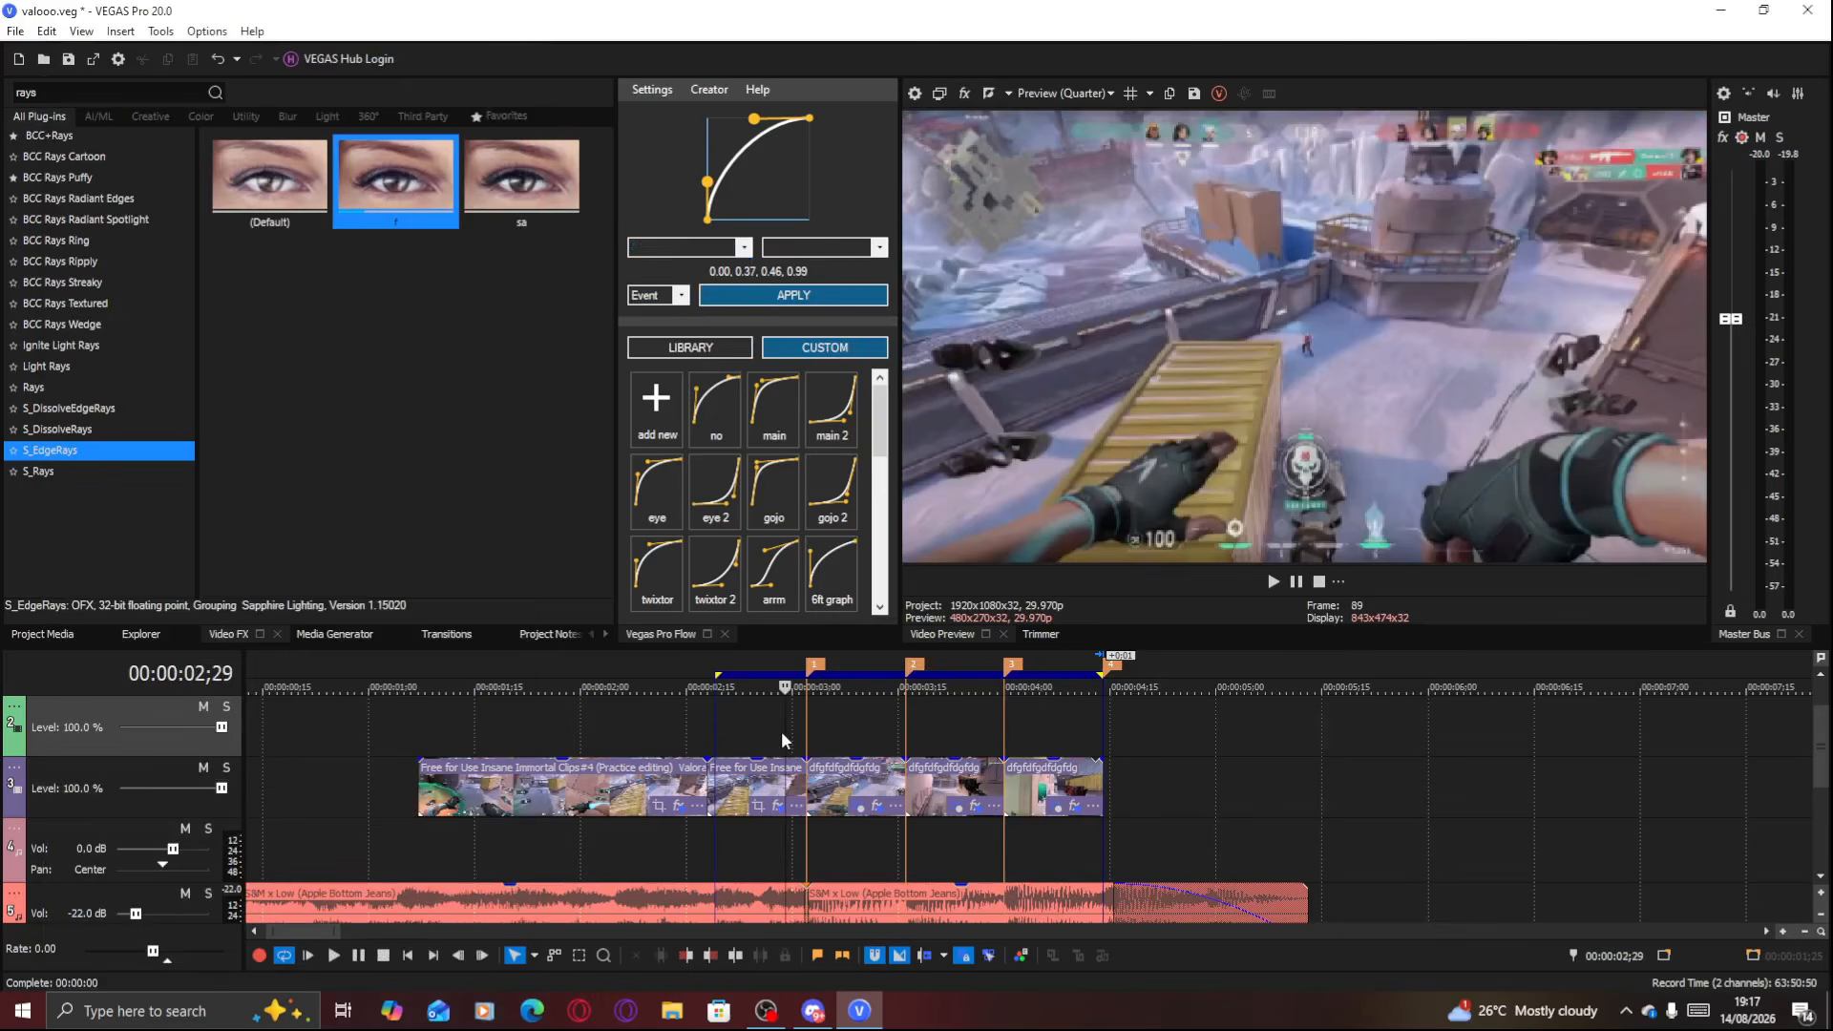
{"action": "left_click_drag", "start_coordinate": [787, 730], "coordinate": [865, 737]}
{"action": "left_click", "coordinate": [842, 793]}
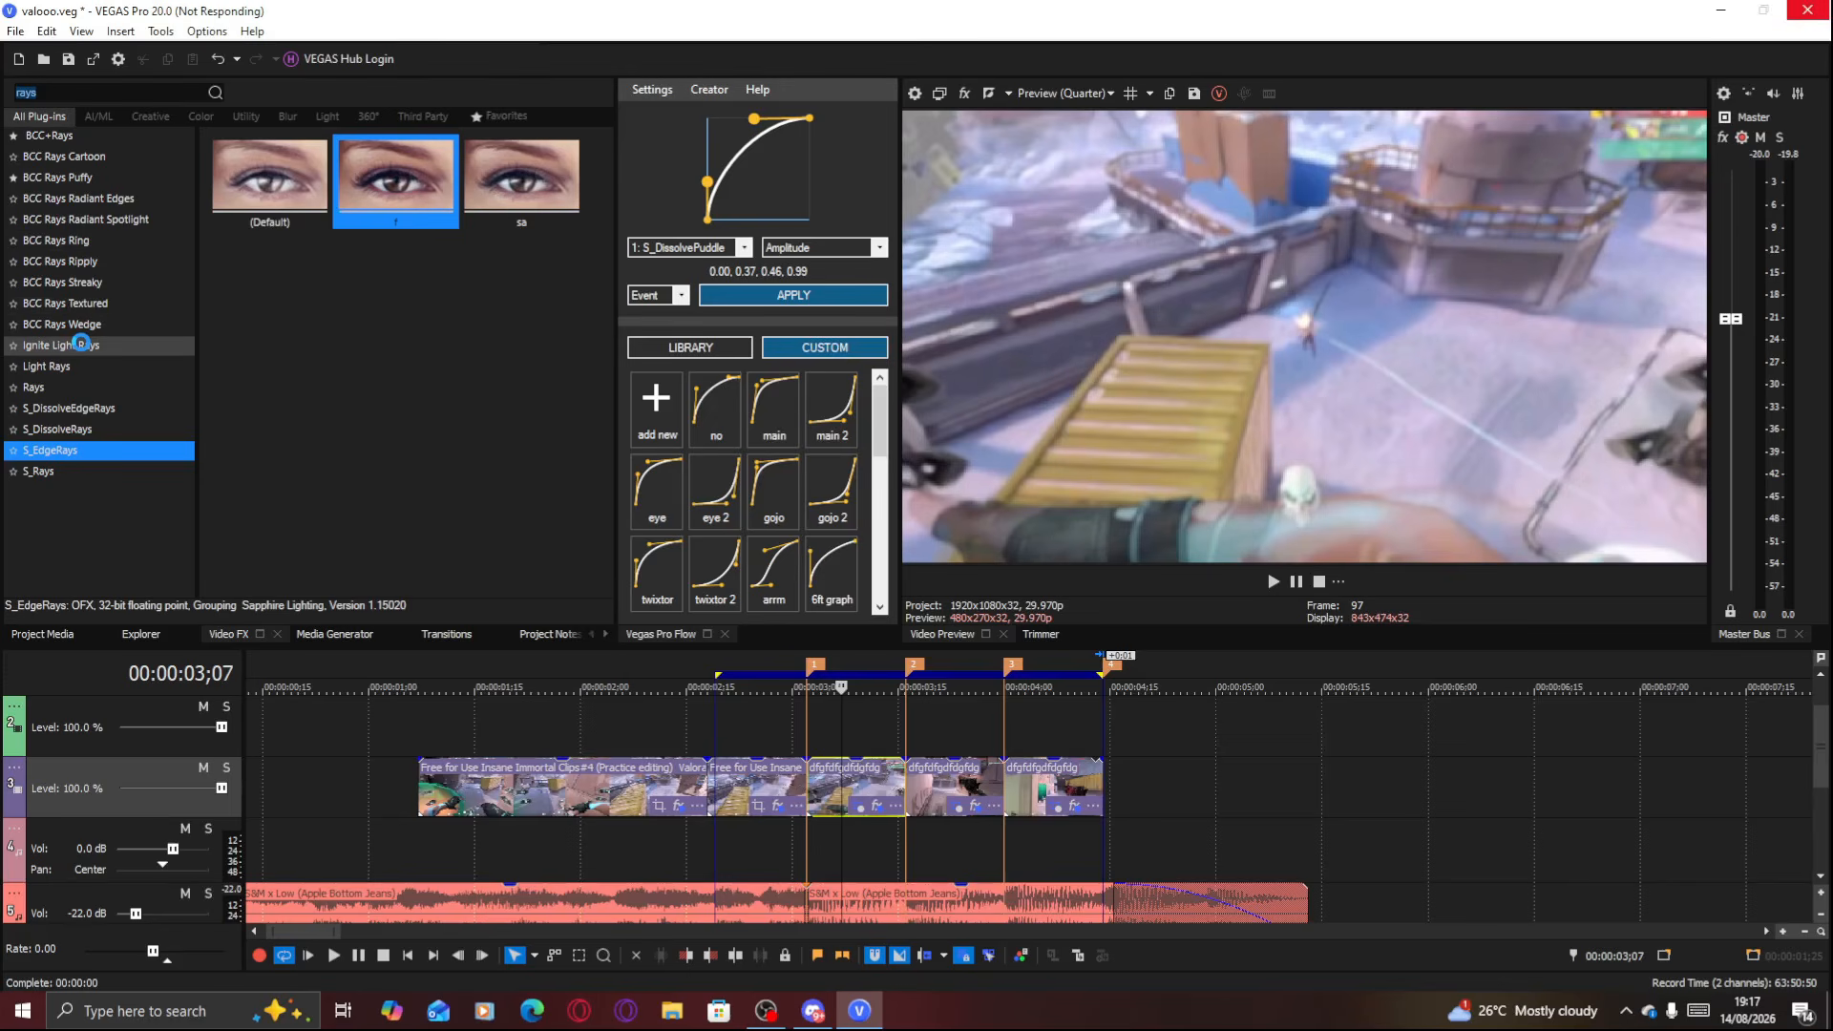
{"action": "left_click", "coordinate": [83, 345]}
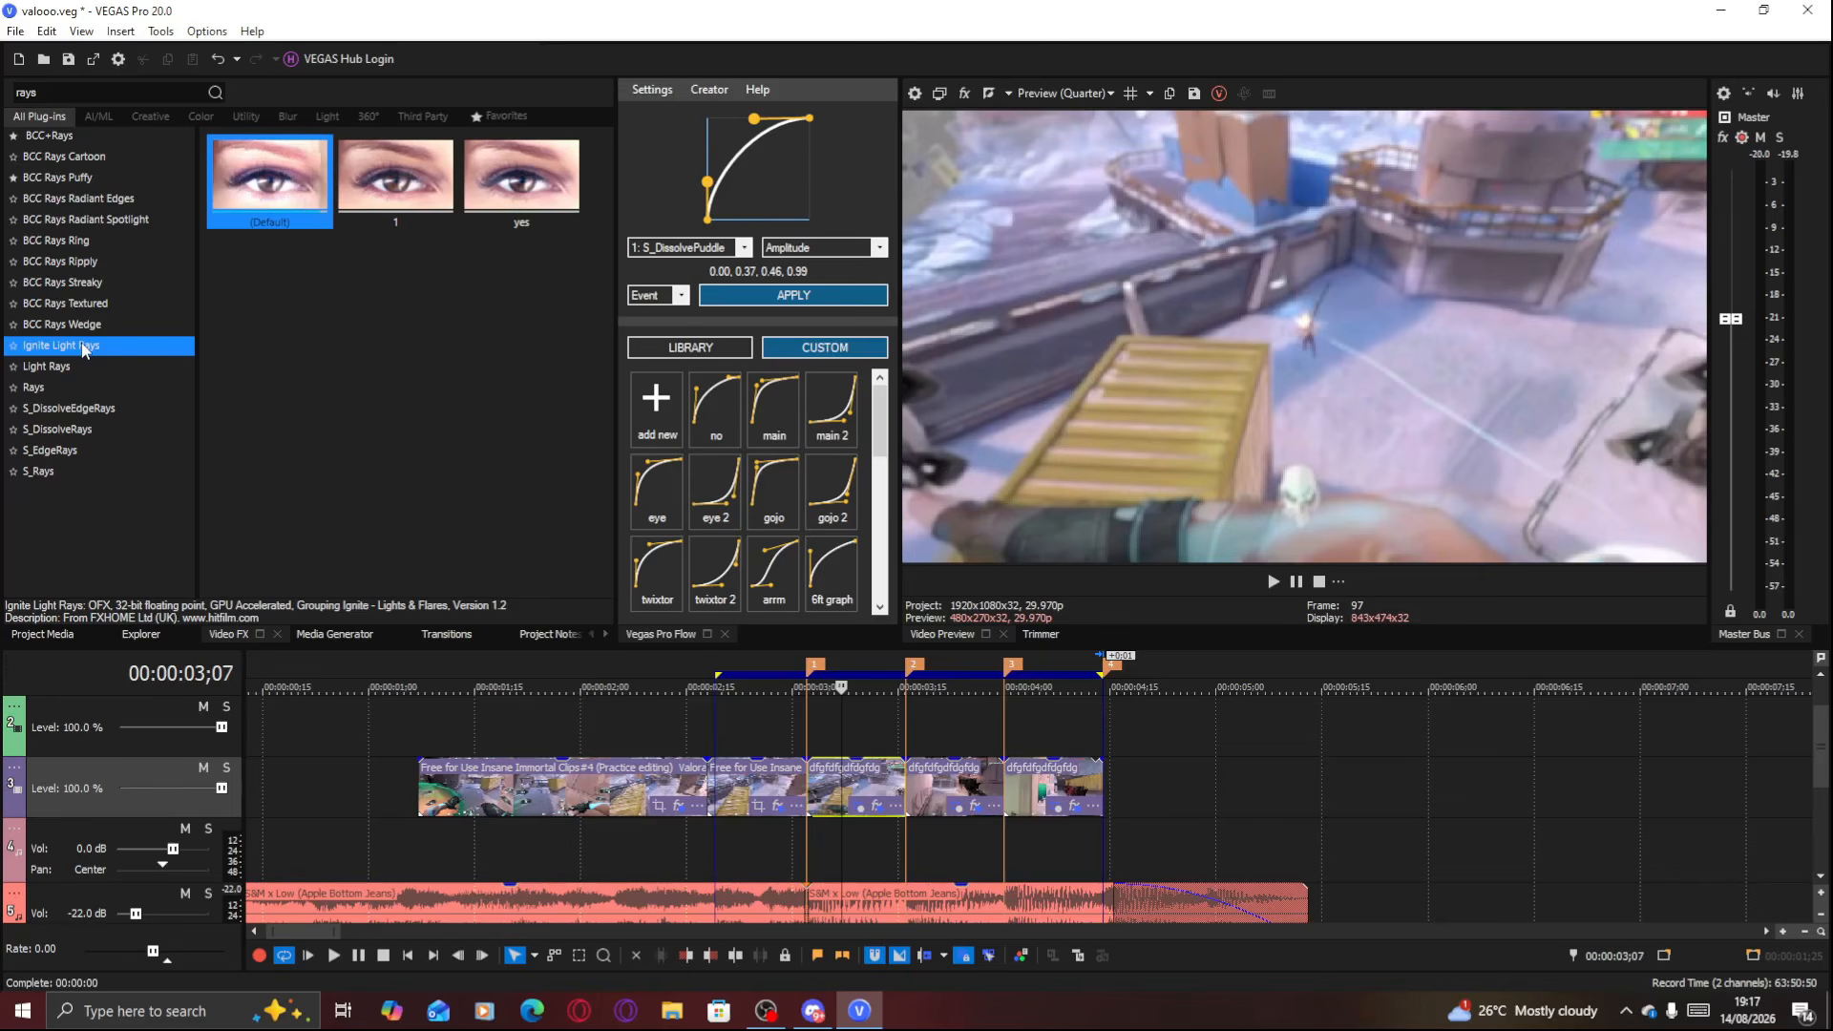
{"action": "left_click_drag", "start_coordinate": [395, 177], "coordinate": [821, 784]}
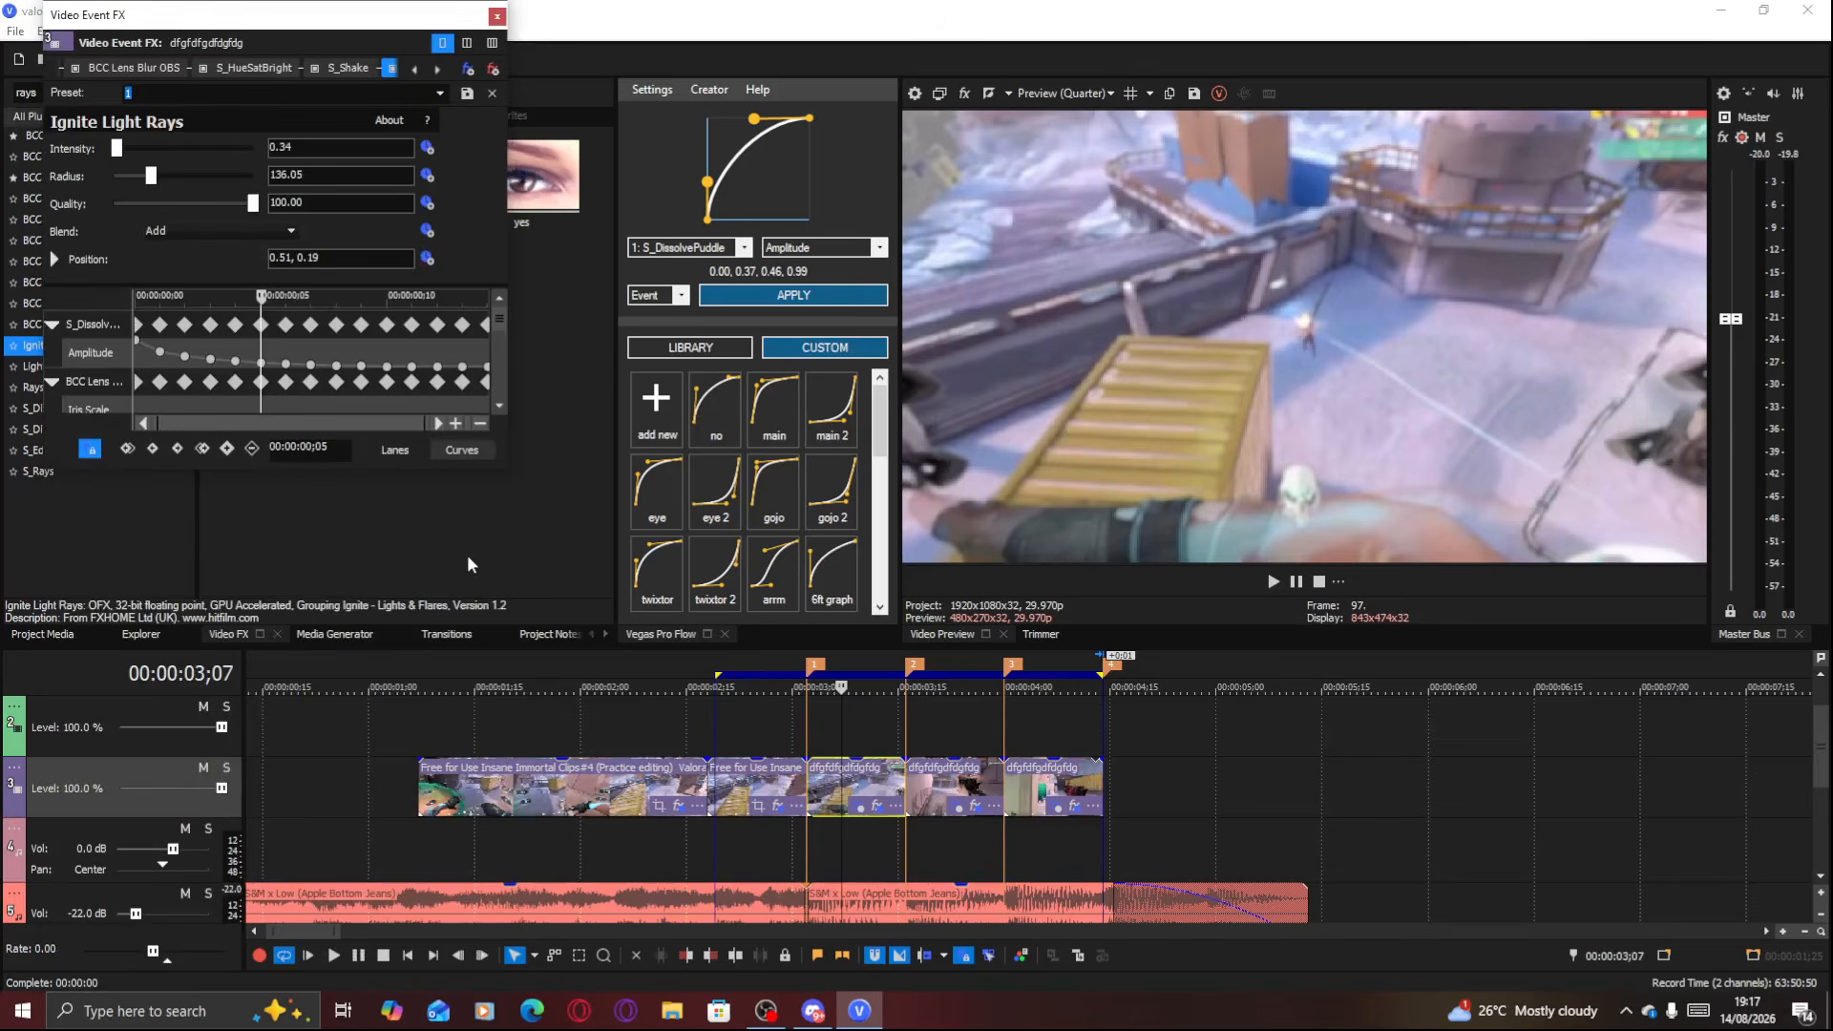
{"action": "left_click_drag", "start_coordinate": [1318, 480], "coordinate": [1305, 316]}
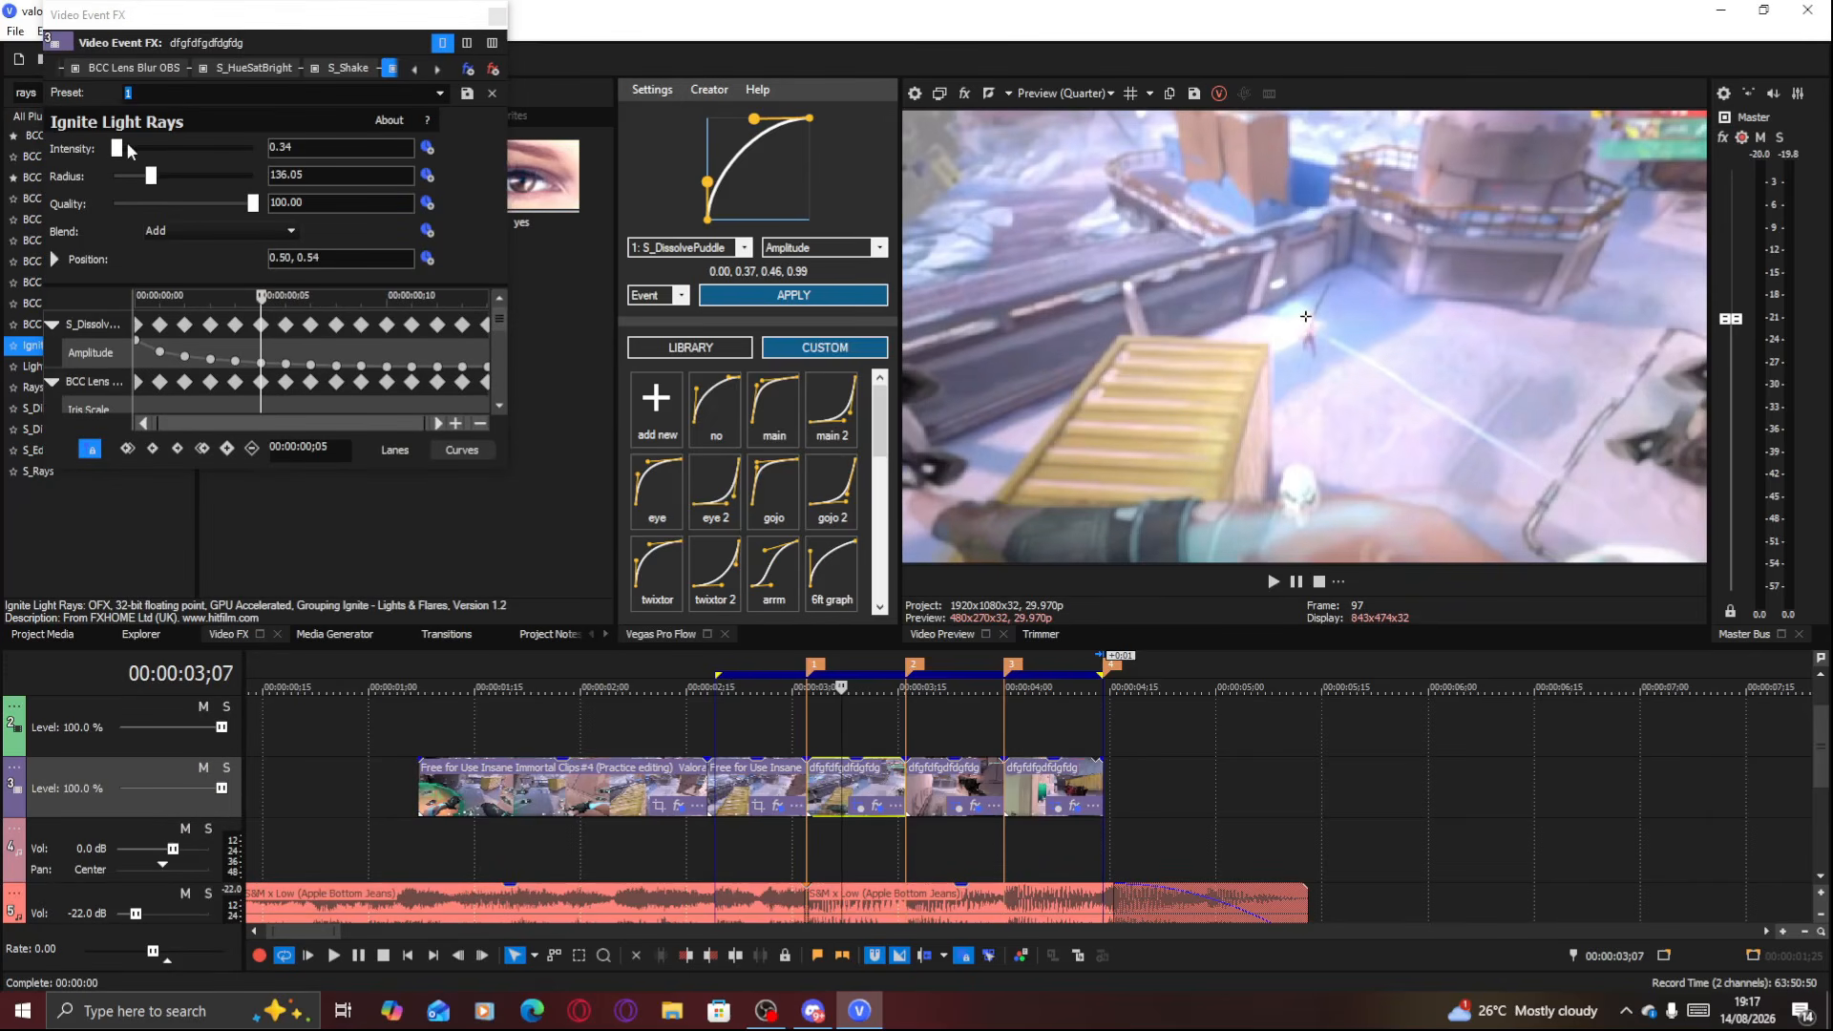
{"action": "left_click_drag", "start_coordinate": [116, 148], "coordinate": [123, 151]}
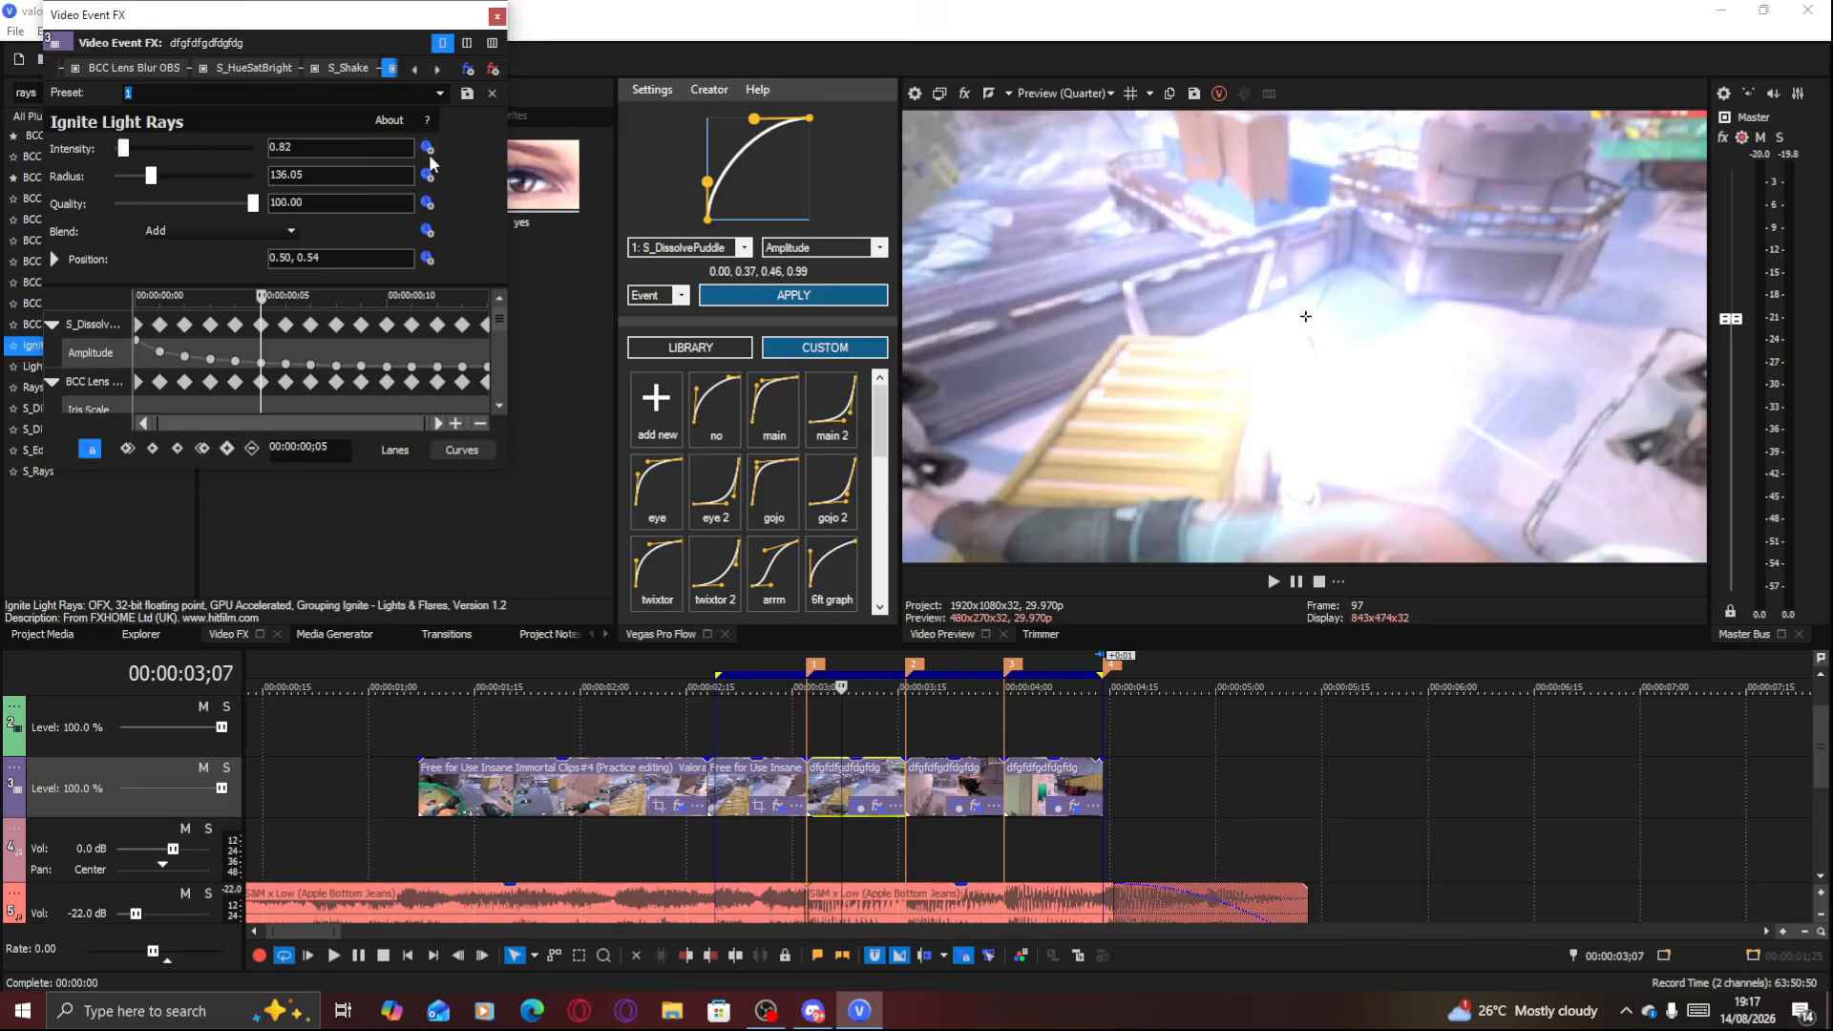
Animate the Ignite Light Rays intensity down to 0.00 with a keyframe at the end of the first nested clip
{"action": "left_click_drag", "start_coordinate": [498, 315], "coordinate": [498, 385]}
{"action": "left_click_drag", "start_coordinate": [381, 373], "coordinate": [464, 377]}
{"action": "left_click_drag", "start_coordinate": [124, 149], "coordinate": [114, 155]}
{"action": "left_click_drag", "start_coordinate": [462, 394], "coordinate": [487, 394]}
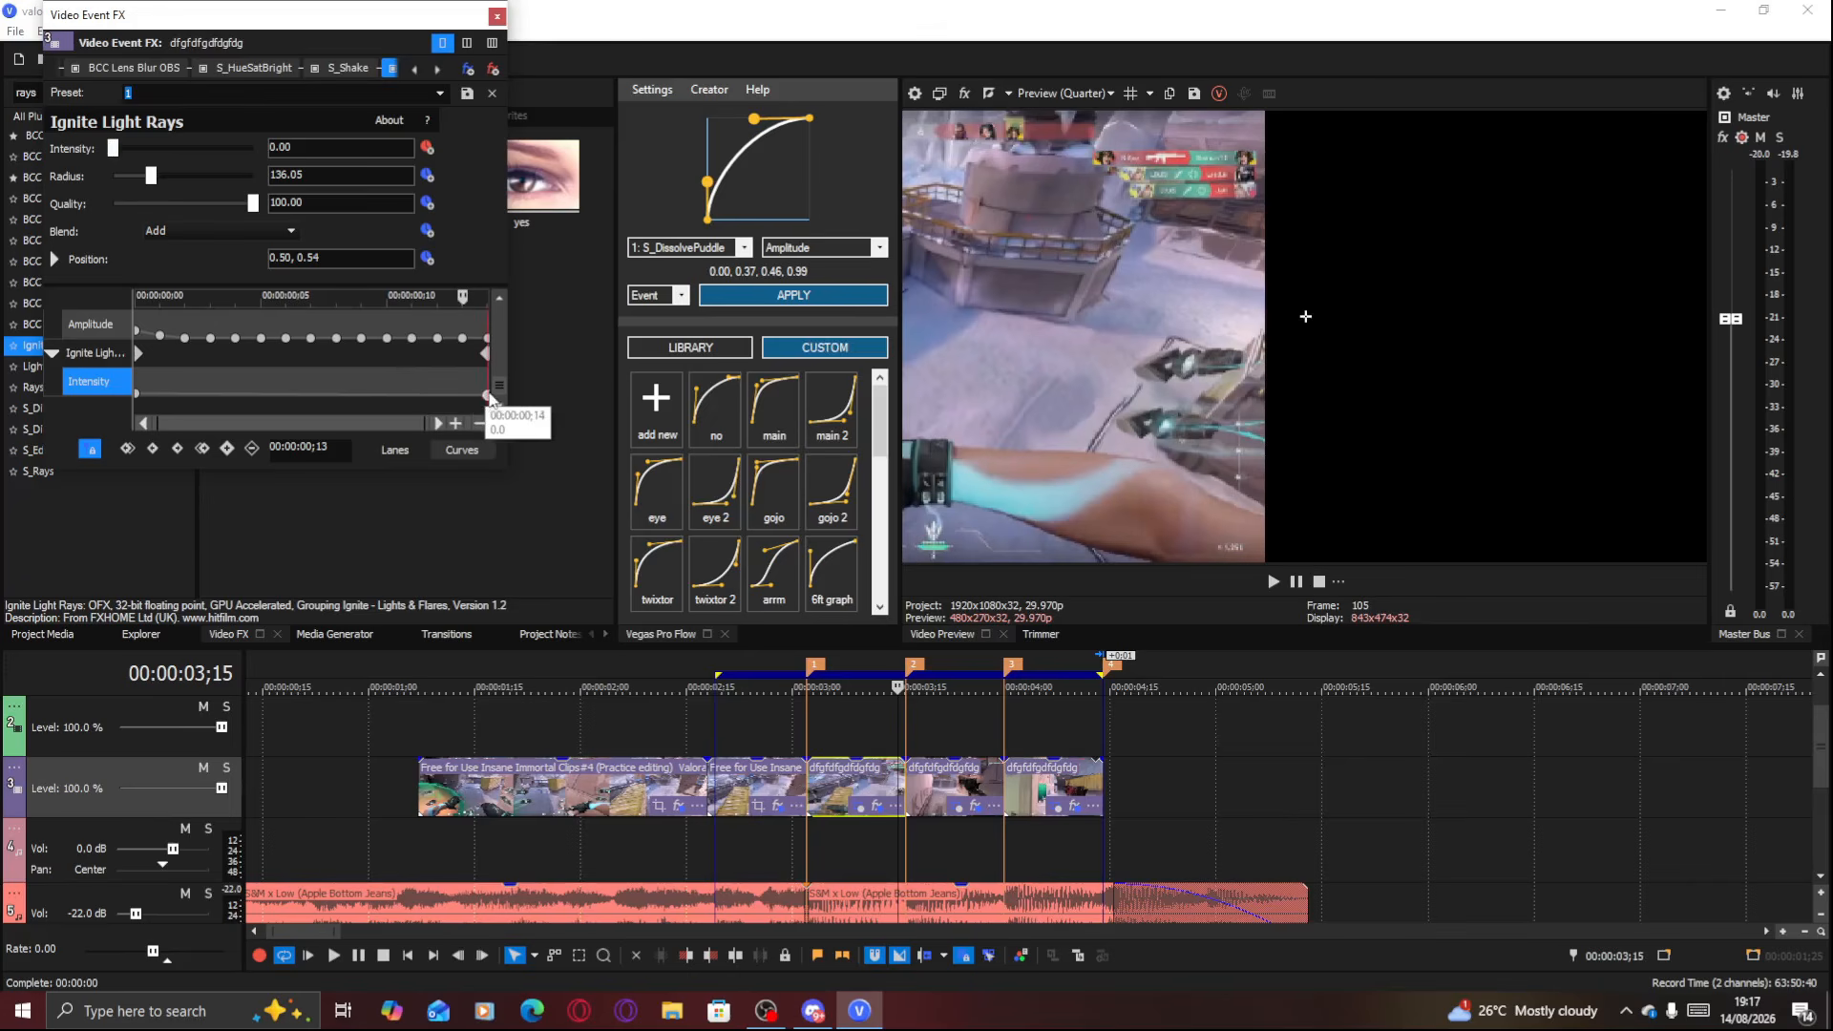
Apply the 0.00, 0.37, 0.46, 0.99 ease curve to the Ignite Light Rays intensity on the first nested clip
{"action": "left_click", "coordinate": [856, 788]}
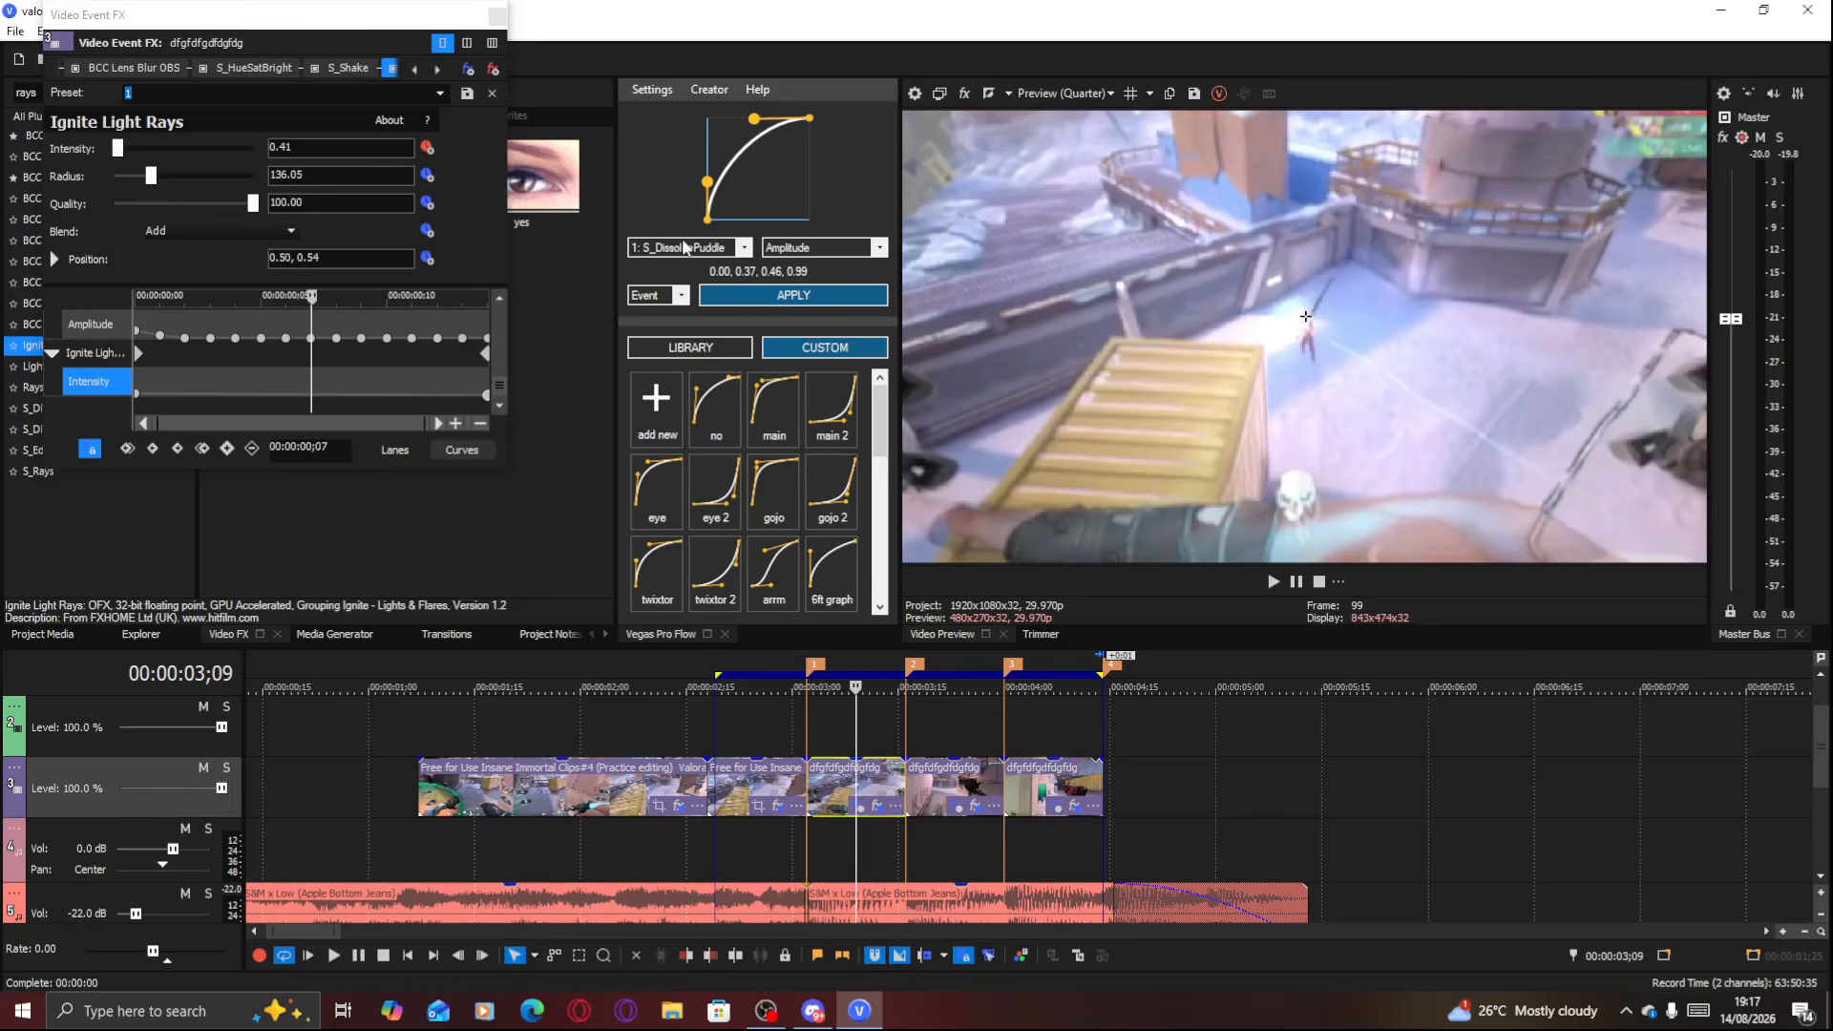
{"action": "left_click", "coordinate": [685, 248]}
{"action": "left_click", "coordinate": [685, 364]}
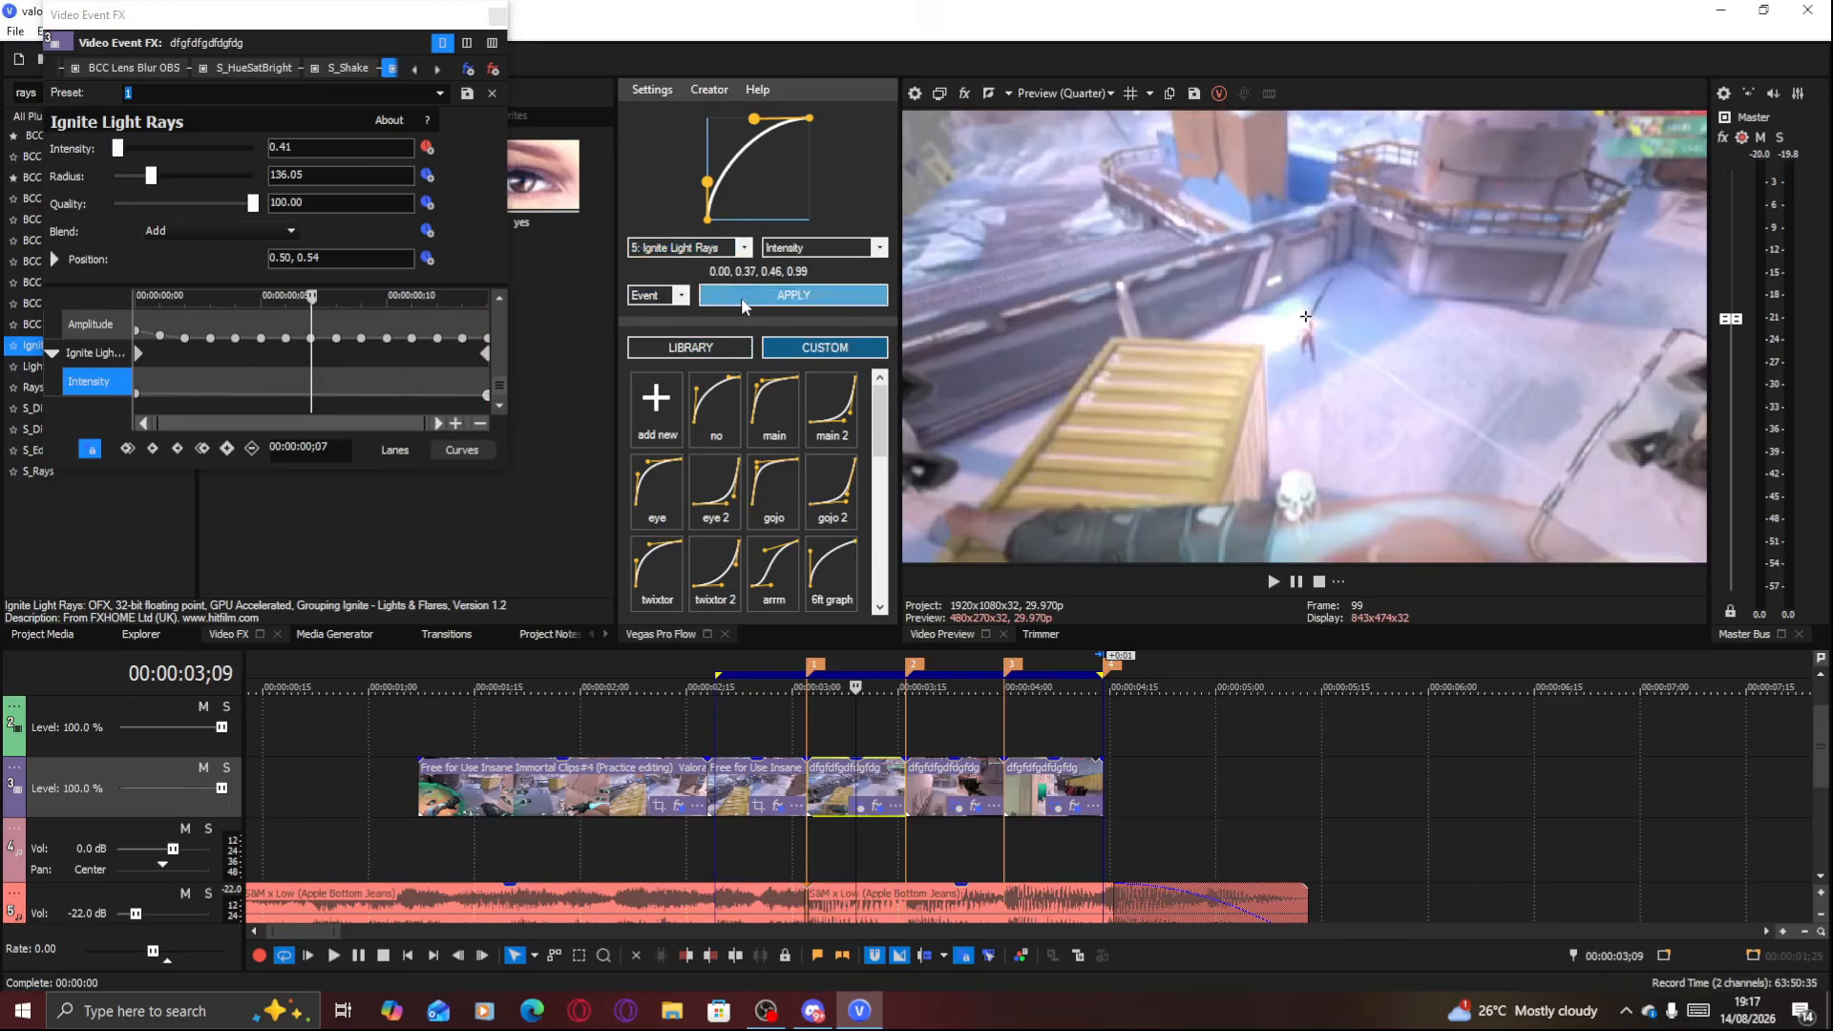
{"action": "left_click", "coordinate": [735, 296]}
{"action": "left_click", "coordinate": [497, 16]}
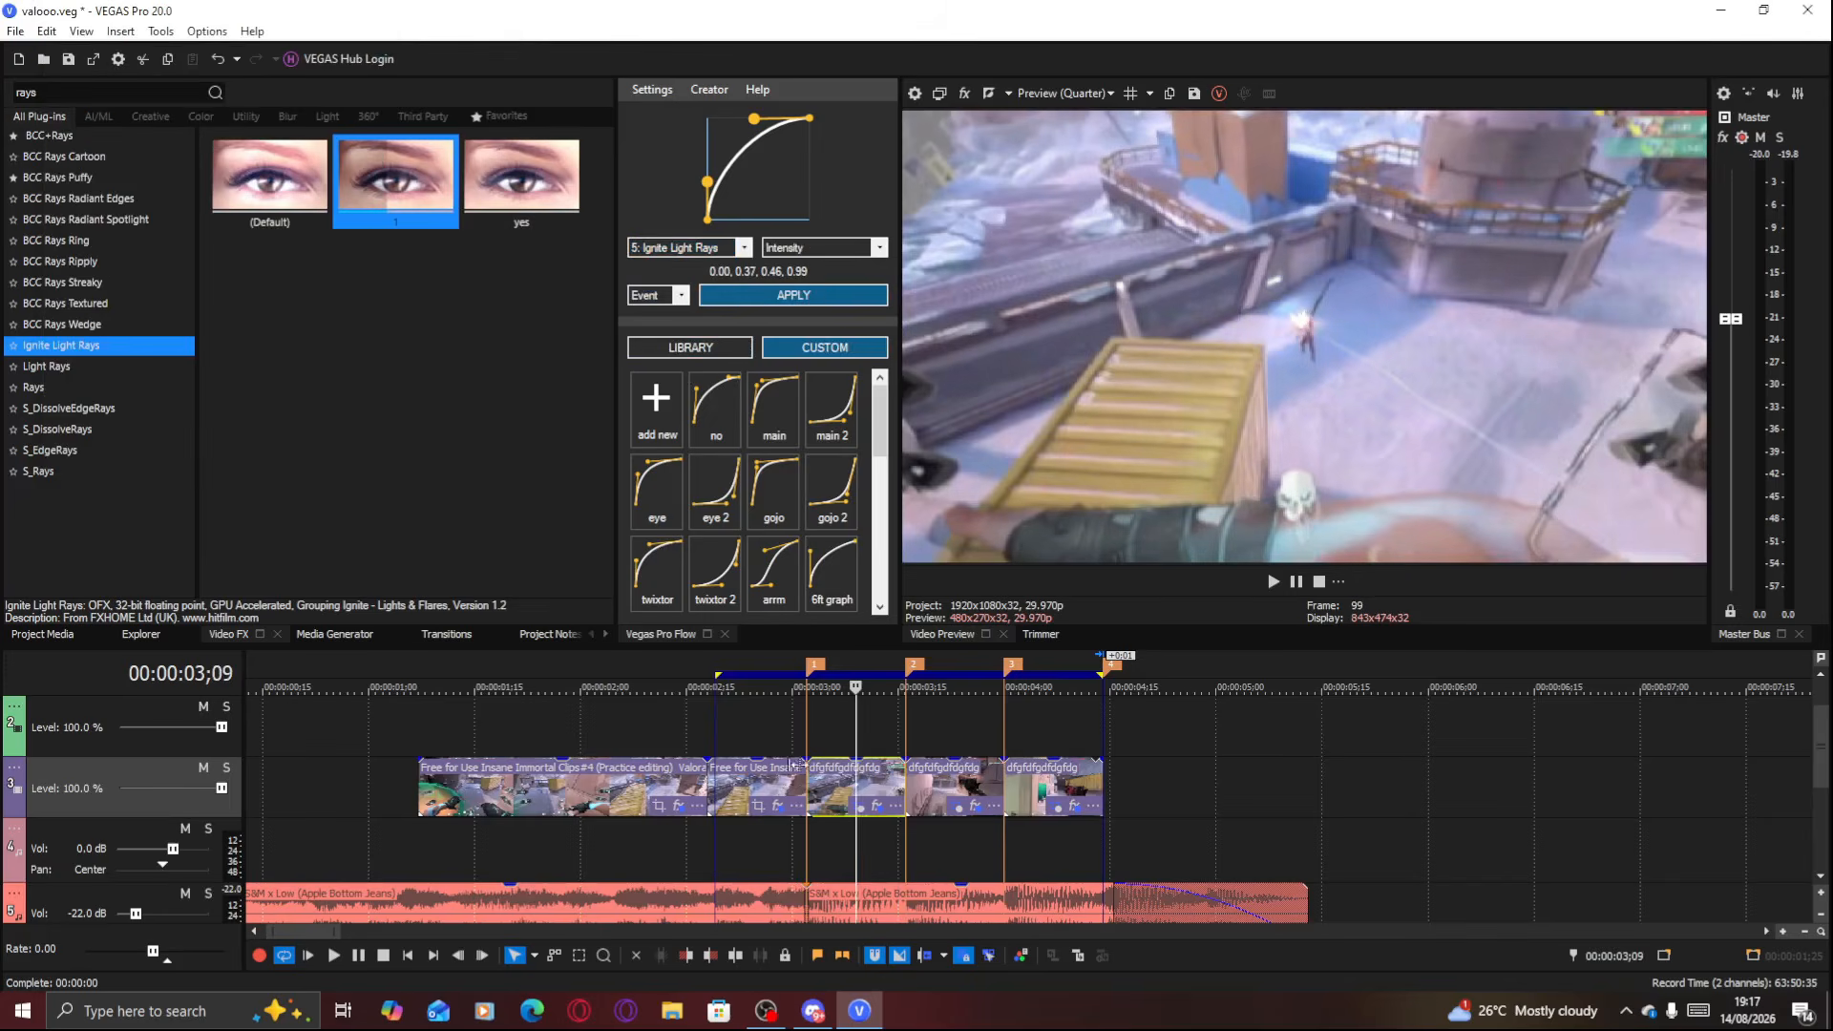
Play back the transition into the first nested clip to check the light rays
{"action": "left_click", "coordinate": [785, 735]}
{"action": "key", "text": "space"}
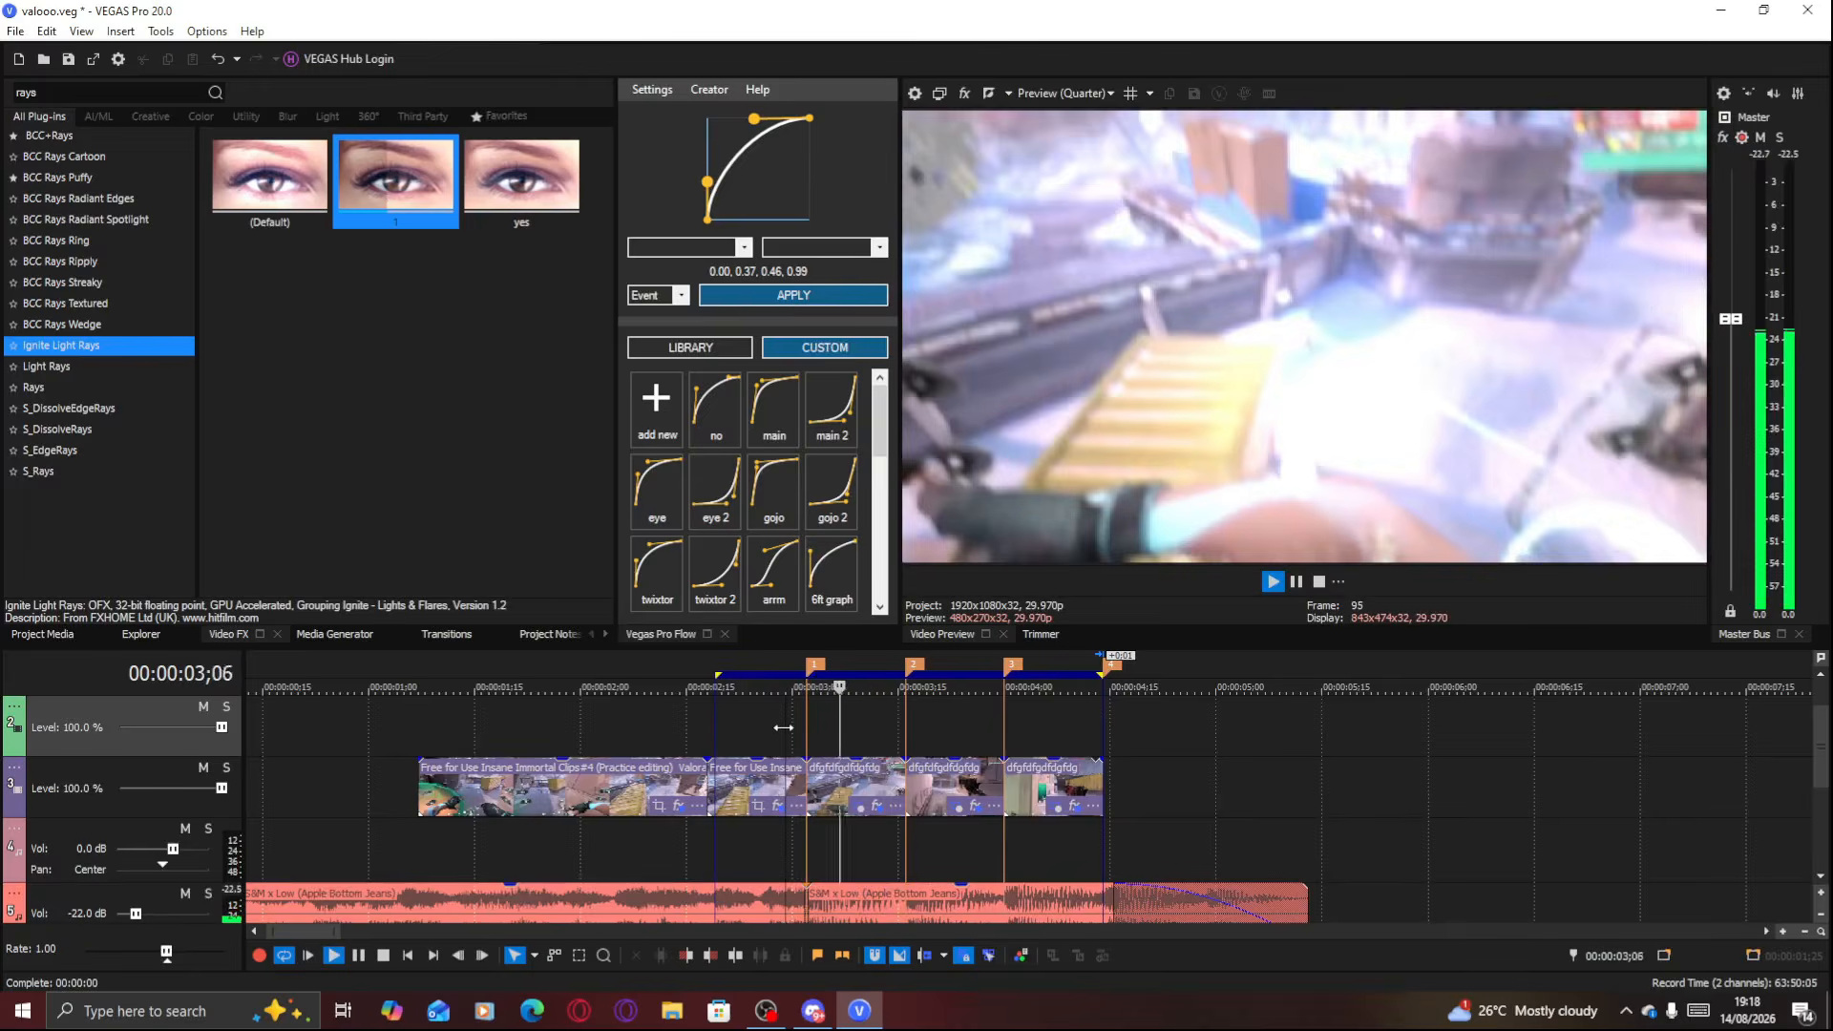
{"action": "key", "text": "space"}
{"action": "key", "text": "space"}
{"action": "key", "text": "space"}
{"action": "key", "text": "space"}
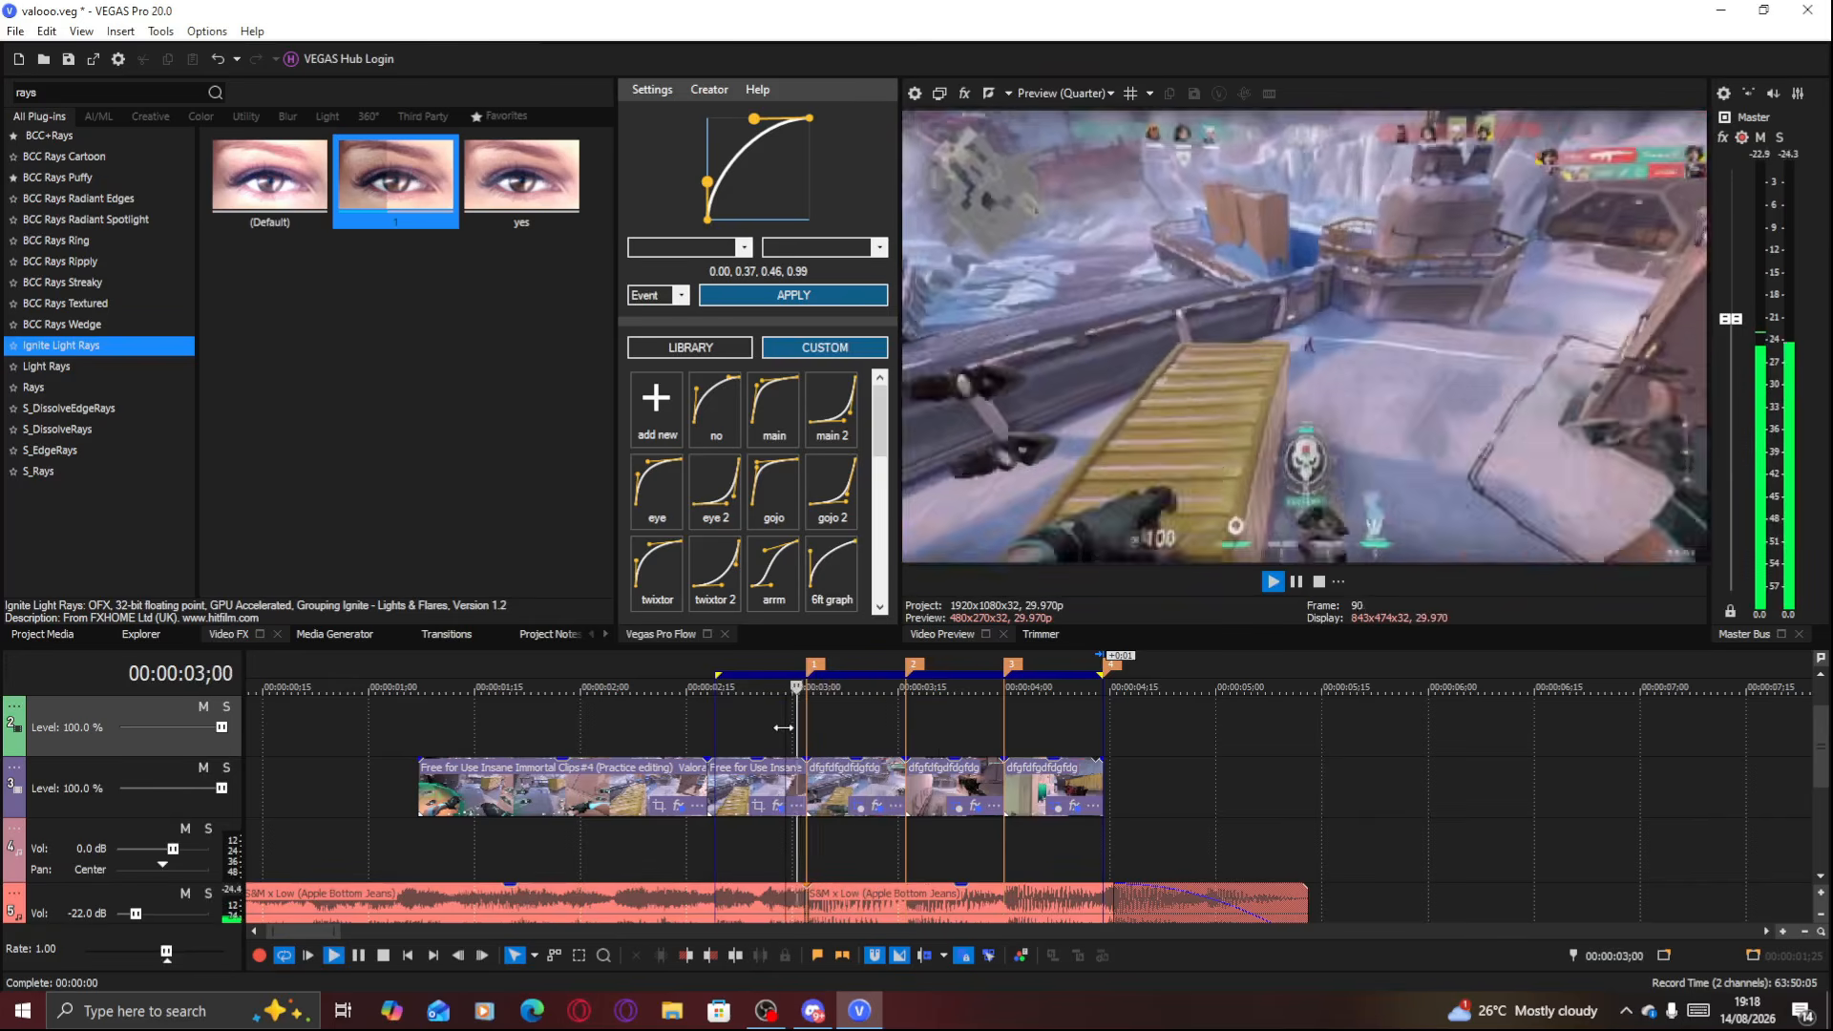
{"action": "key", "text": "space"}
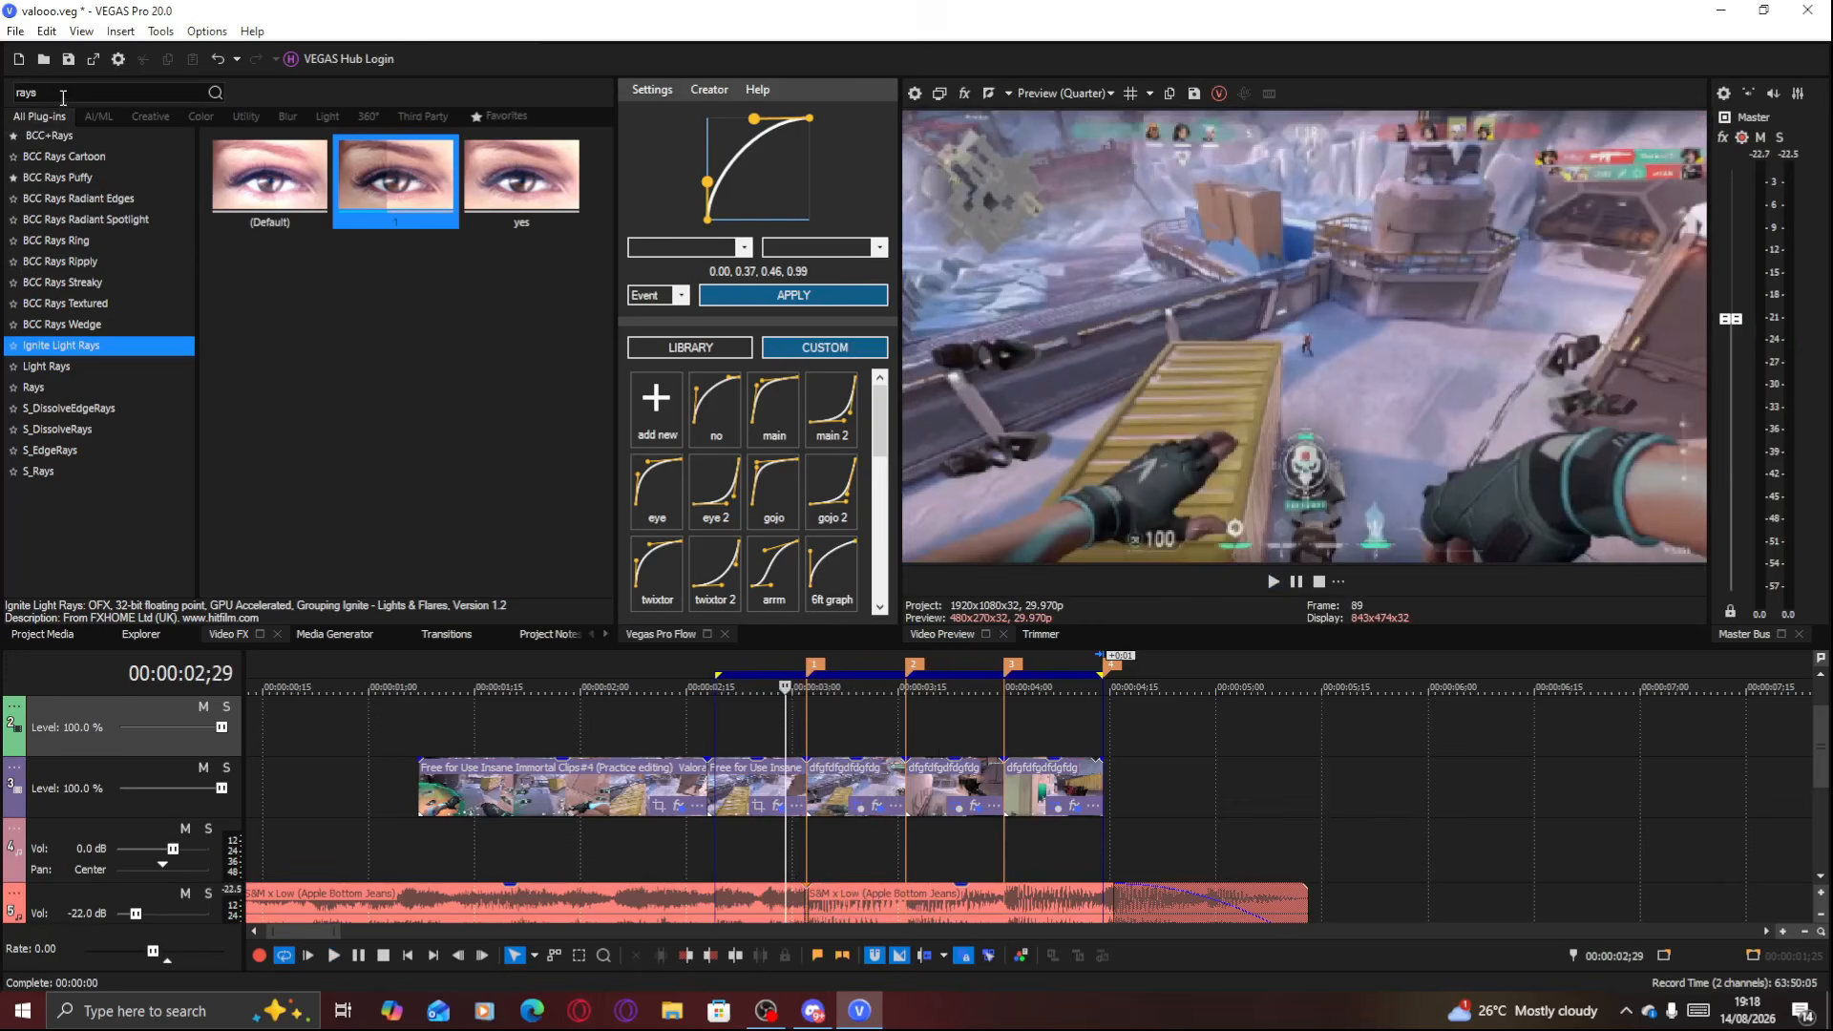
Apply the S_Shake preset smol to the whole gameplay video track and fine-tune its shake settings
{"action": "left_click_drag", "start_coordinate": [61, 94], "coordinate": [3, 92]}
{"action": "type", "text": "shak"}
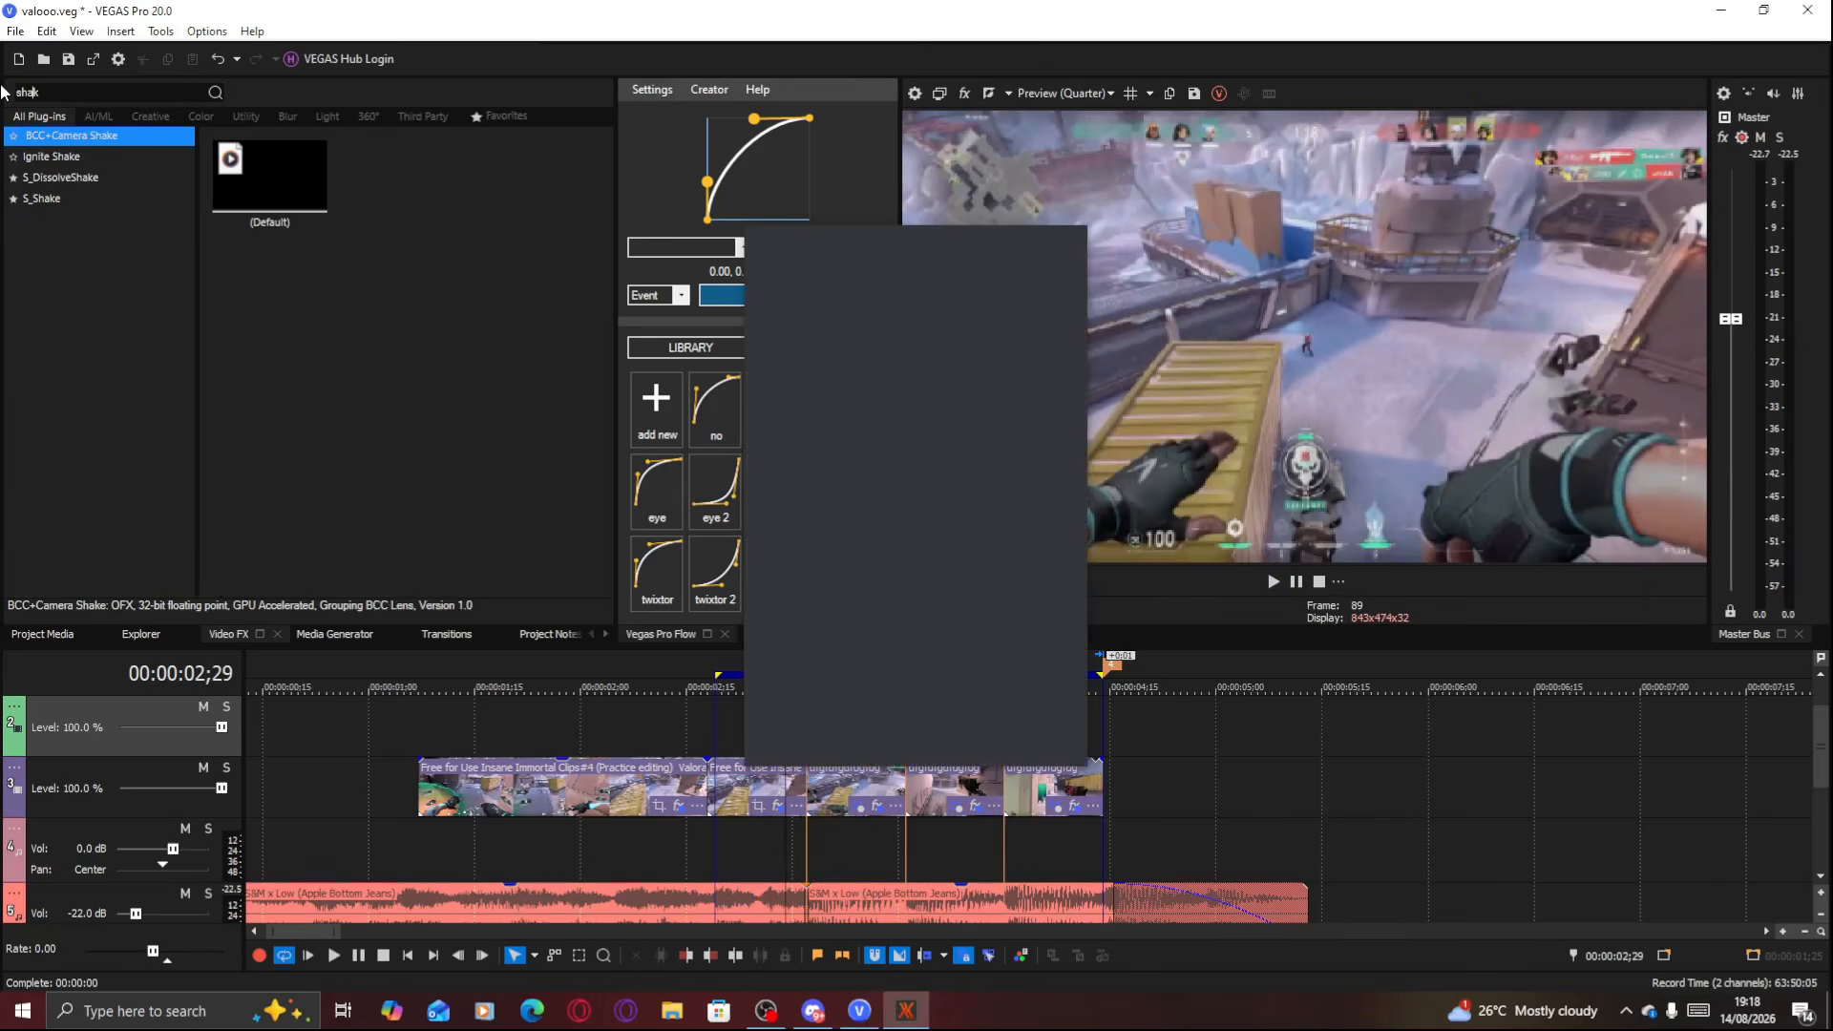
{"action": "left_click", "coordinate": [42, 198]}
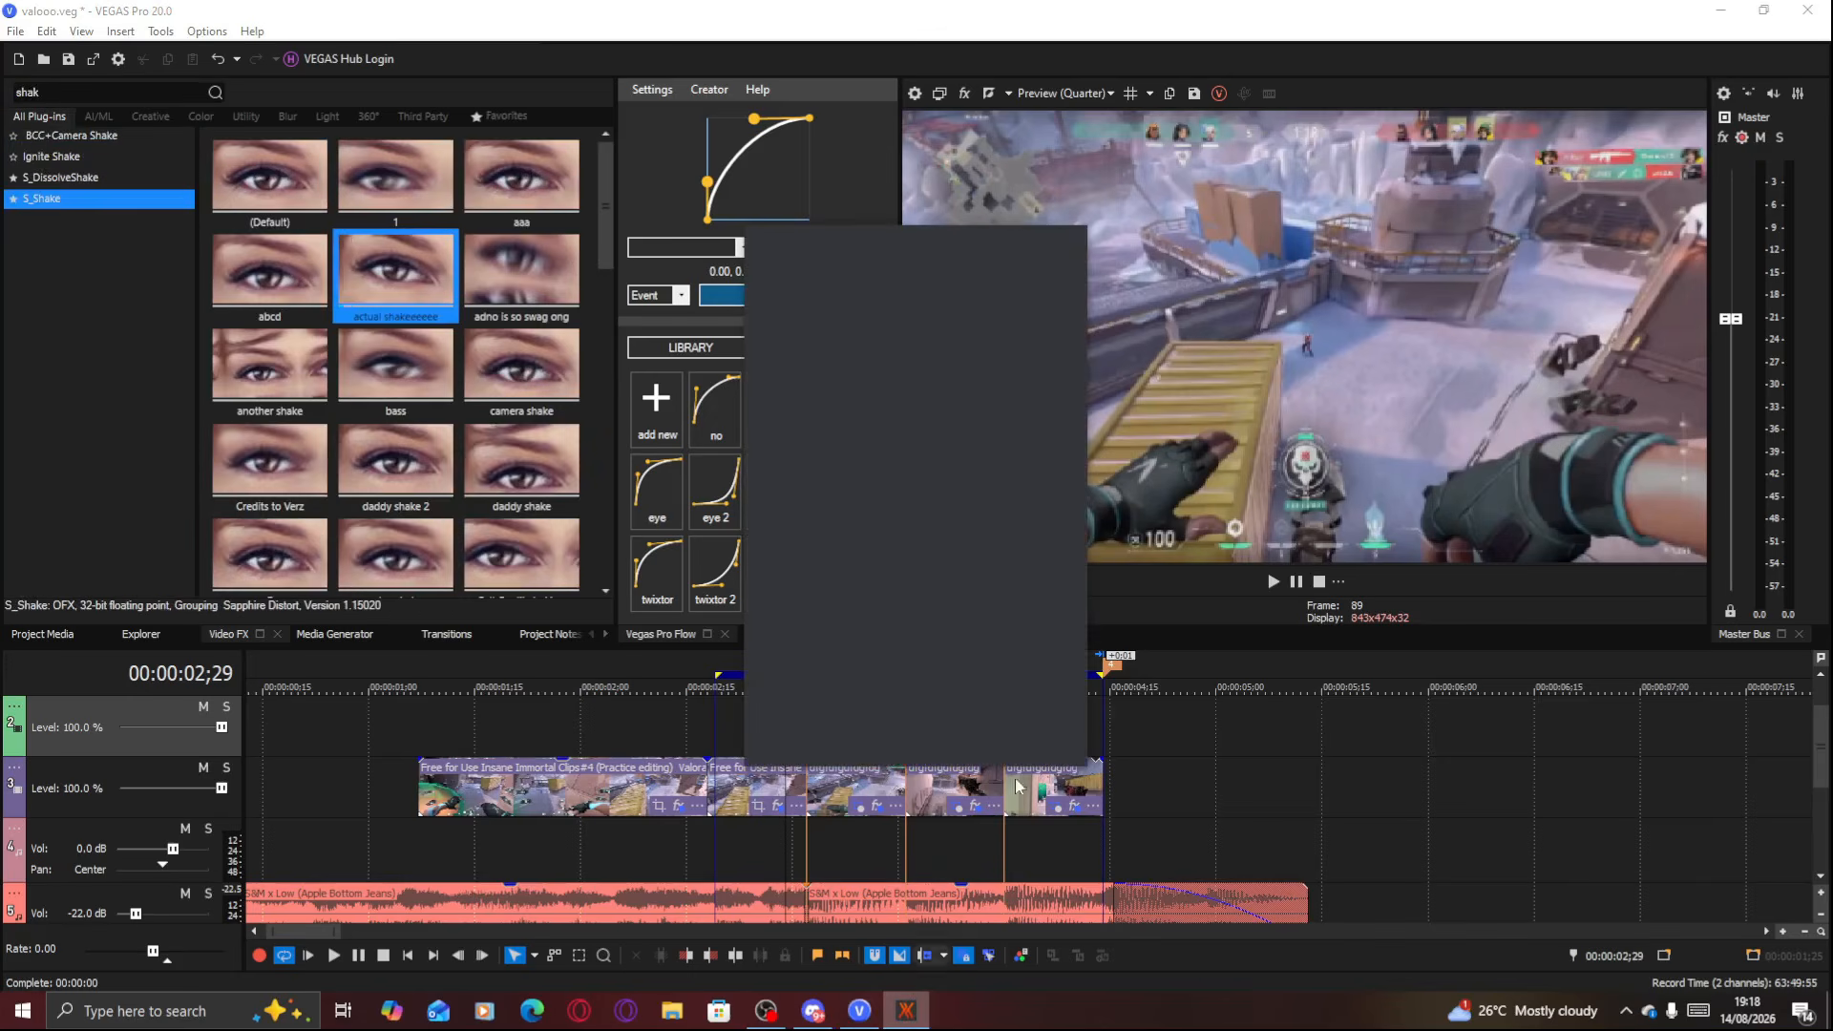
{"action": "left_click", "coordinate": [1073, 242]}
{"action": "left_click_drag", "start_coordinate": [607, 204], "coordinate": [609, 403]}
{"action": "left_click_drag", "start_coordinate": [420, 490], "coordinate": [390, 665]}
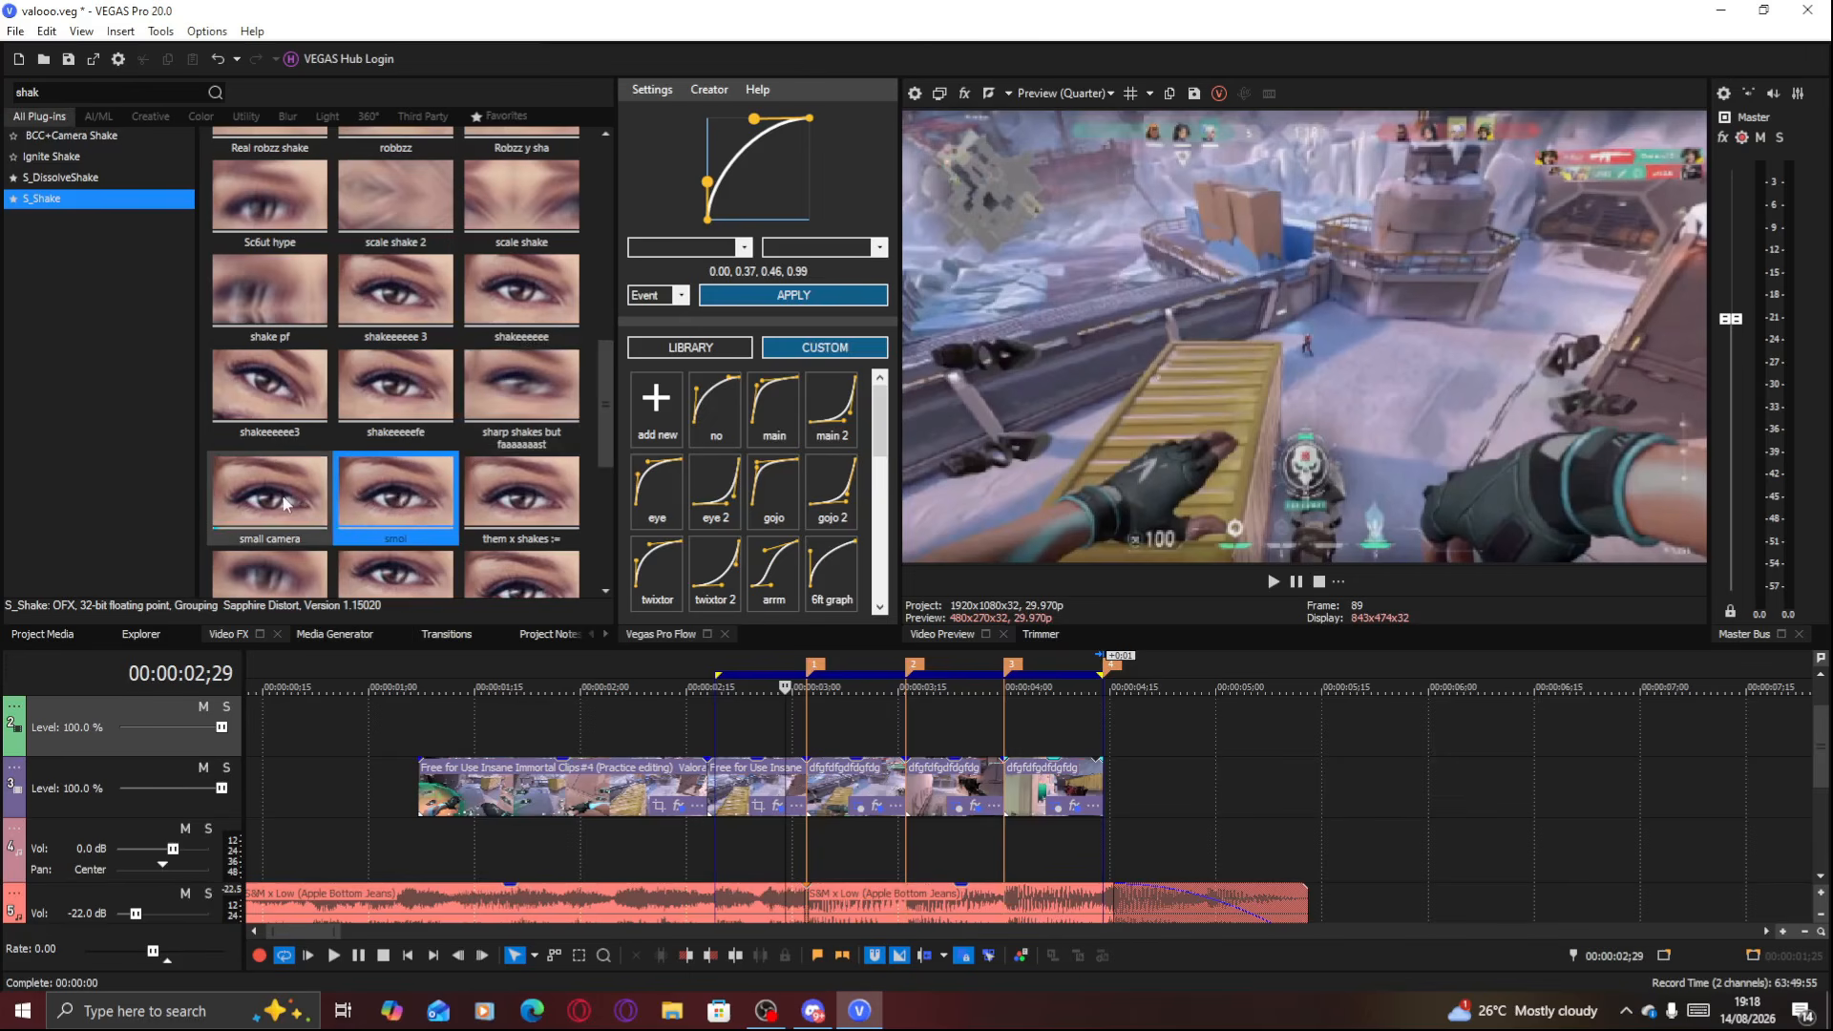
{"action": "left_click_drag", "start_coordinate": [271, 492], "coordinate": [318, 748]}
{"action": "left_click_drag", "start_coordinate": [349, 652], "coordinate": [364, 767]}
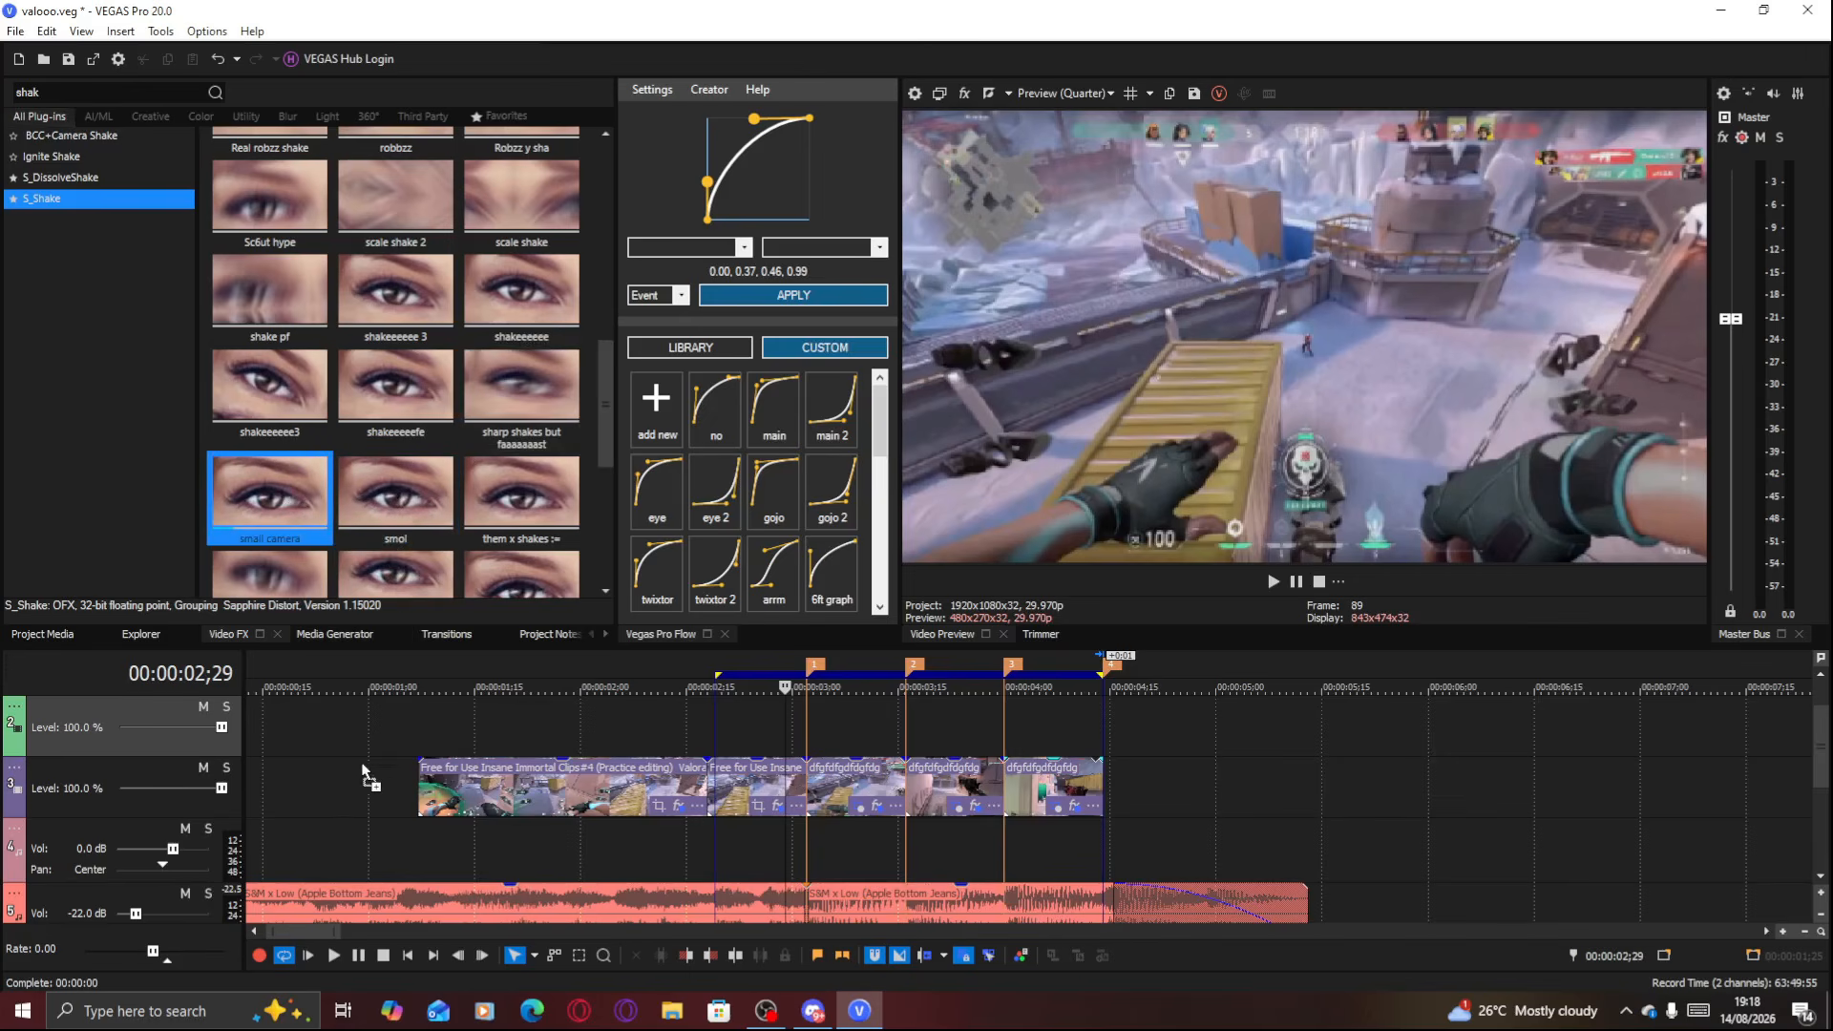
{"action": "left_click_drag", "start_coordinate": [366, 604], "coordinate": [342, 789]}
{"action": "left_click_drag", "start_coordinate": [157, 288], "coordinate": [151, 292]}
{"action": "left_click", "coordinate": [466, 17]}
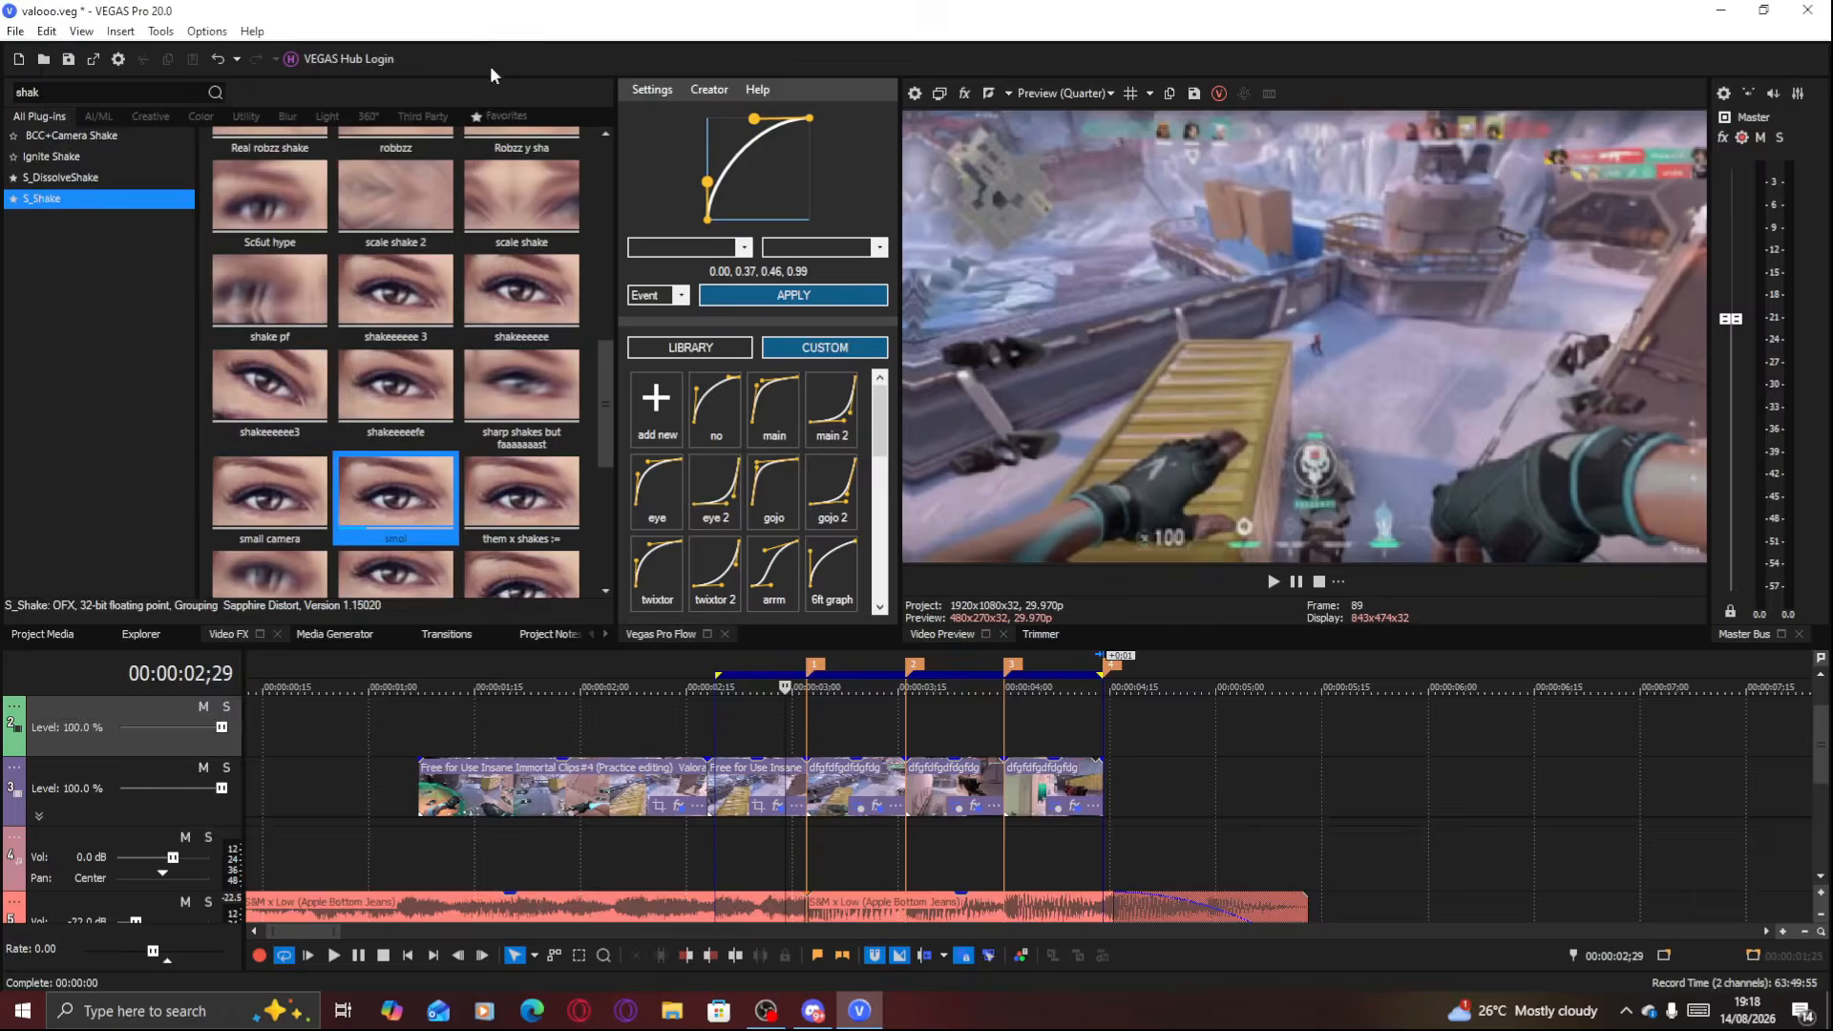
Play and scrub through the montage section to review the track shake, light rays and transitions
{"action": "key", "text": "space"}
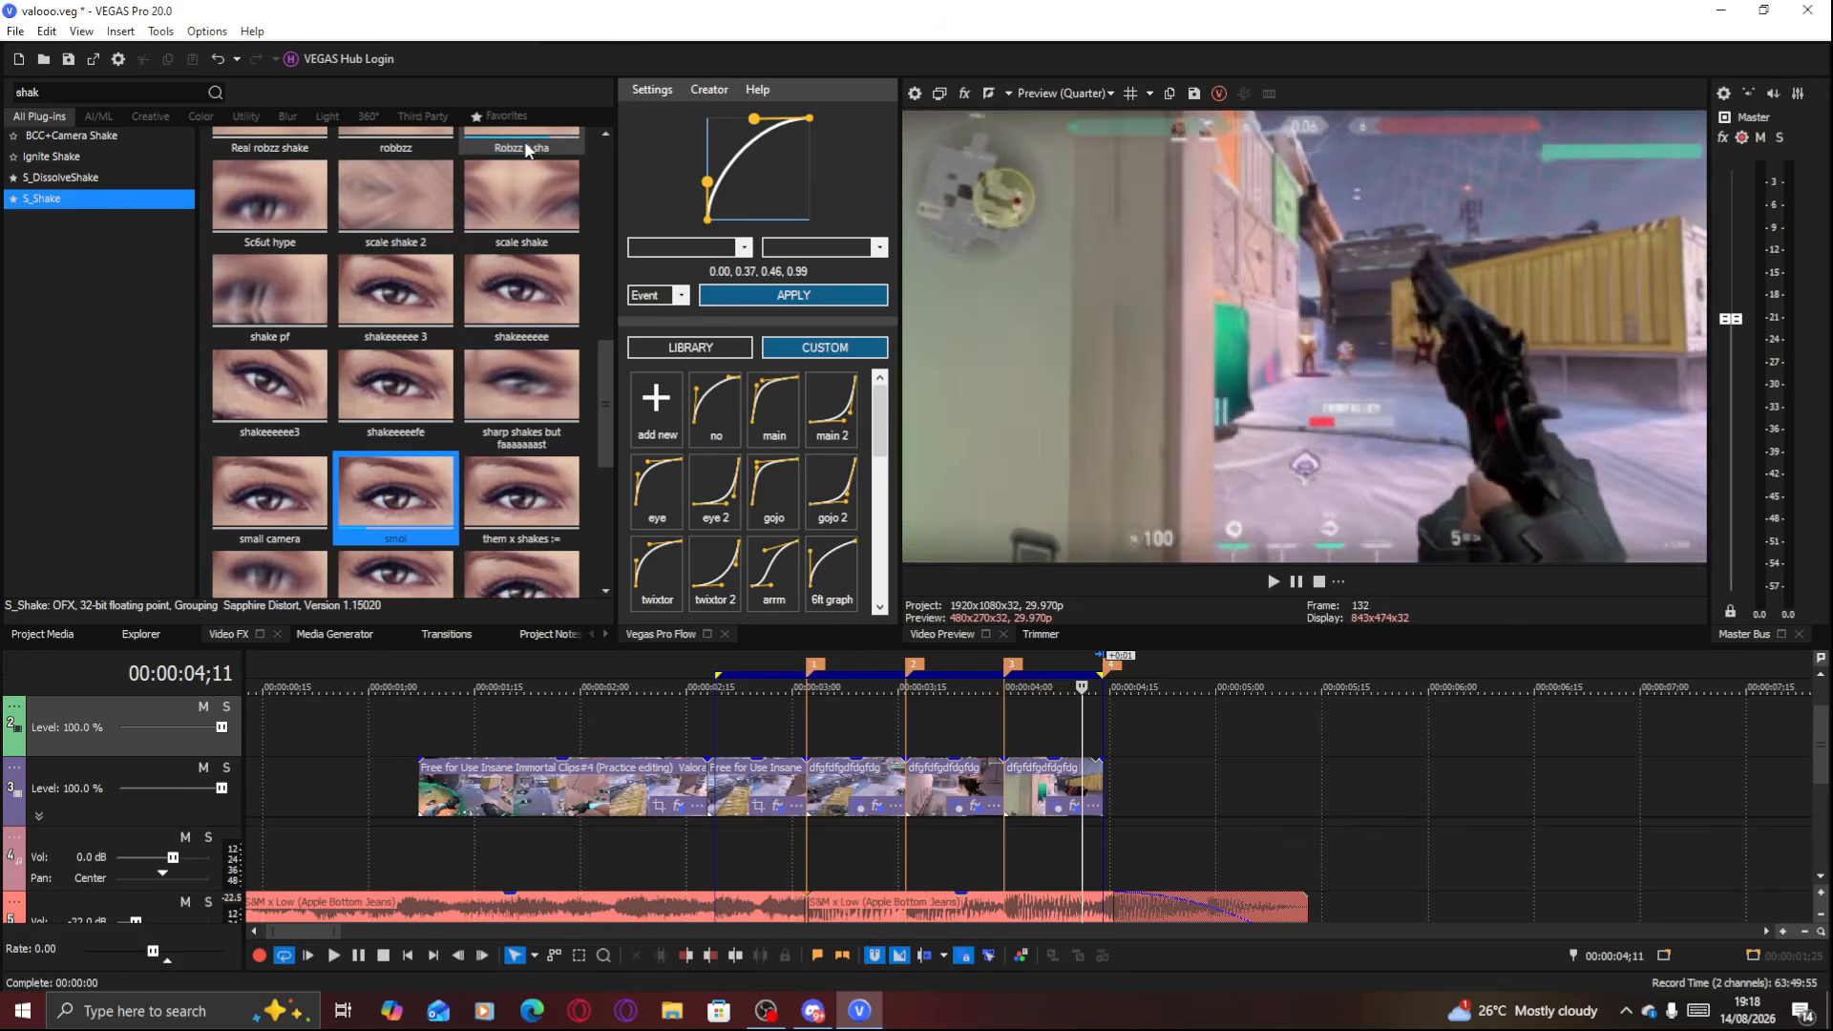
{"action": "key", "text": "space"}
{"action": "key", "text": "space"}
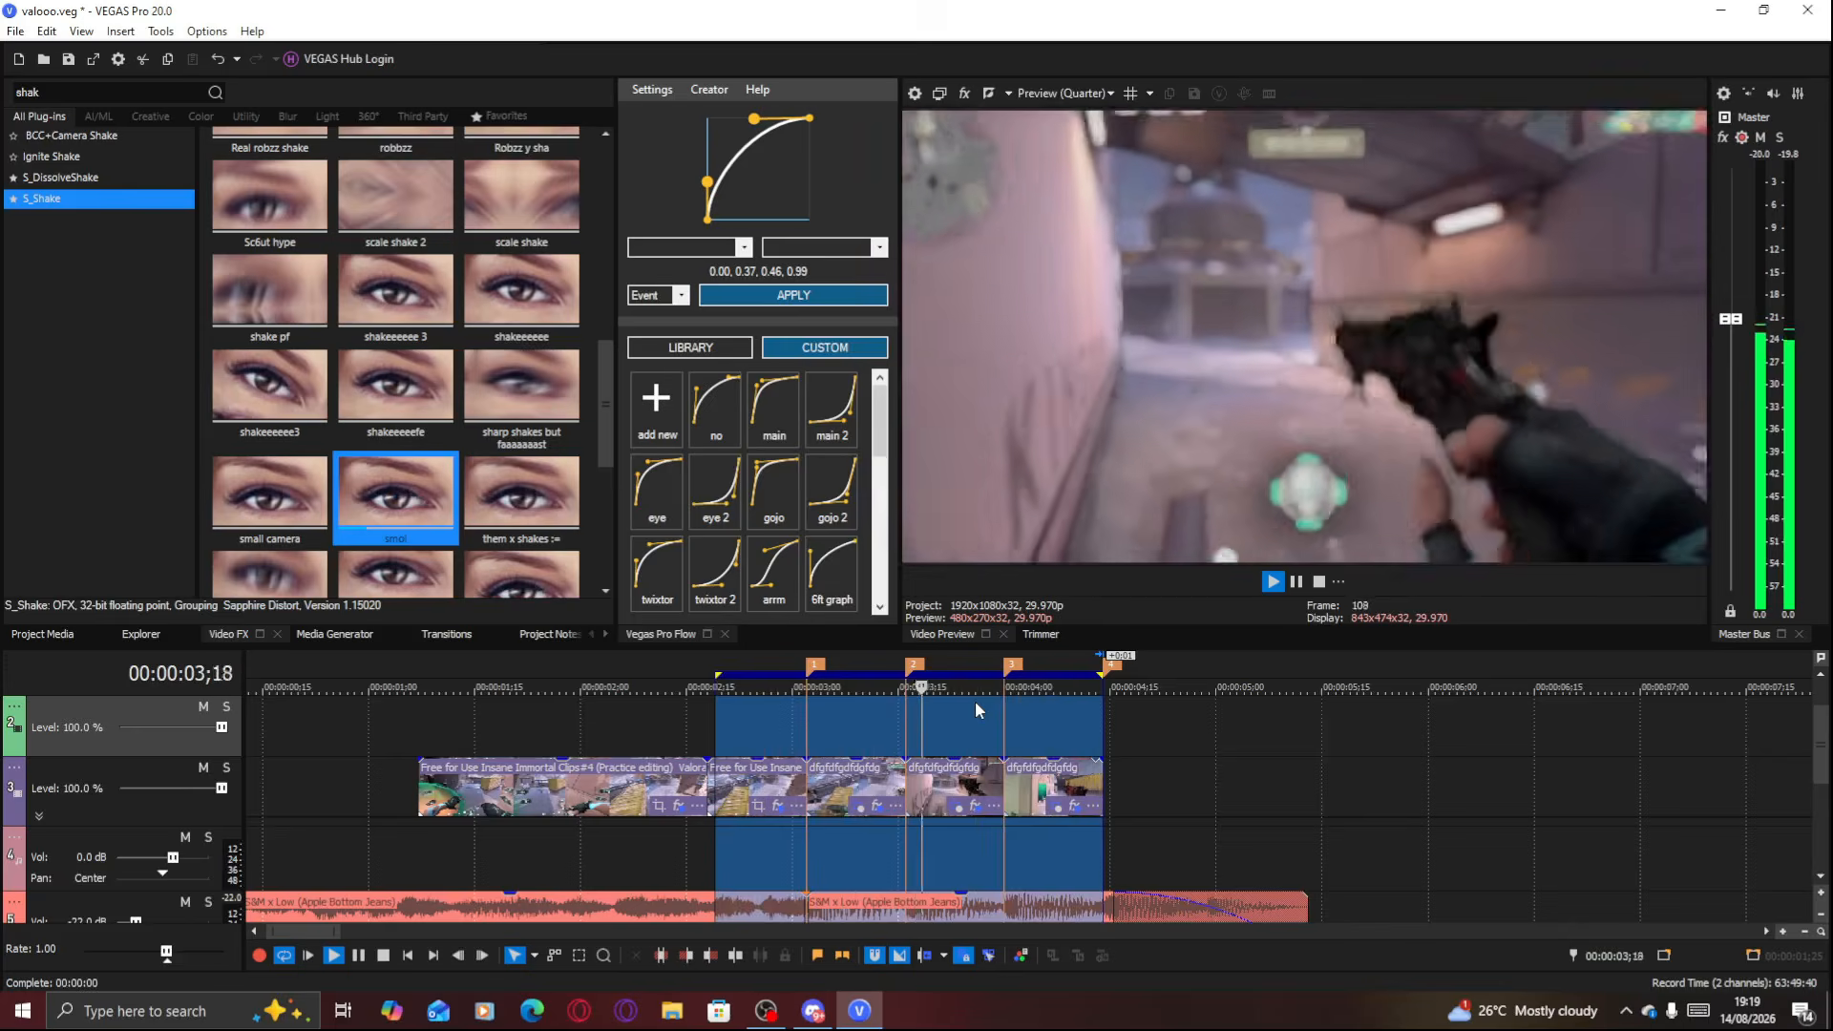
{"action": "key", "text": "space"}
{"action": "left_click", "coordinate": [737, 714]}
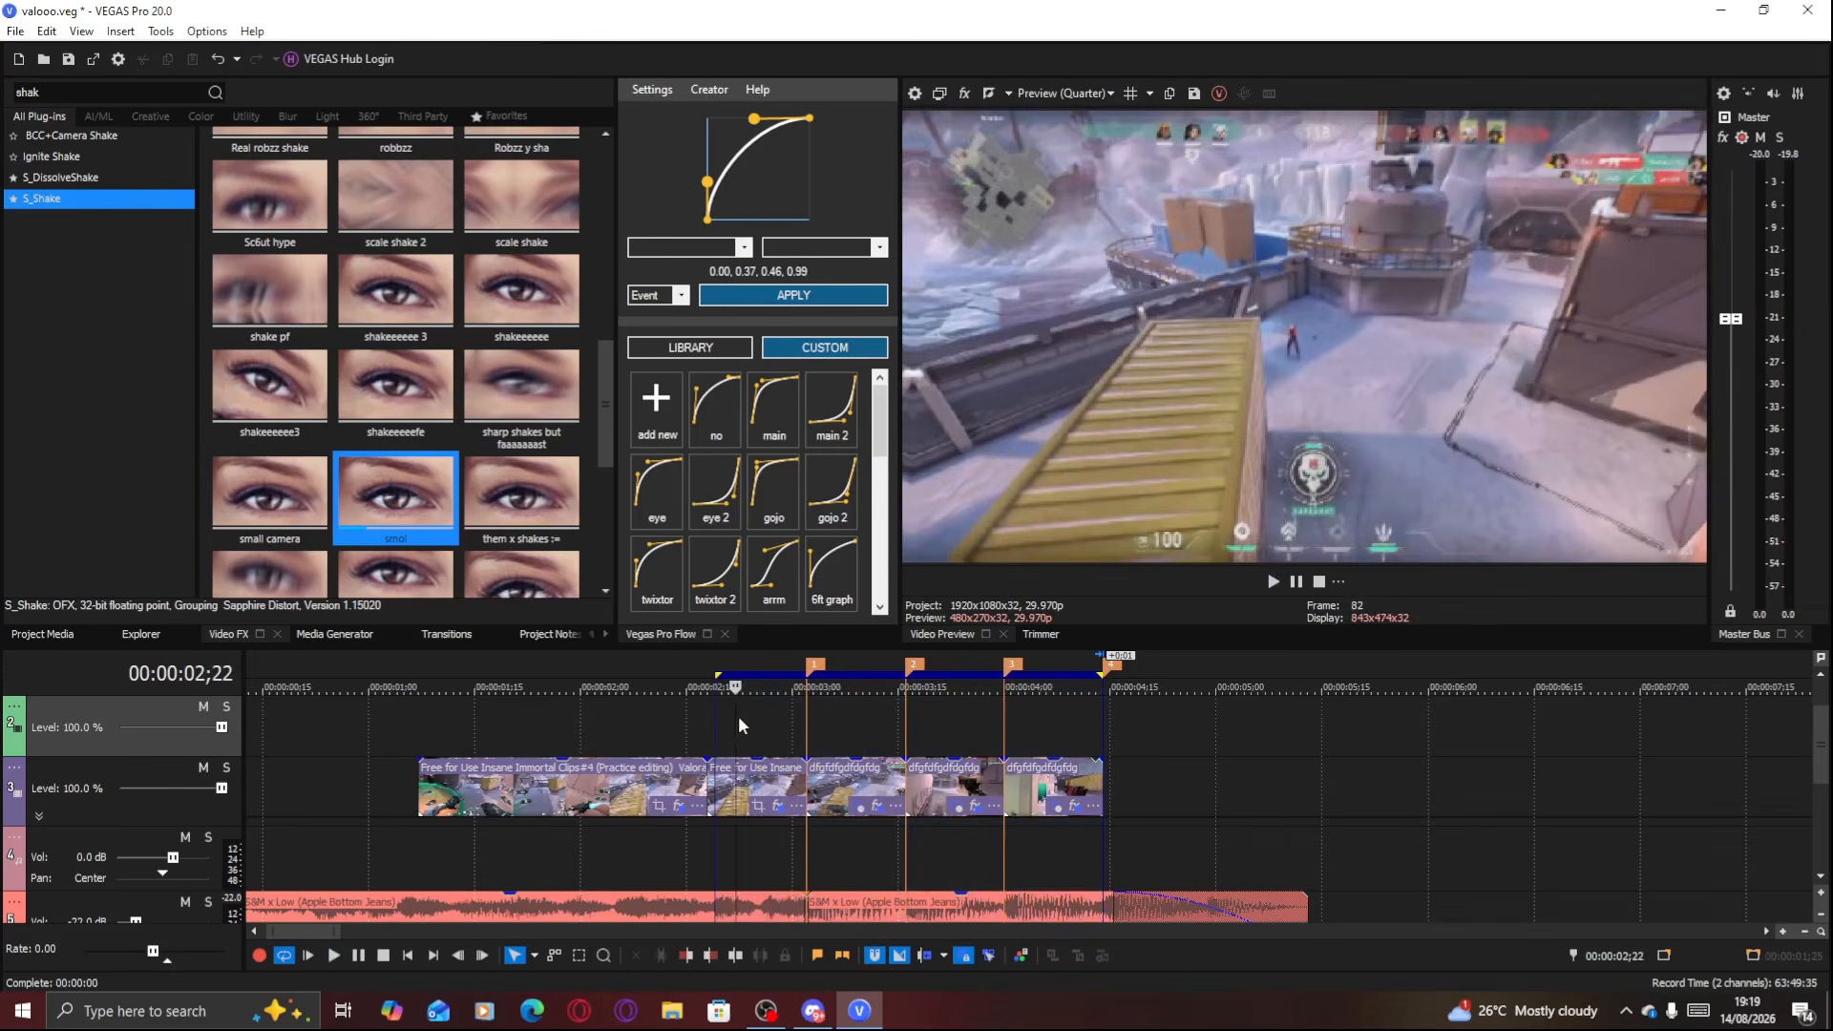
{"action": "left_click", "coordinate": [762, 722]}
{"action": "left_click_drag", "start_coordinate": [819, 724], "coordinate": [941, 697]}
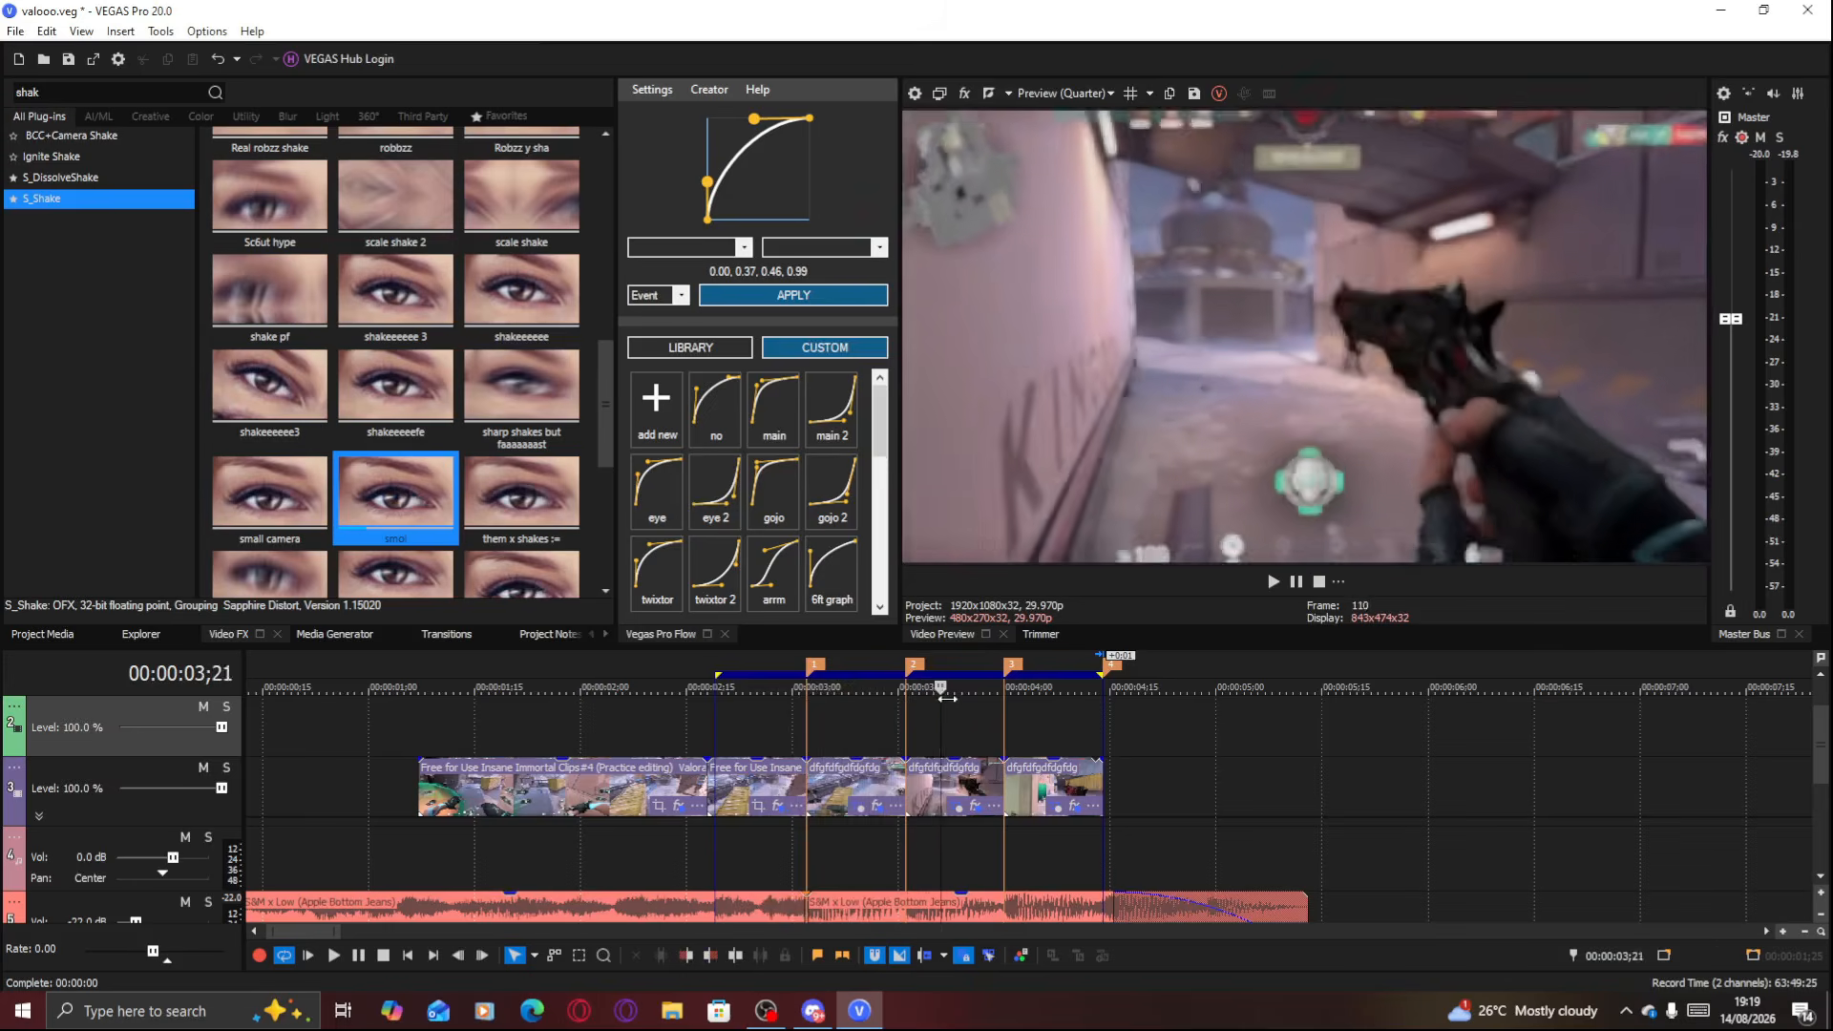
{"action": "left_click_drag", "start_coordinate": [1086, 730], "coordinate": [747, 746]}
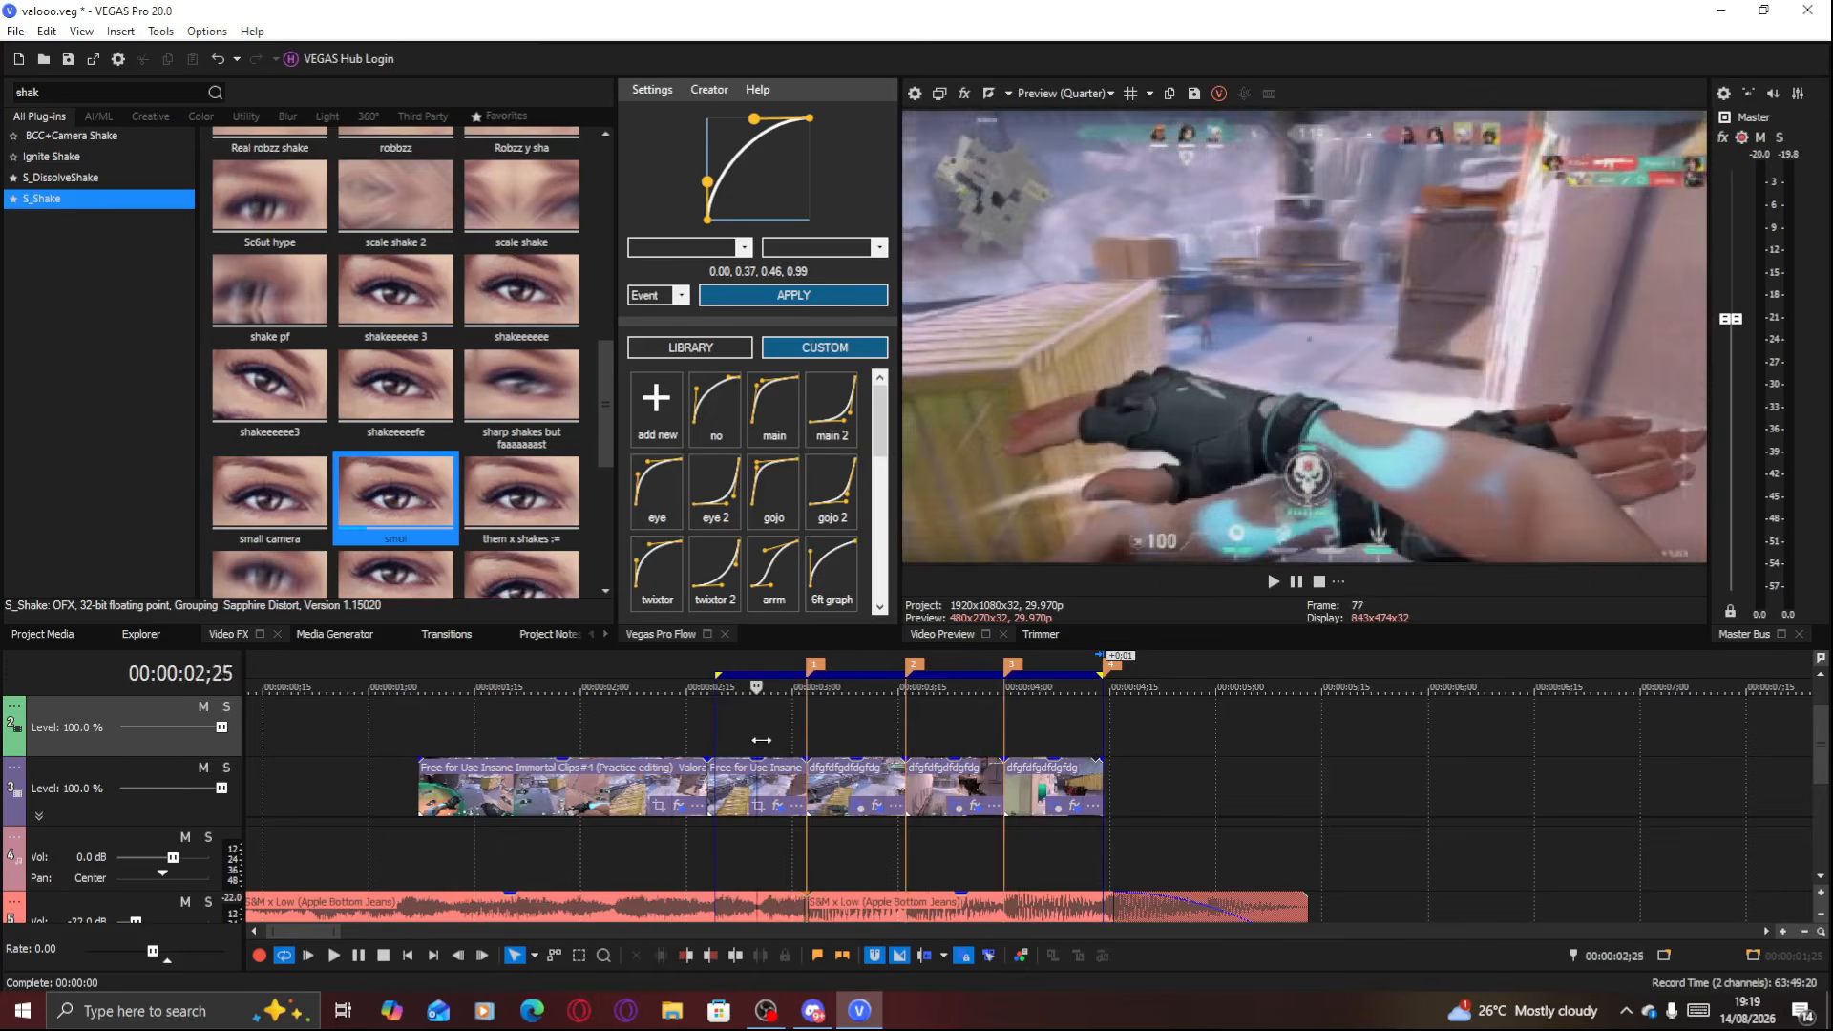
{"action": "left_click_drag", "start_coordinate": [877, 740], "coordinate": [957, 752]}
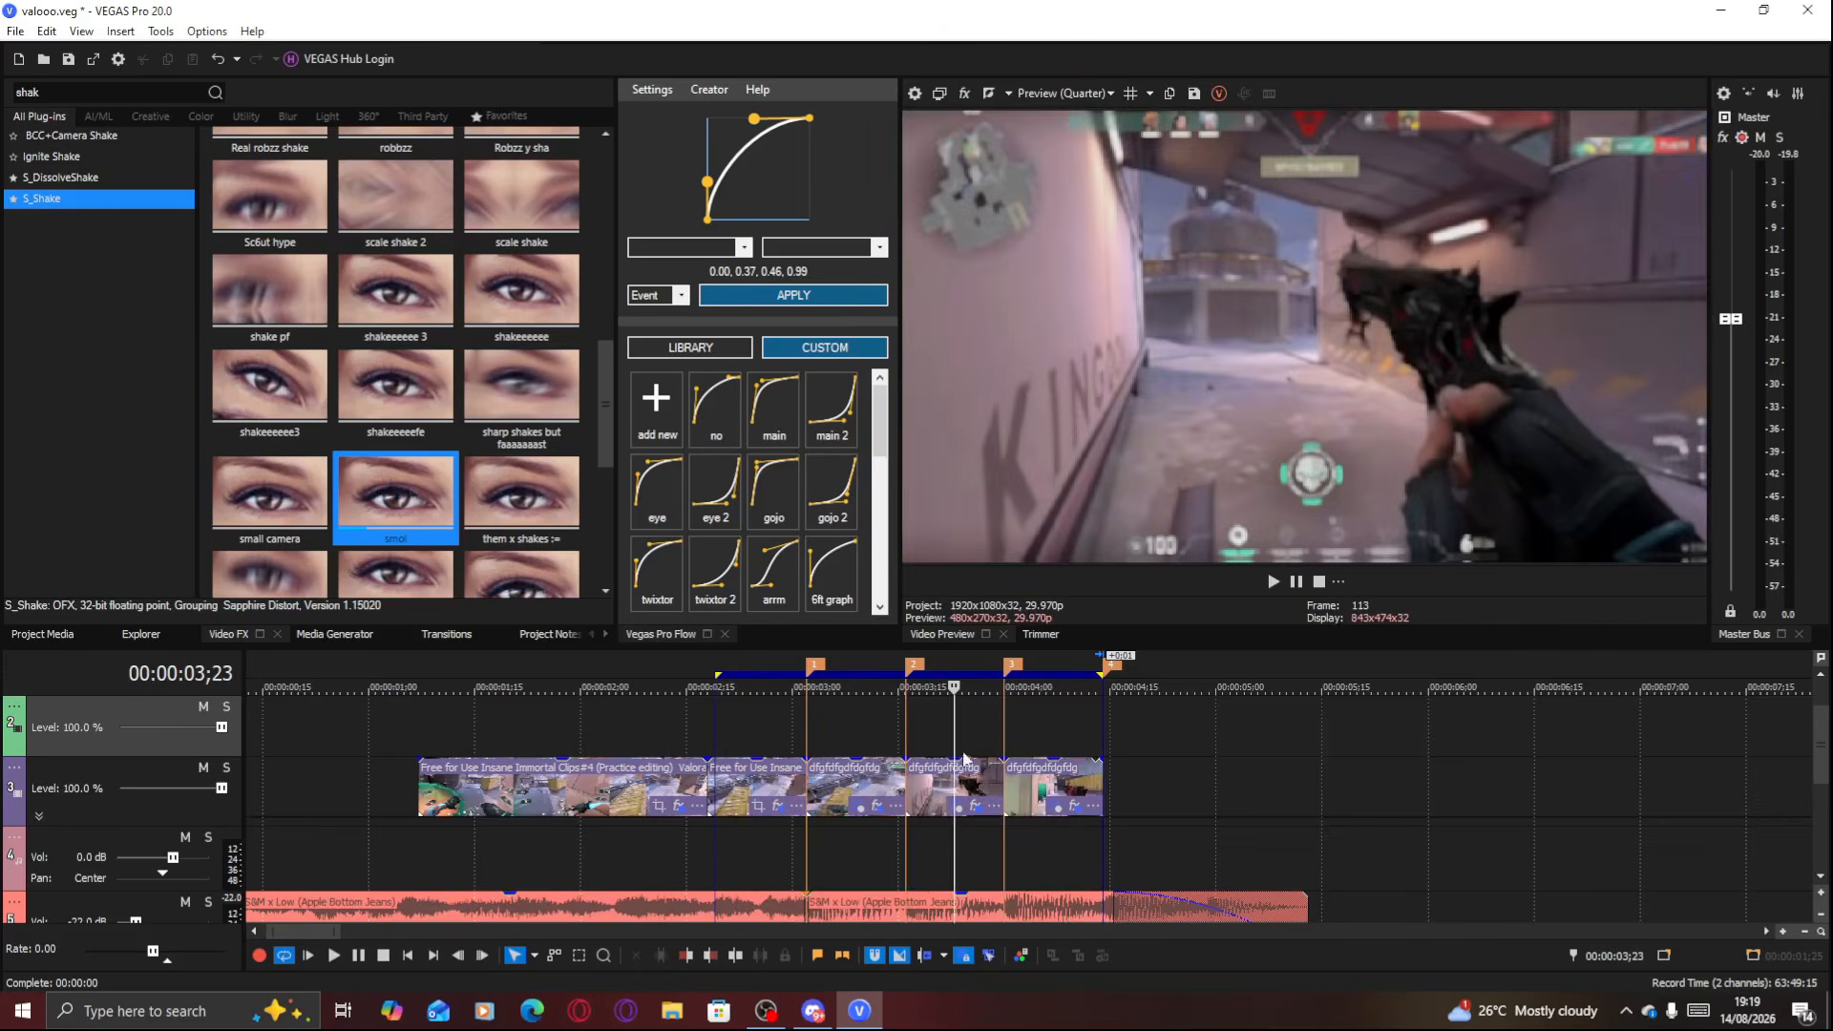
Copy the last nested clip and paste it at marker 3 on the empty video track above
{"action": "left_click", "coordinate": [1026, 802]}
{"action": "key", "text": "ctrl+c"}
{"action": "left_click", "coordinate": [1013, 740]}
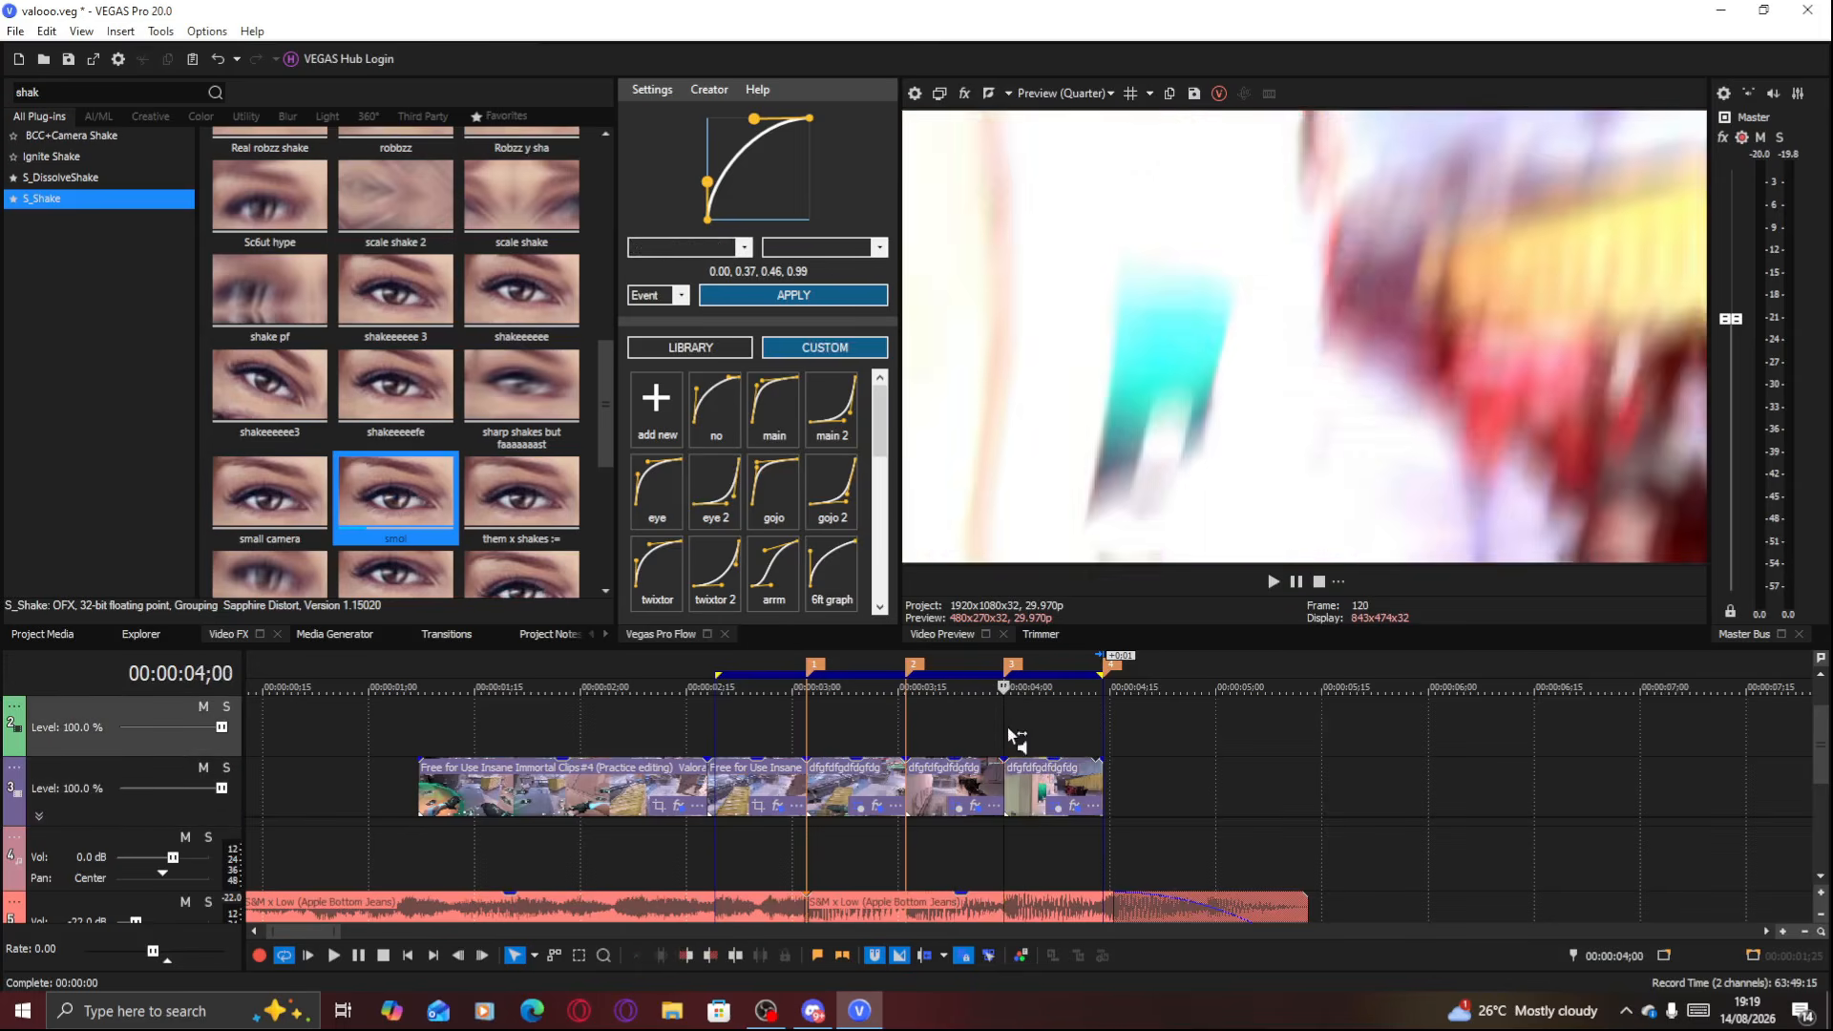
{"action": "key", "text": "ctrl+v"}
{"action": "left_click", "coordinate": [1040, 735]}
{"action": "left_click", "coordinate": [1056, 747]}
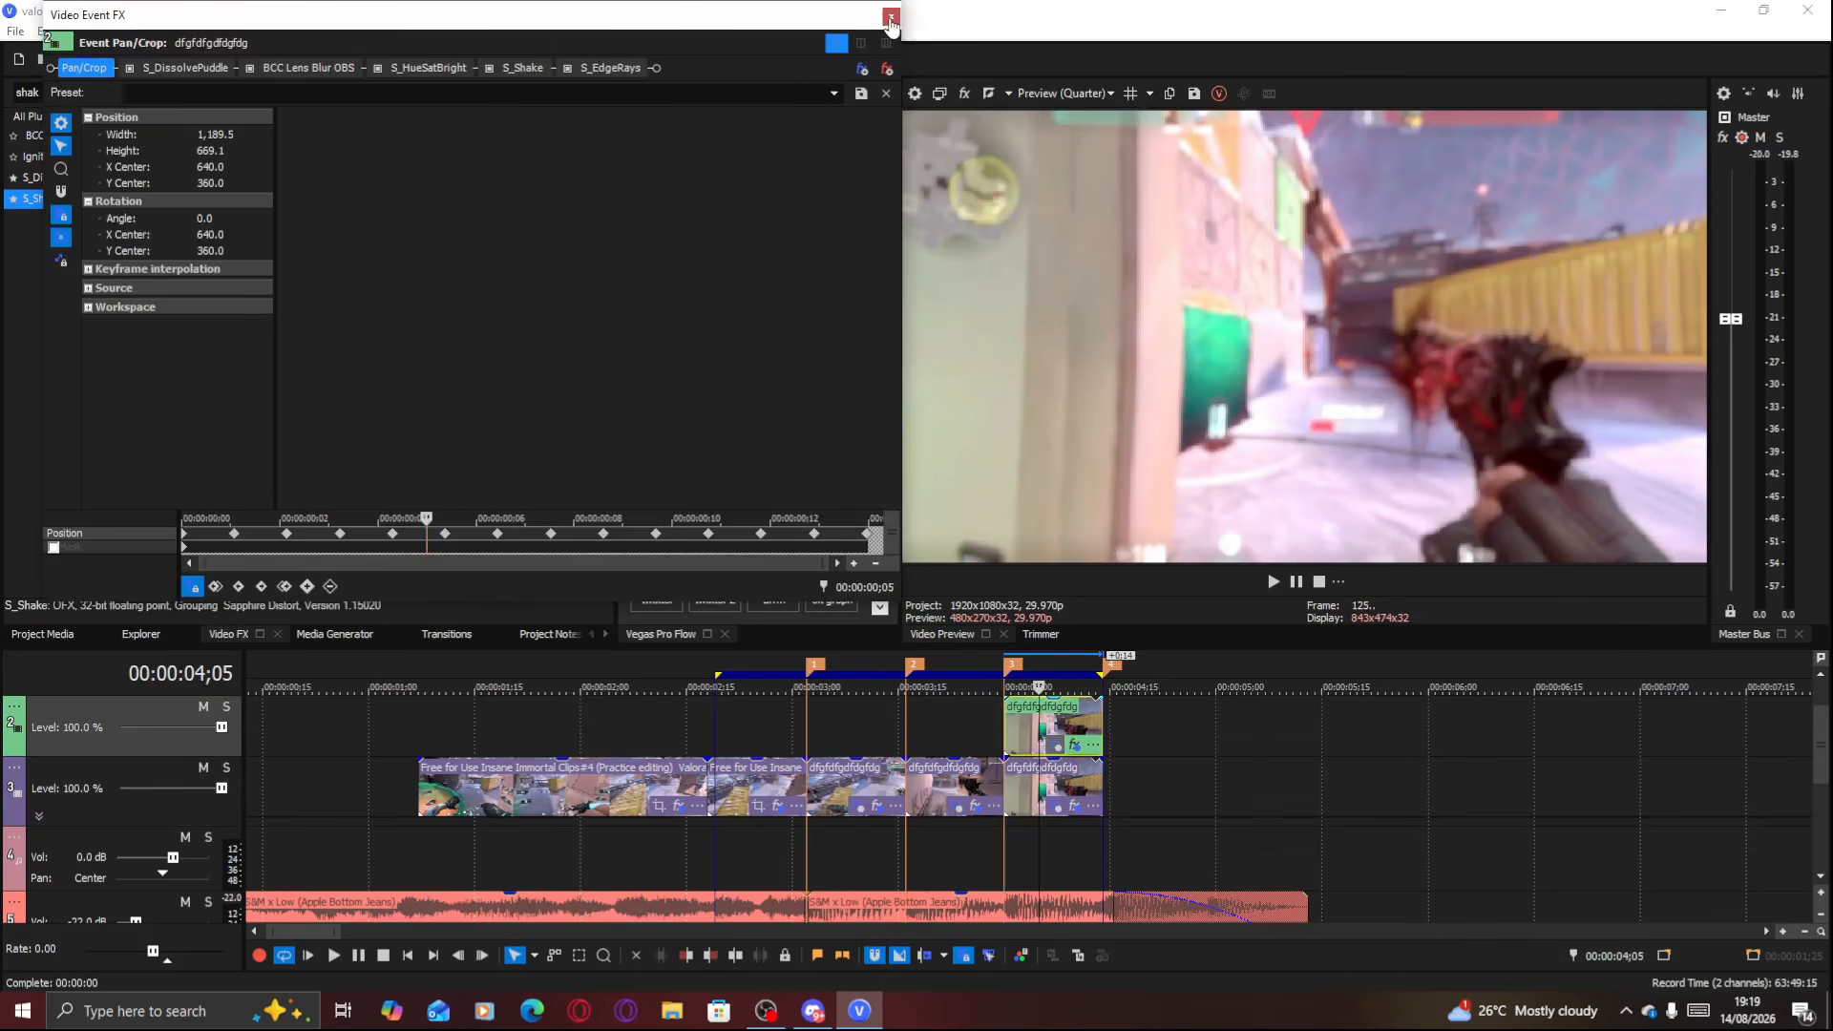
{"action": "left_click", "coordinate": [890, 19]}
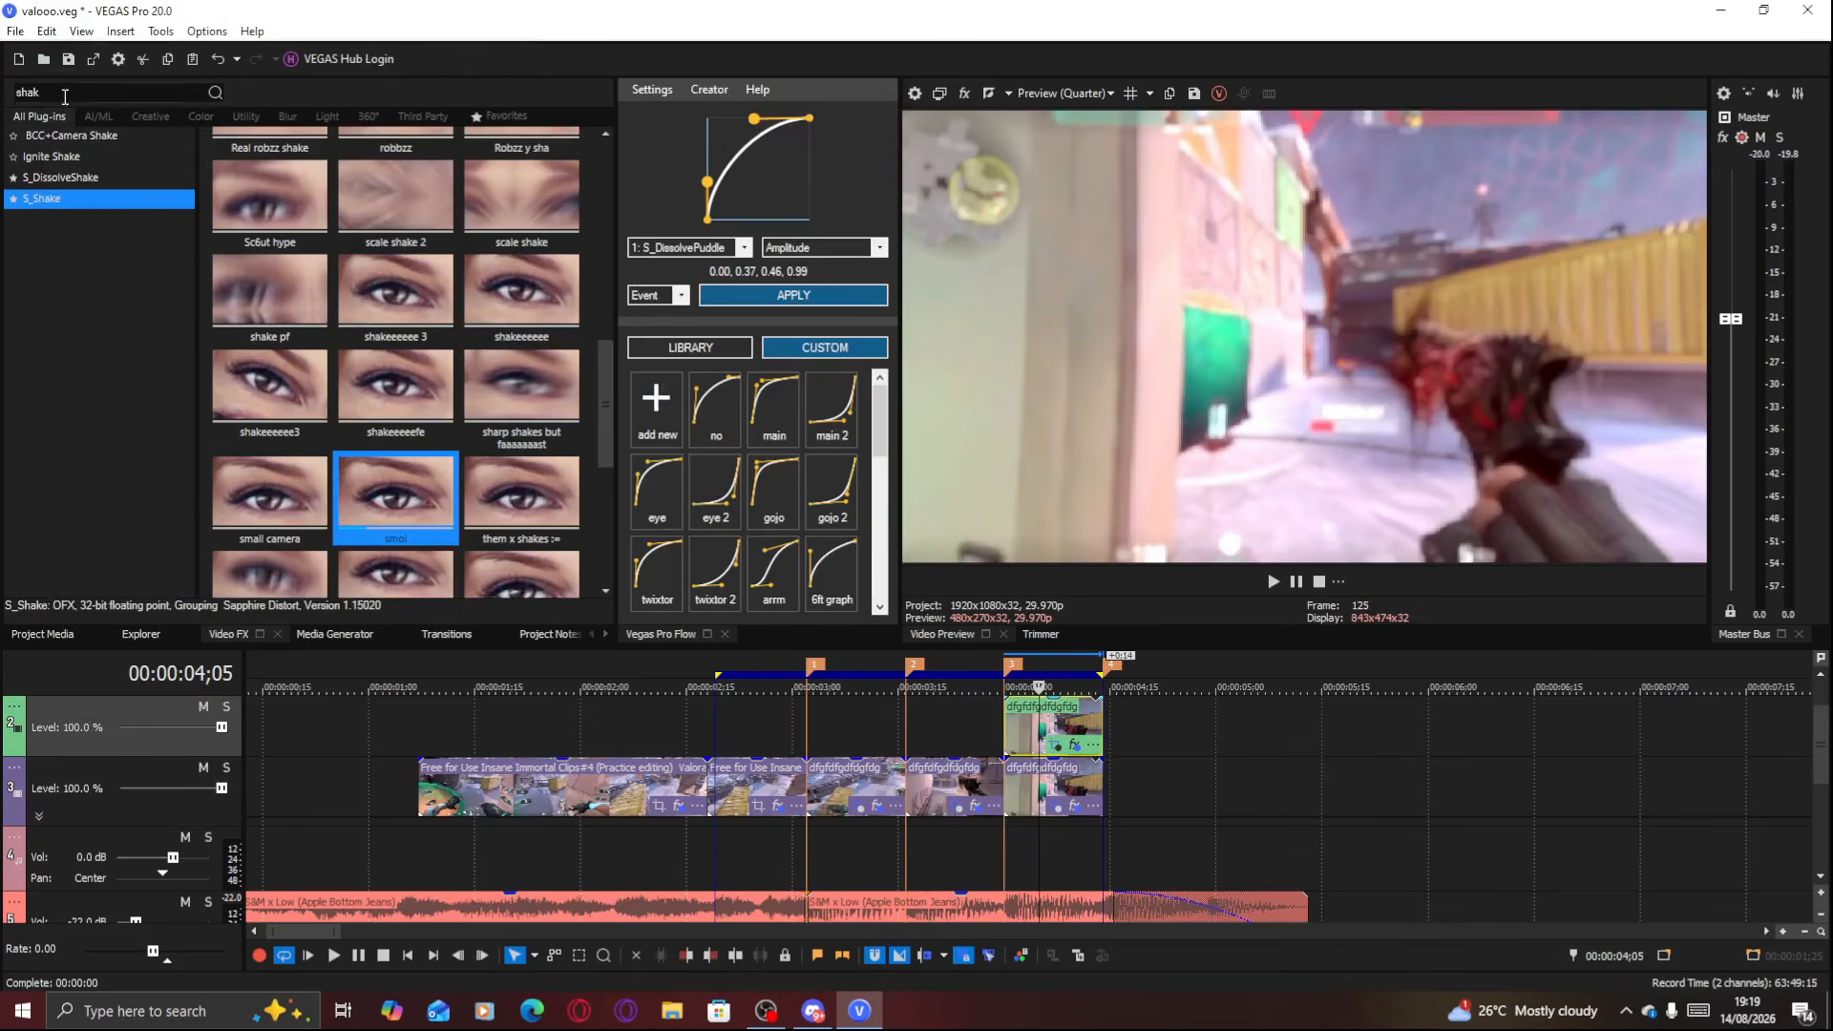
Apply the S_BlurMoCurves preset jlhjkjbjk to the duplicated clip on the upper track and set its Z Dist to 0.867
{"action": "type", "text": "blurmo"}
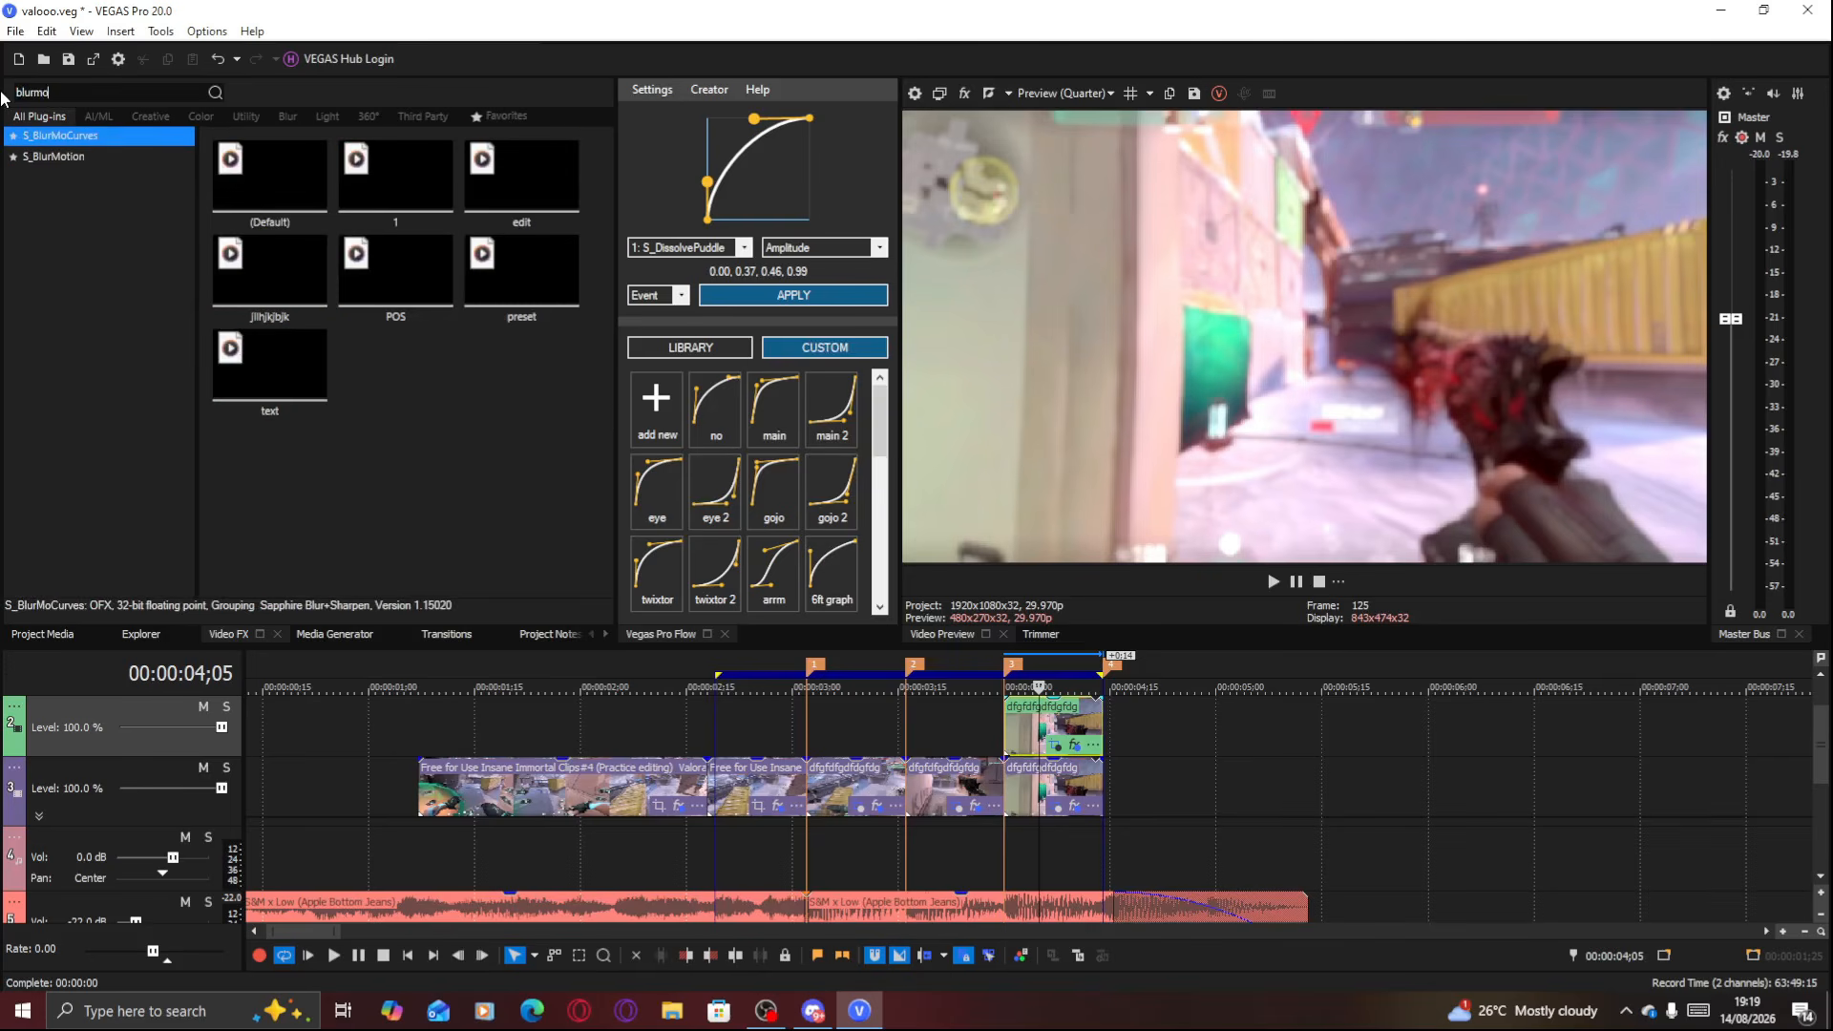
{"action": "left_click_drag", "start_coordinate": [284, 321], "coordinate": [1021, 742]}
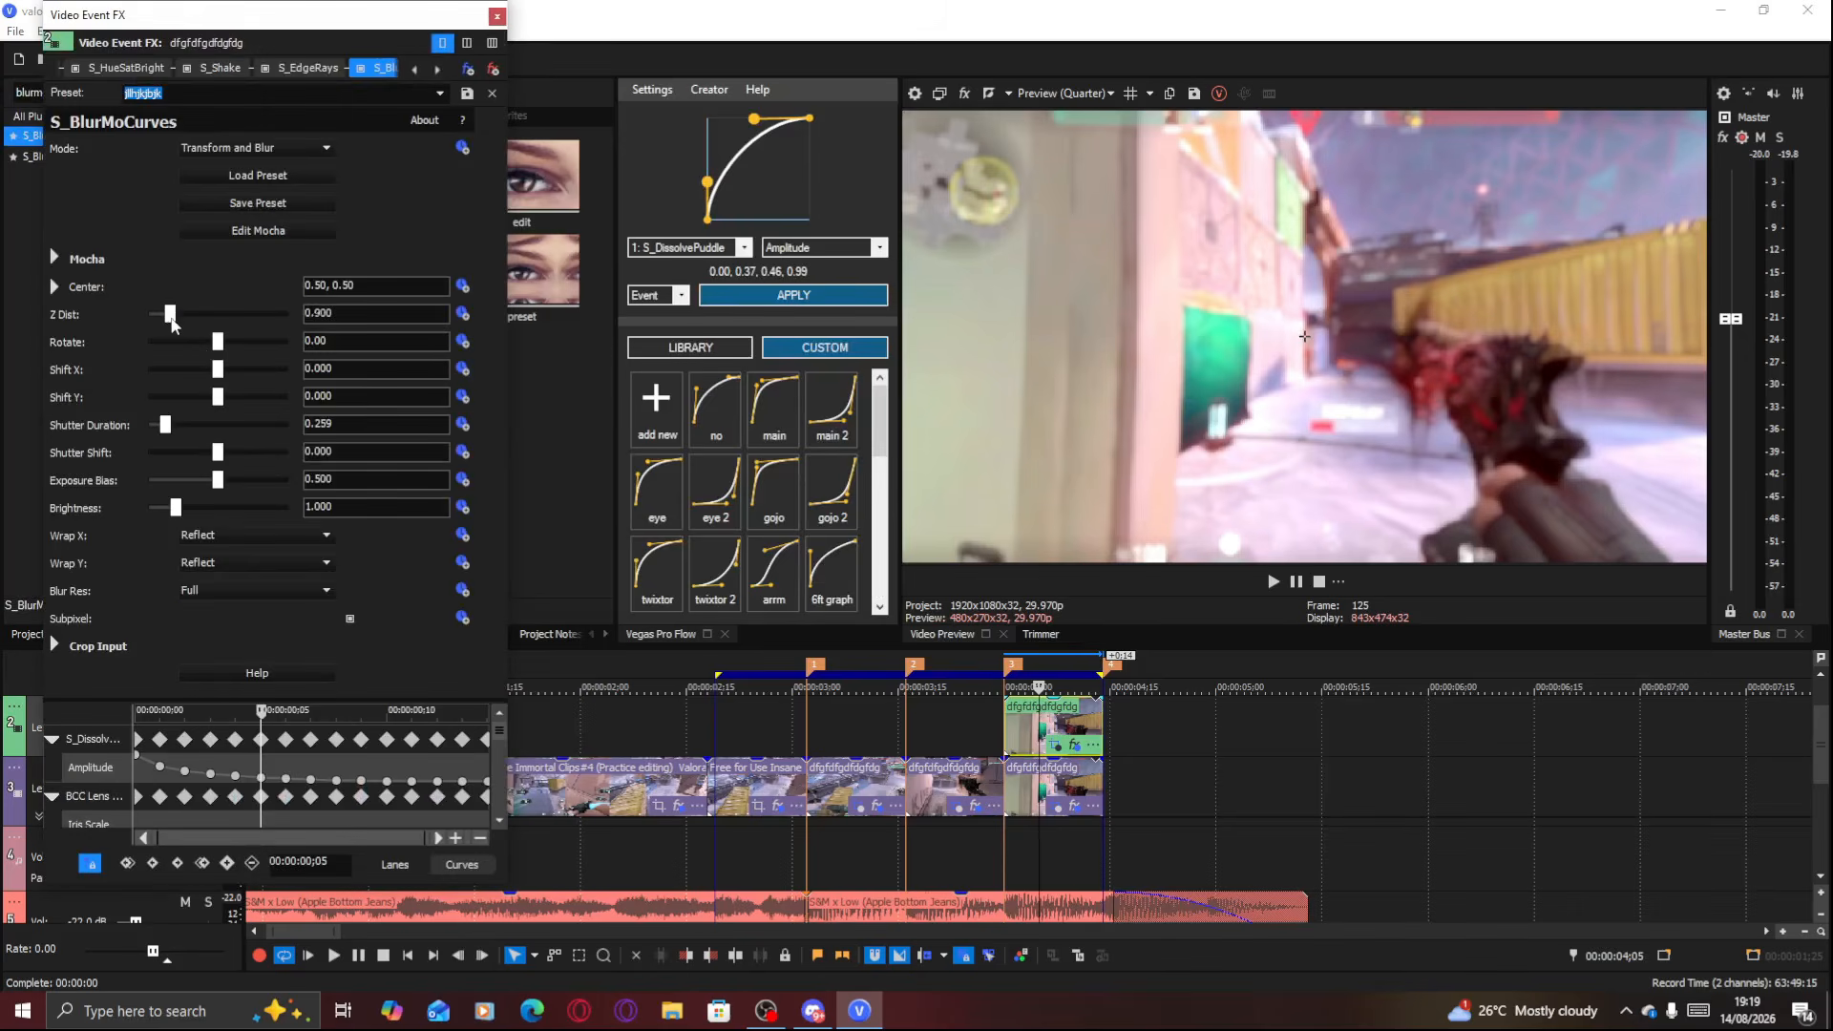
{"action": "left_click_drag", "start_coordinate": [172, 320], "coordinate": [171, 321]}
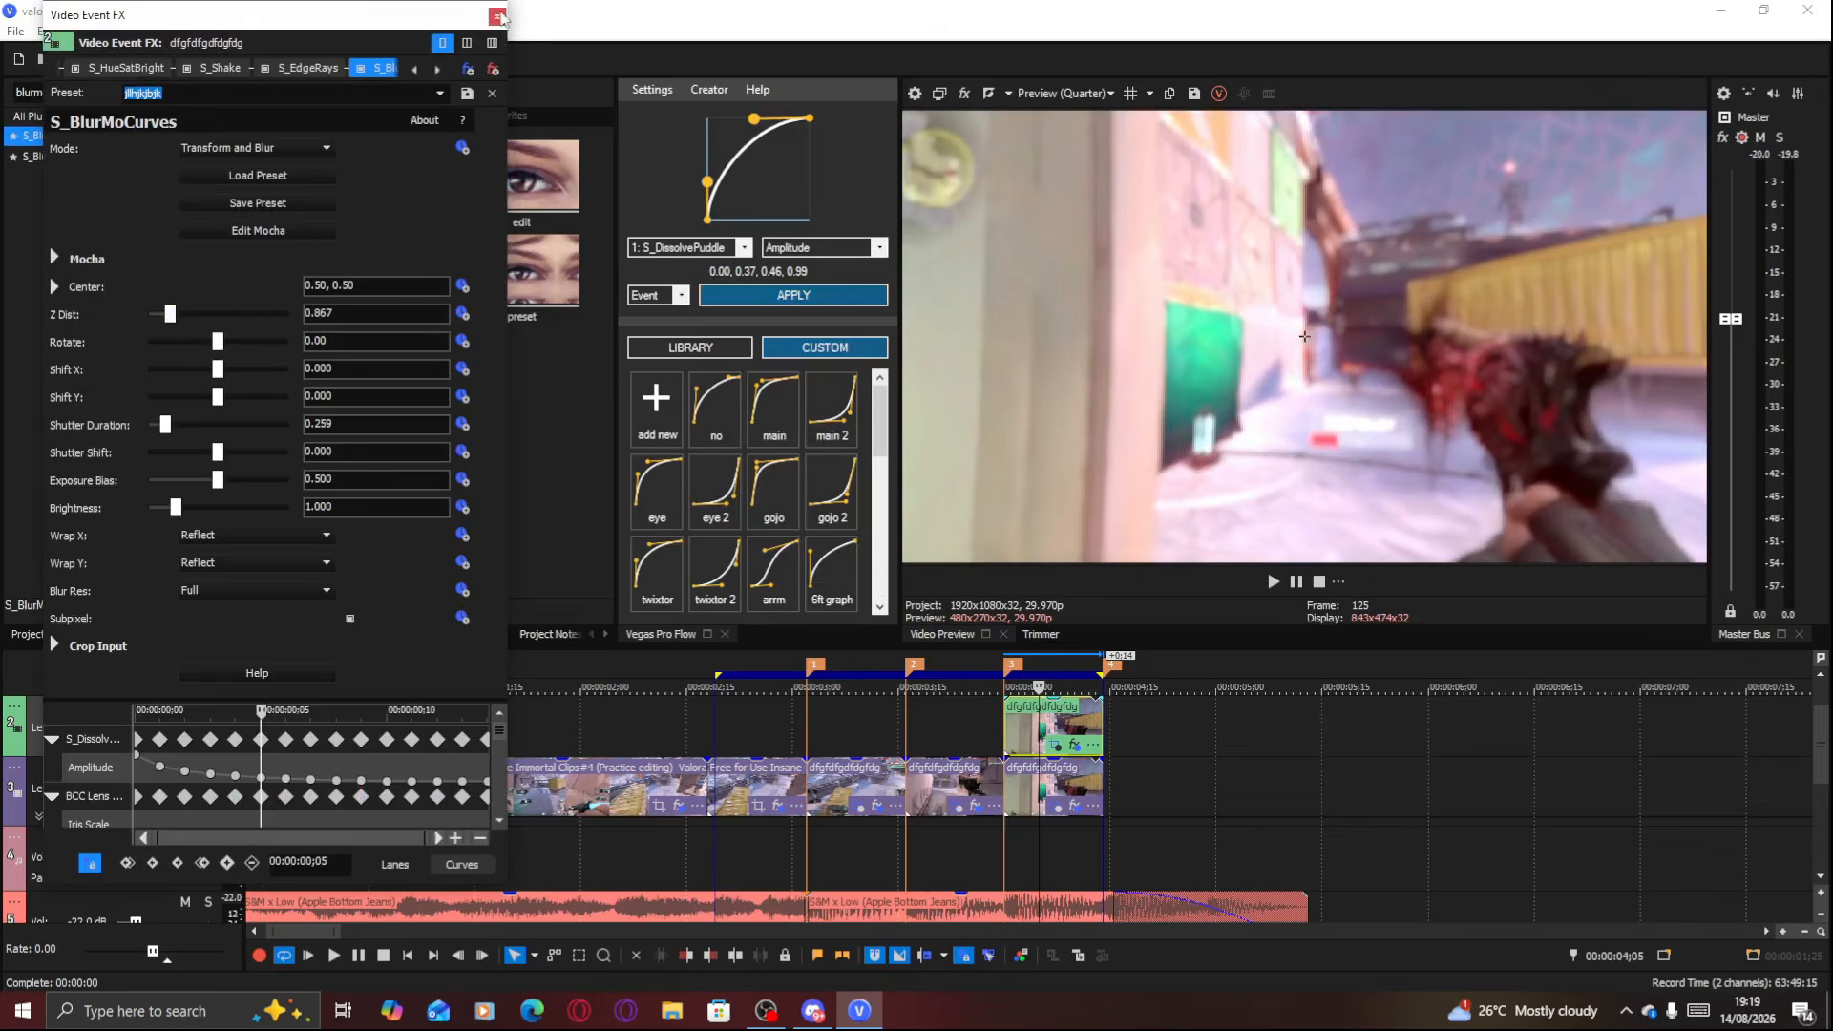
{"action": "left_click", "coordinate": [497, 16]}
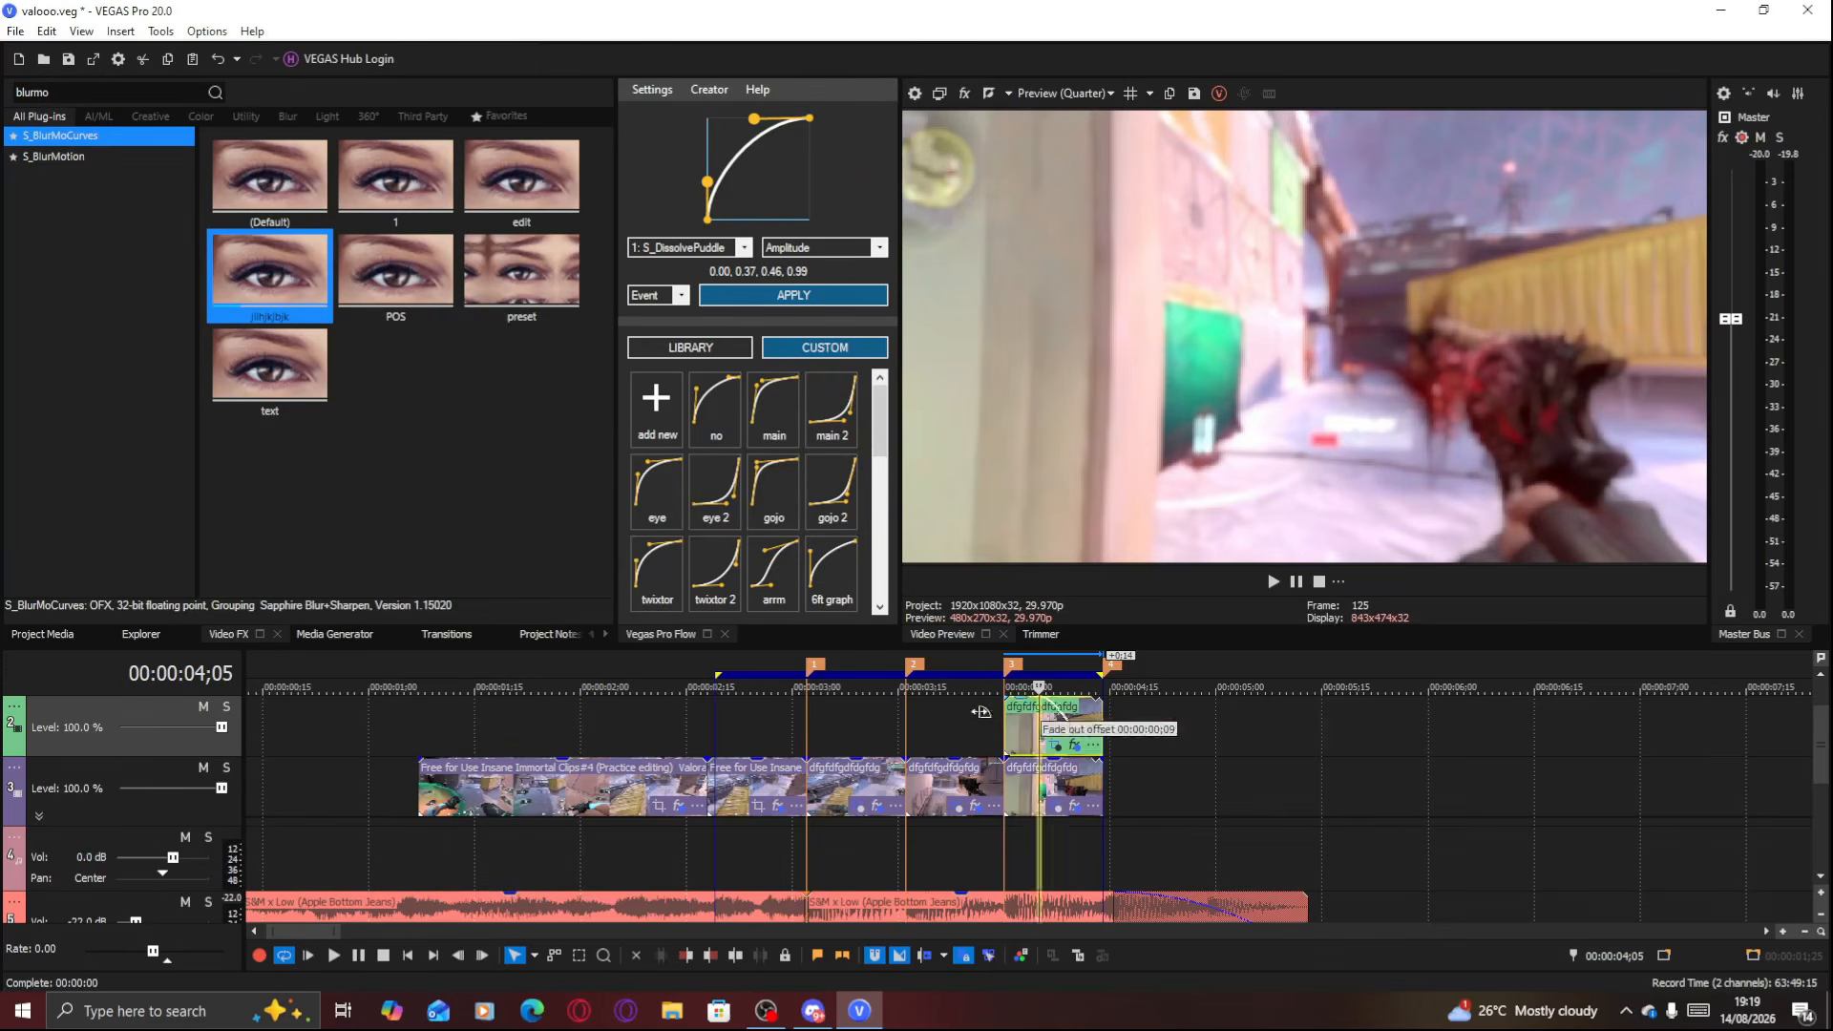
Add a fade-out spanning nearly the whole length of the duplicated clip on the upper track
{"action": "left_click_drag", "start_coordinate": [1022, 701], "coordinate": [1026, 711]}
{"action": "right_click", "coordinate": [1027, 717]}
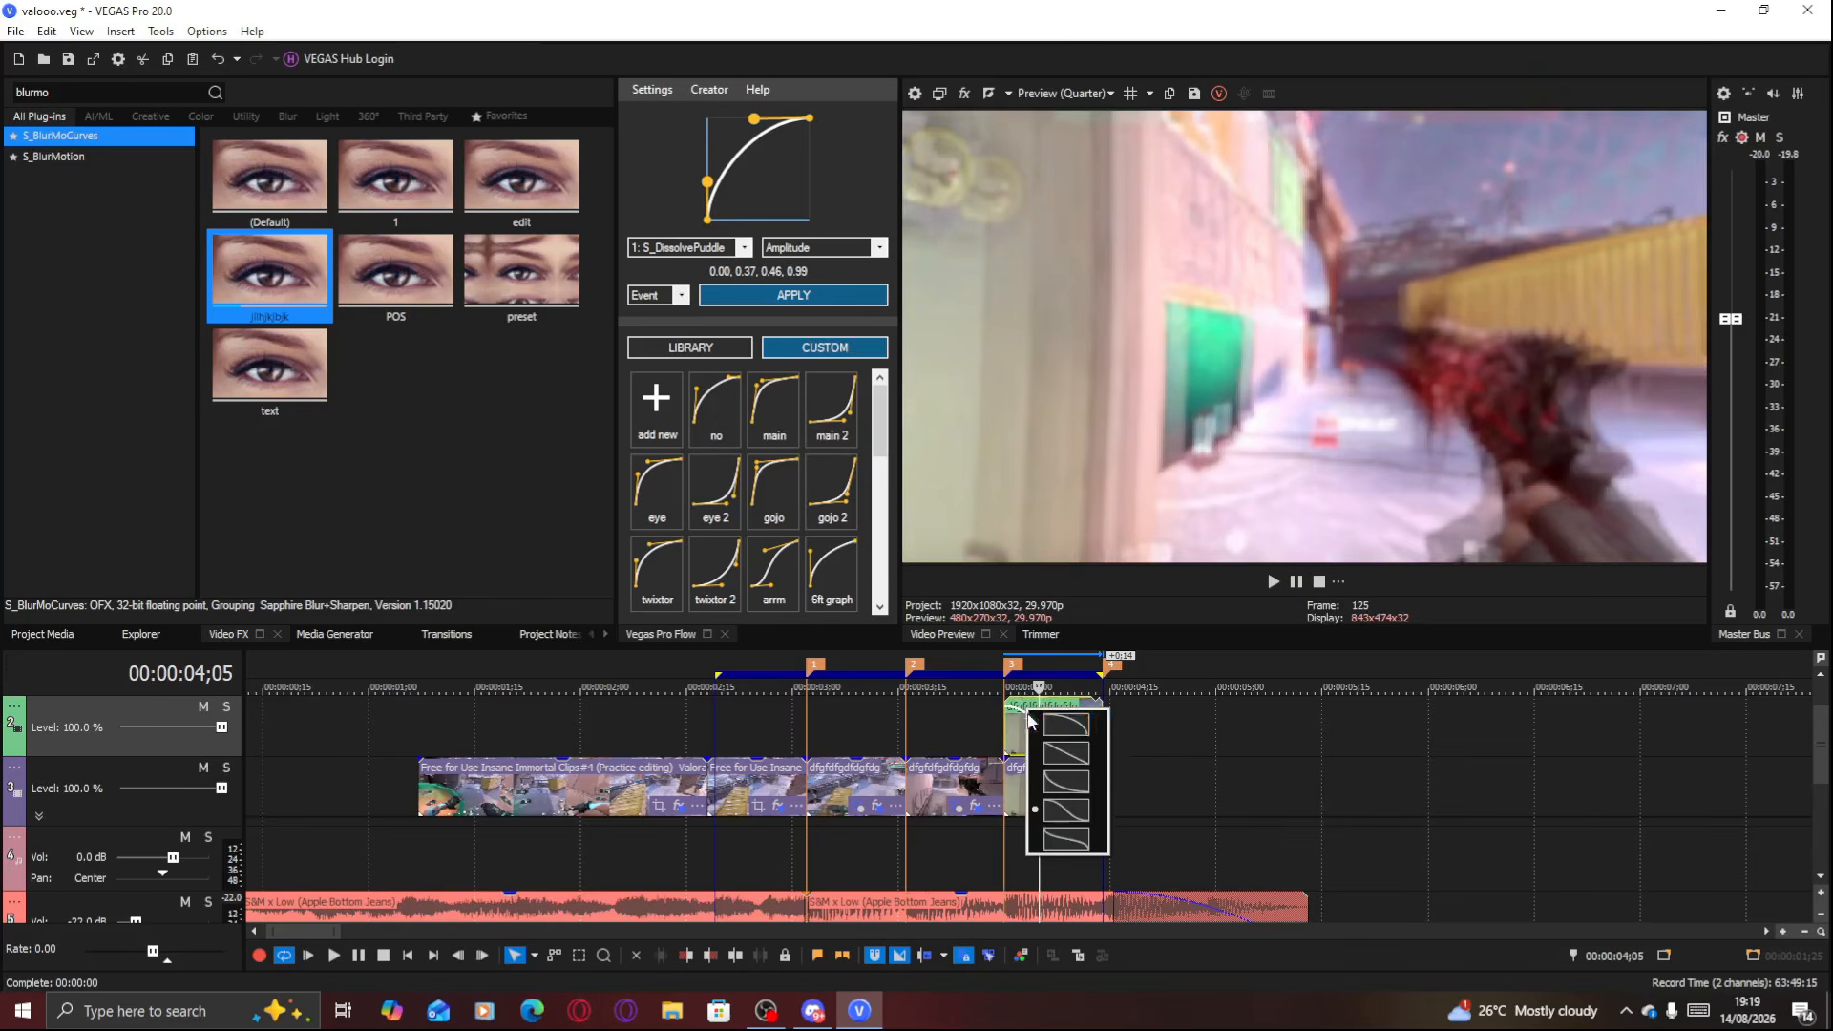
{"action": "left_click", "coordinate": [1008, 724]}
Loop the duplicated clip's range, step through it frame by frame and play it to check the fading blur overlay
{"action": "double_click", "coordinate": [1019, 732]}
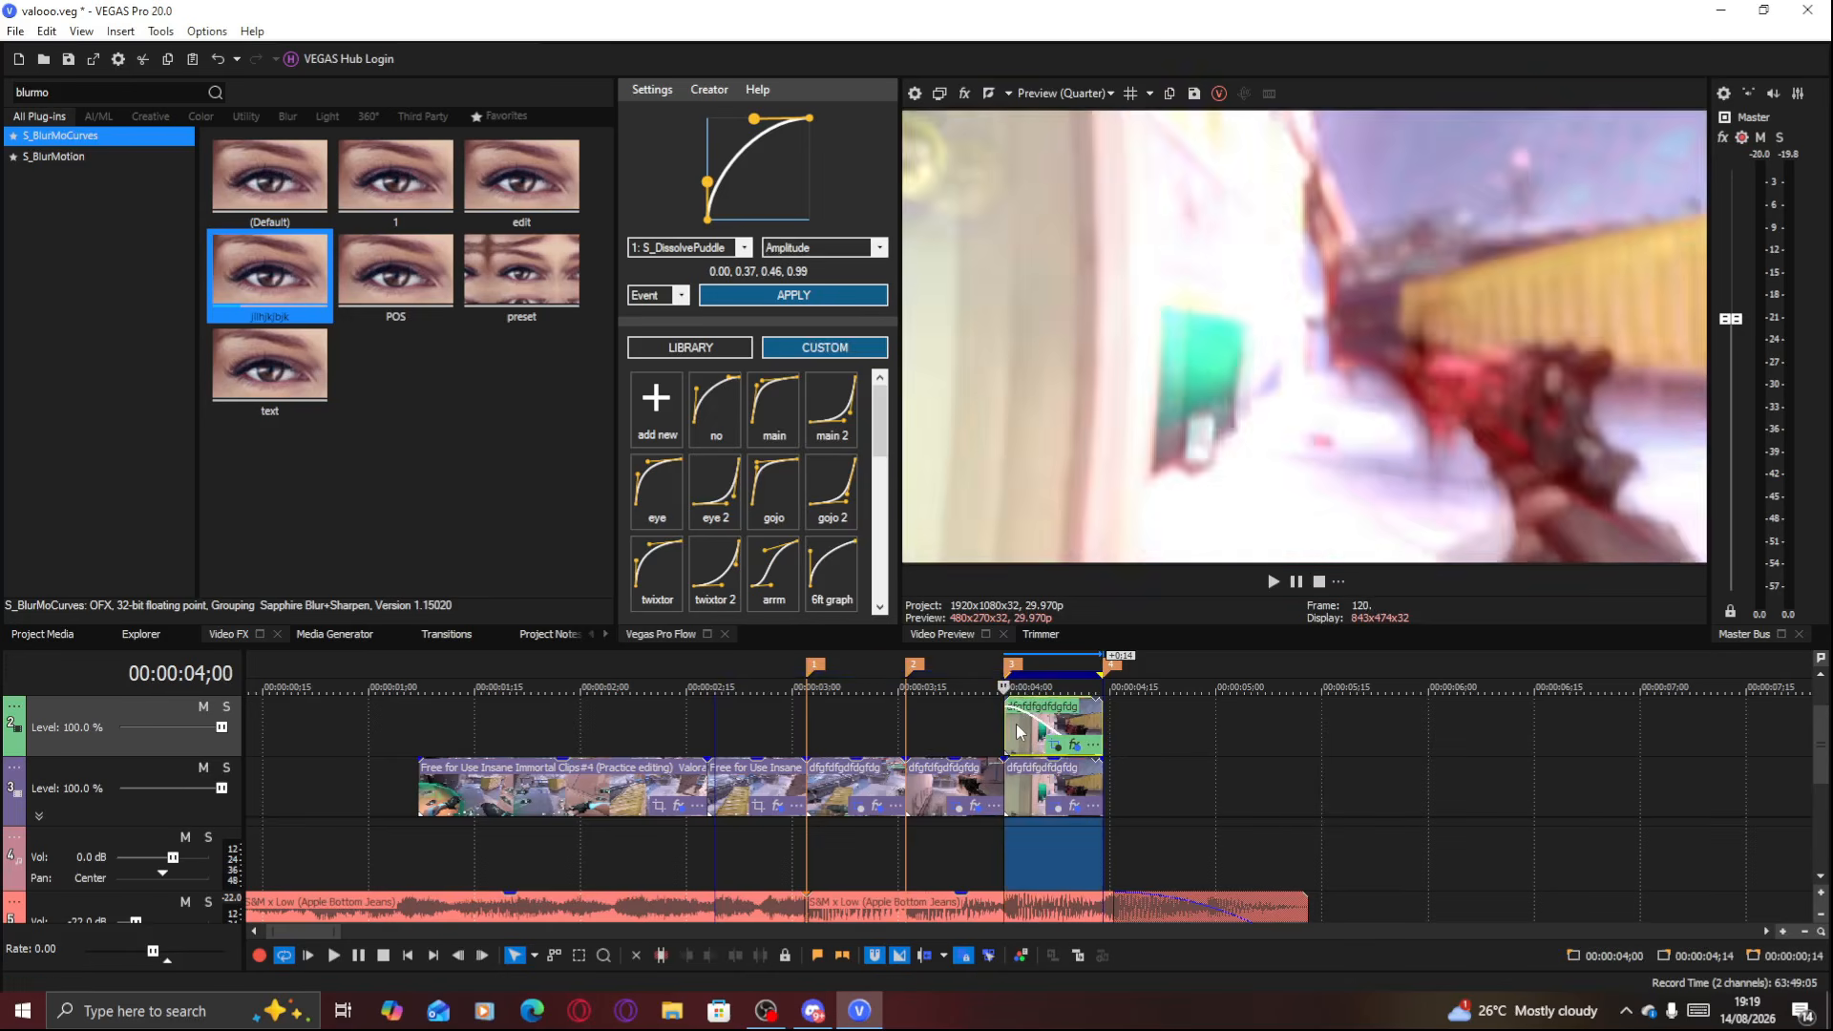
{"action": "key", "text": "Right"}
{"action": "key", "text": "Right"}
{"action": "key", "text": "Right"}
{"action": "key", "text": "Right"}
{"action": "key", "text": "Right"}
{"action": "key", "text": "Right"}
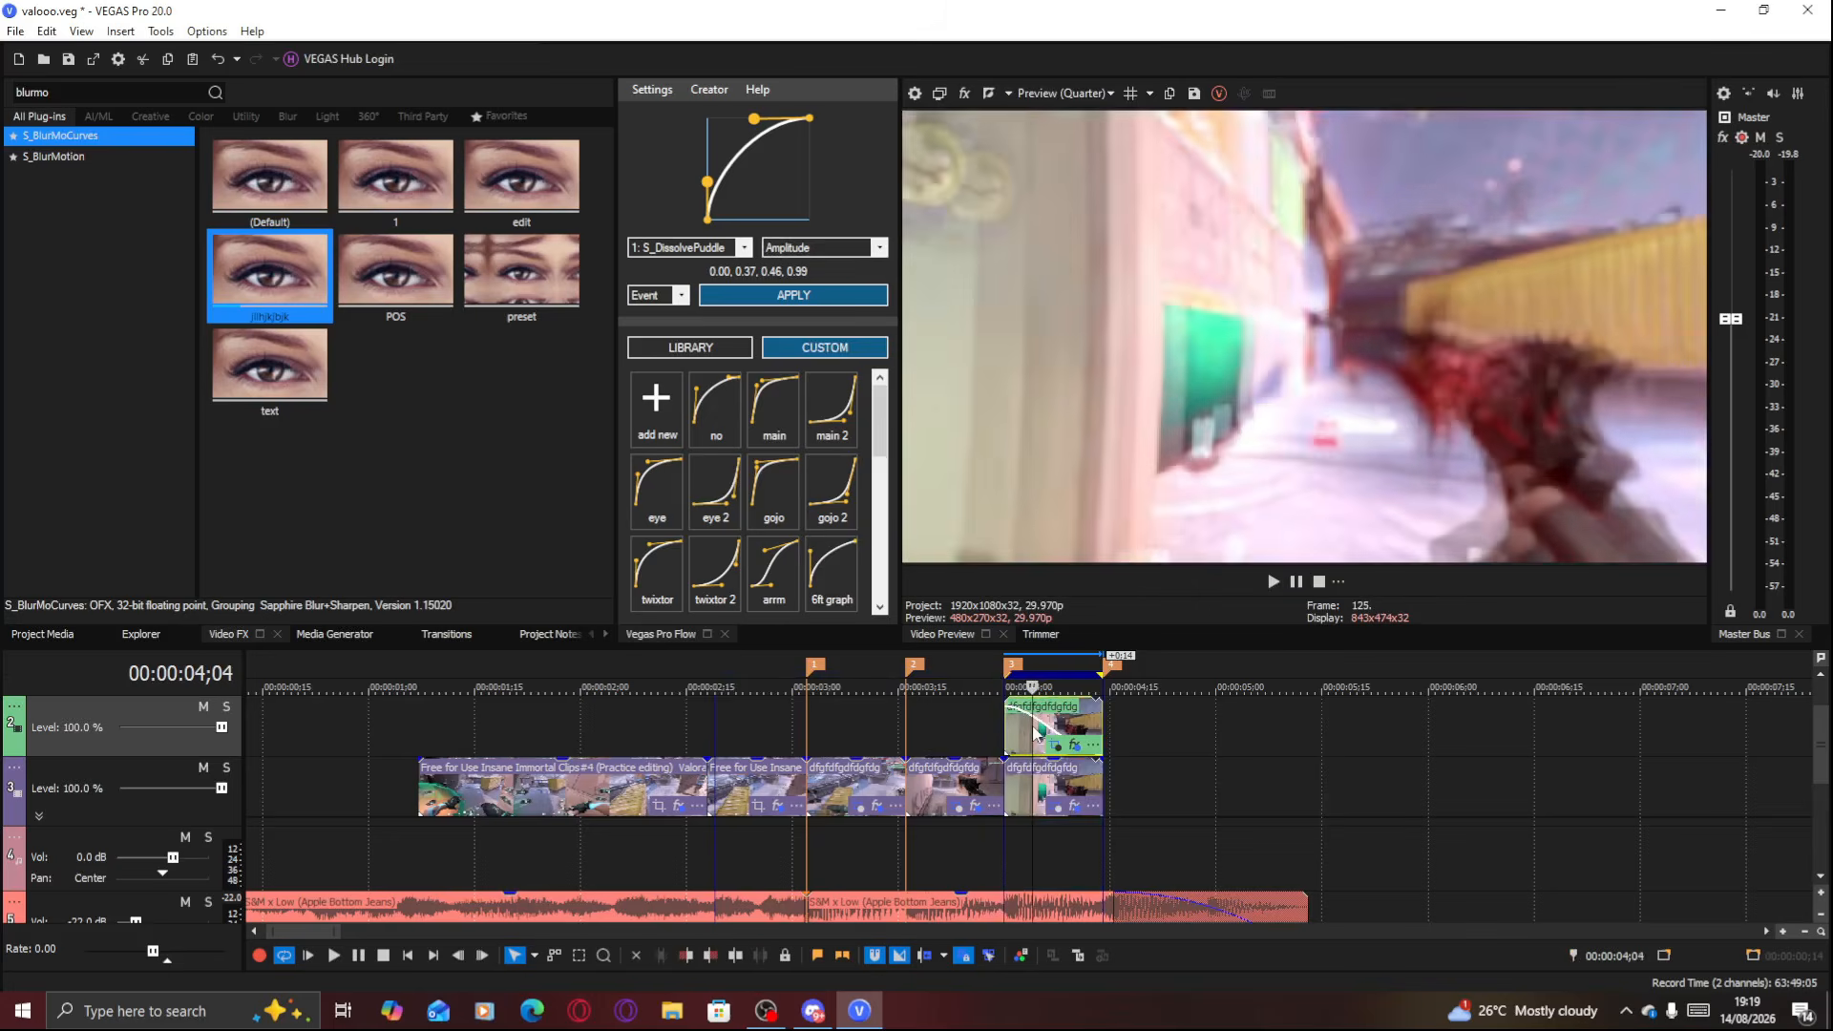
{"action": "key", "text": "Right"}
{"action": "key", "text": "Right"}
{"action": "key", "text": "Right"}
{"action": "key", "text": "Right"}
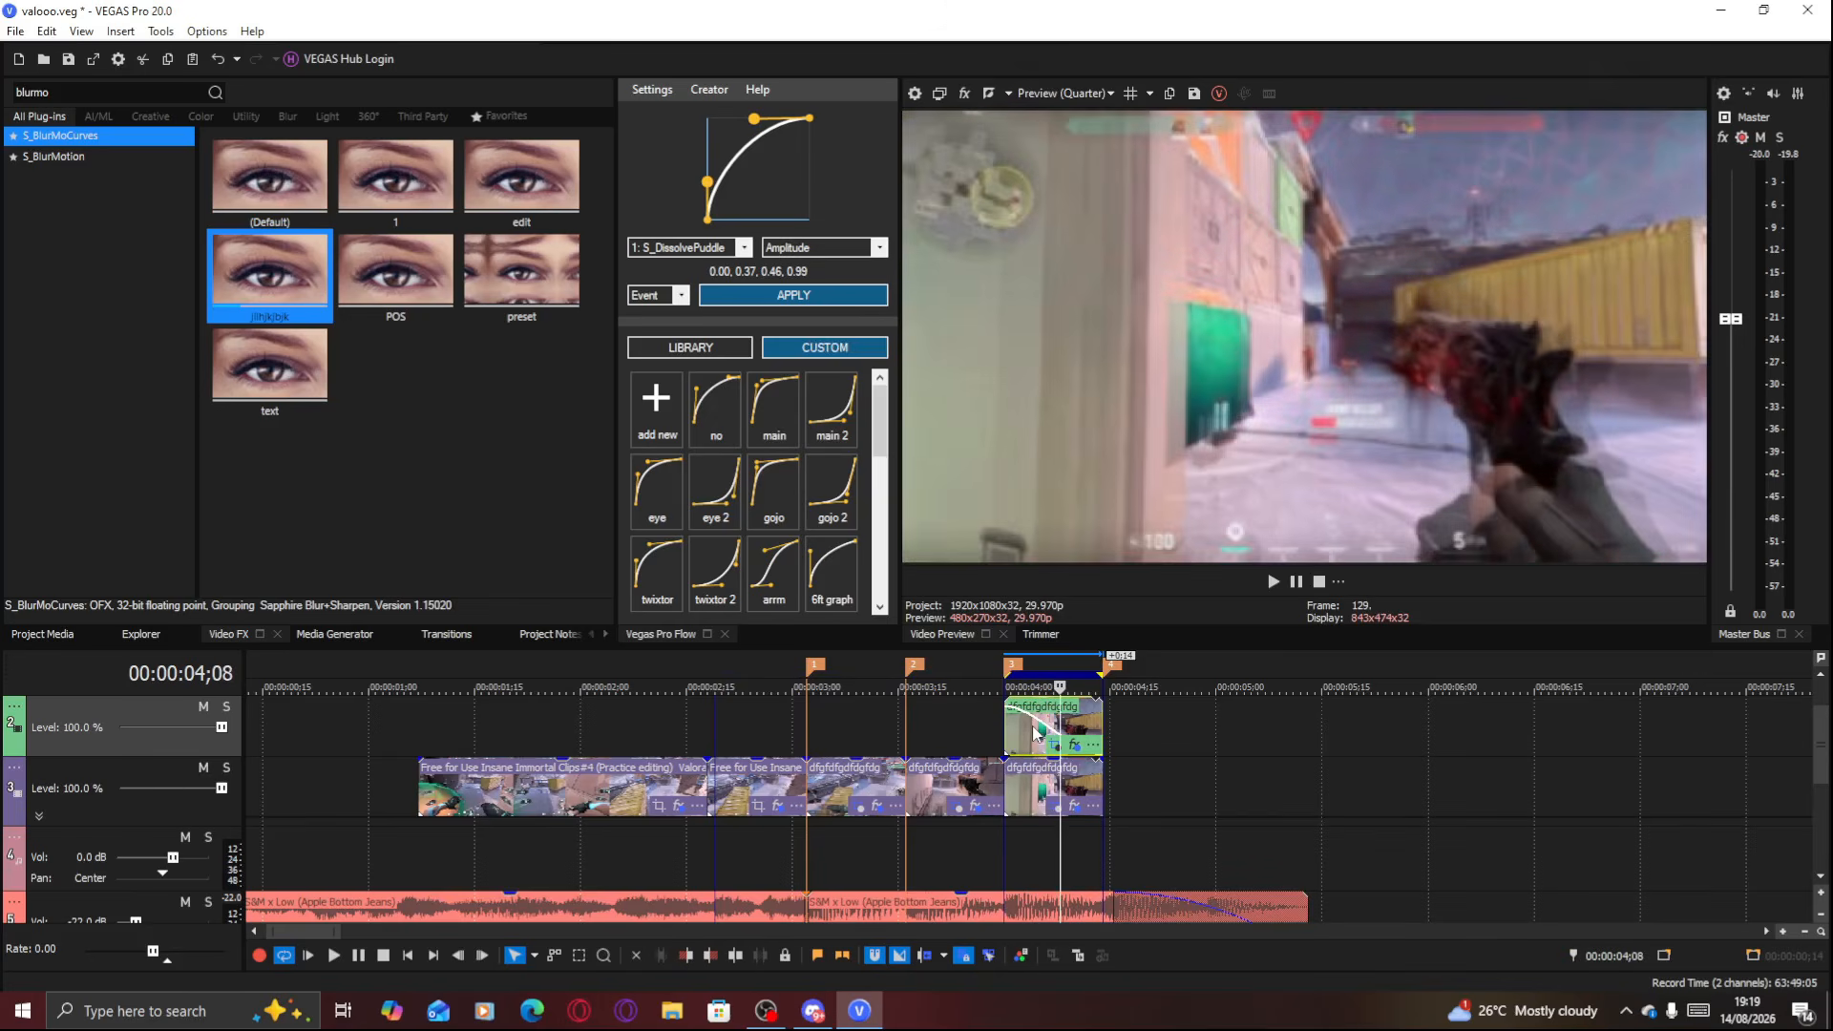
{"action": "key", "text": "space"}
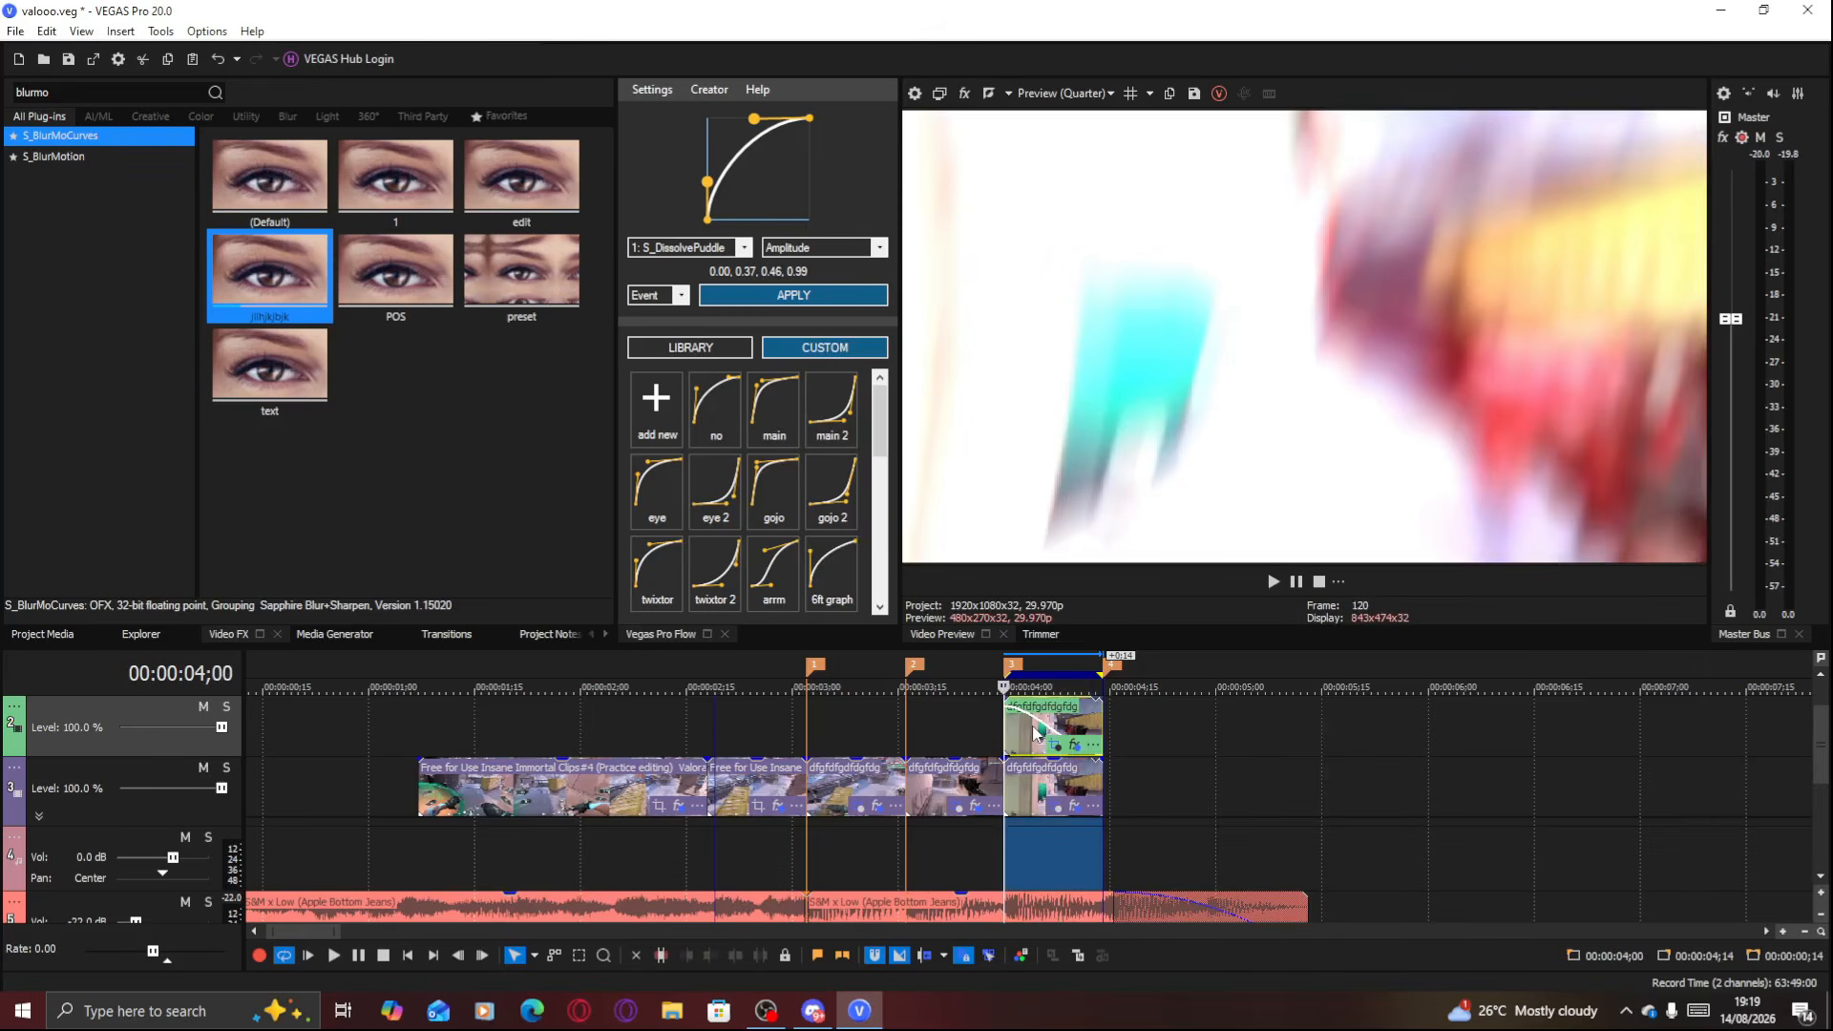
{"action": "key", "text": "space"}
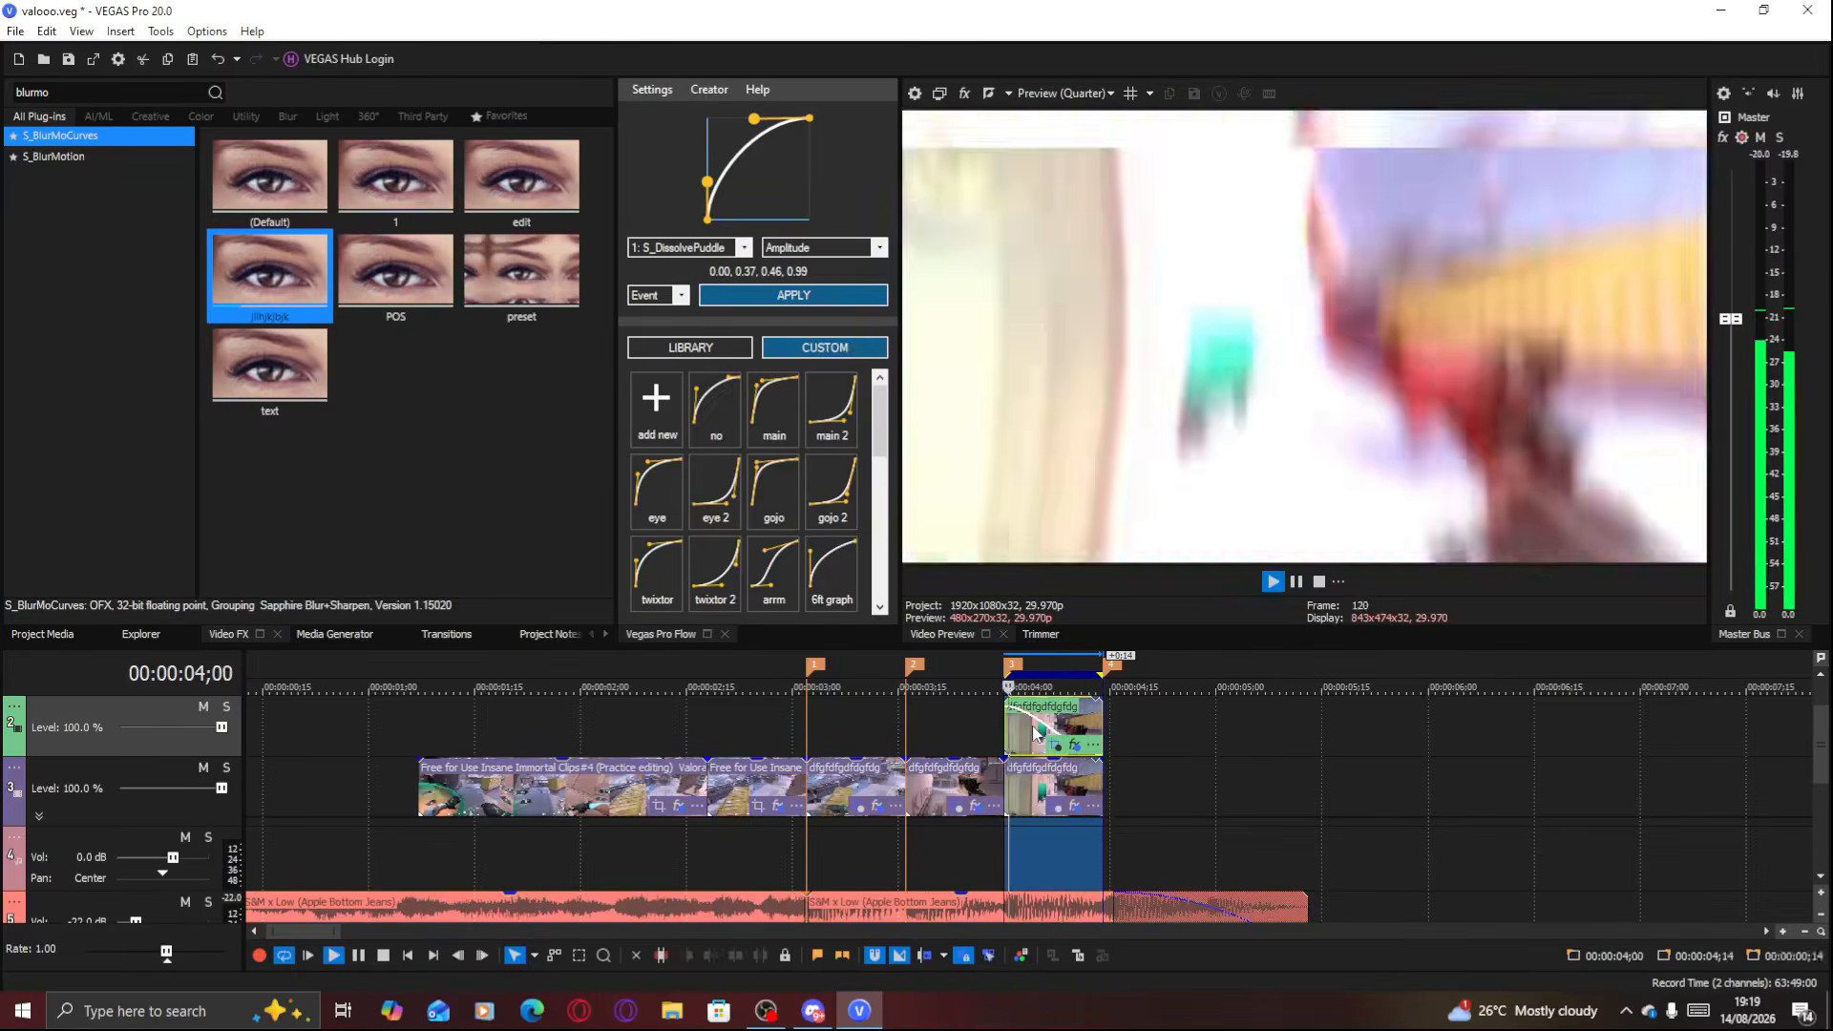
{"action": "key", "text": "Return"}
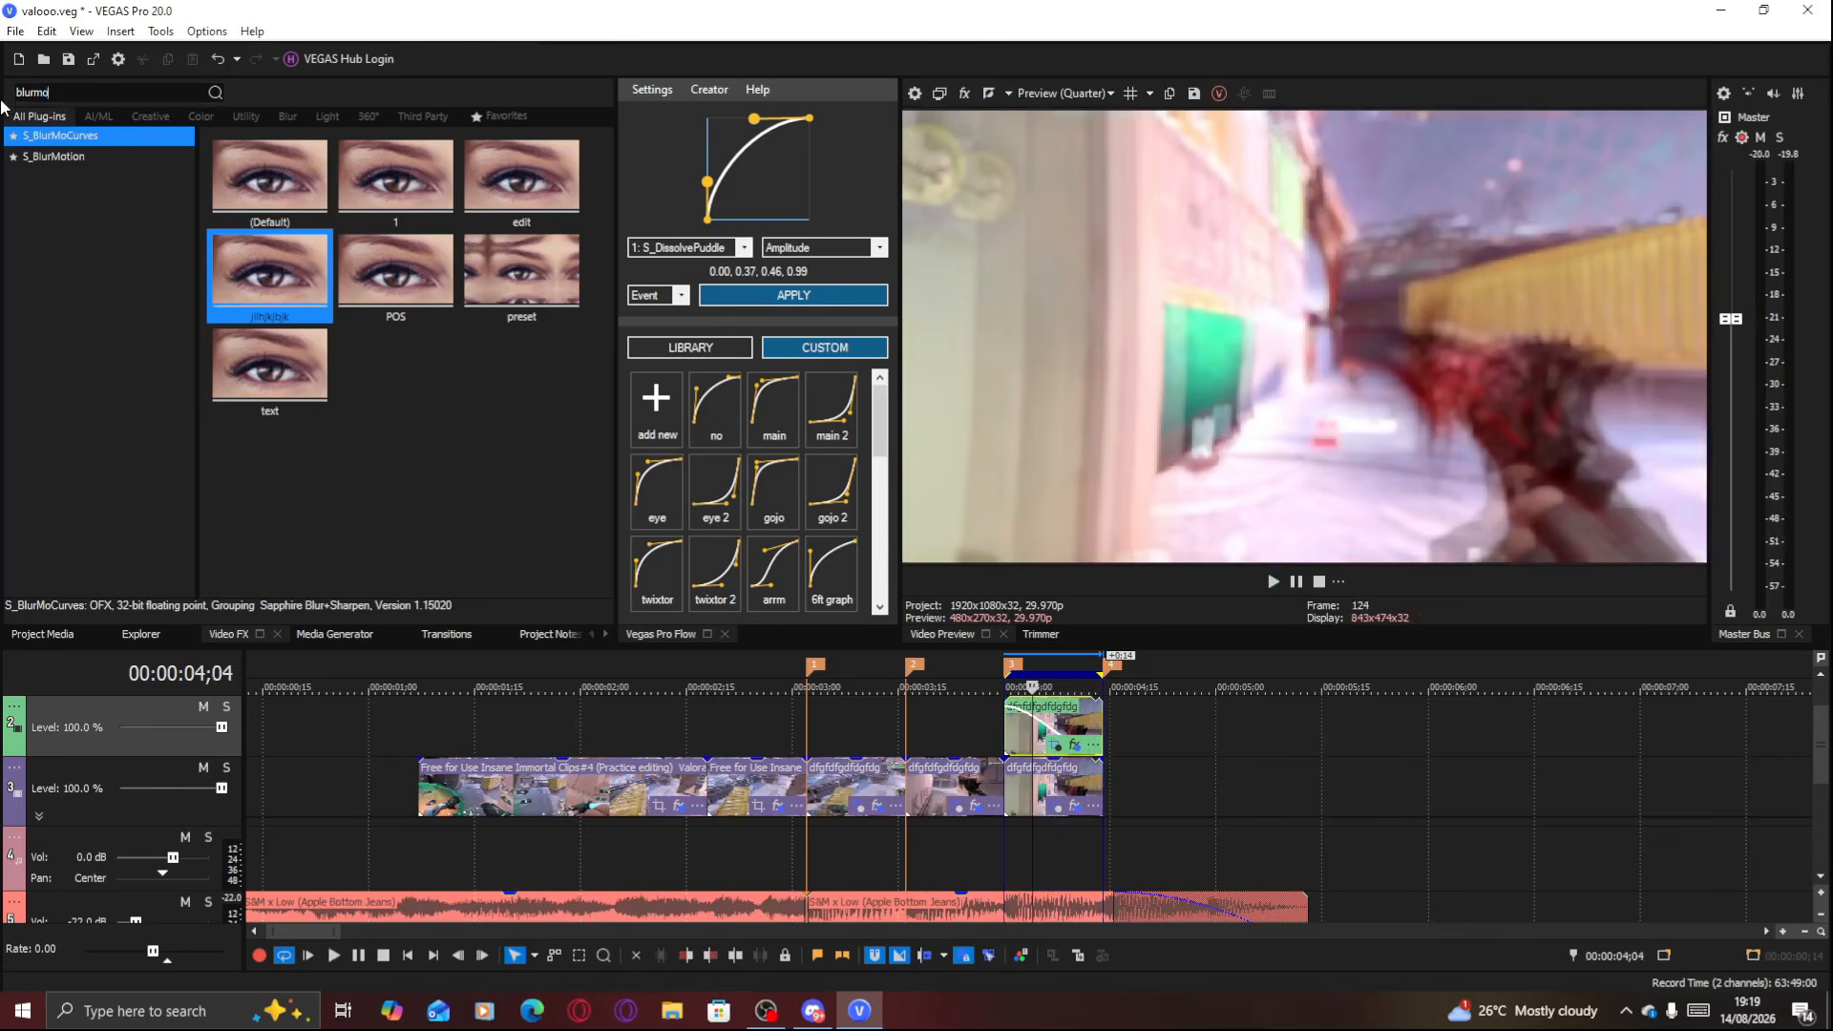
Find the S_EdgeDetect effect and apply its ug preset to the duplicated clip on the upper track
{"action": "type", "text": "edgedetec"}
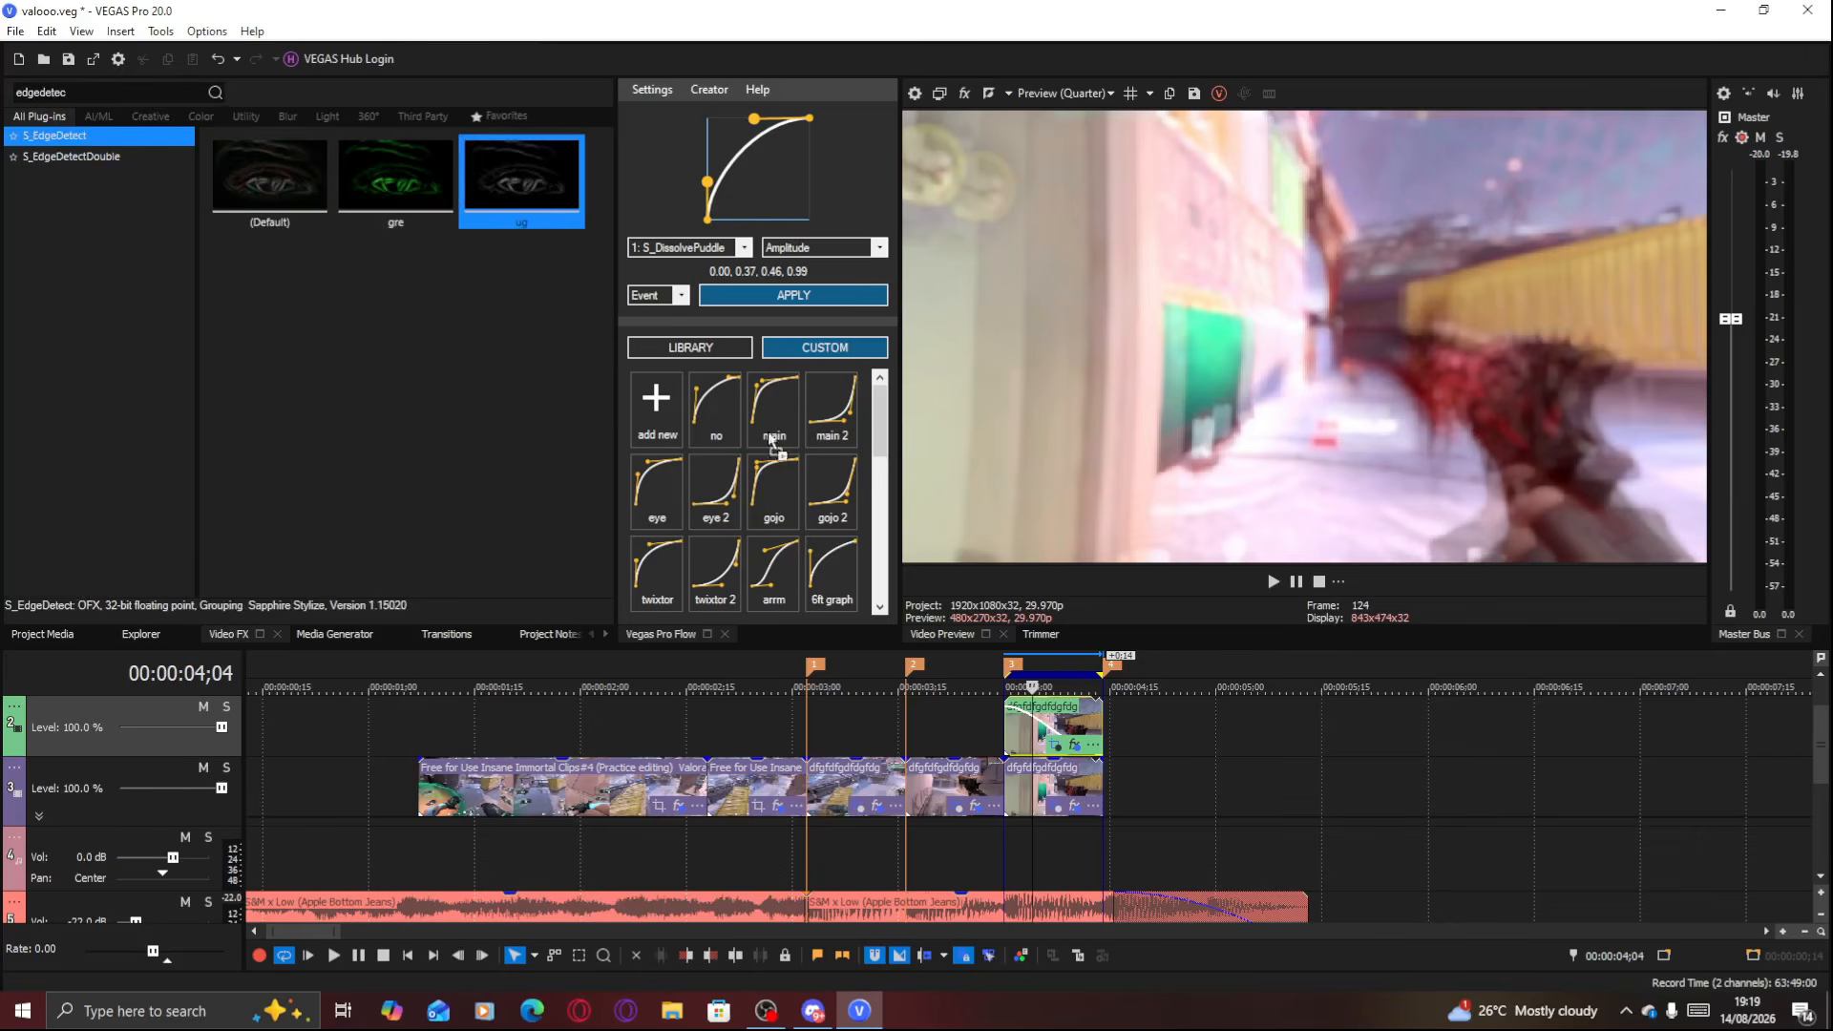
{"action": "left_click_drag", "start_coordinate": [773, 440], "coordinate": [1048, 725]}
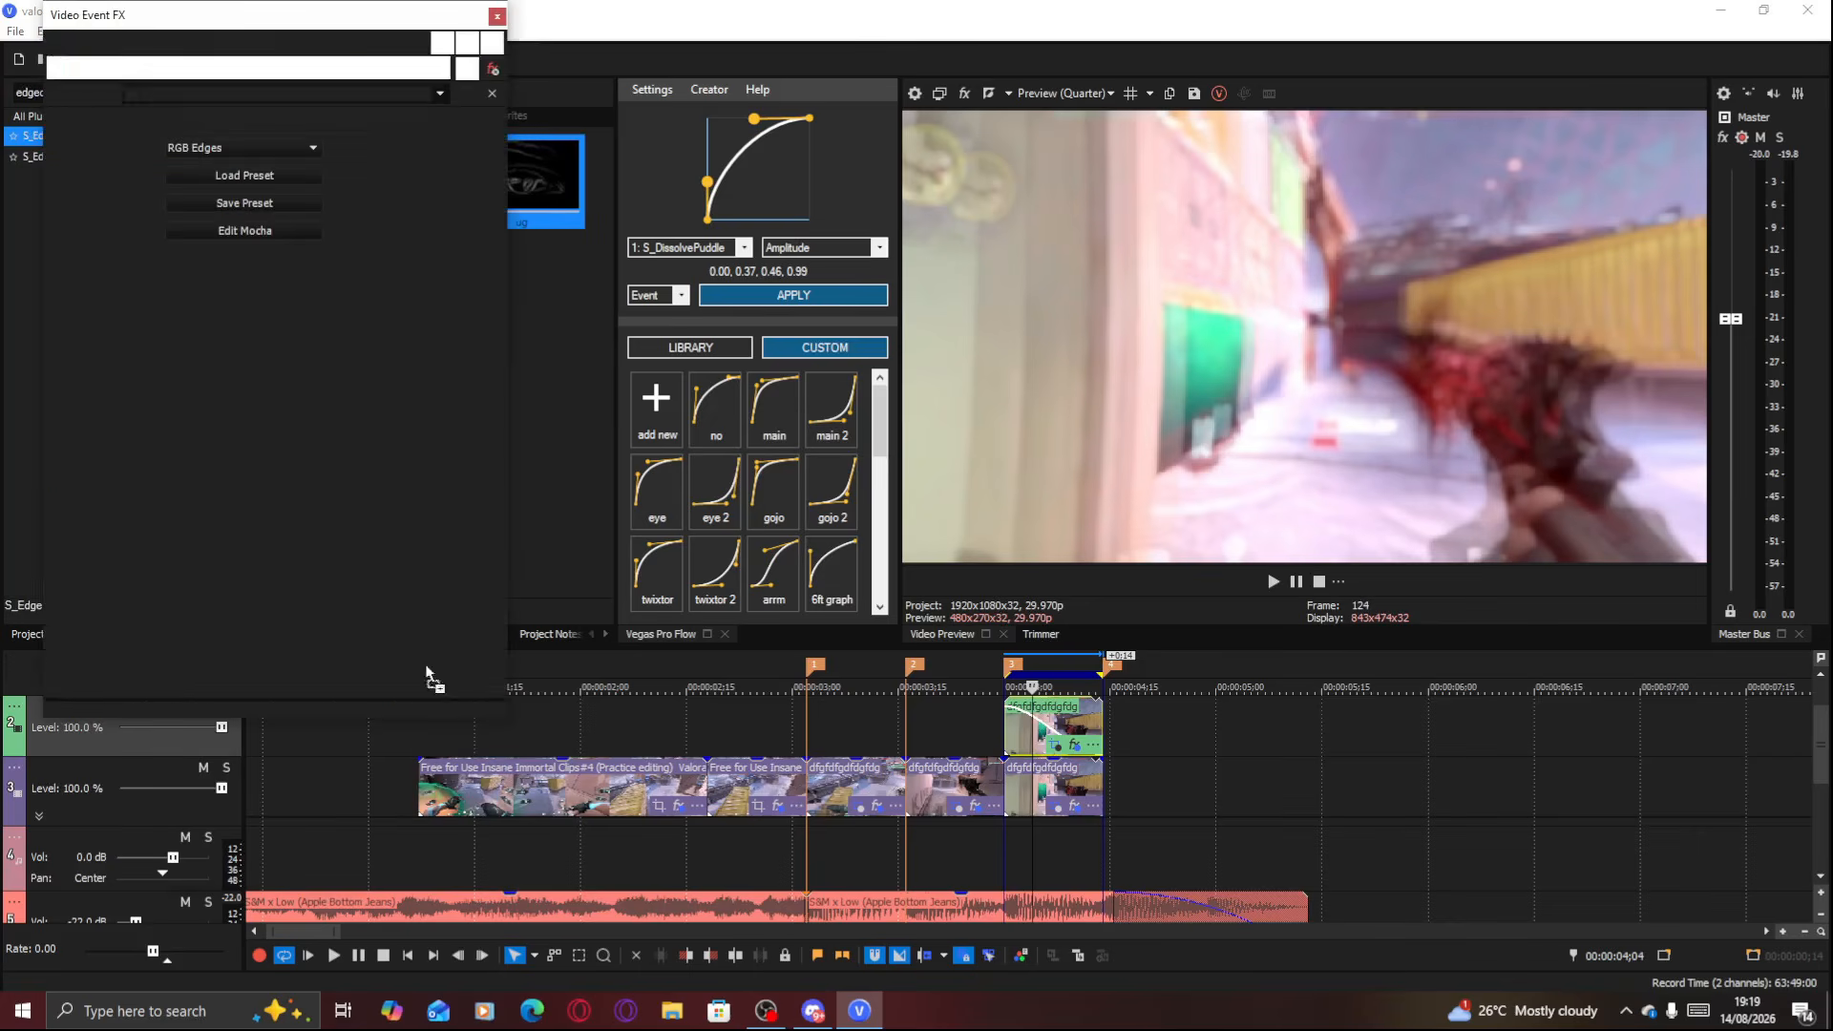
{"action": "left_click_drag", "start_coordinate": [147, 399], "coordinate": [165, 400]}
{"action": "left_click", "coordinate": [495, 68]}
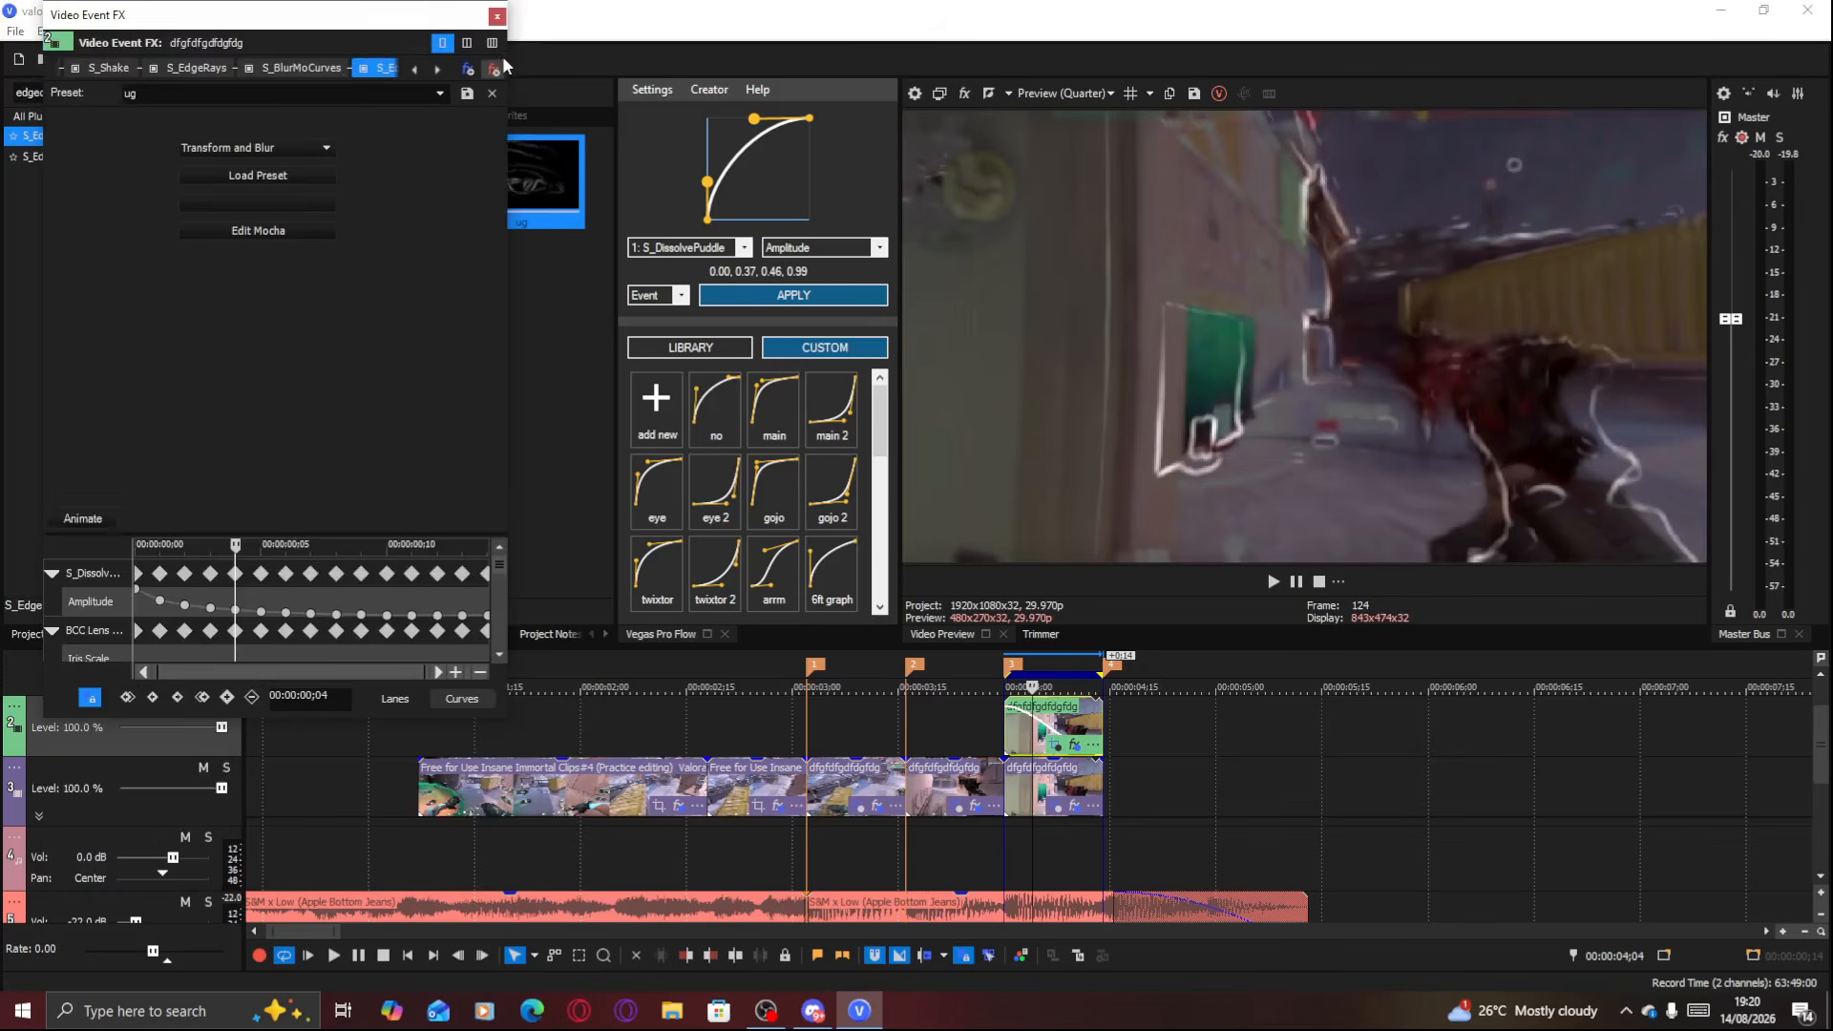
{"action": "double_click", "coordinate": [537, 184]}
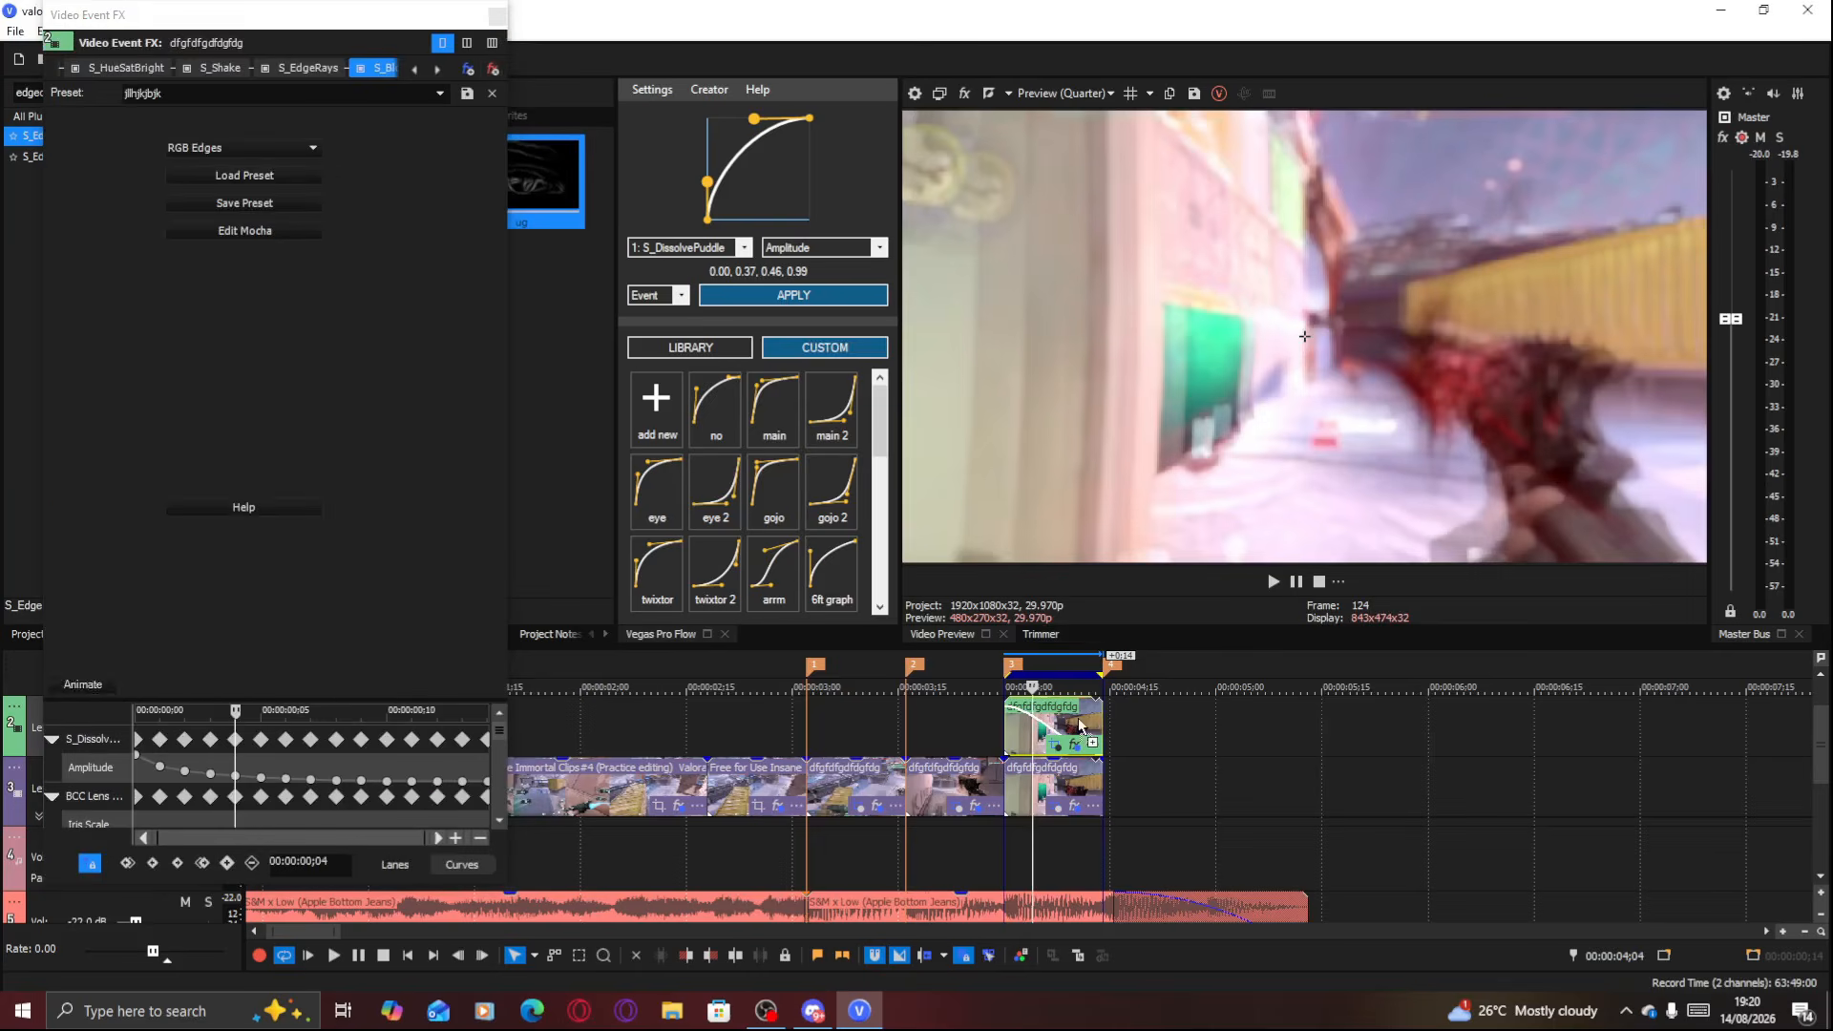
{"action": "left_click_drag", "start_coordinate": [506, 212], "coordinate": [940, 200]}
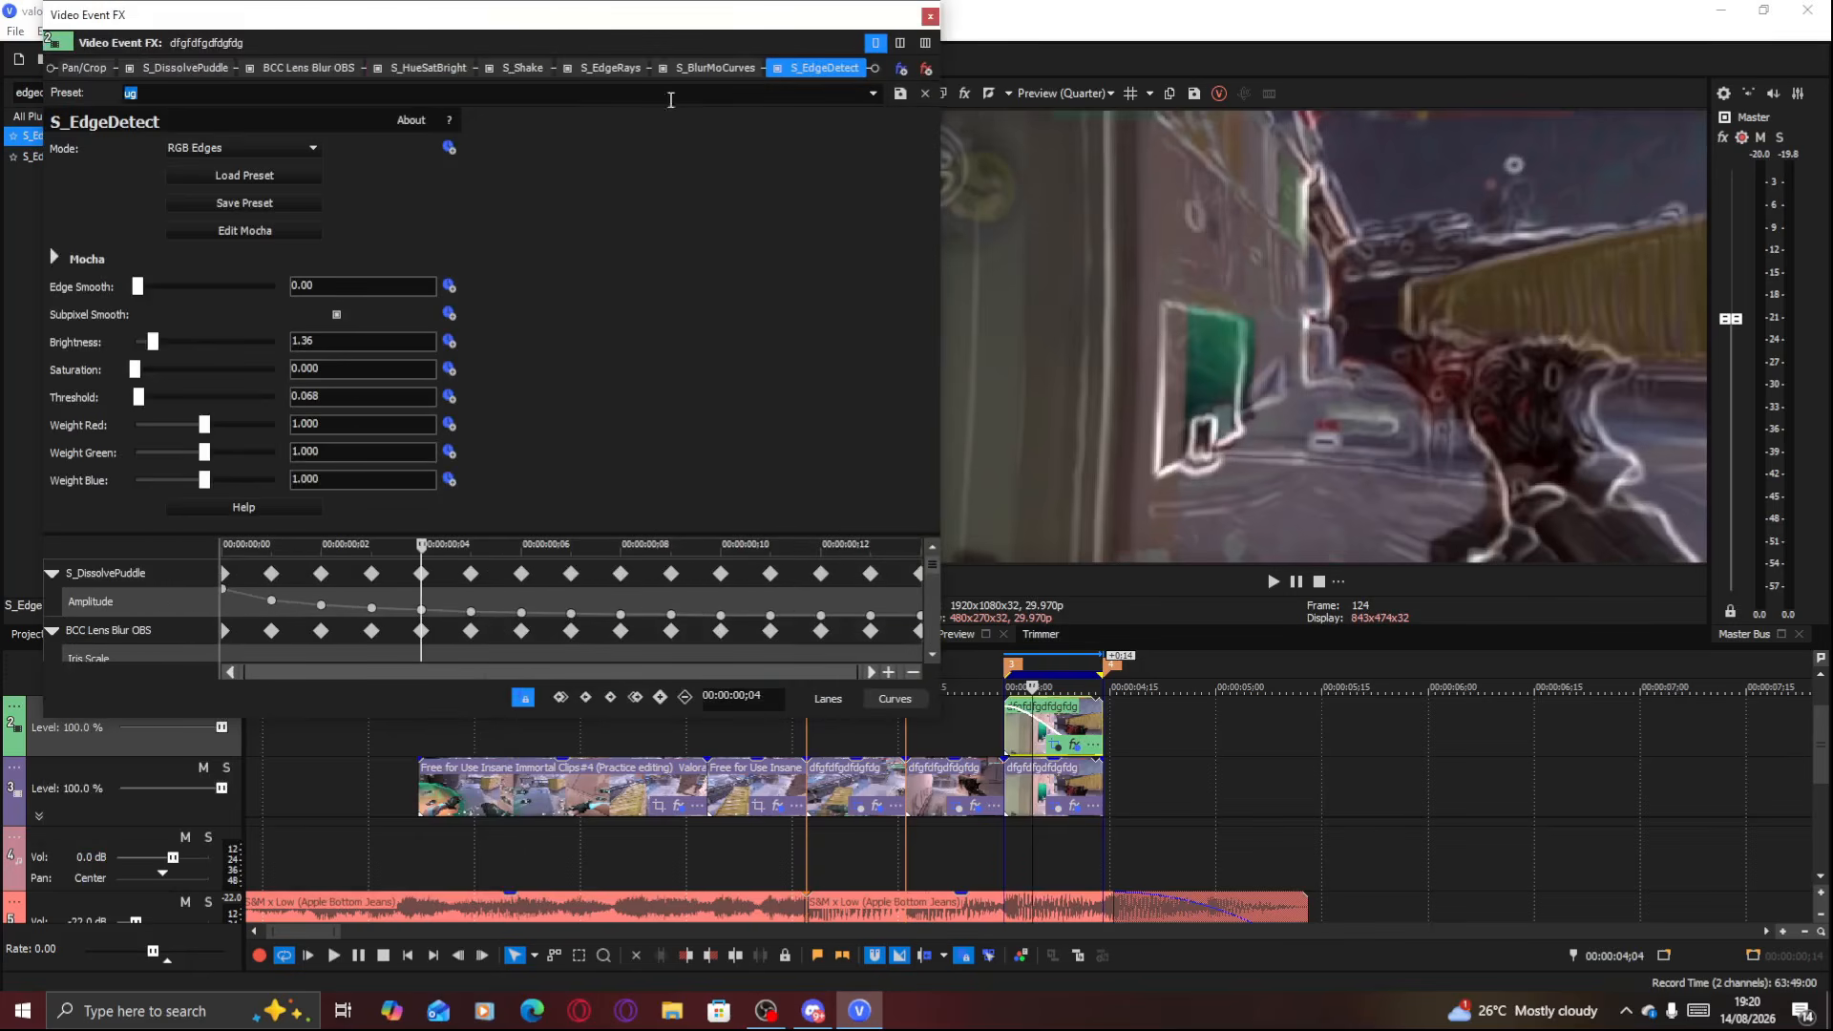
Move S_EdgeDetect to the start of the duplicated clip's effect chain and set its threshold to 0.517
{"action": "left_click_drag", "start_coordinate": [211, 74], "coordinate": [173, 77]}
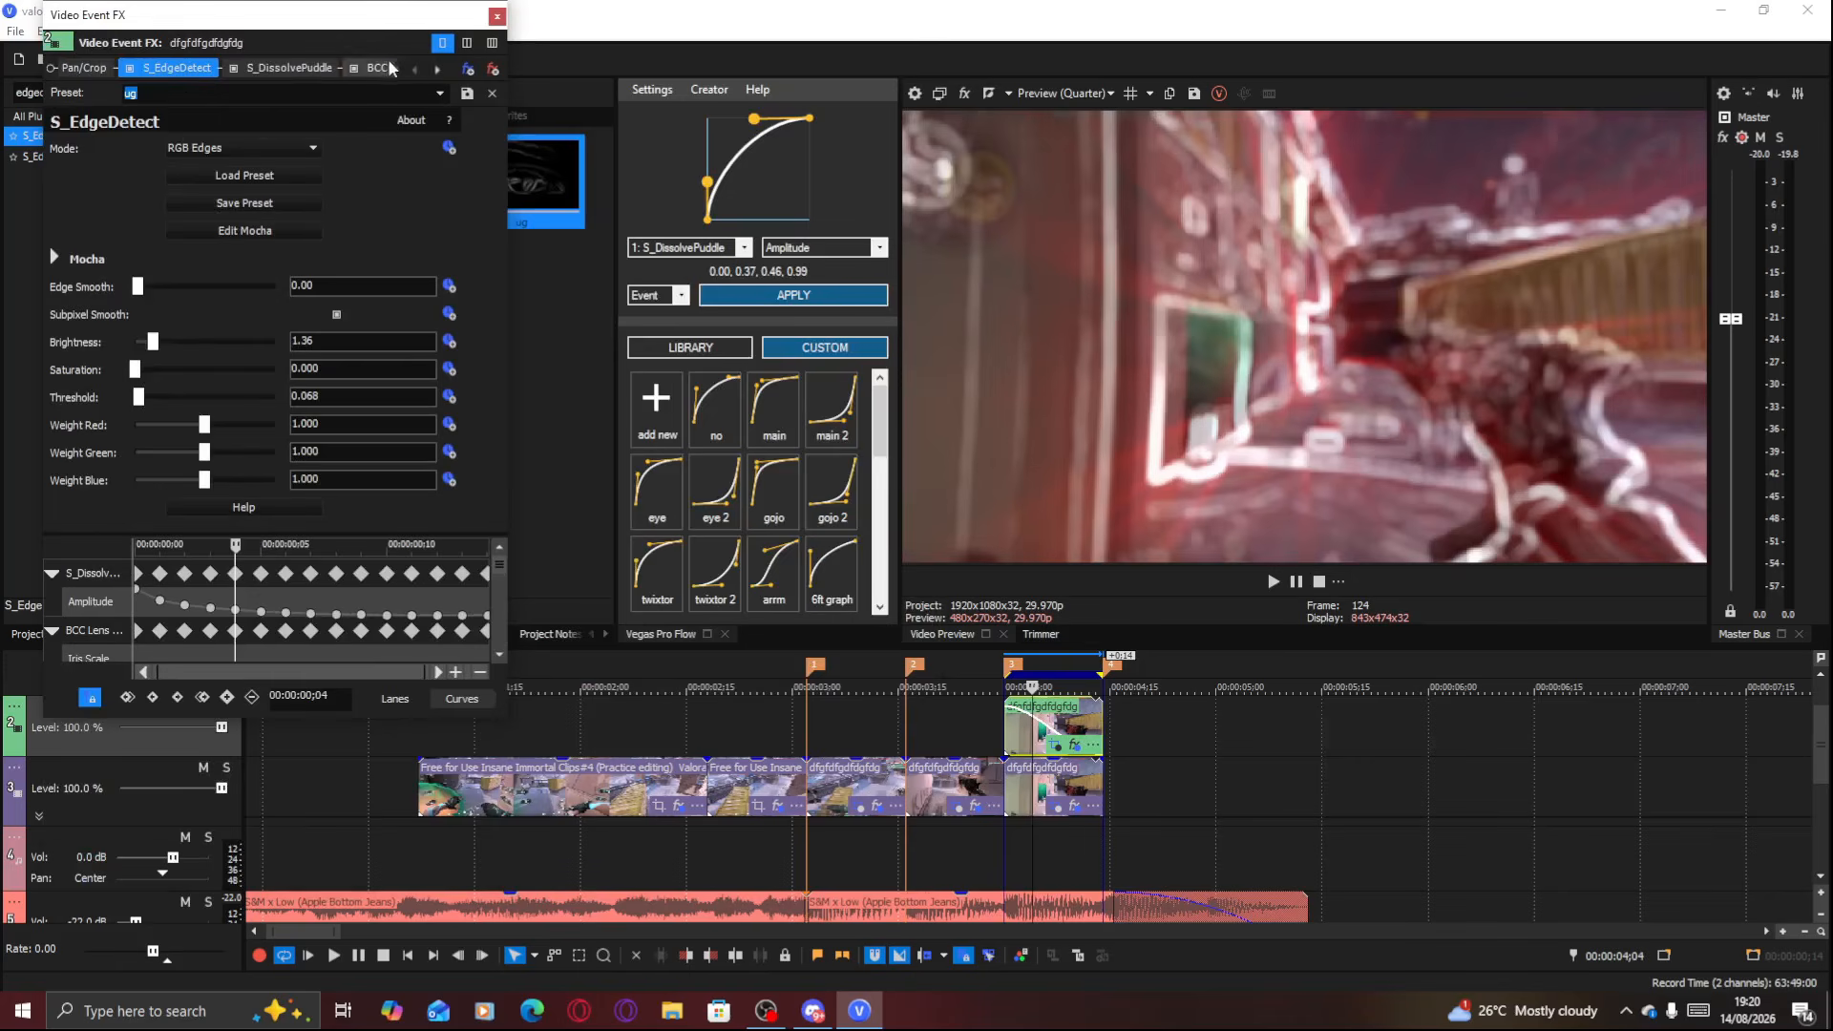
{"action": "left_click_drag", "start_coordinate": [143, 402], "coordinate": [180, 407]}
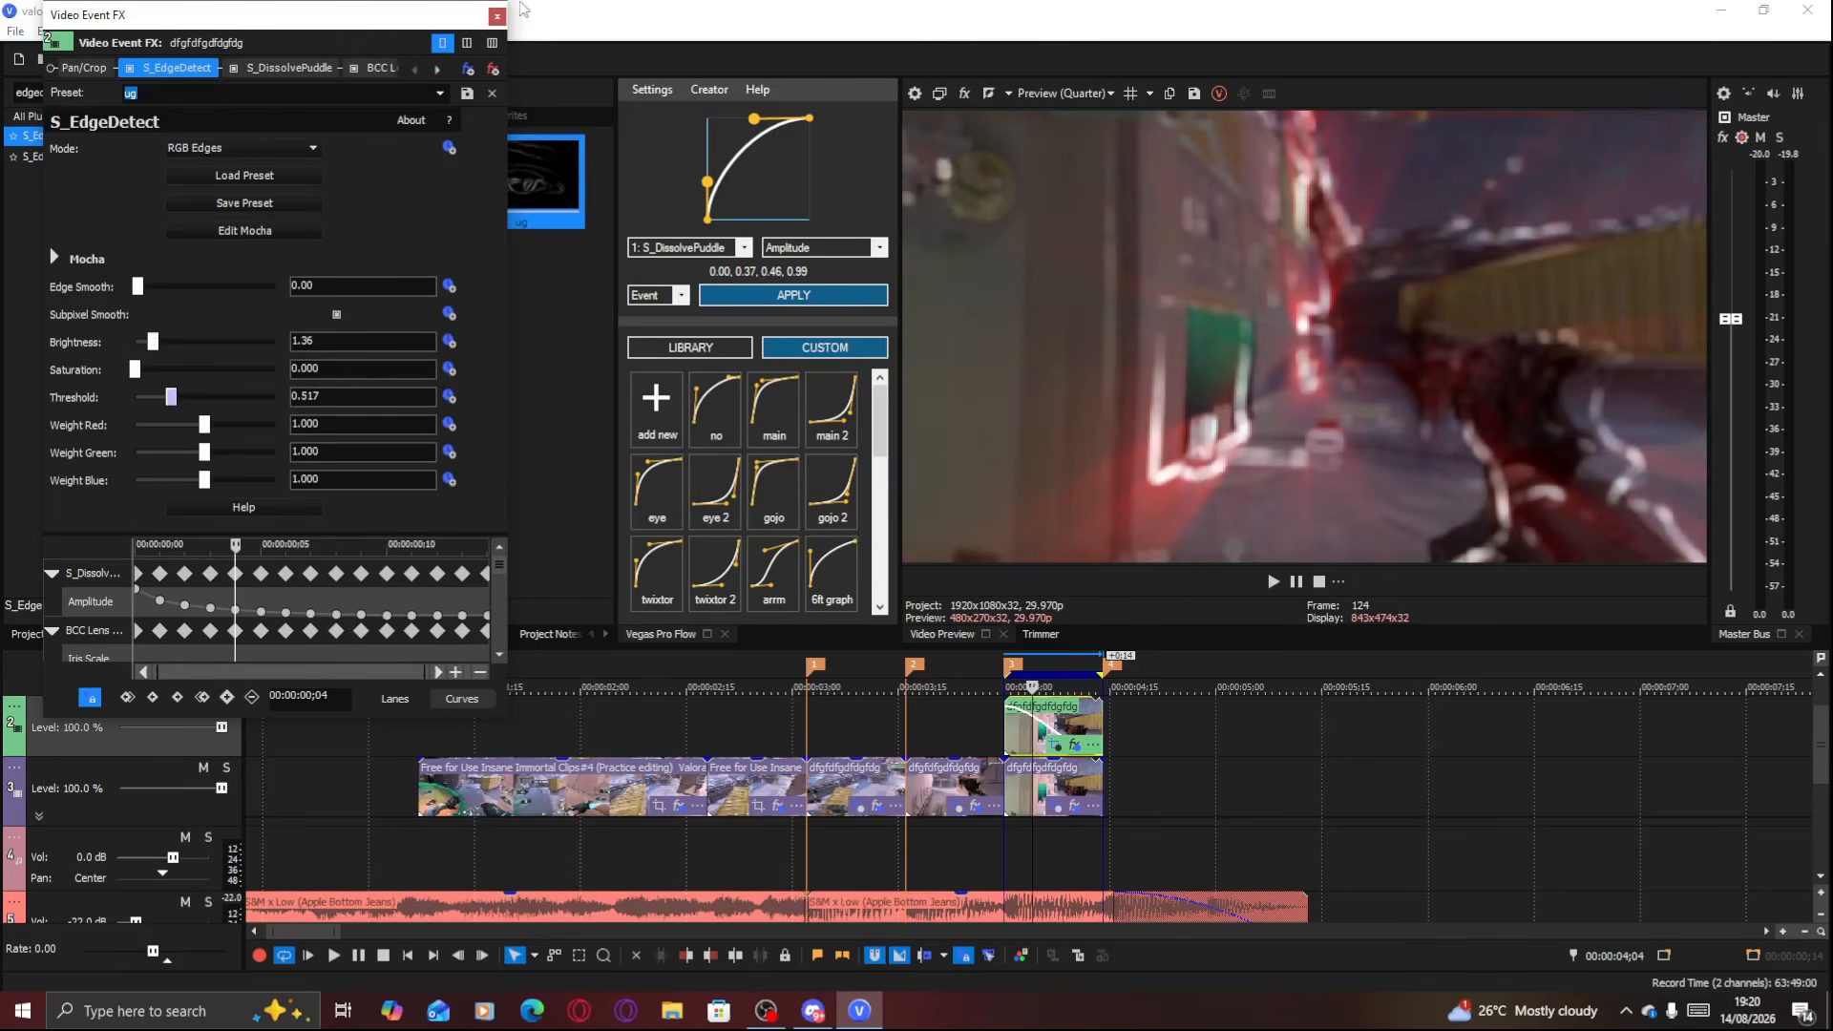
{"action": "left_click", "coordinate": [497, 16]}
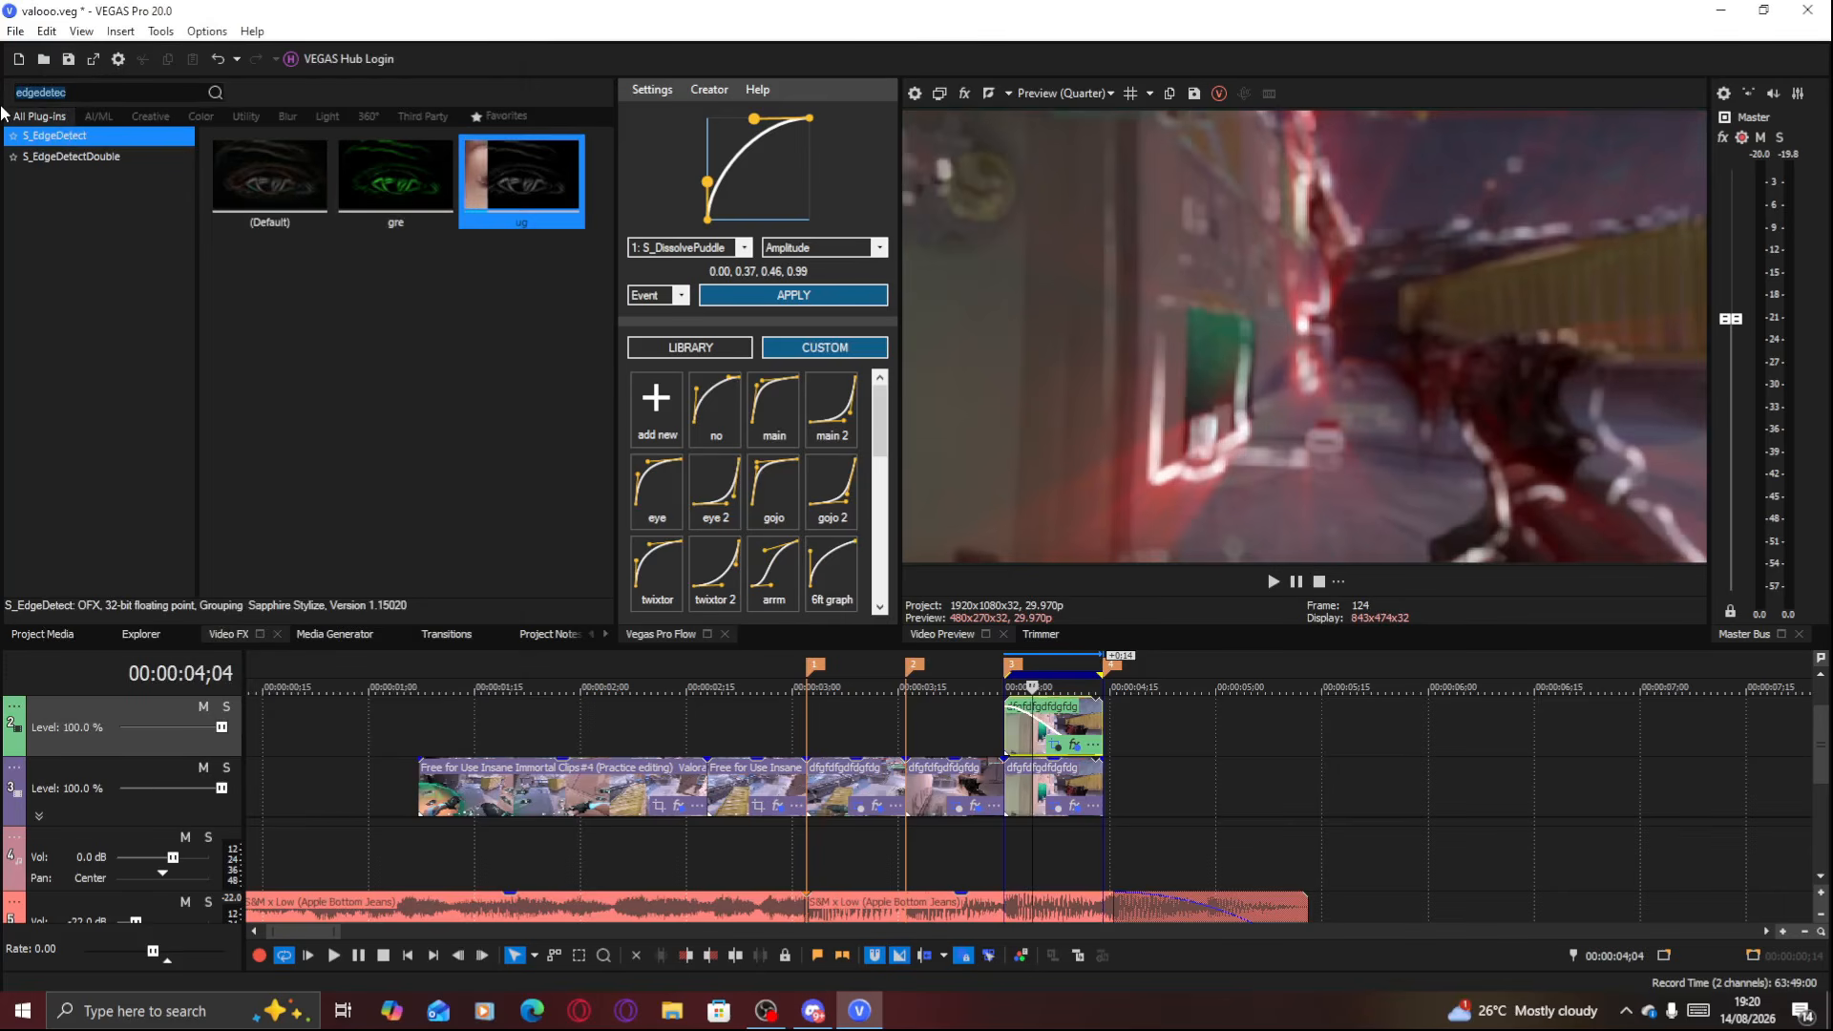
Apply Ignite Super Glow preset 1 to the duplicated clip with a threshold of 89.12 and preview it at several frames
{"action": "type", "text": "ignite superg"}
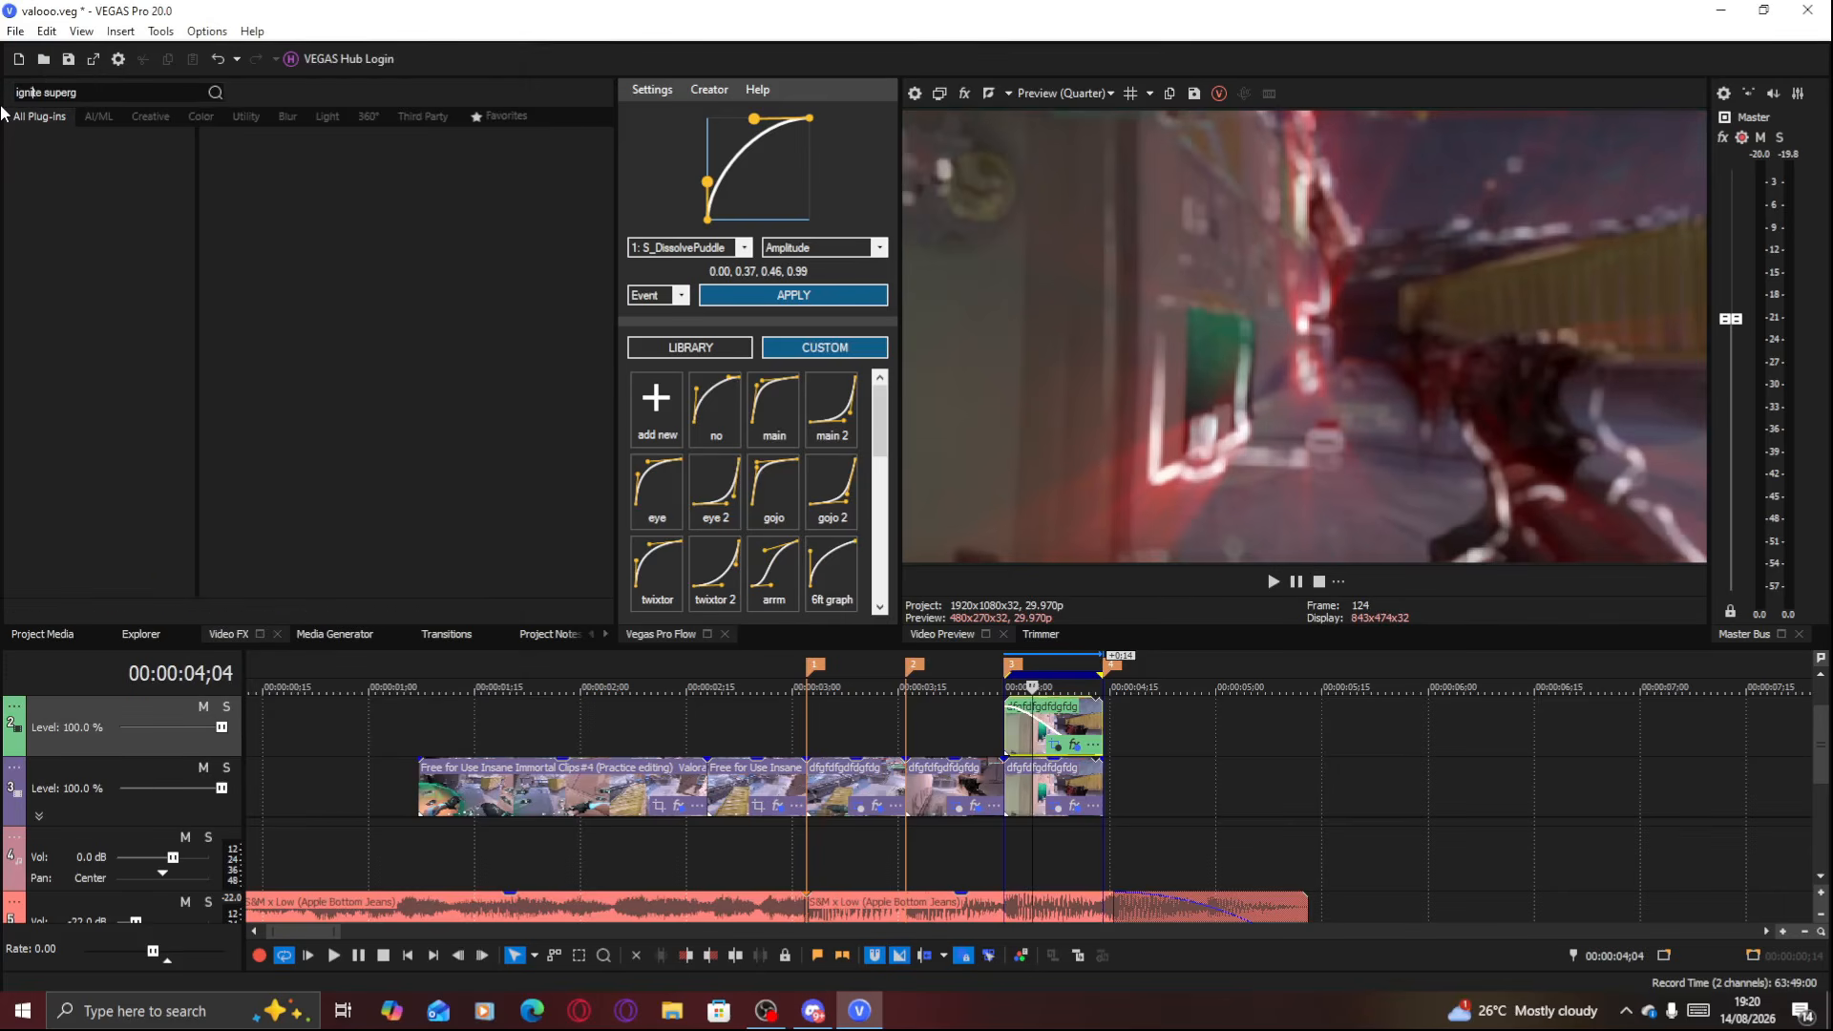
{"action": "key", "text": "BackSpace"}
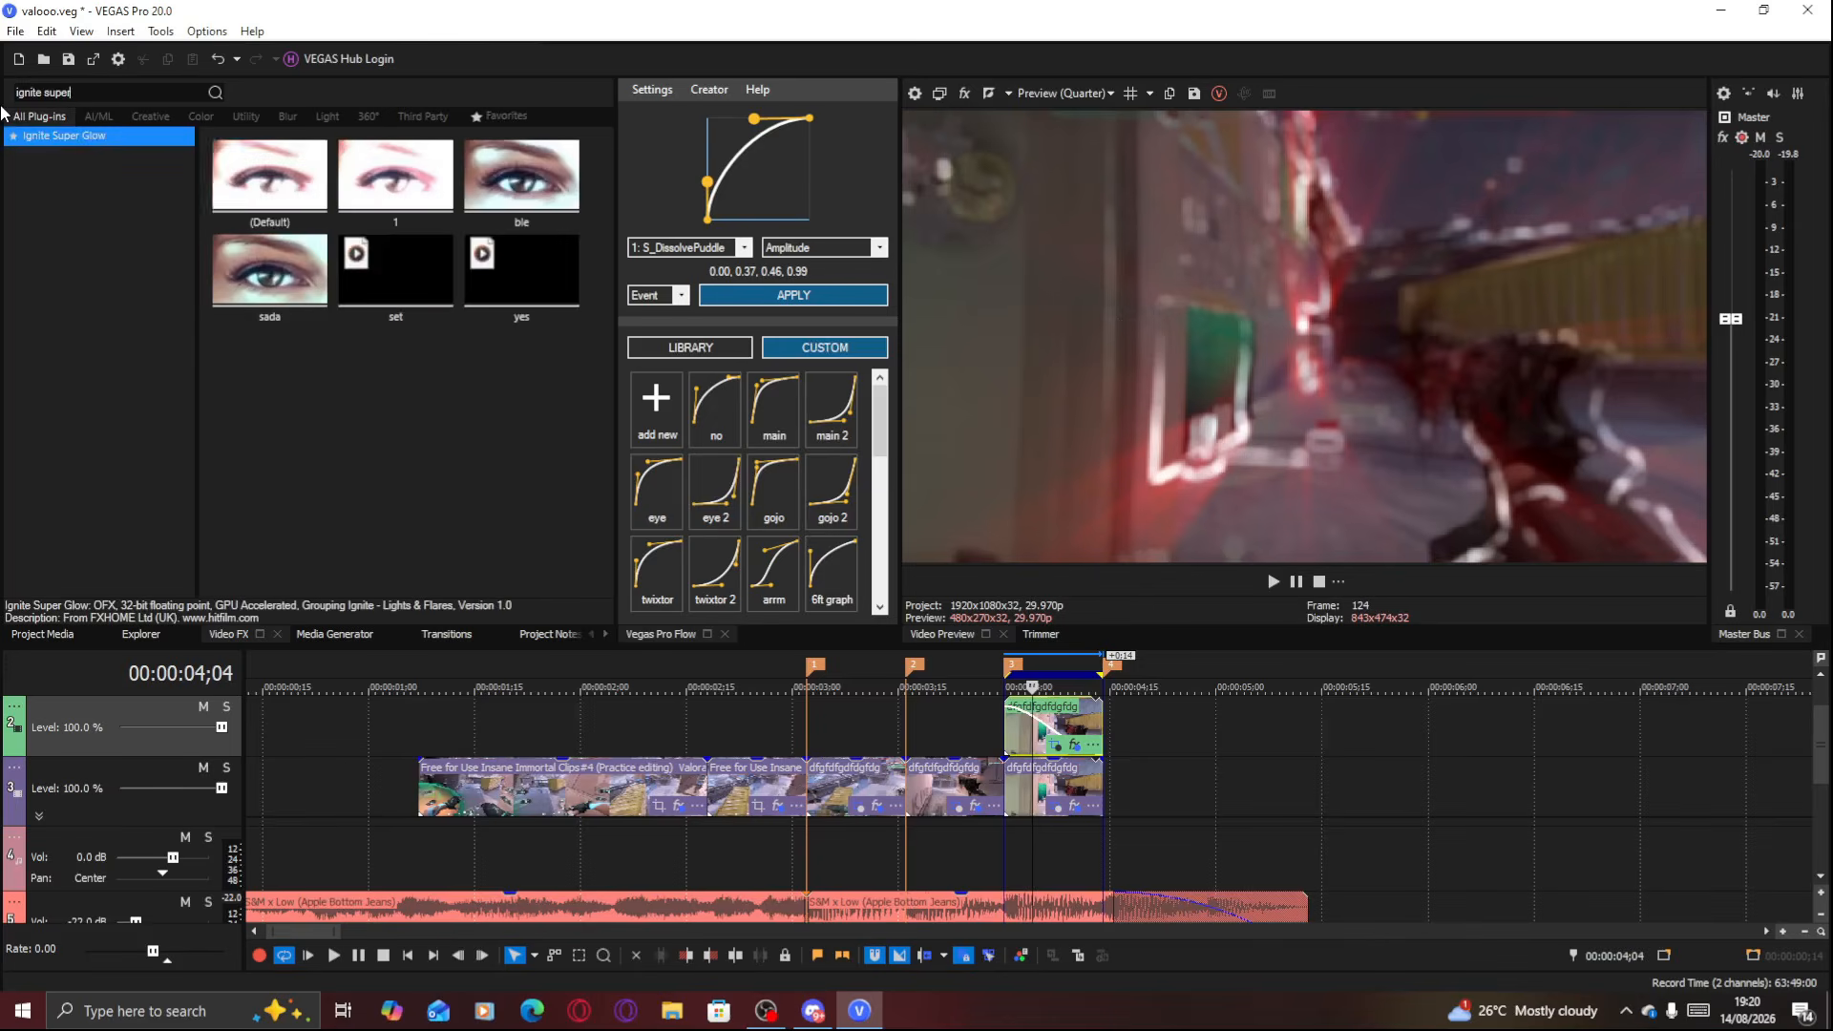
{"action": "double_click", "coordinate": [401, 220]}
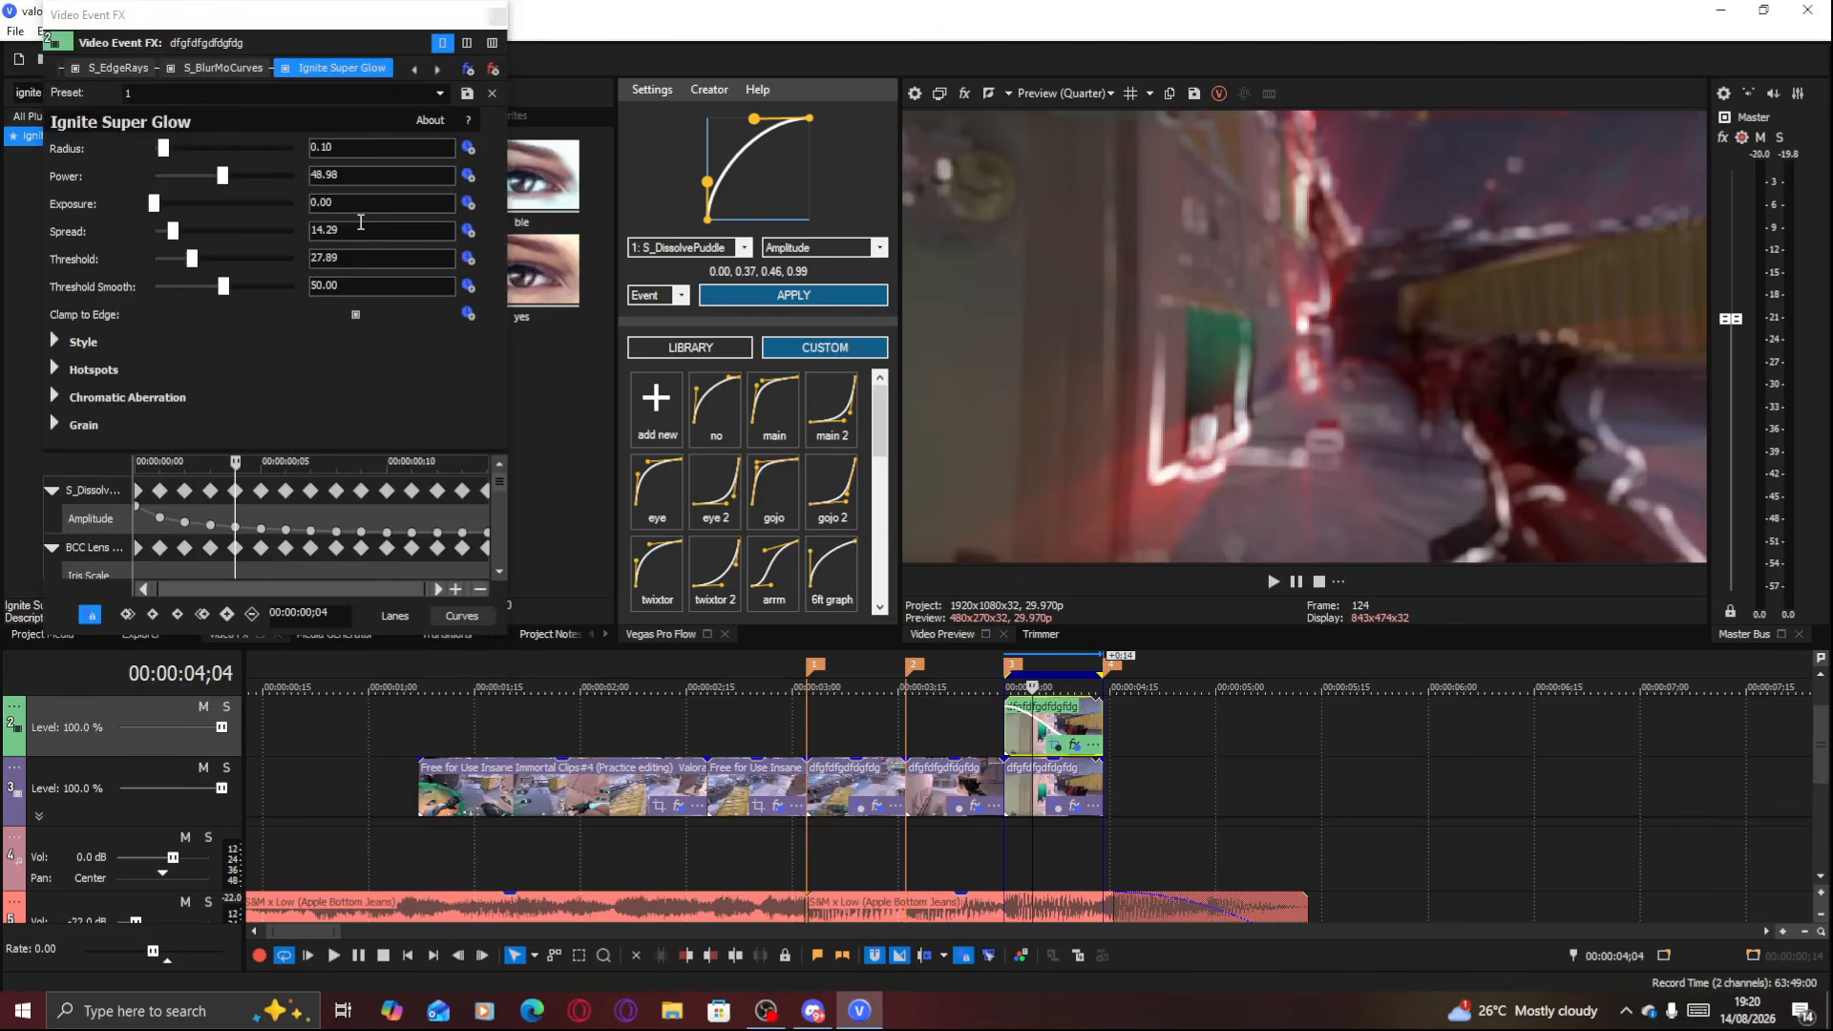
{"action": "left_click_drag", "start_coordinate": [237, 260], "coordinate": [271, 264]}
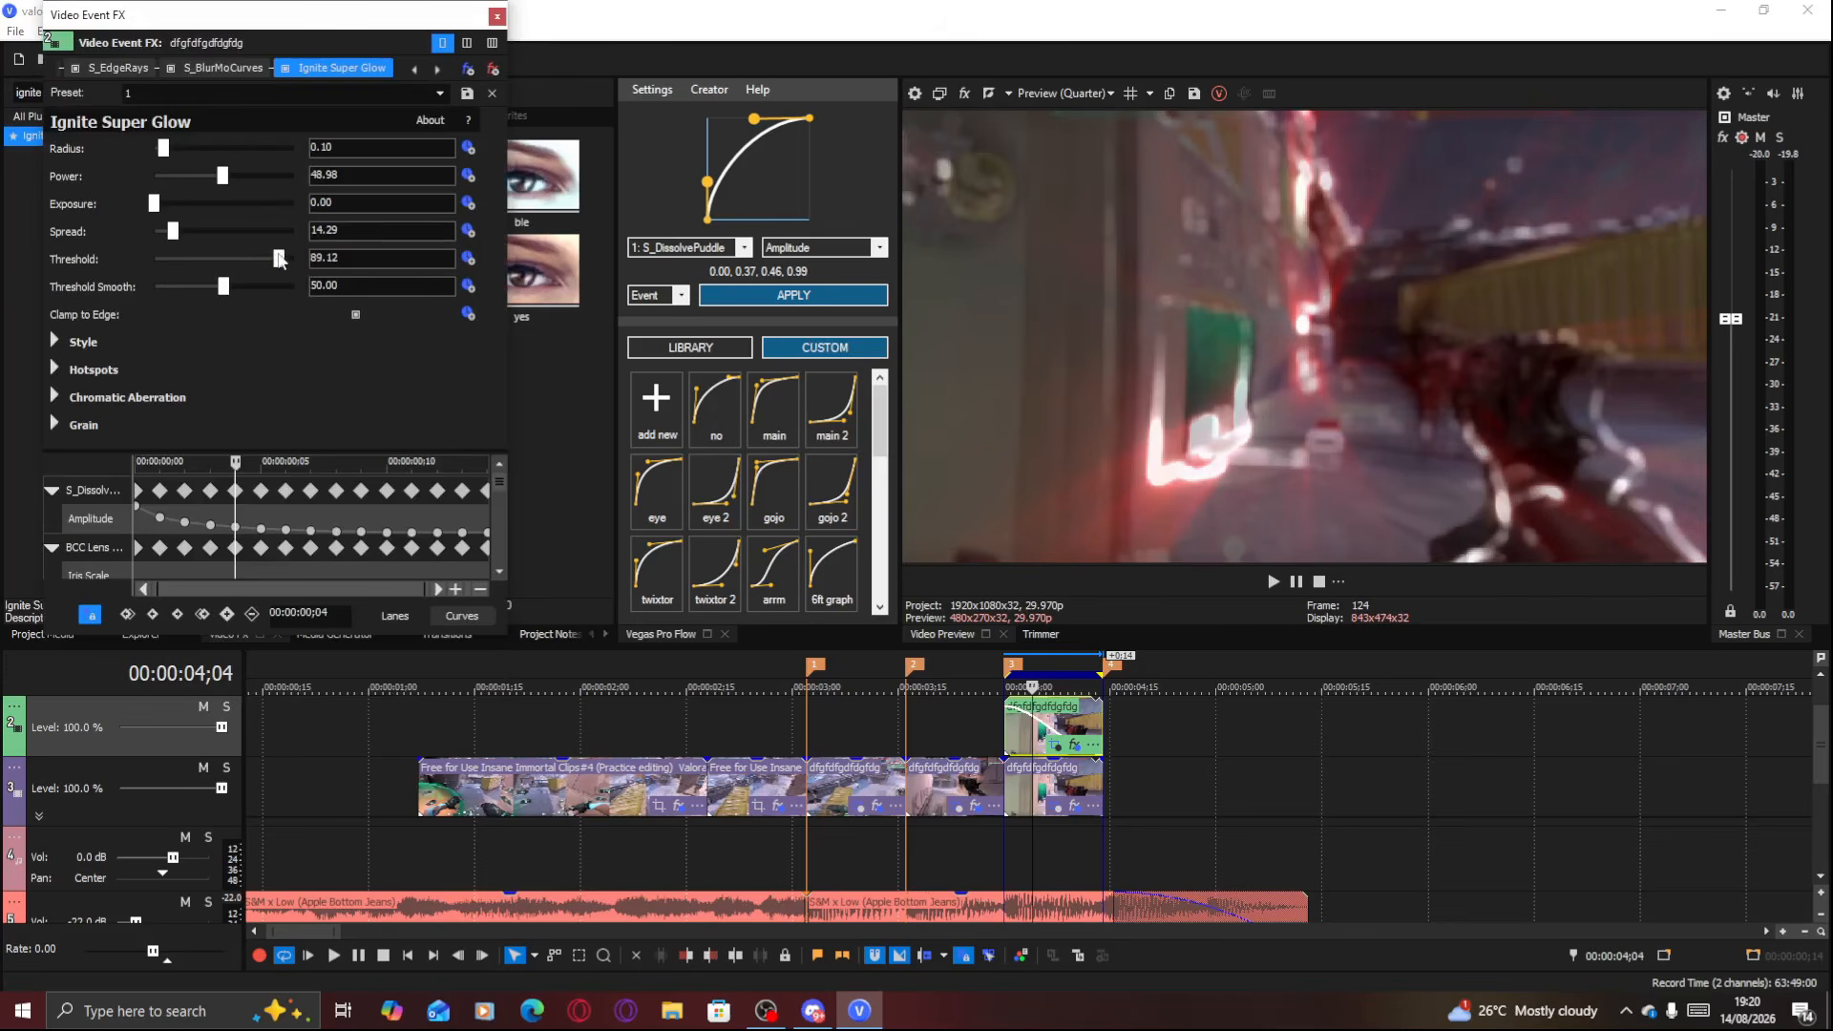
{"action": "left_click", "coordinate": [1067, 724]}
{"action": "left_click", "coordinate": [1088, 727]}
{"action": "left_click", "coordinate": [1054, 729]}
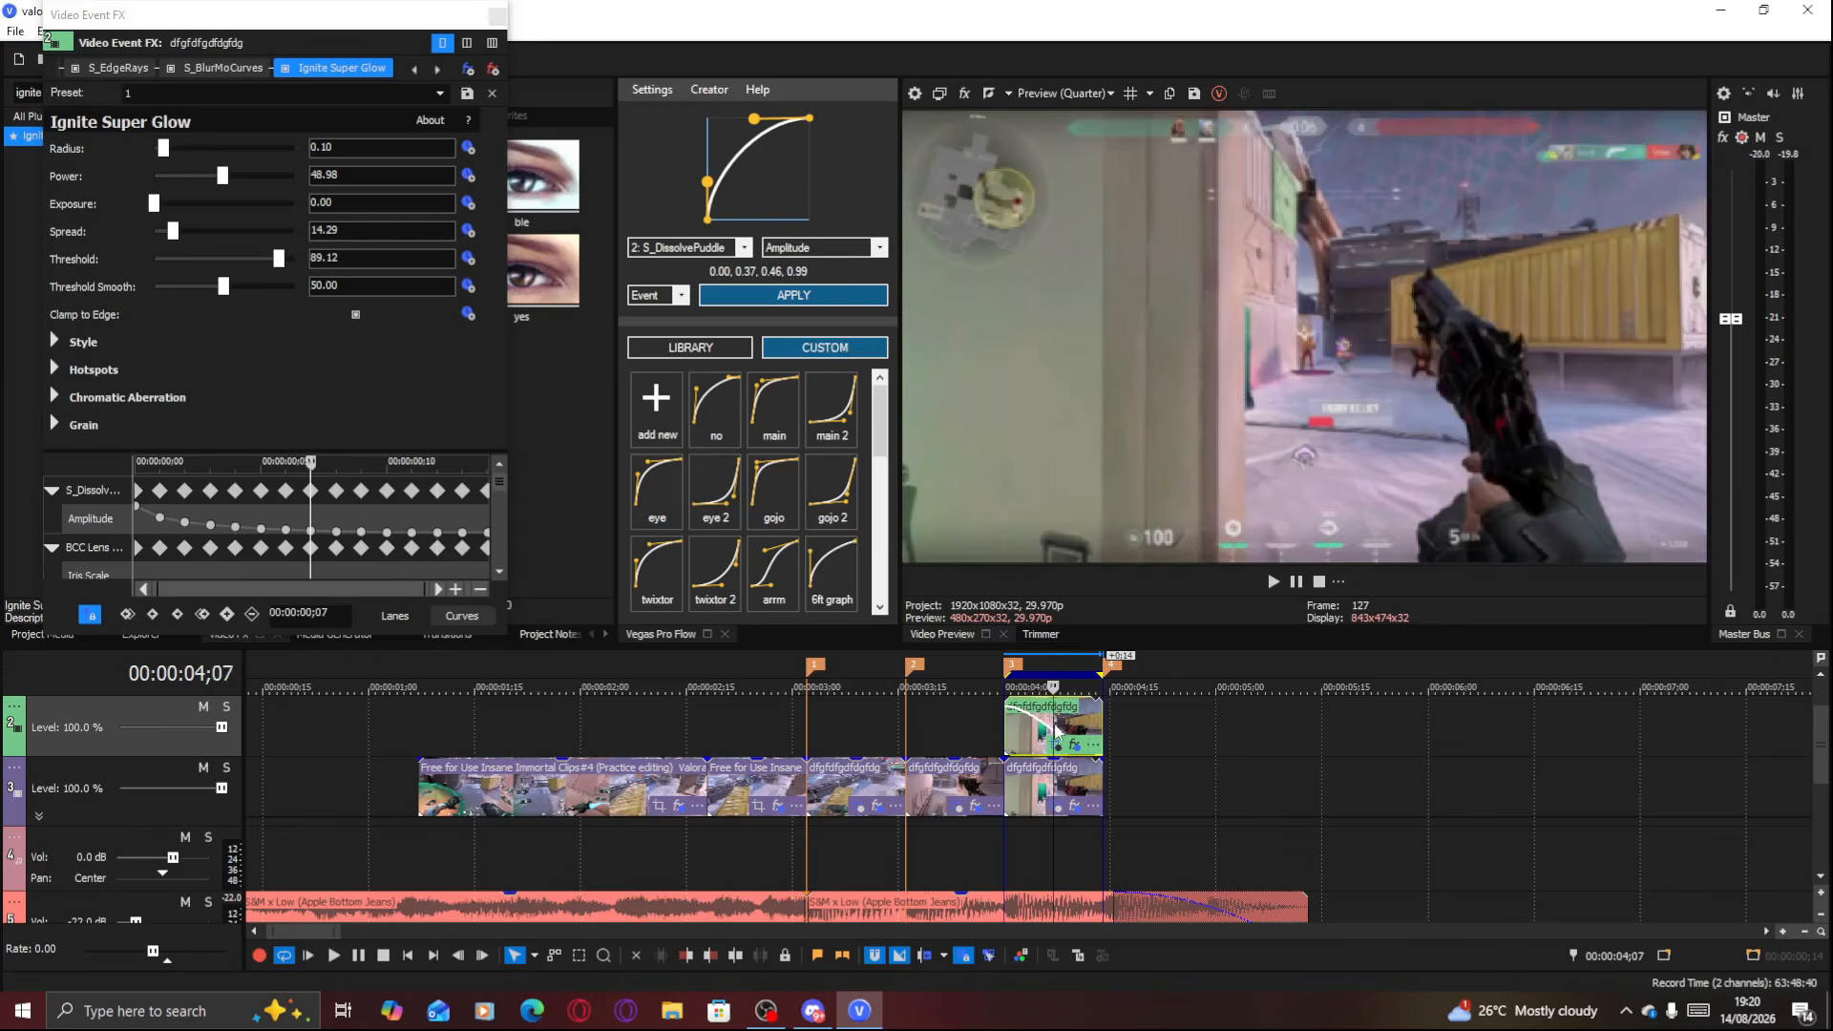
{"action": "left_click", "coordinate": [498, 14]}
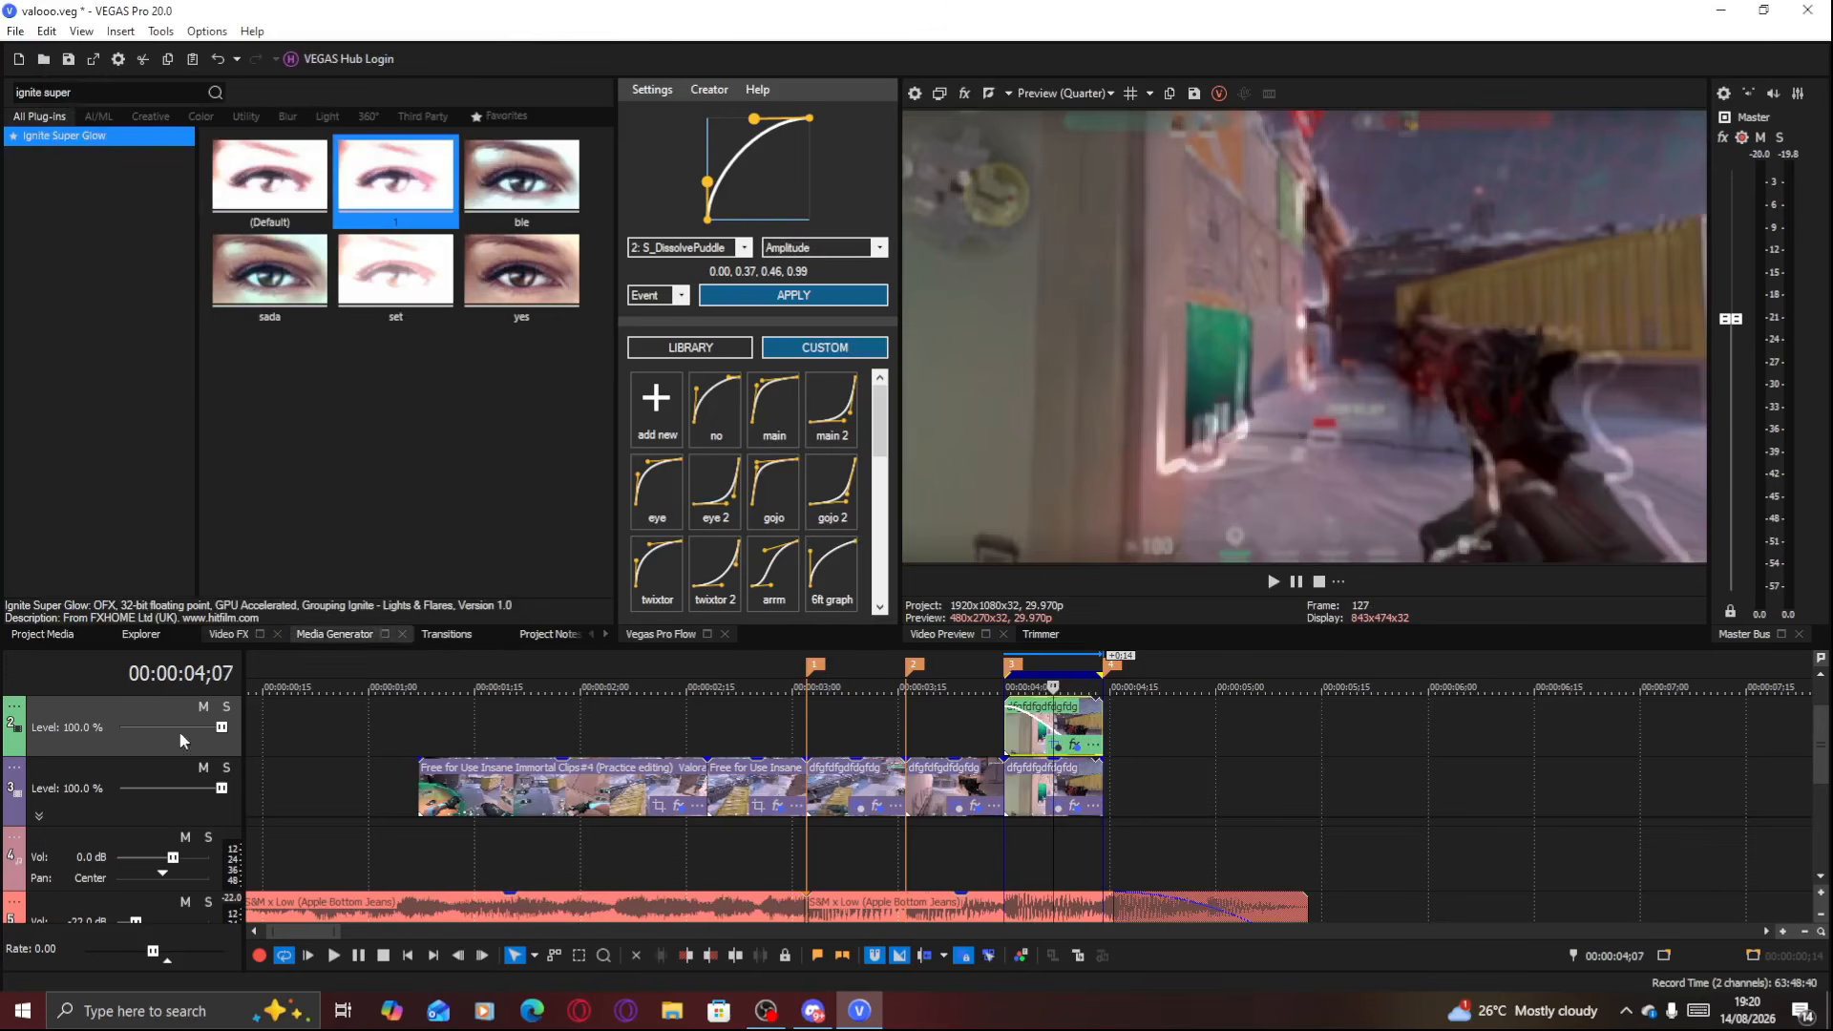
Set the compositing mode of the duplicated clip's track to Overlay
{"action": "left_click", "coordinate": [16, 711]}
{"action": "mouse_move", "coordinate": [157, 836]}
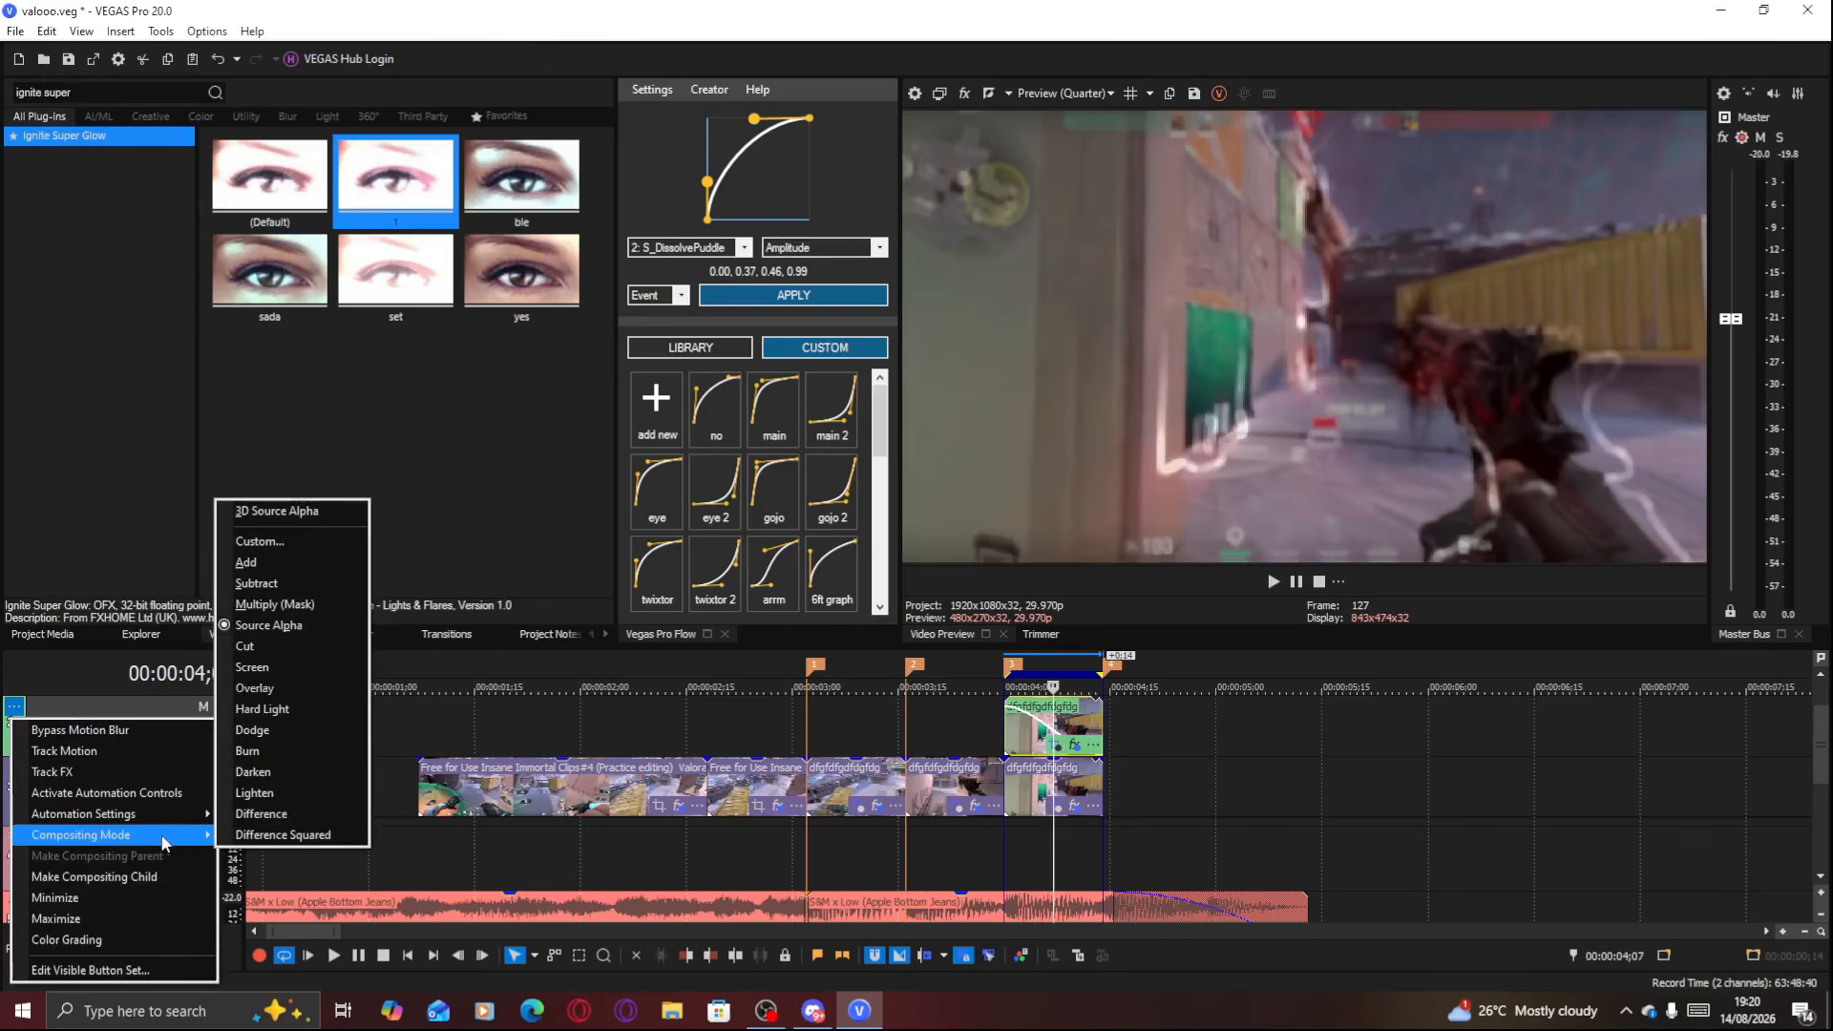
{"action": "left_click", "coordinate": [288, 691]}
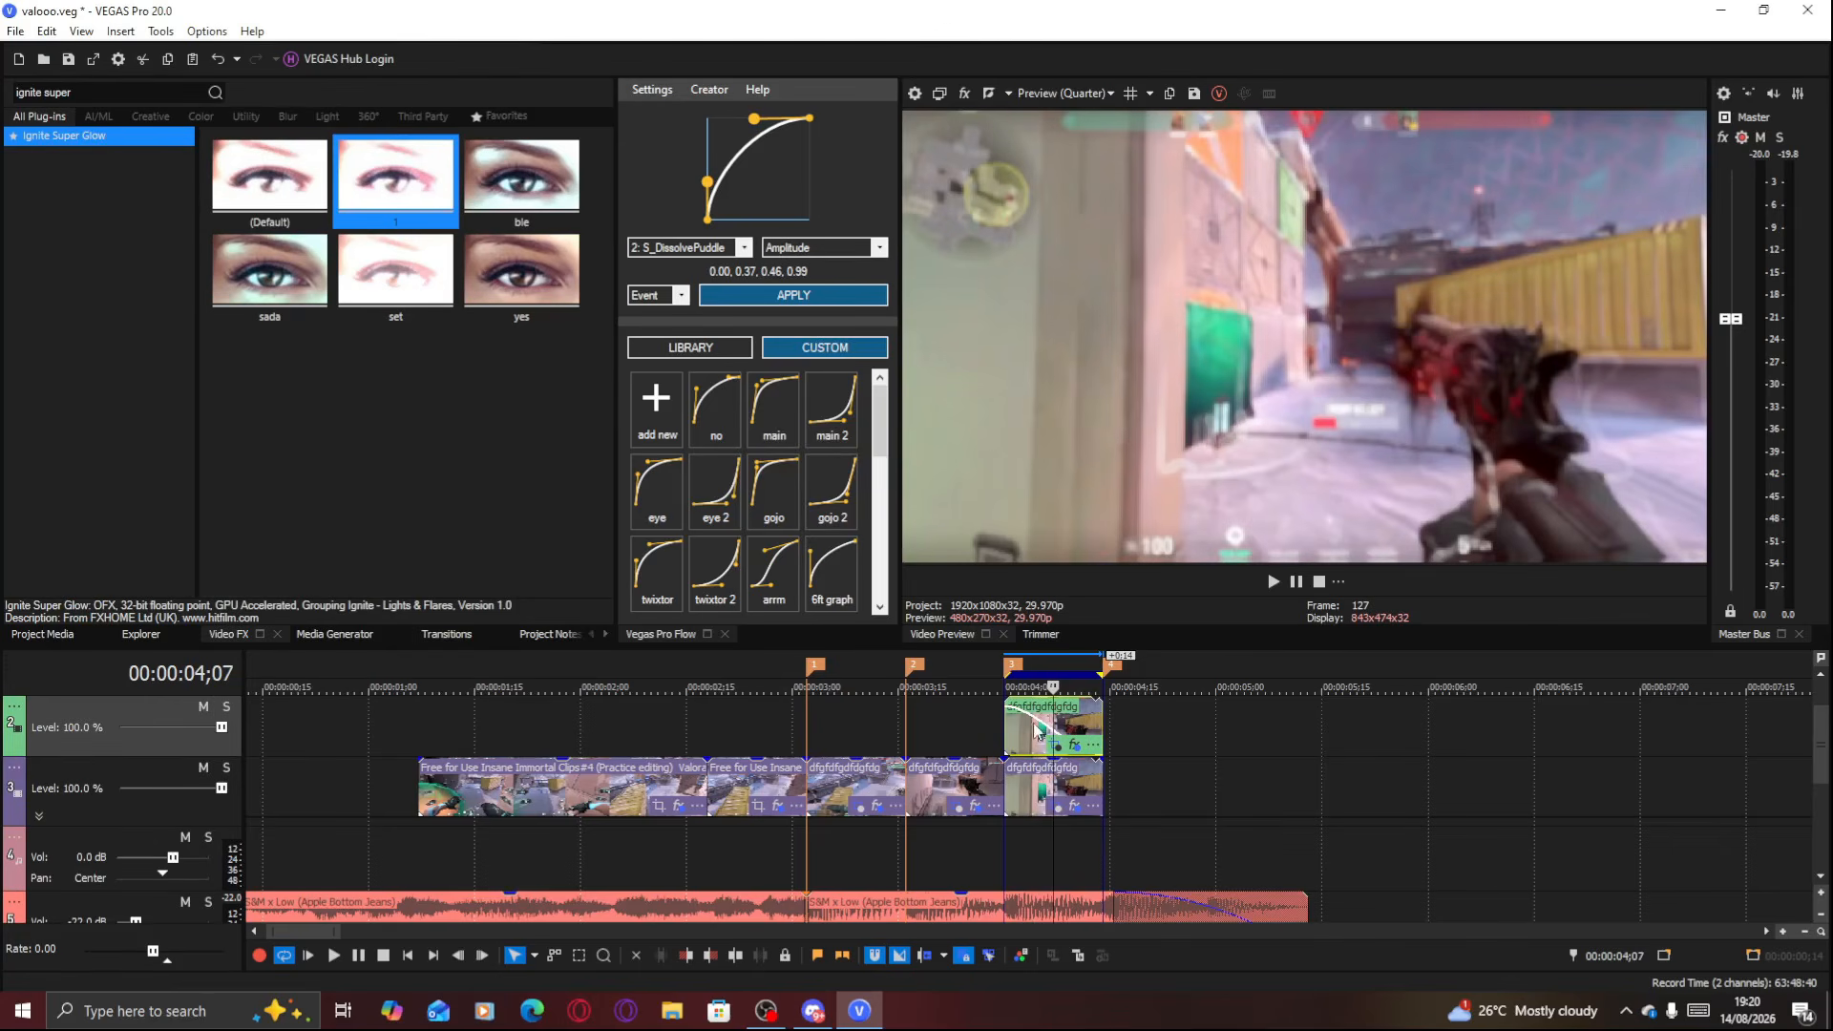
Check the overlay at the start of the duplicated clip and extend the loop region back to the second gameplay clip's start
{"action": "left_click", "coordinate": [1023, 714]}
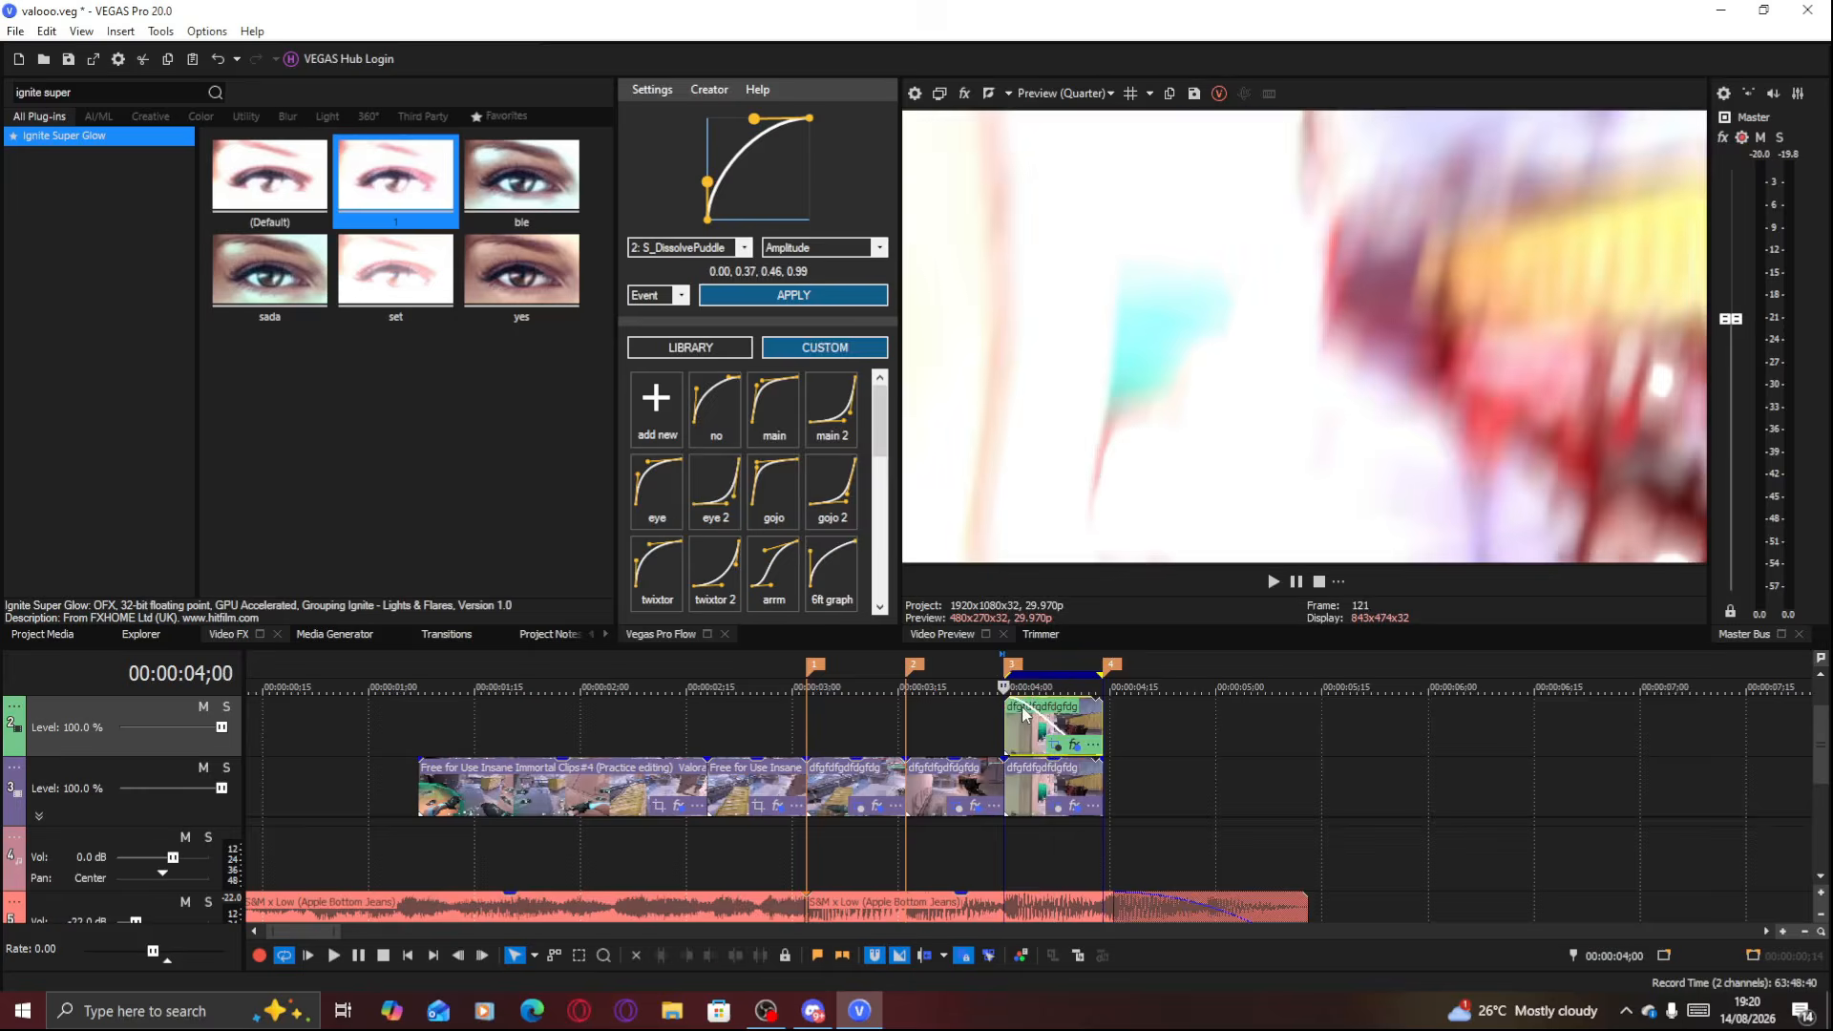
{"action": "double_click", "coordinate": [1023, 714]}
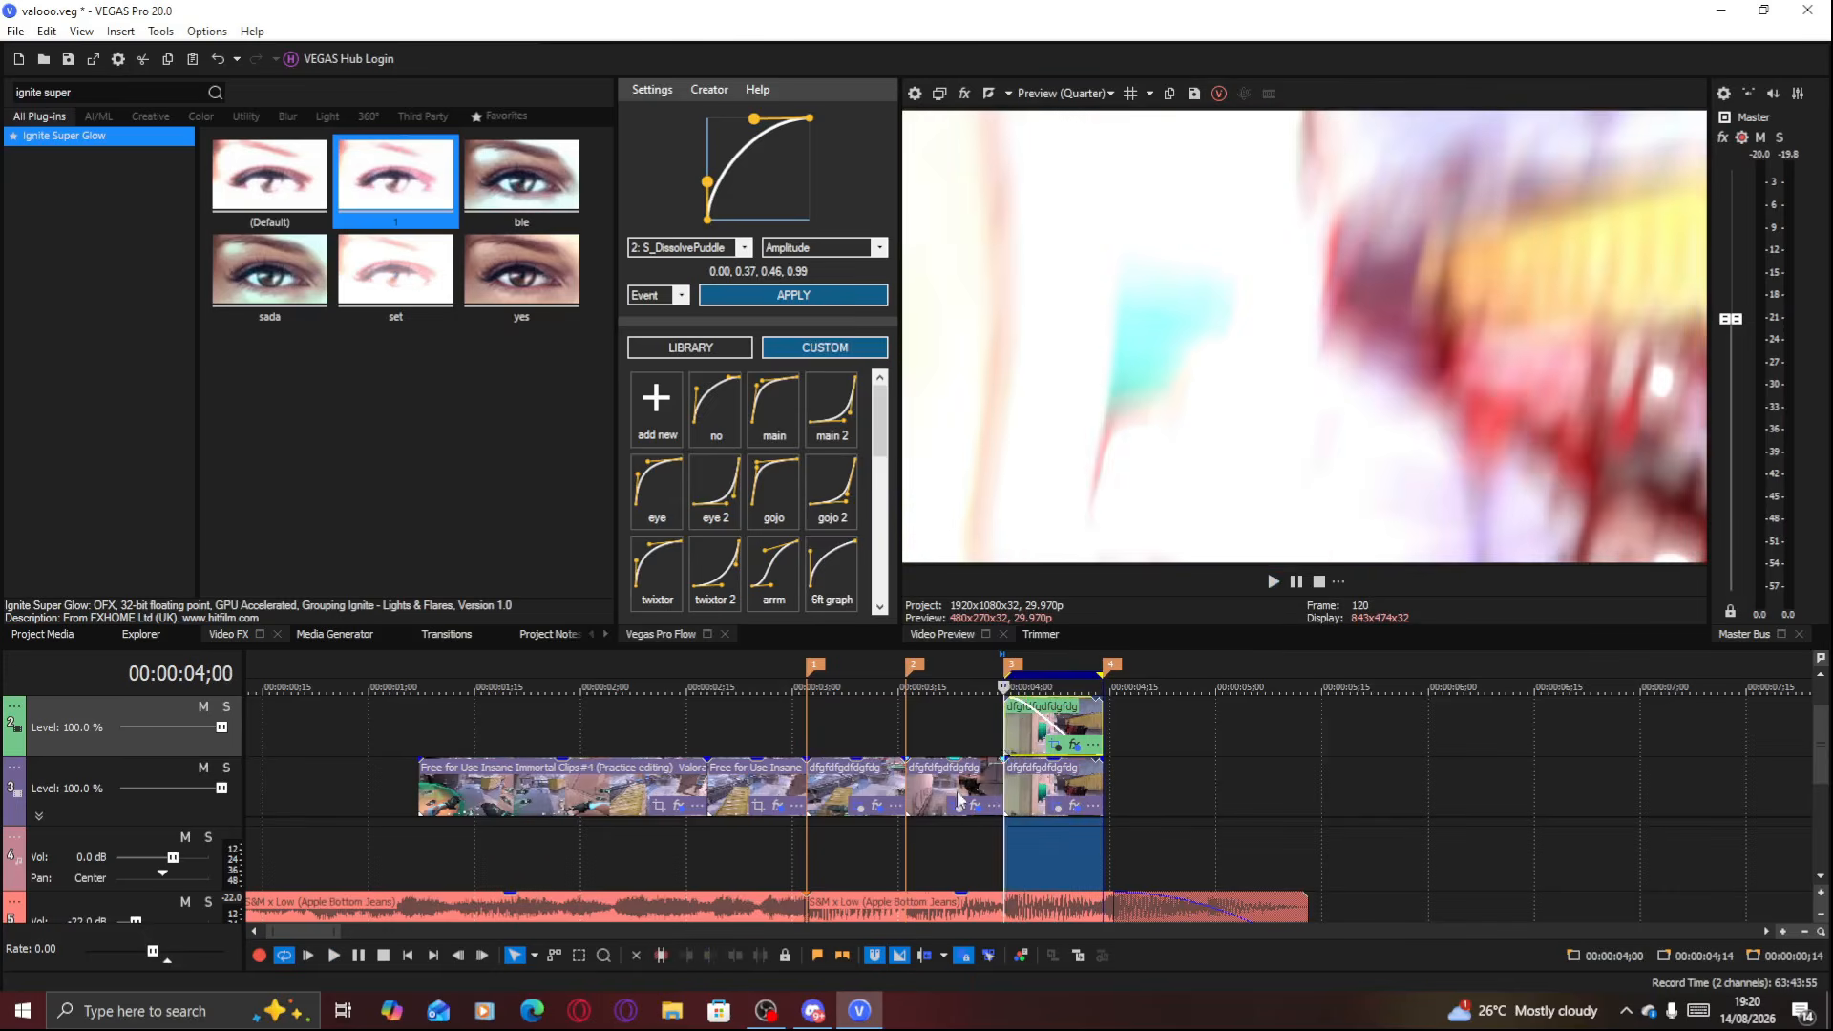
{"action": "left_click", "coordinate": [1028, 725]}
{"action": "left_click_drag", "start_coordinate": [1006, 669], "coordinate": [707, 671]}
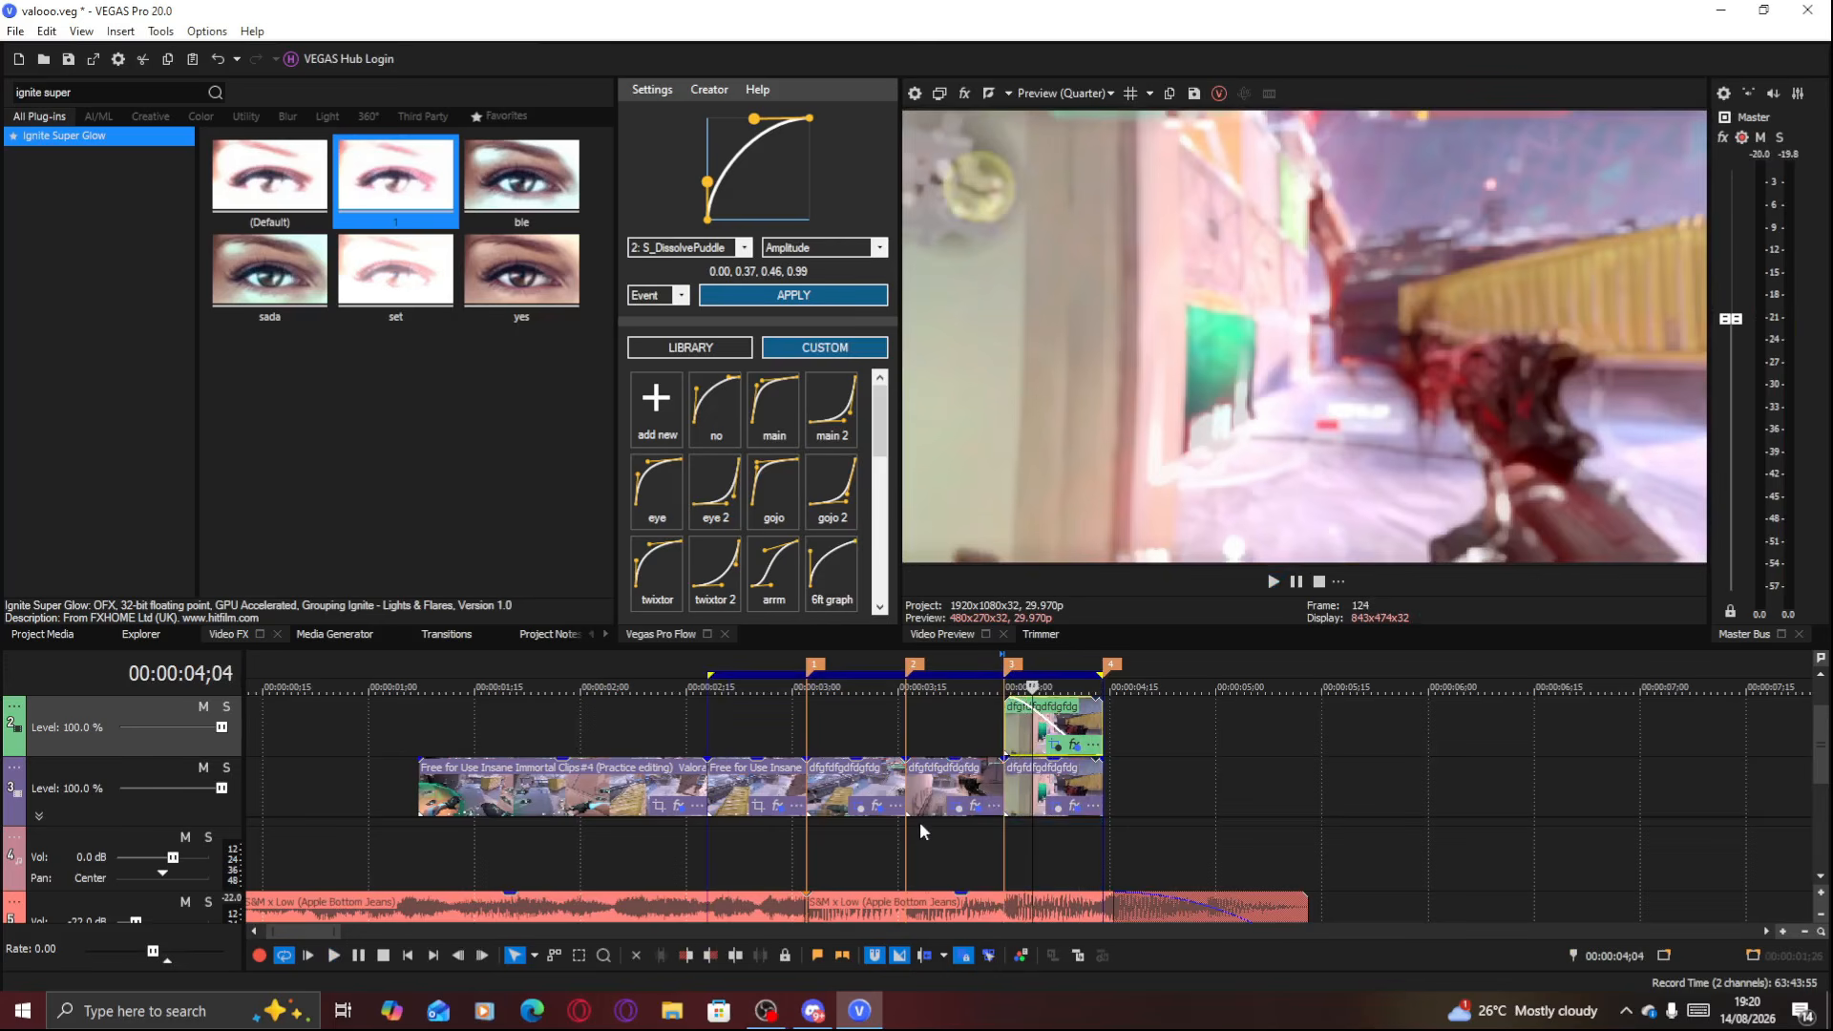